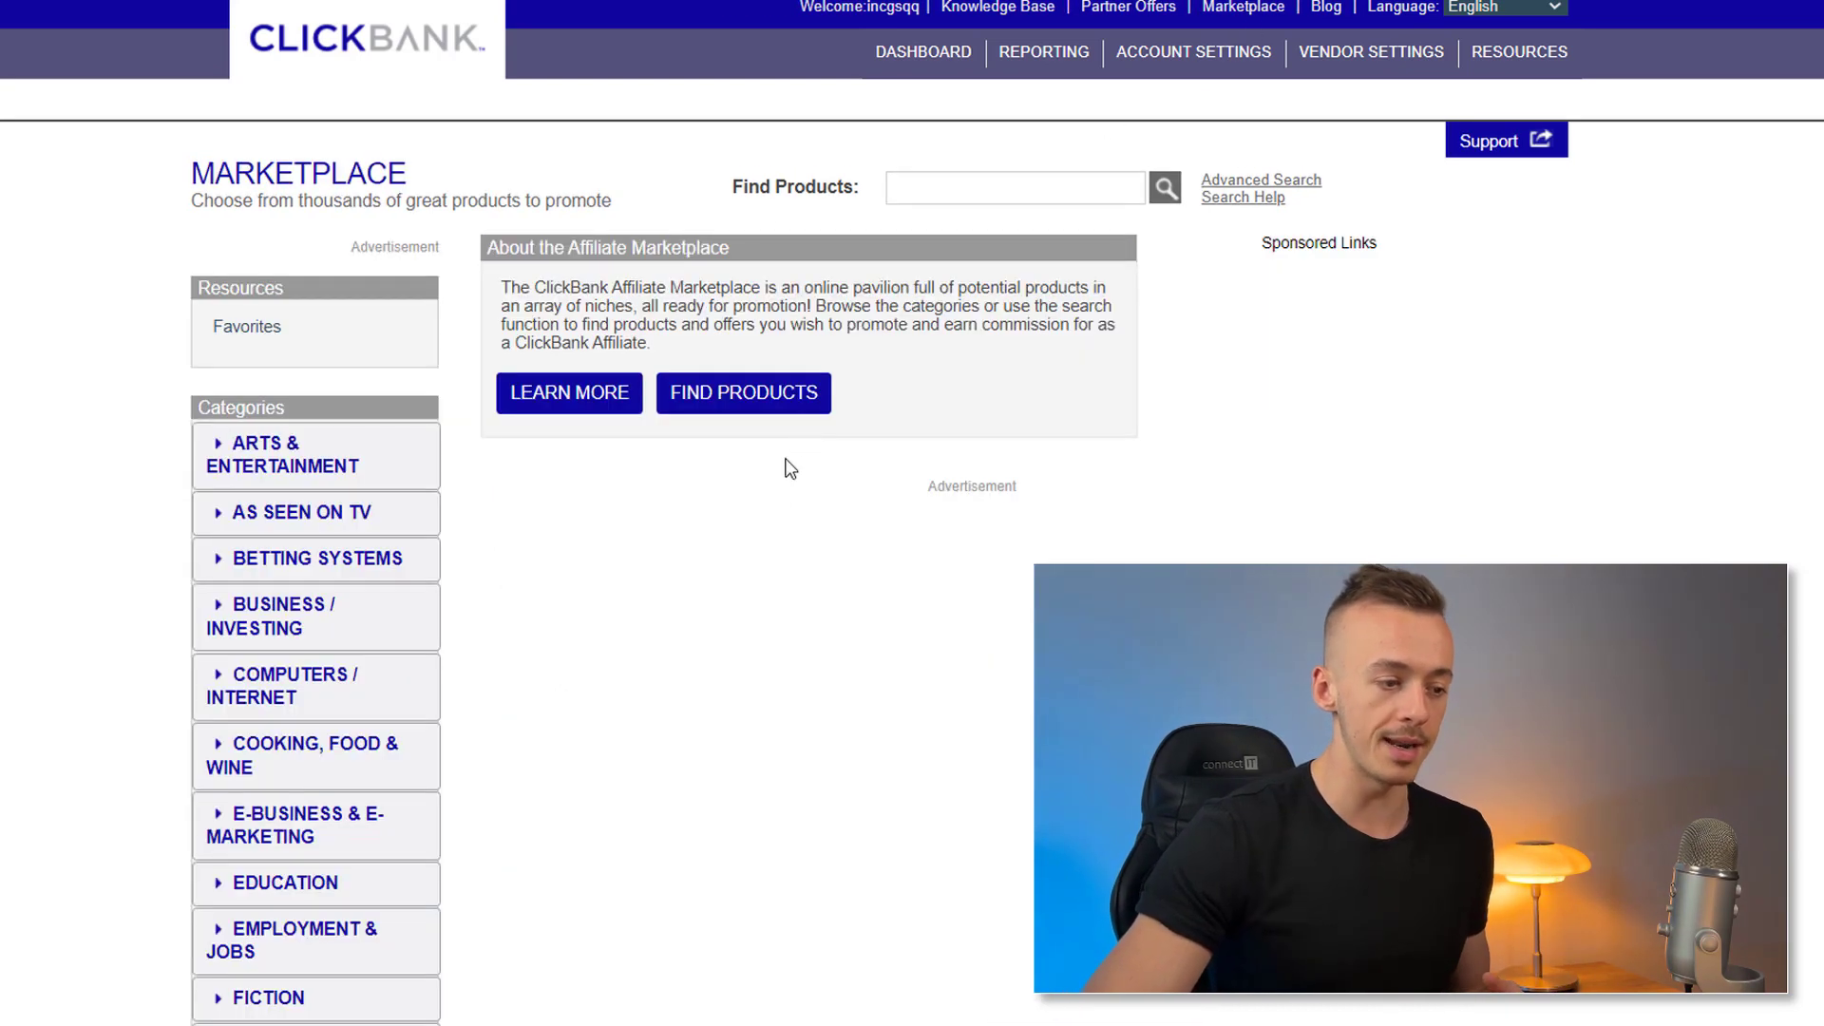
Expand the Home & Garden category in the ClickBank marketplace to show its subcategories.
scroll(746, 591, down, 5)
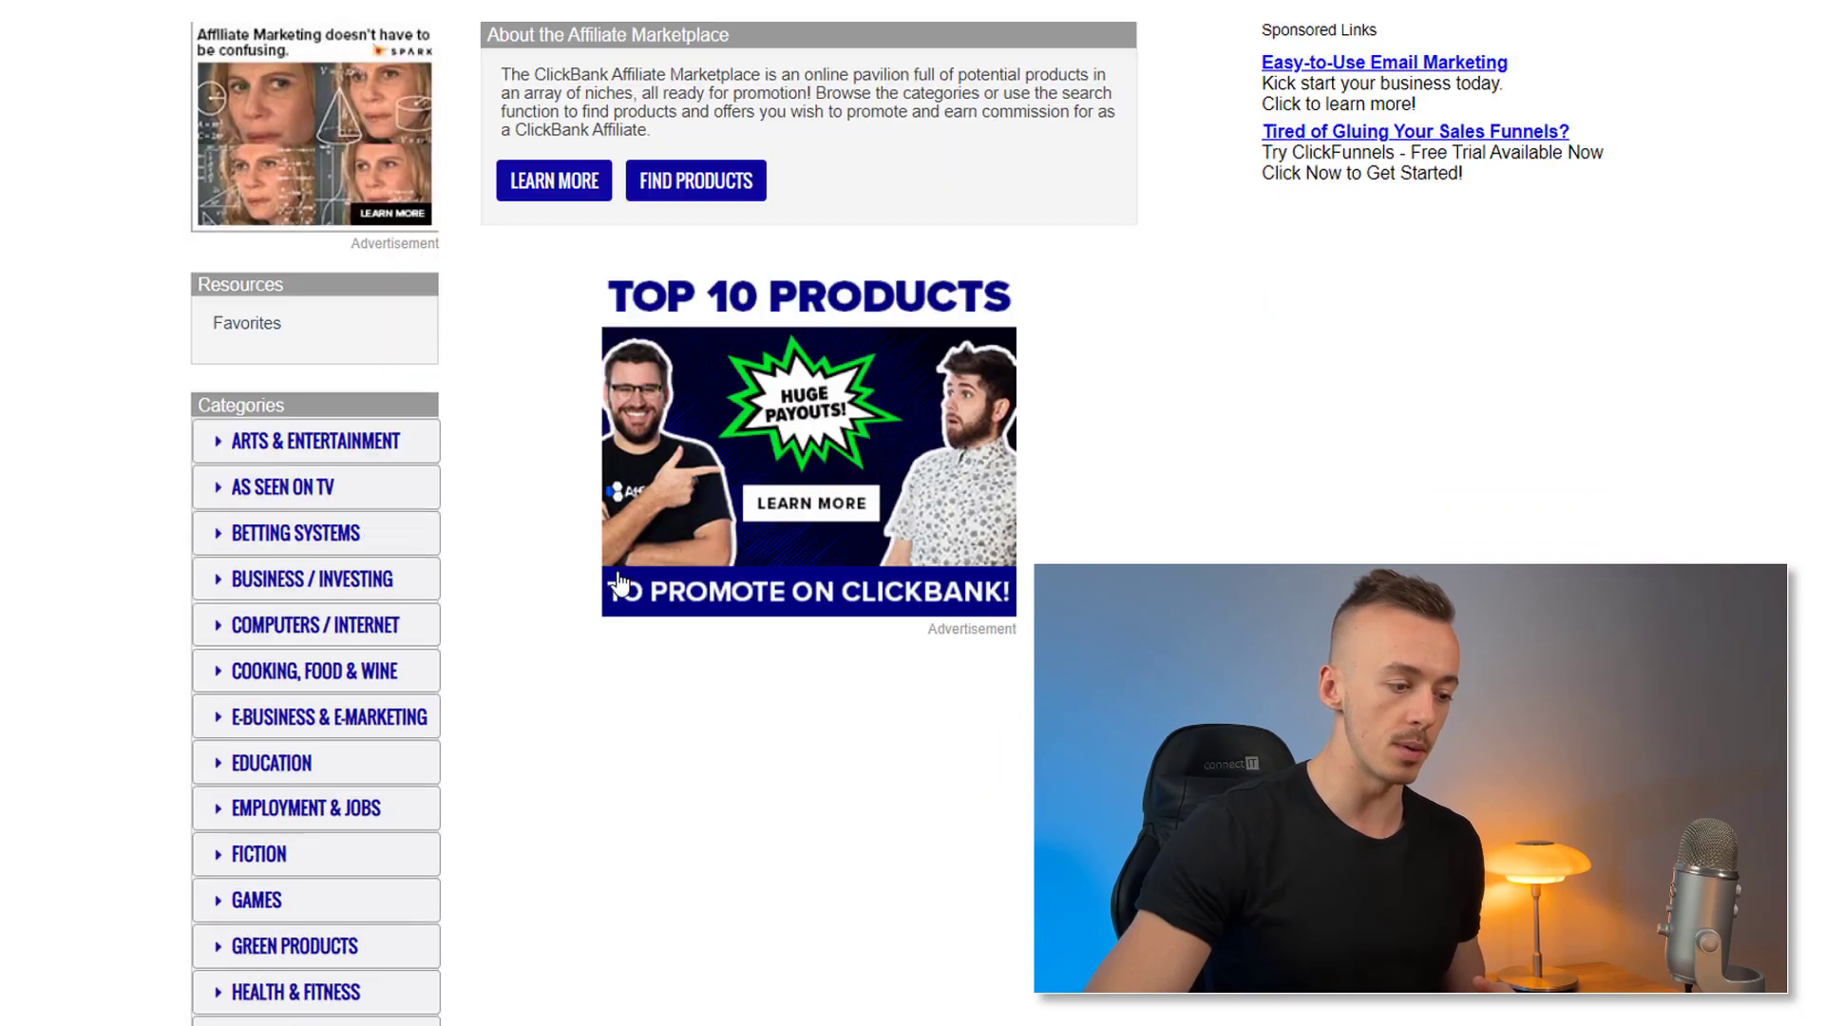
scroll(589, 568, down, 4)
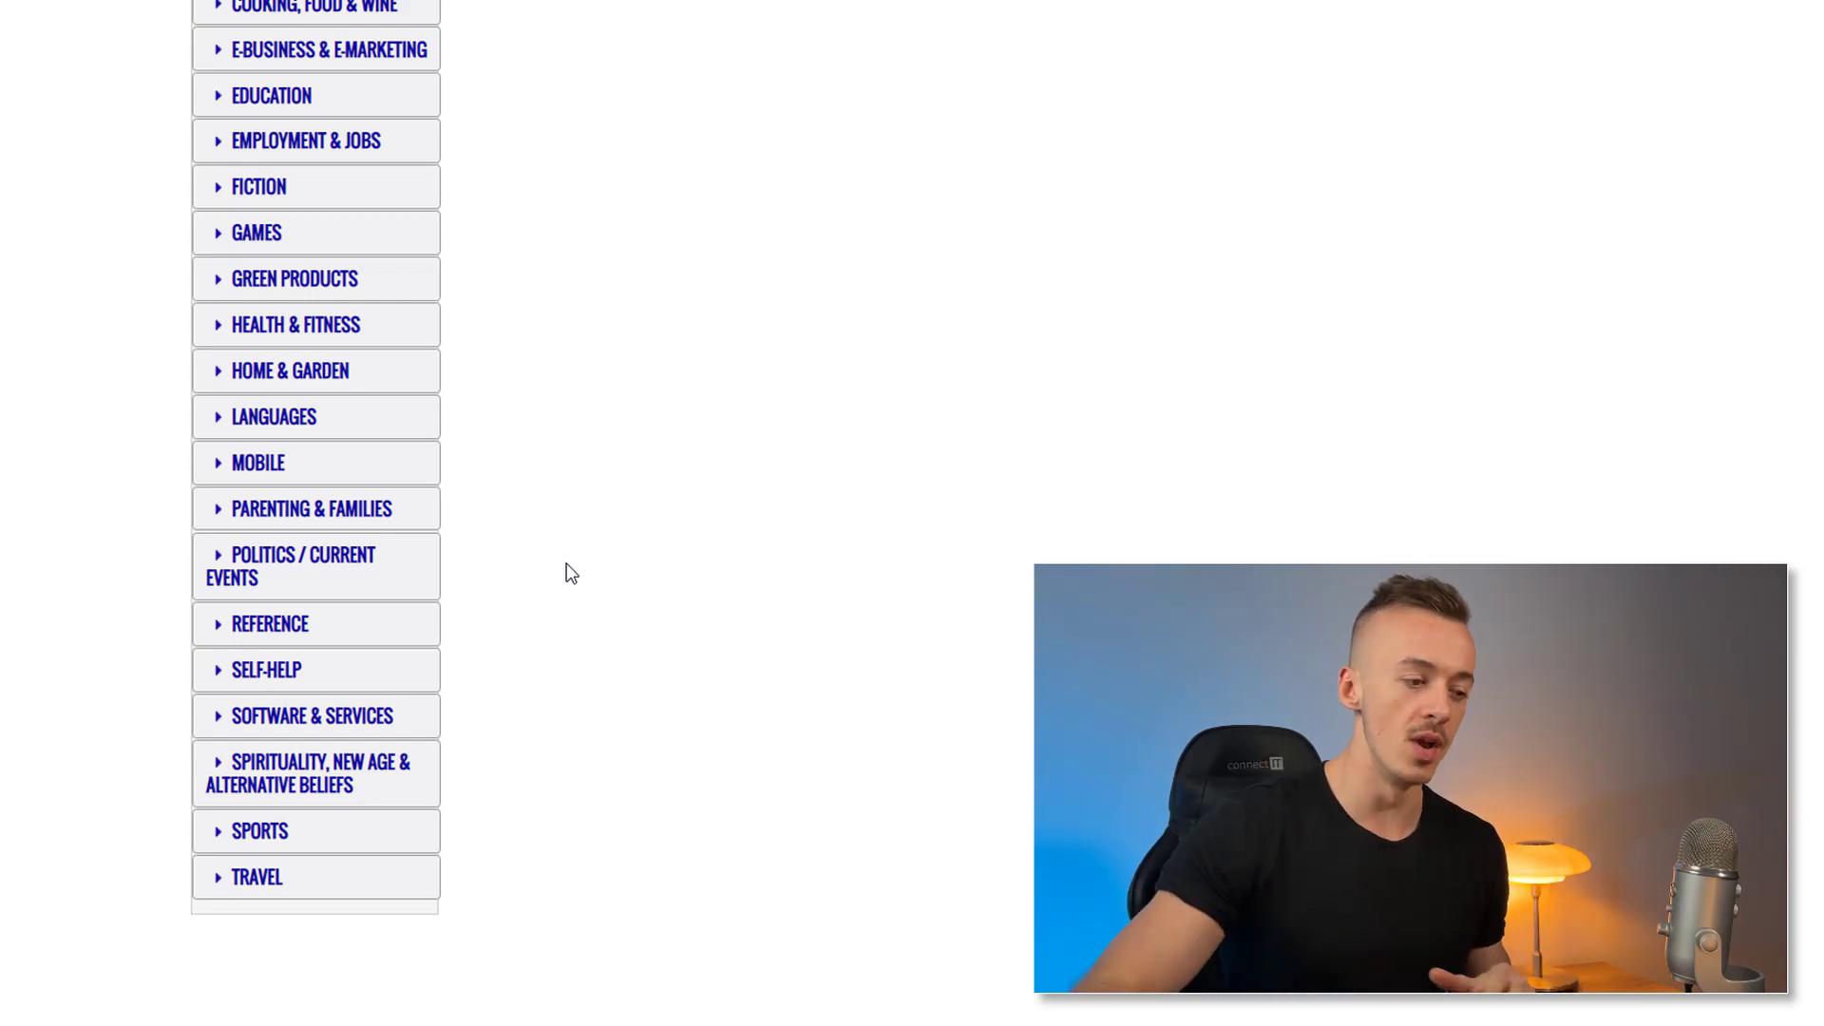
scroll(561, 513, up, 1)
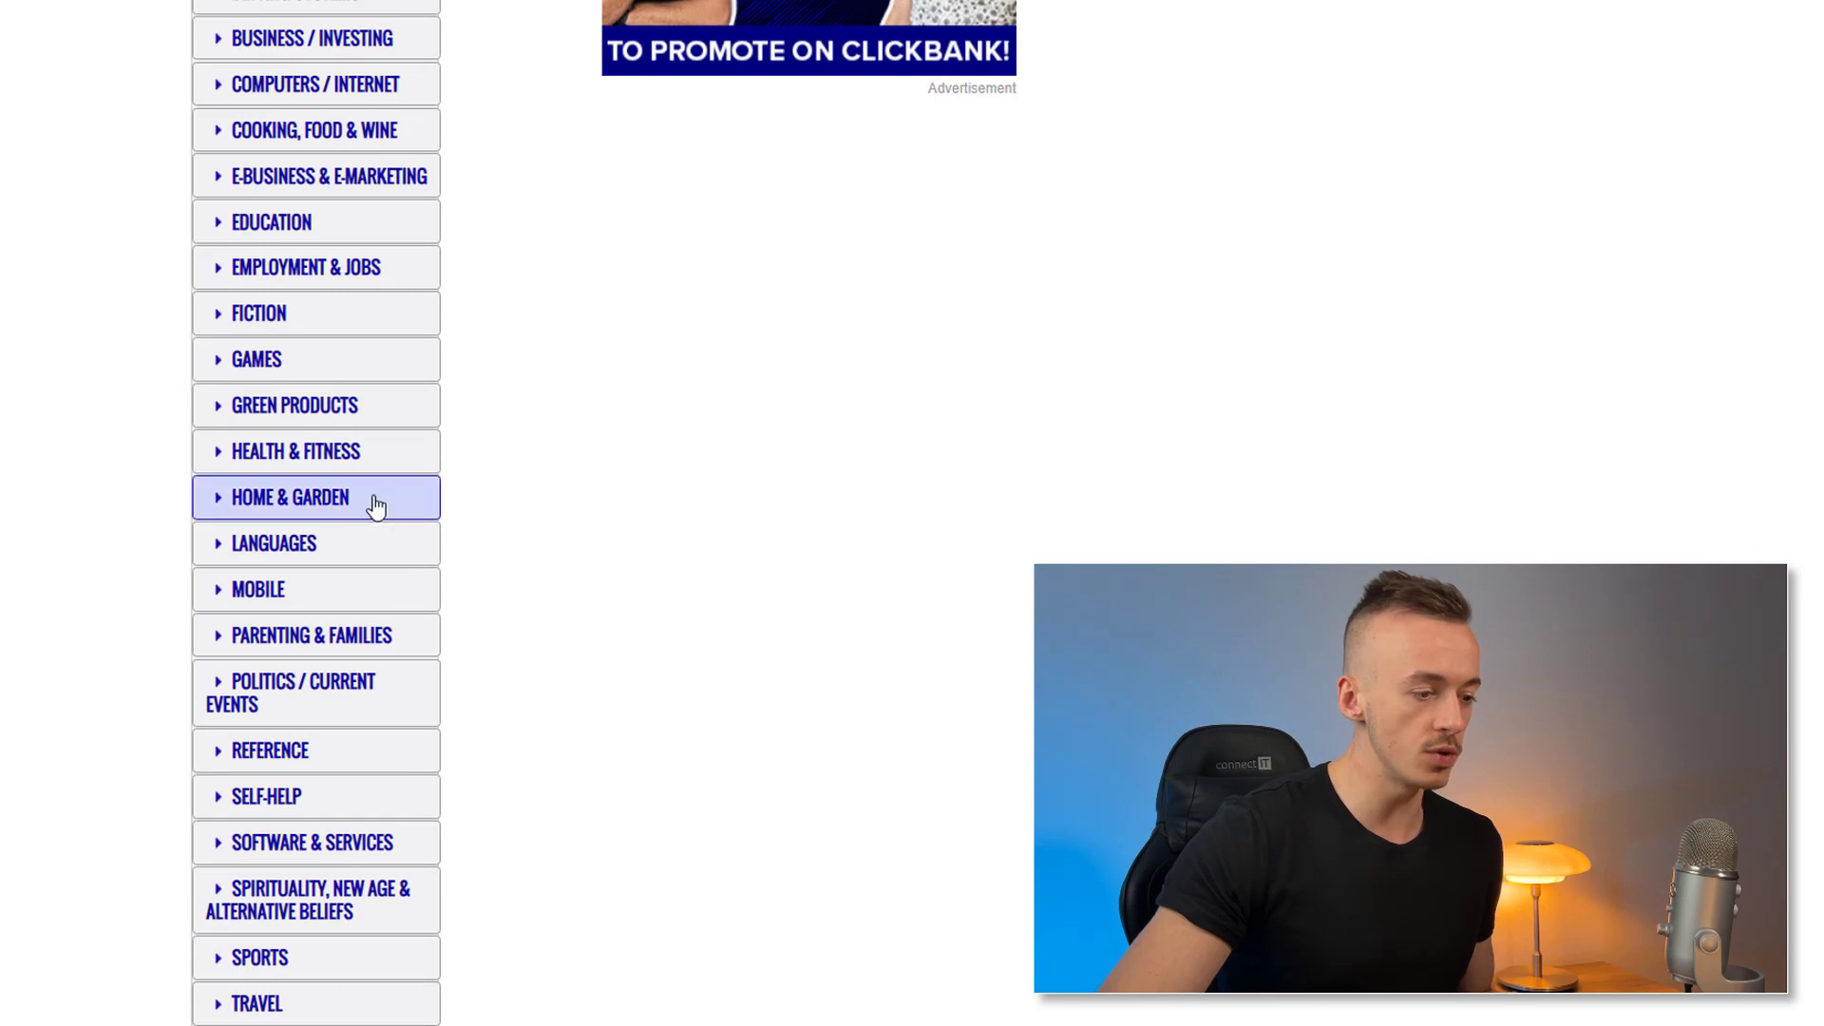
click(330, 509)
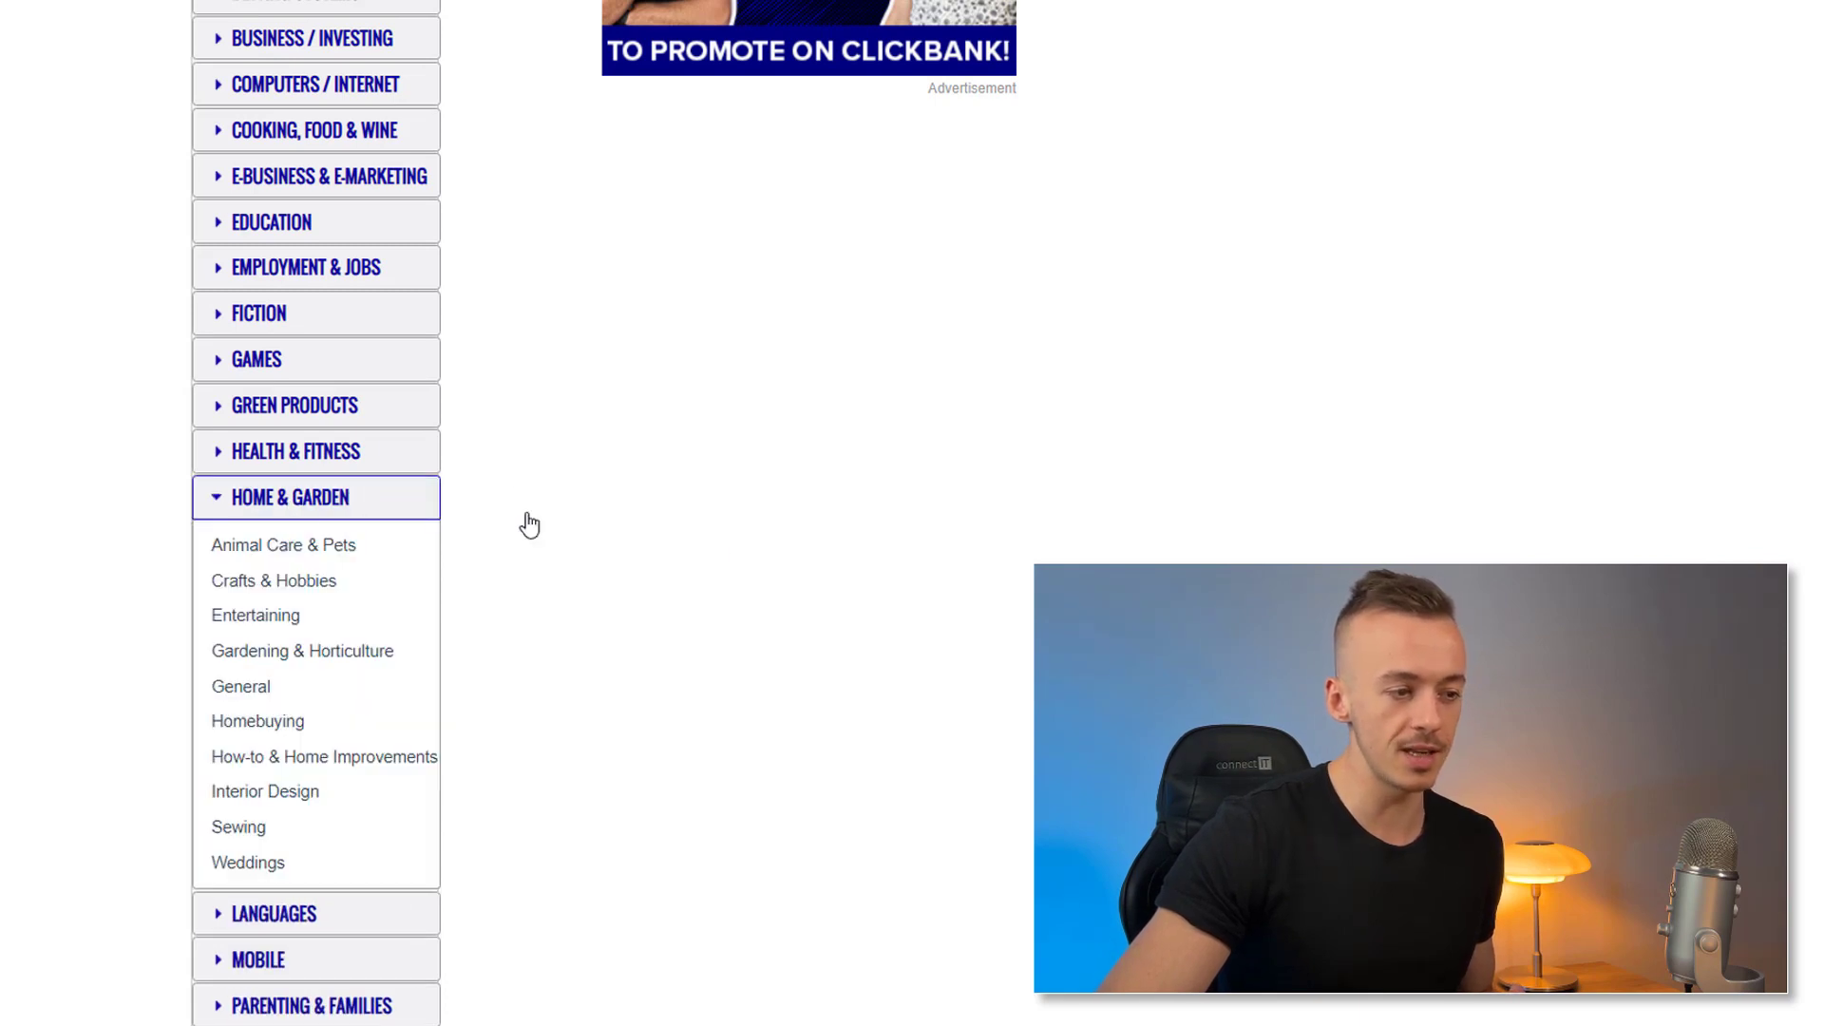
scroll(841, 608, down, 1)
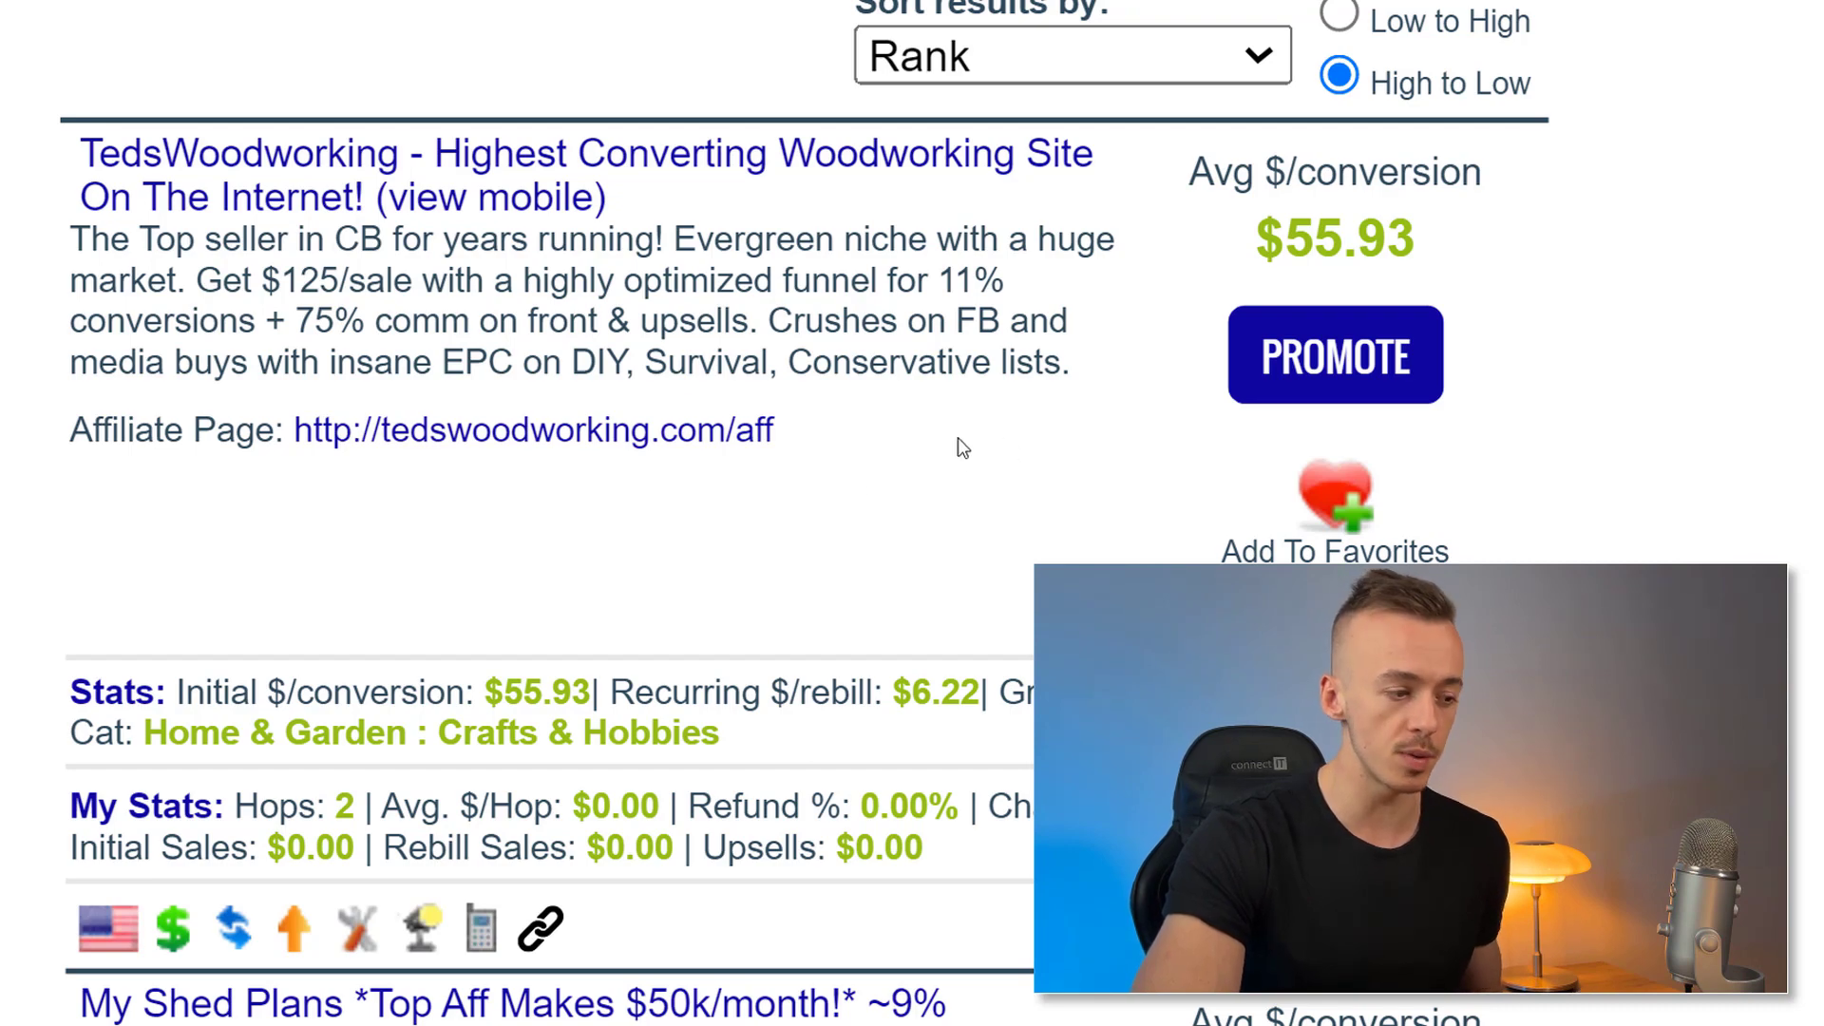
Open the TedsWoodworking affiliate page from its marketplace listing and dismiss the free "Super Affiliates" report offer.
click(673, 435)
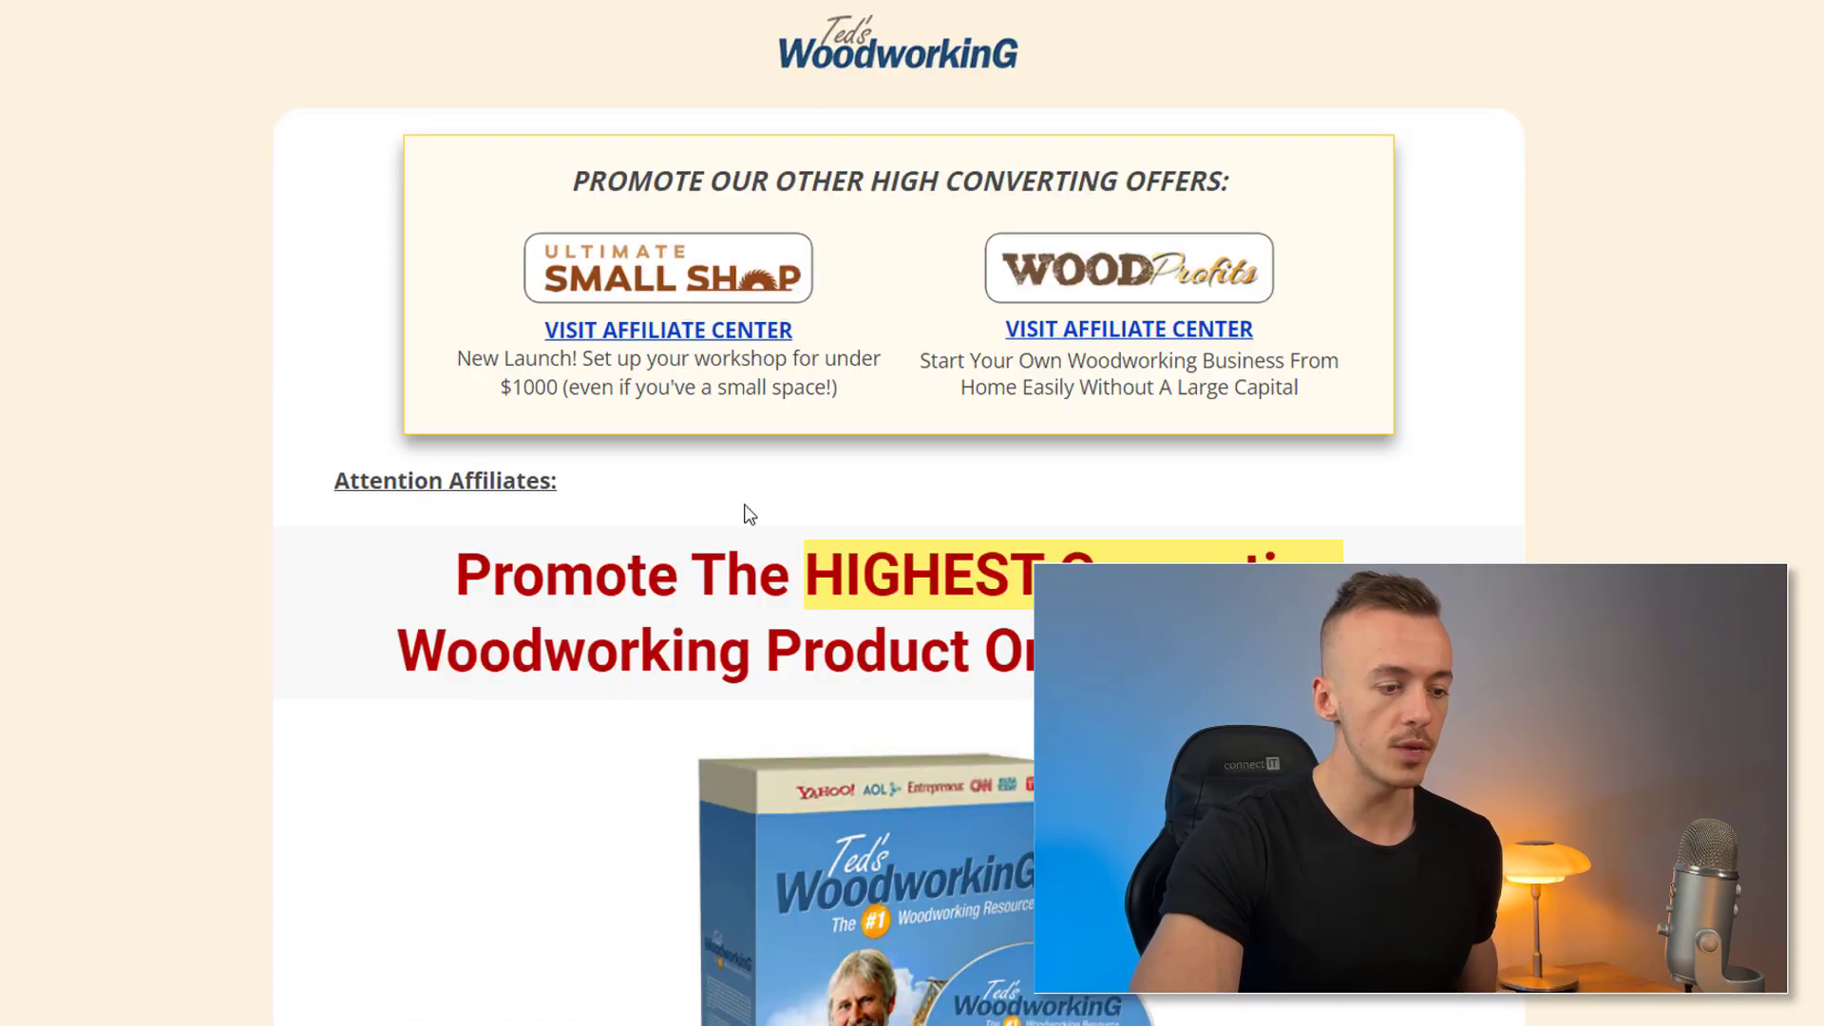
scroll(745, 513, down, 10)
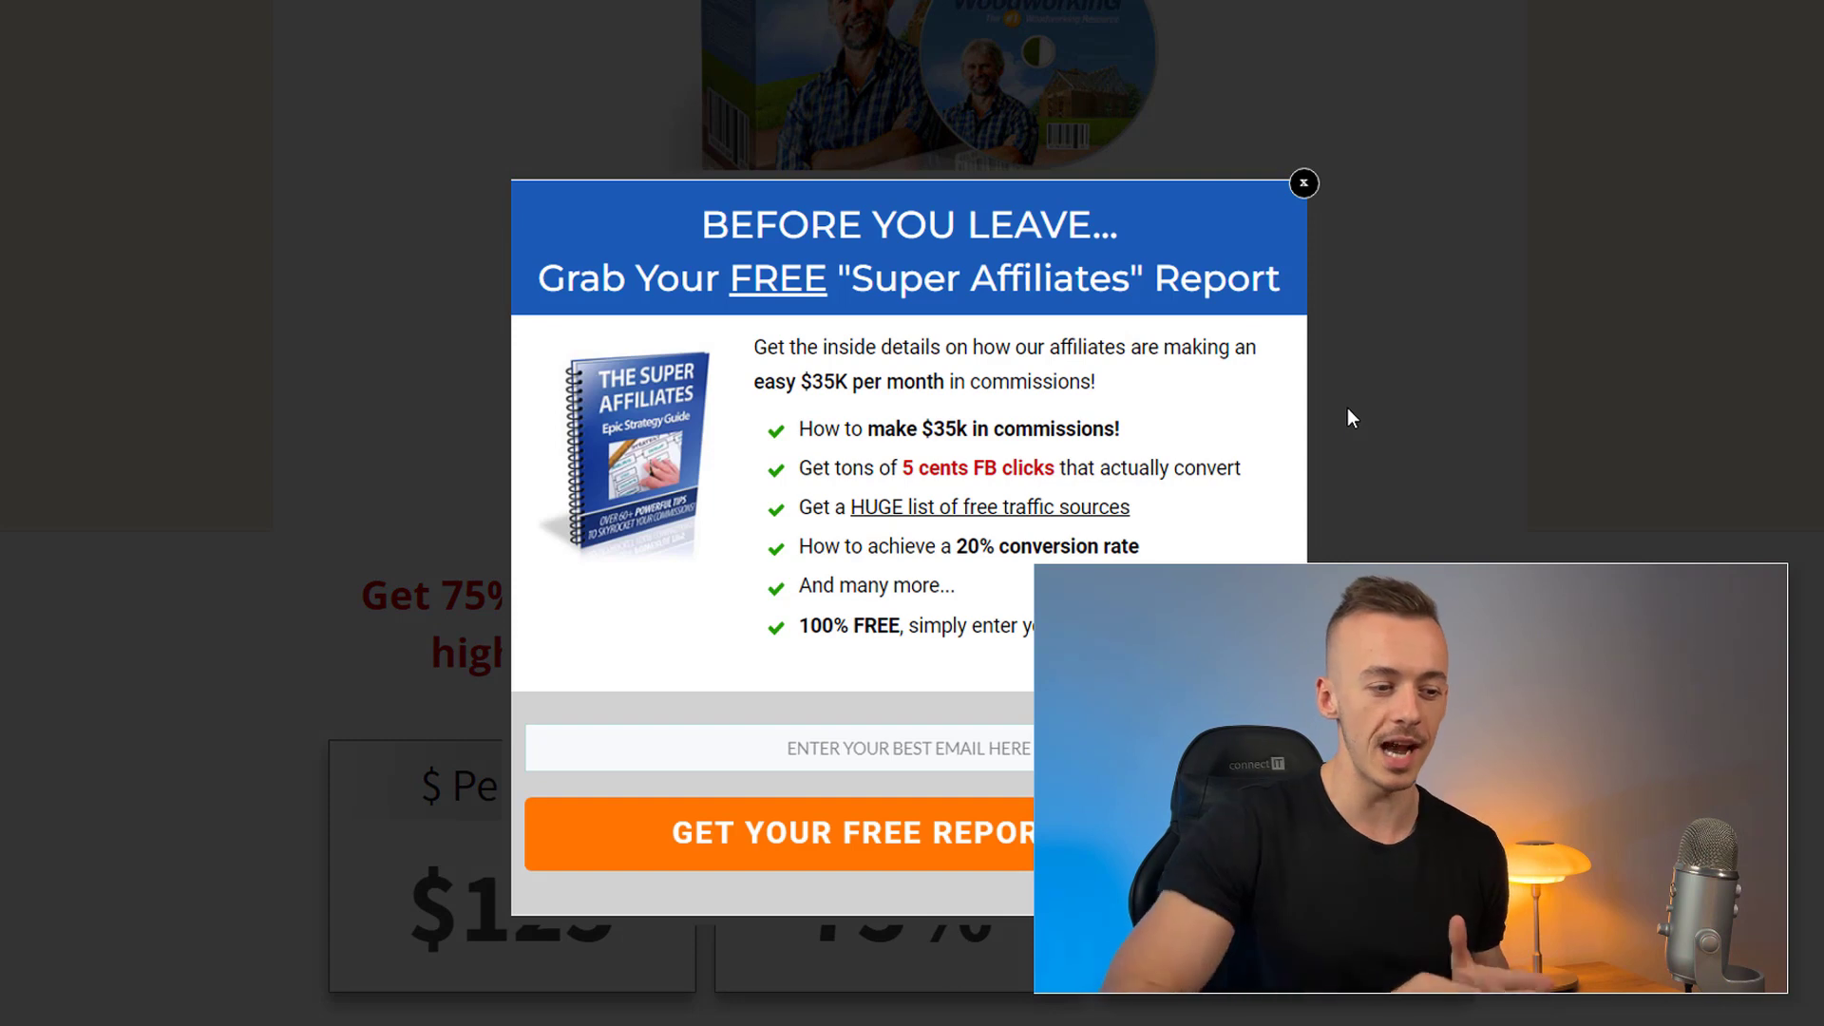
click(1304, 184)
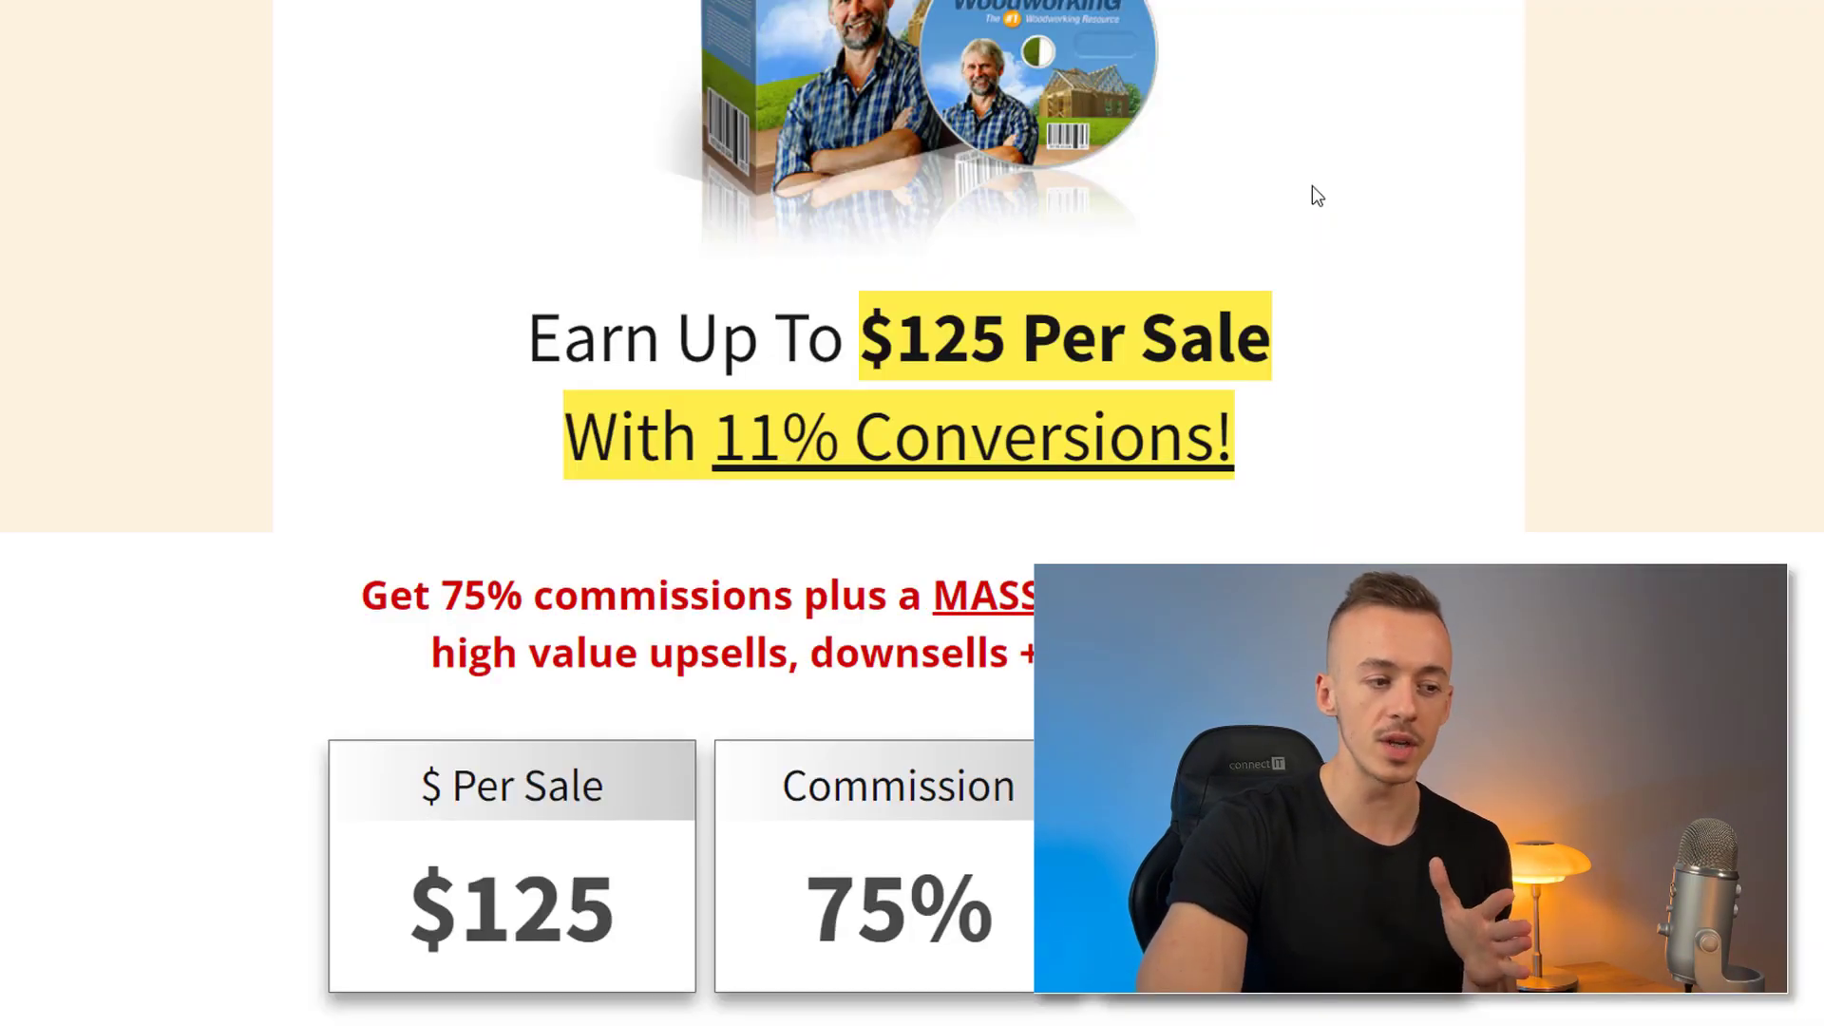
scroll(1202, 443, up, 1)
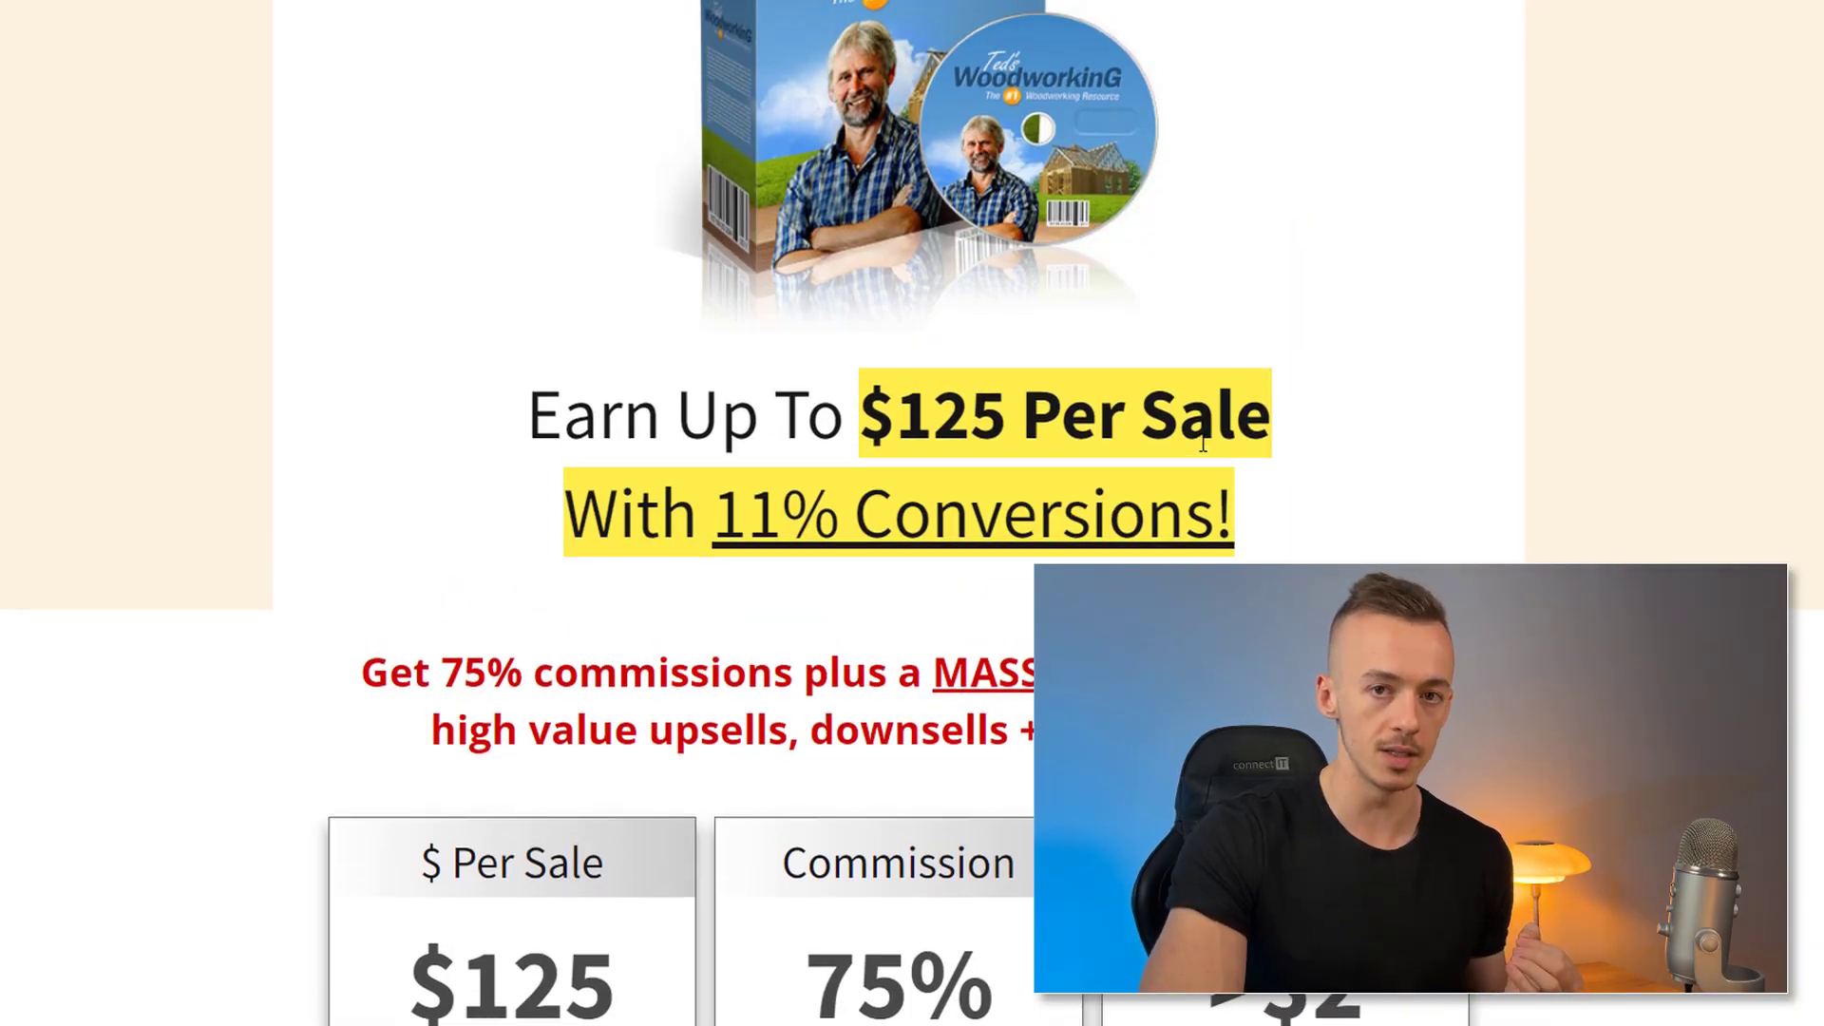
scroll(1203, 442, up, 1)
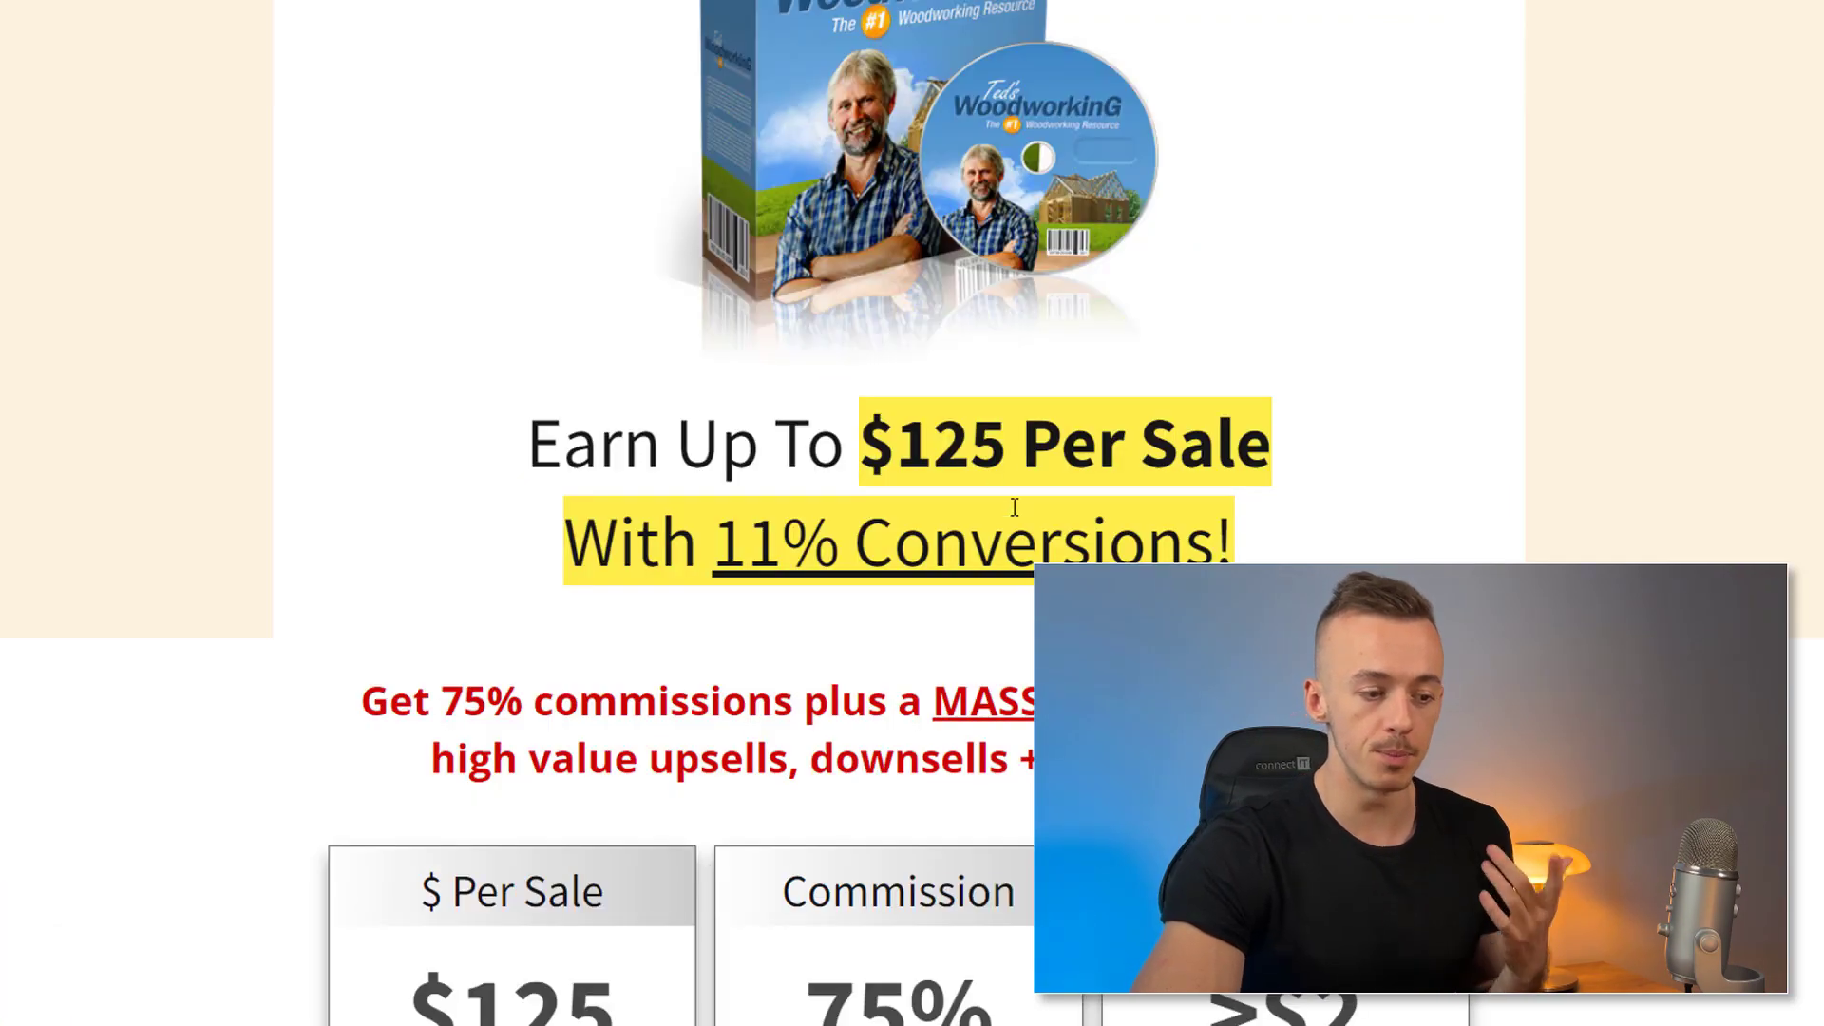
scroll(1011, 510, down, 1)
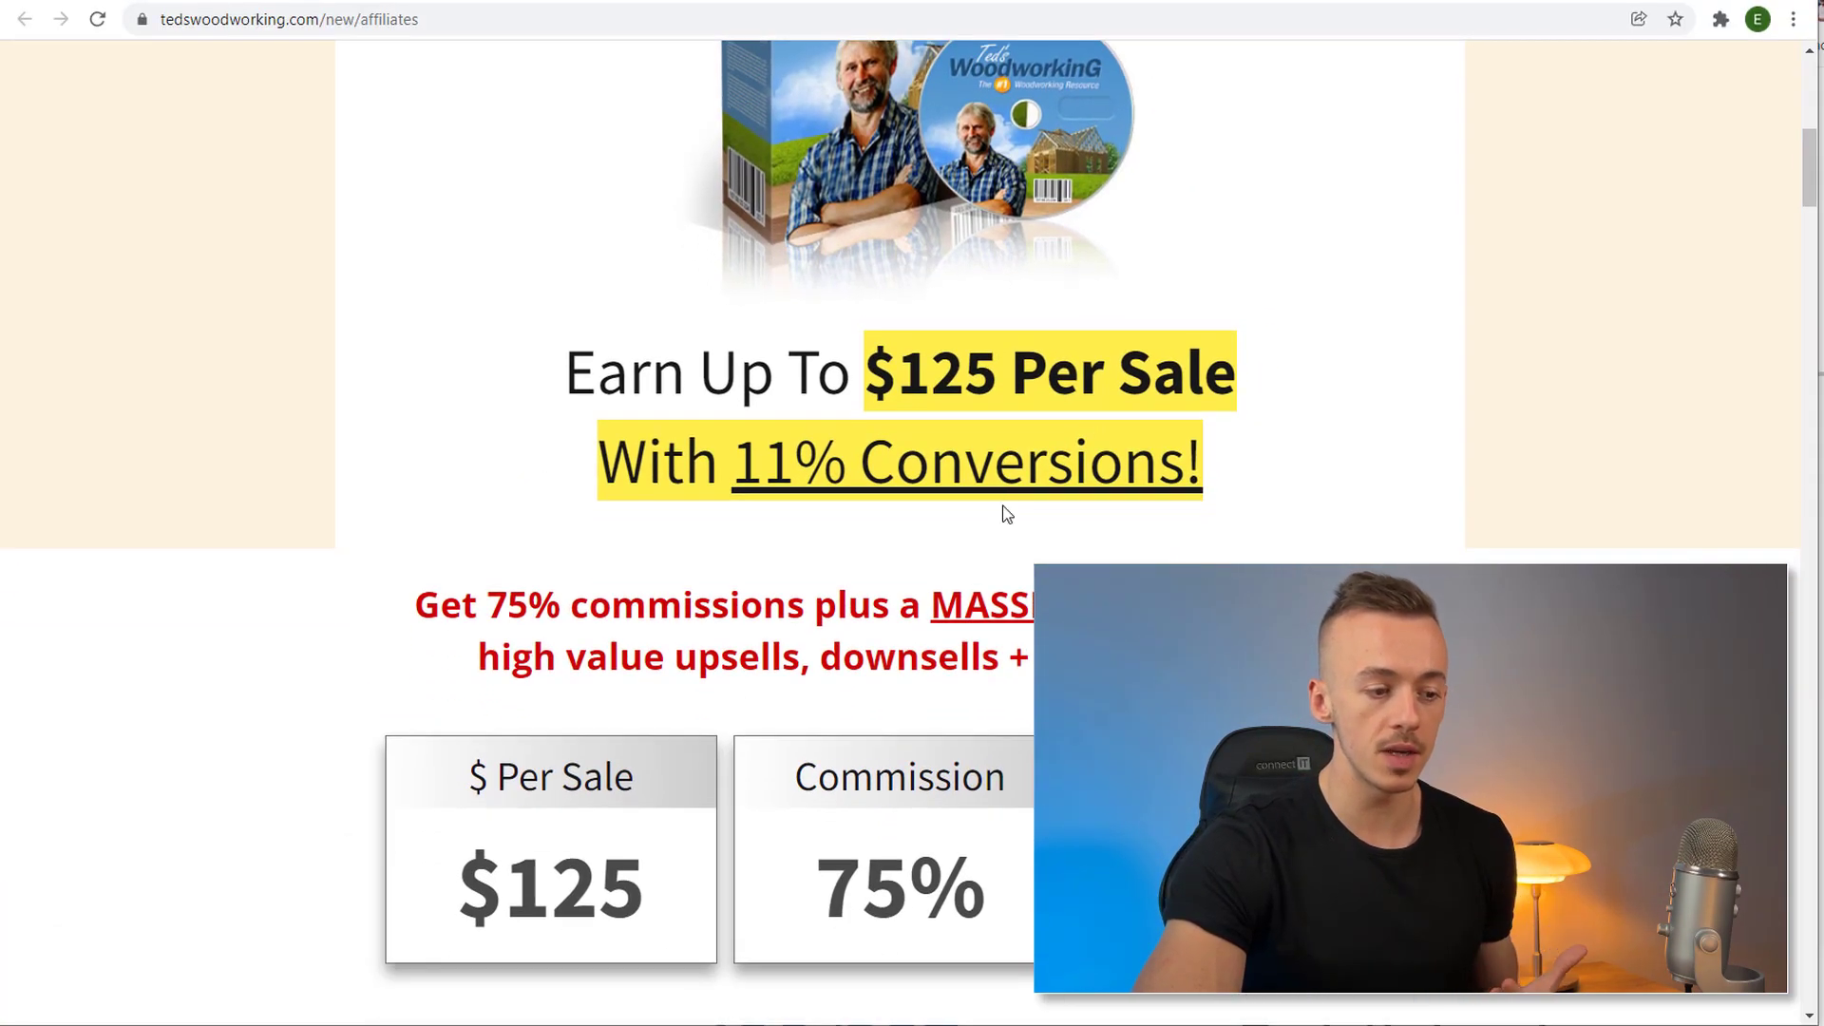
Look over the TedsWoodworking affiliate page and continue to its affiliate resources as someone already signed up.
scroll(900, 532, down, 5)
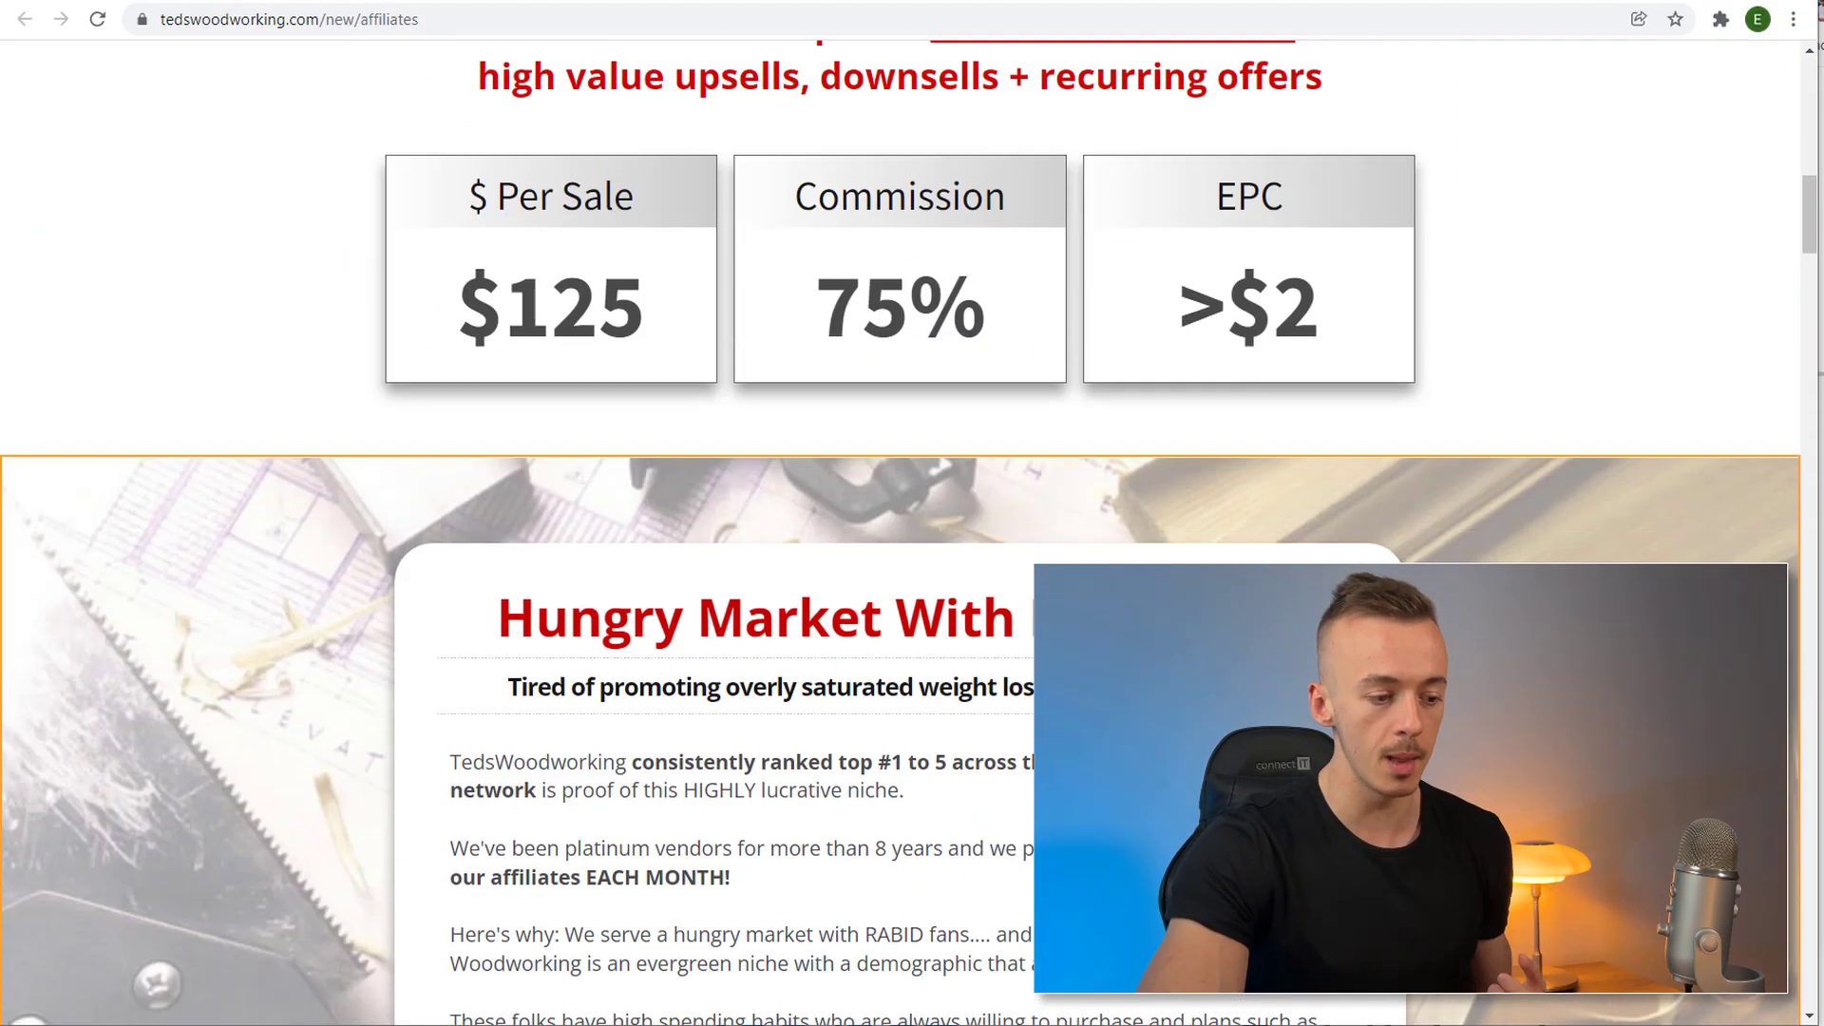
scroll(900, 532, down, 10)
scroll(1005, 513, down, 15)
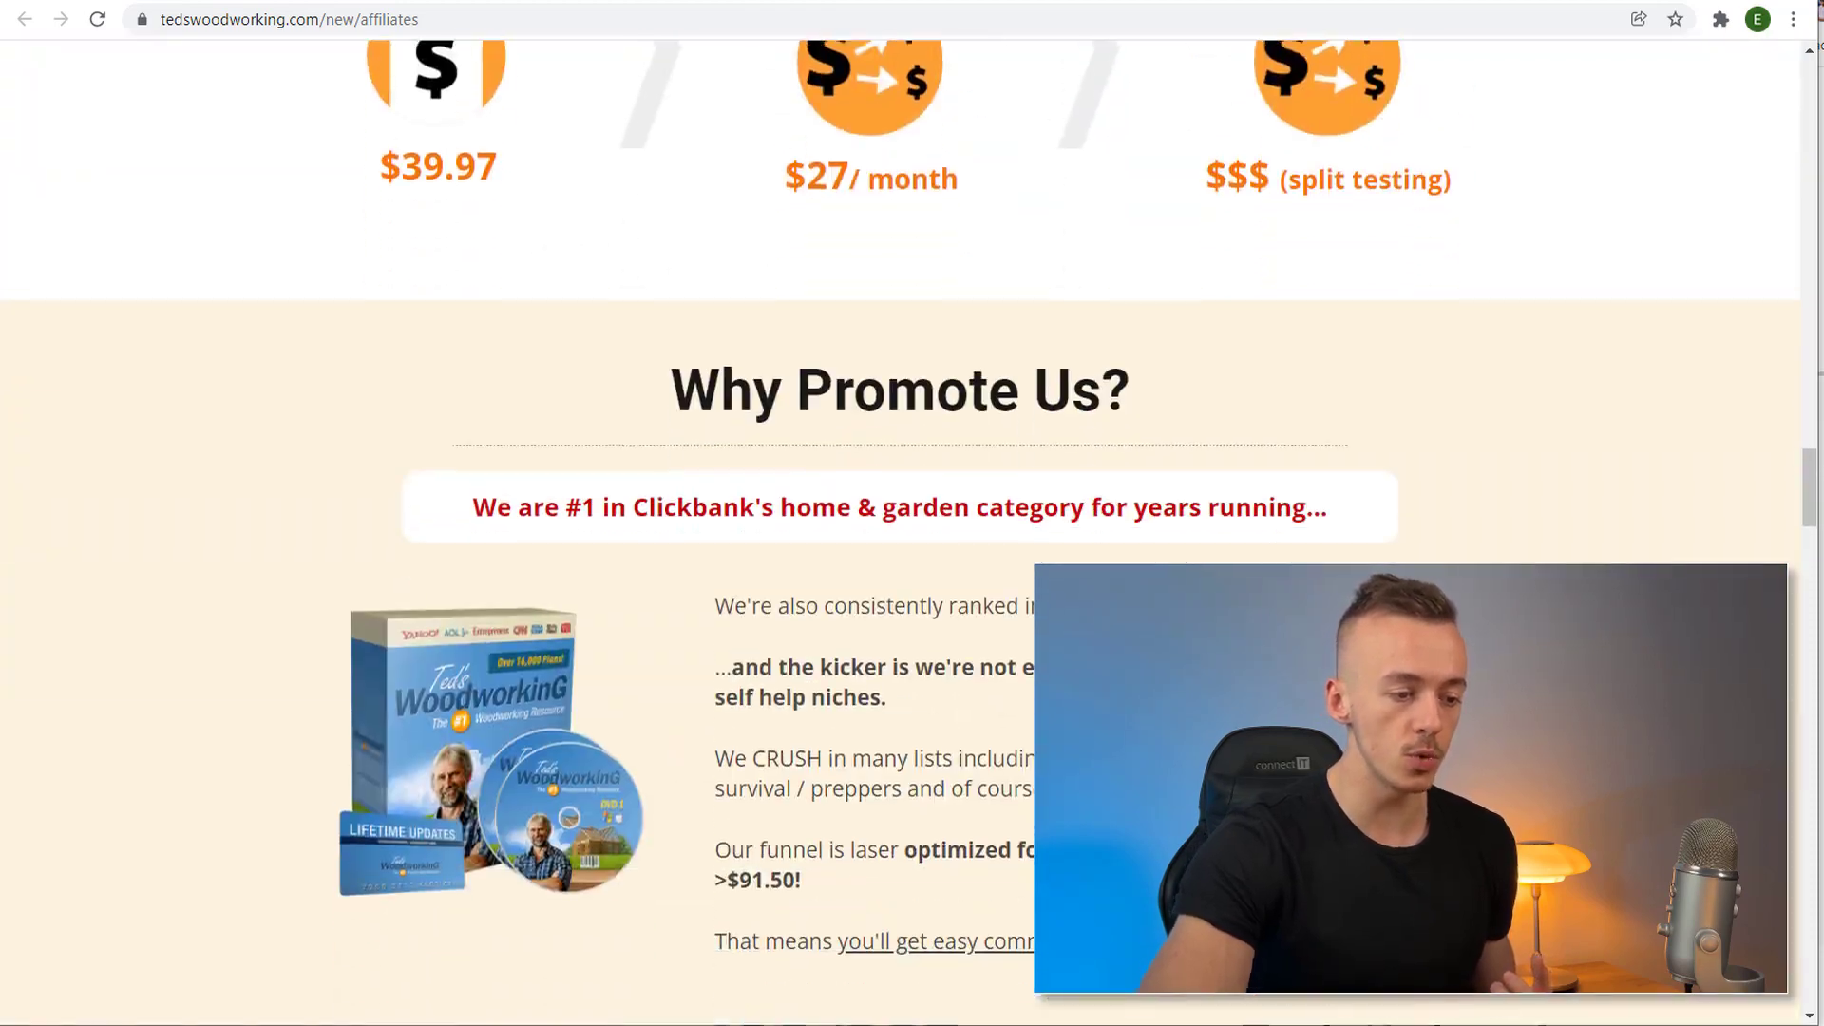
scroll(1005, 514, down, 20)
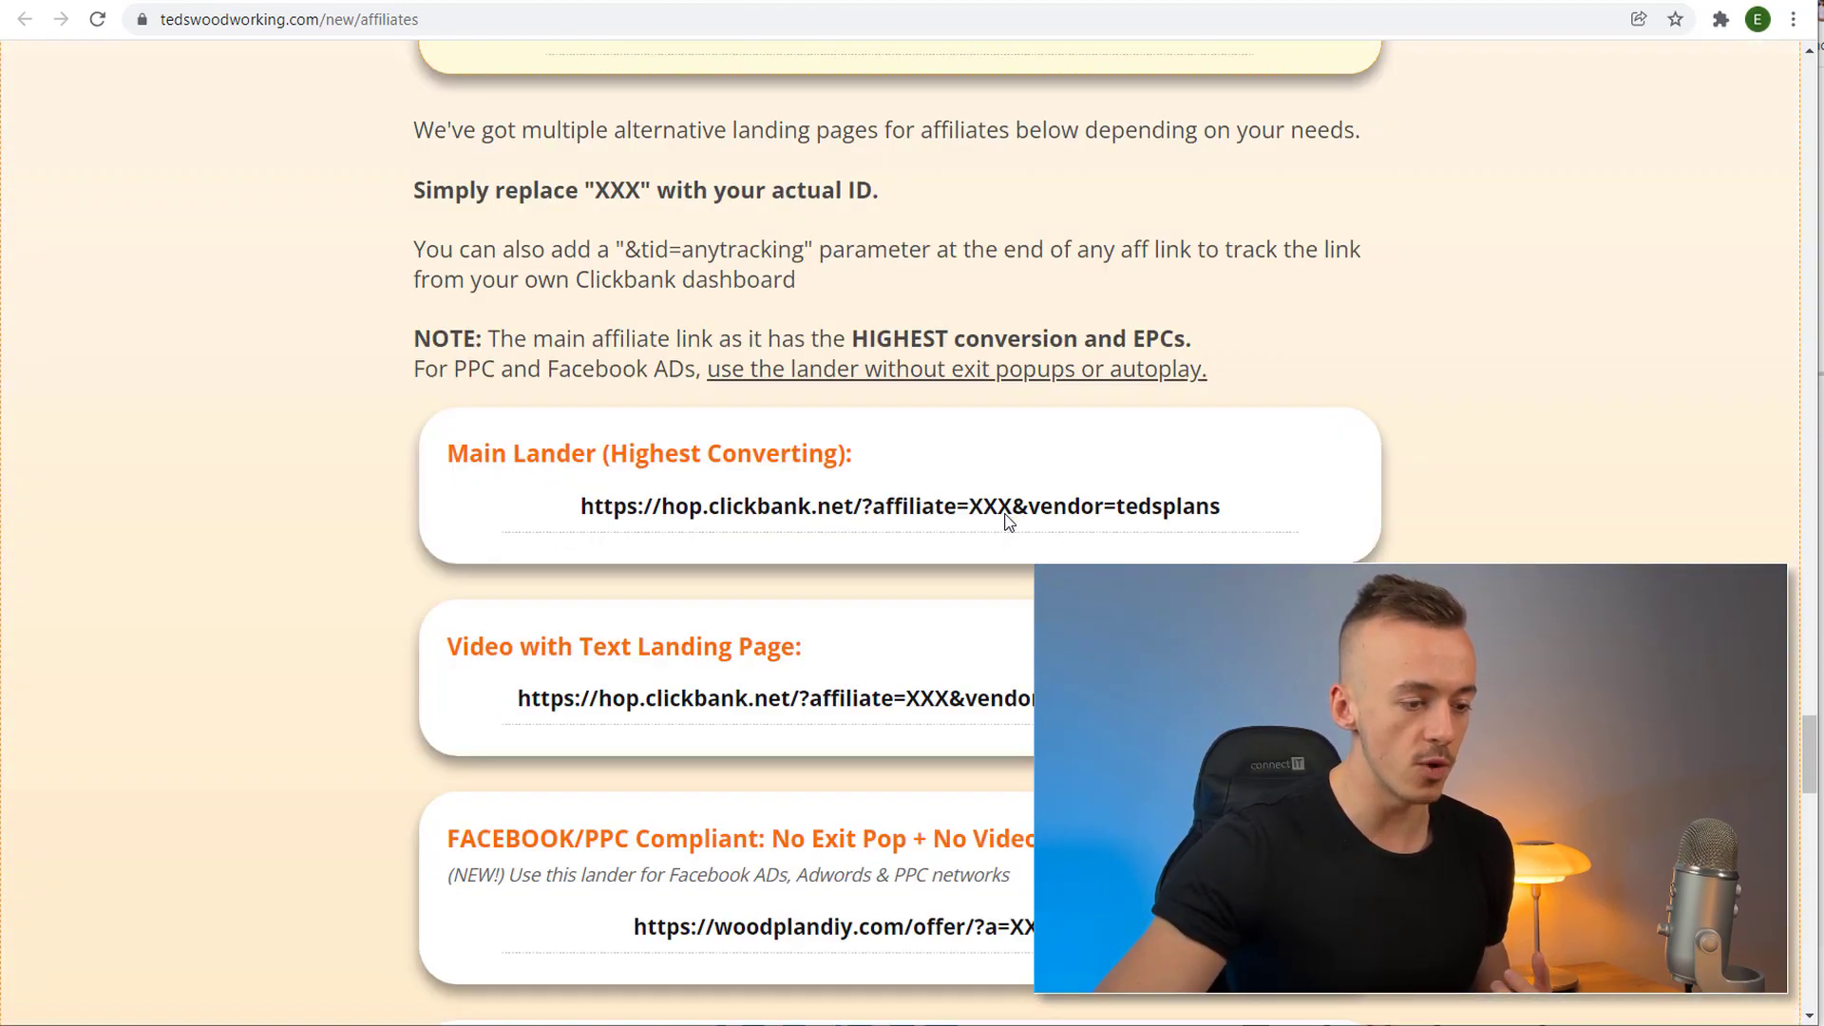
scroll(1021, 518, down, 10)
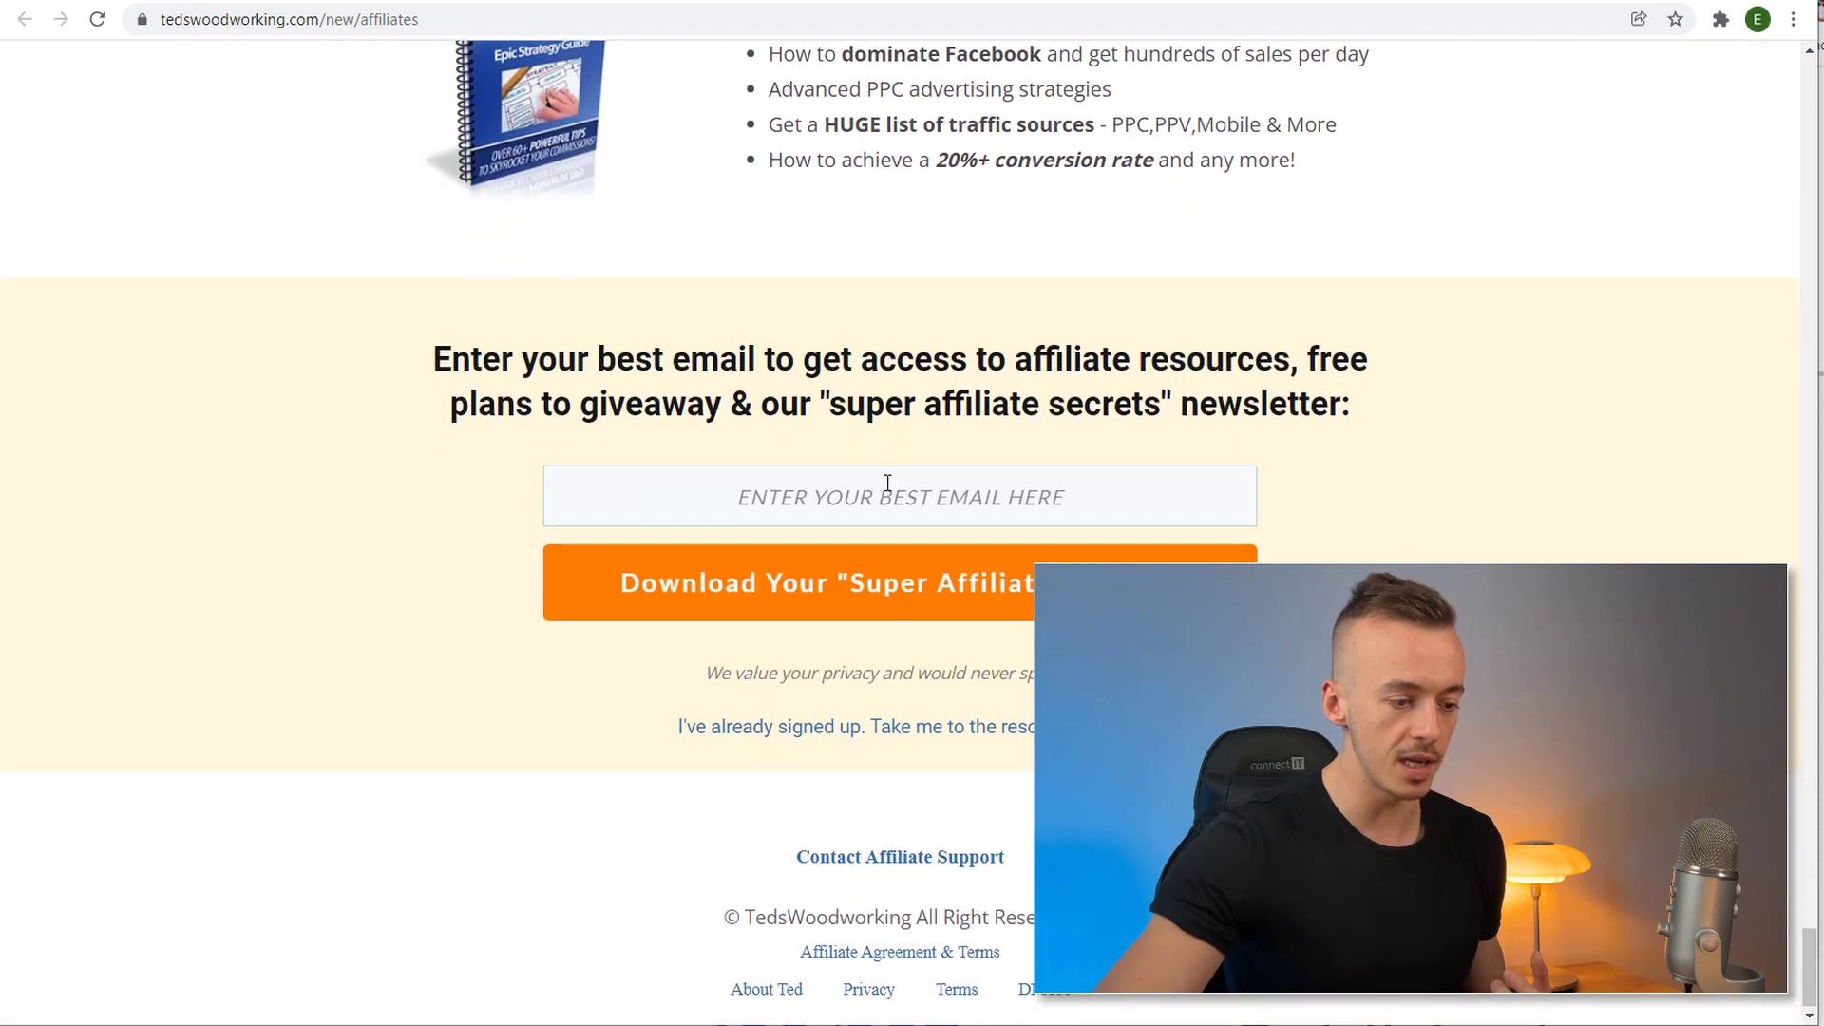
click(892, 728)
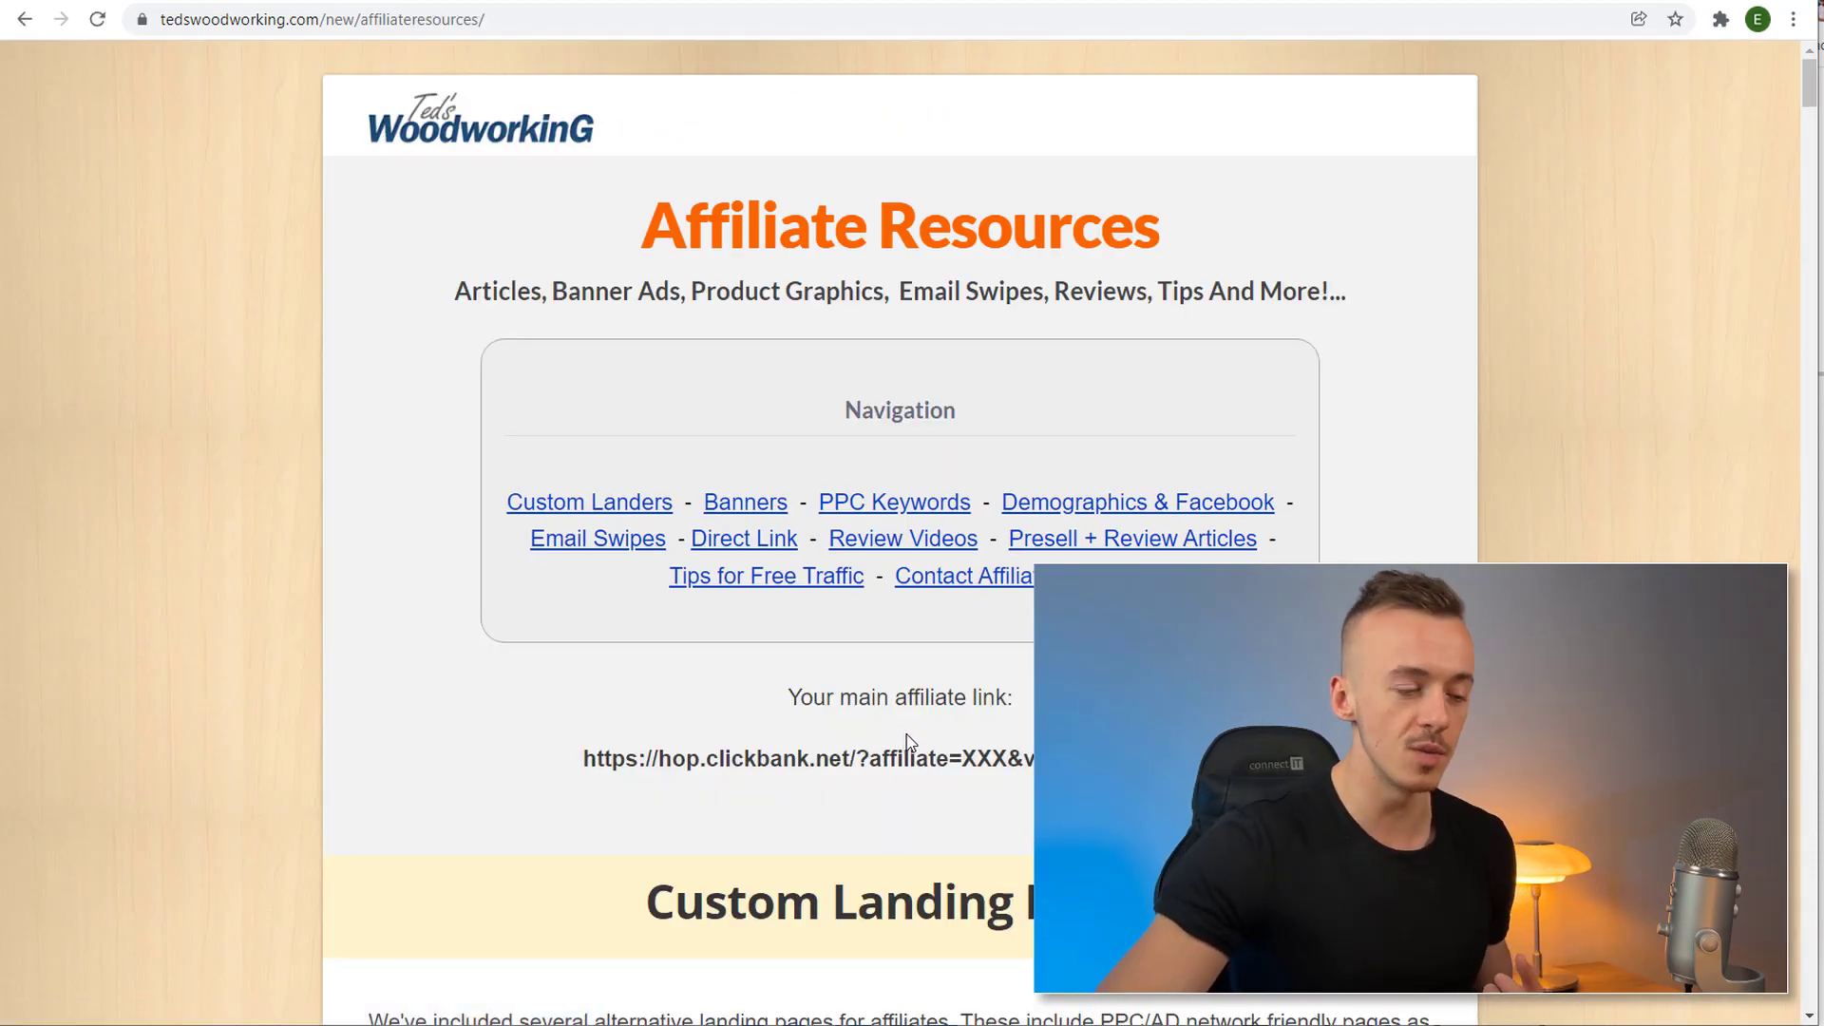
Review the custom landing page links and the product graphics and banners on the Affiliate Resources page.
scroll(684, 703, down, 18)
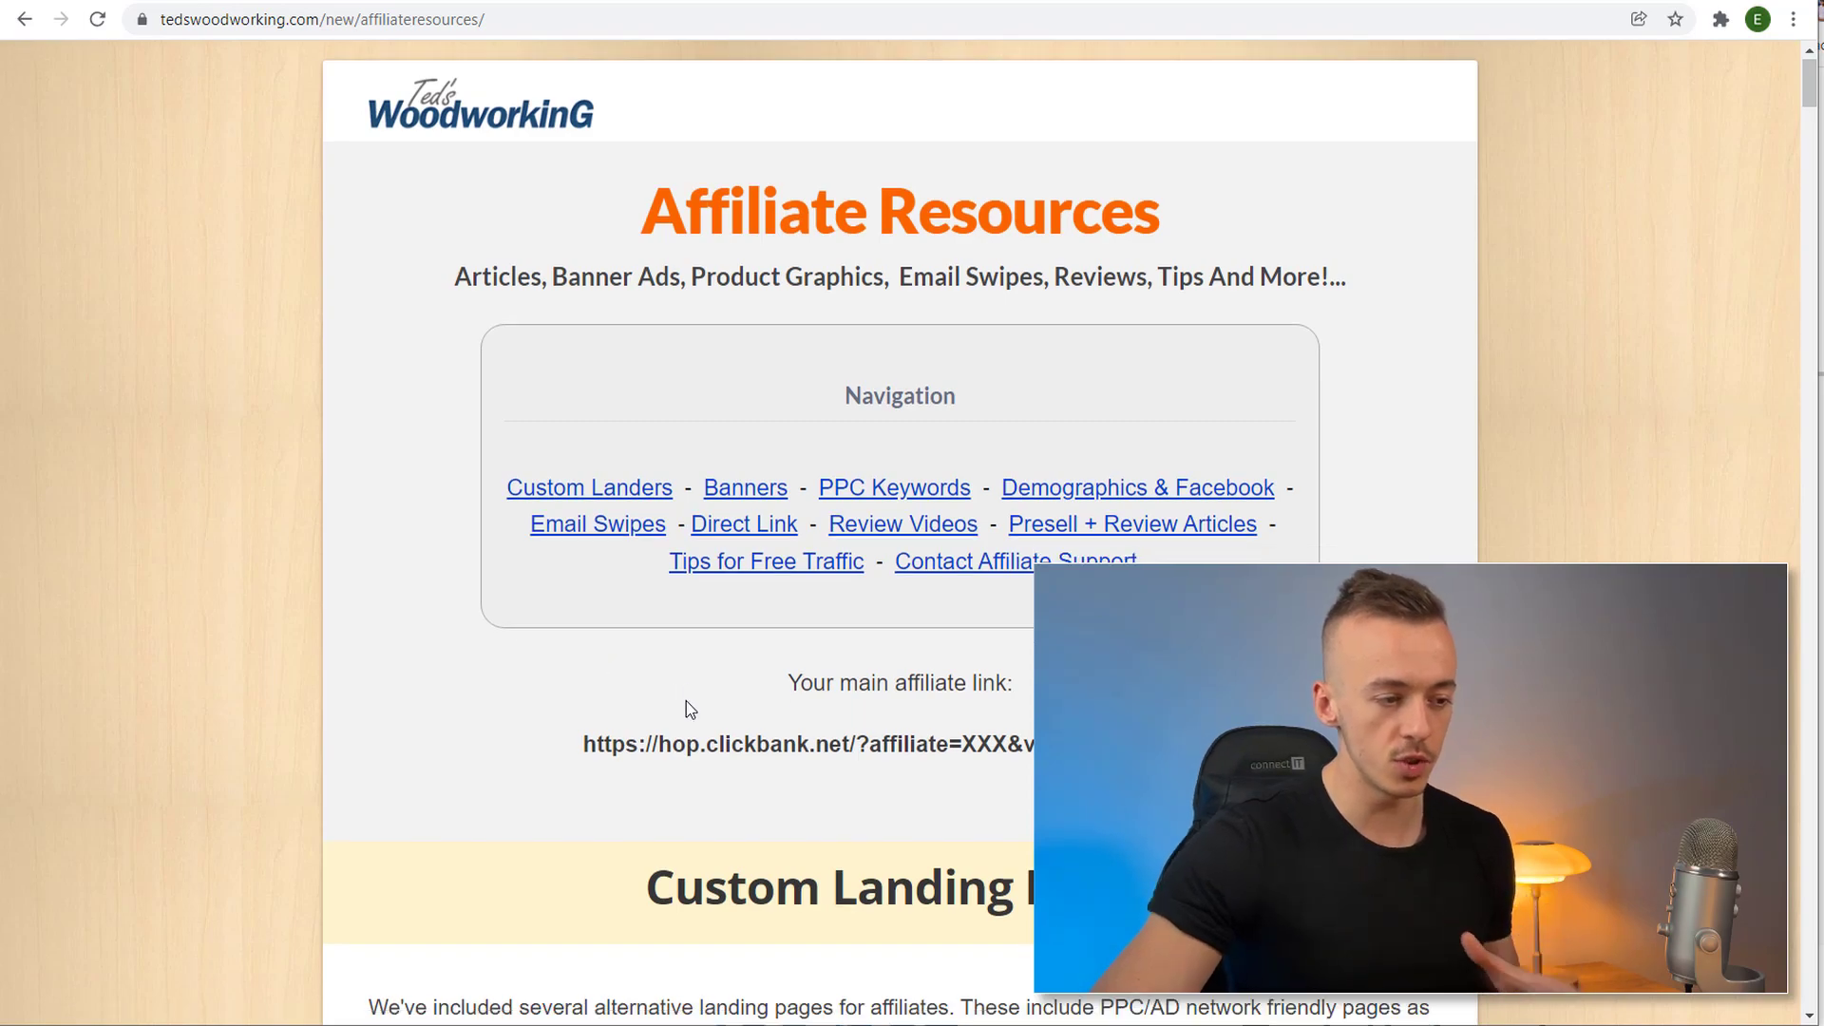
scroll(825, 642, down, 20)
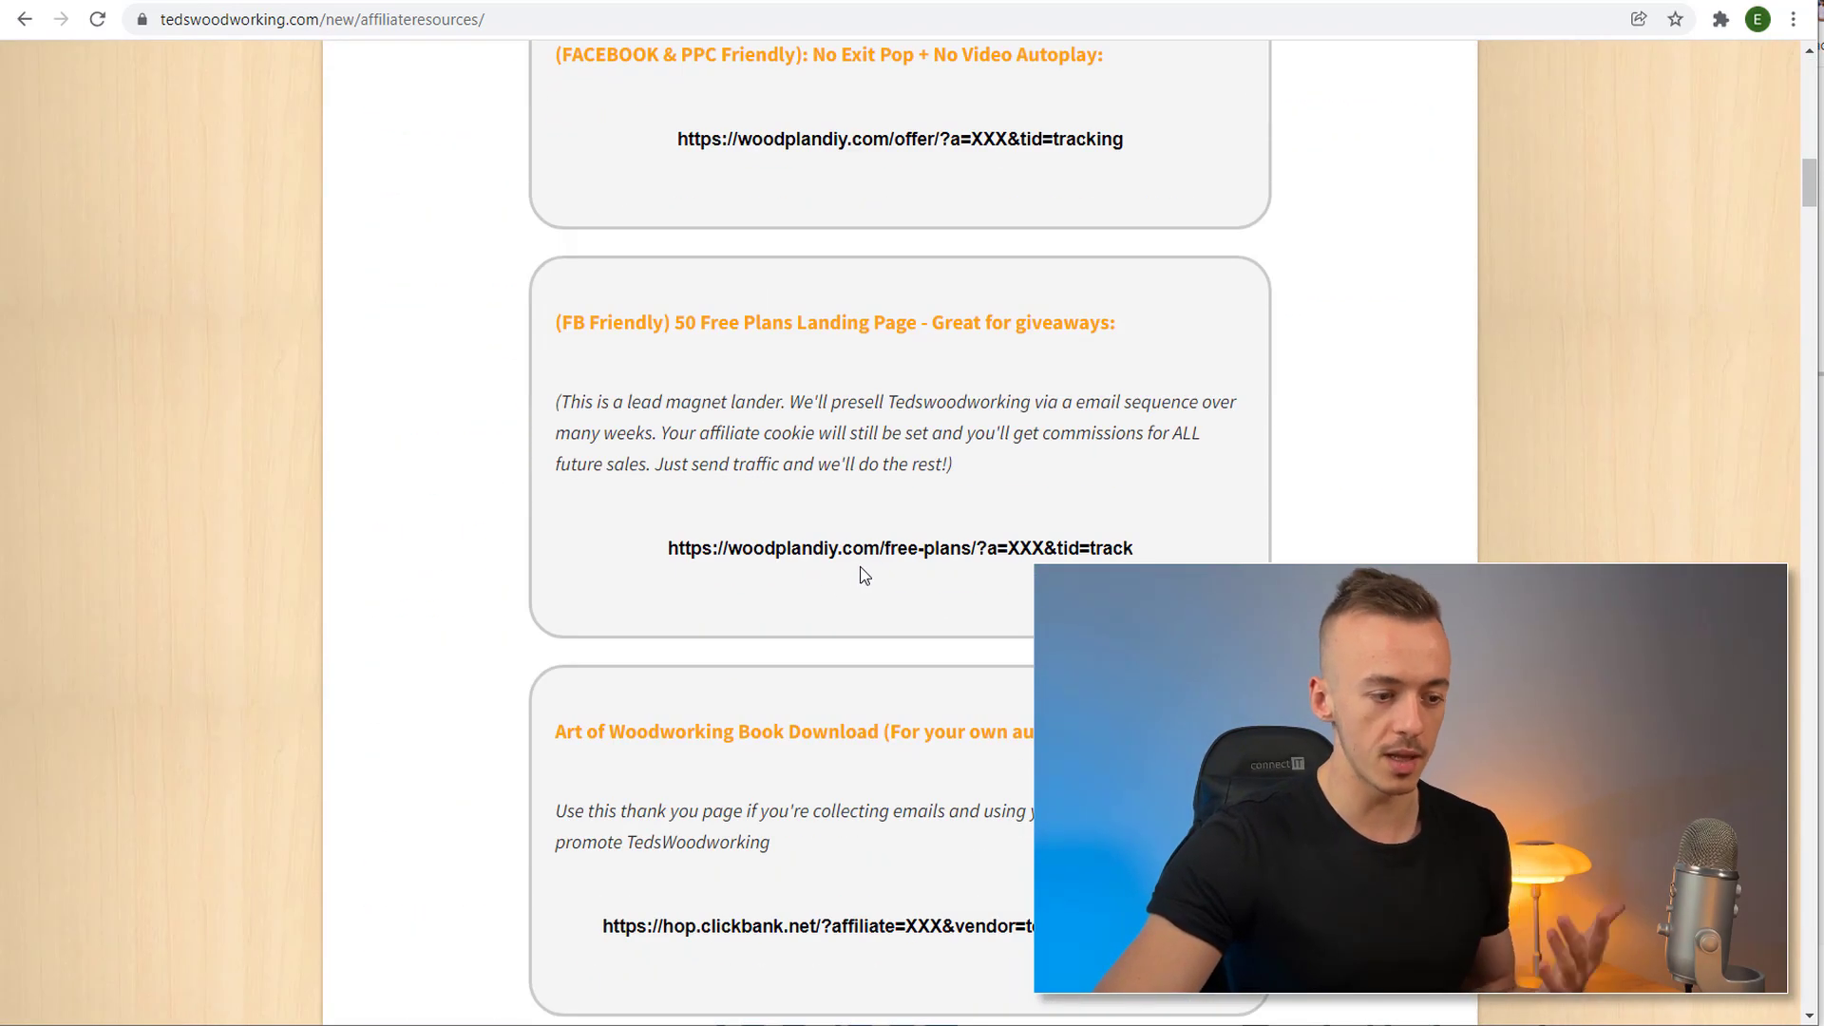
scroll(1024, 621, down, 15)
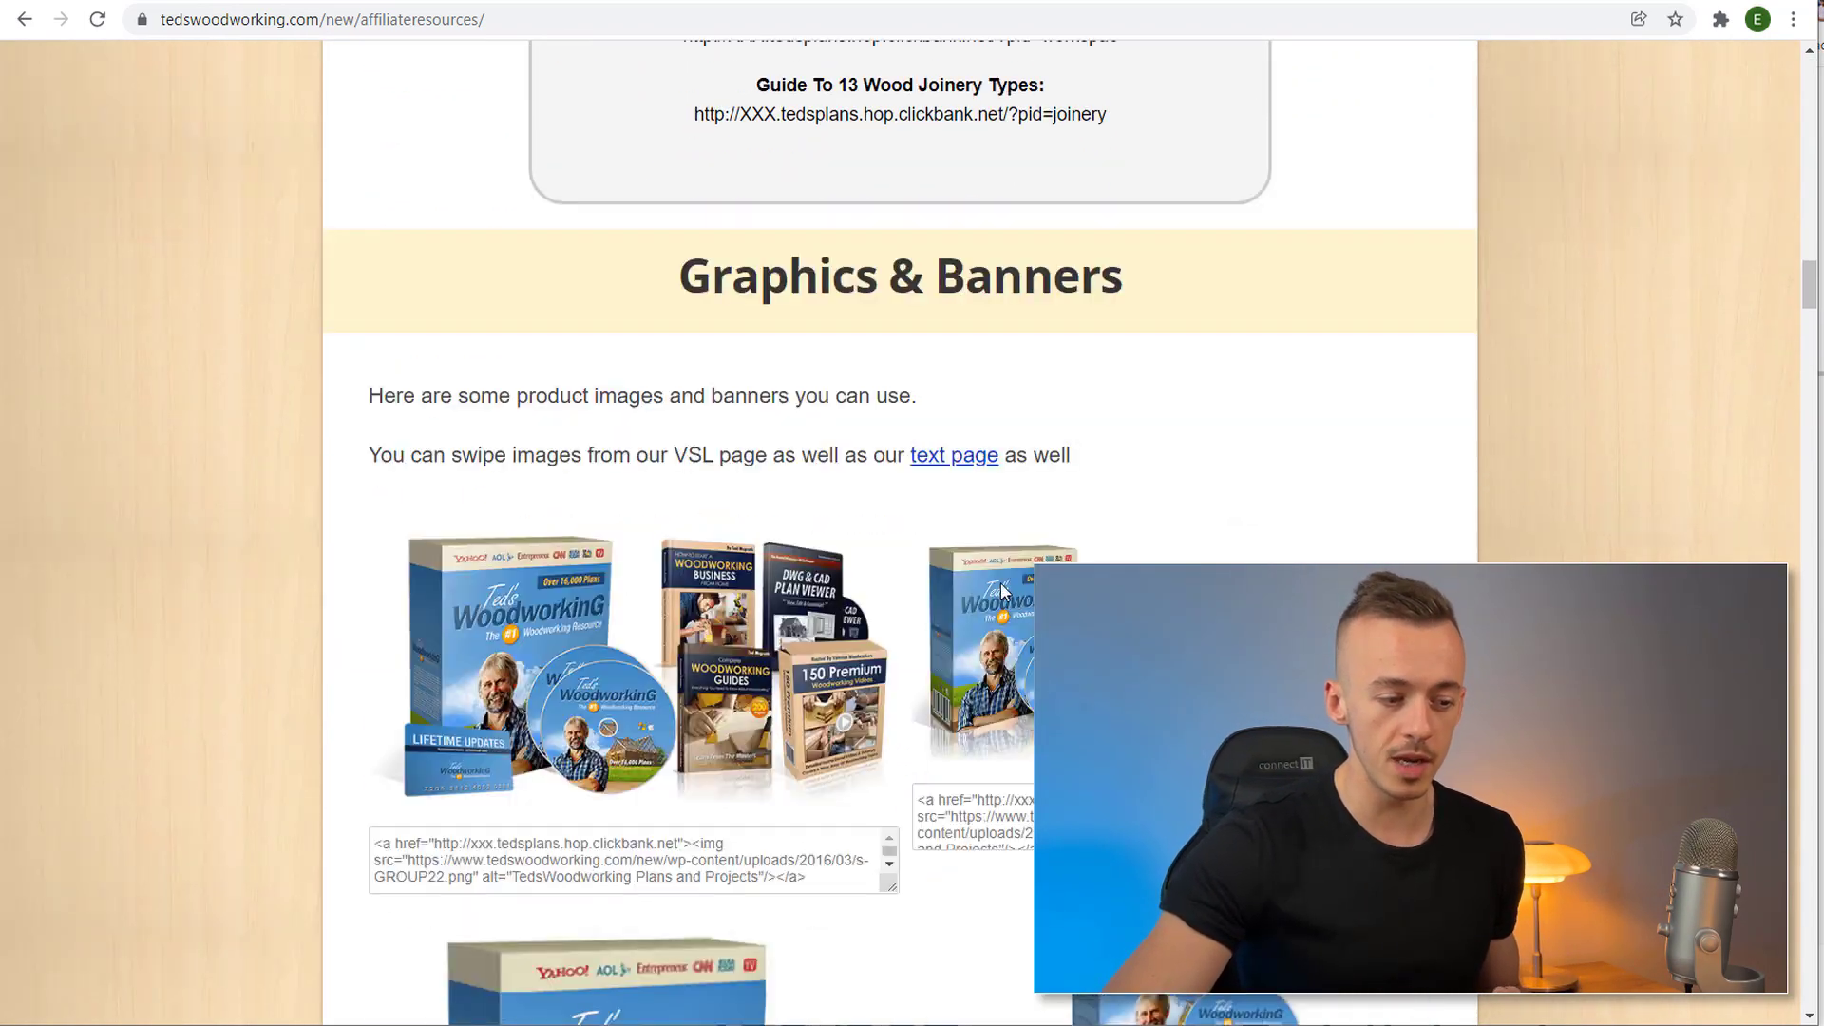
scroll(983, 564, down, 20)
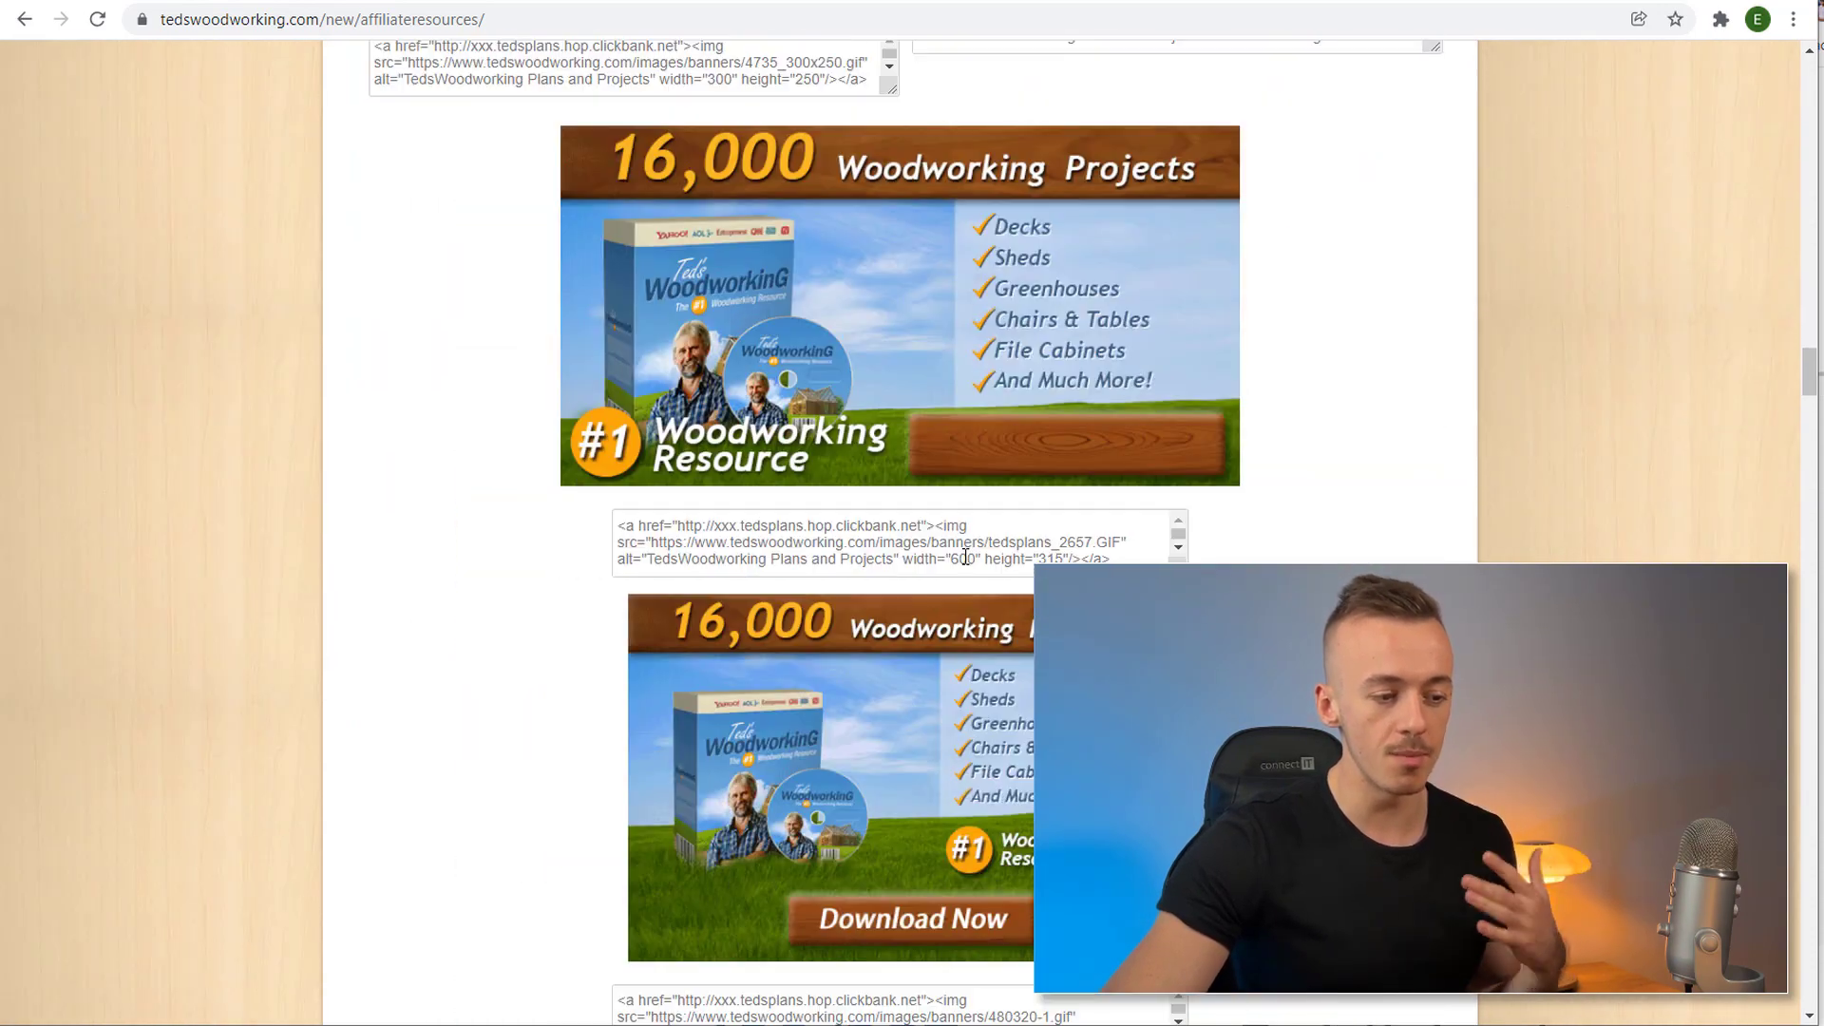
scroll(945, 522, down, 20)
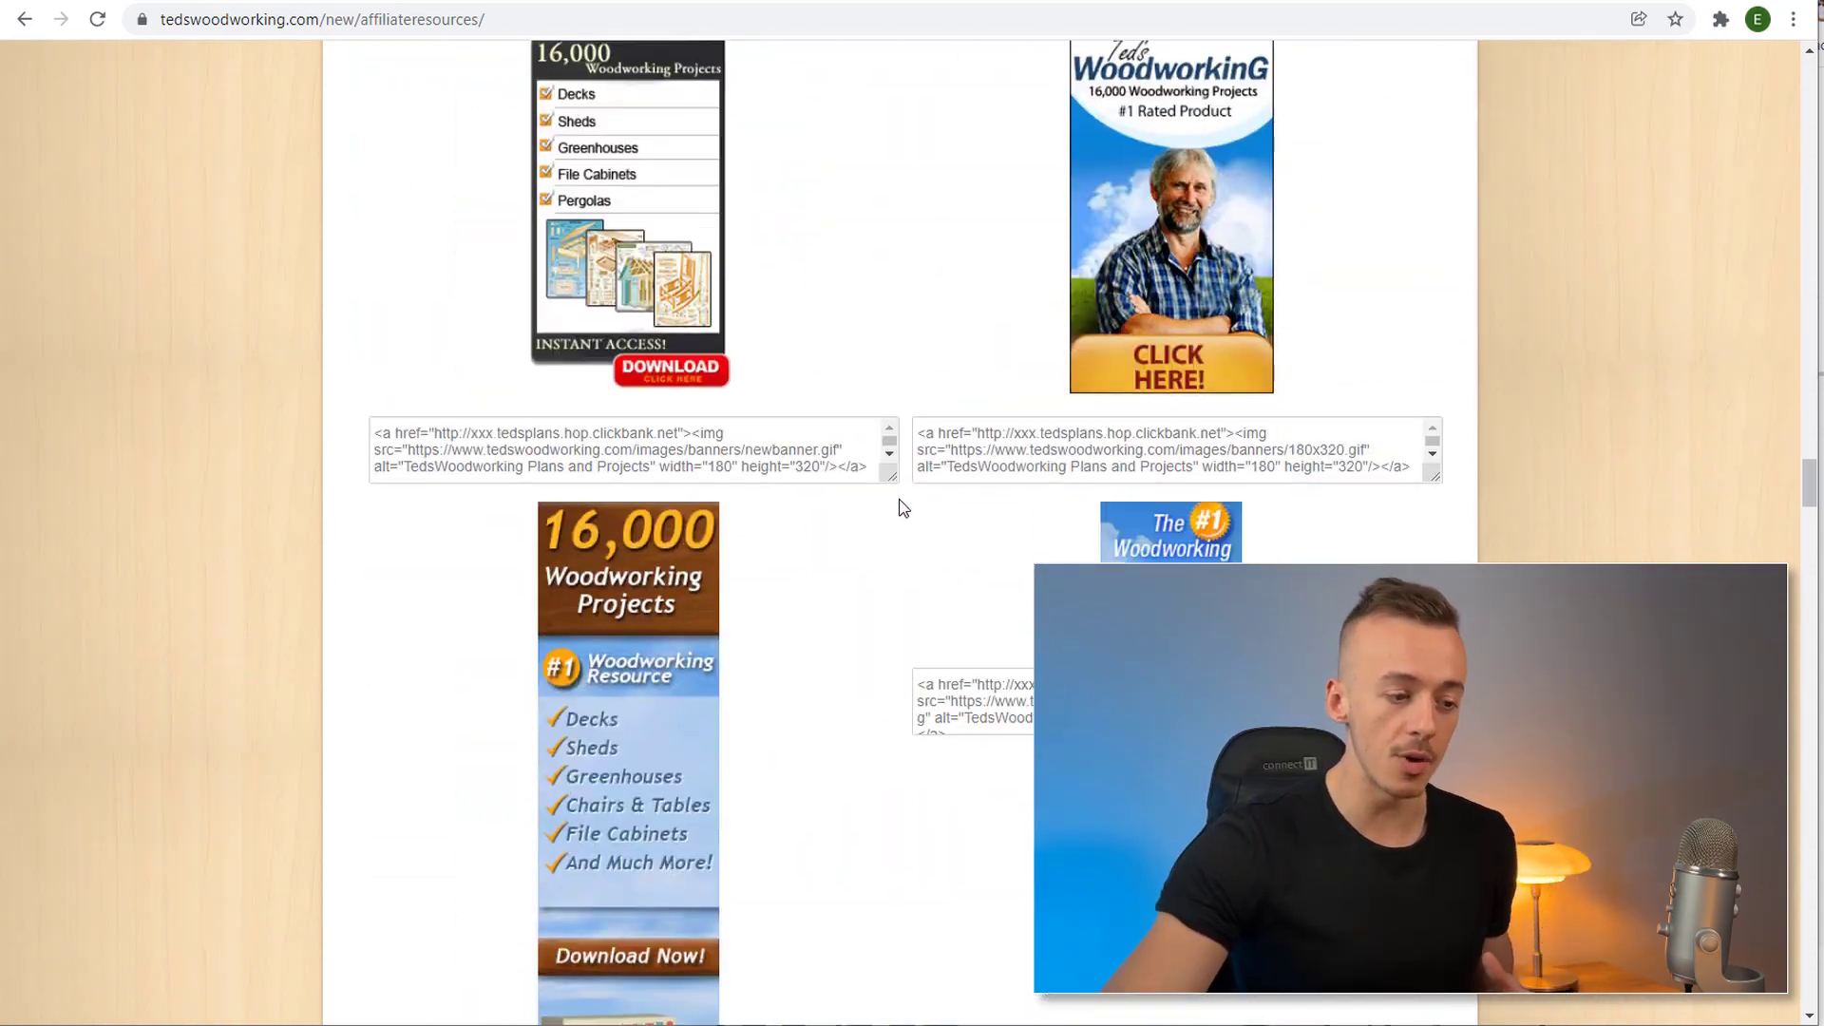
scroll(895, 481, down, 10)
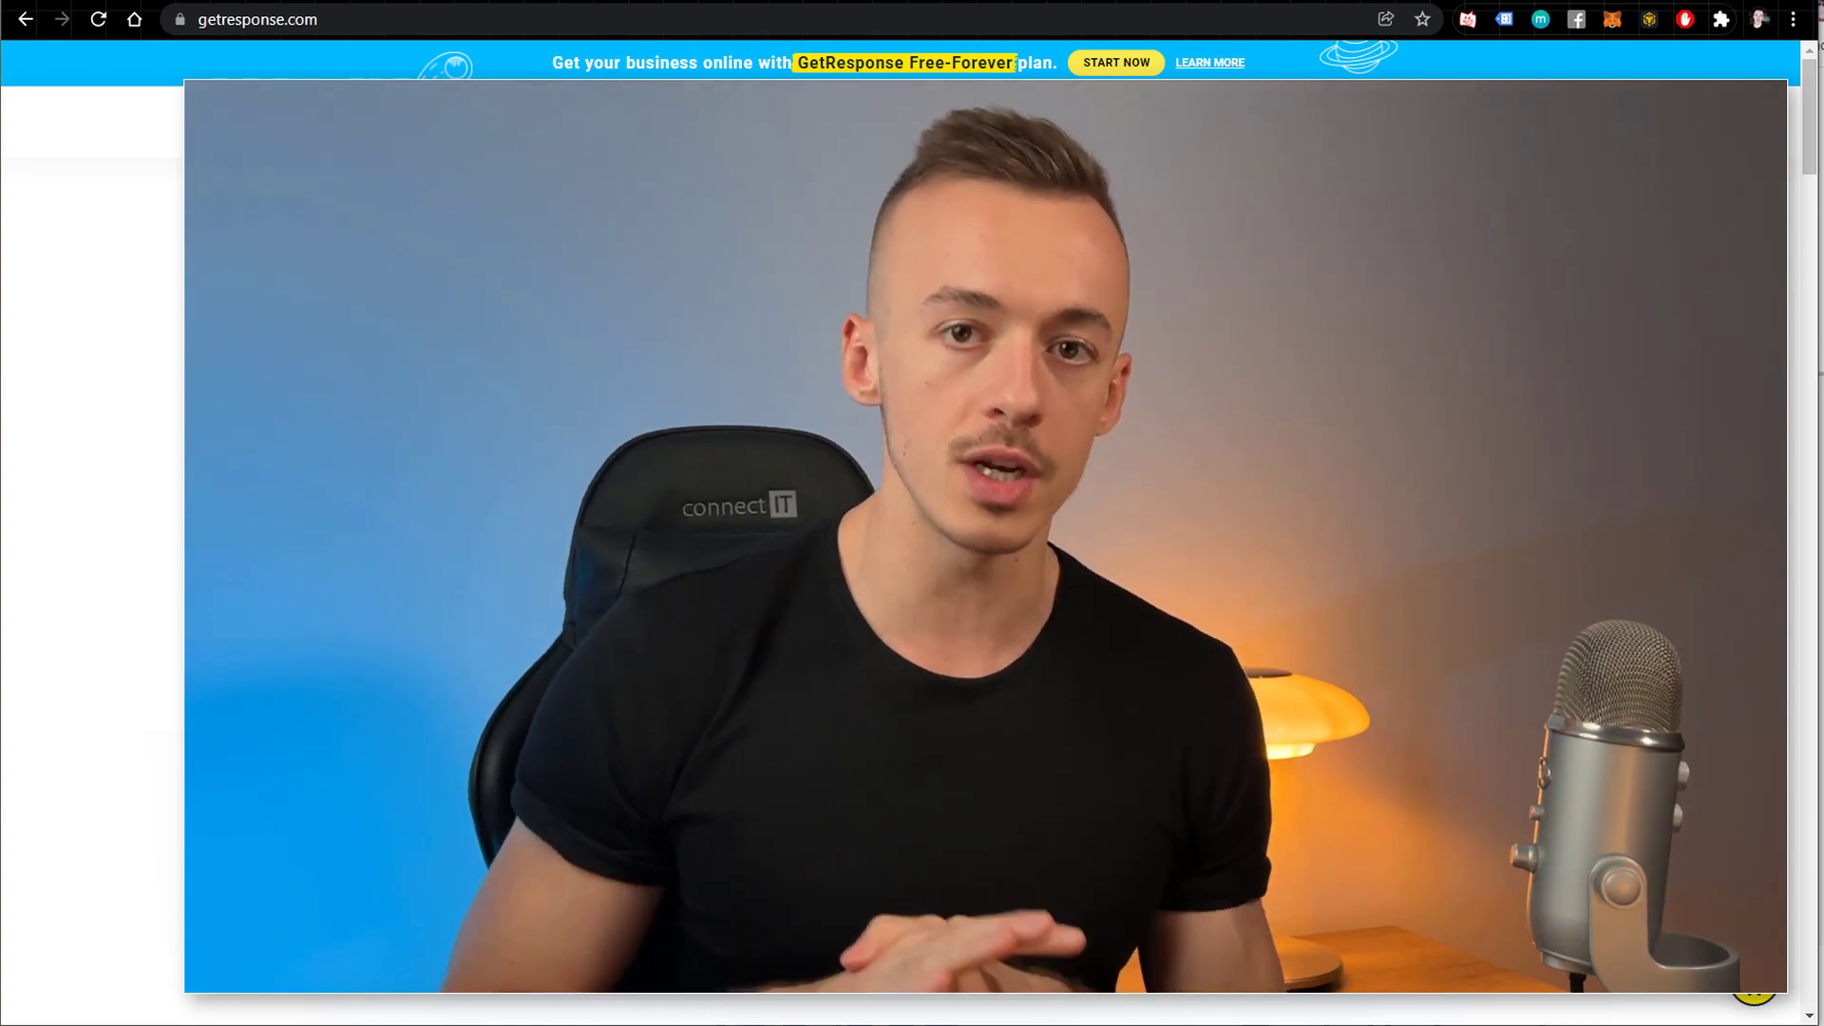
Review the GetResponse homepage, including its marketing features and the Free, Paid and Max plans.
scroll(407, 356, down, 8)
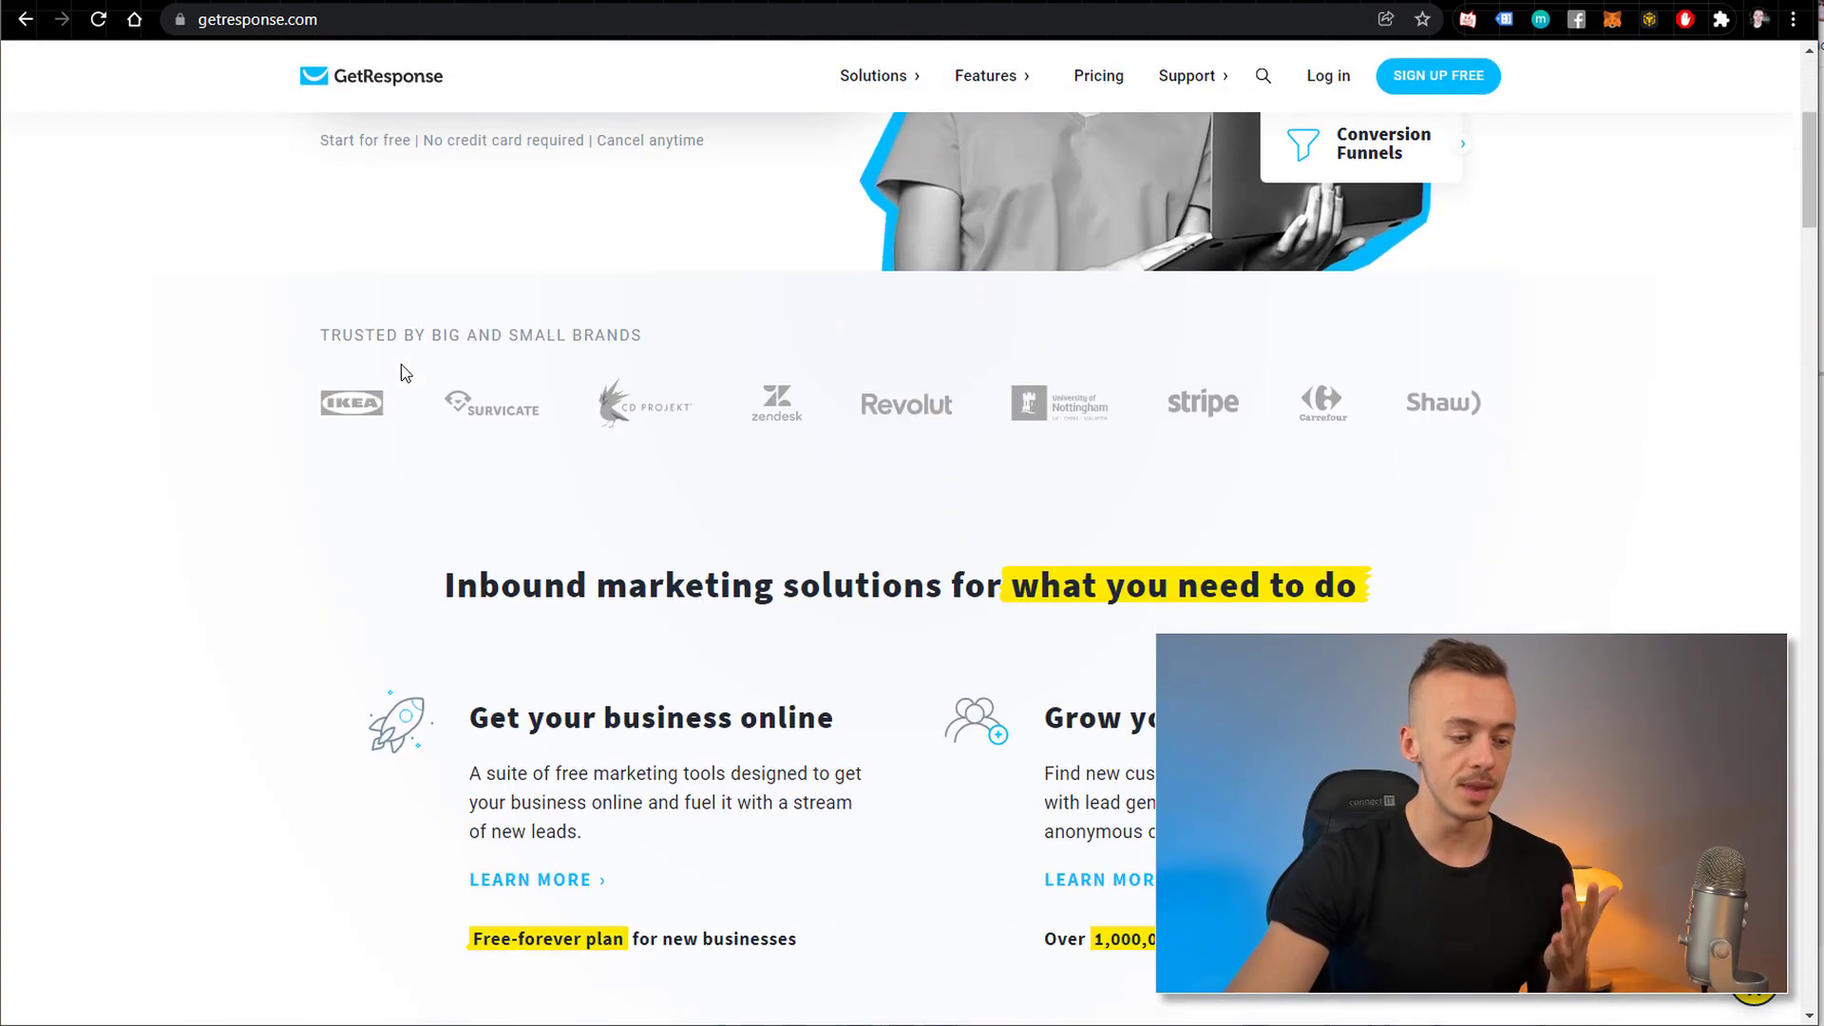
scroll(850, 418, down, 20)
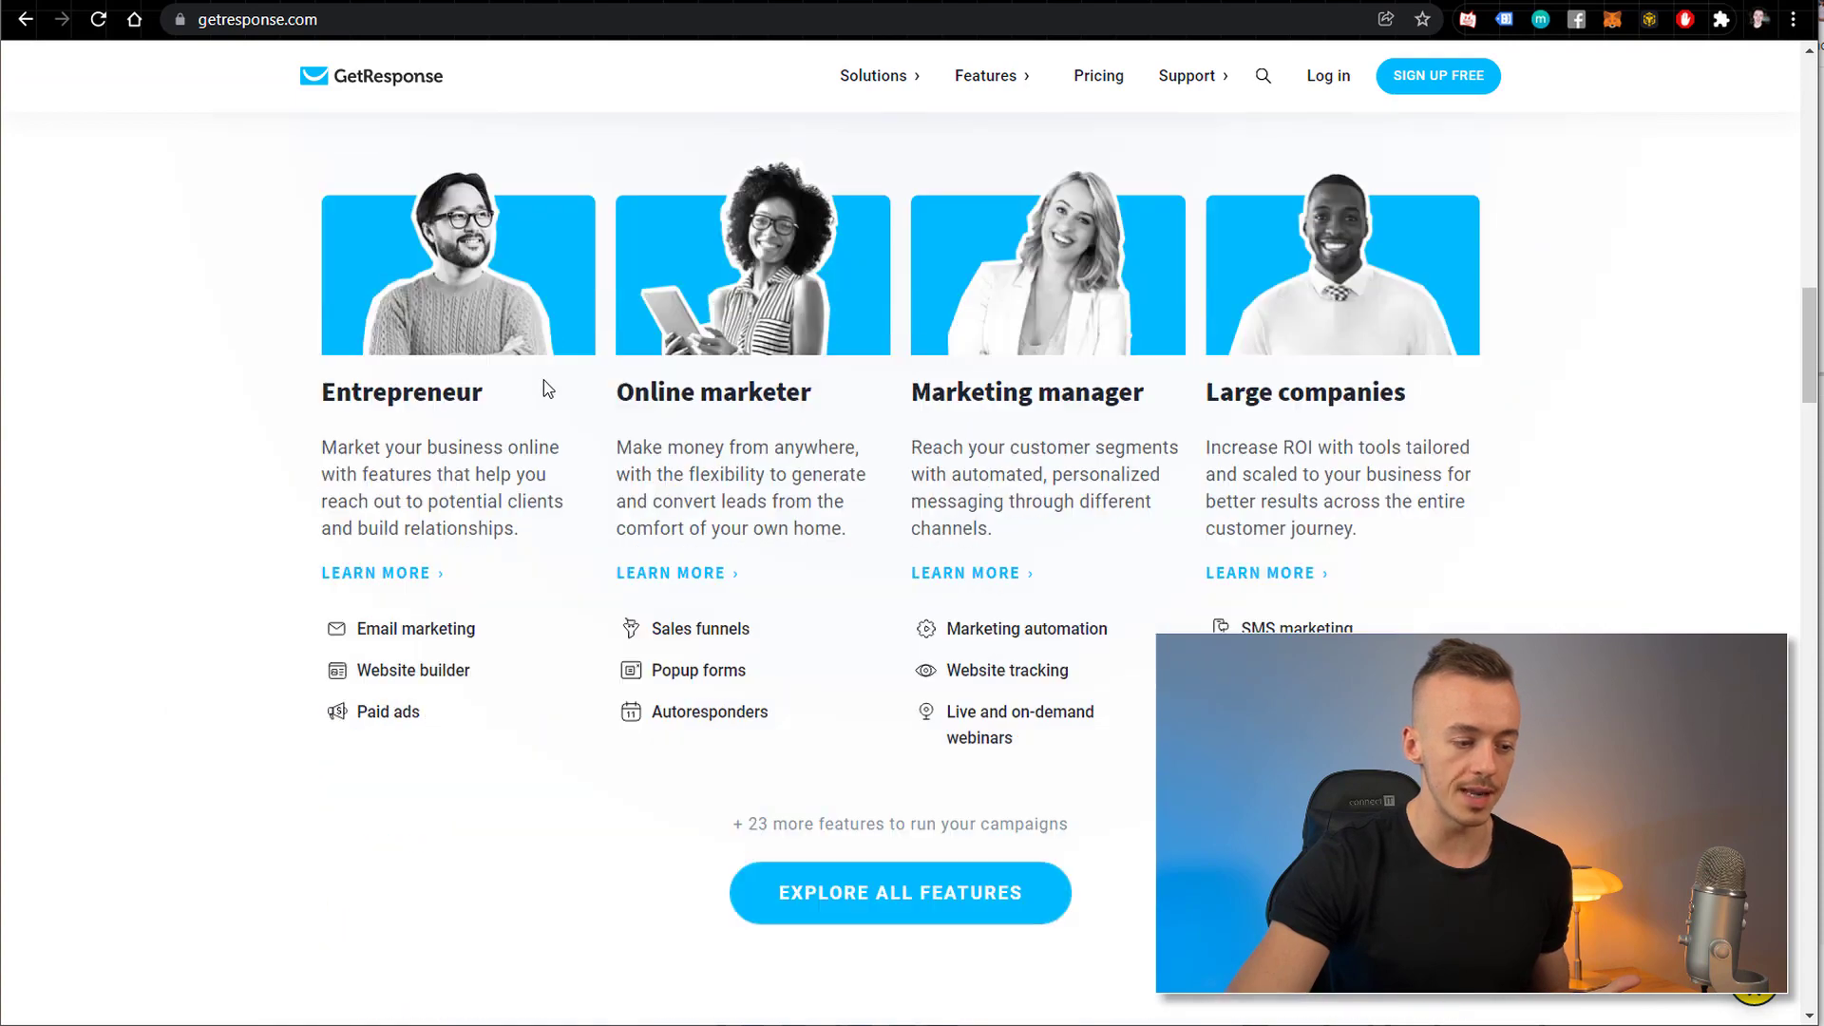
scroll(318, 378, up, 1)
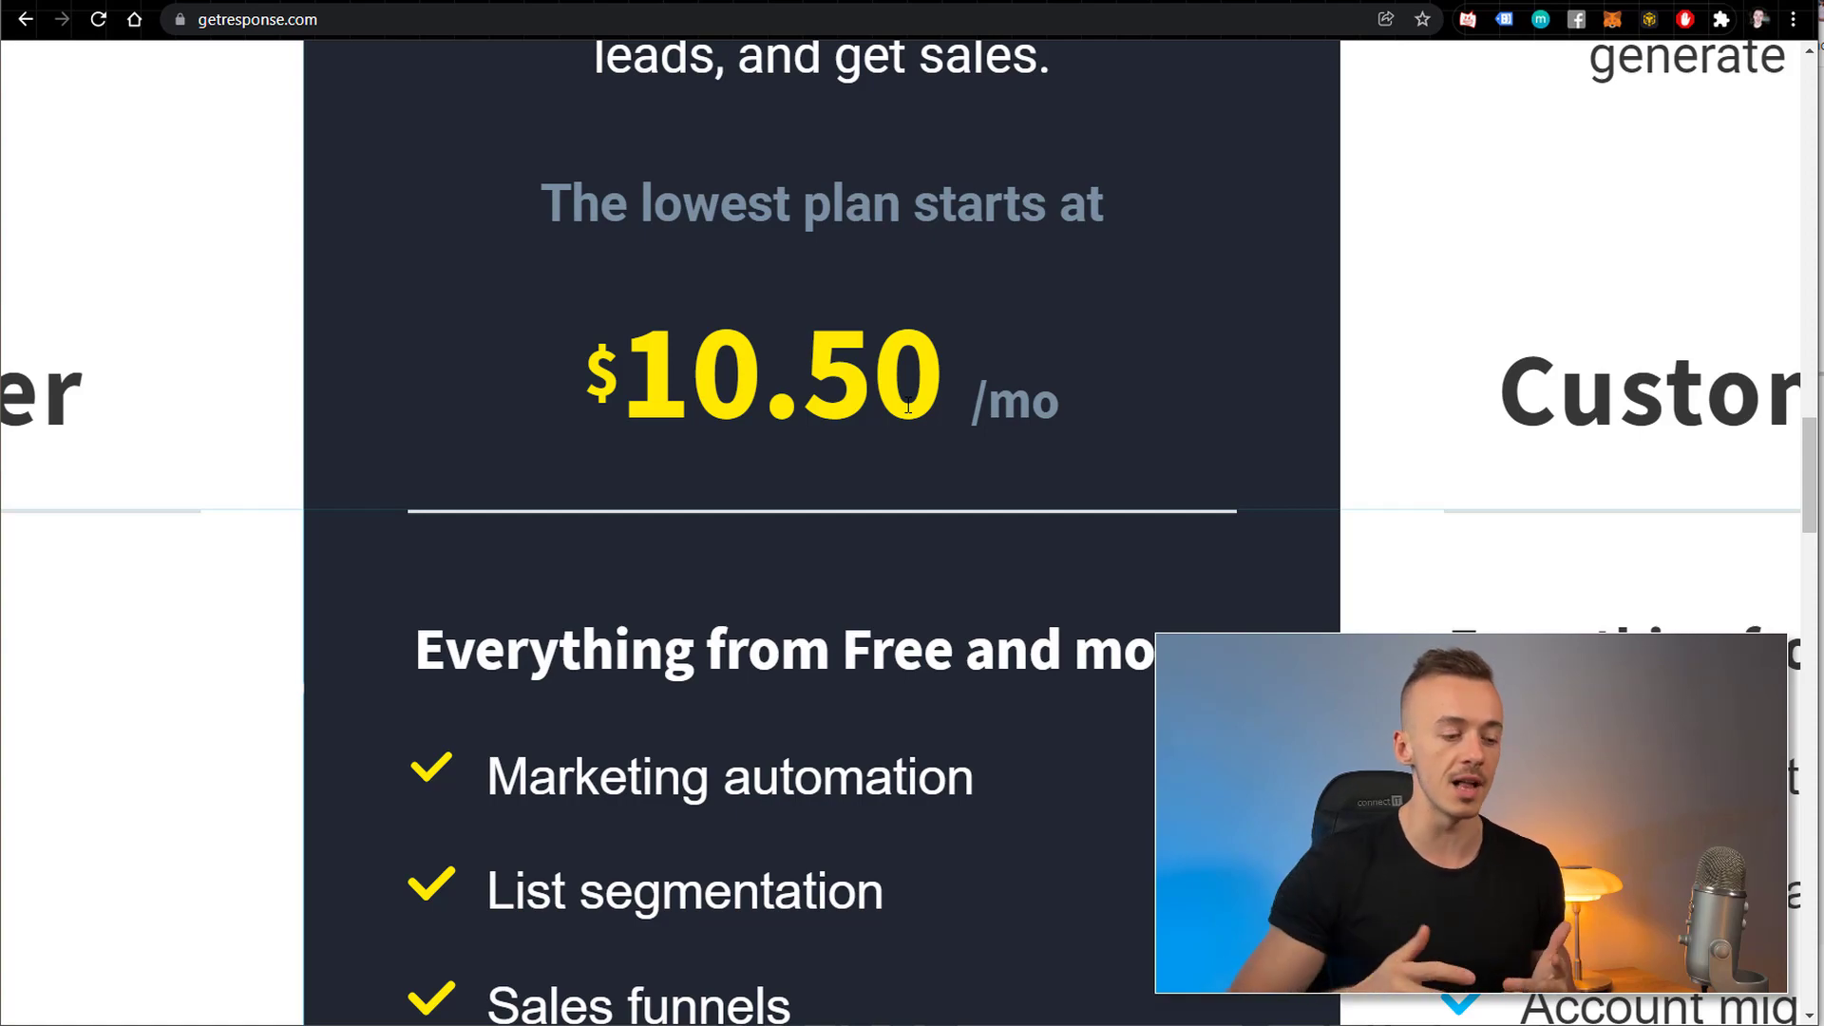
scroll(909, 407, down, 7)
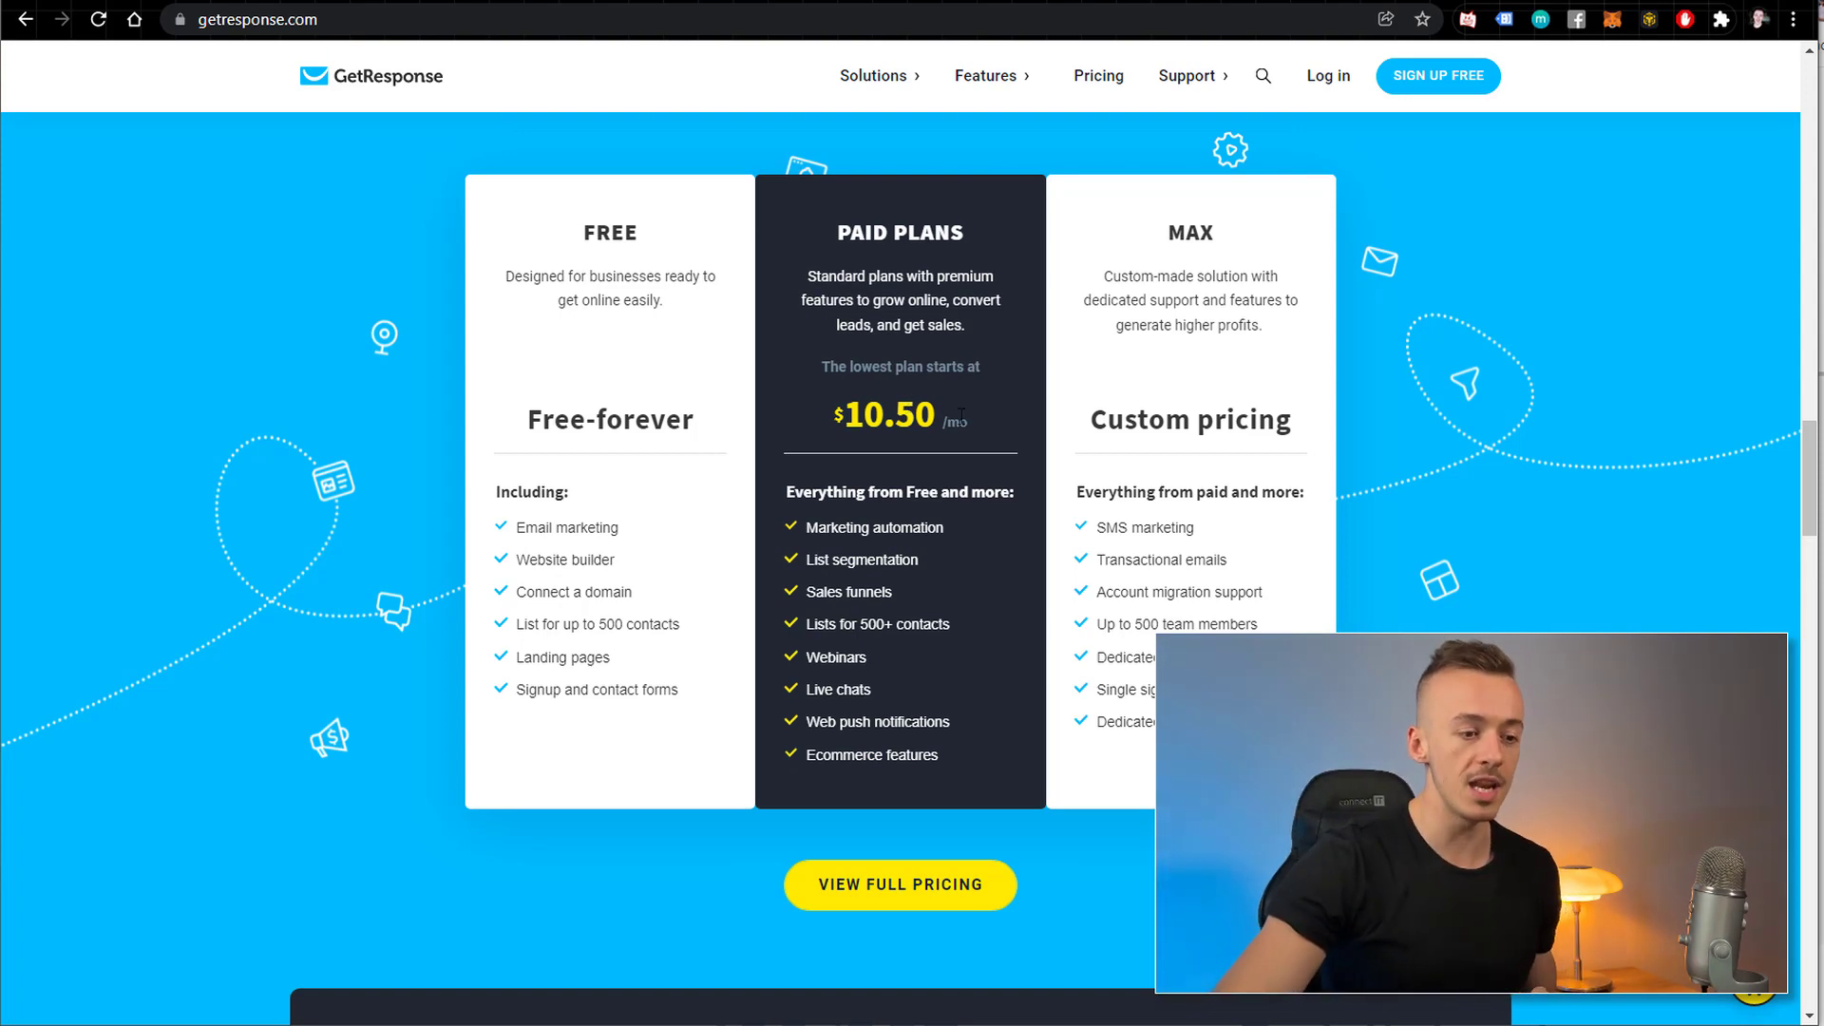
scroll(757, 475, up, 5)
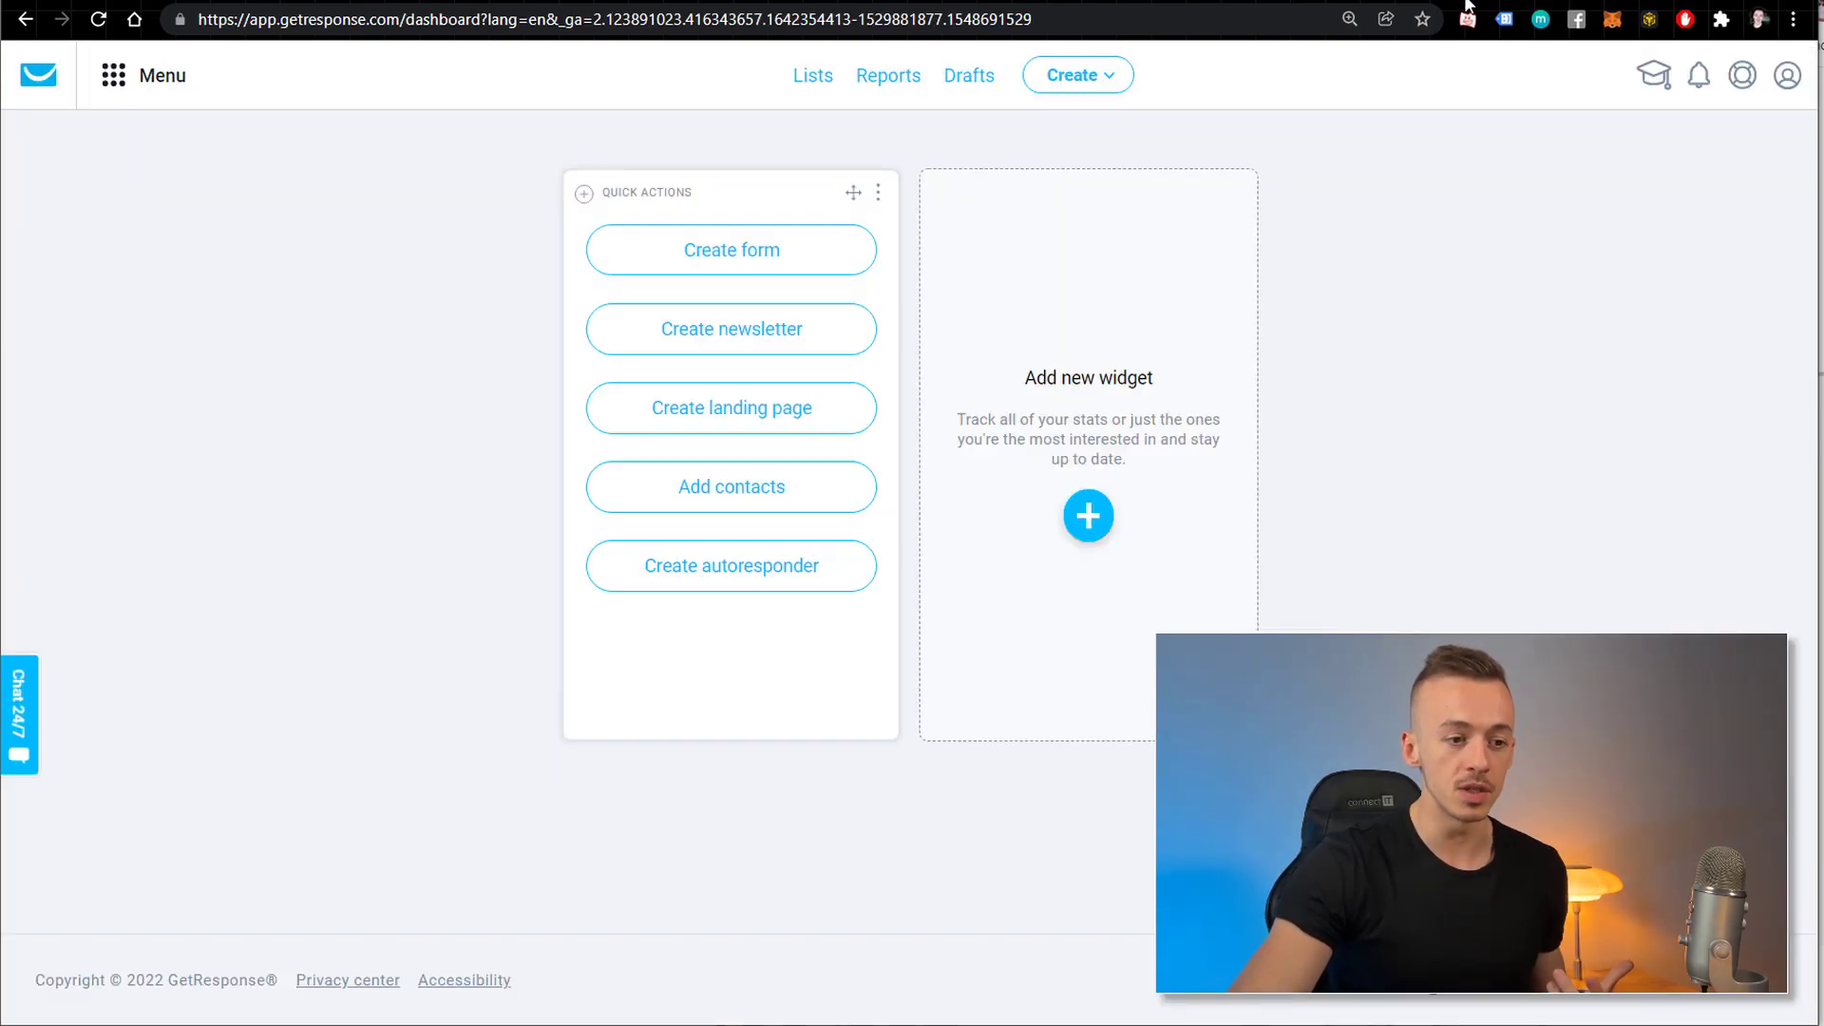
Set up a new GetResponse contact list named INCG_woodworking with settings copied from the INCG_clickwealth list.
click(810, 78)
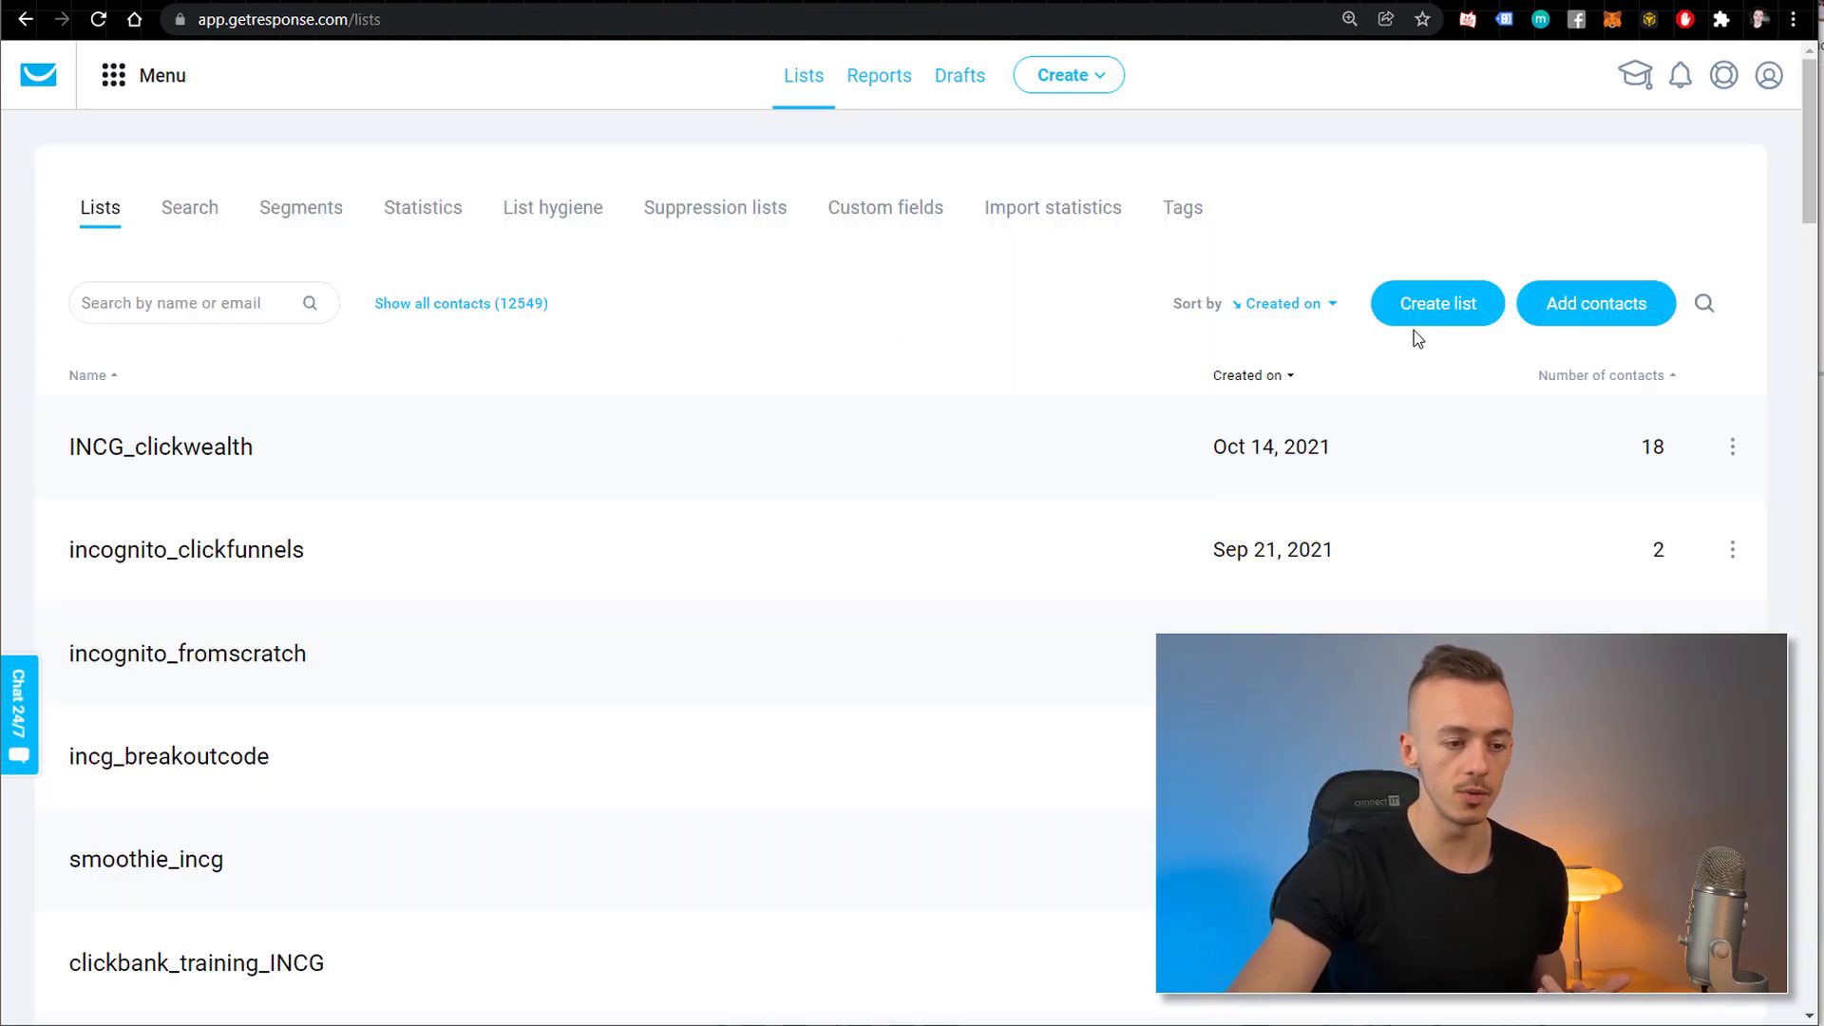
click(1435, 305)
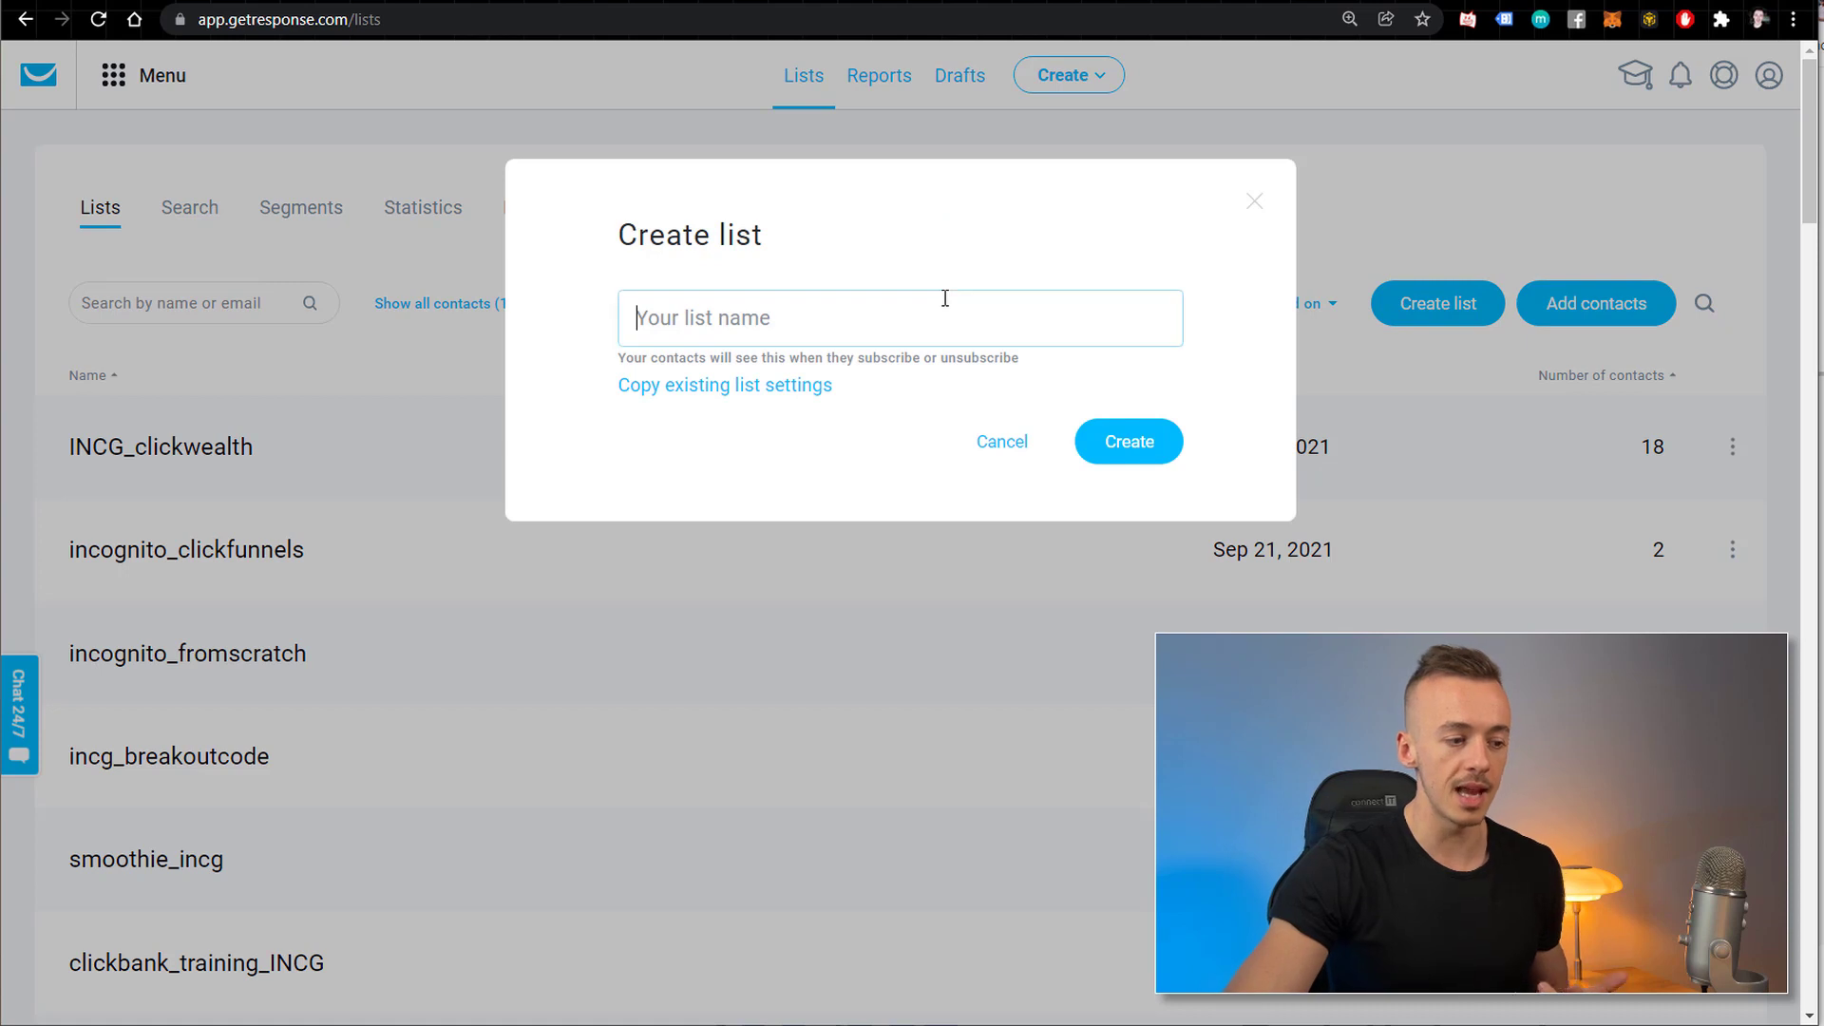
text(INCG)
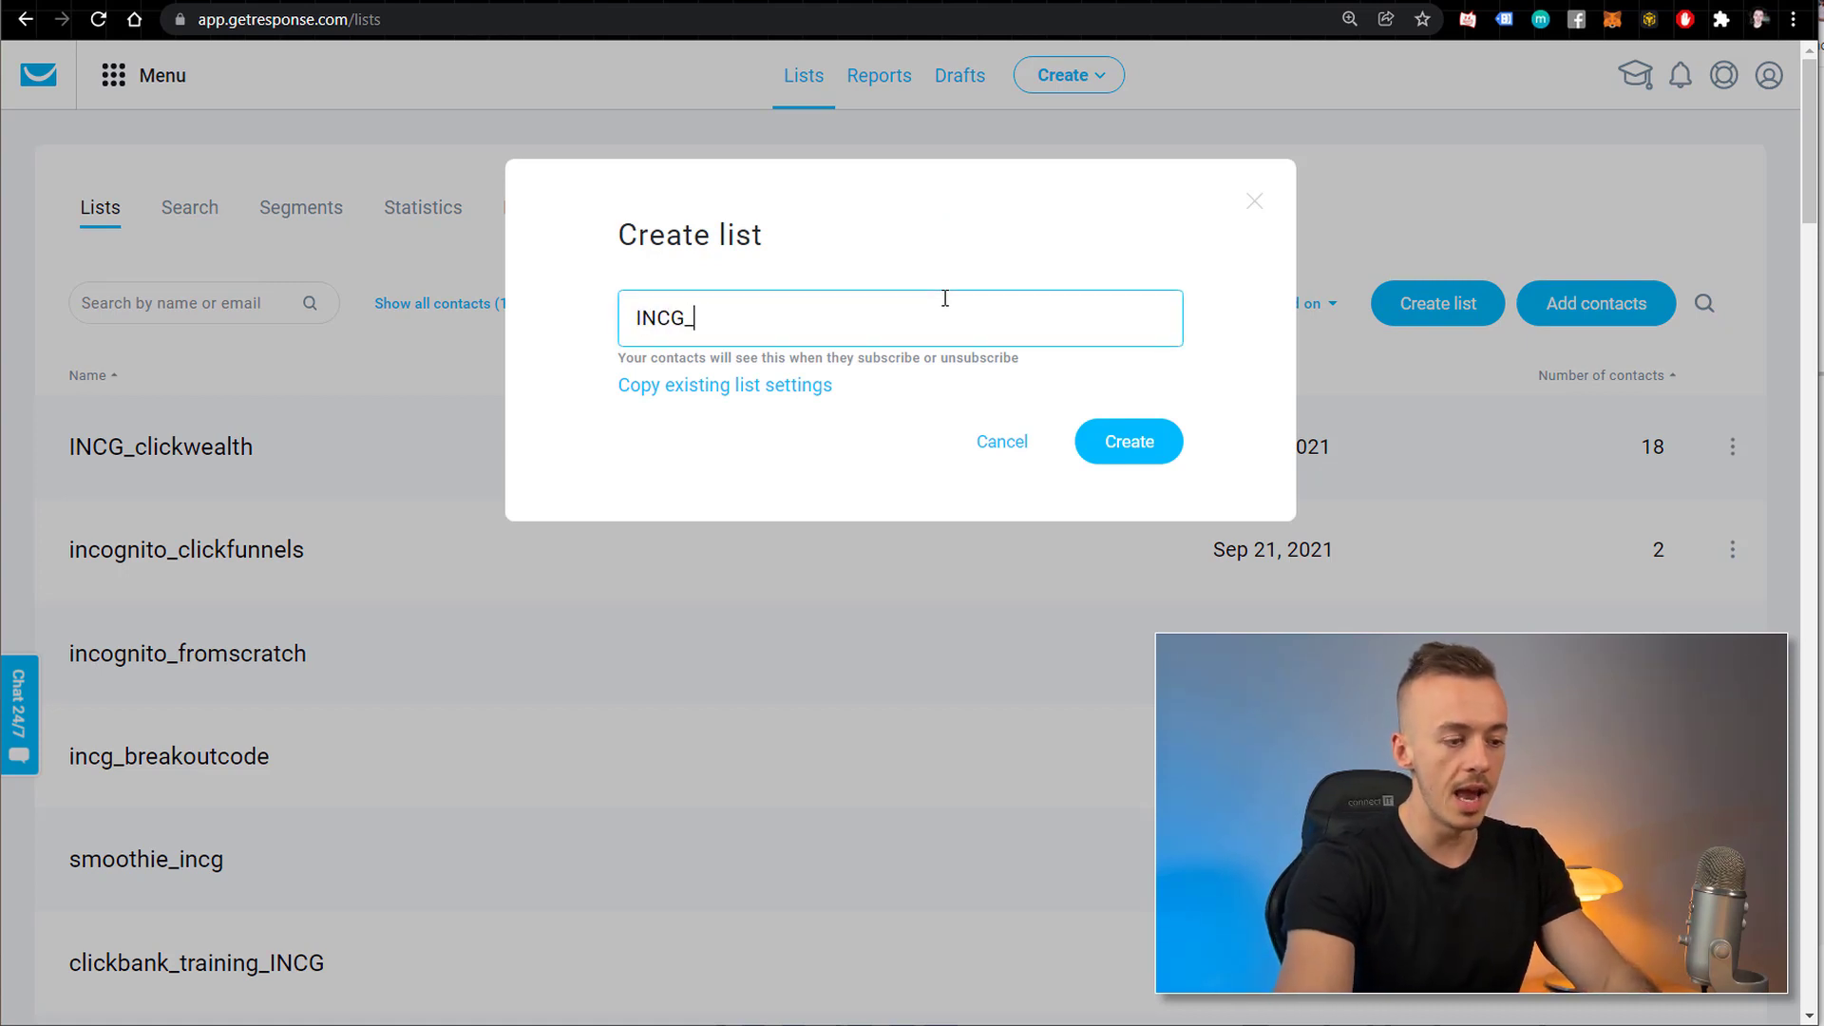
text(_woodworking)
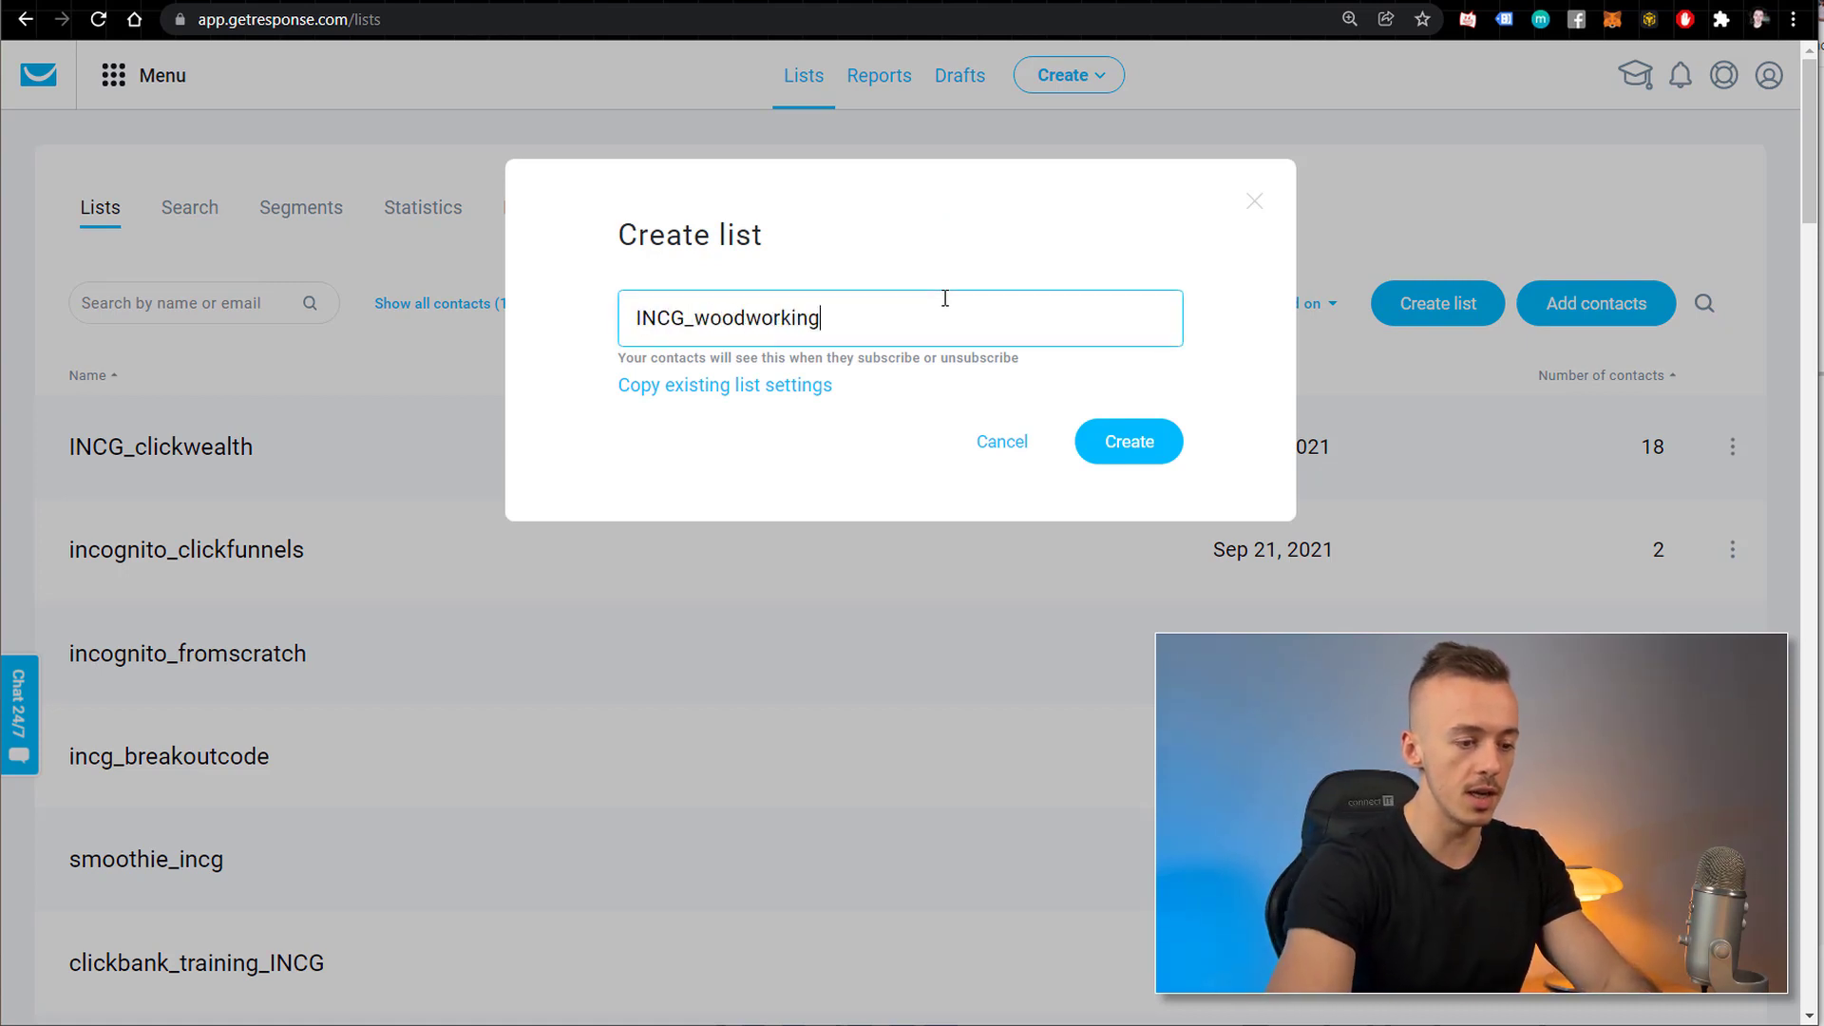
click(819, 388)
click(832, 433)
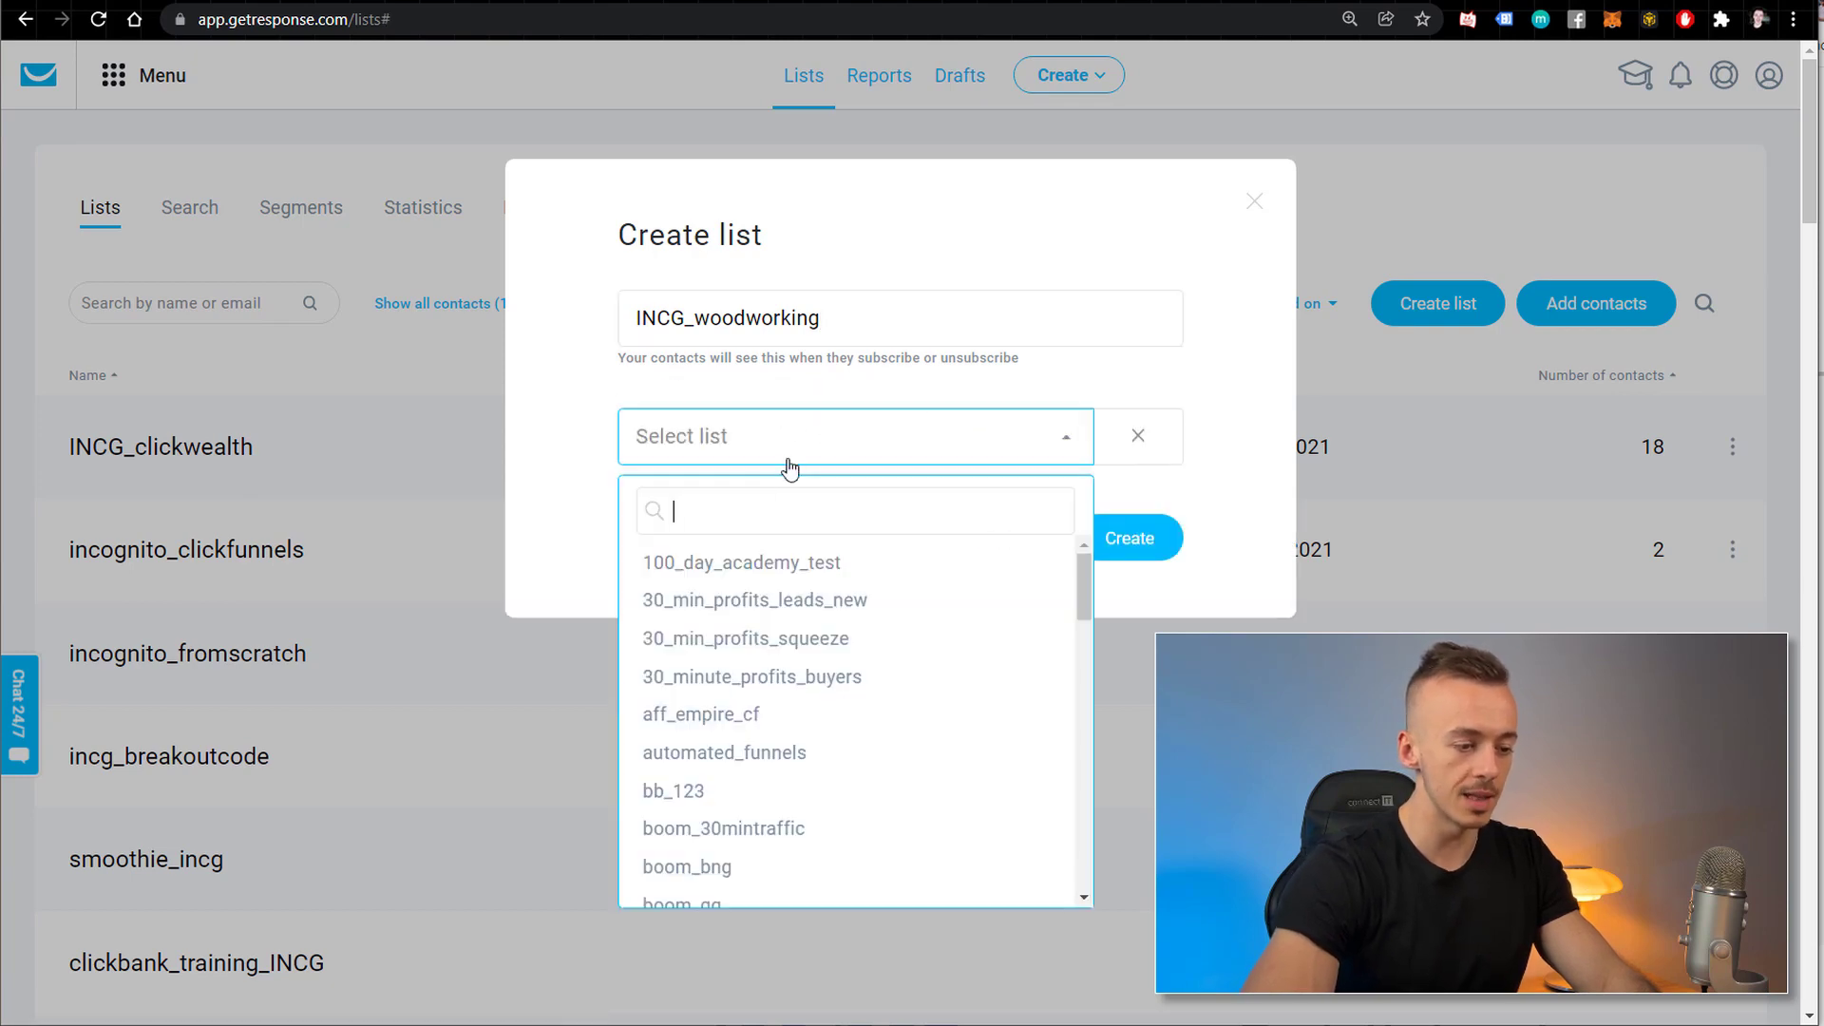
text(g)
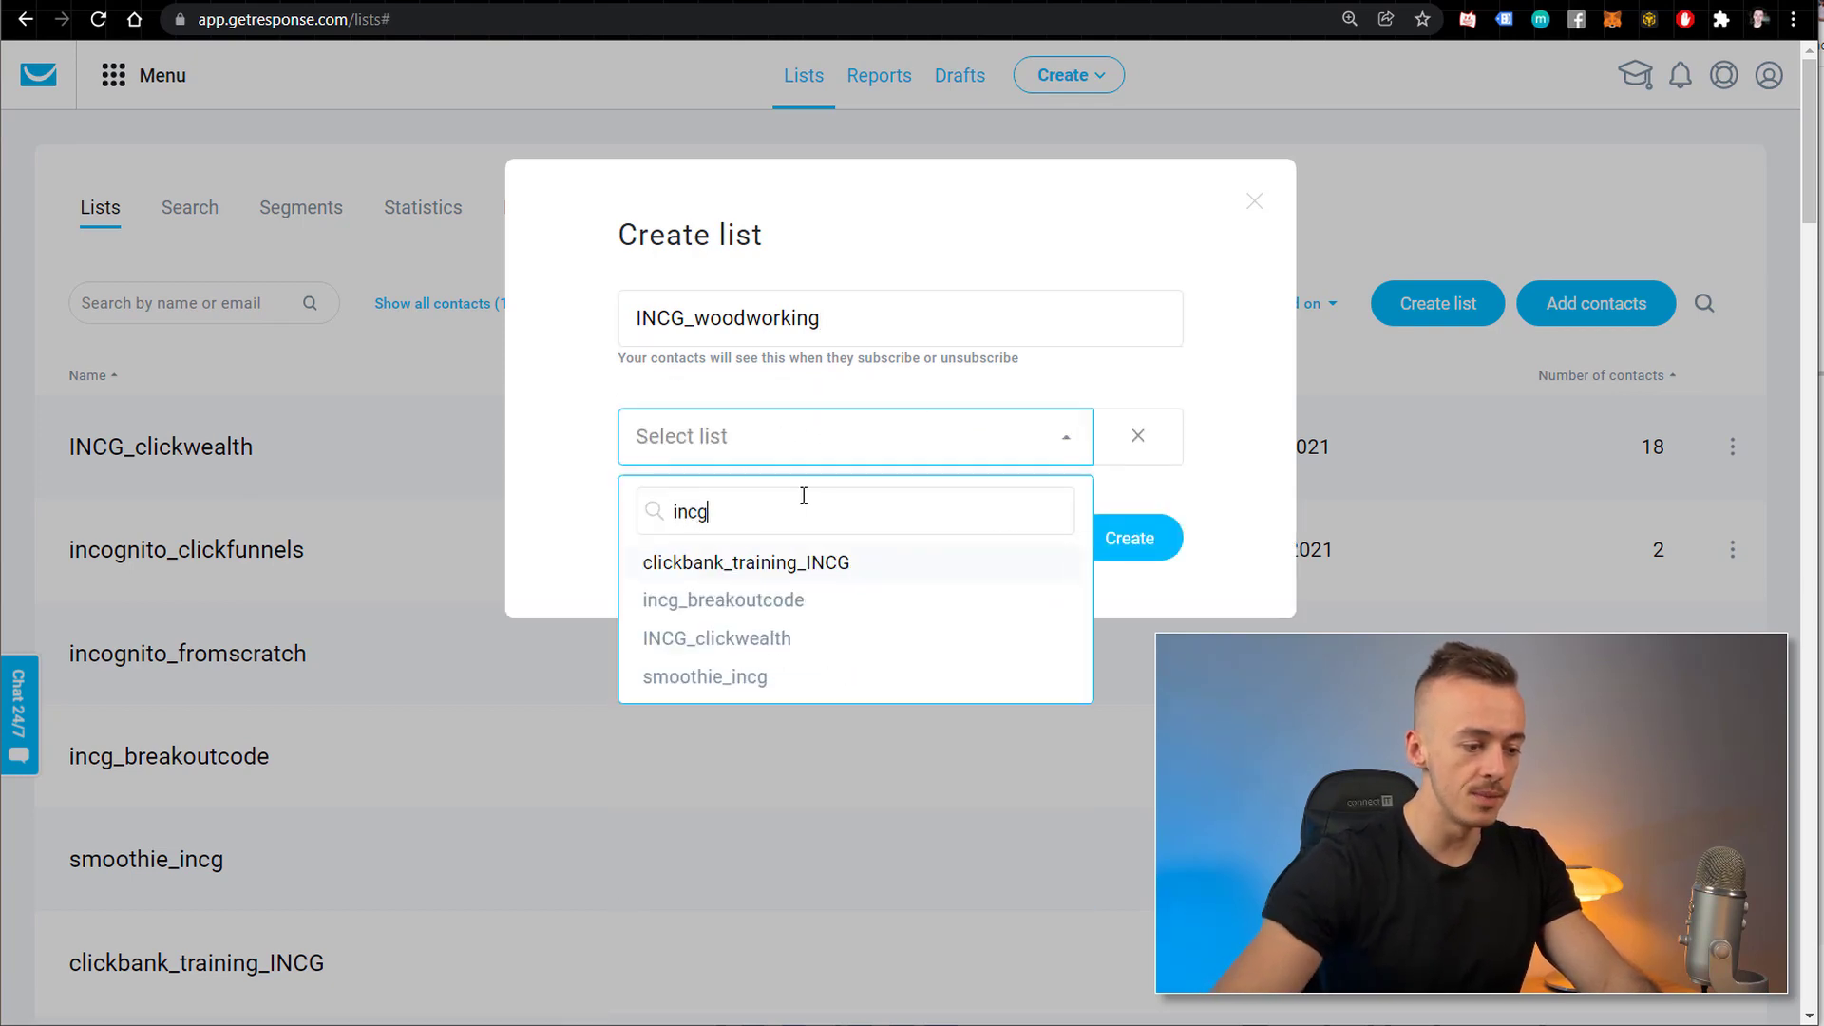
click(782, 641)
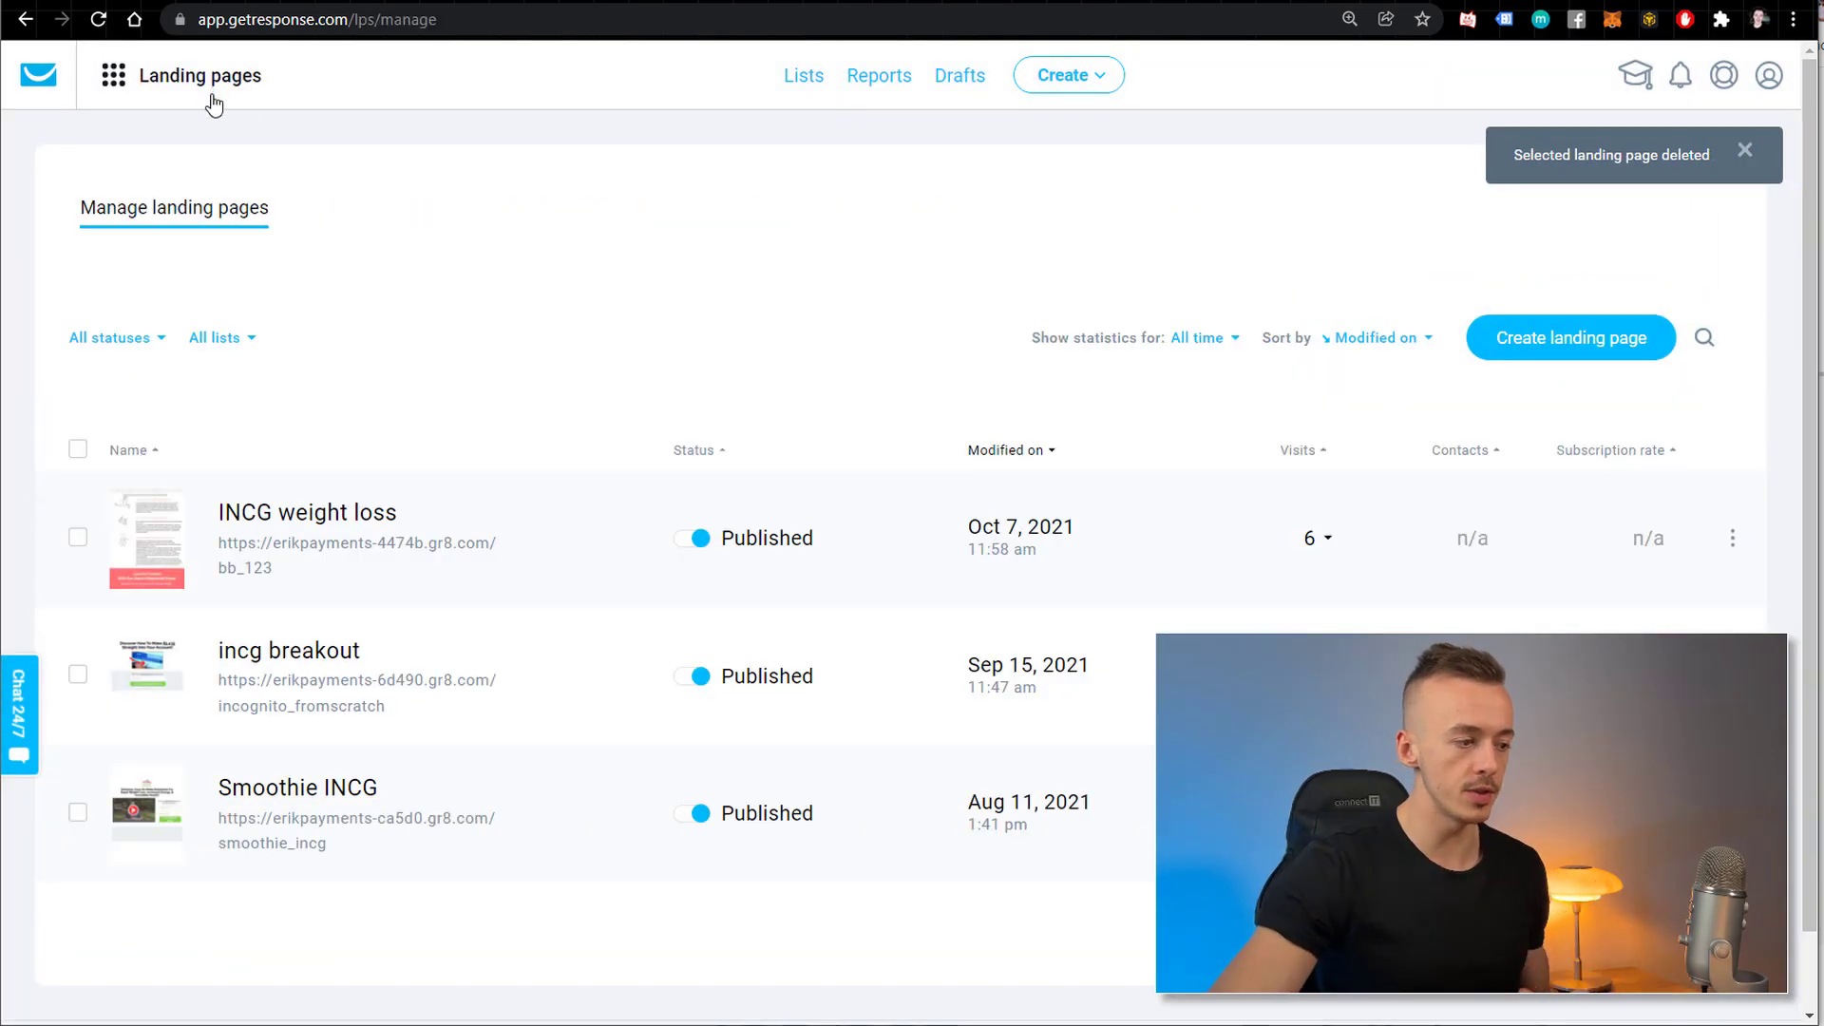
Create a new landing page from the build-from-scratch design Plain Template 7 and name it INCG Woodworkin.
click(211, 95)
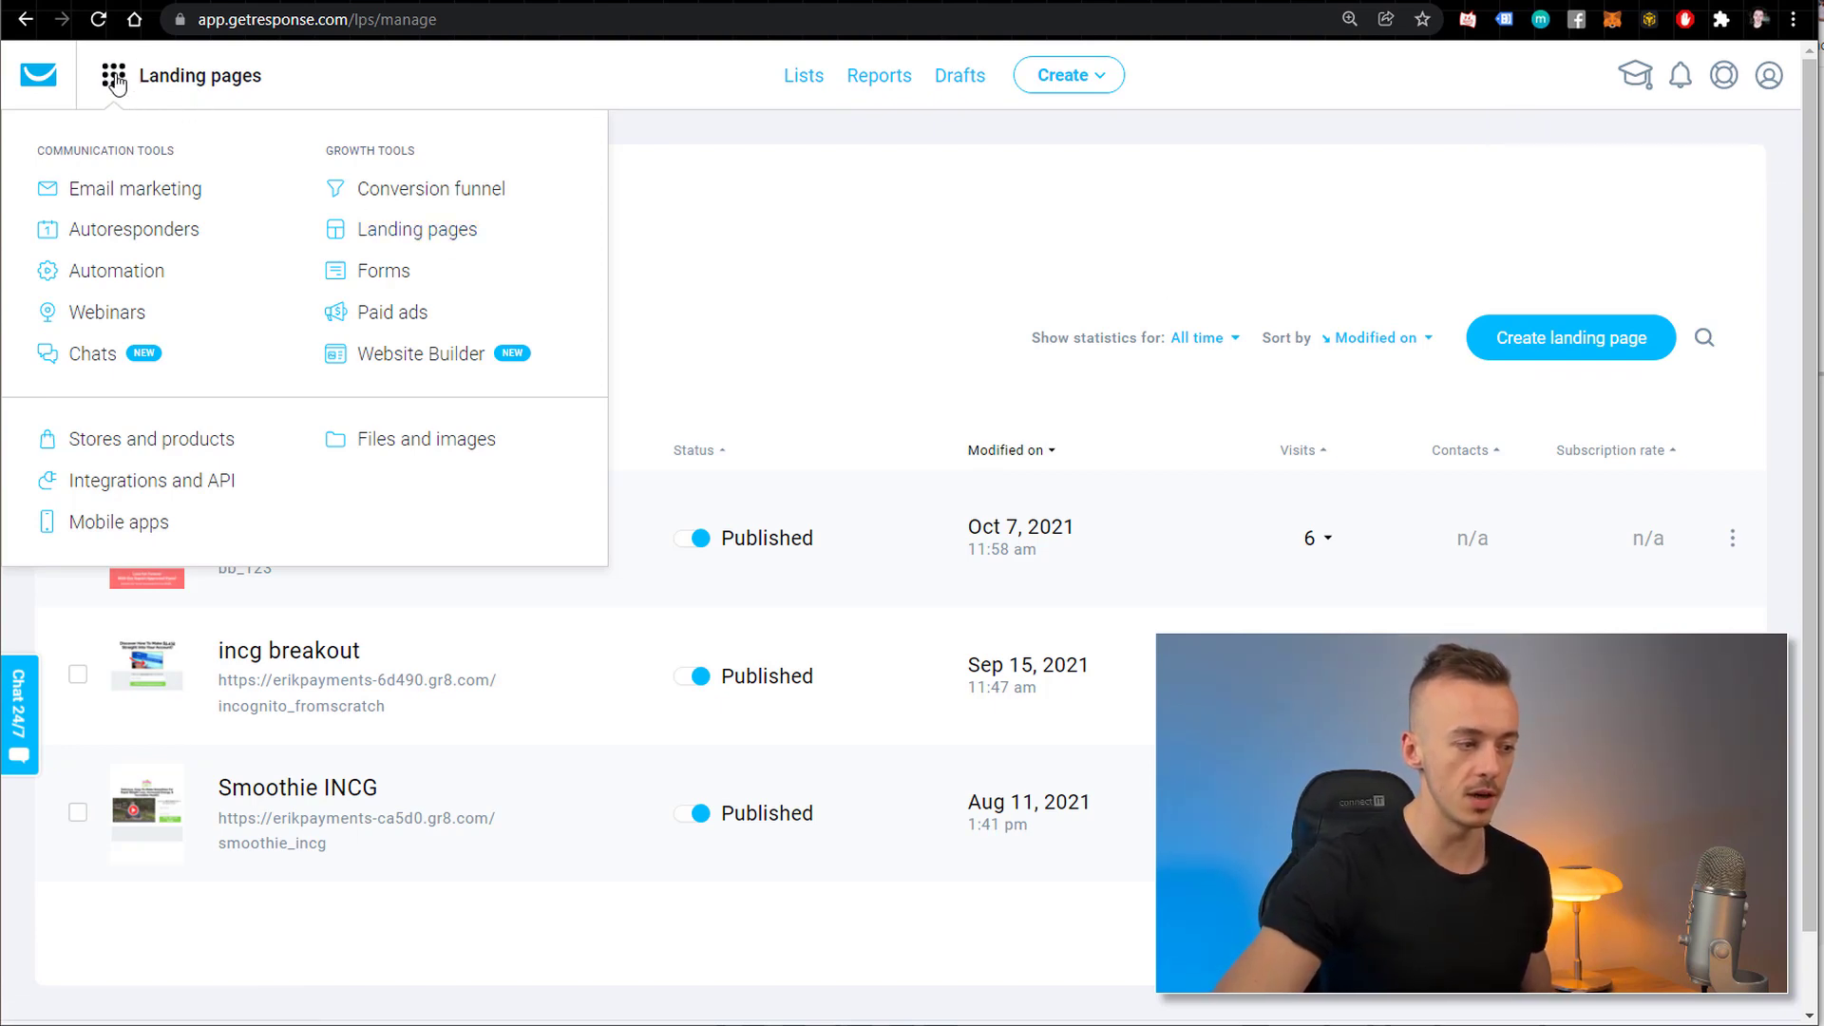
click(1247, 265)
click(1587, 339)
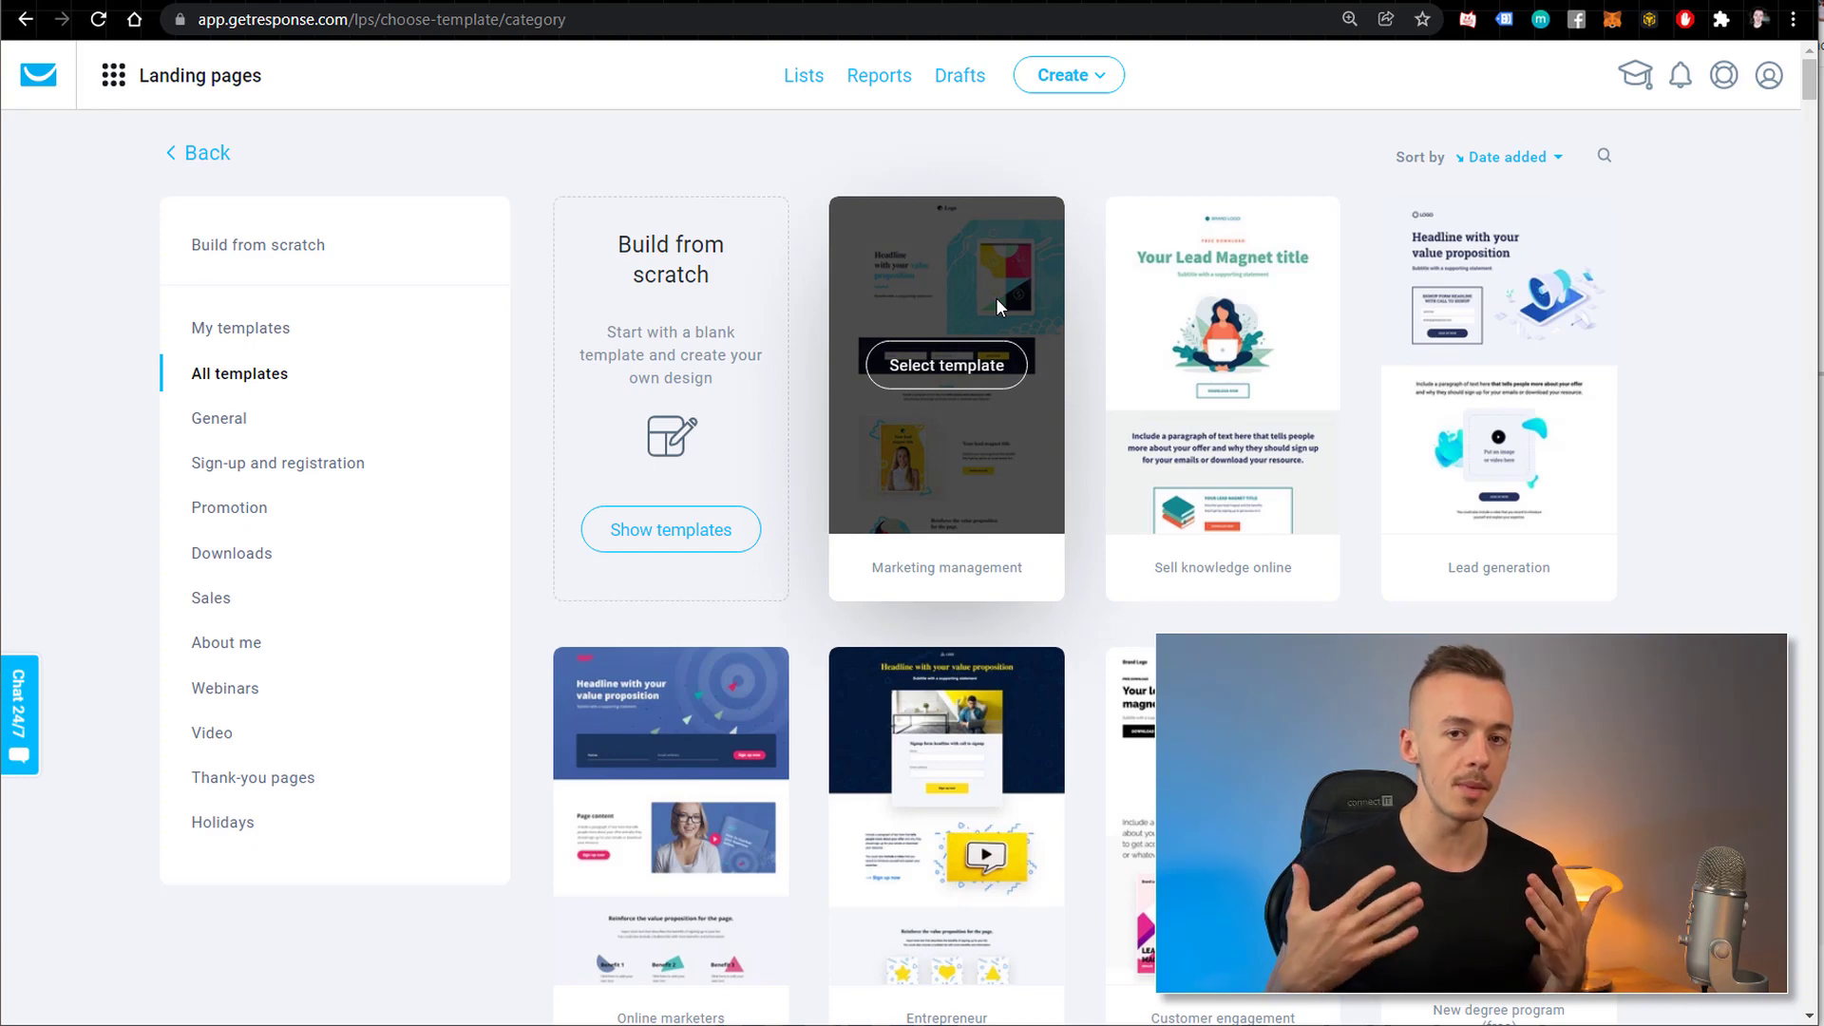
click(293, 249)
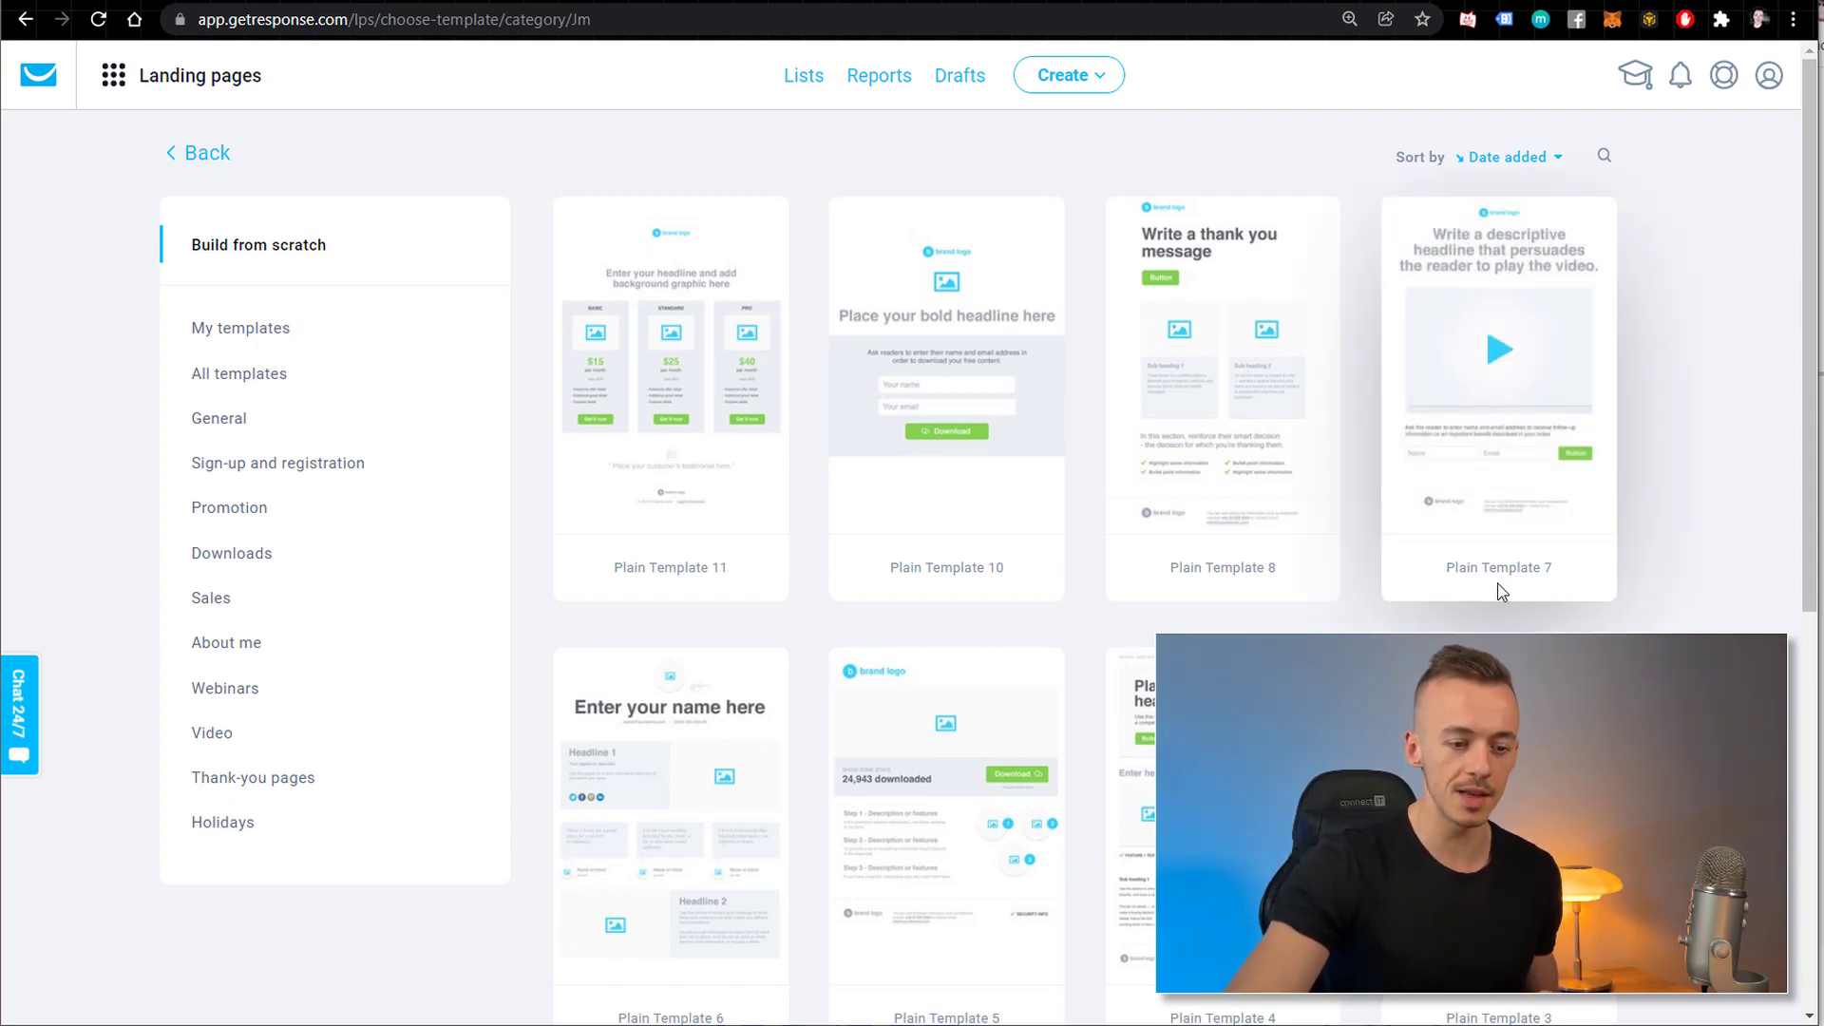
click(1498, 363)
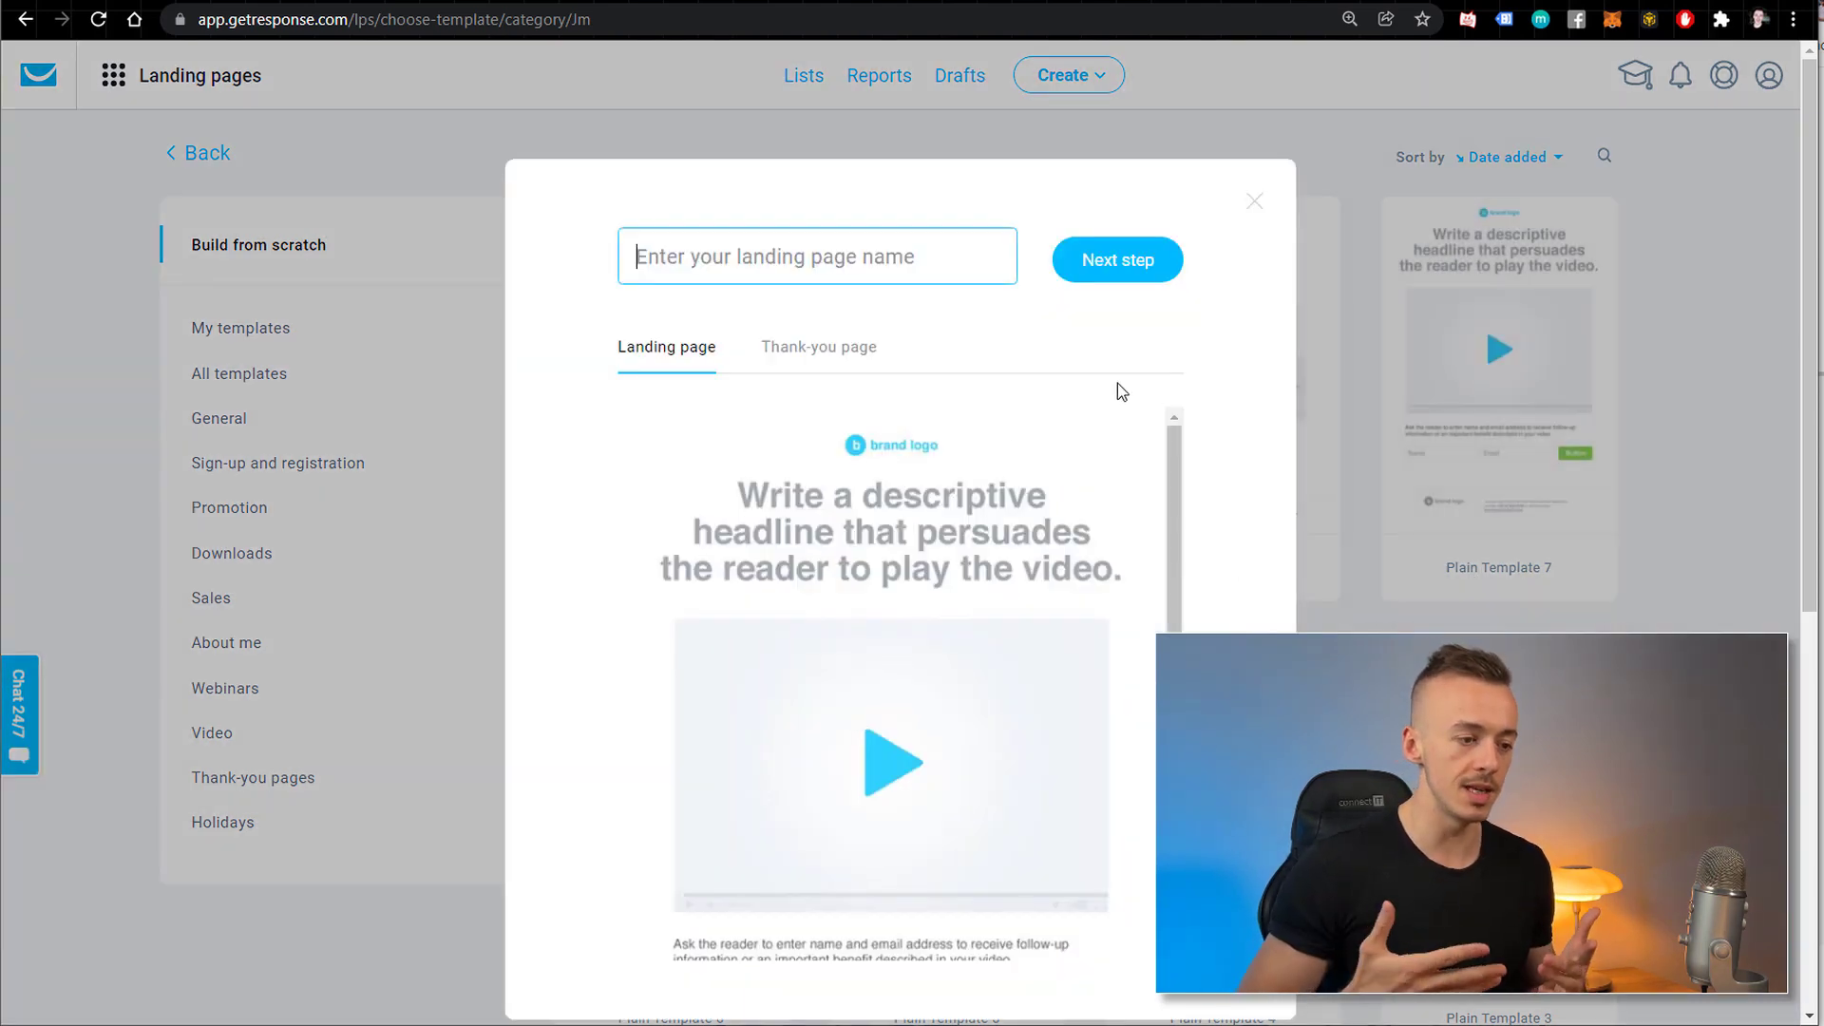
text(INCG Wood)
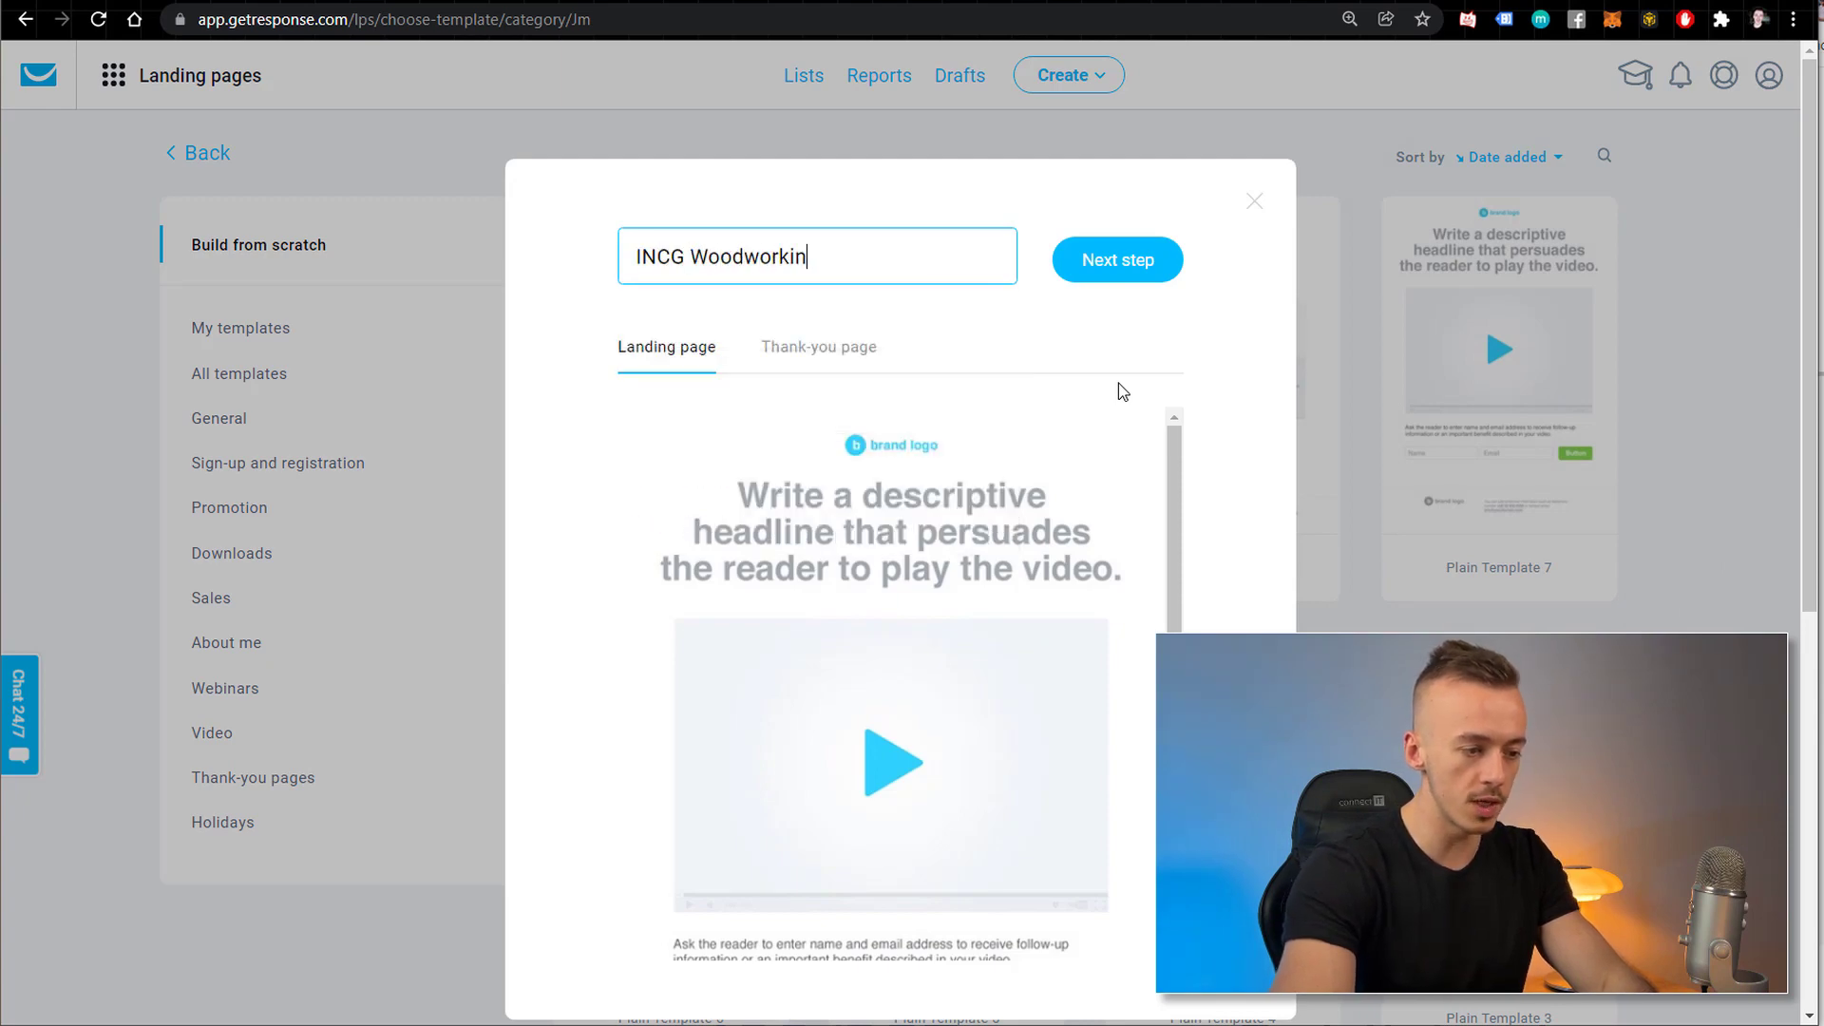
text(workin)
key(Return)
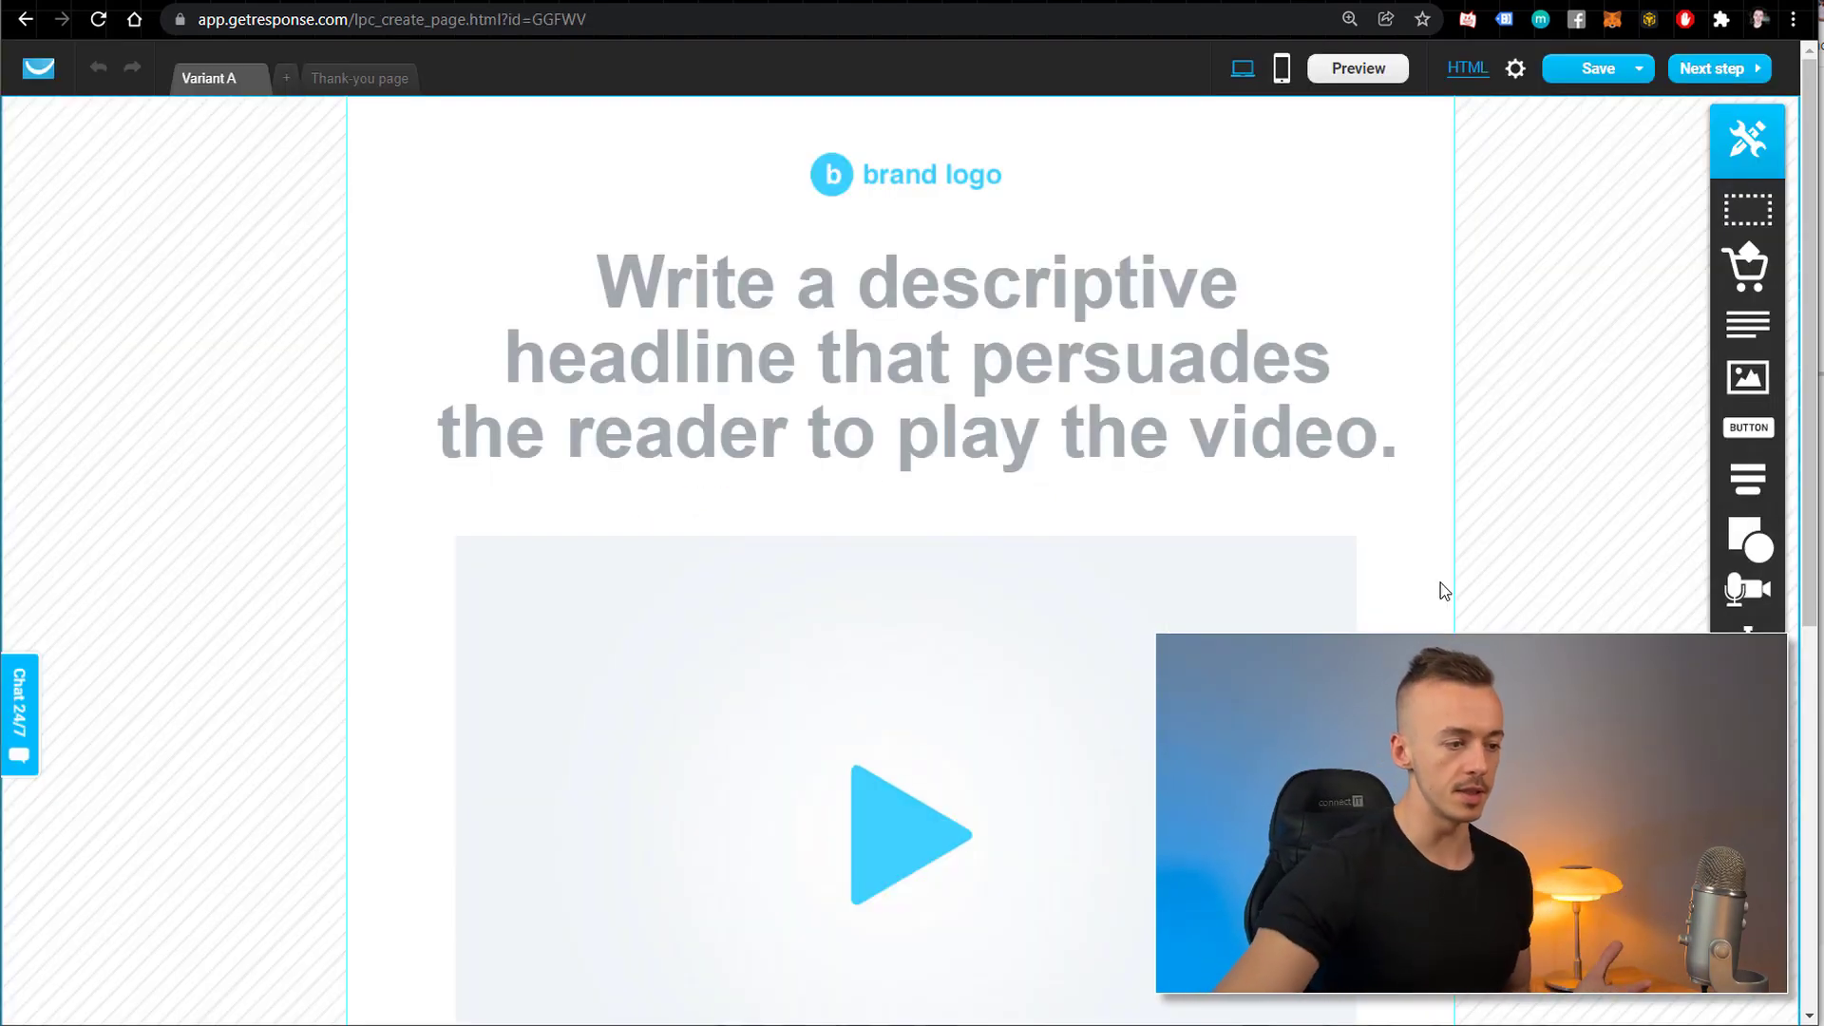
Delete the brand logo above the headline and move the headline up into its place.
scroll(1440, 583, down, 7)
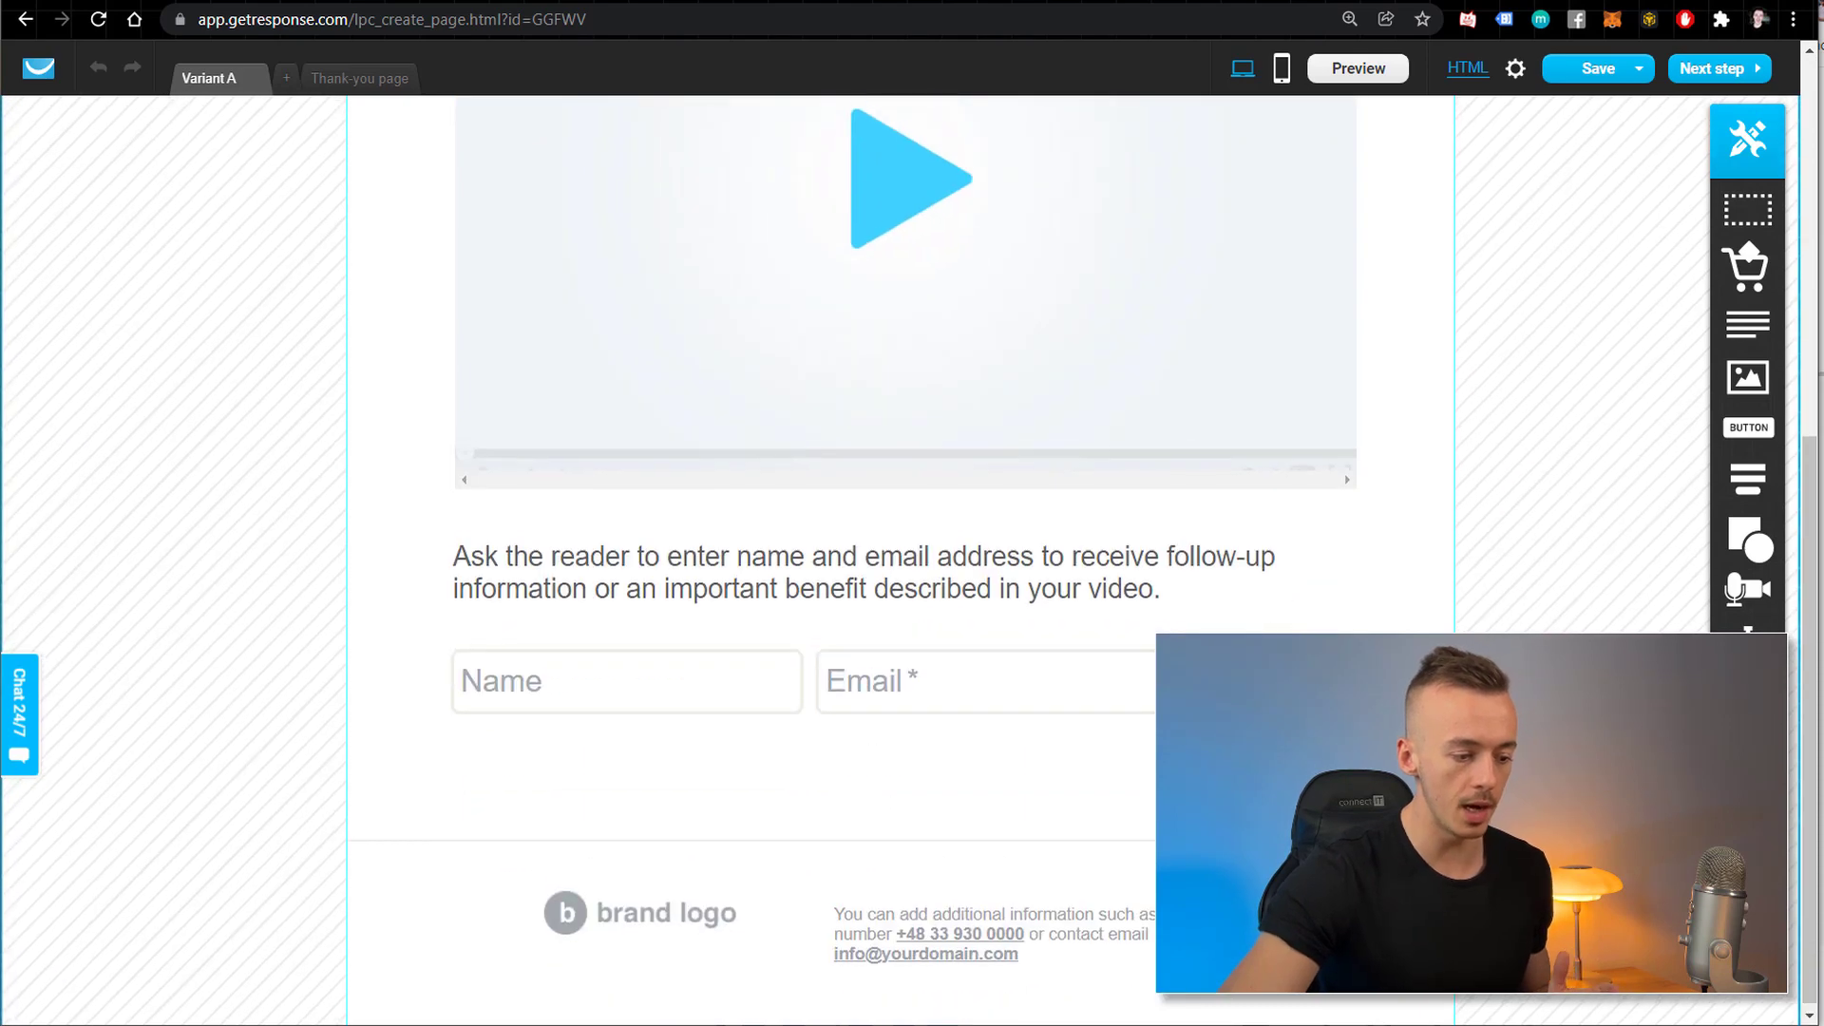
scroll(1442, 596, up, 7)
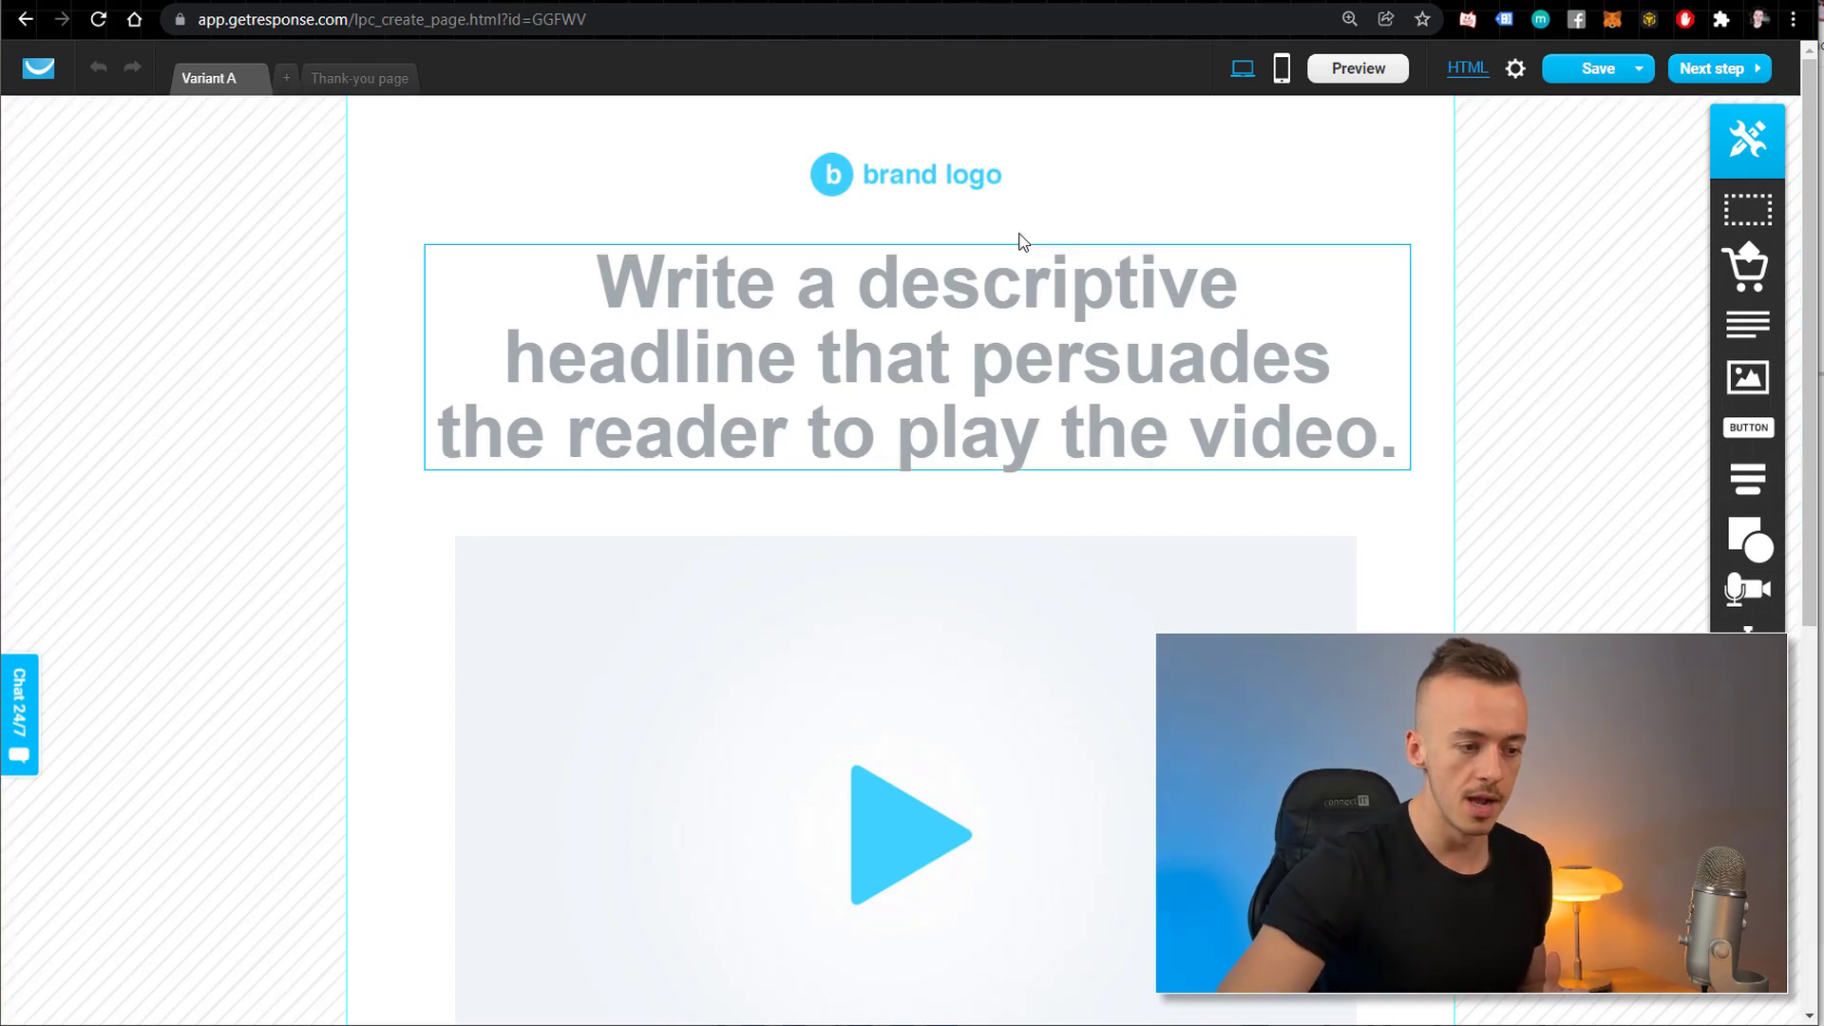
click(952, 198)
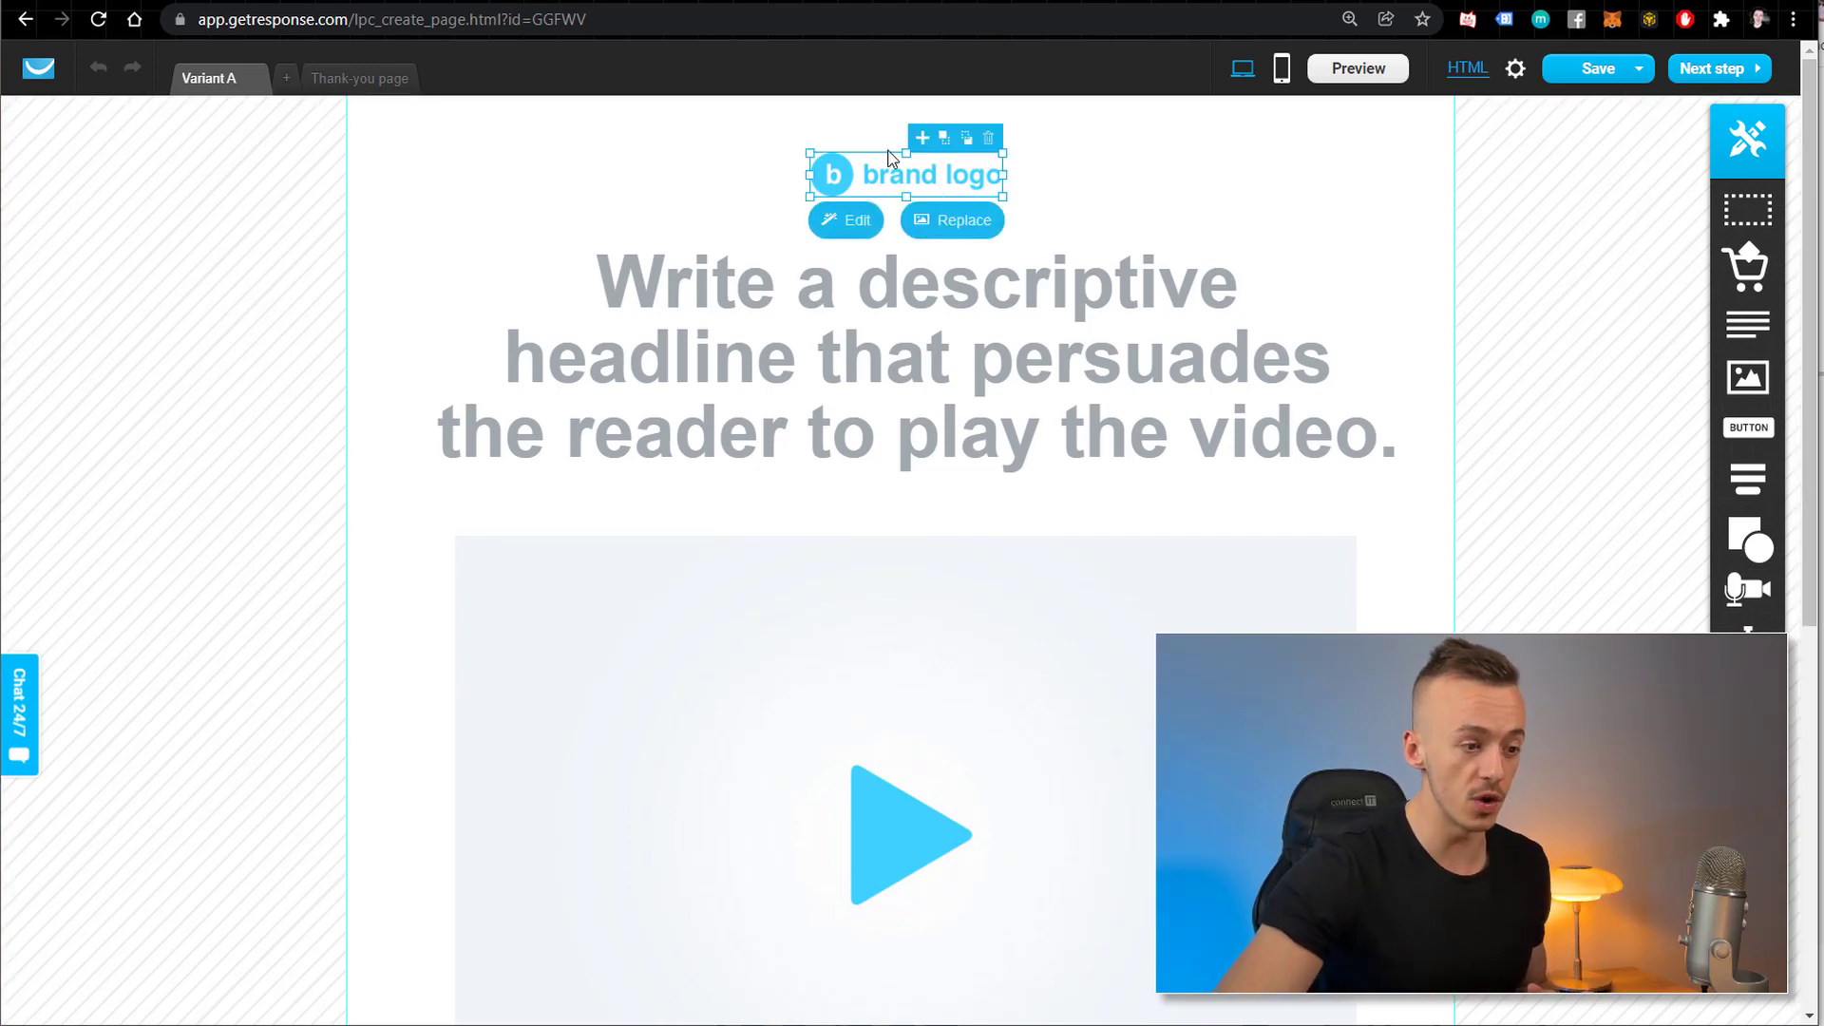
key(Delete)
drag(909, 374, 909, 271)
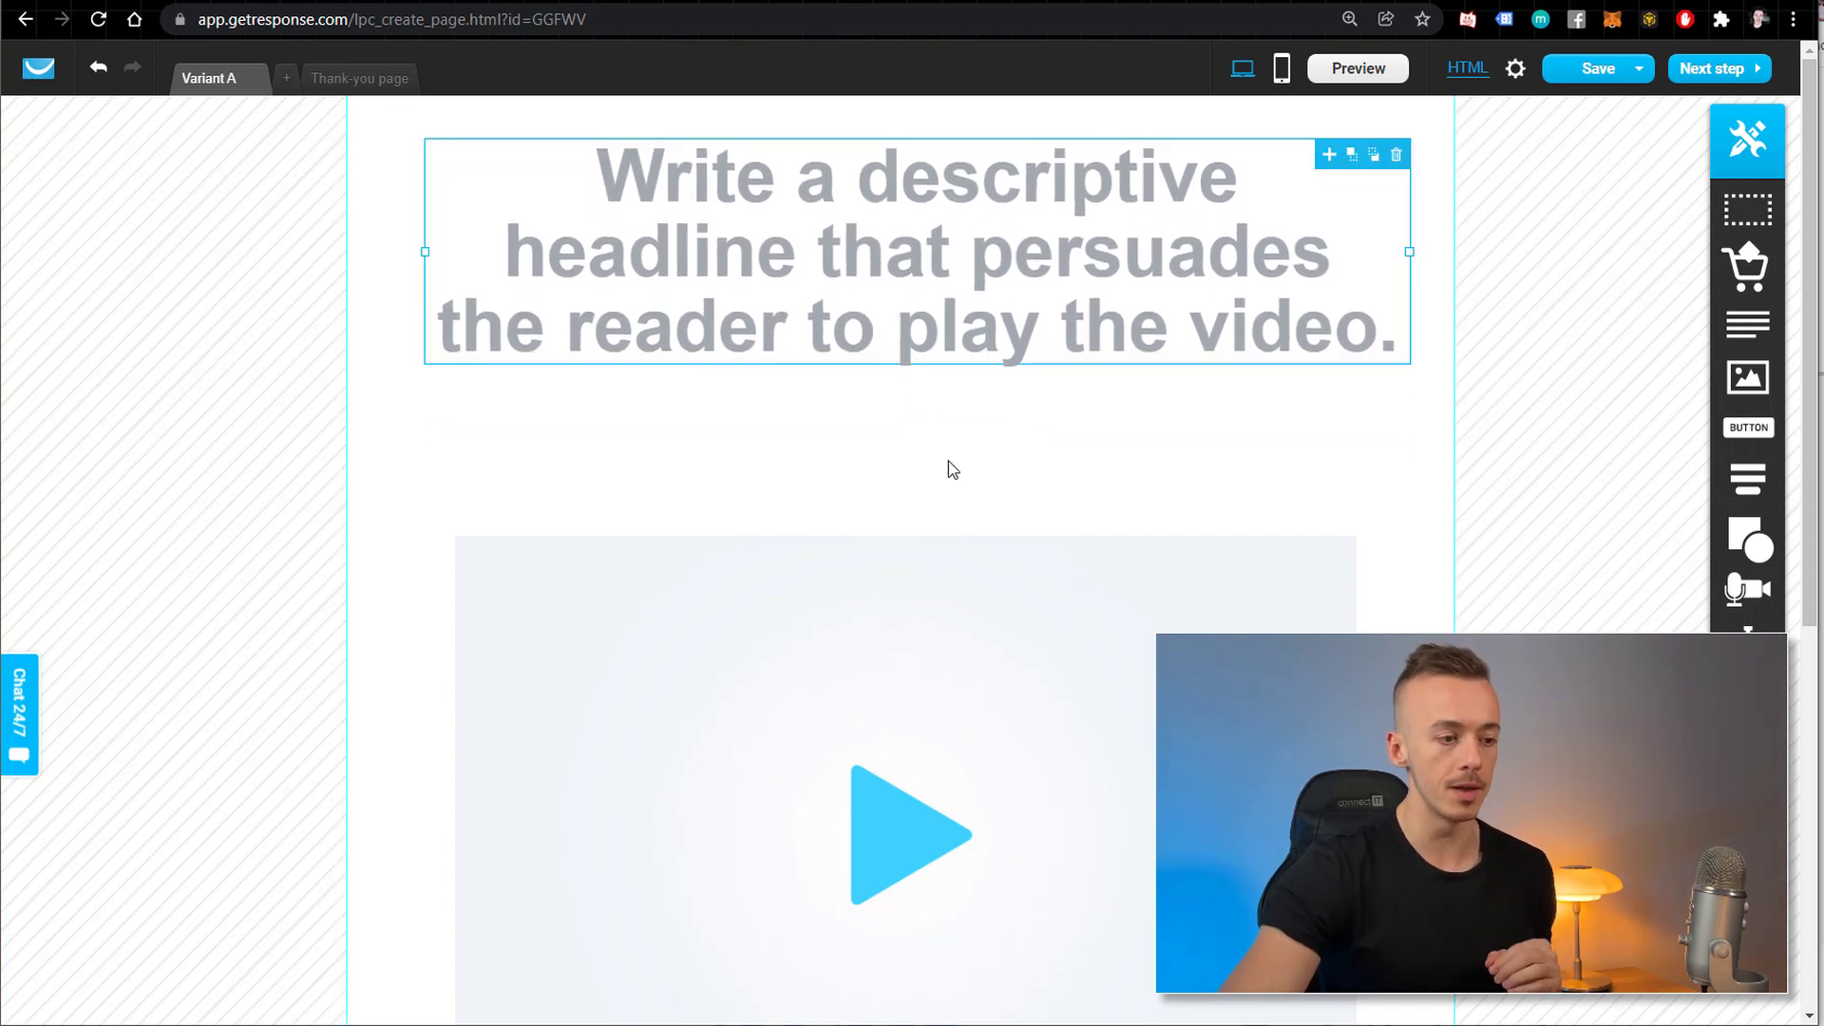
Move the video placeholder, the text below it and the name and email form up to close the gaps between them.
drag(908, 692, 936, 562)
scroll(1092, 568, down, 4)
scroll(1137, 577, down, 3)
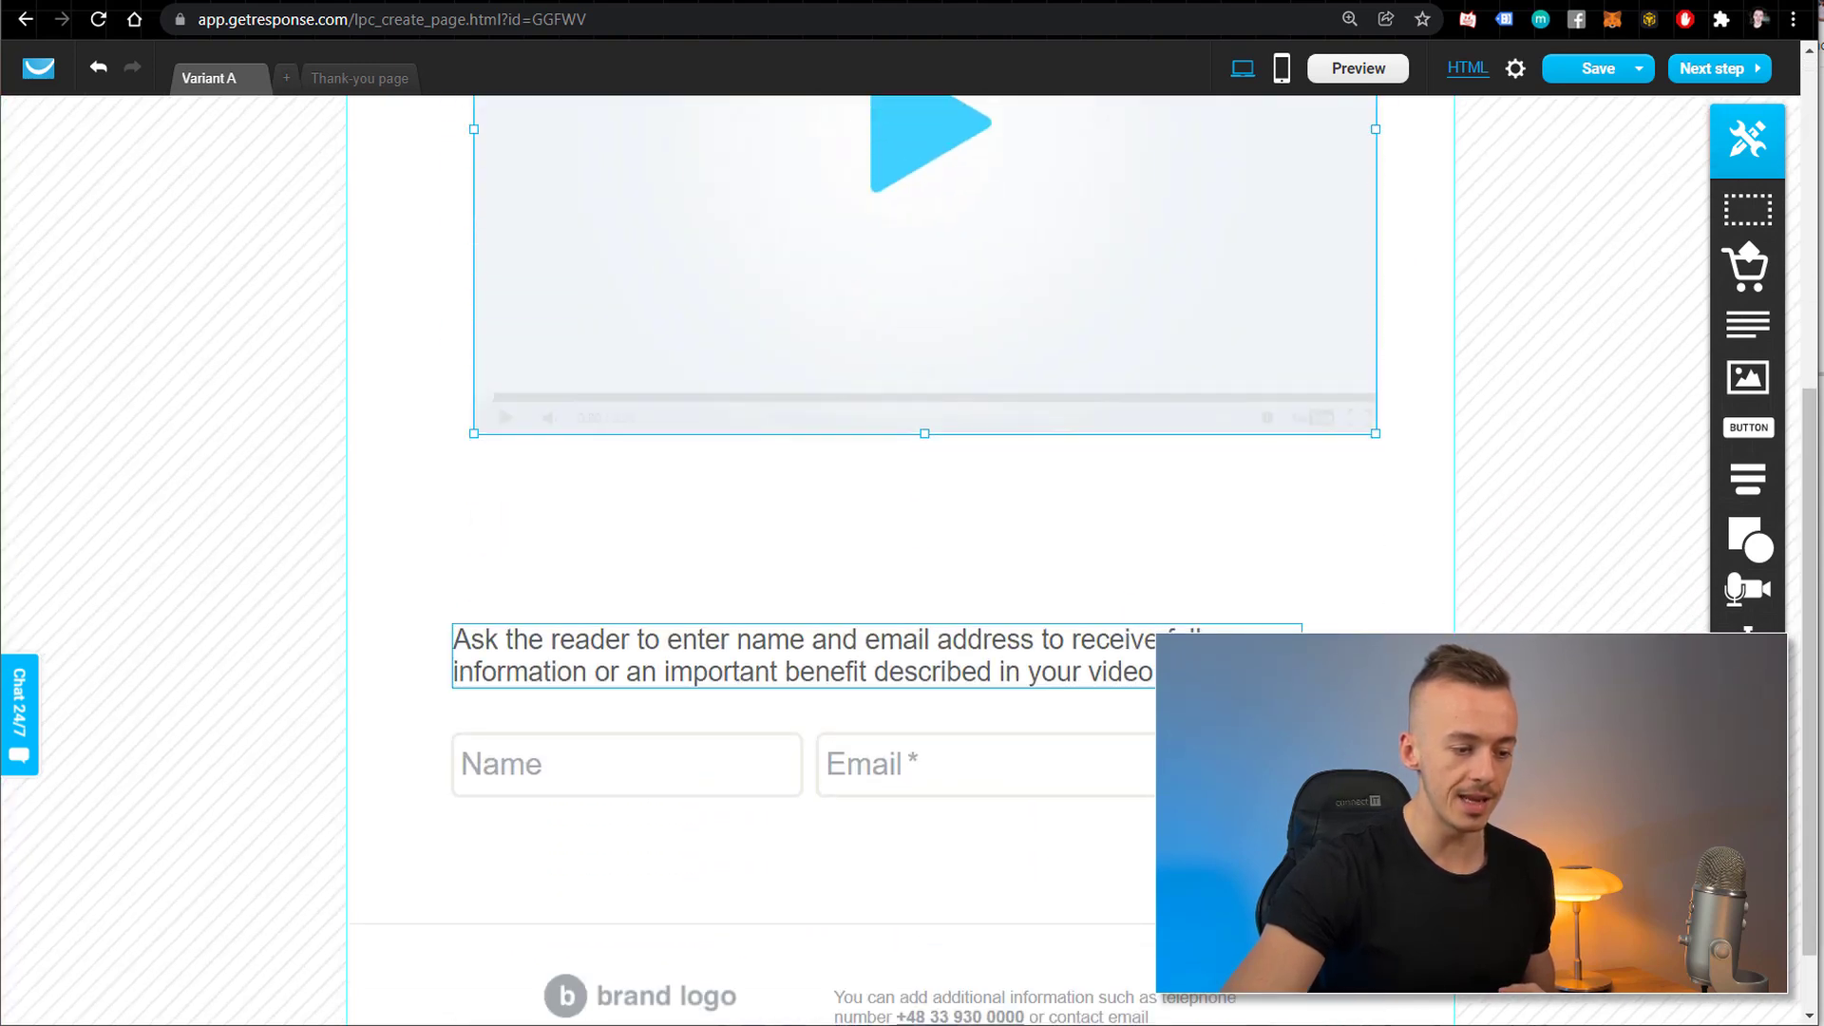
drag(1183, 641, 1213, 516)
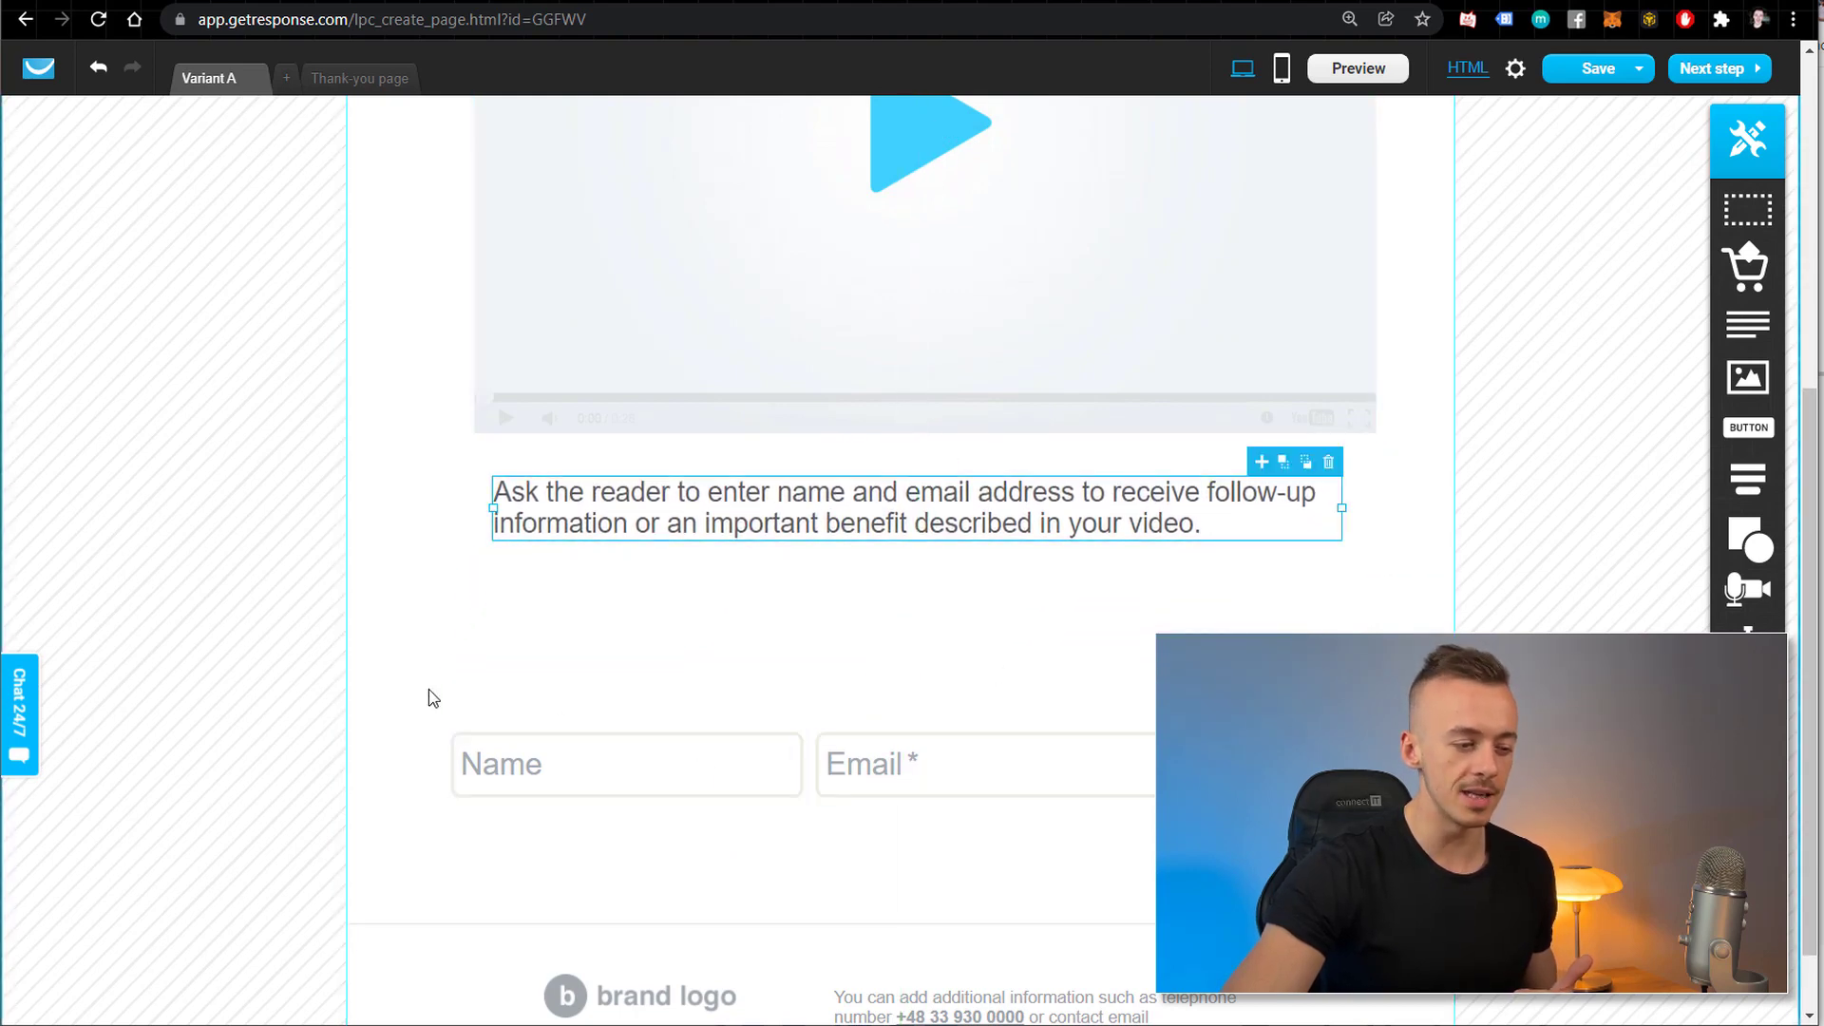
click(608, 656)
click(1216, 774)
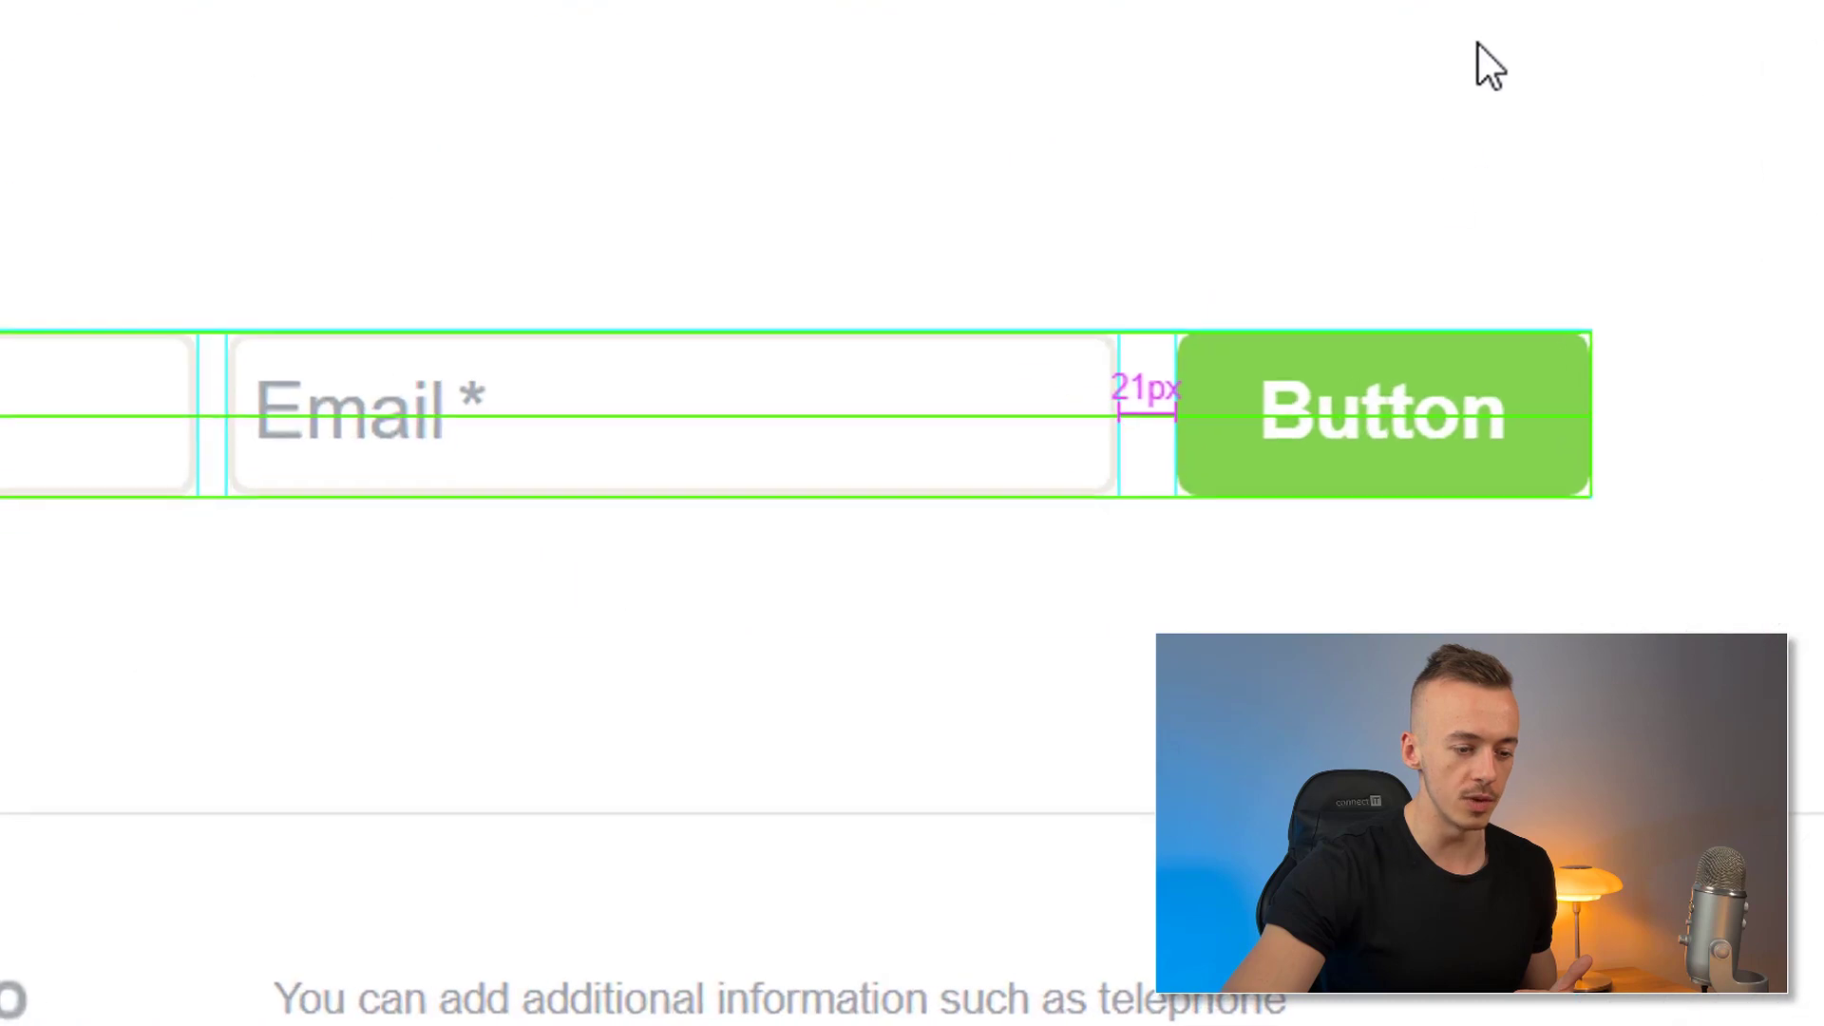
drag(1142, 406, 1530, 306)
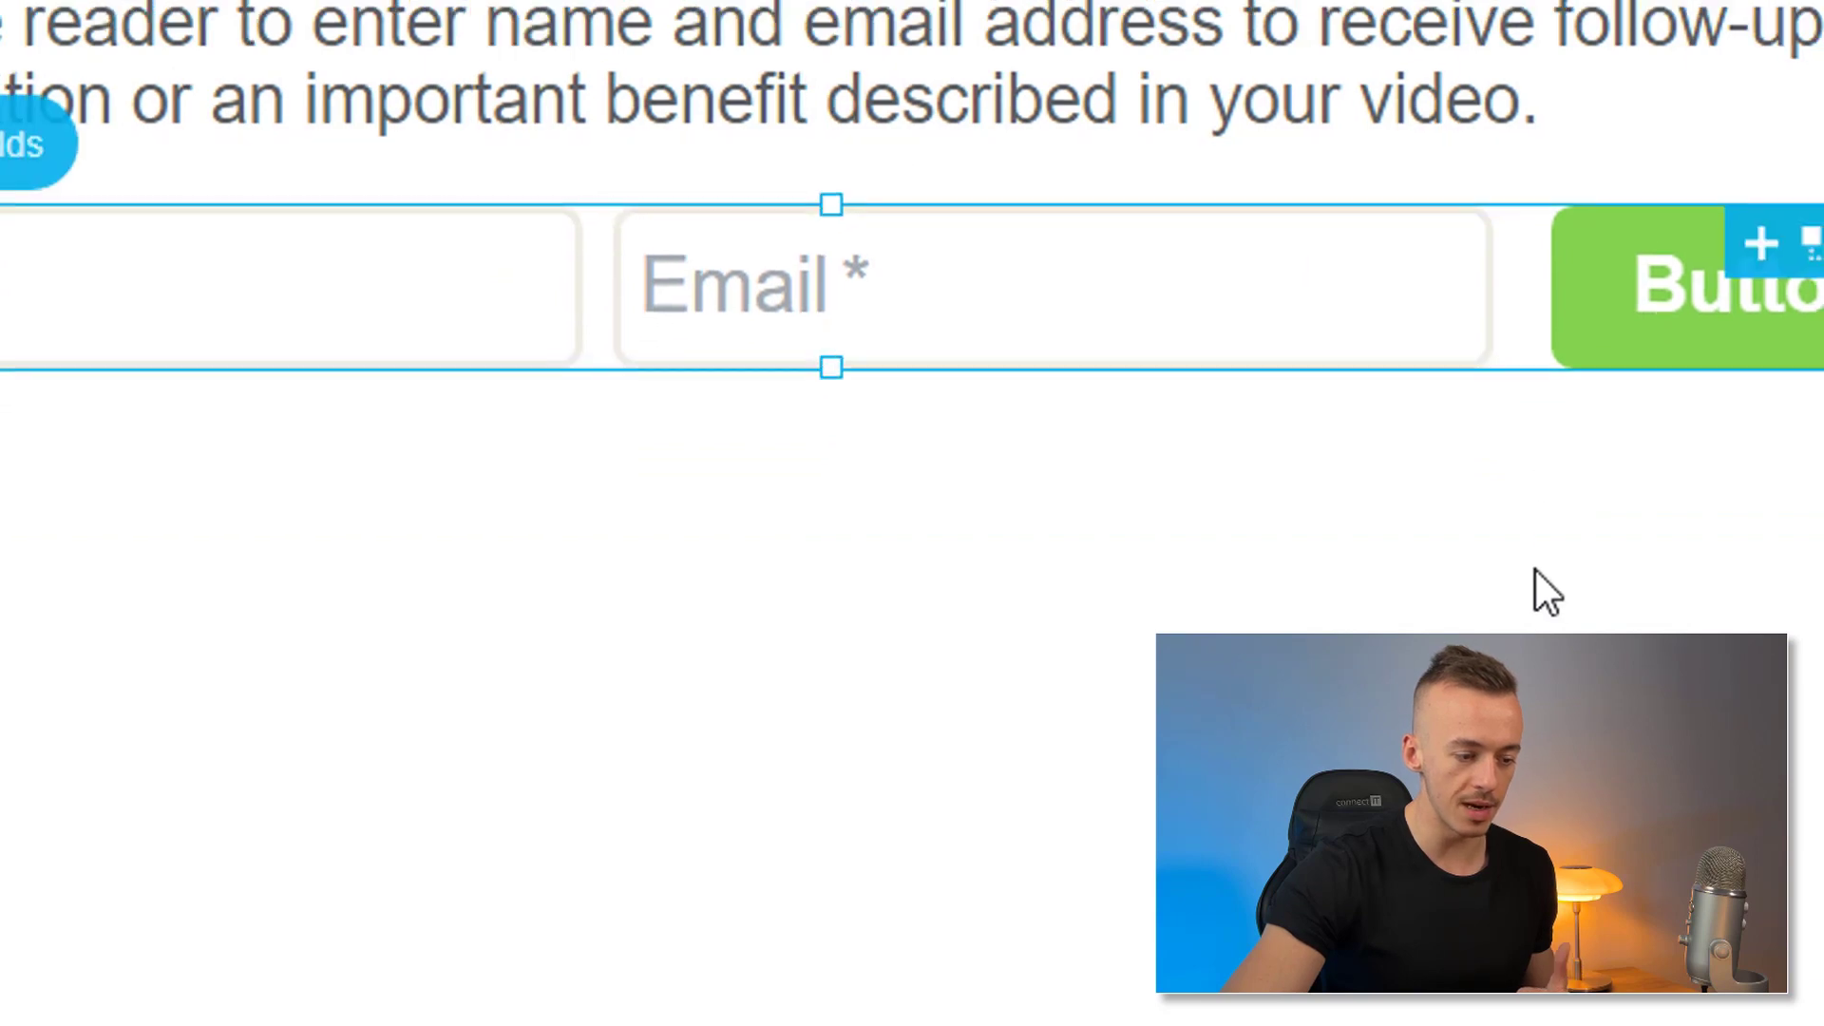
Delete the brand logo and the contact information text from the landing page's footer.
click(688, 900)
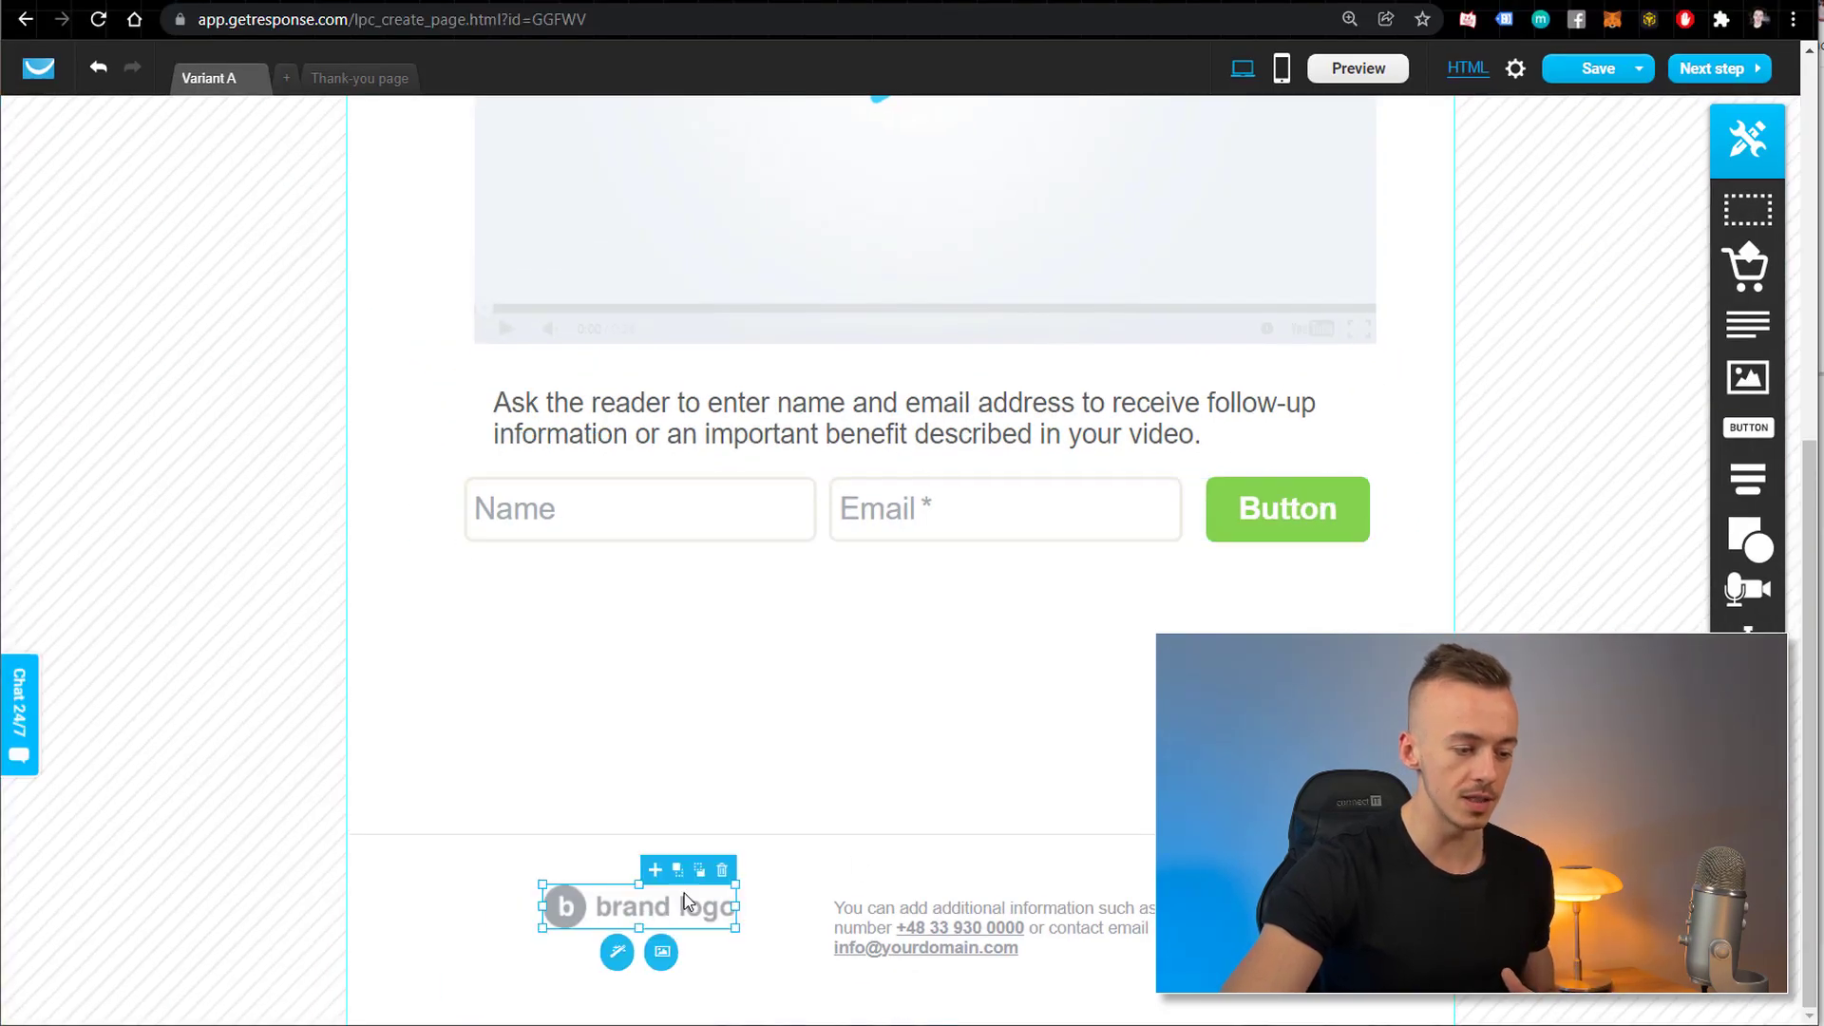
click(833, 829)
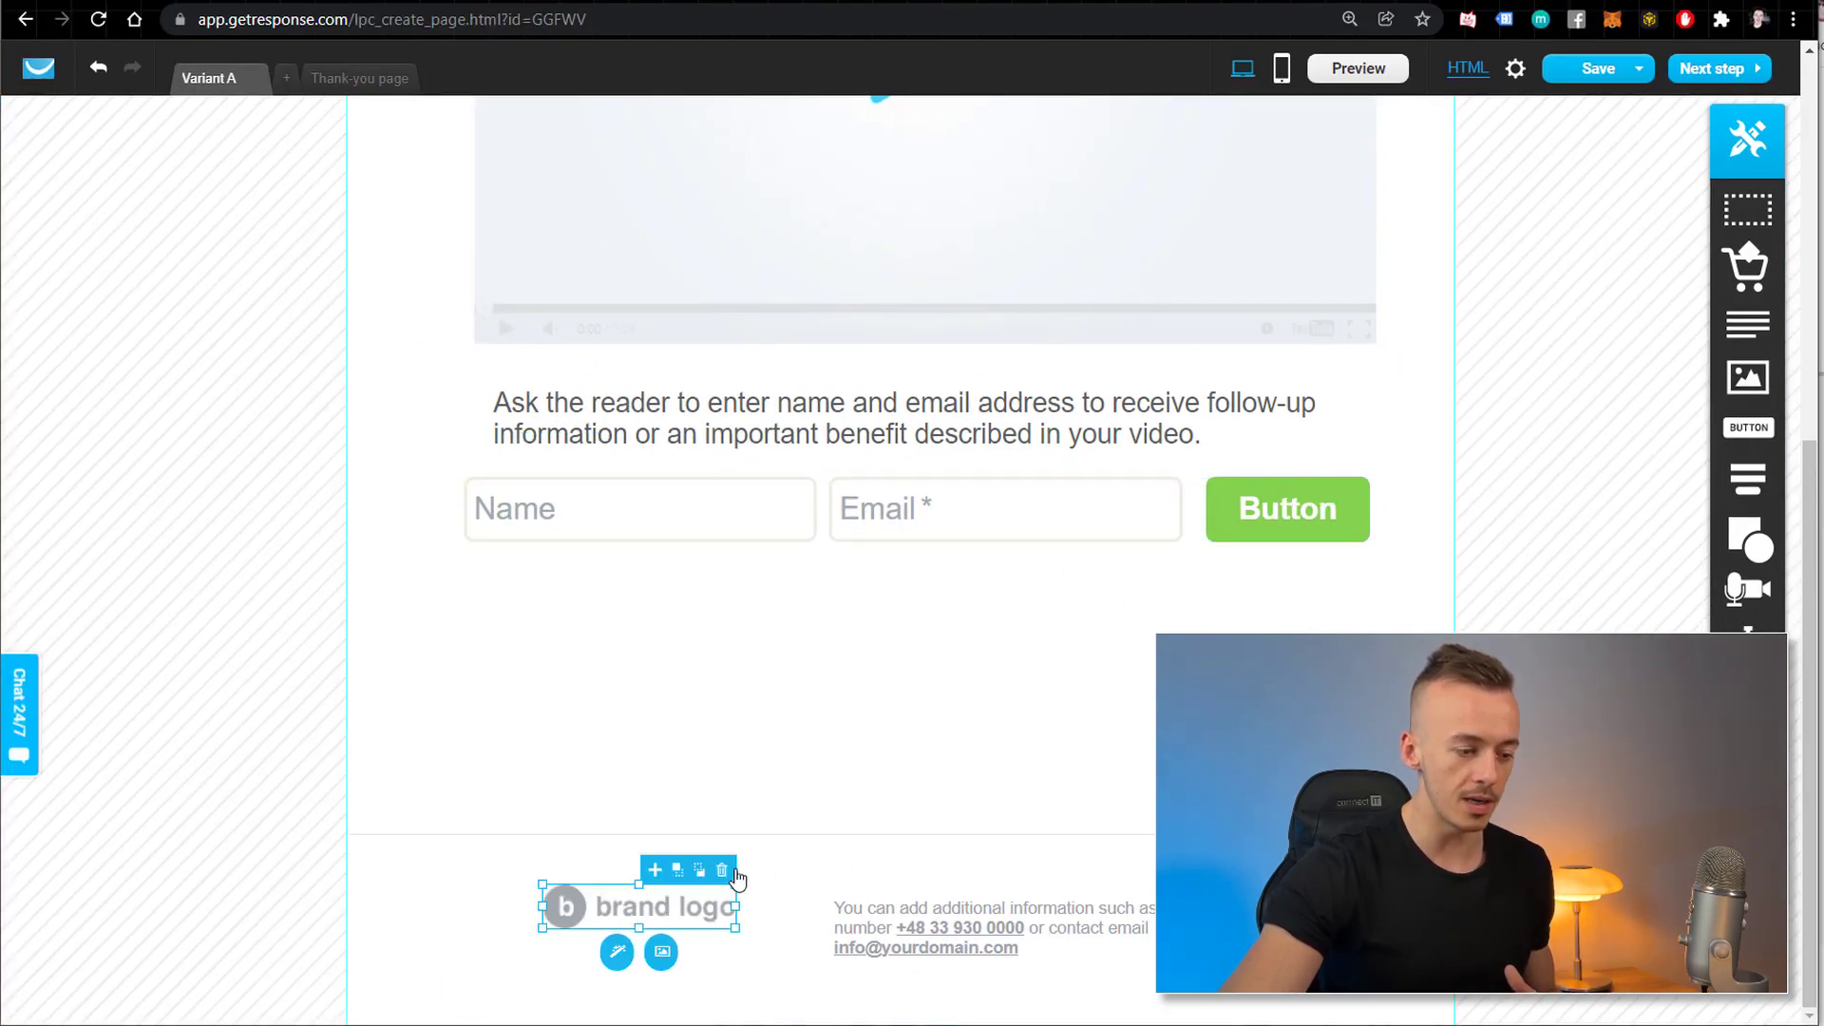
click(723, 872)
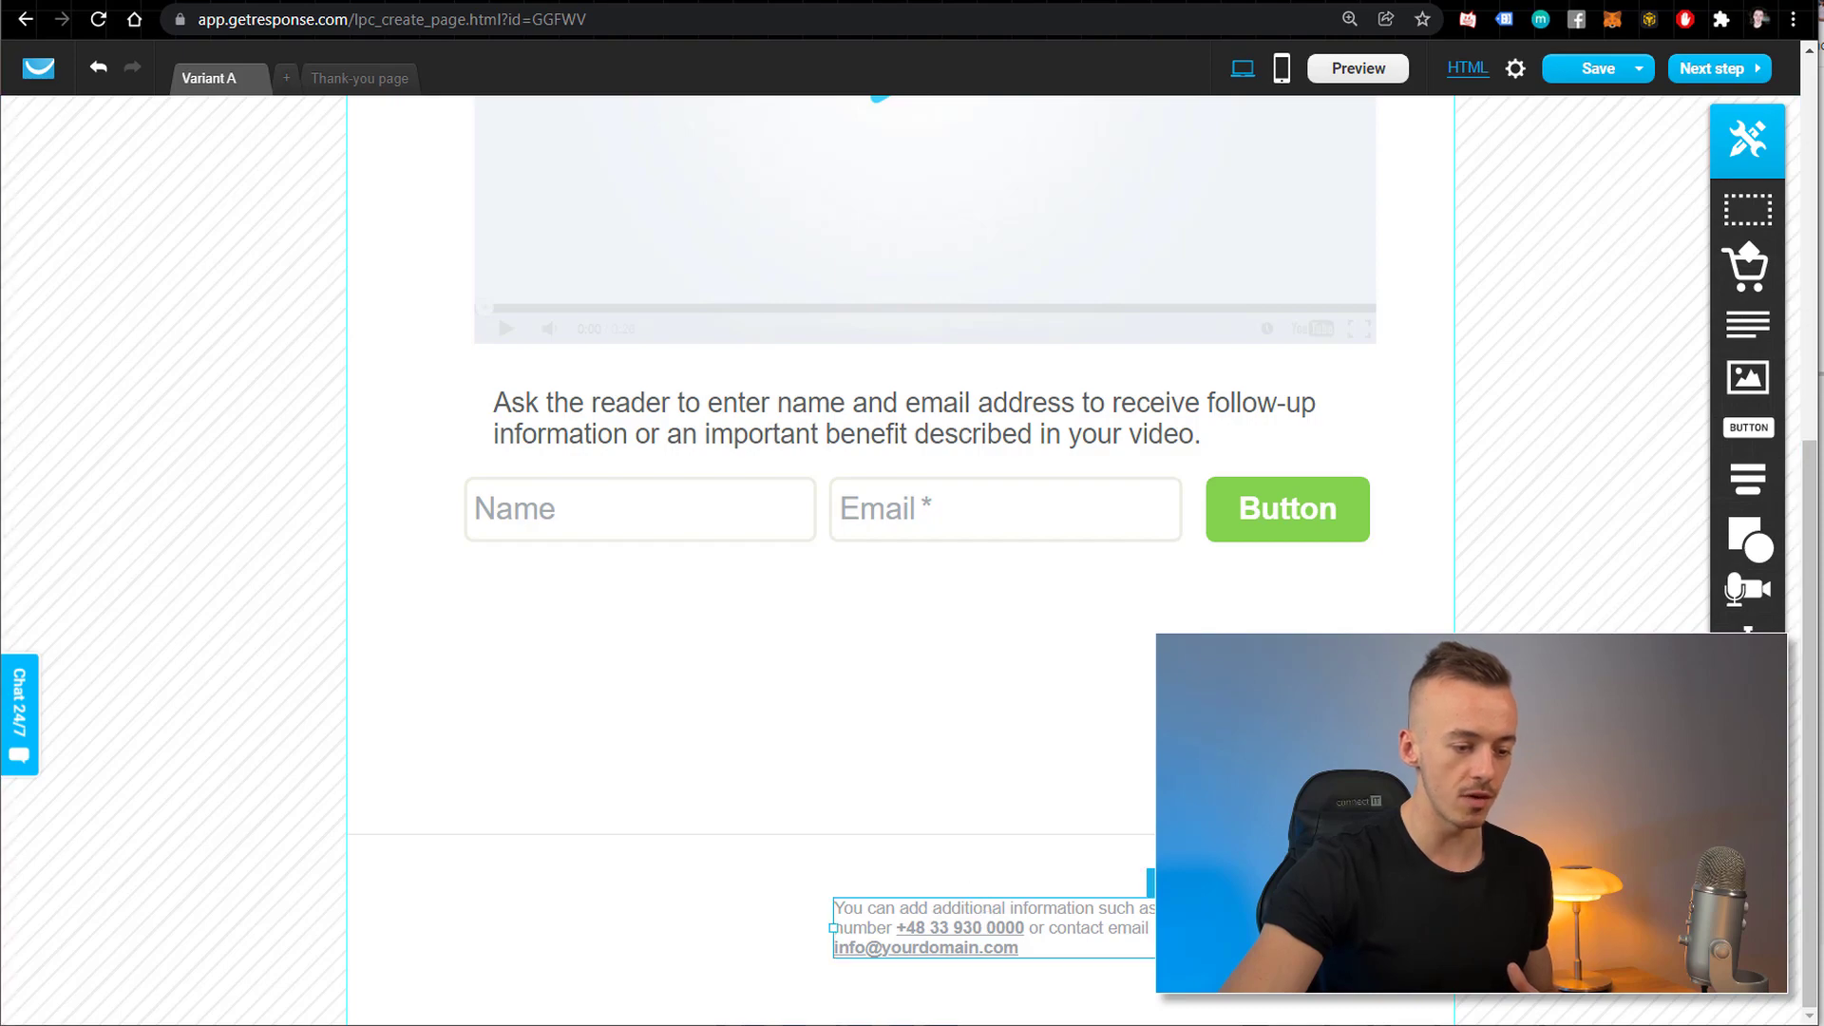
key(Delete)
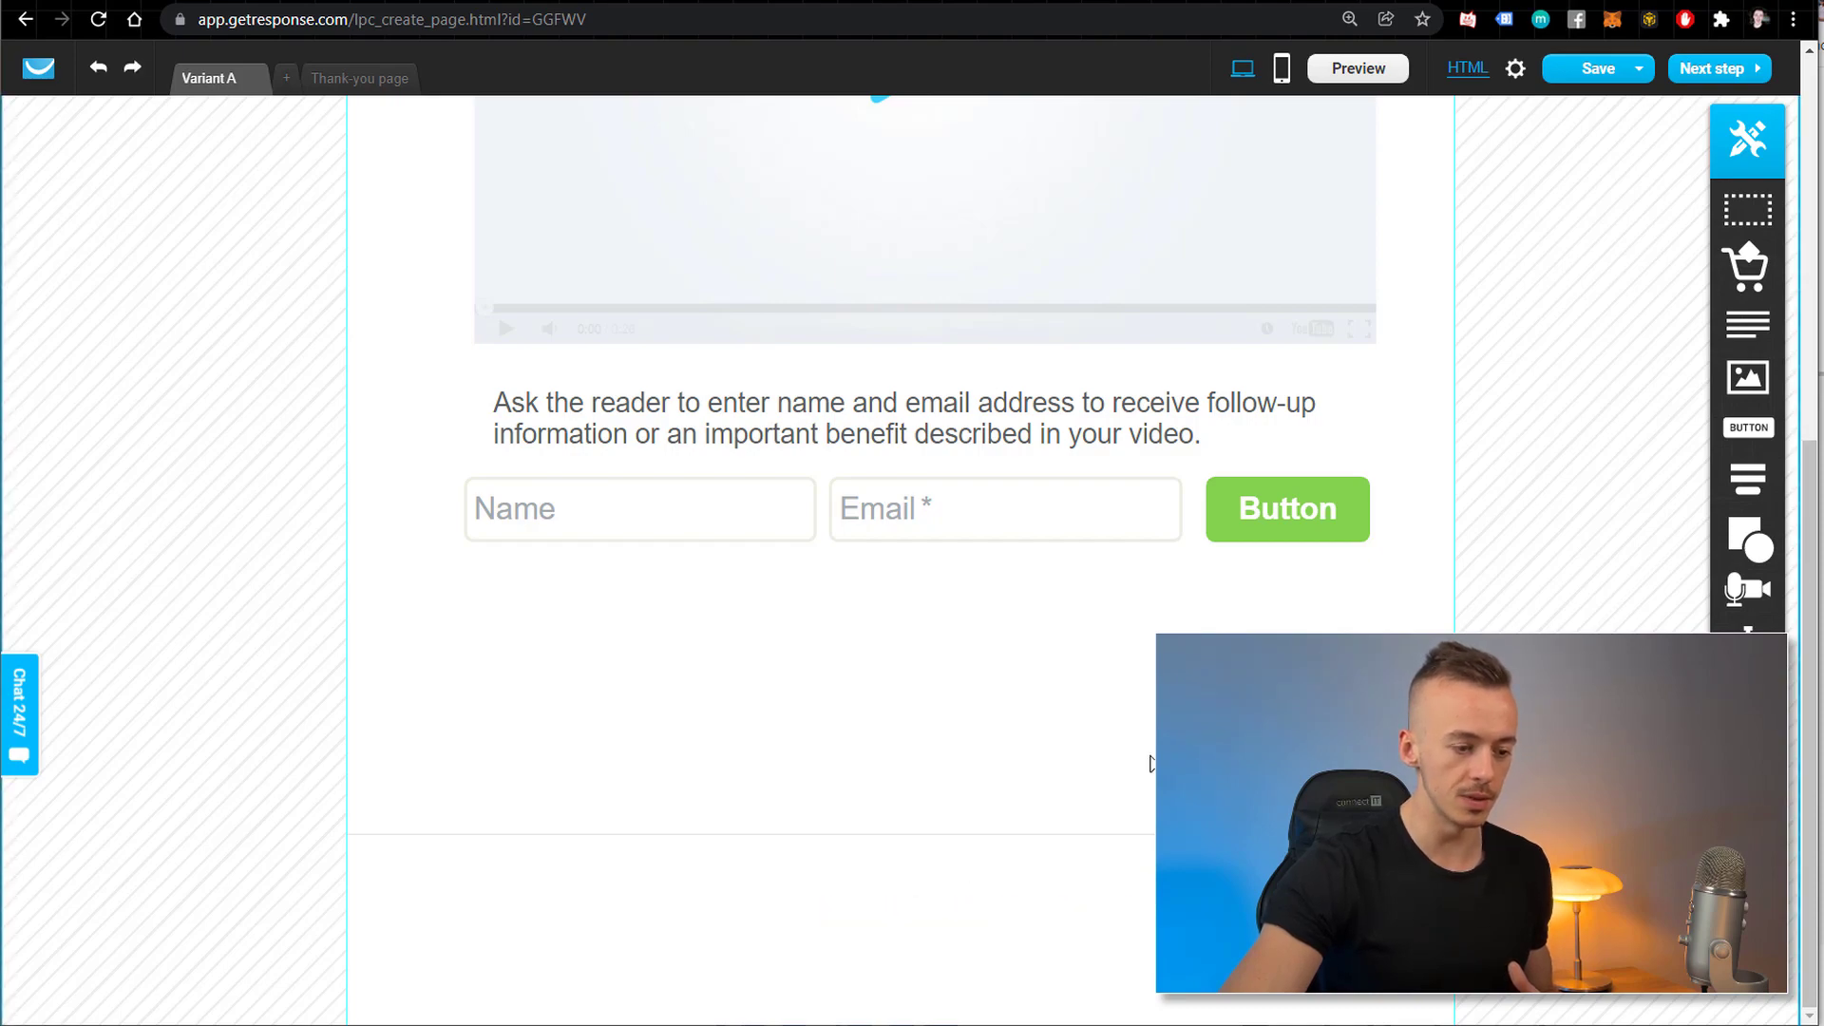
Open the TedsWoodworking sales page from its ClickBank marketplace listing and dismiss the exit pop-up.
scroll(1129, 780, up, 7)
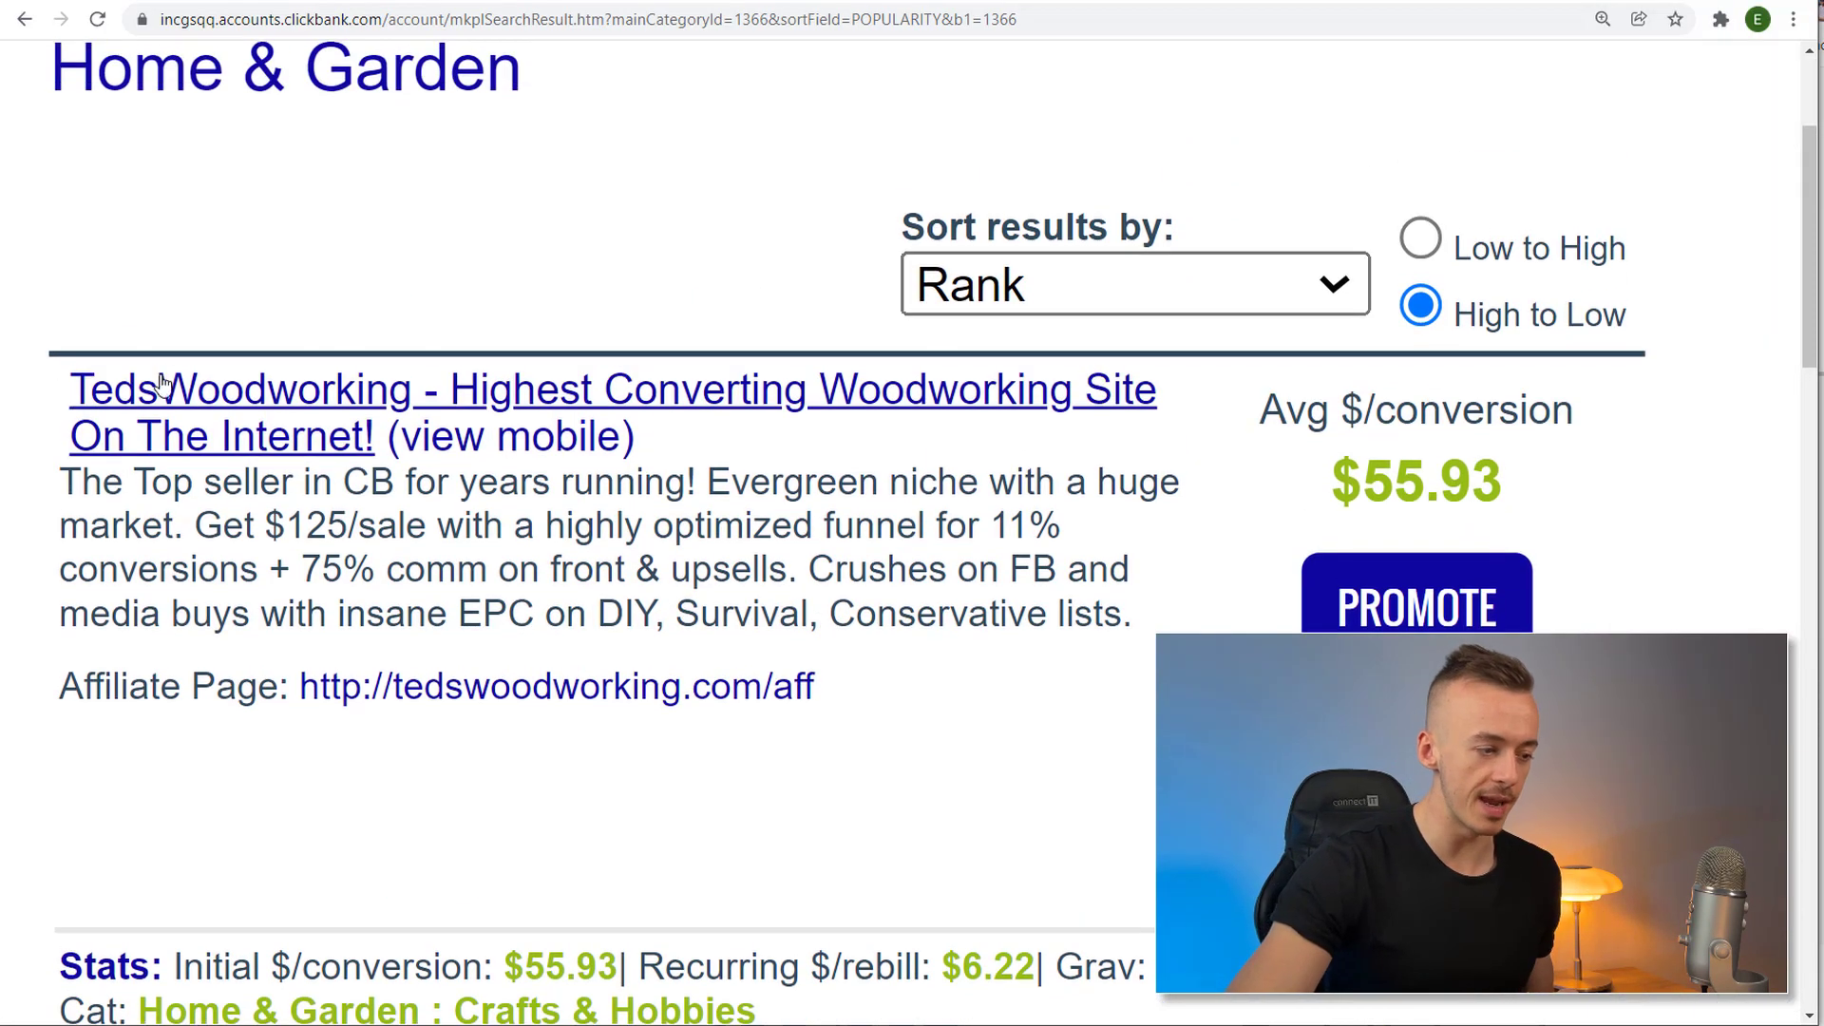
click(233, 419)
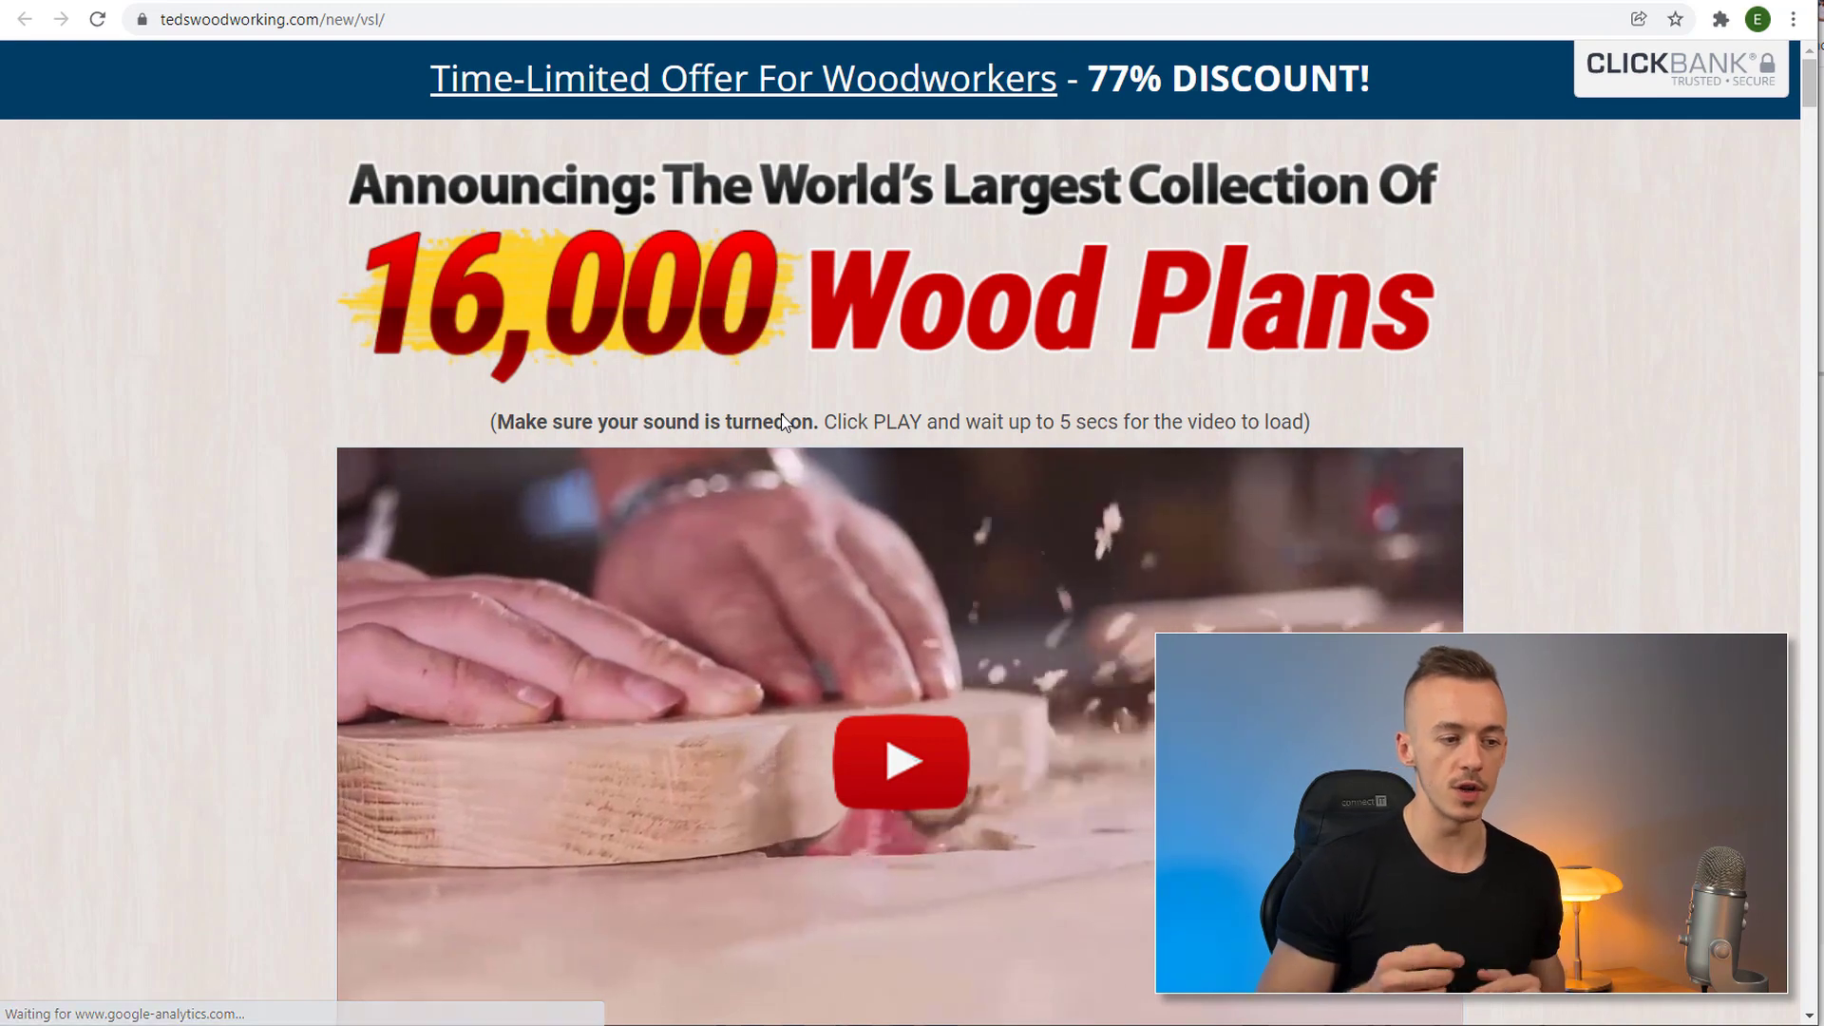
mouse_move(724, 19)
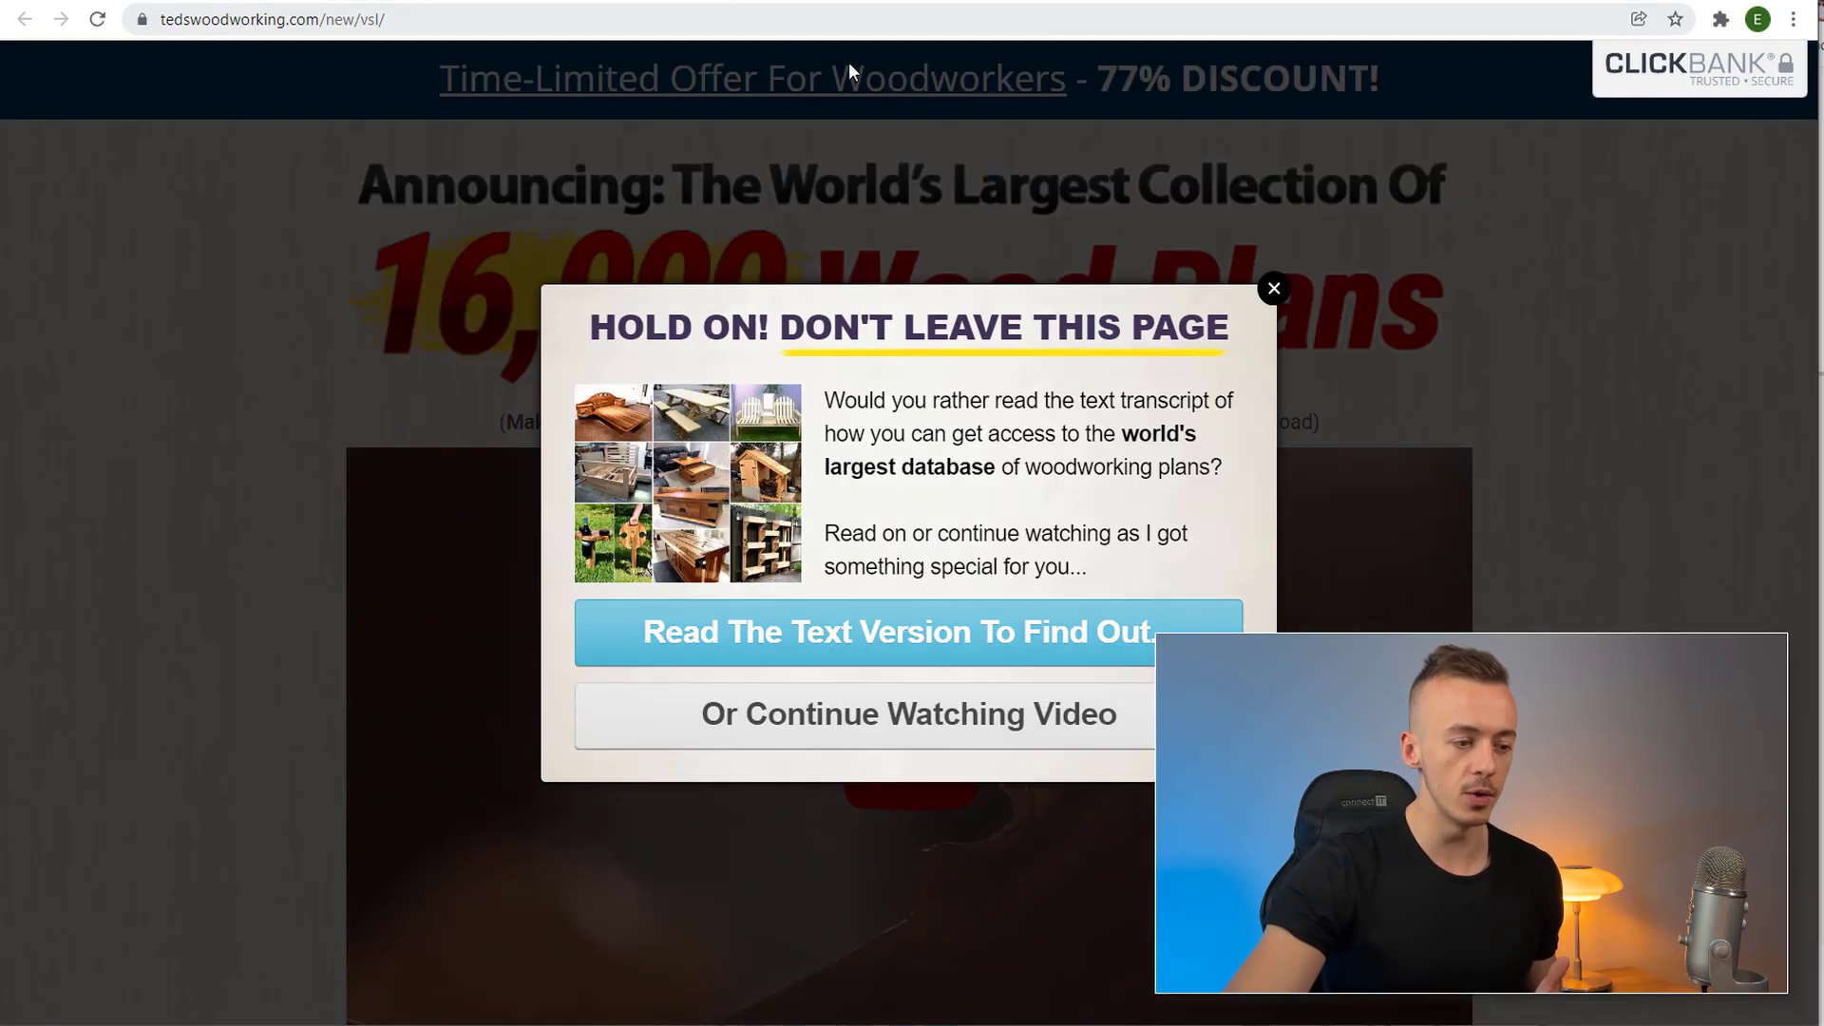
click(1274, 288)
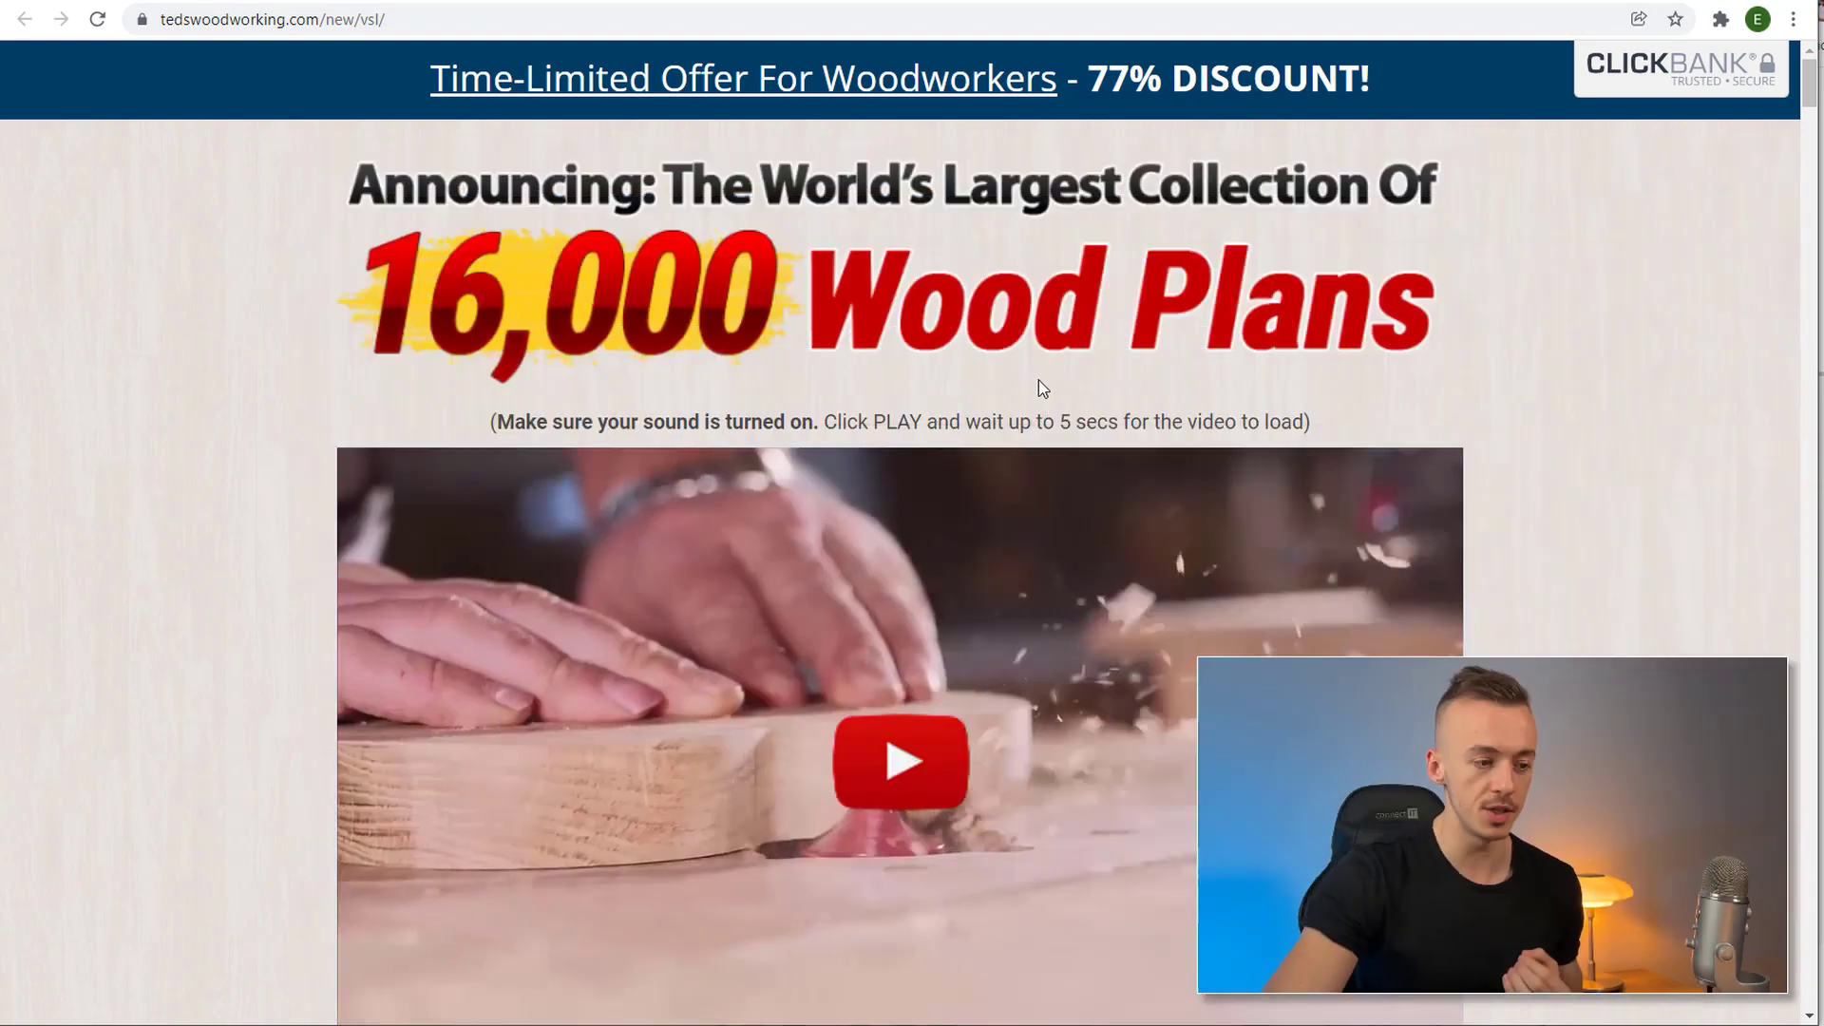
Save the 16,000 Wood Plans headline image from the sales page and capture a screenshot of its whole video area.
right_click(851, 235)
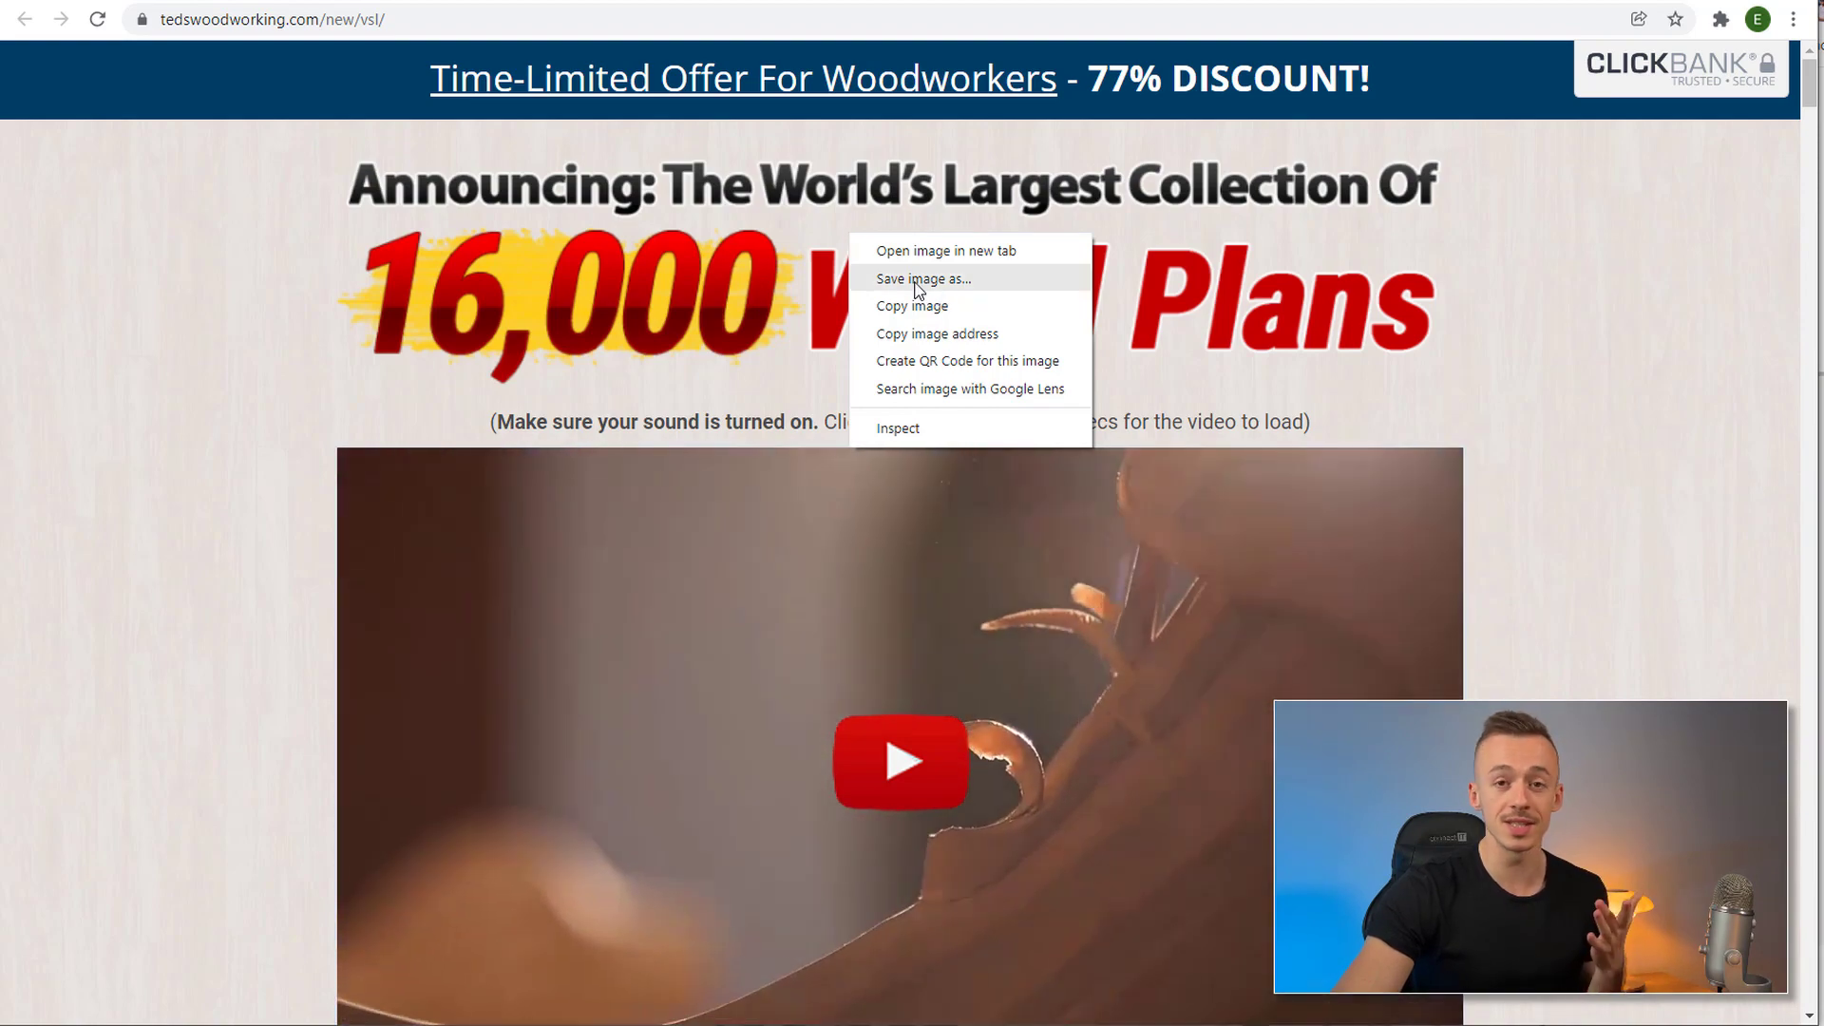
scroll(1568, 403, down, 2)
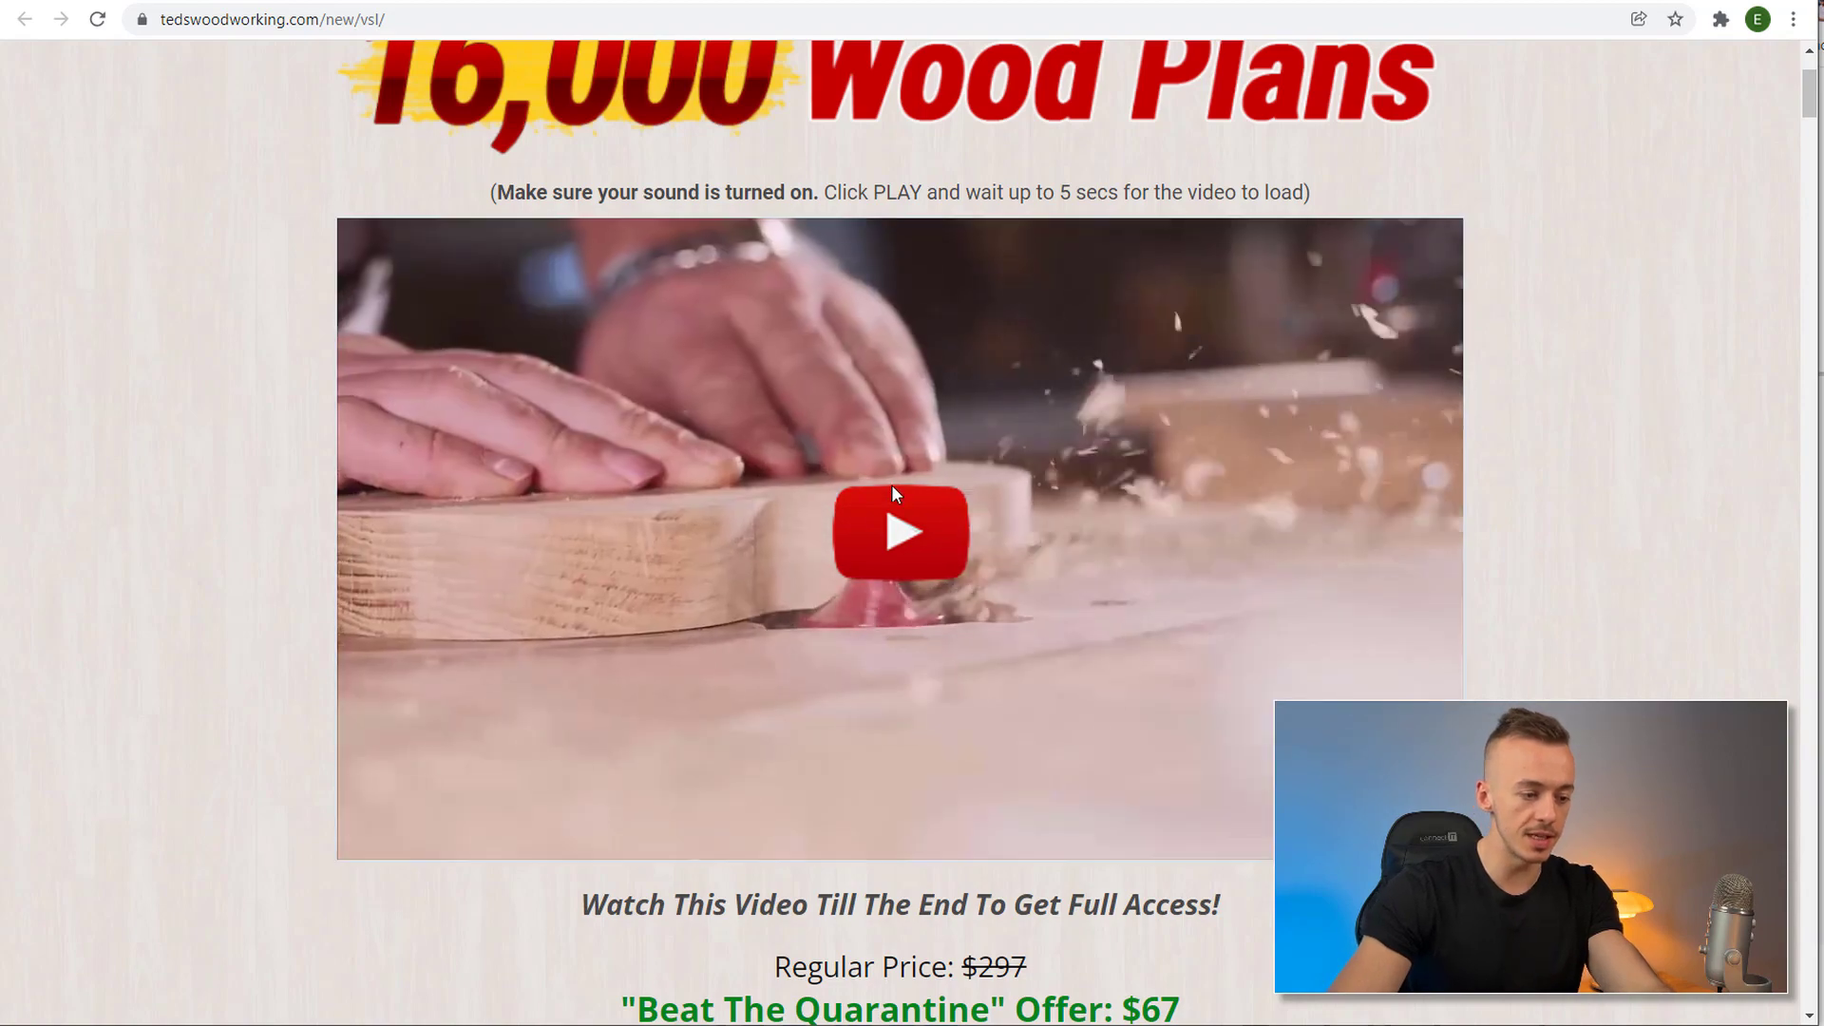
key(Print)
drag(339, 214, 1466, 857)
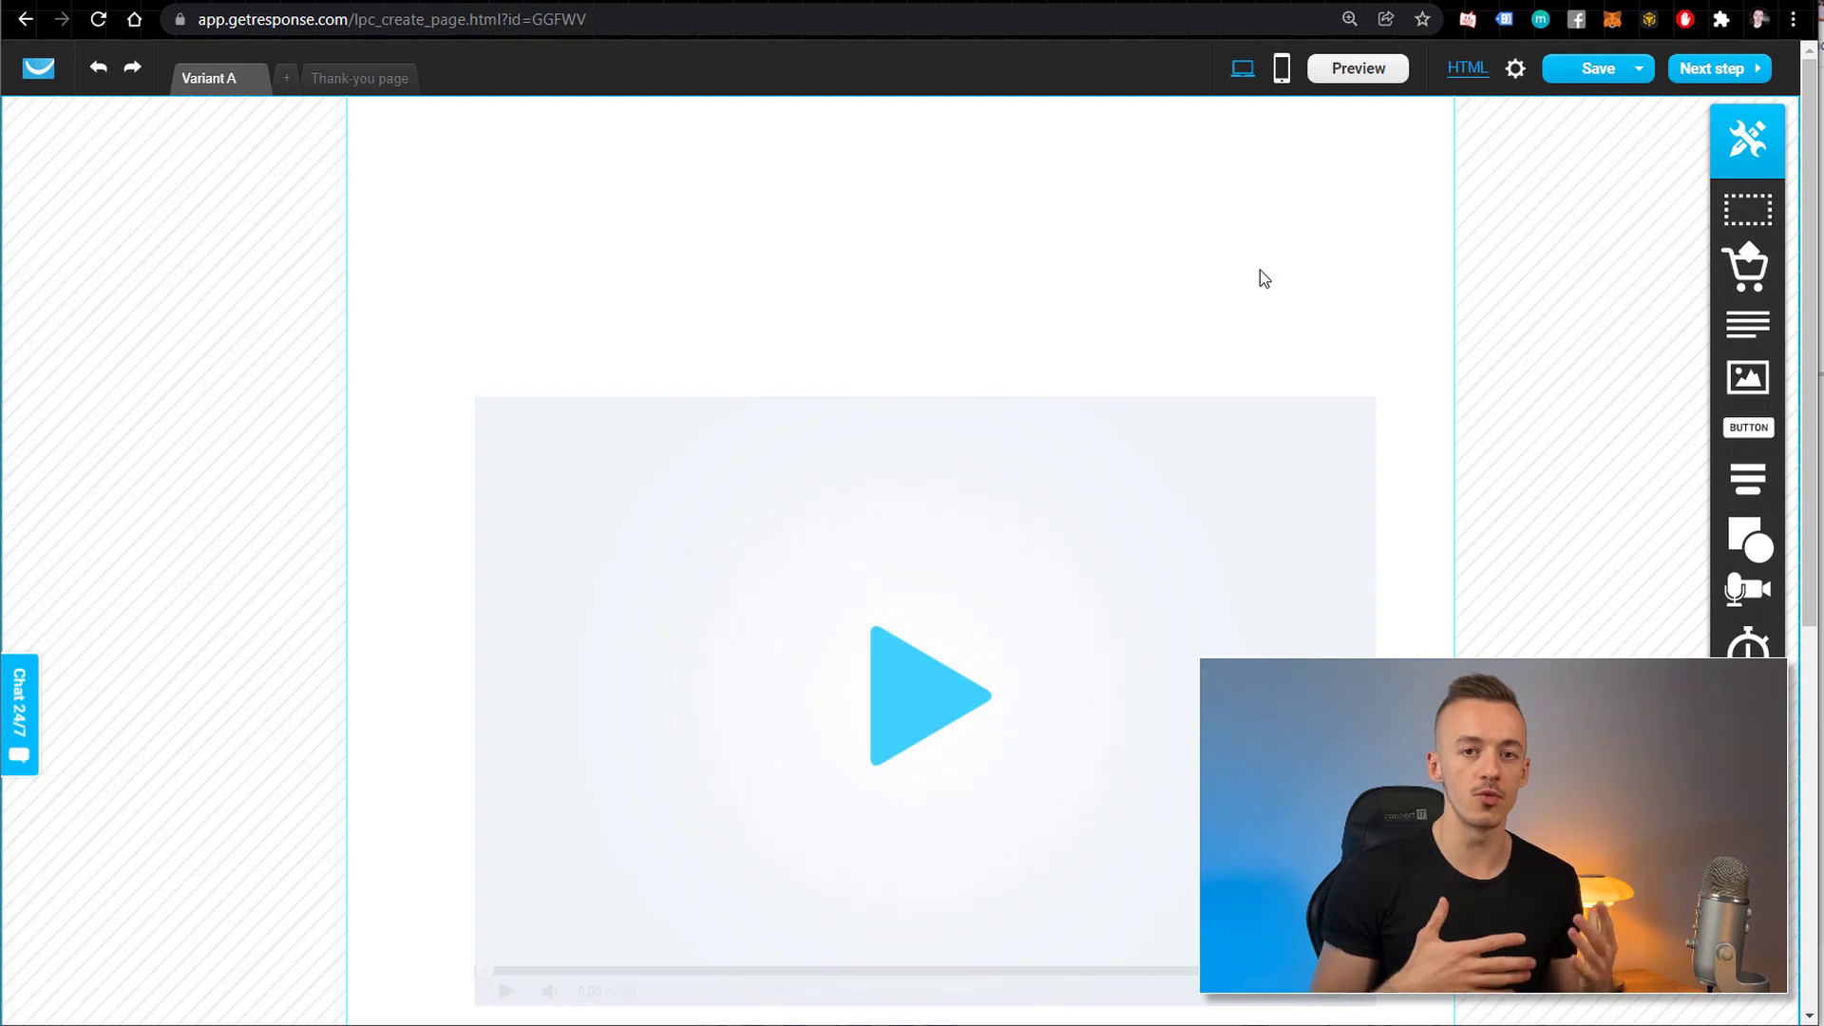
Return to the GetResponse editor and add the uploaded ted-headline2-768x168 image above the video as the page headline.
drag(1748, 377, 904, 265)
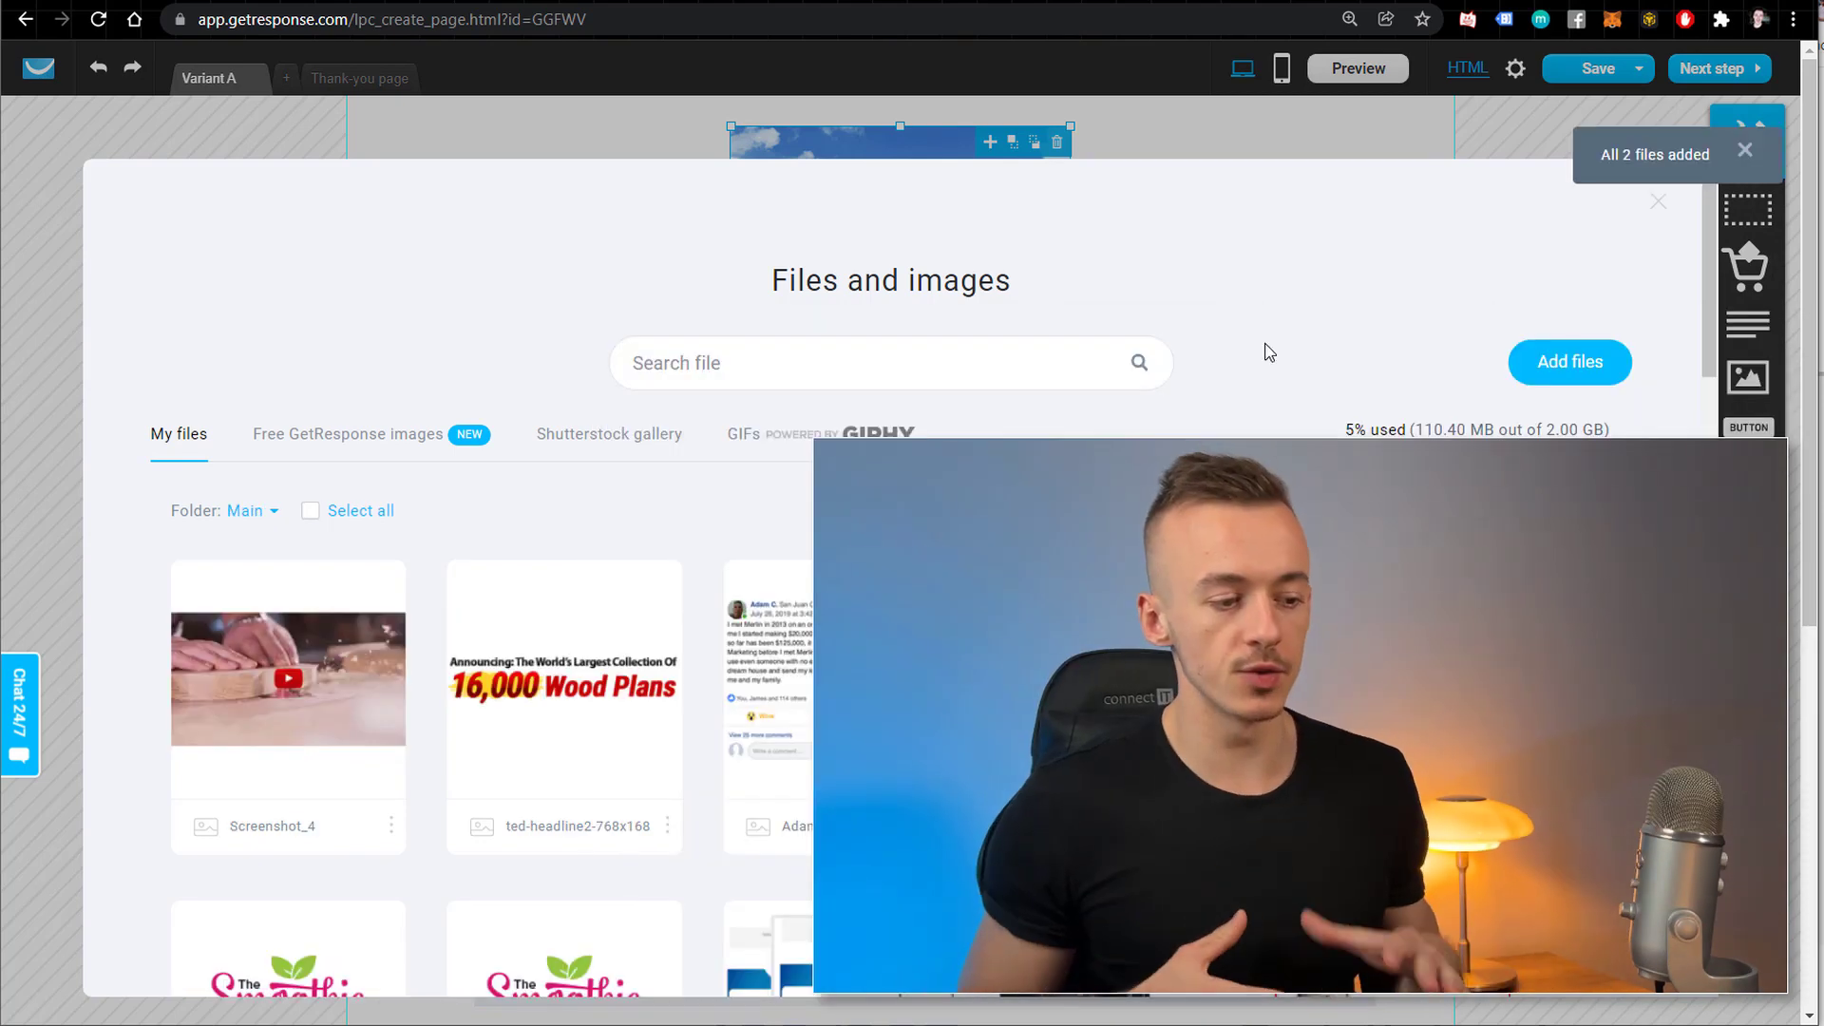
mouse_move(579, 675)
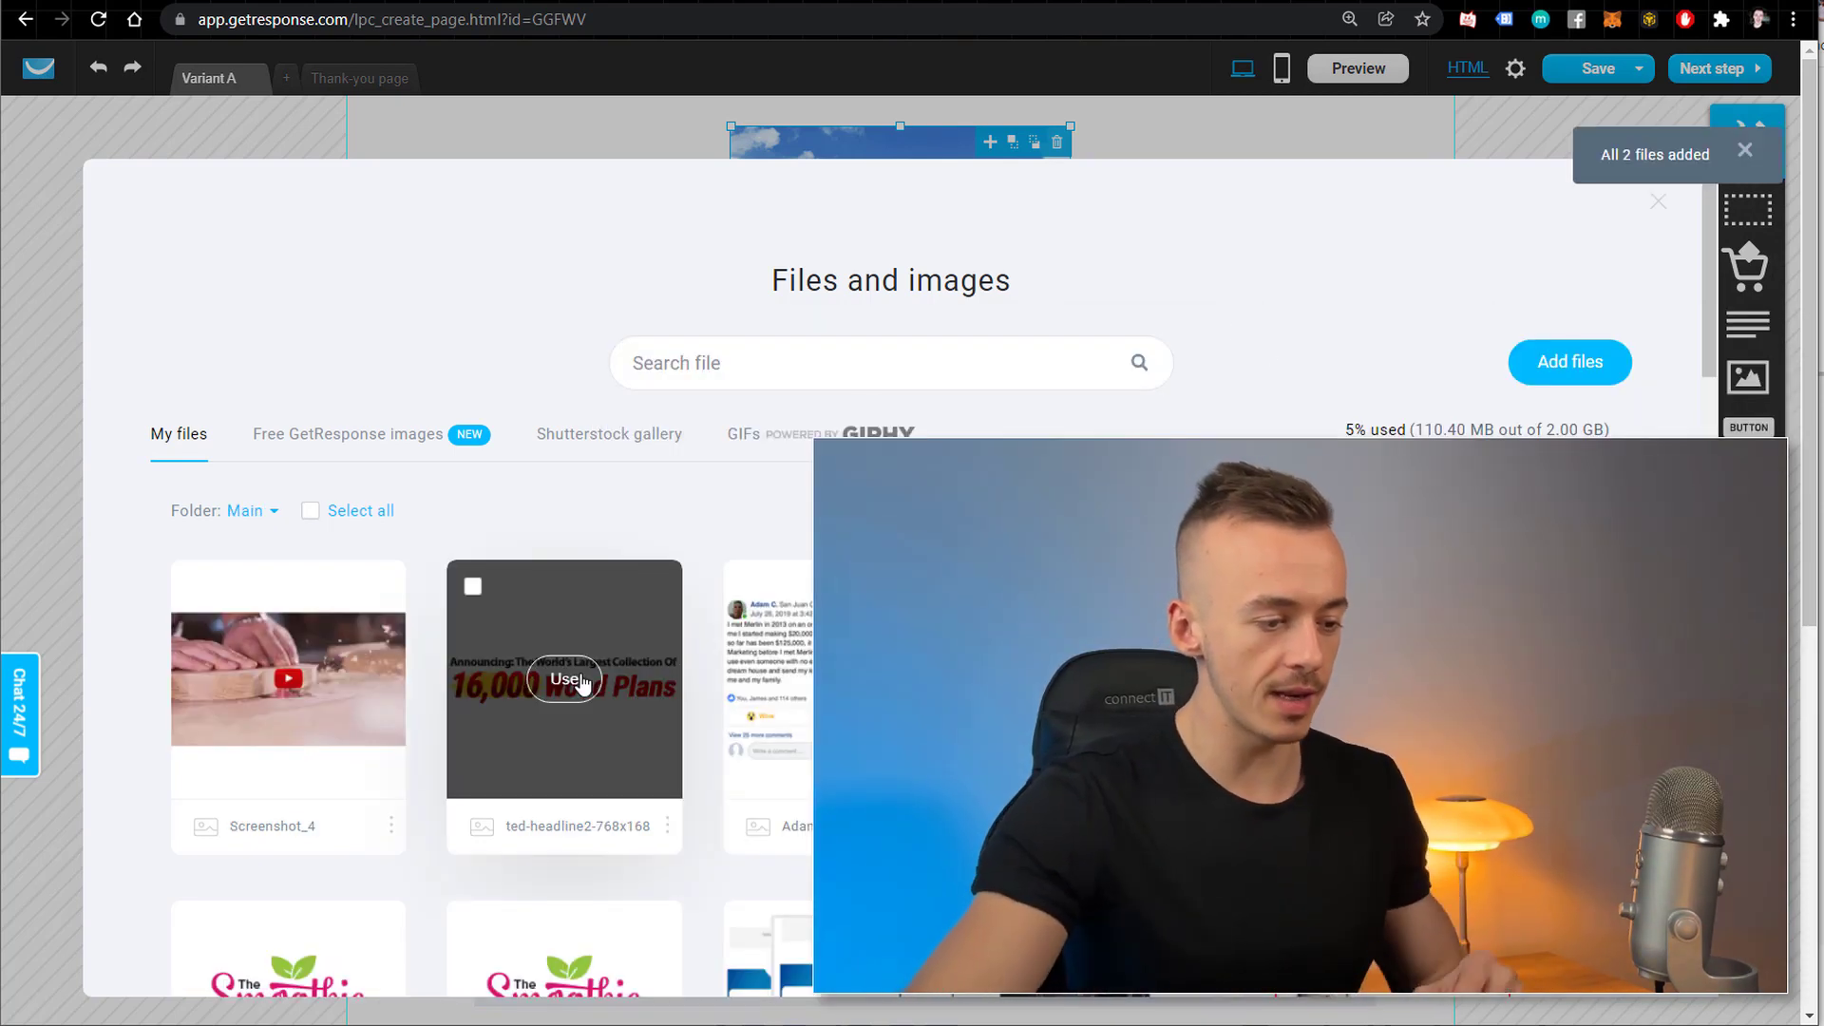
ctrl+scroll(580, 676, up, 5)
ctrl+scroll(581, 684, up, 3)
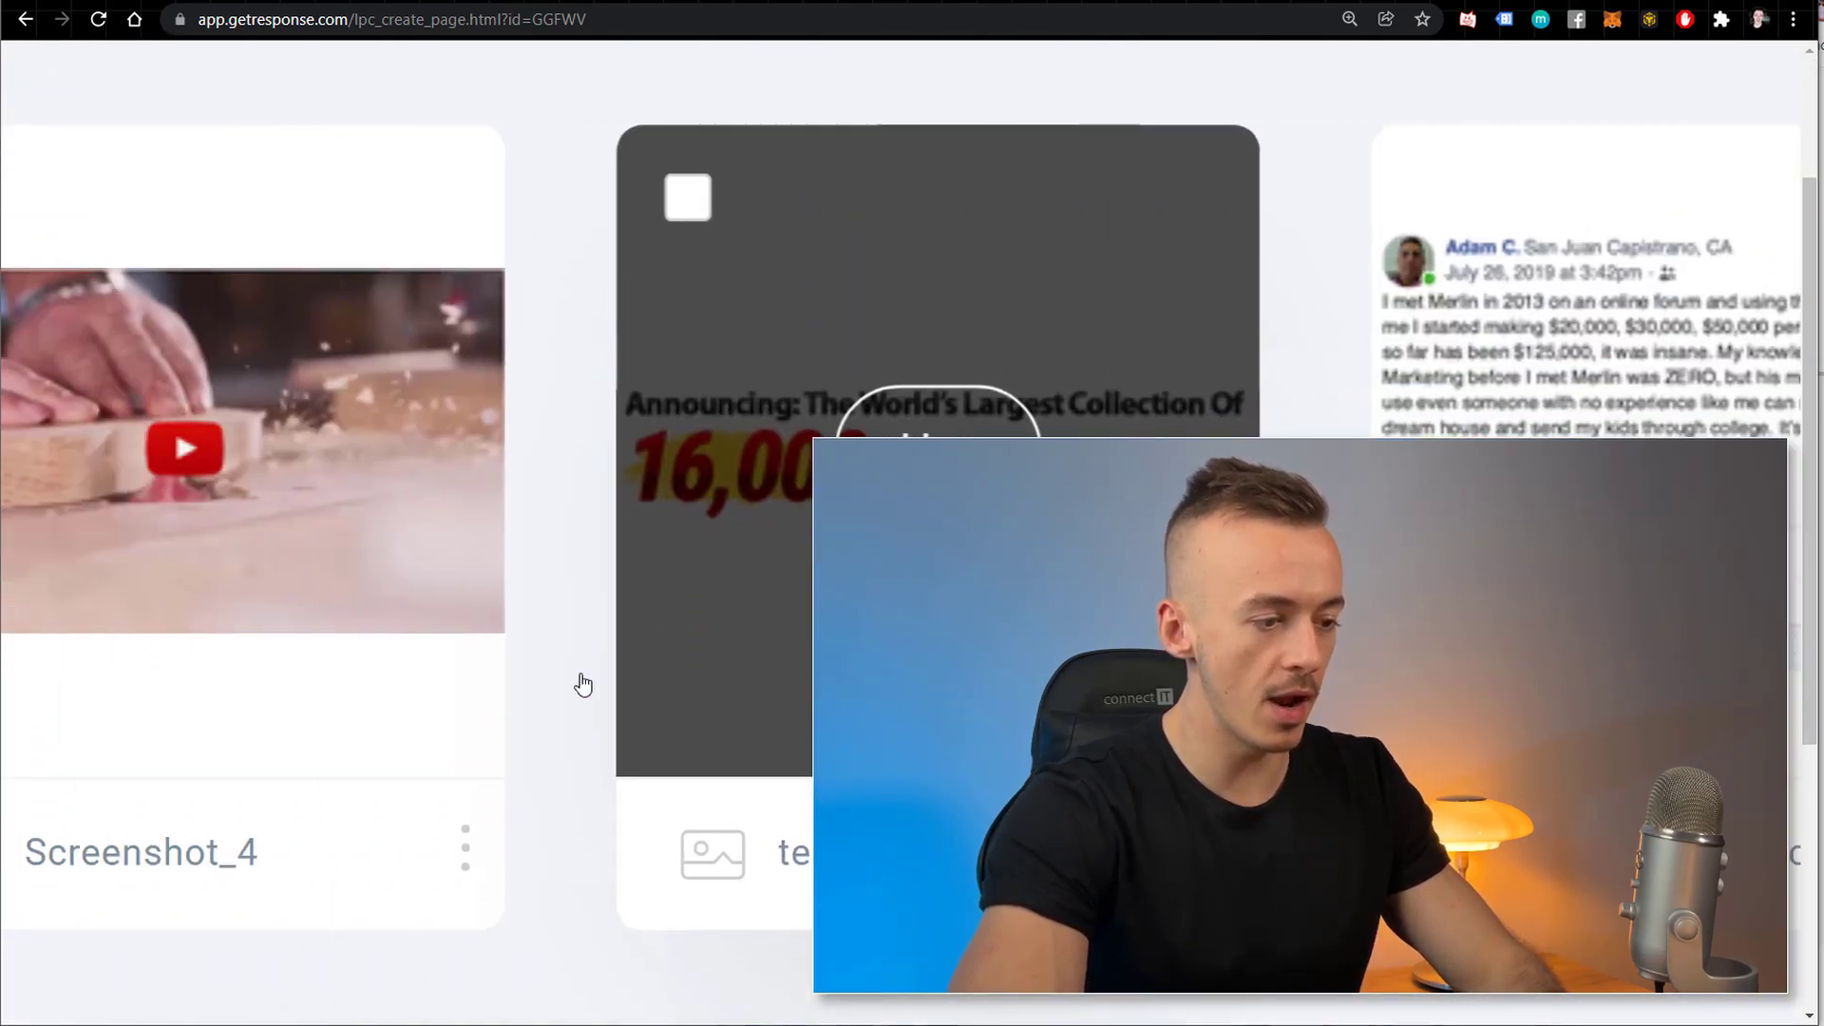
scroll(581, 684, left, 3)
mouse_move(542, 436)
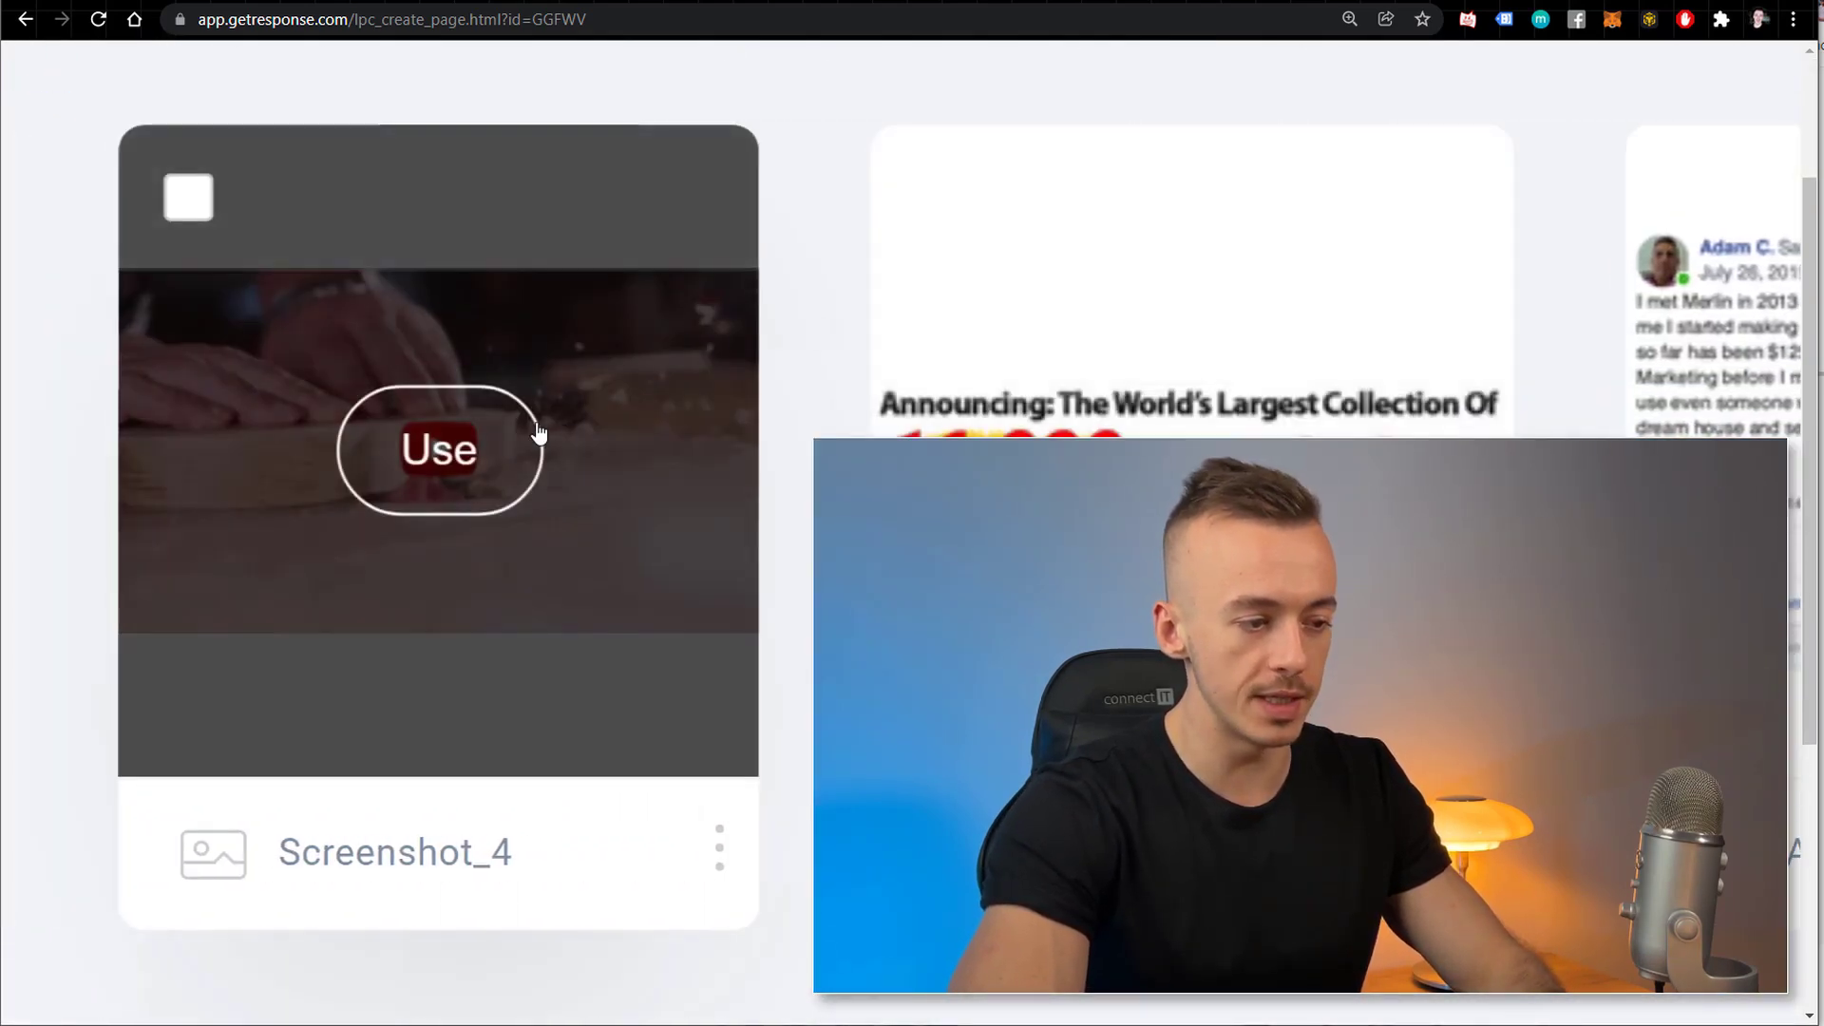
ctrl+scroll(752, 498, down, 5)
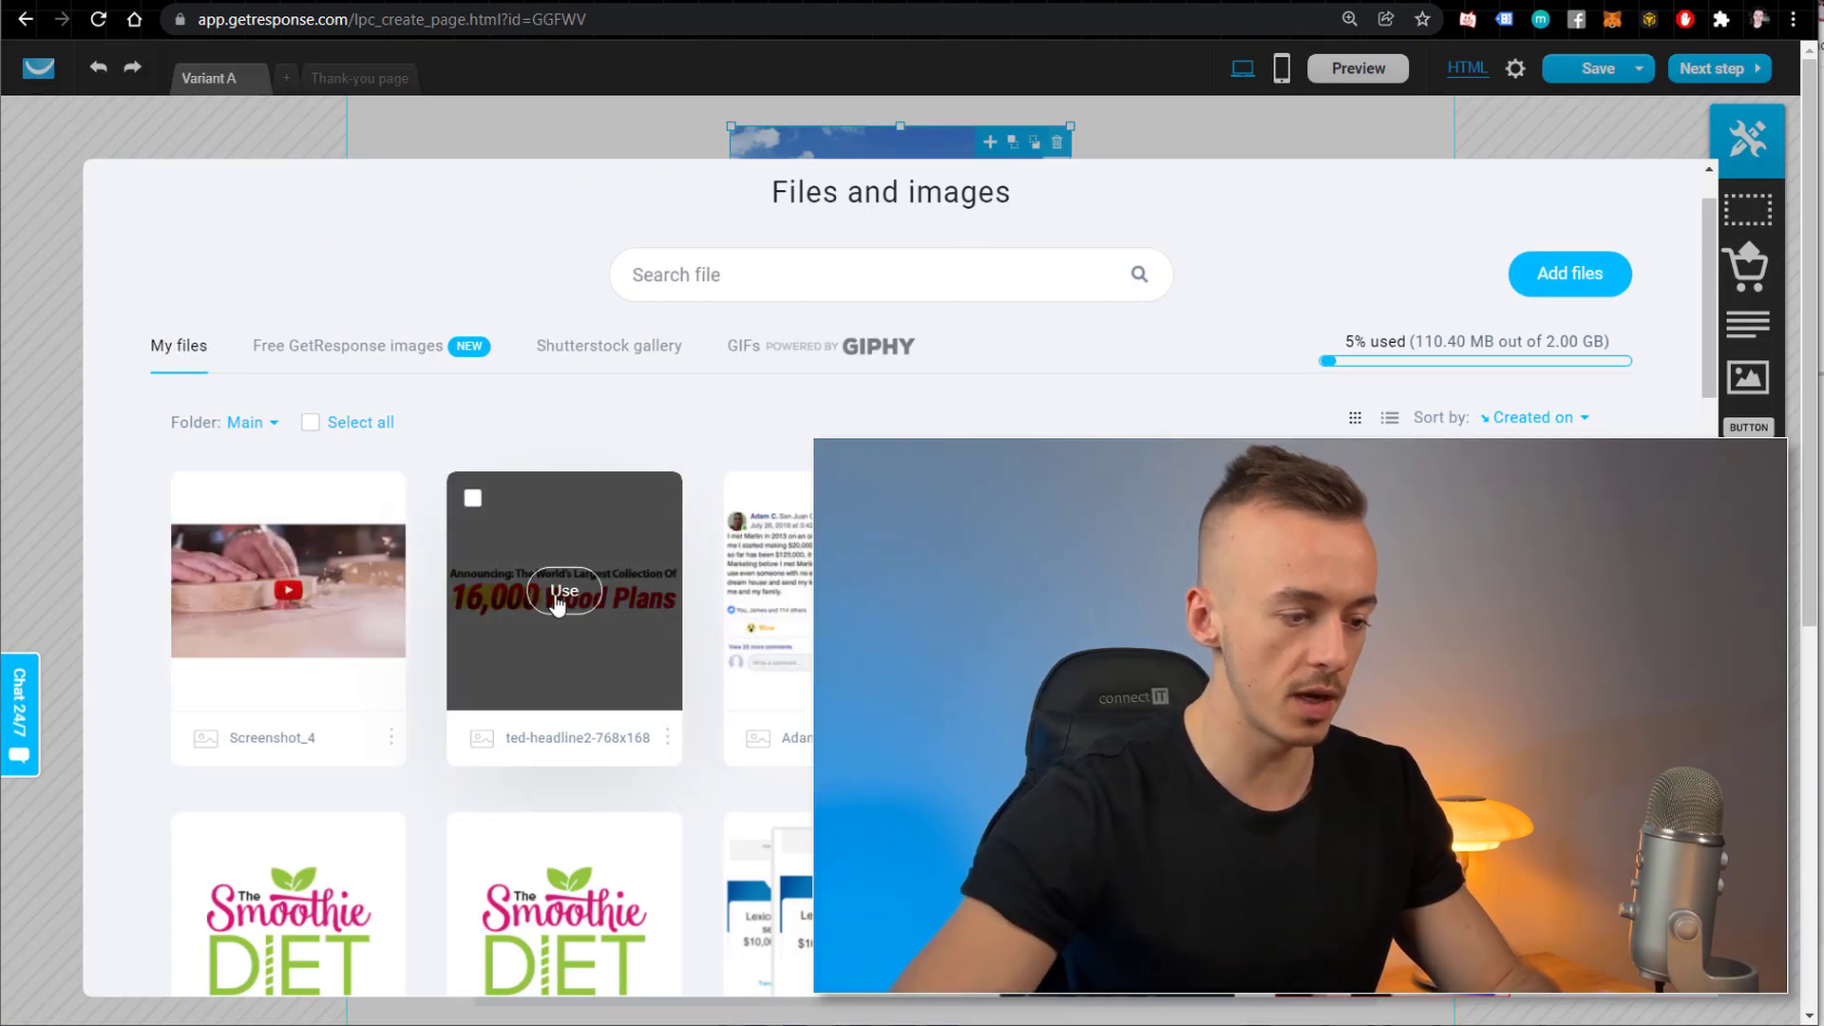
click(556, 604)
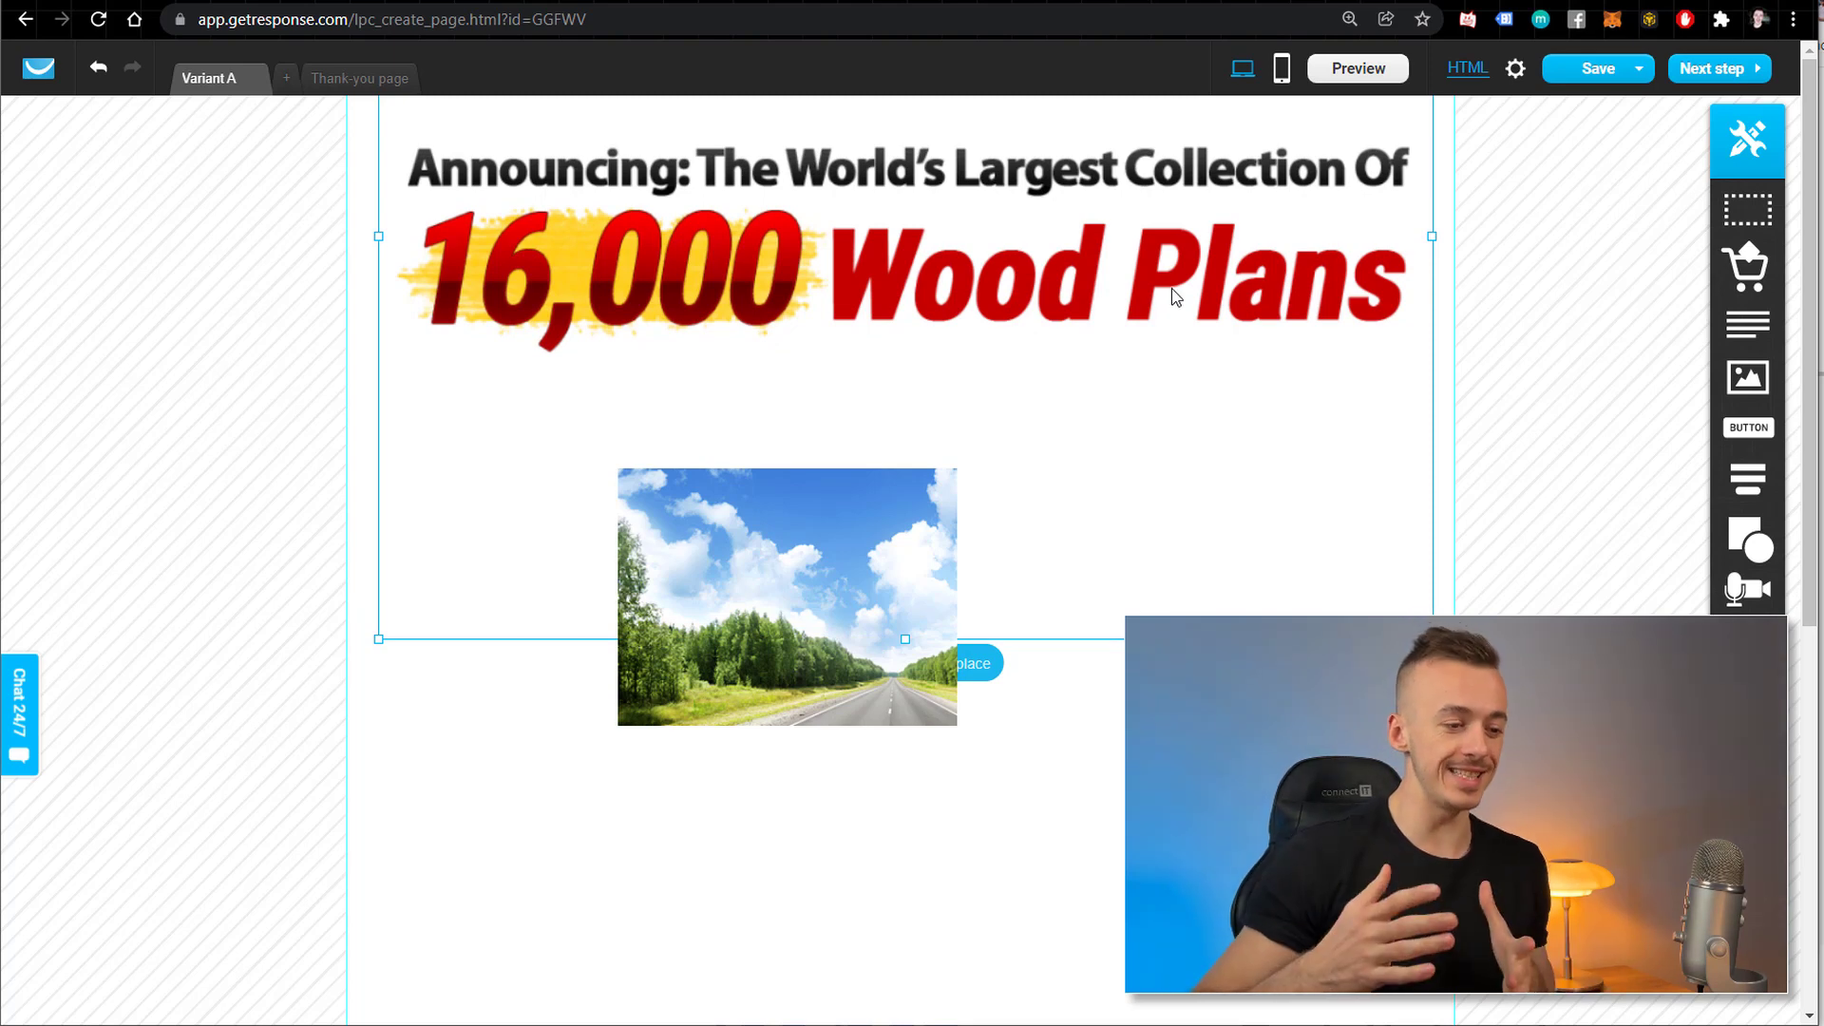
Replace the road placeholder image below the headline with the uploaded Screenshot_4 image.
click(875, 604)
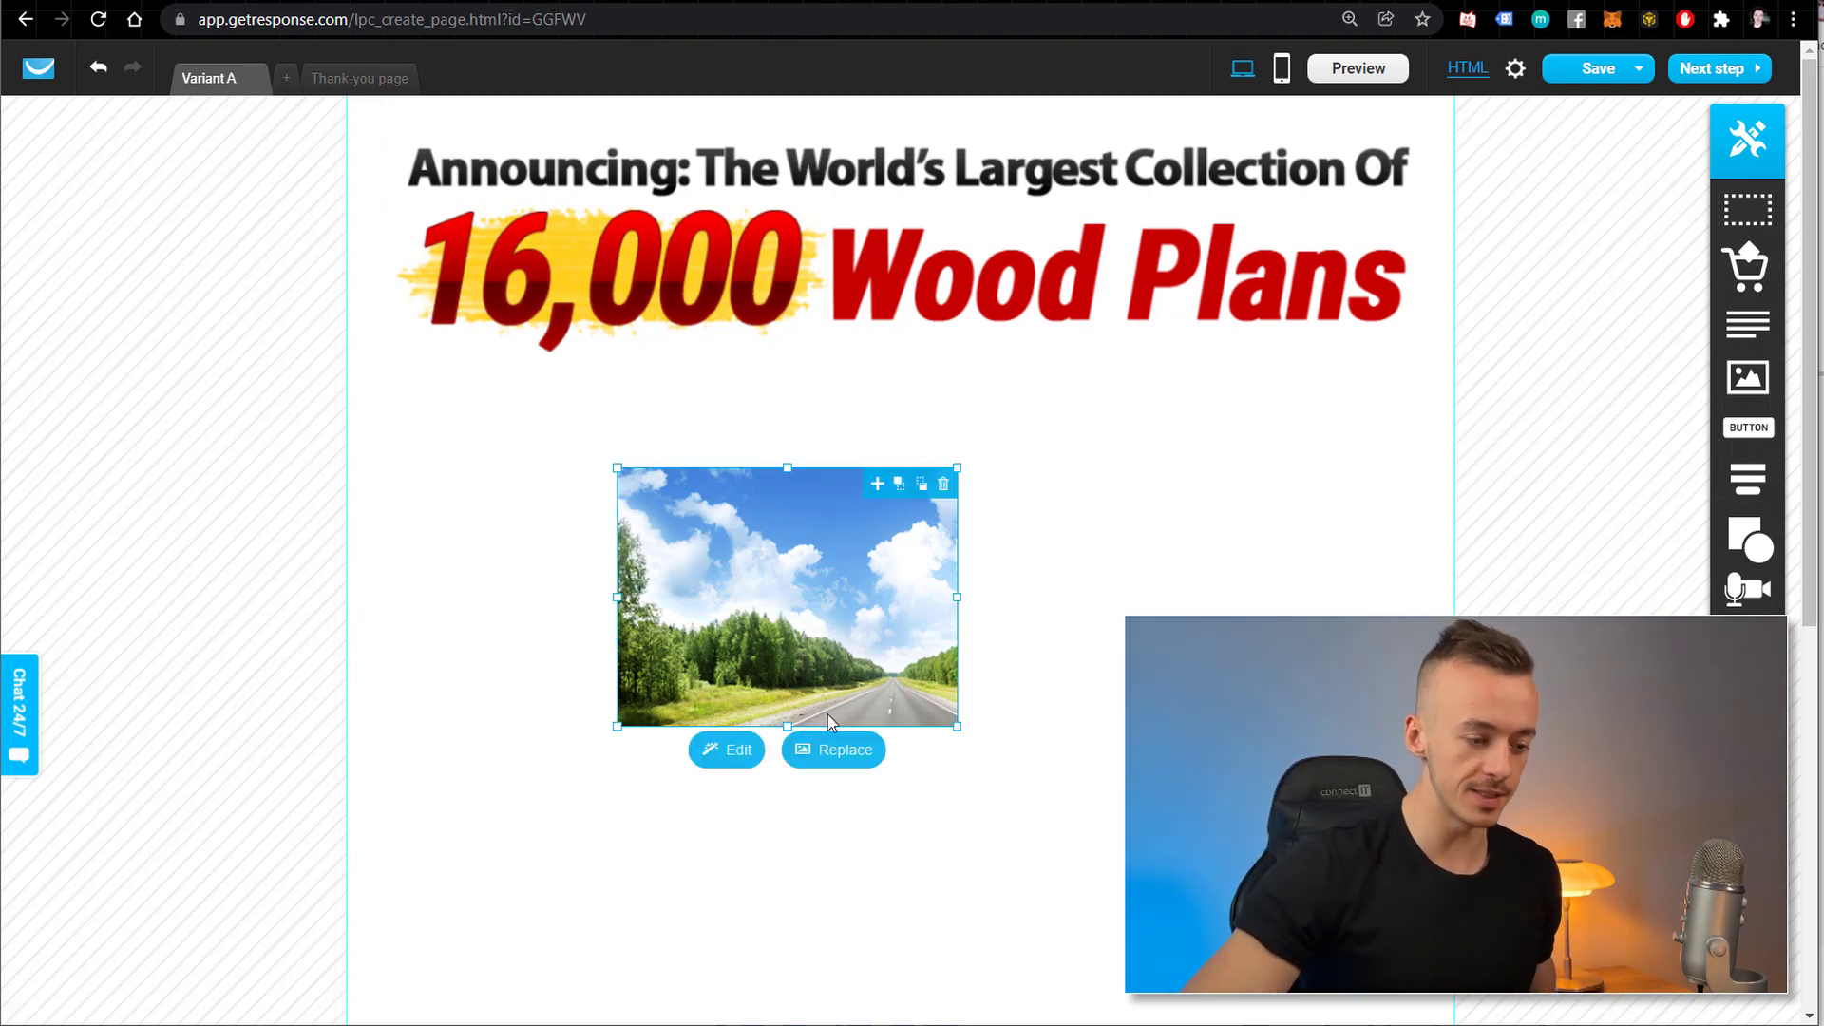
click(834, 750)
click(290, 681)
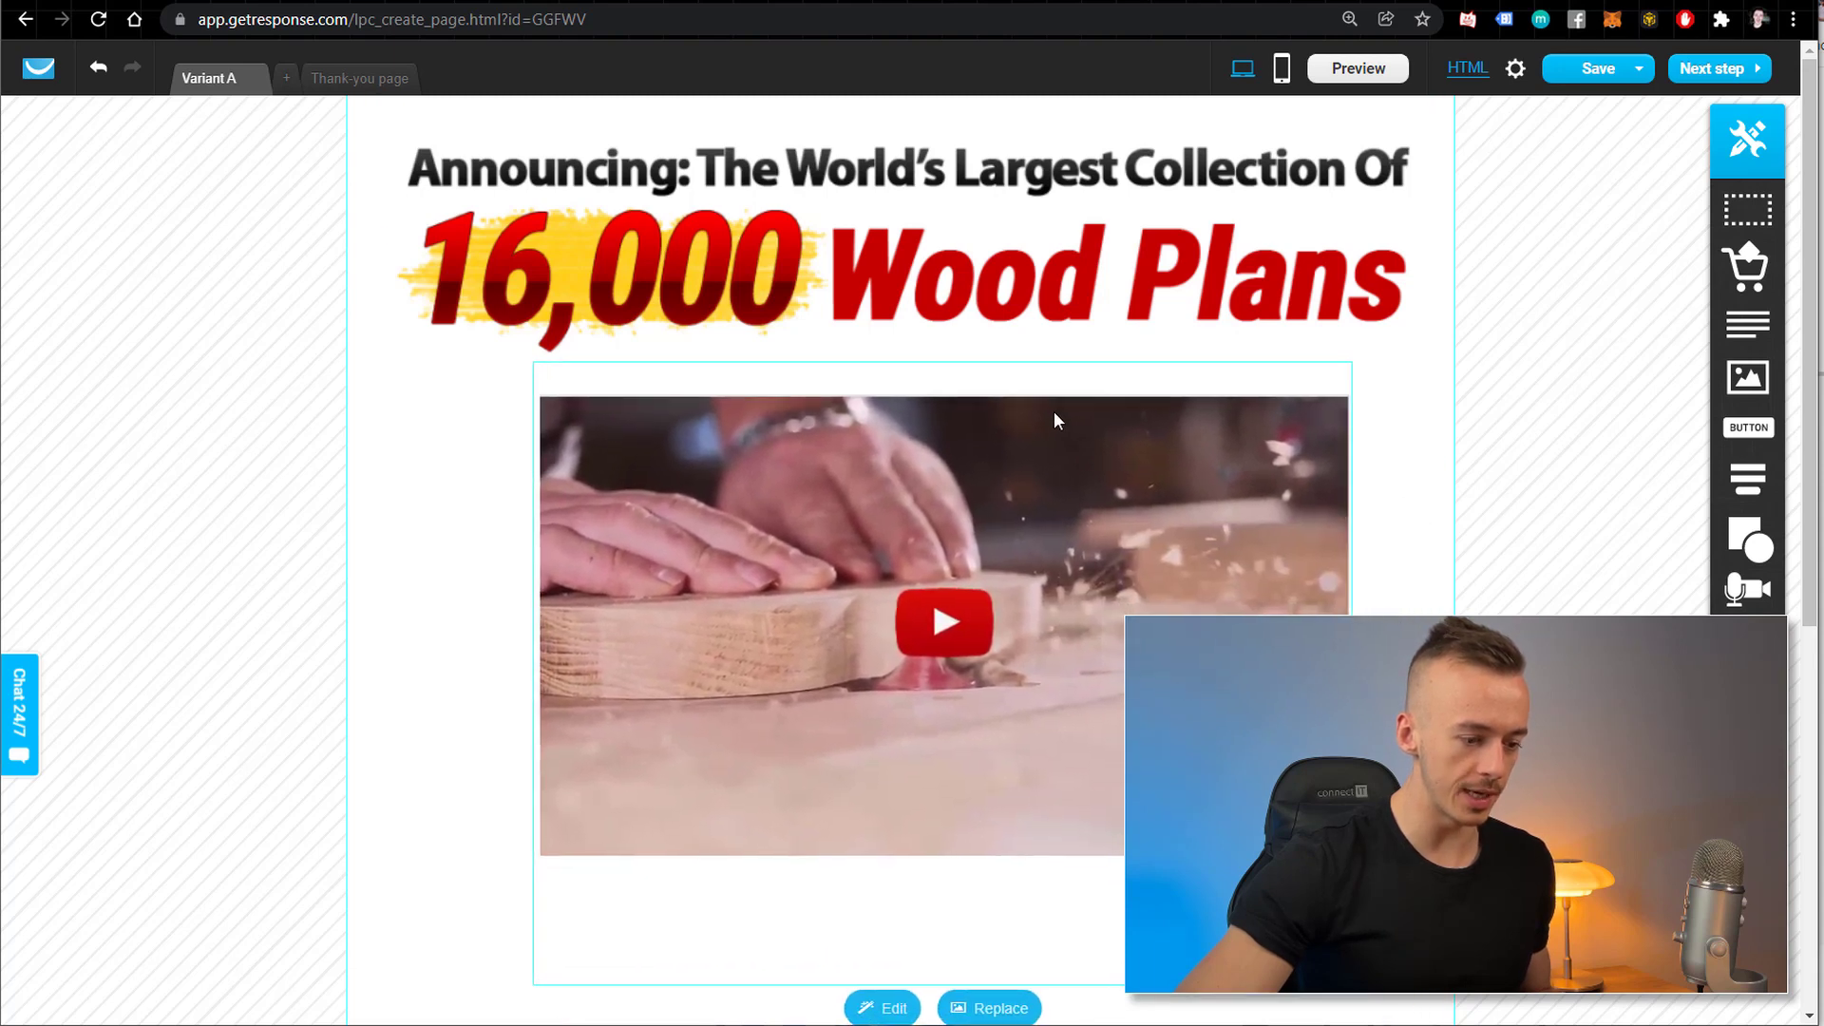
Move the description text and the name and email form up directly beneath the woodworking video image.
scroll(1052, 413, down, 4)
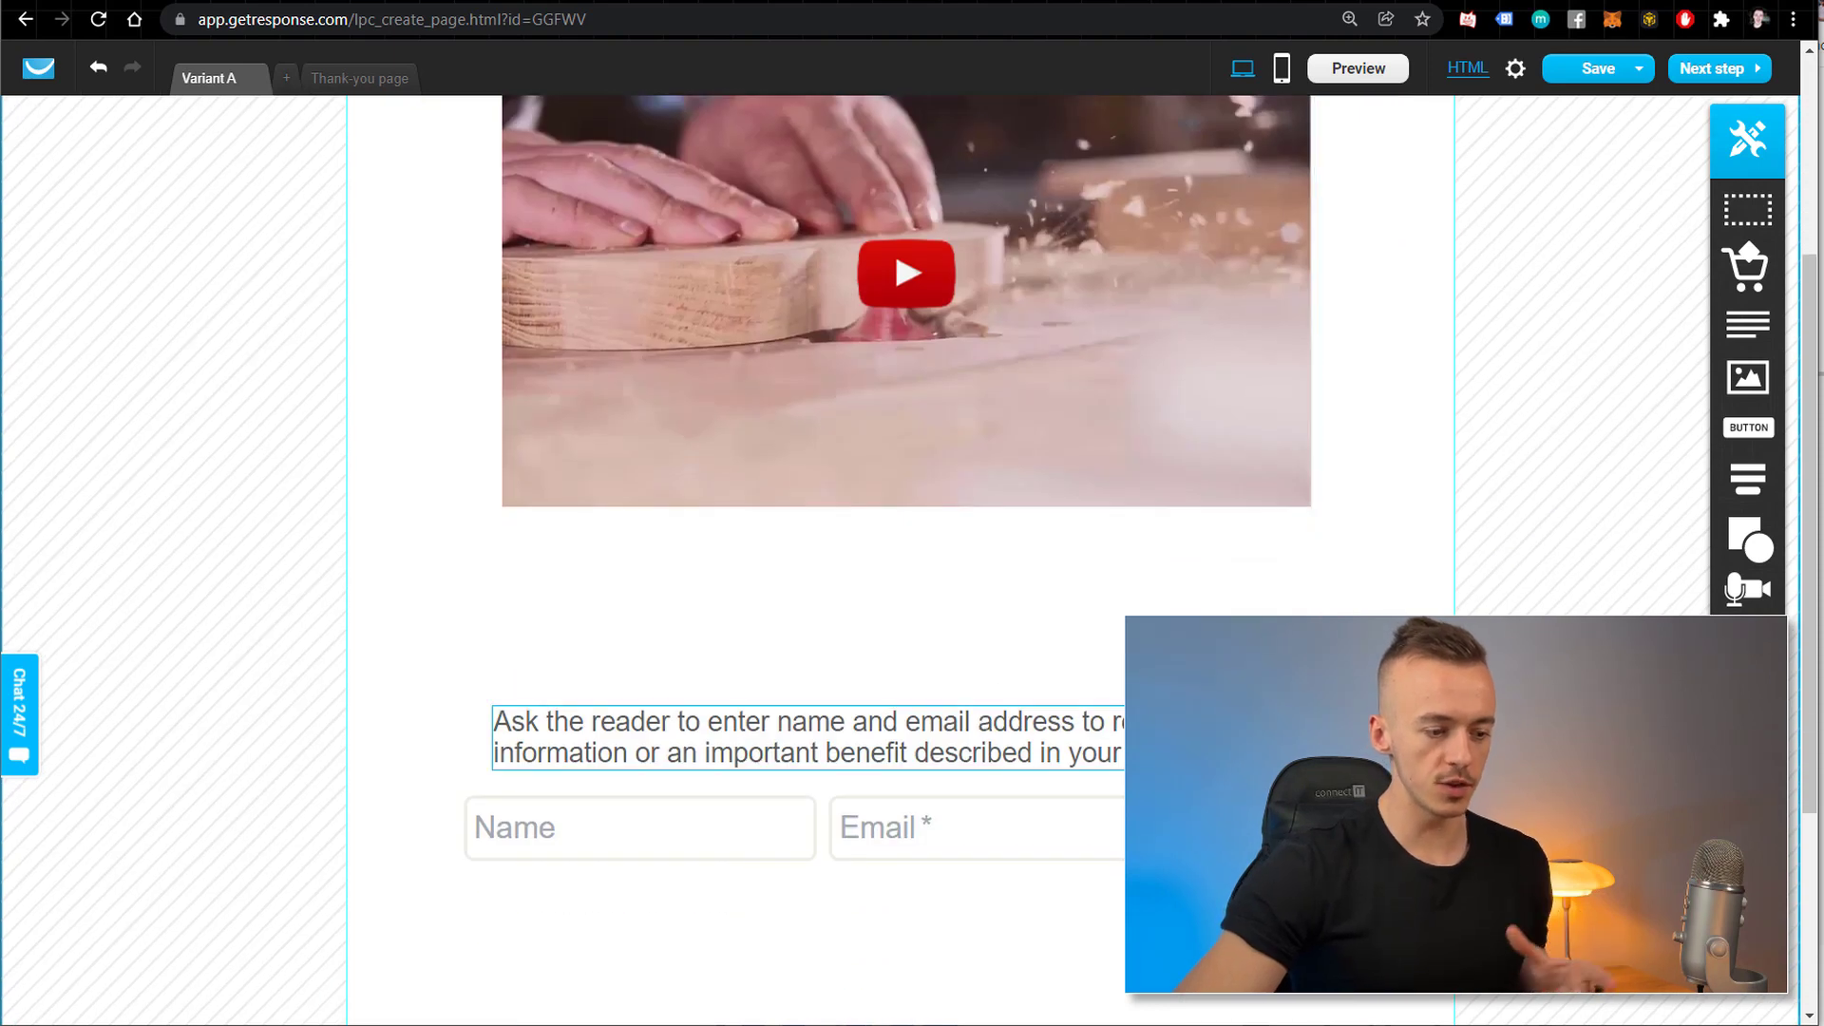
drag(990, 728, 994, 559)
drag(950, 827, 950, 671)
click(1105, 576)
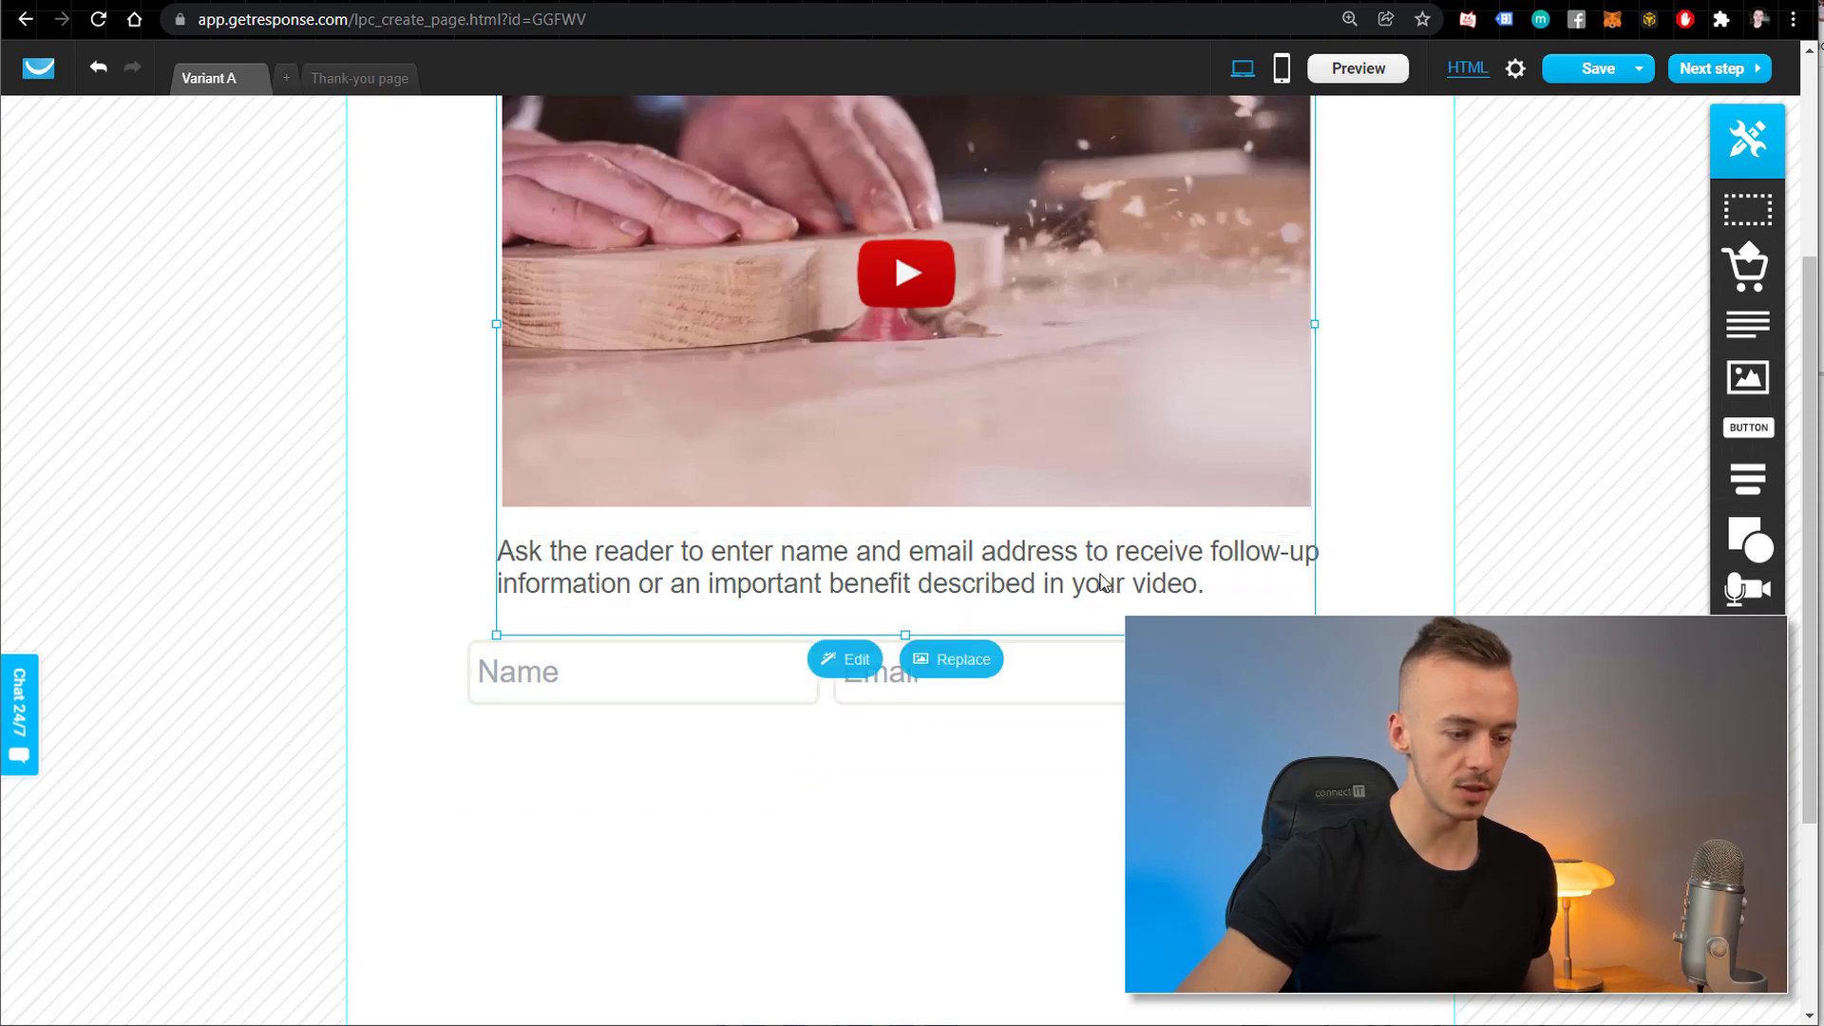
Replace the description below the video image with the bold, centred line "Enter your best email below to get instant access:".
click(1387, 557)
click(1314, 558)
click(1325, 556)
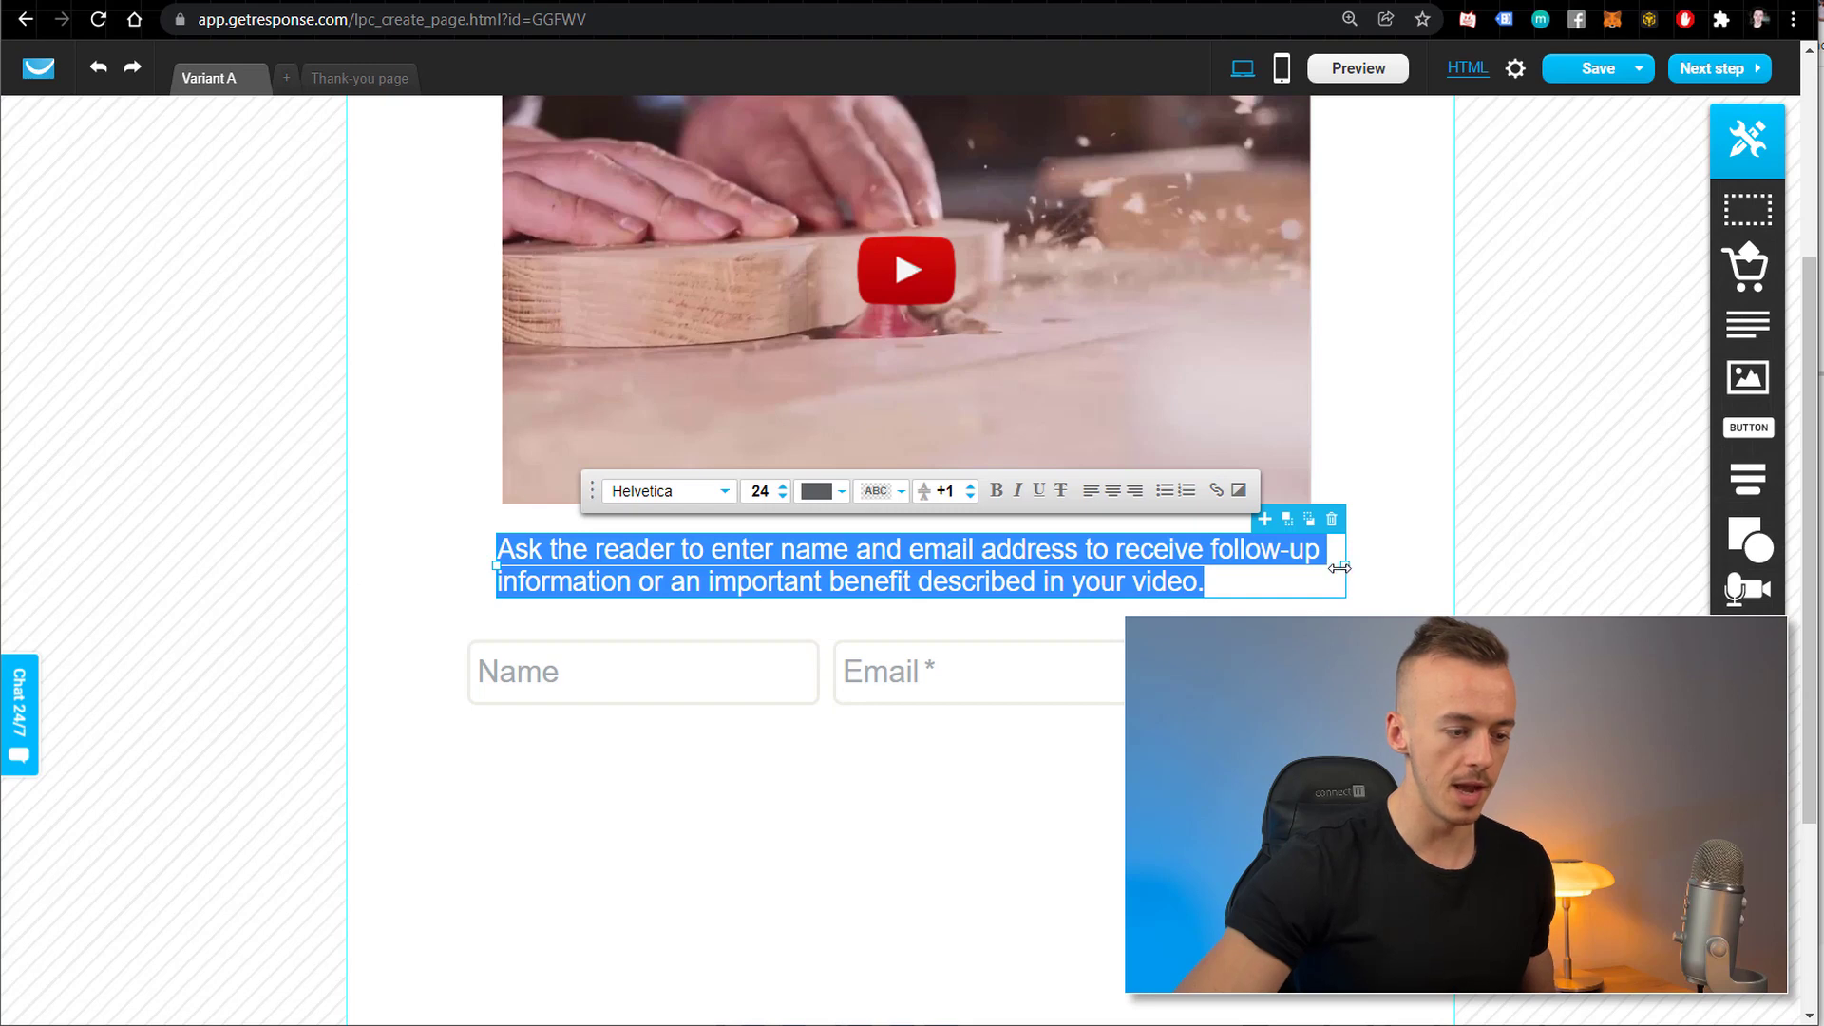
key(ctrl+z)
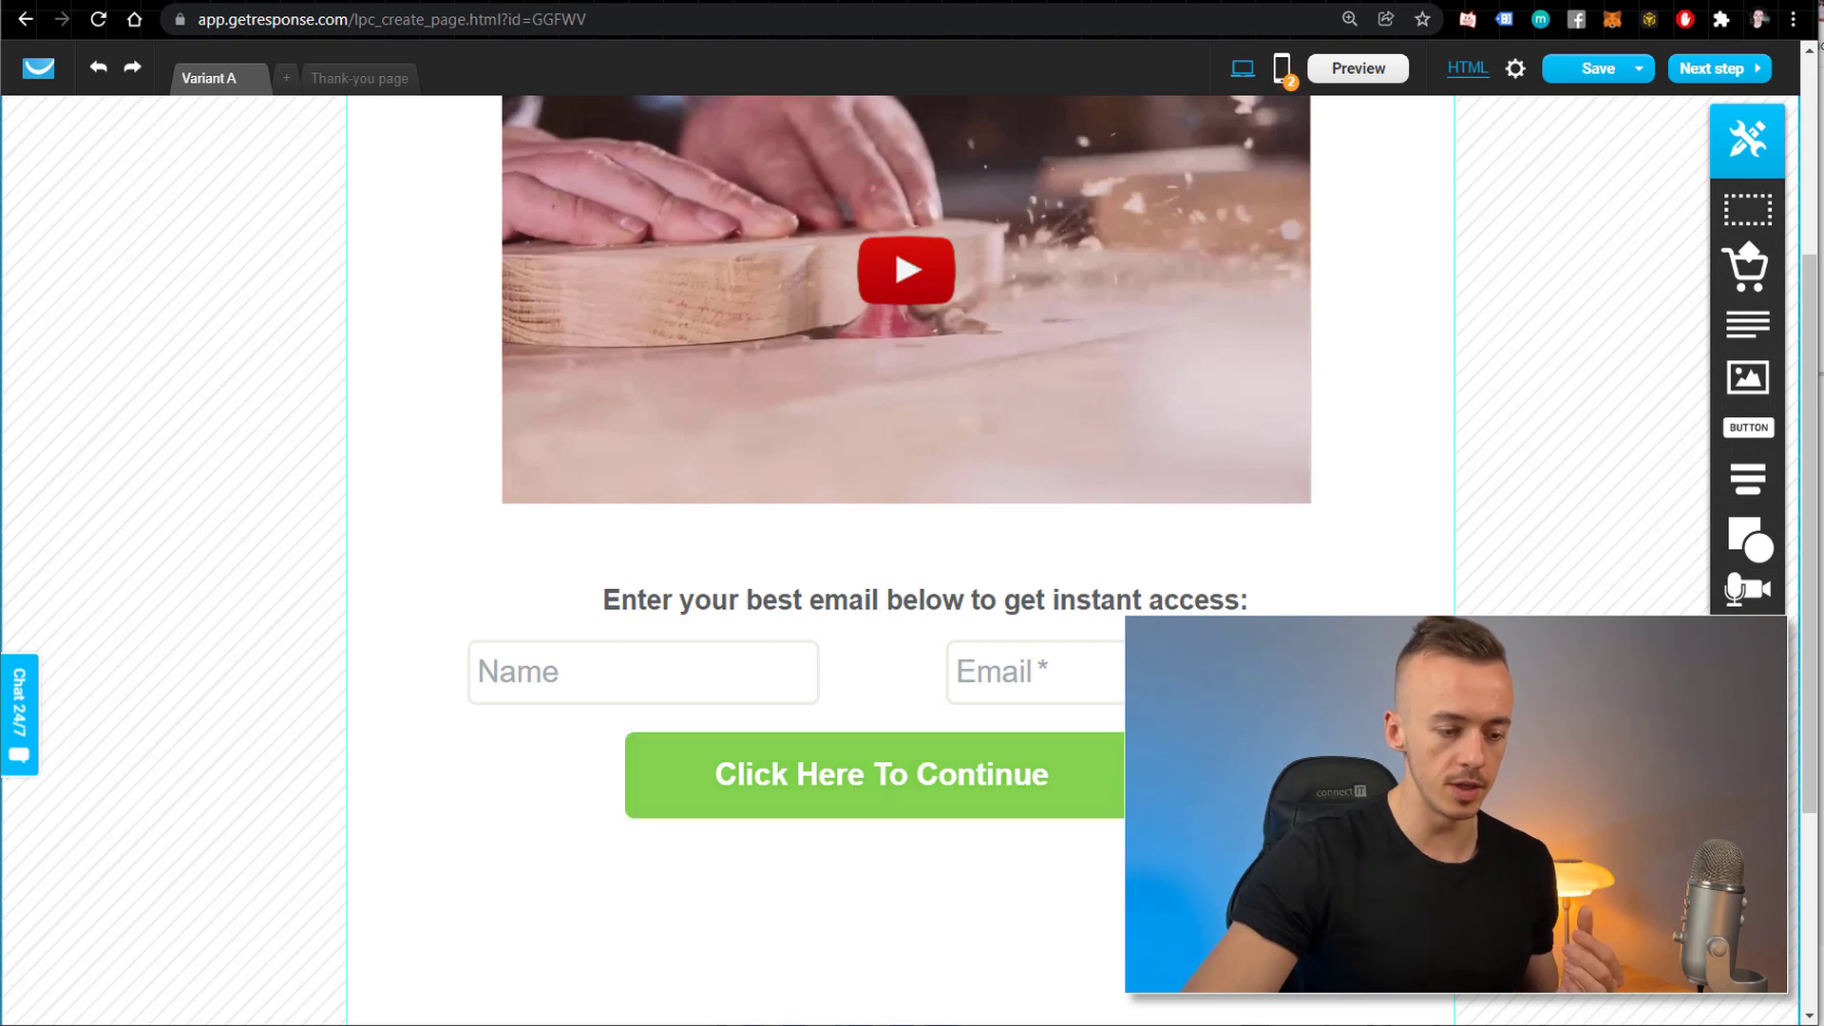
Place the green Click Here To Continue button just below the name and email fields and enlarge it to about 497 pixels wide.
drag(1117, 805, 1076, 738)
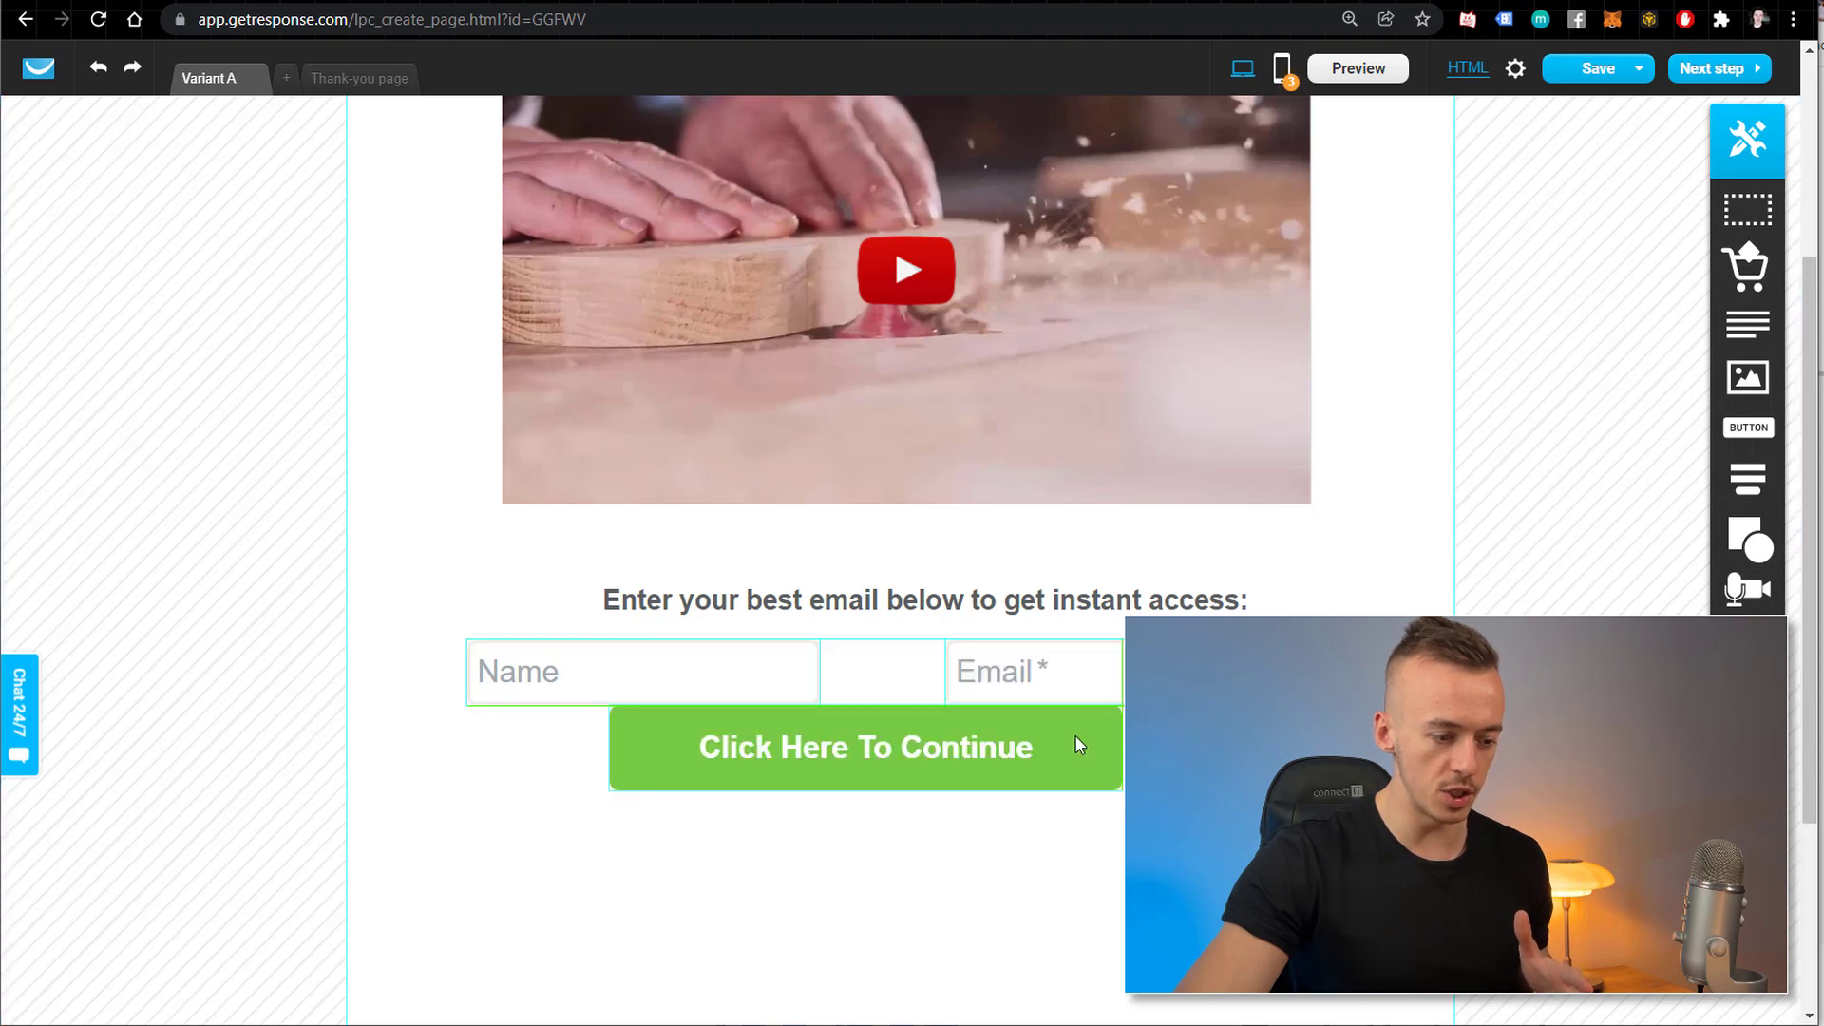
drag(866, 798, 866, 850)
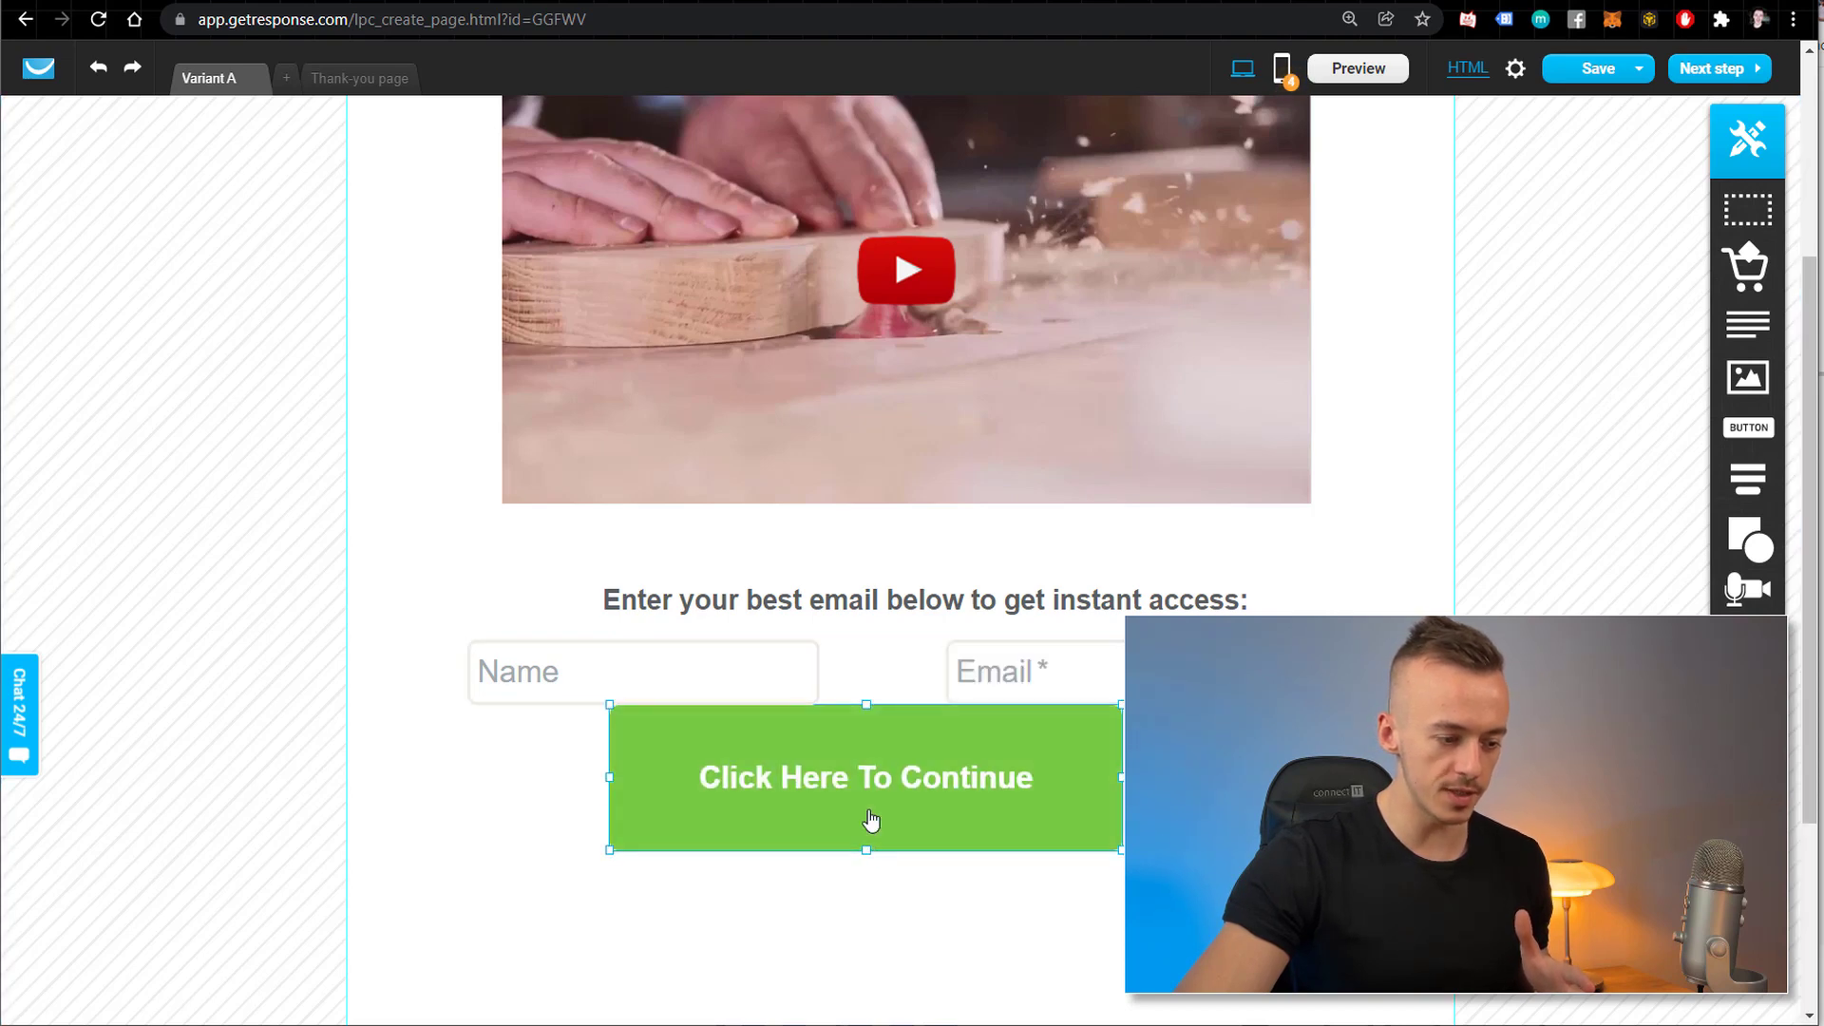
drag(866, 704, 866, 753)
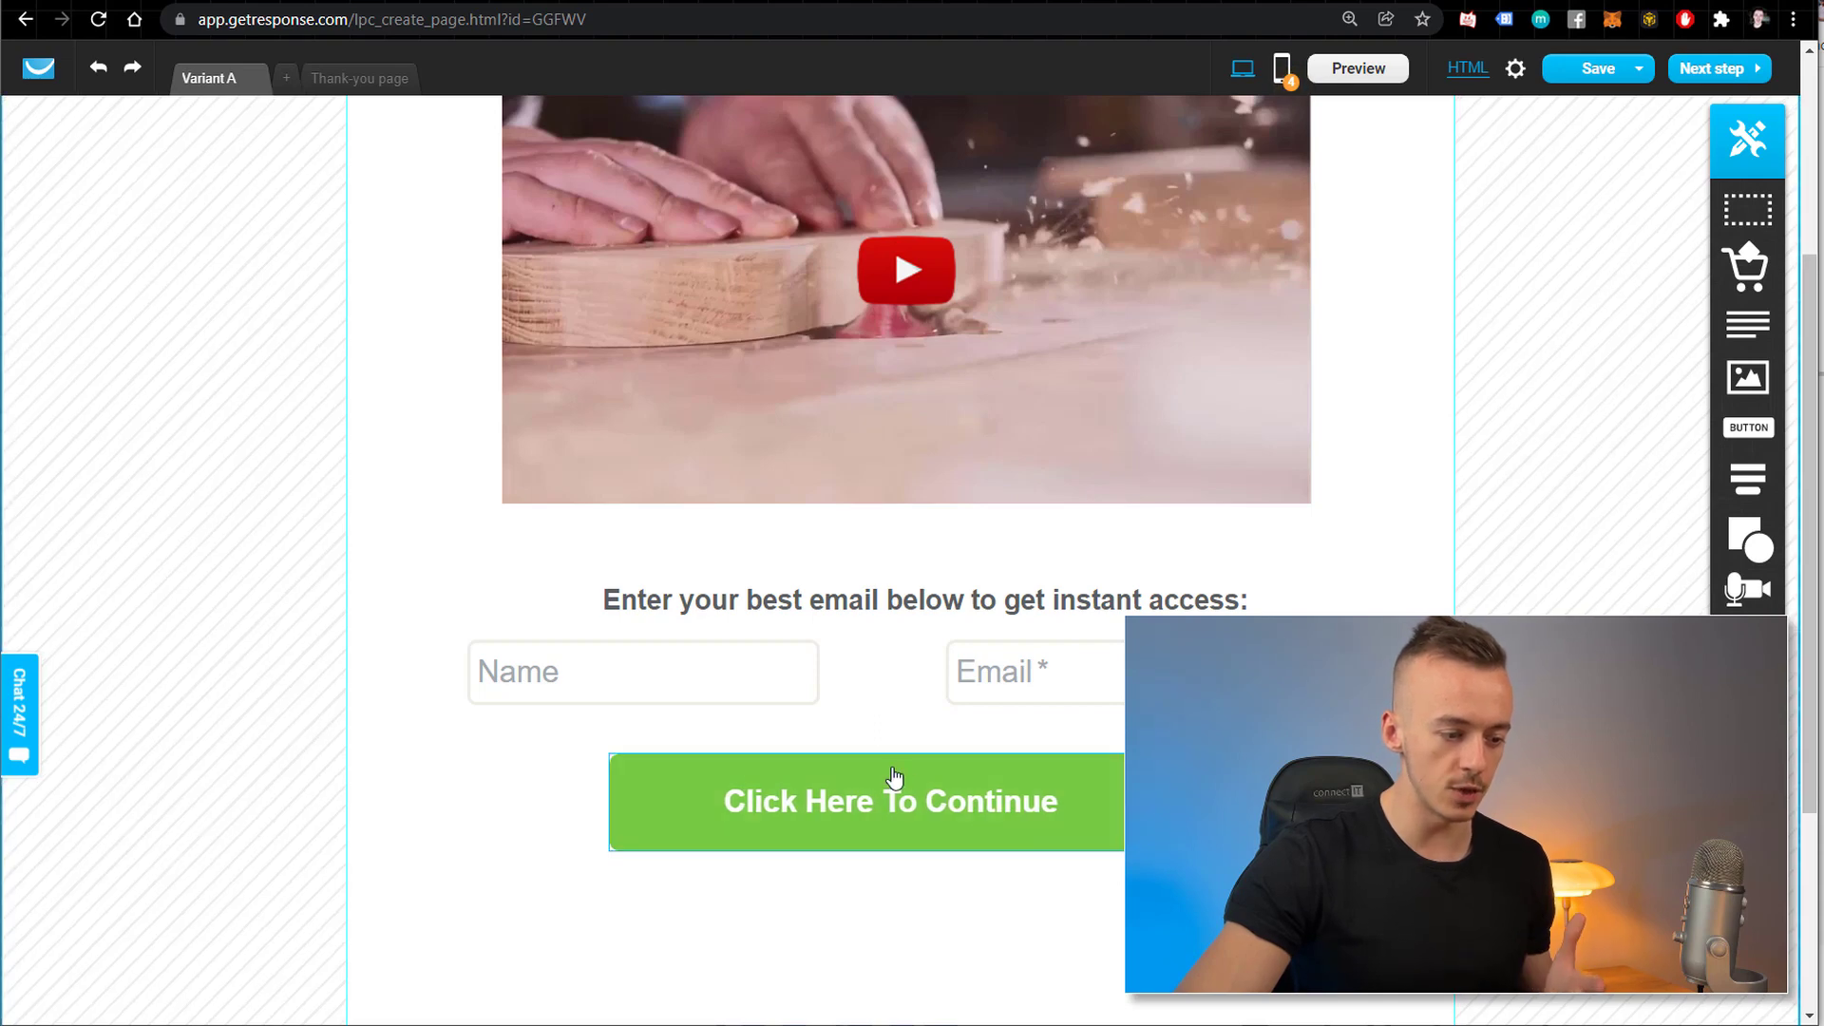
drag(889, 756, 888, 738)
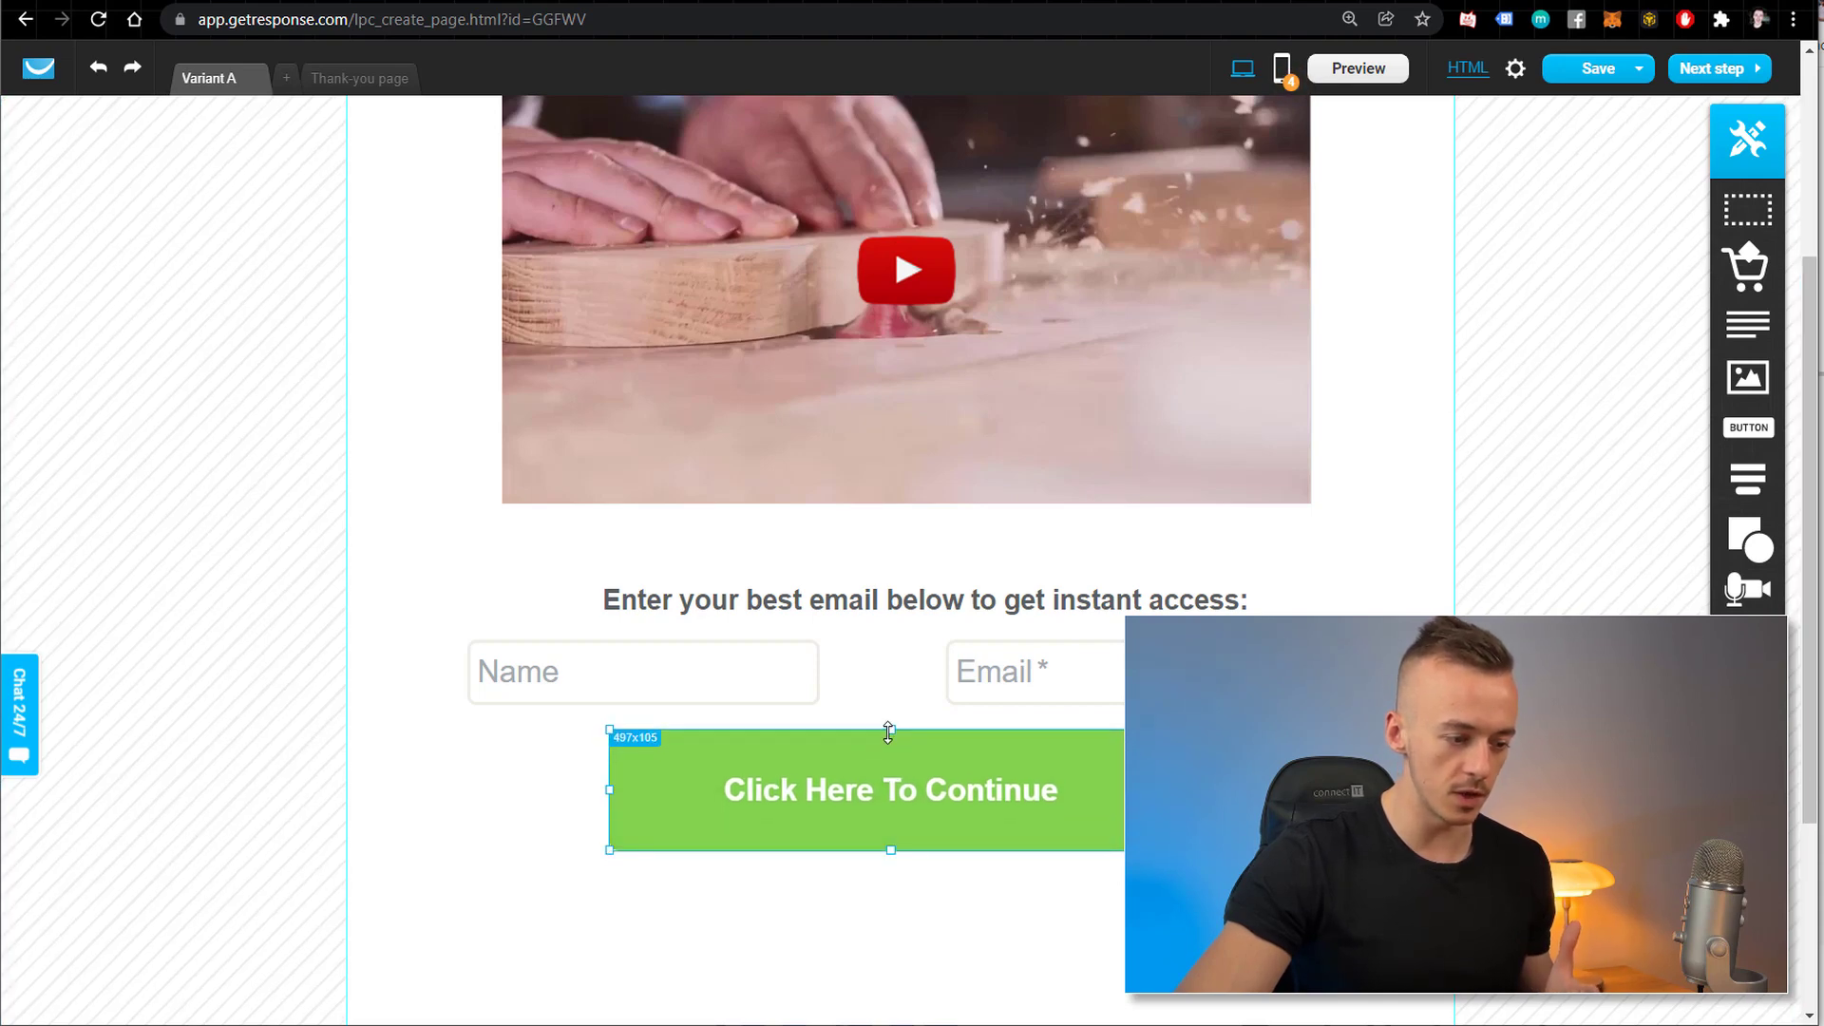
Set the font size of the Click Here To Continue button text to 35.
double_click(895, 793)
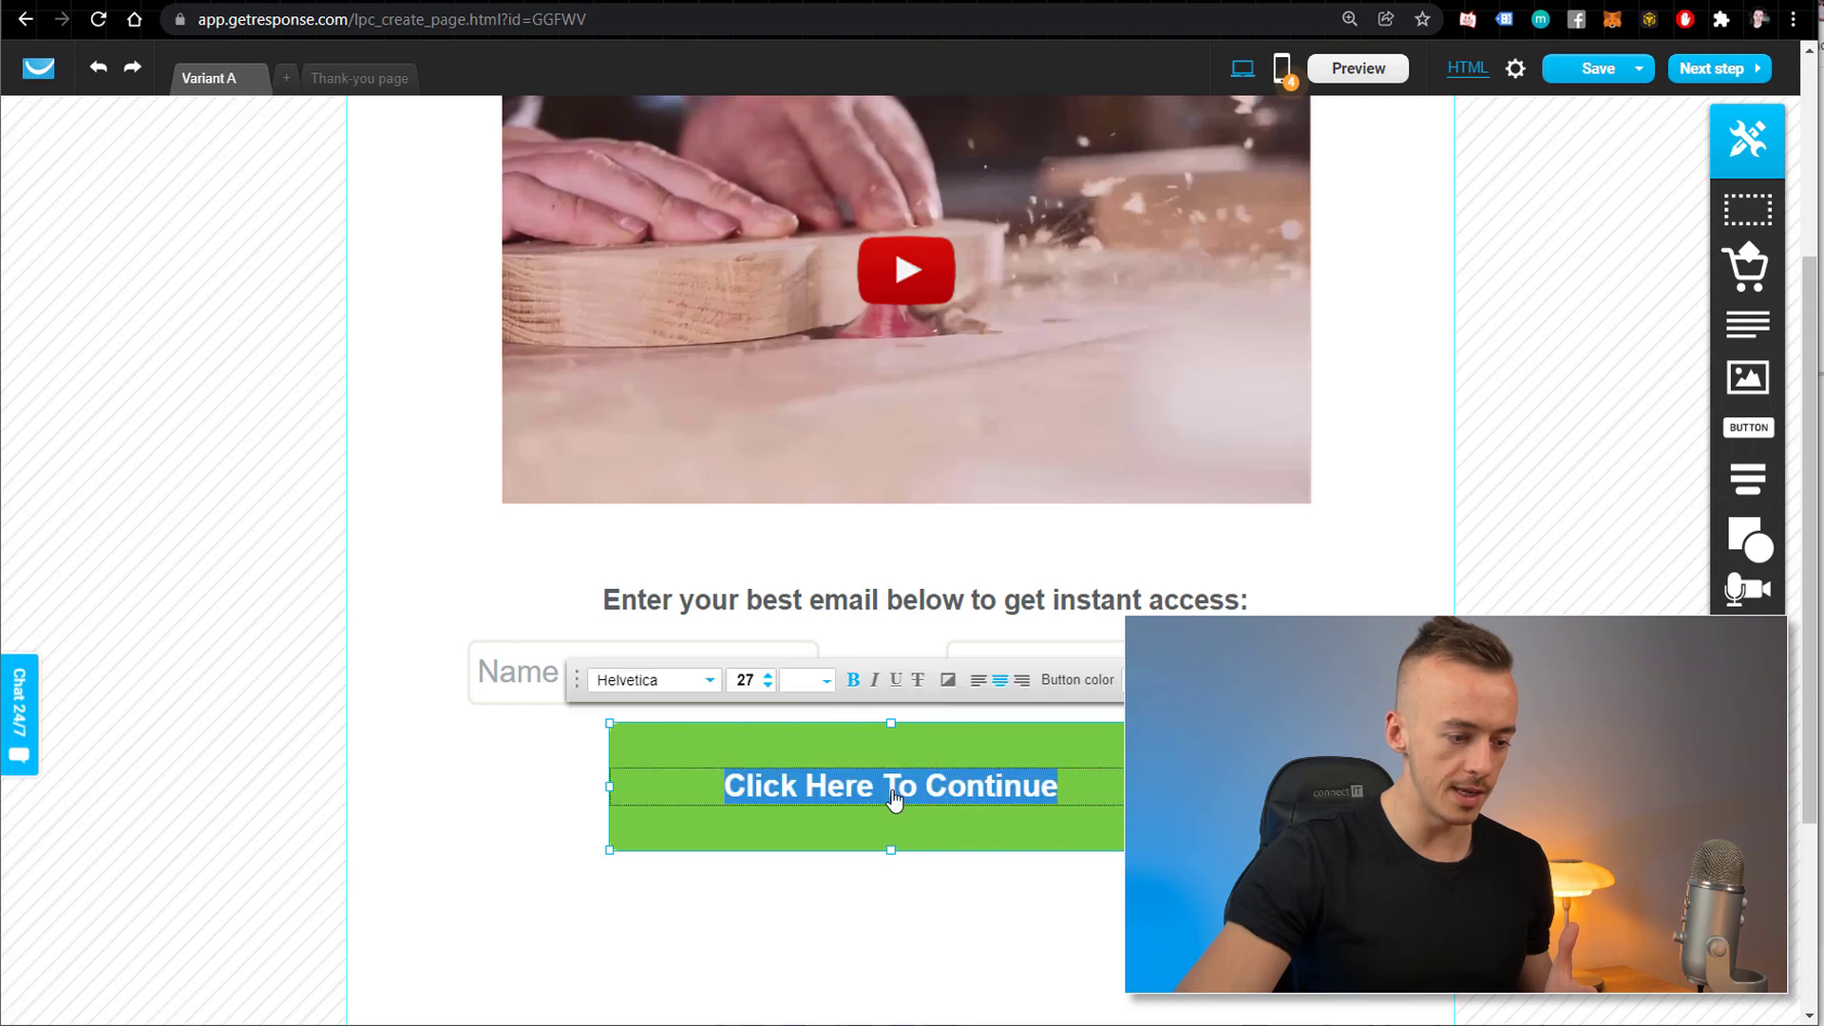
click(752, 677)
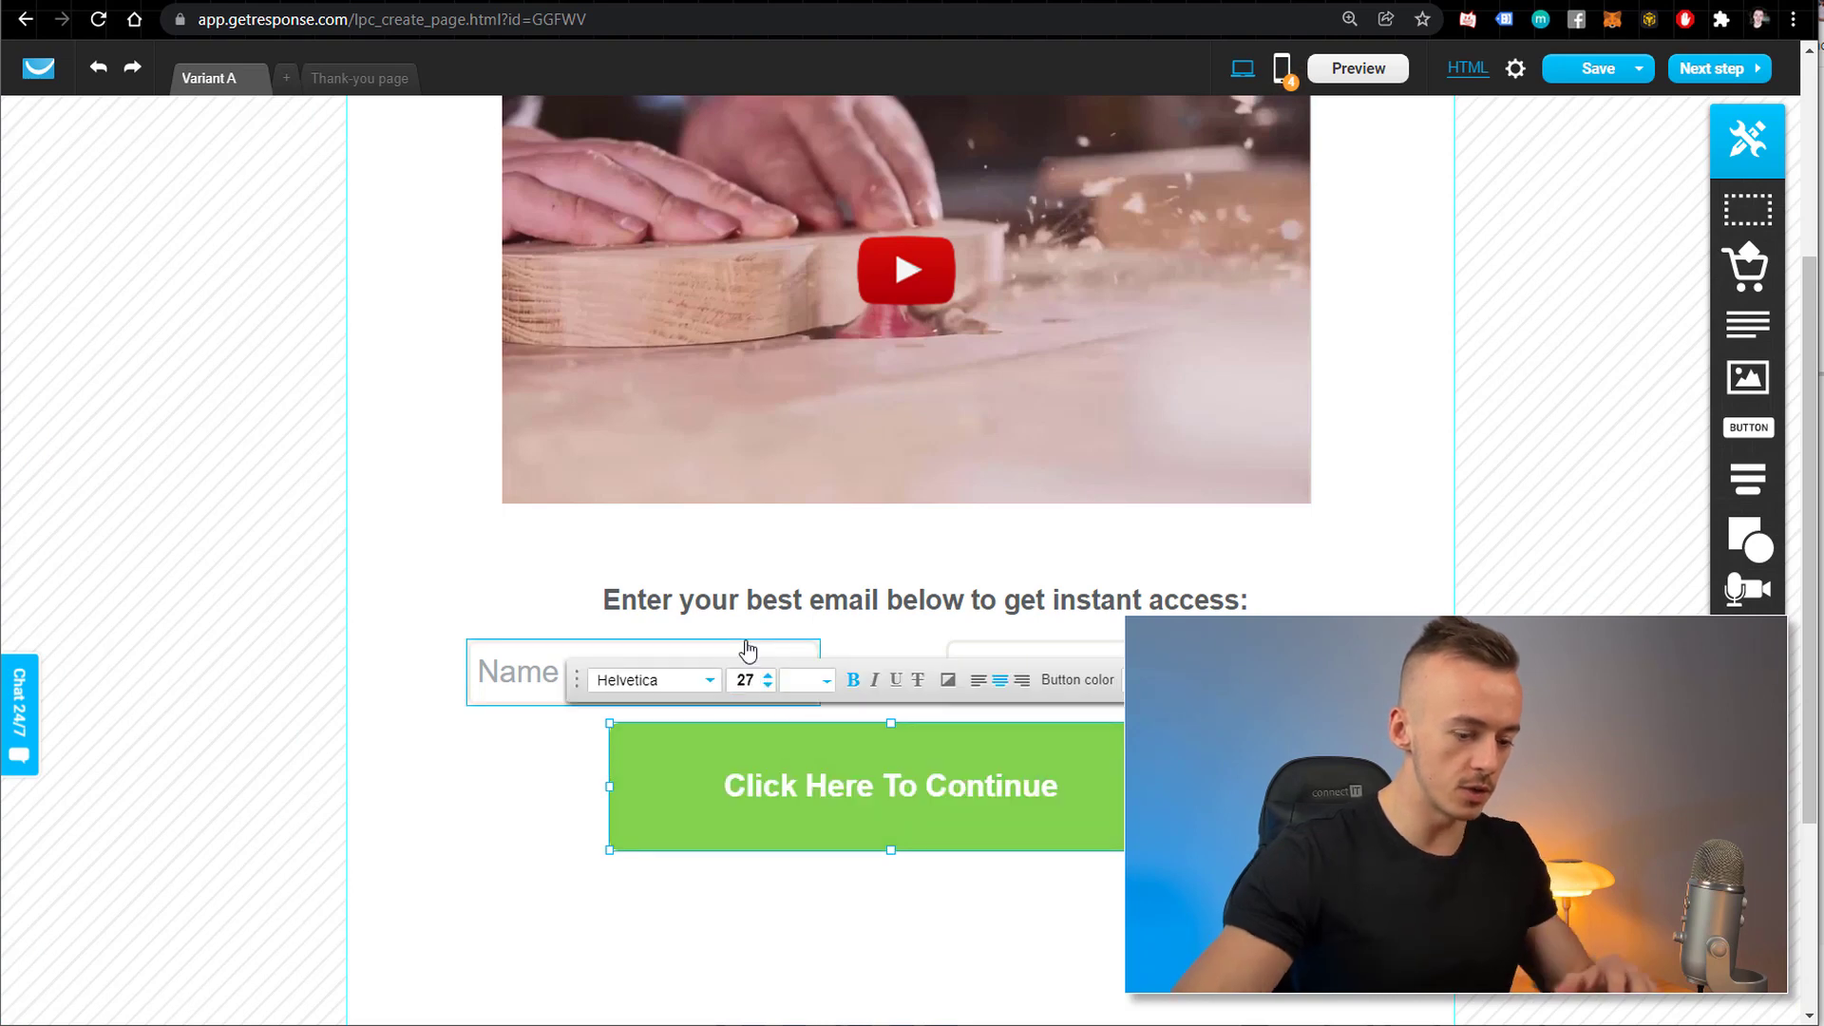
text(35)
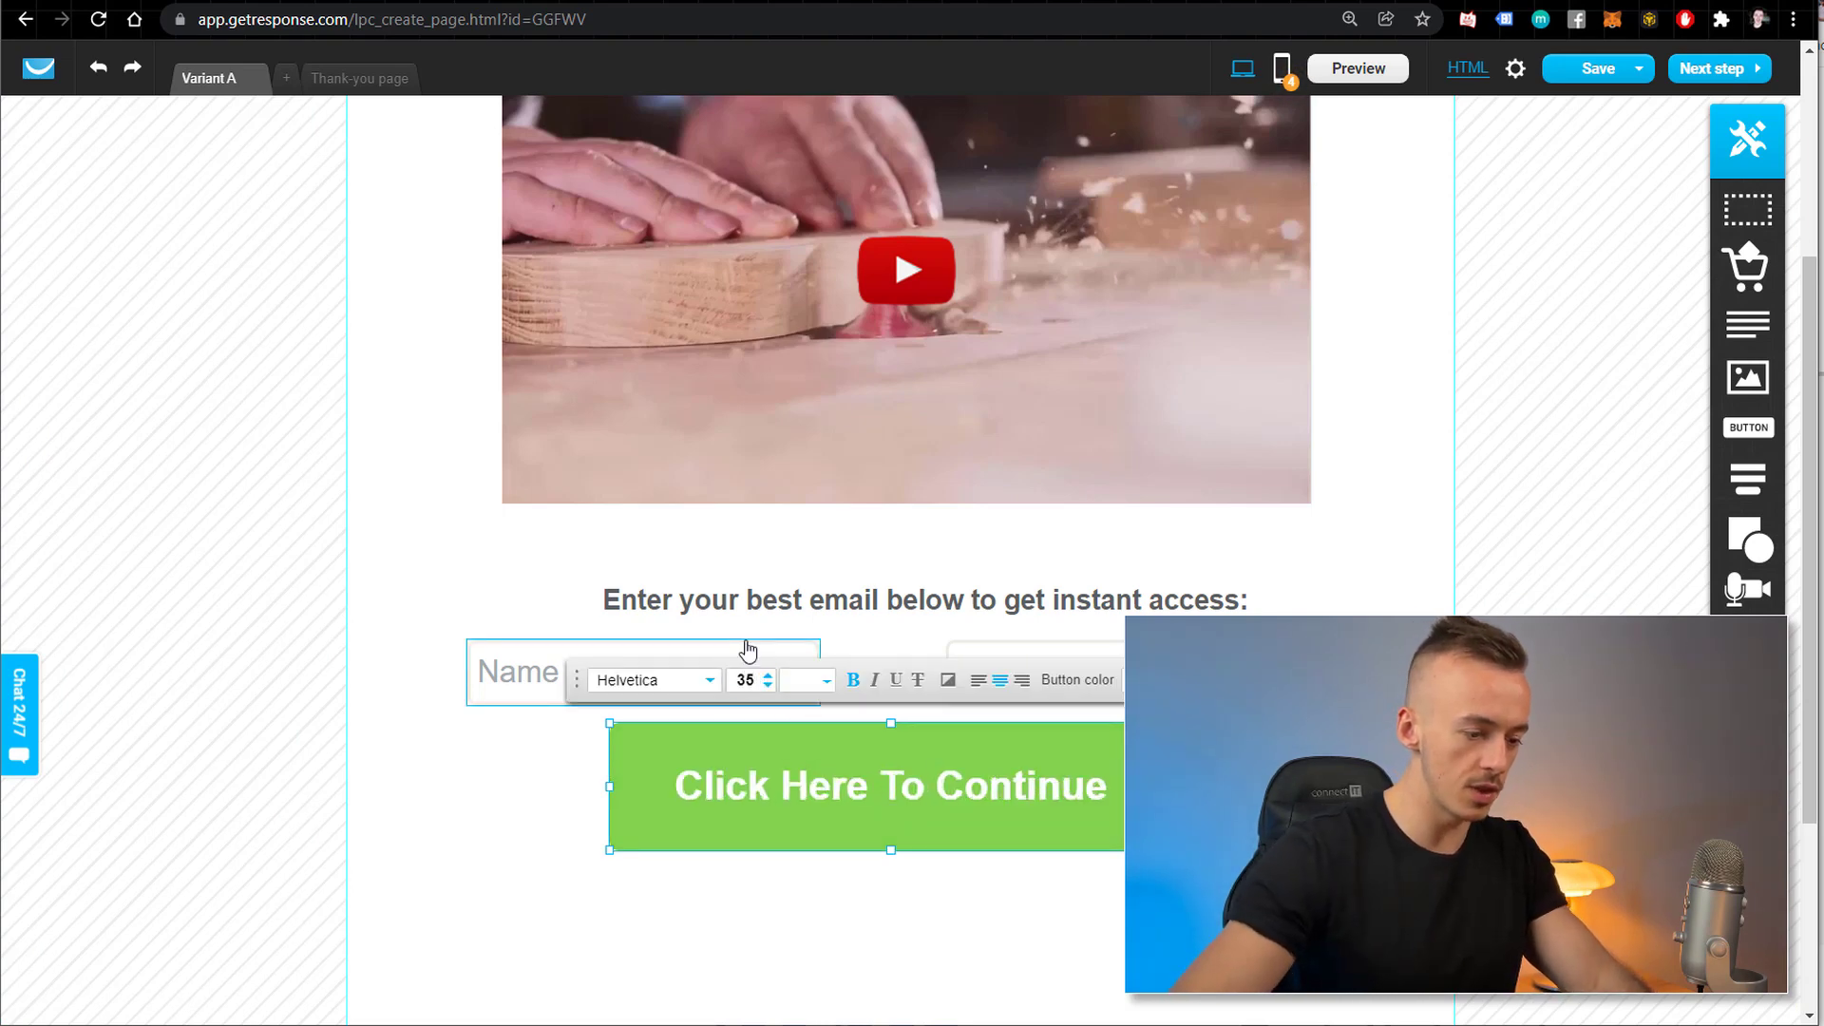
key(Return)
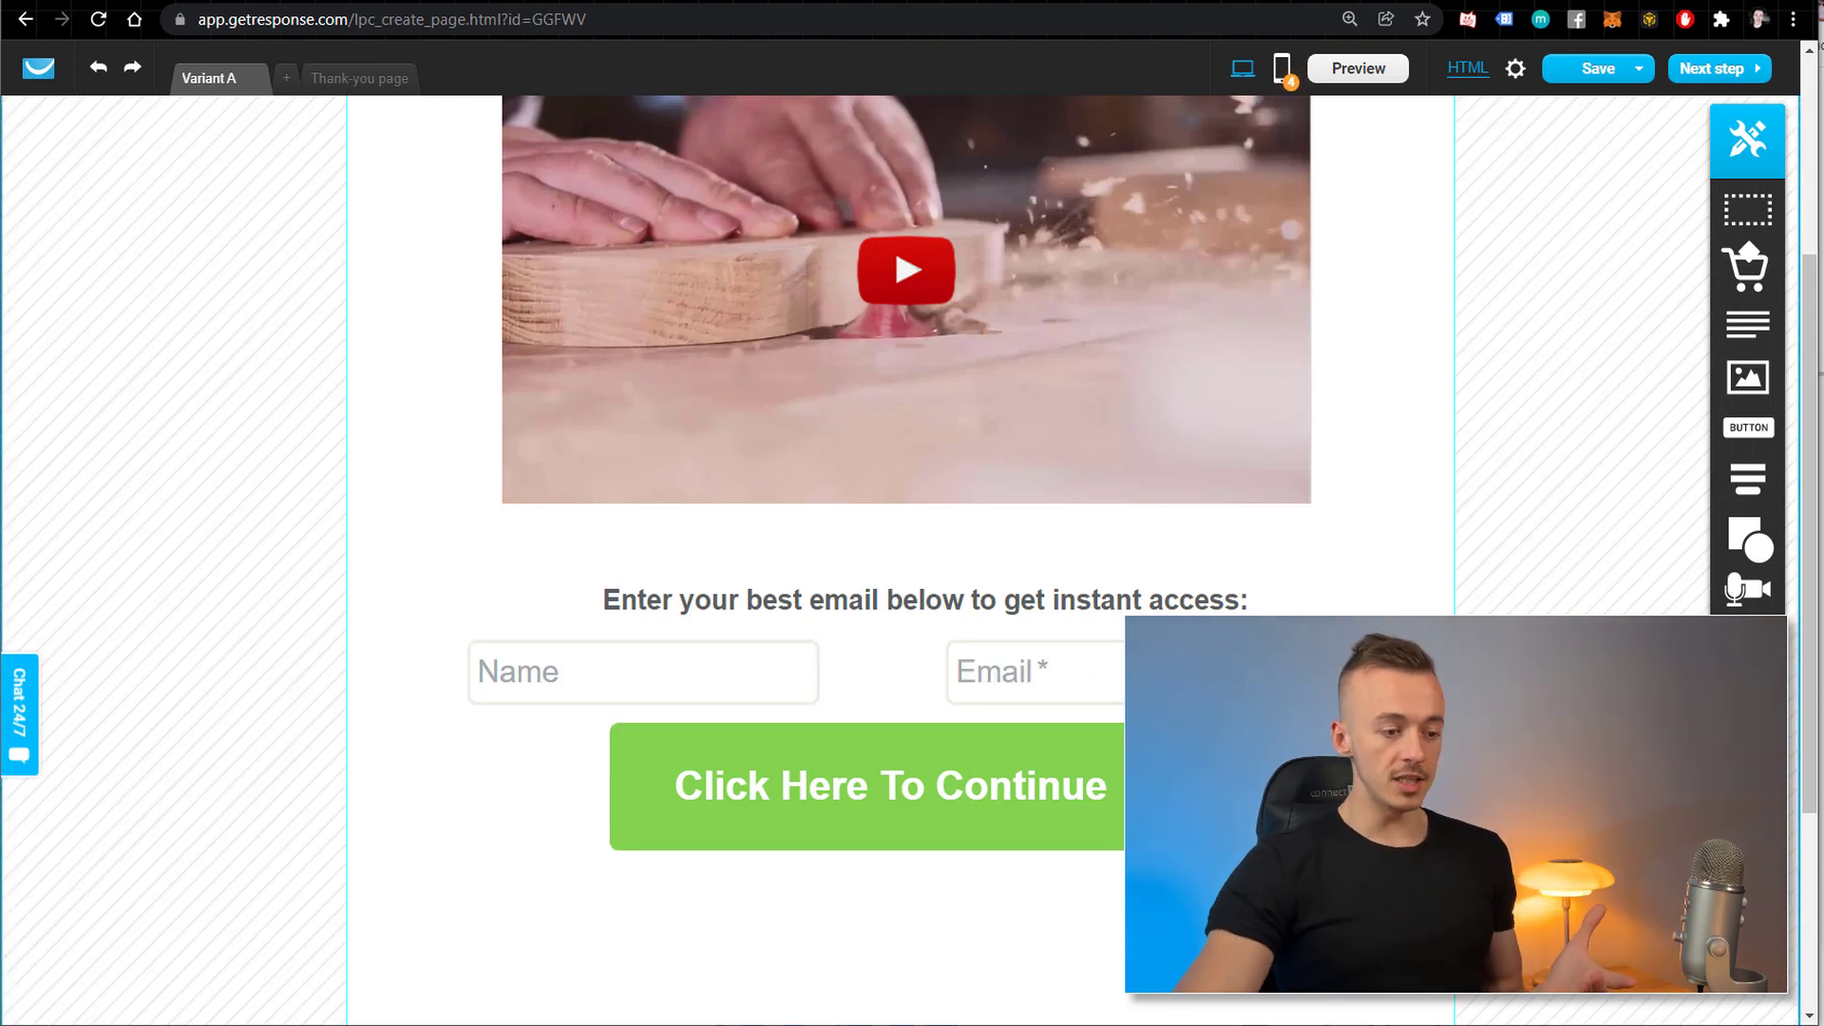
Review the whole landing page layout, save it and continue to the landing page settings.
scroll(902, 475, up, 3)
scroll(902, 475, down, 7)
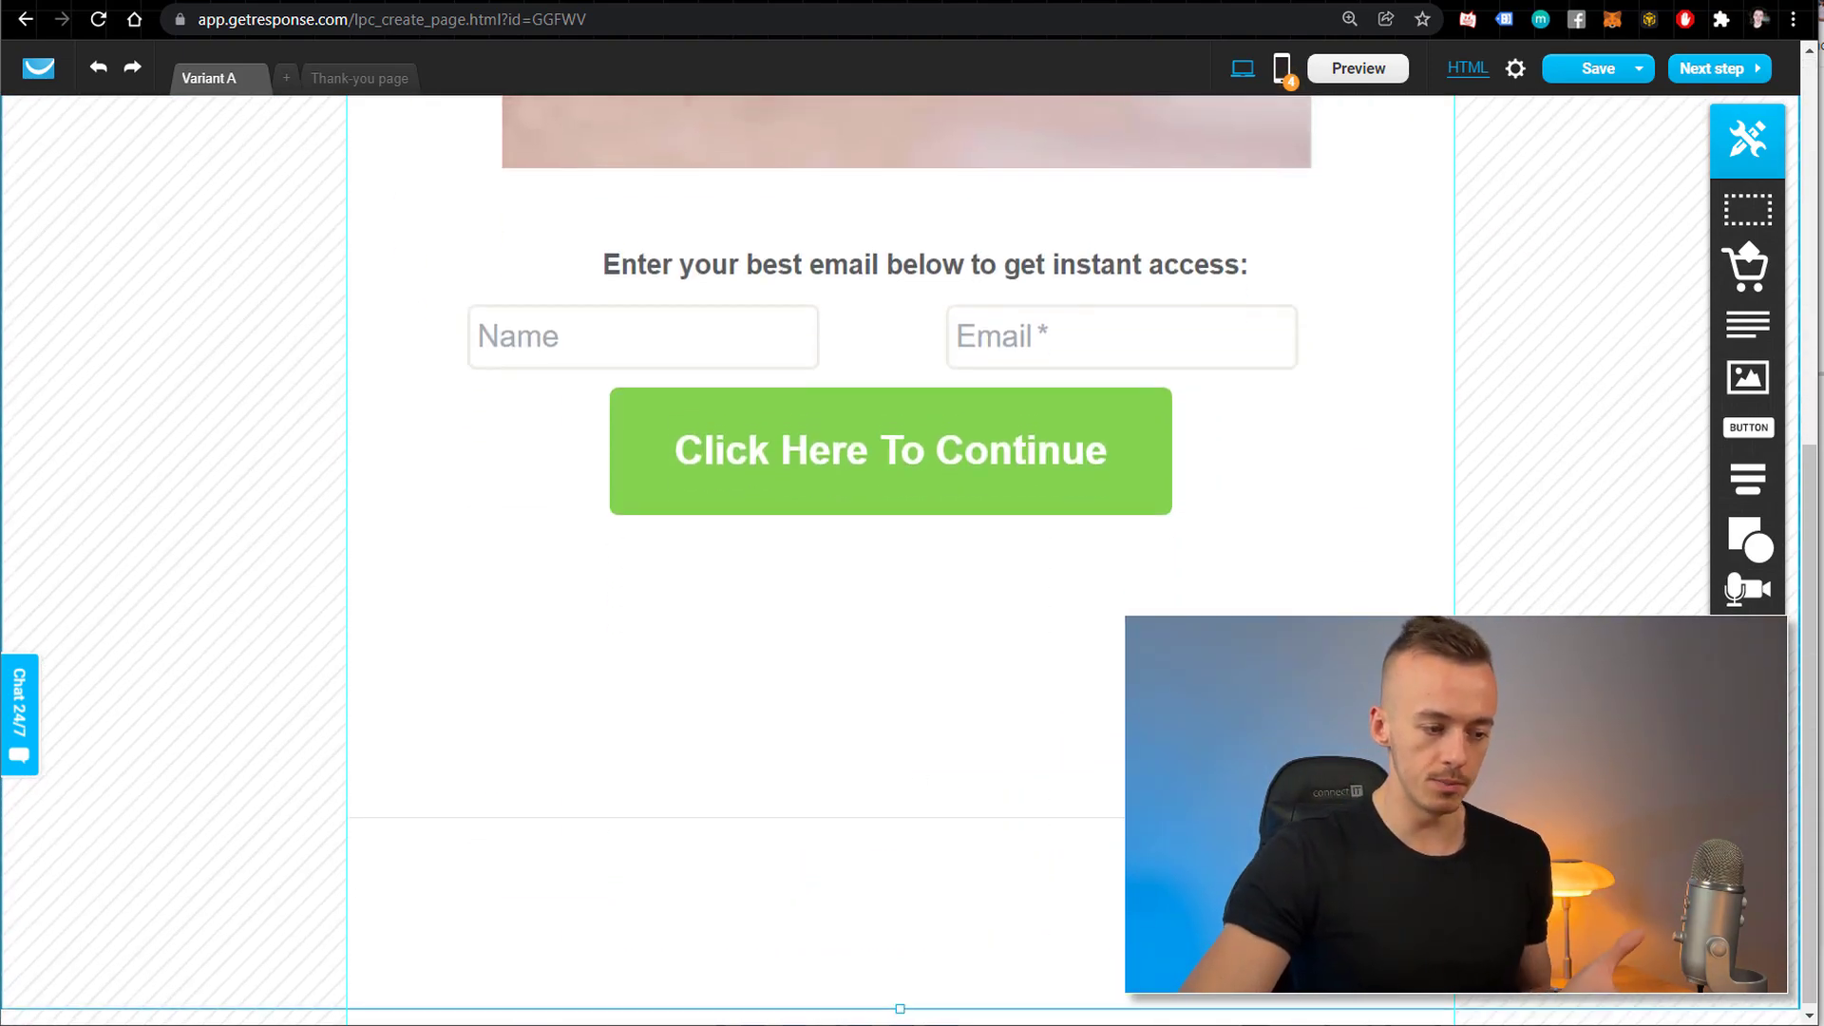
scroll(668, 773, up, 7)
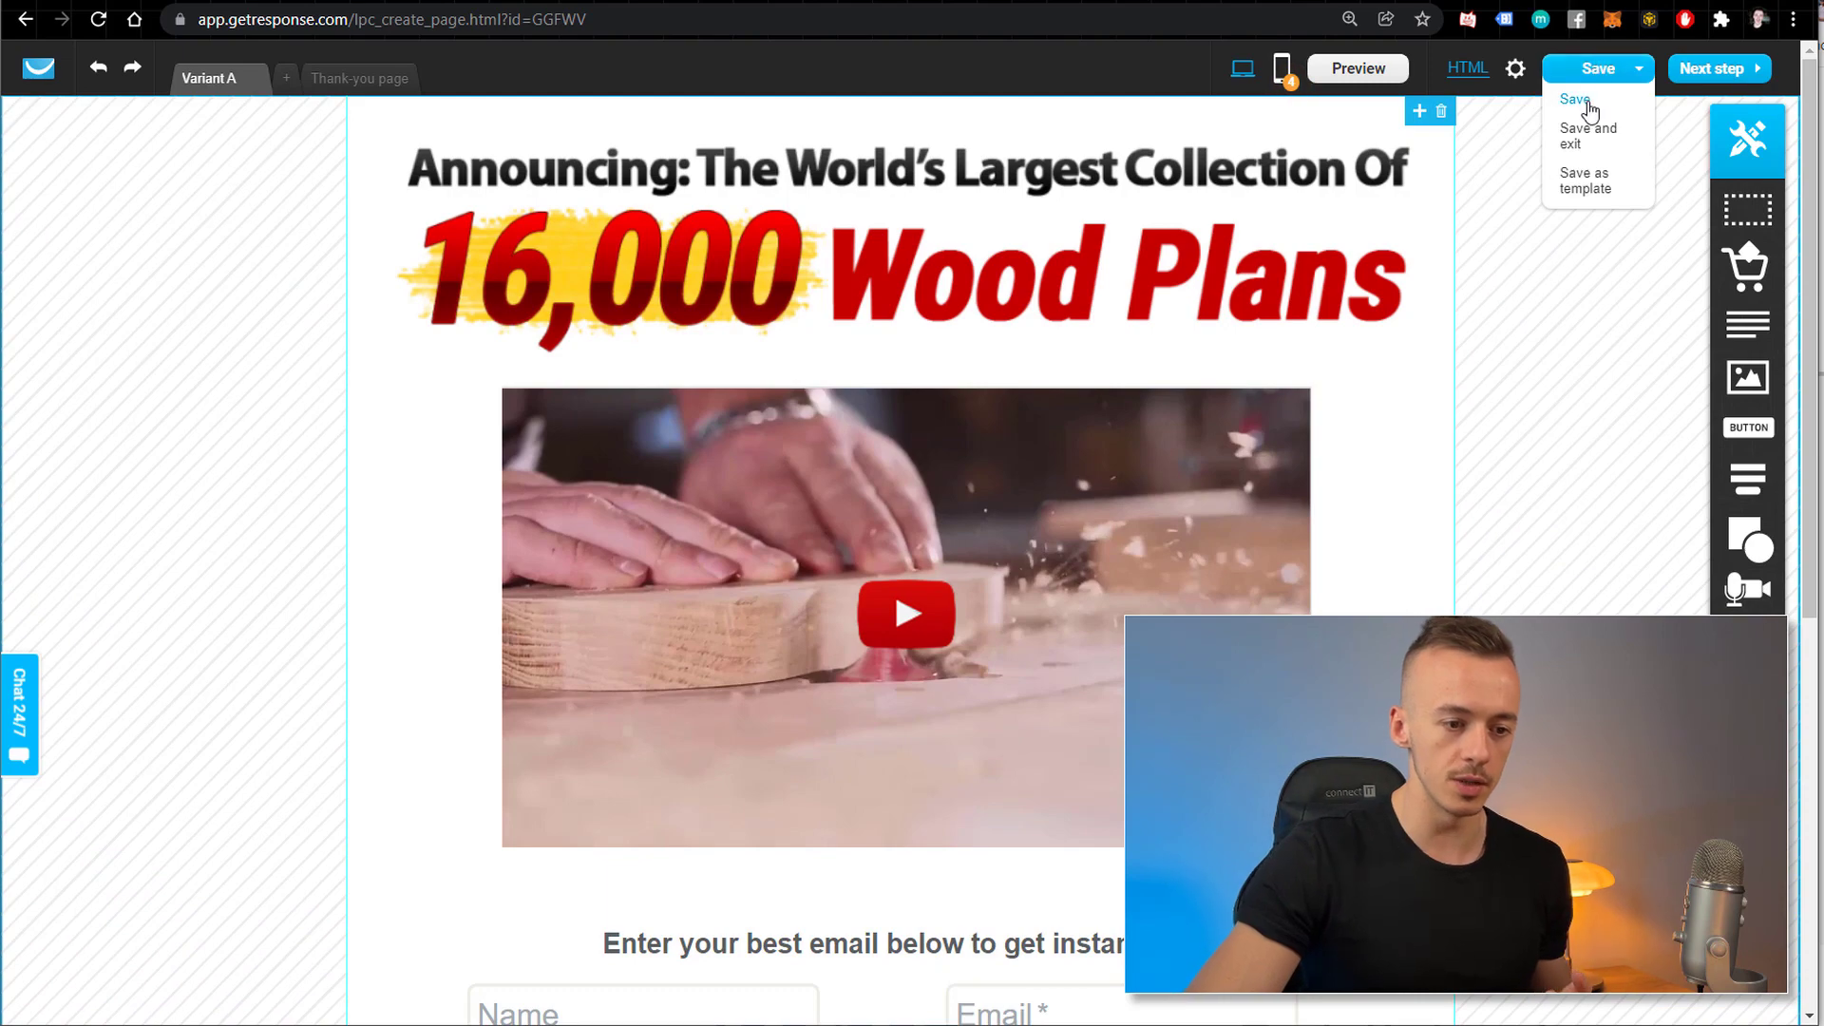
click(1576, 100)
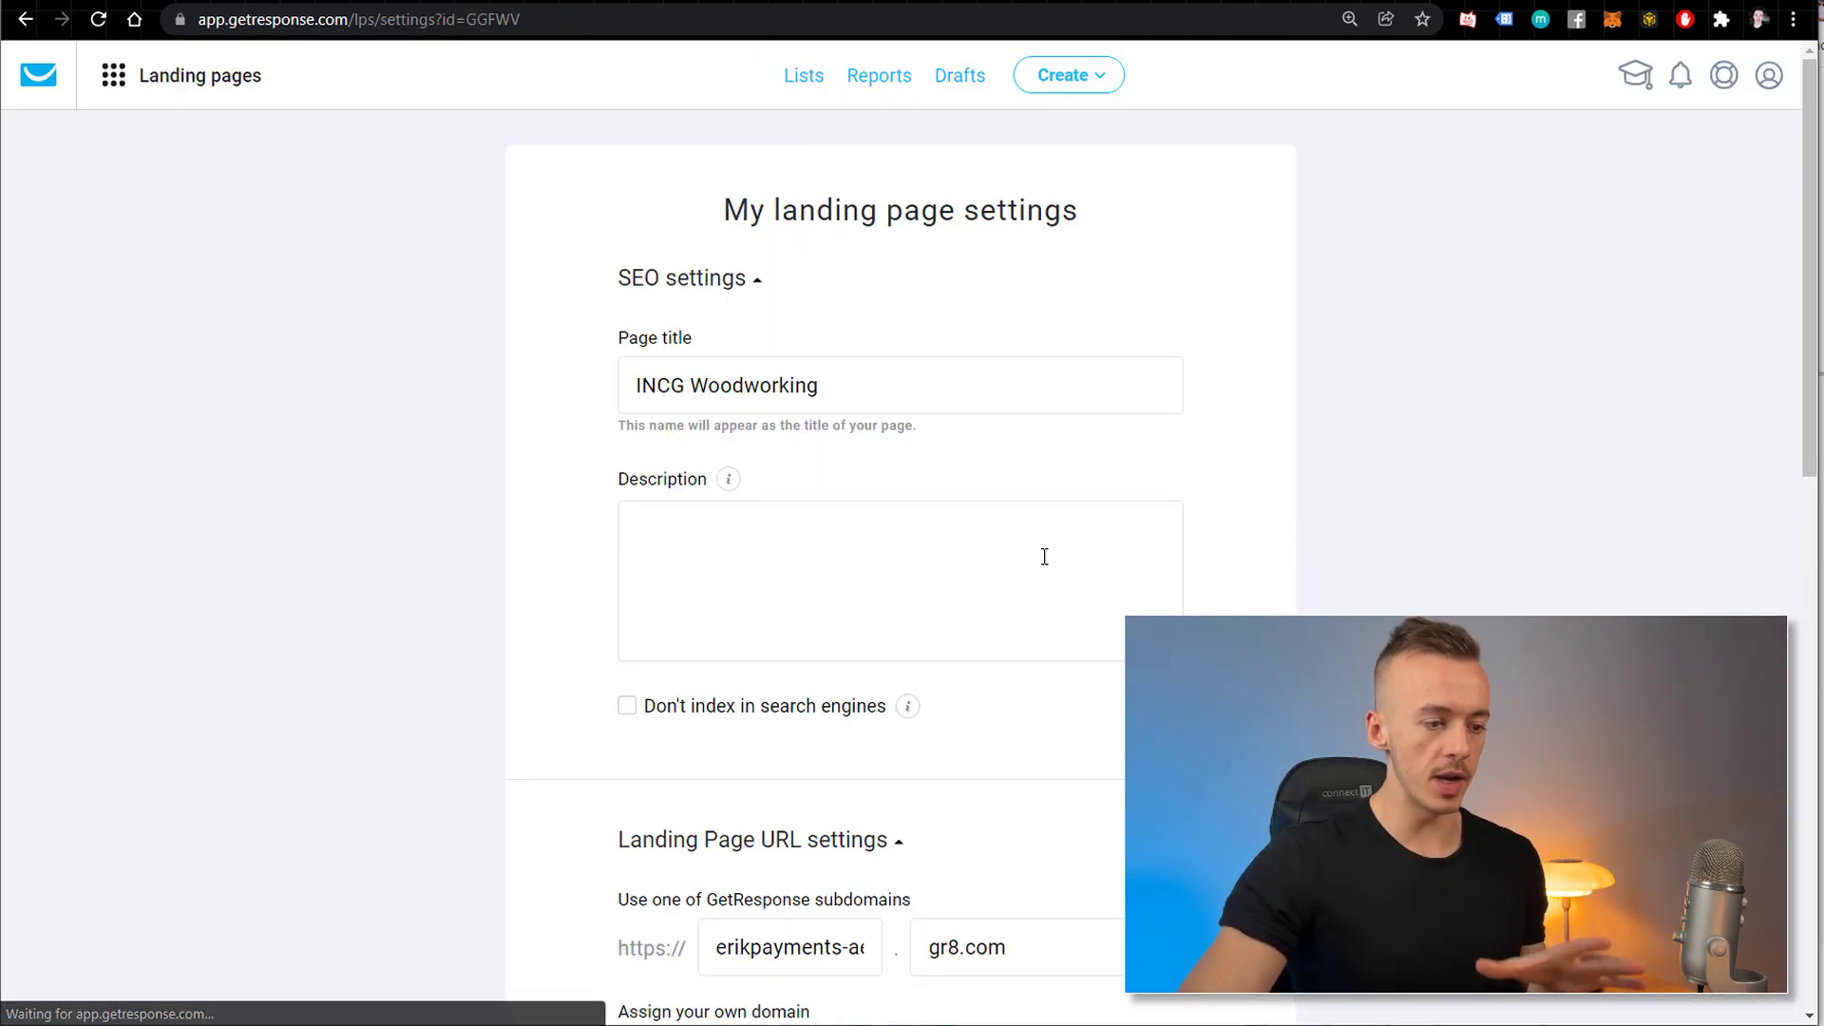
Assign the landing page's subscribers to the INCG_woodworking list and turn off confirmed opt-in.
scroll(1108, 529, down, 4)
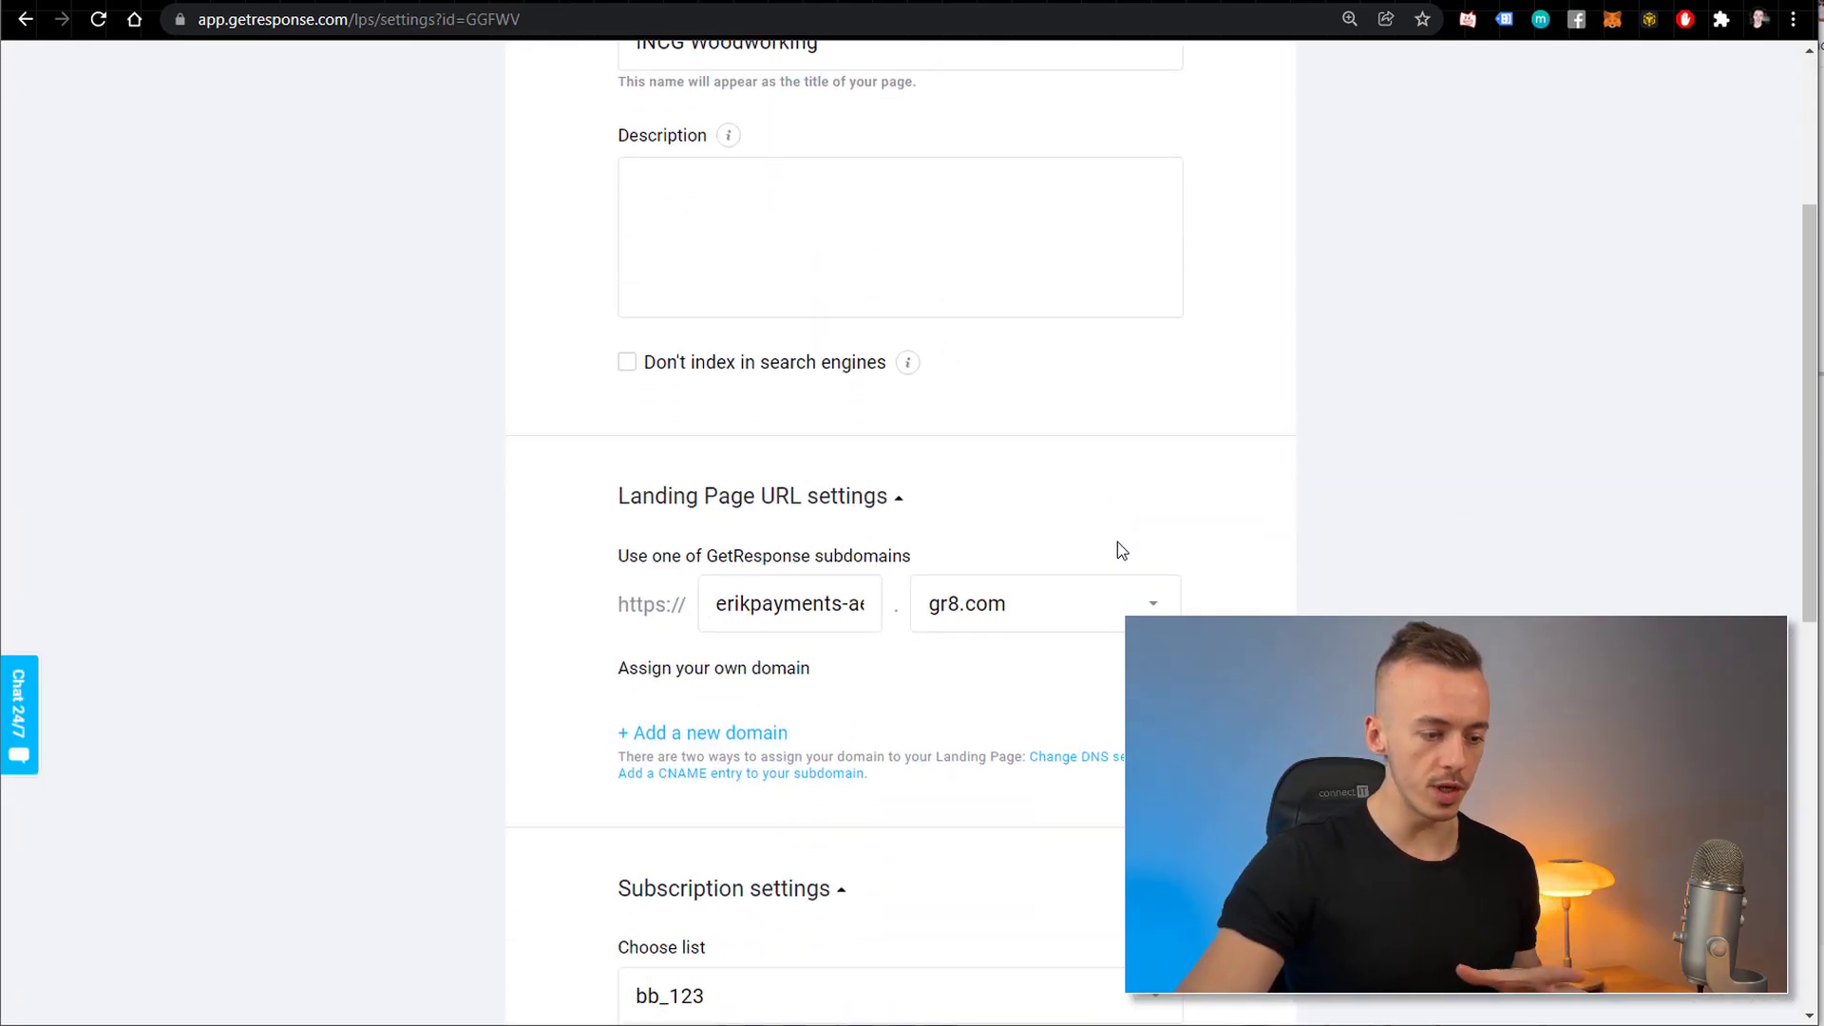
scroll(918, 556, down, 6)
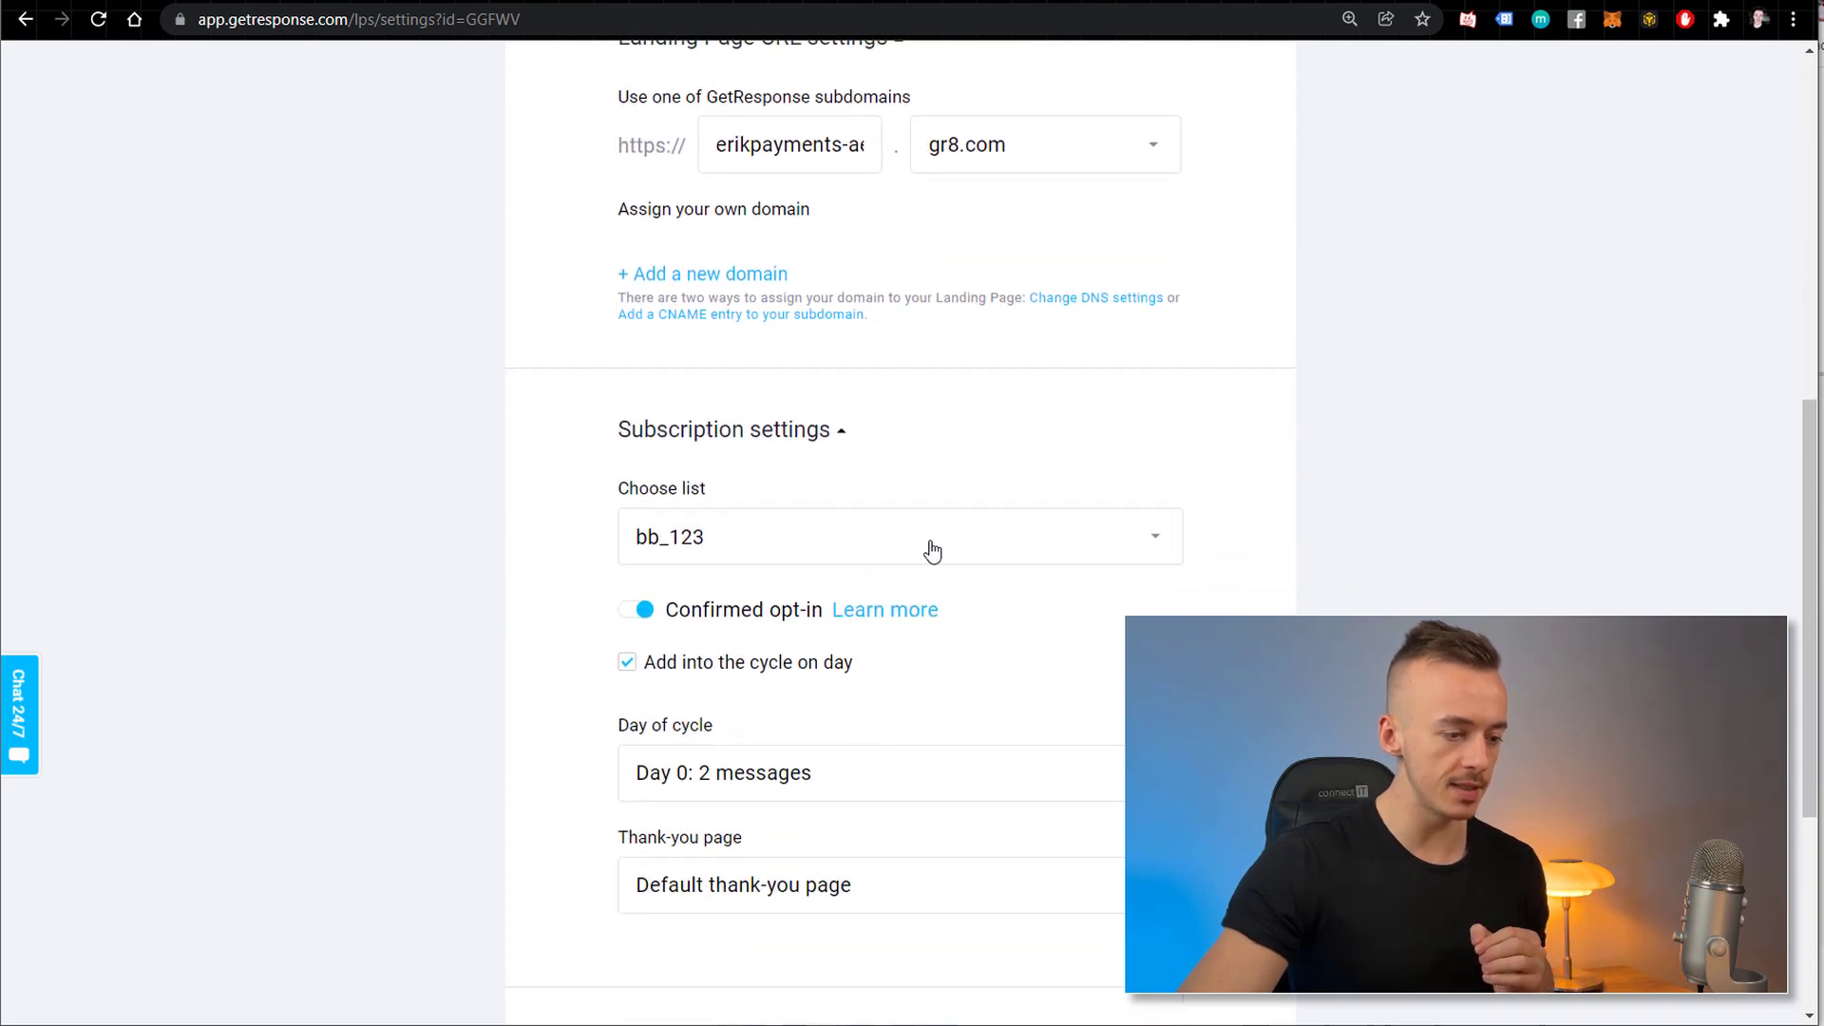
click(711, 434)
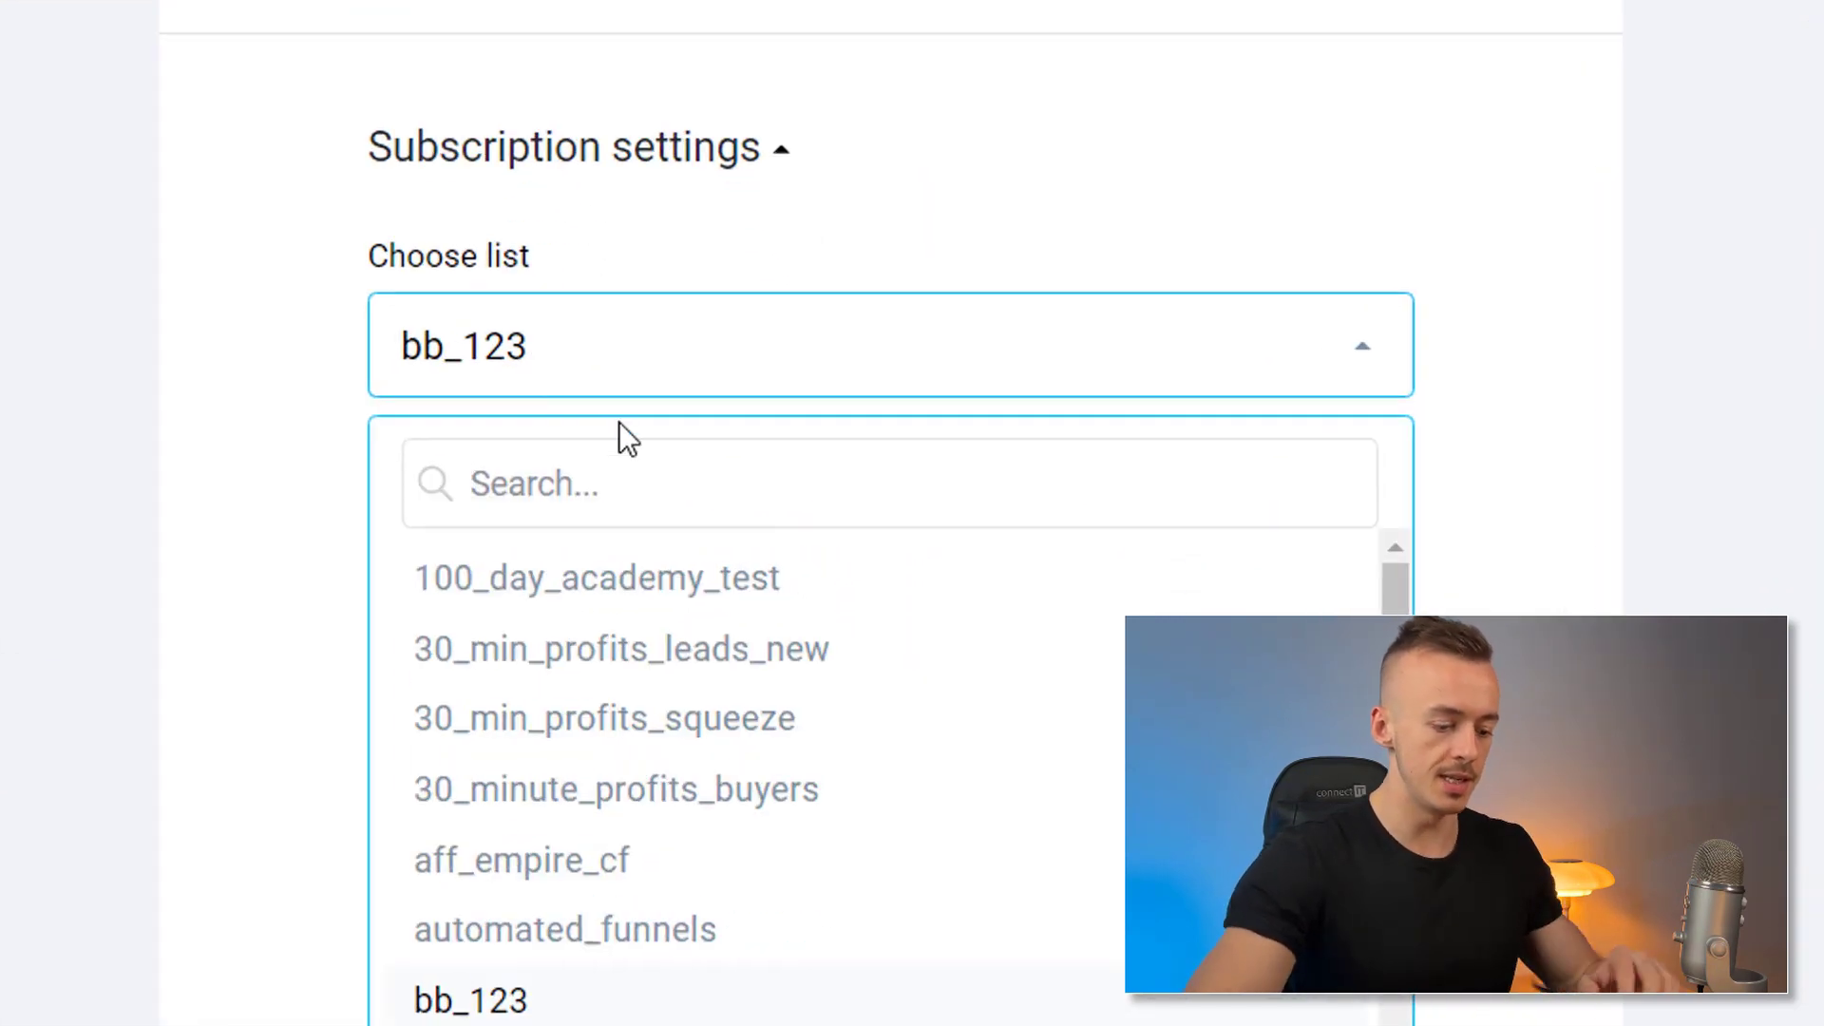
text(incf)
key(BackSpace)
text(g)
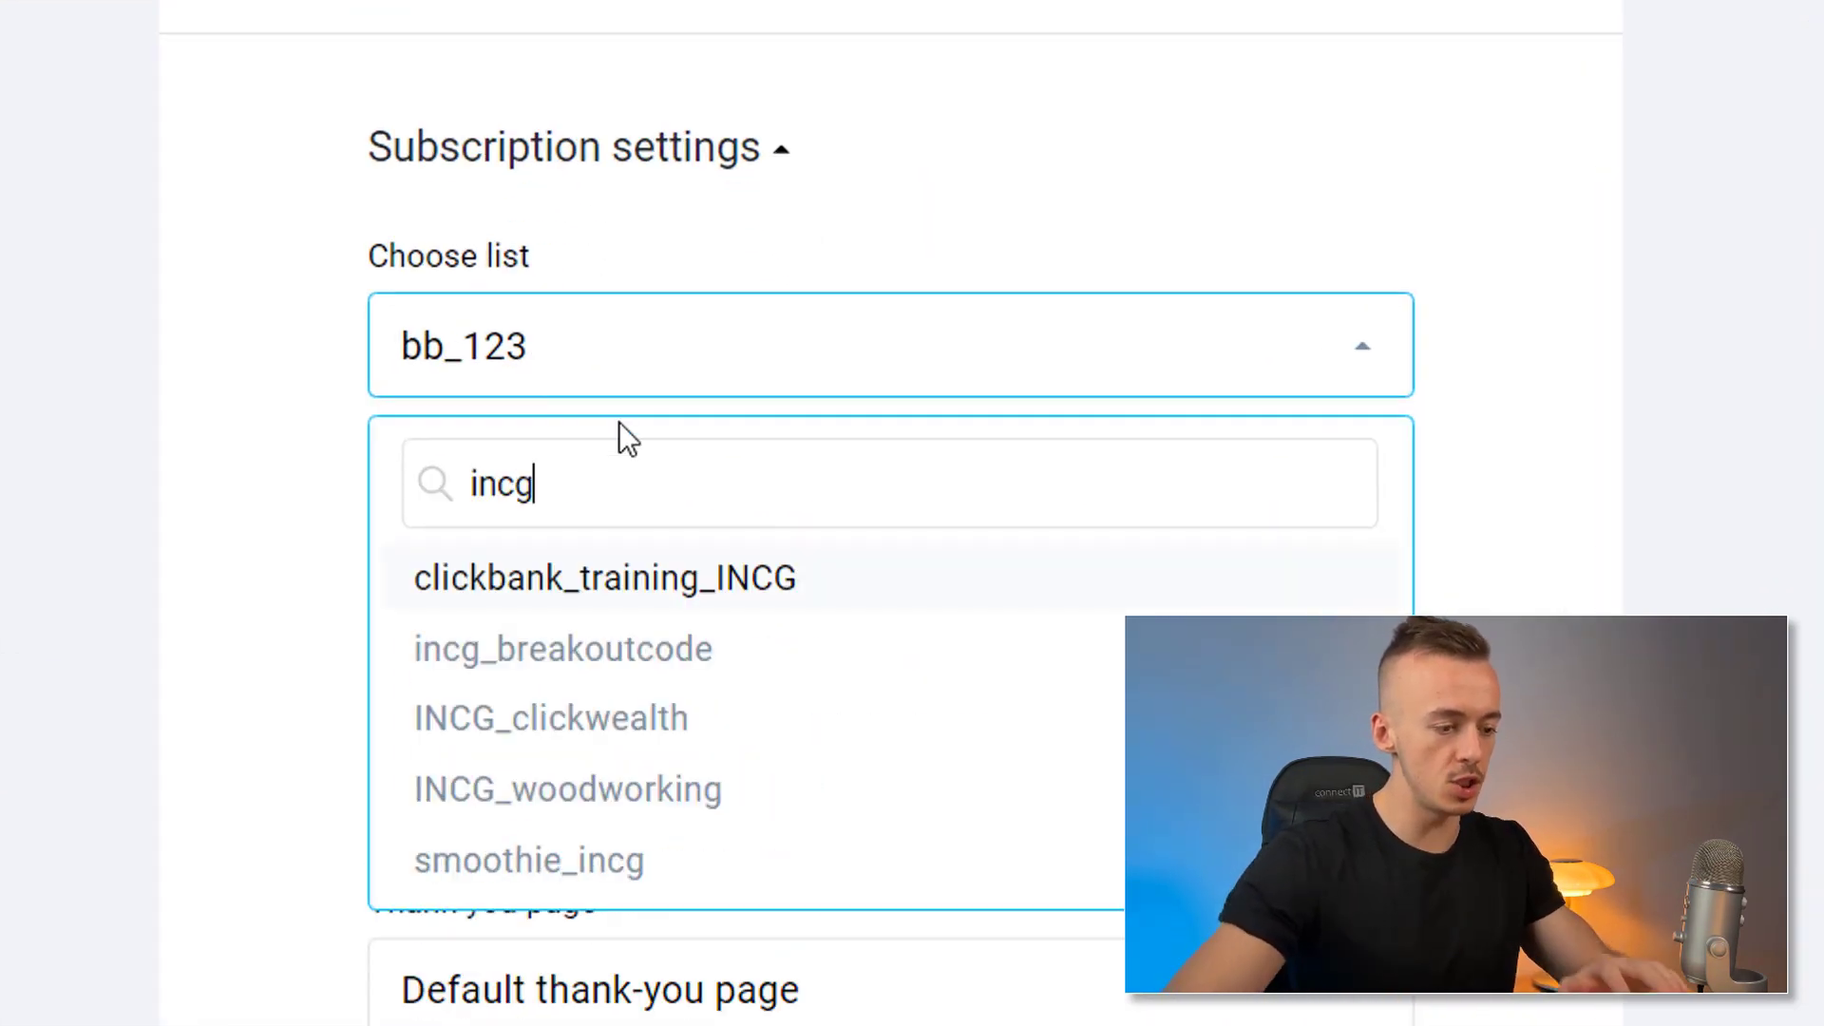
click(651, 796)
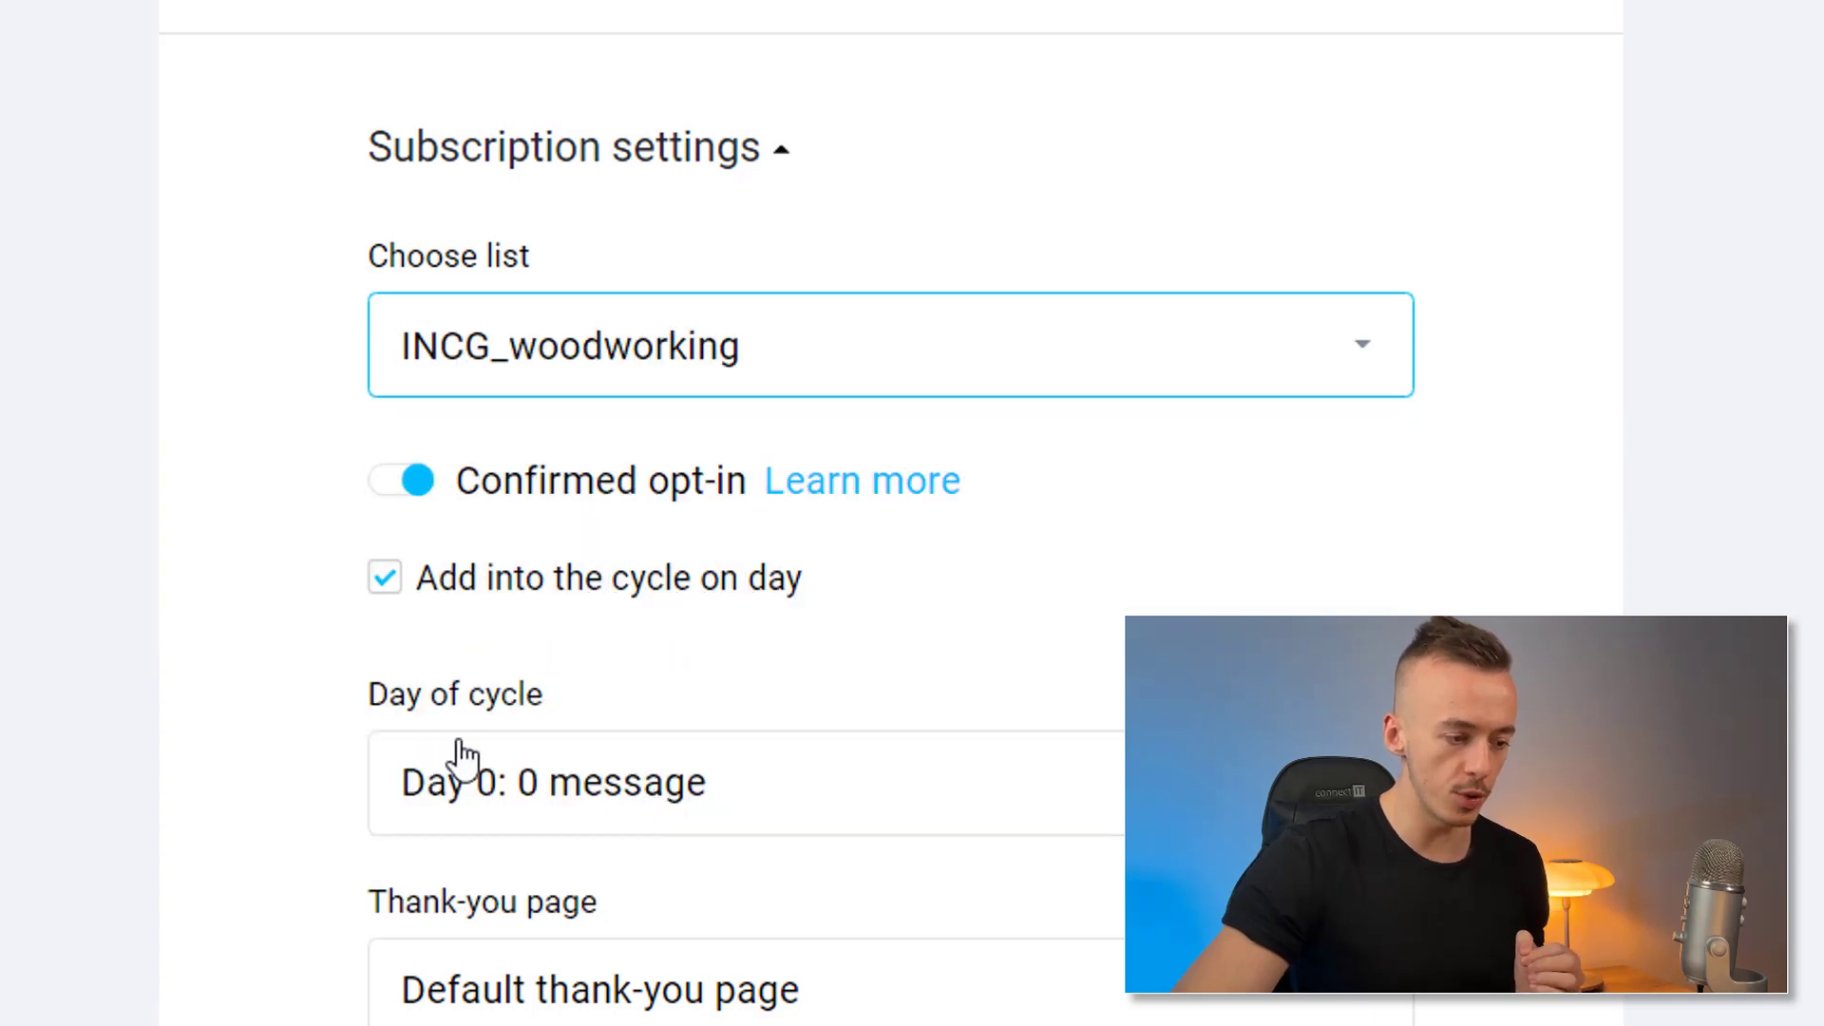
click(418, 485)
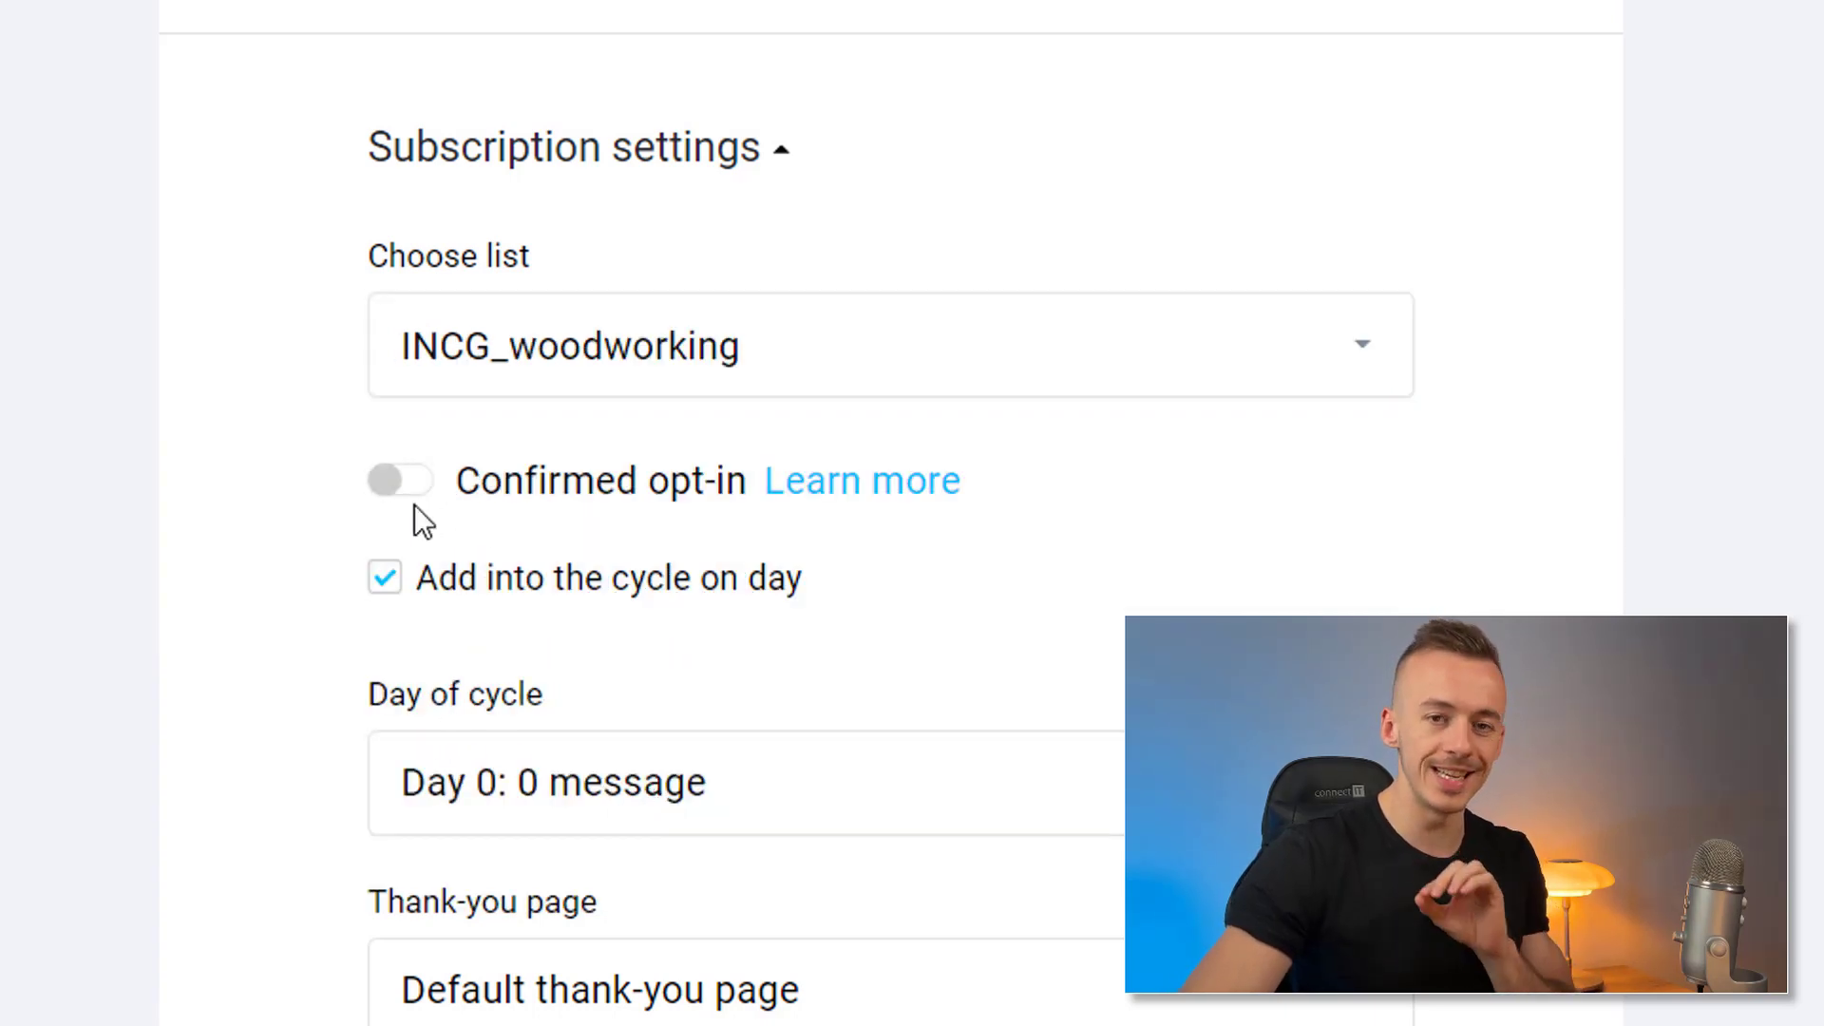
Change the thank-you page setting to Custom thank-you page.
scroll(415, 505, down, 2)
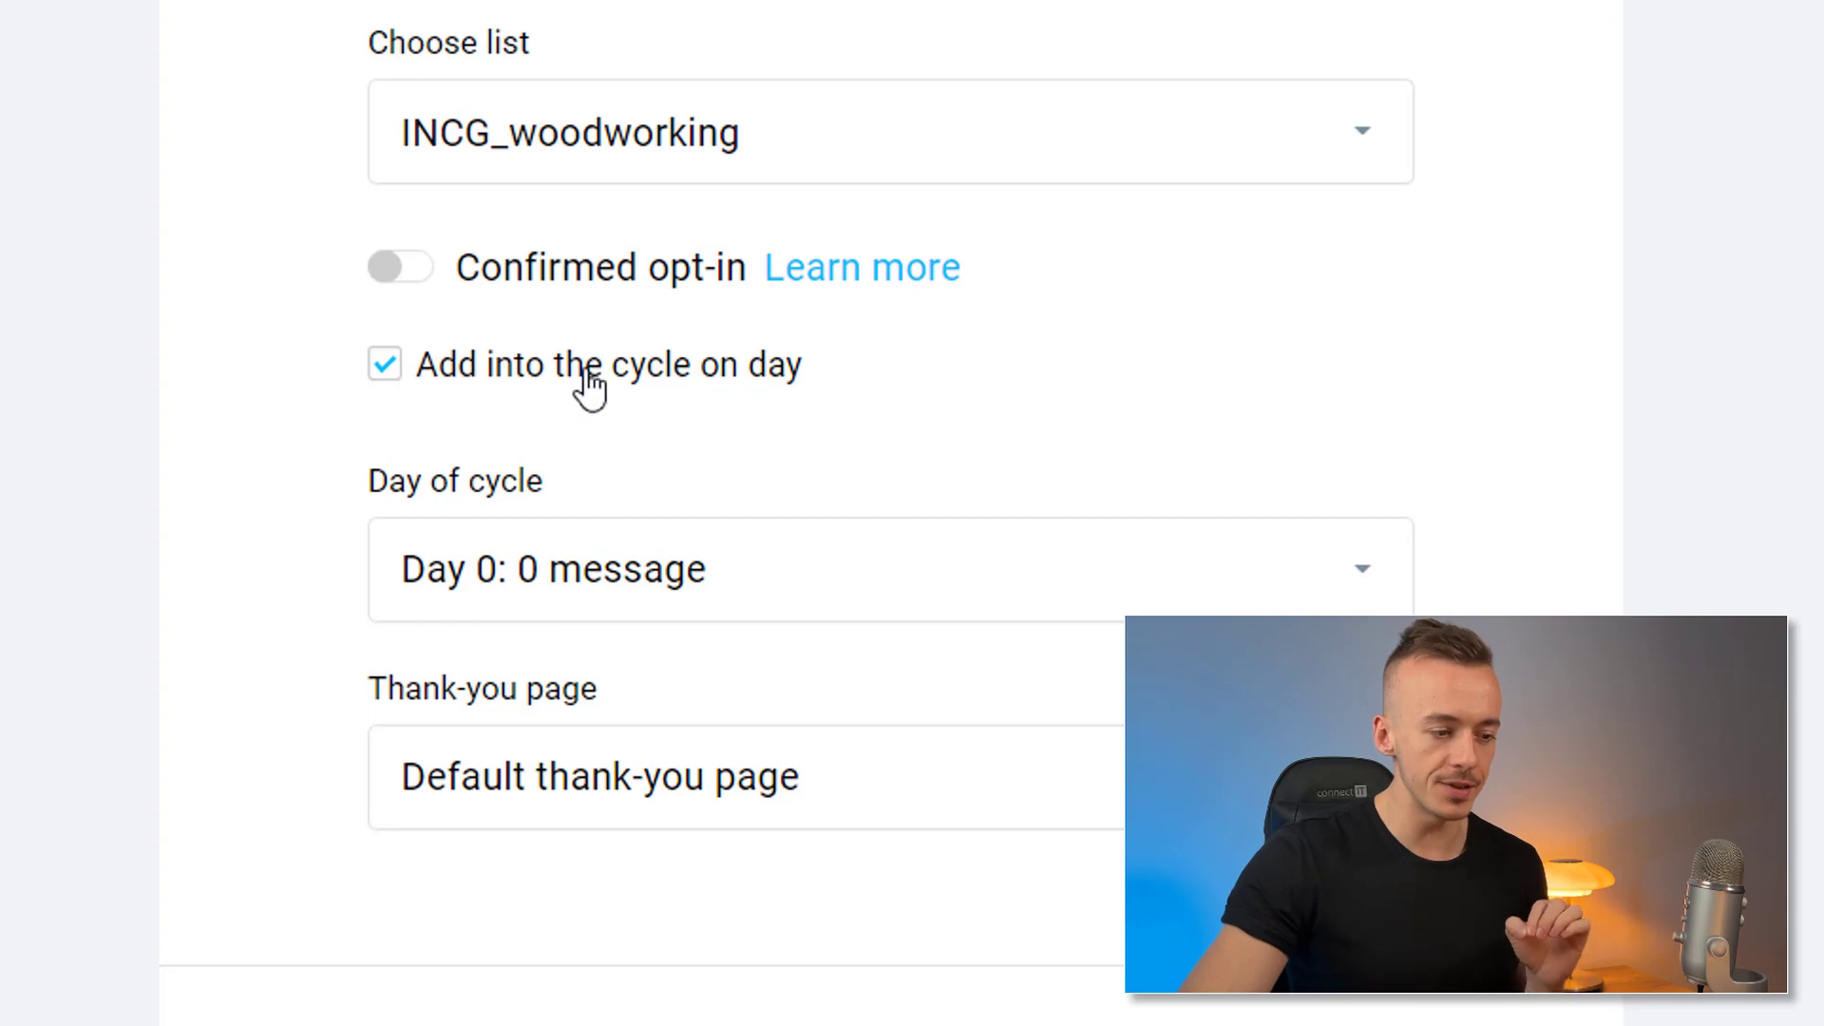
scroll(717, 436, down, 2)
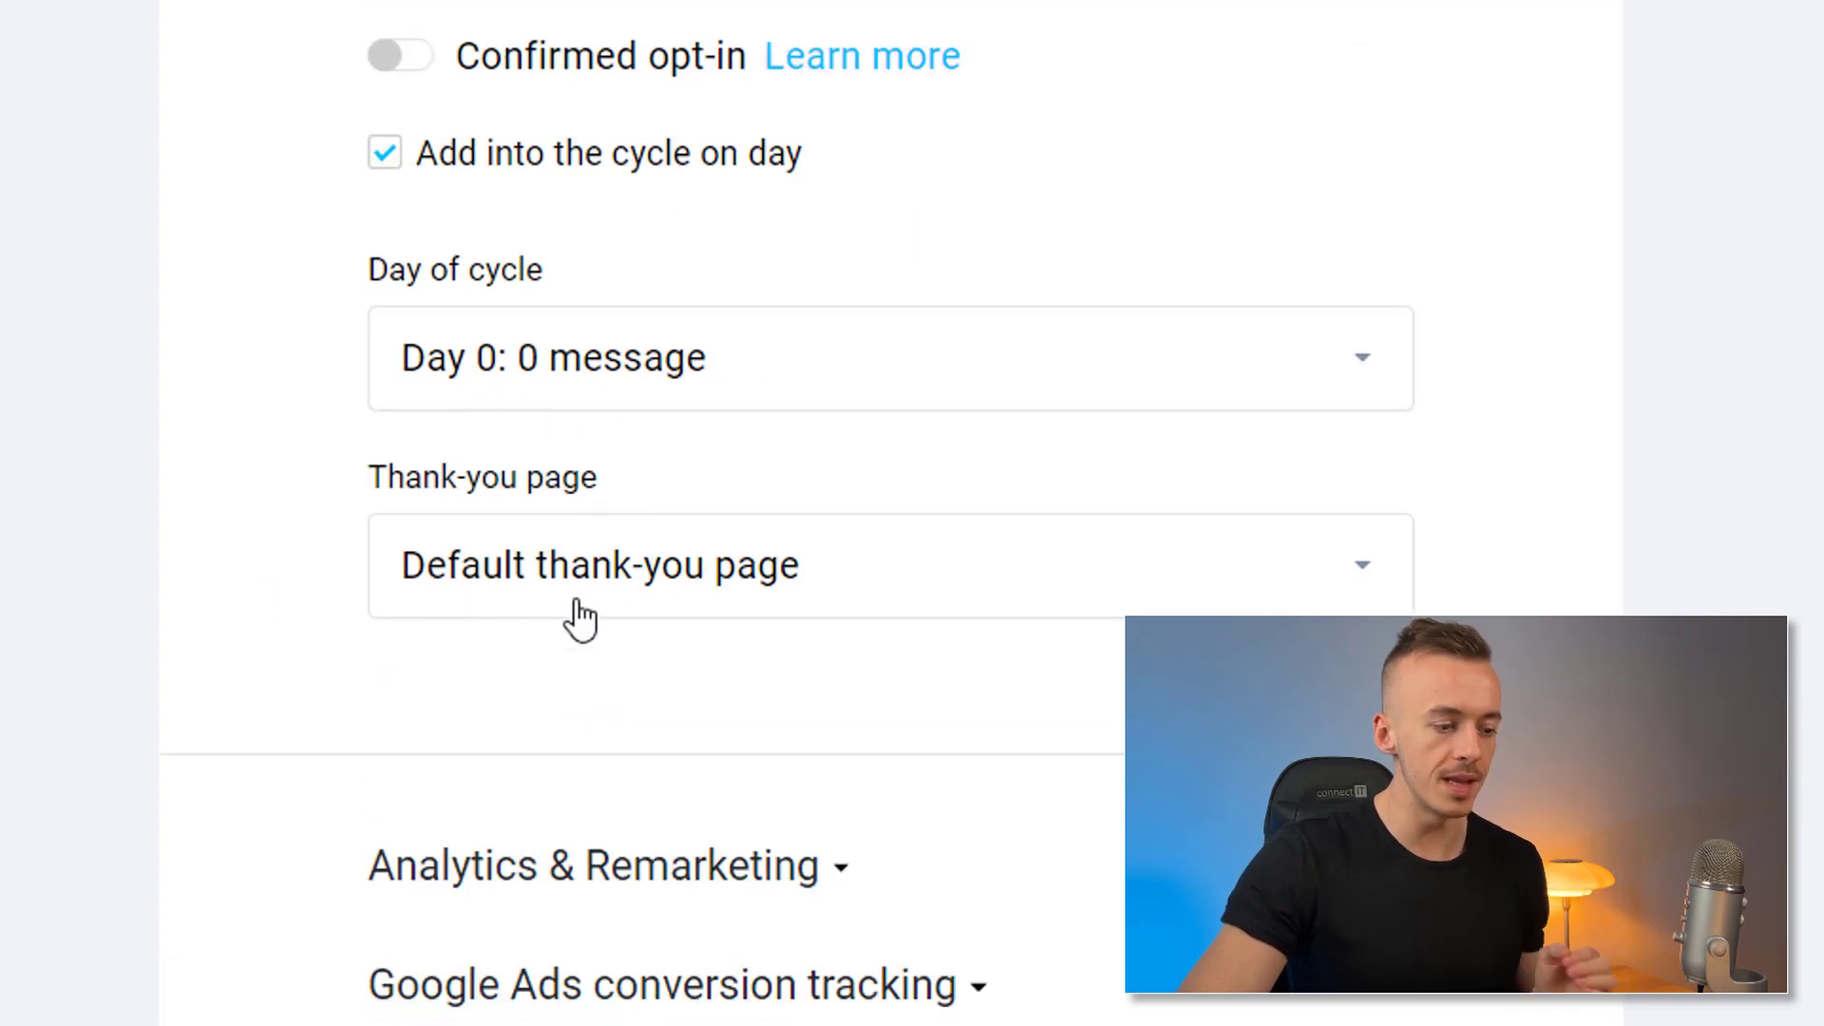
click(579, 608)
click(570, 781)
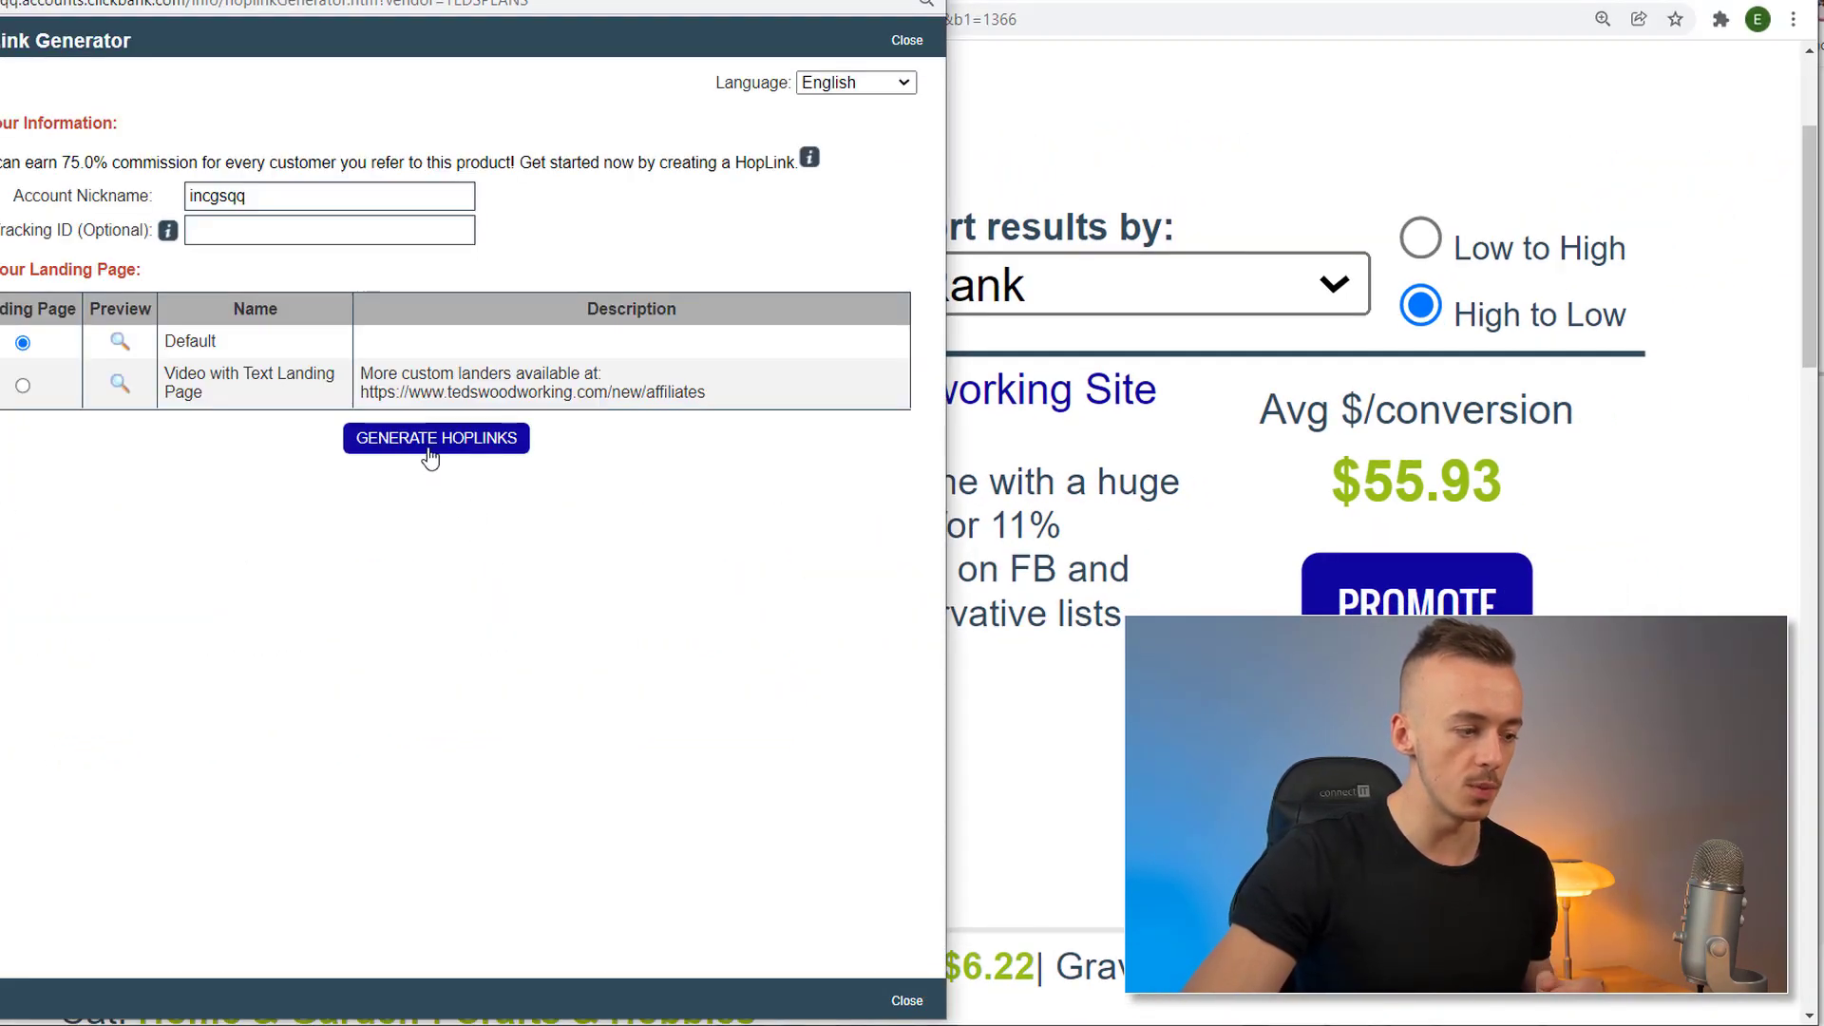
Generate the woodworking offer's HopLink in ClickBank for the Default landing page and paste it as the custom thank-you URL in GetResponse.
click(427, 447)
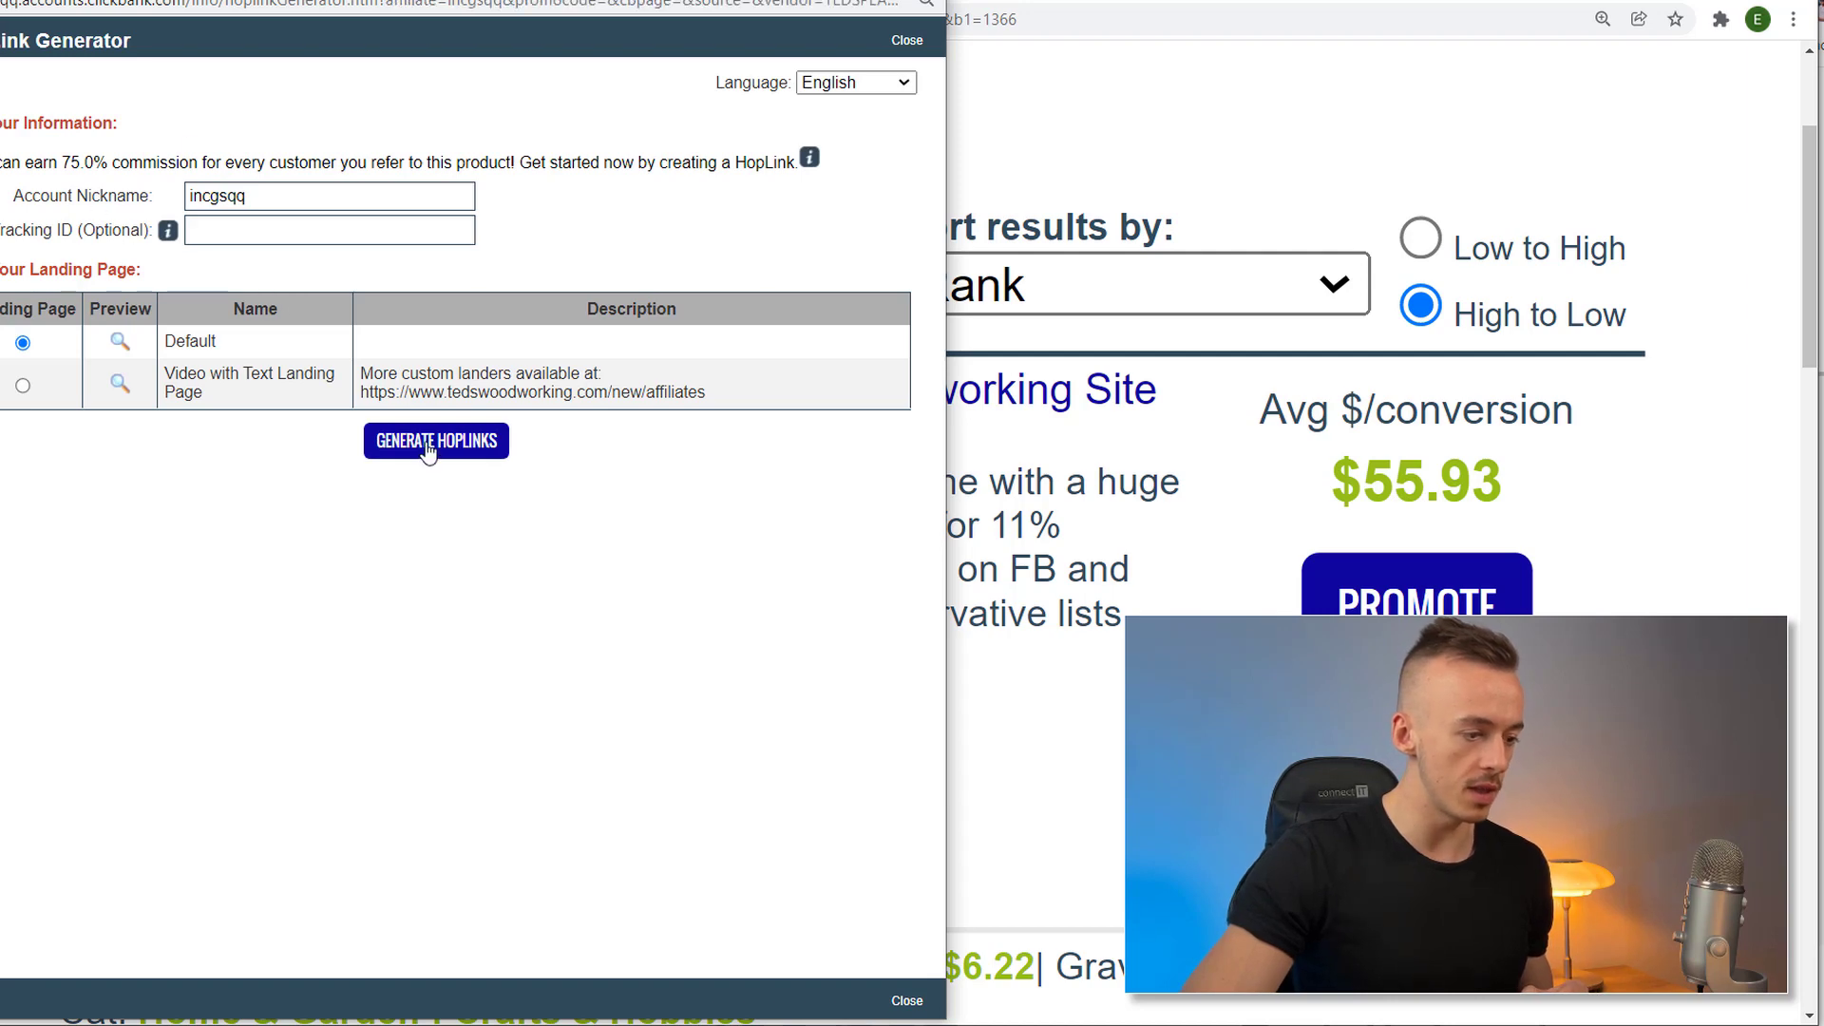
click(832, 620)
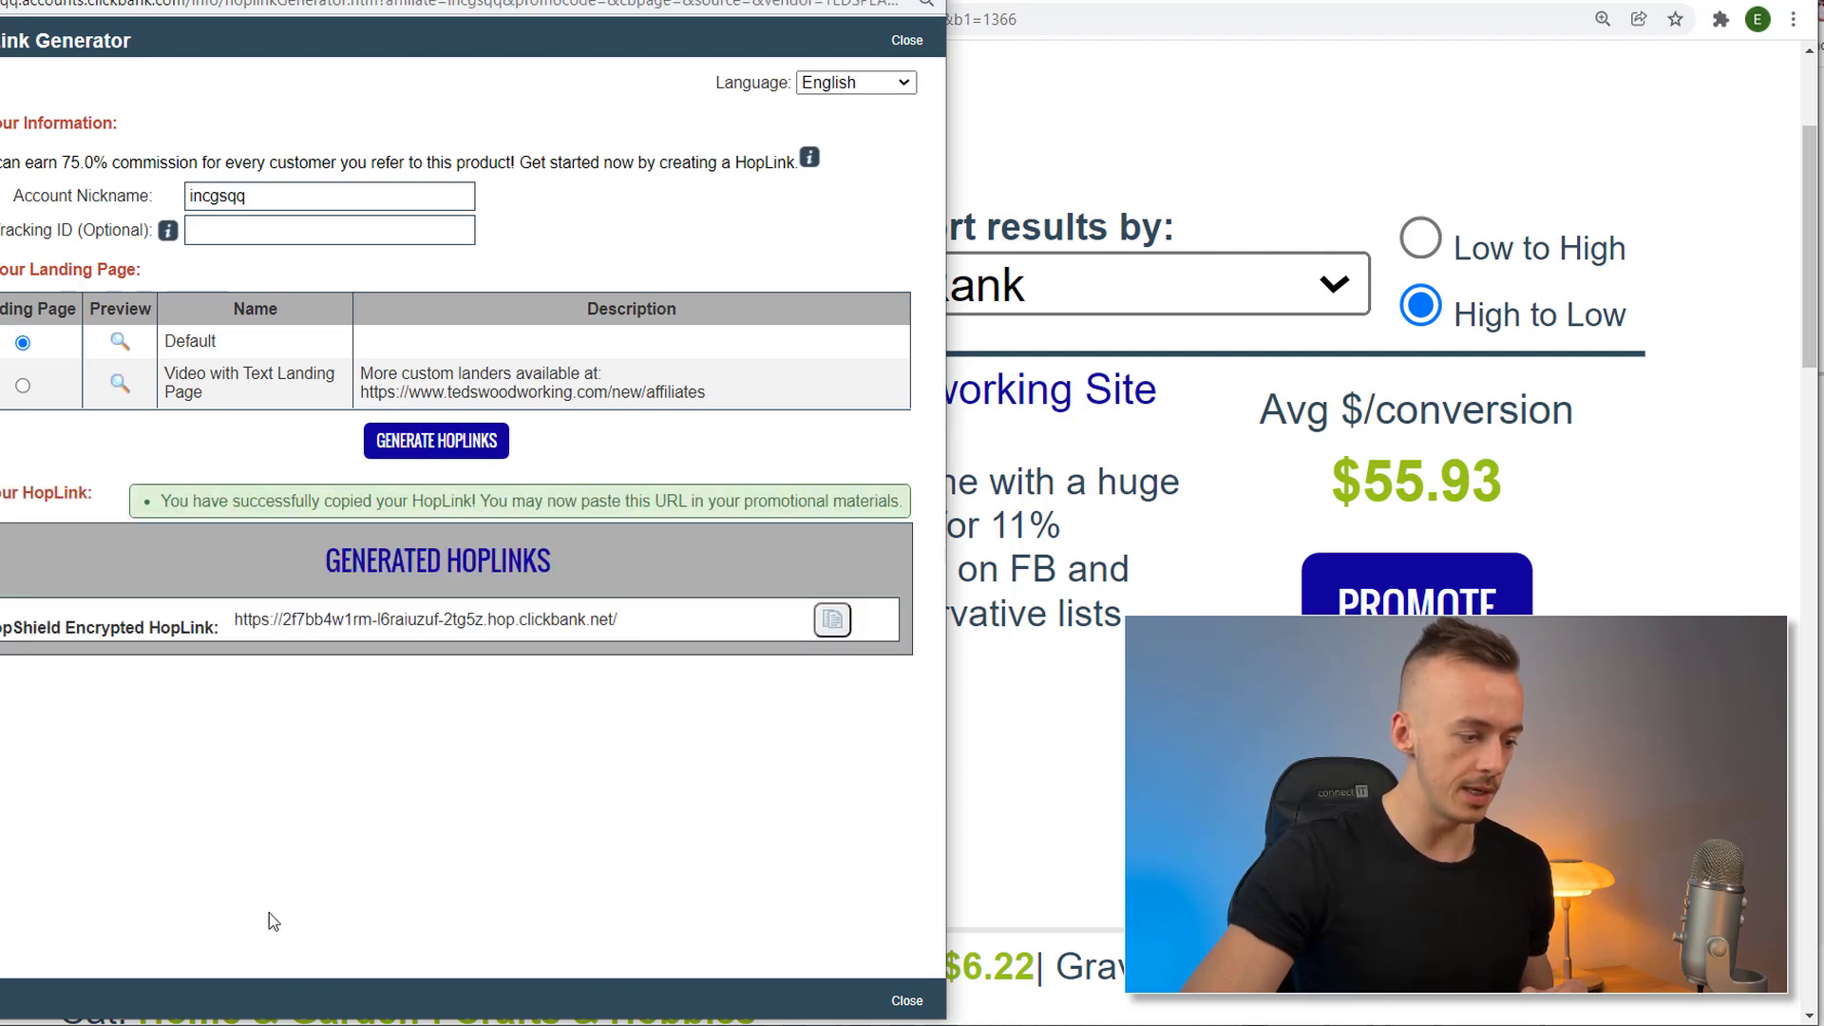
key(alt+Tab)
click(778, 665)
key(ctrl+v)
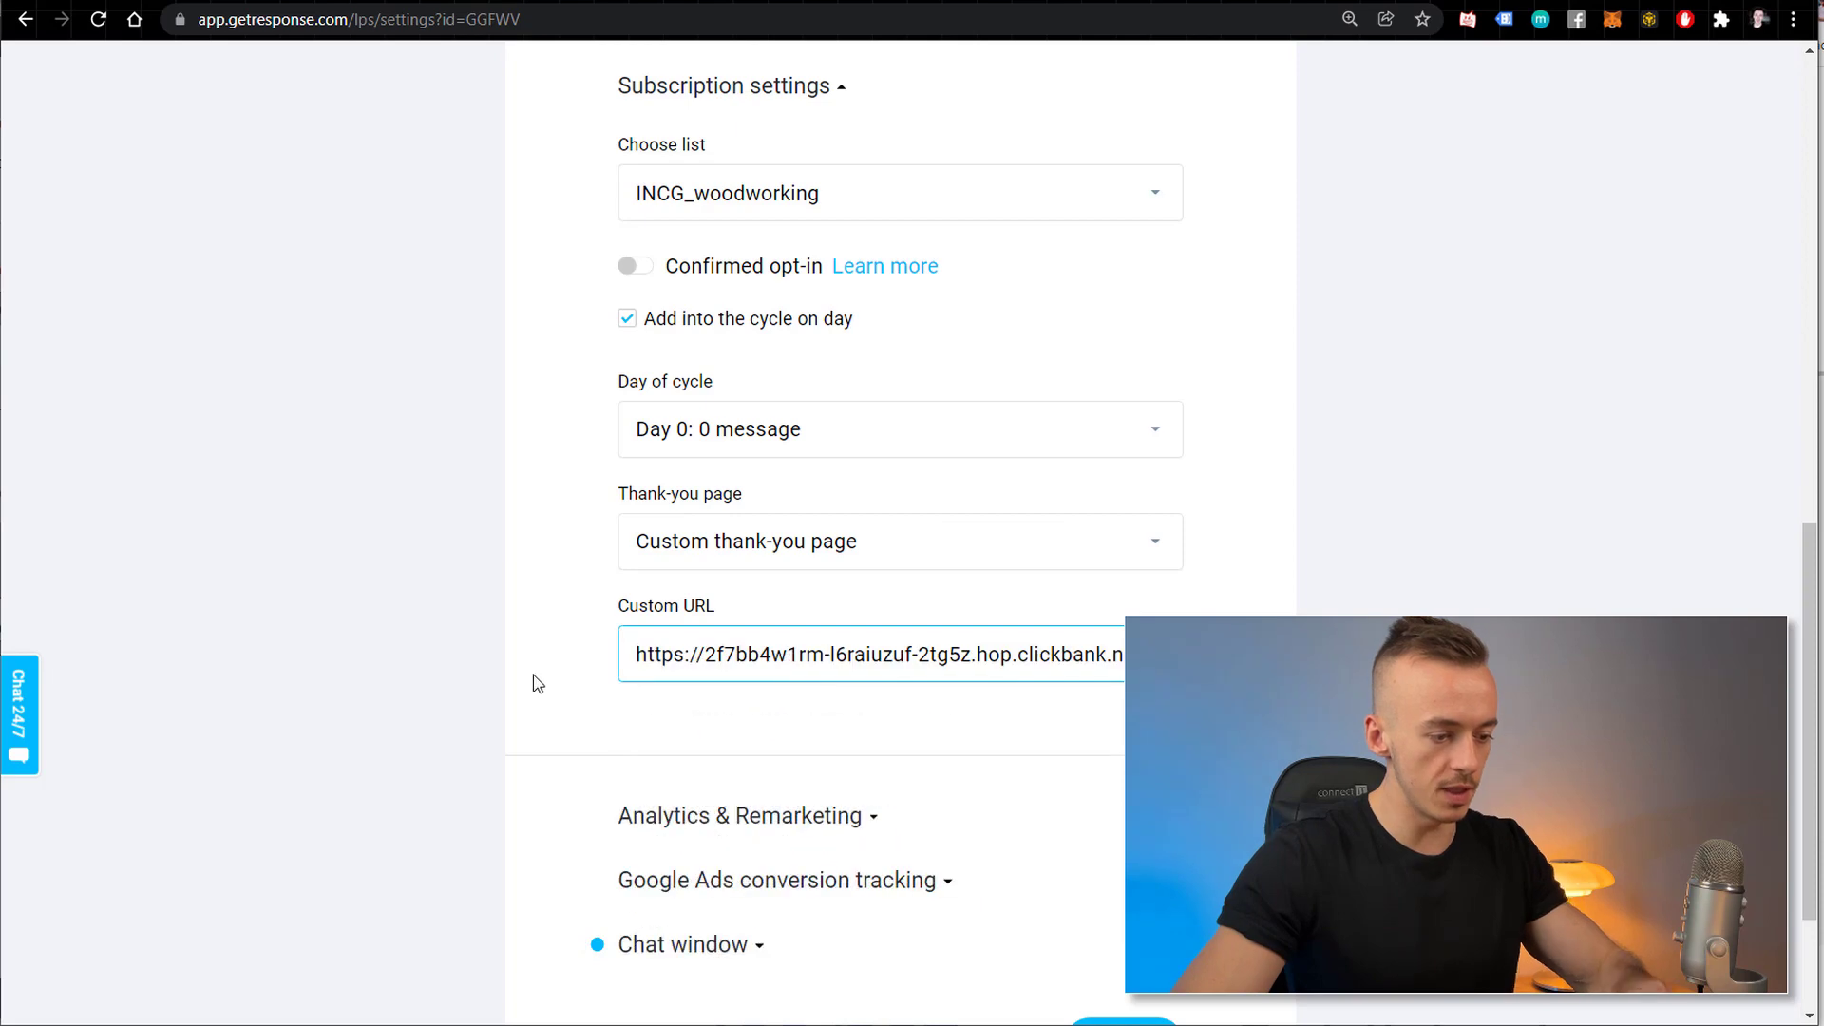
Publish the landing page and open its live address to check the headline, video image and form.
scroll(331, 617, down, 2)
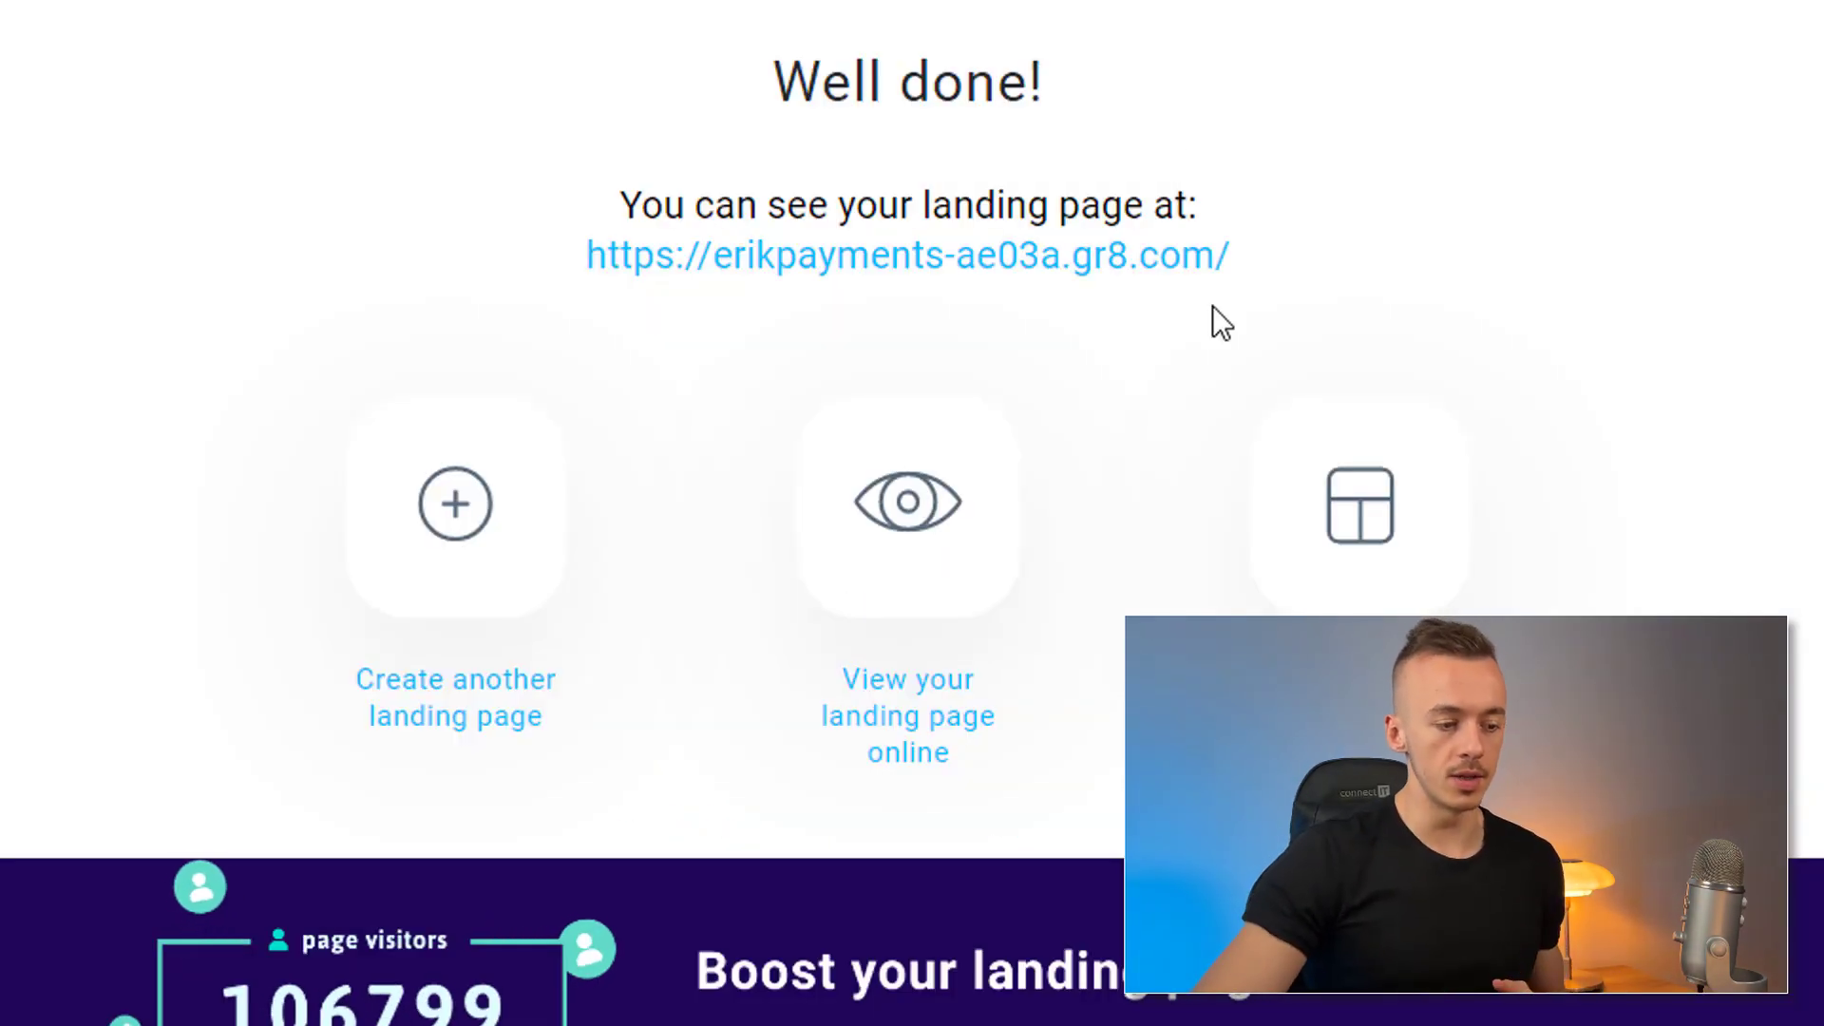
click(1033, 257)
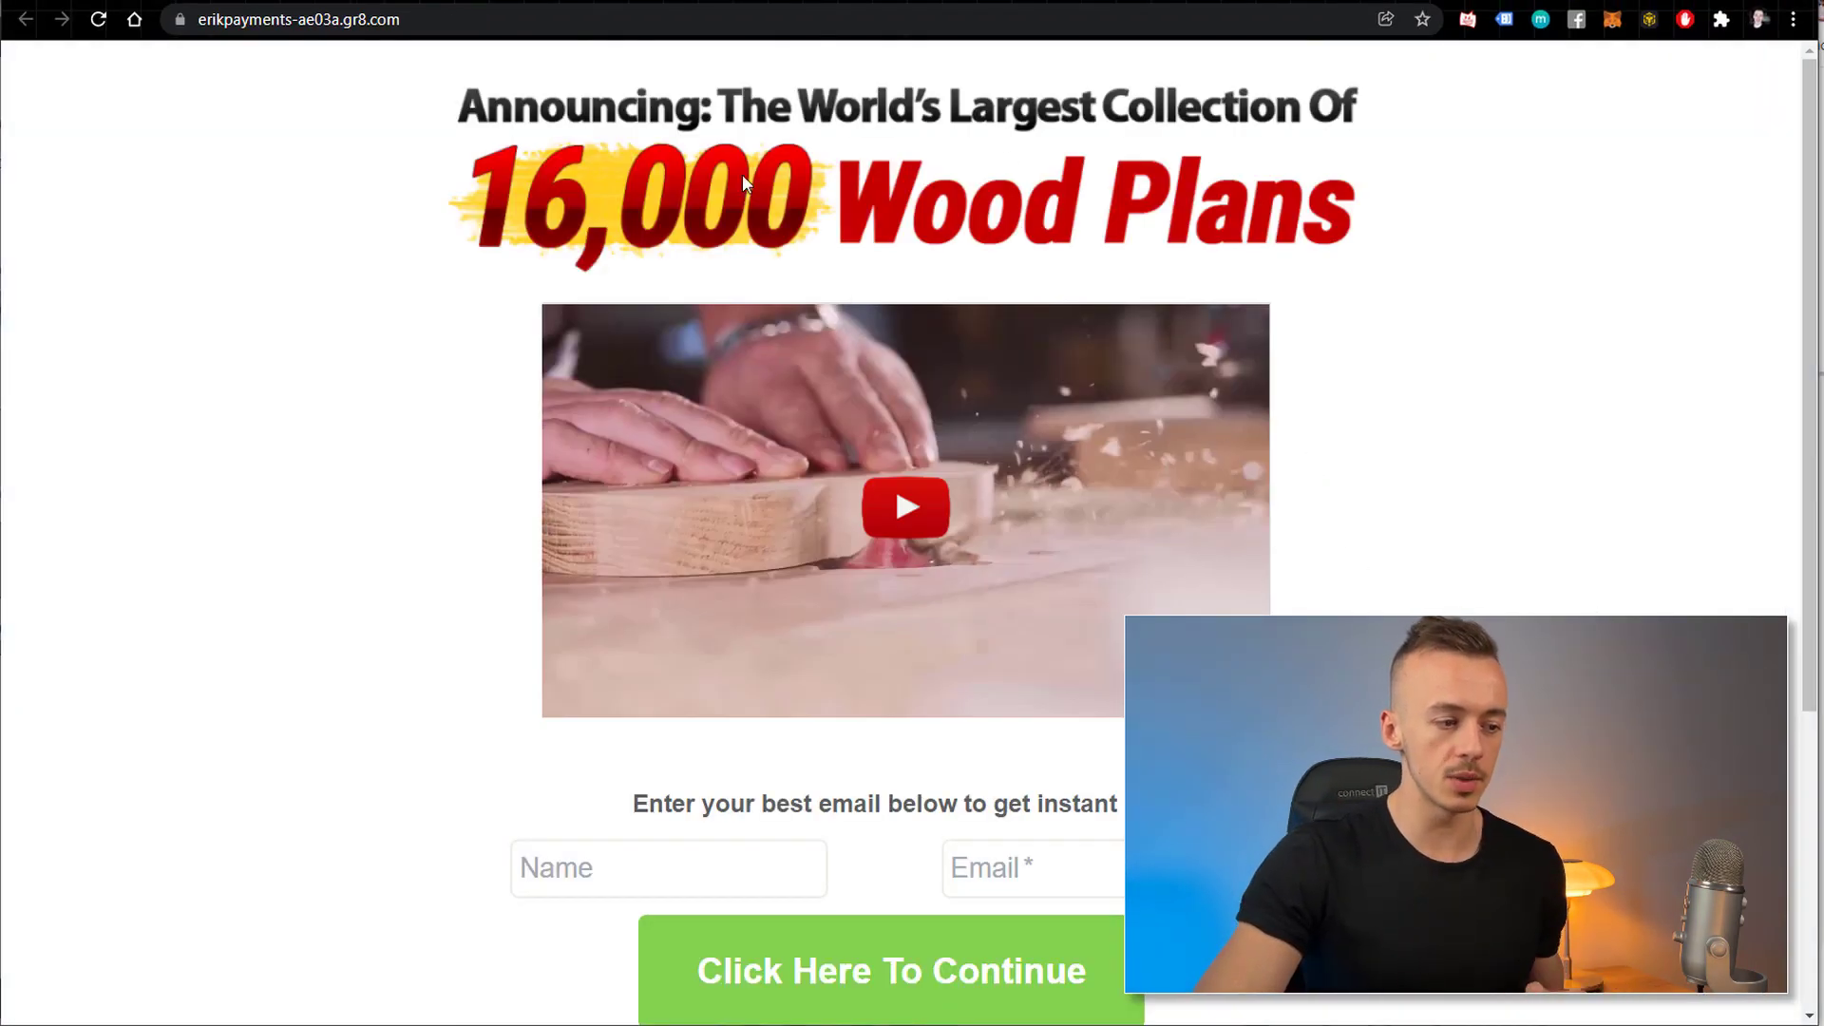
scroll(846, 333, down, 2)
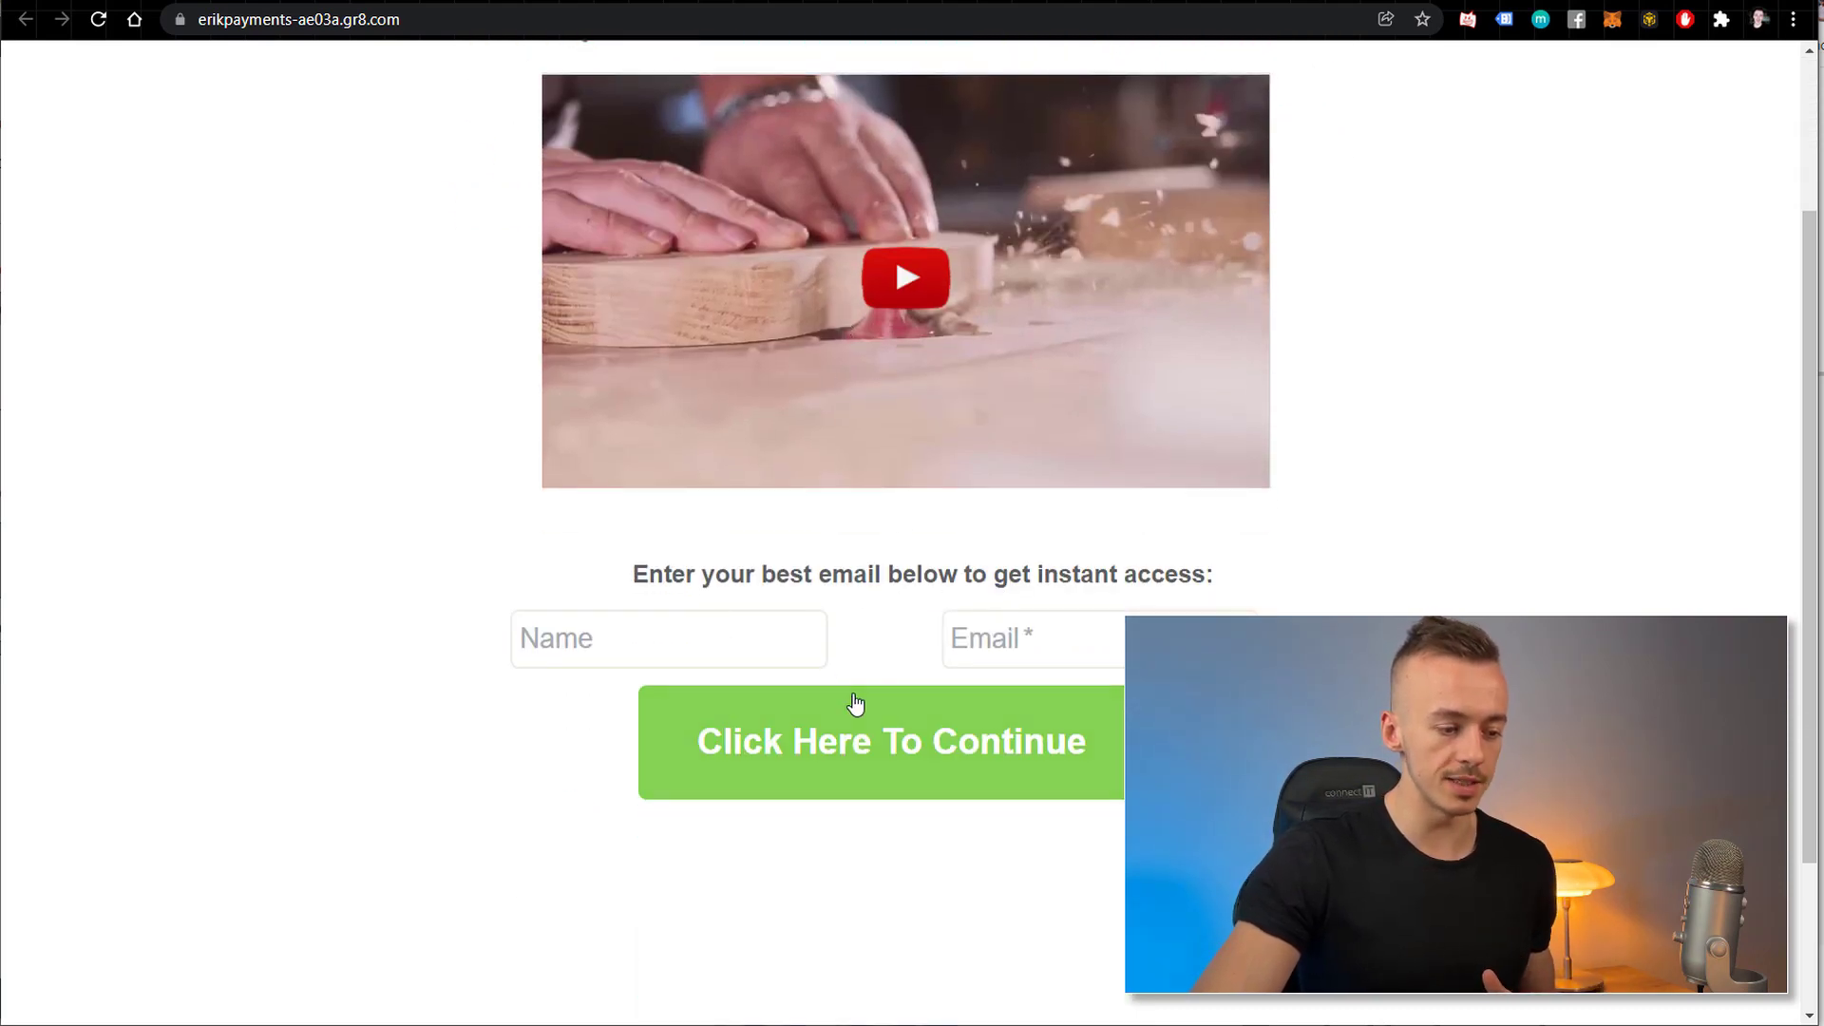
Test the live opt-in form by filling in the email field with a suggested address and submitting it.
click(965, 636)
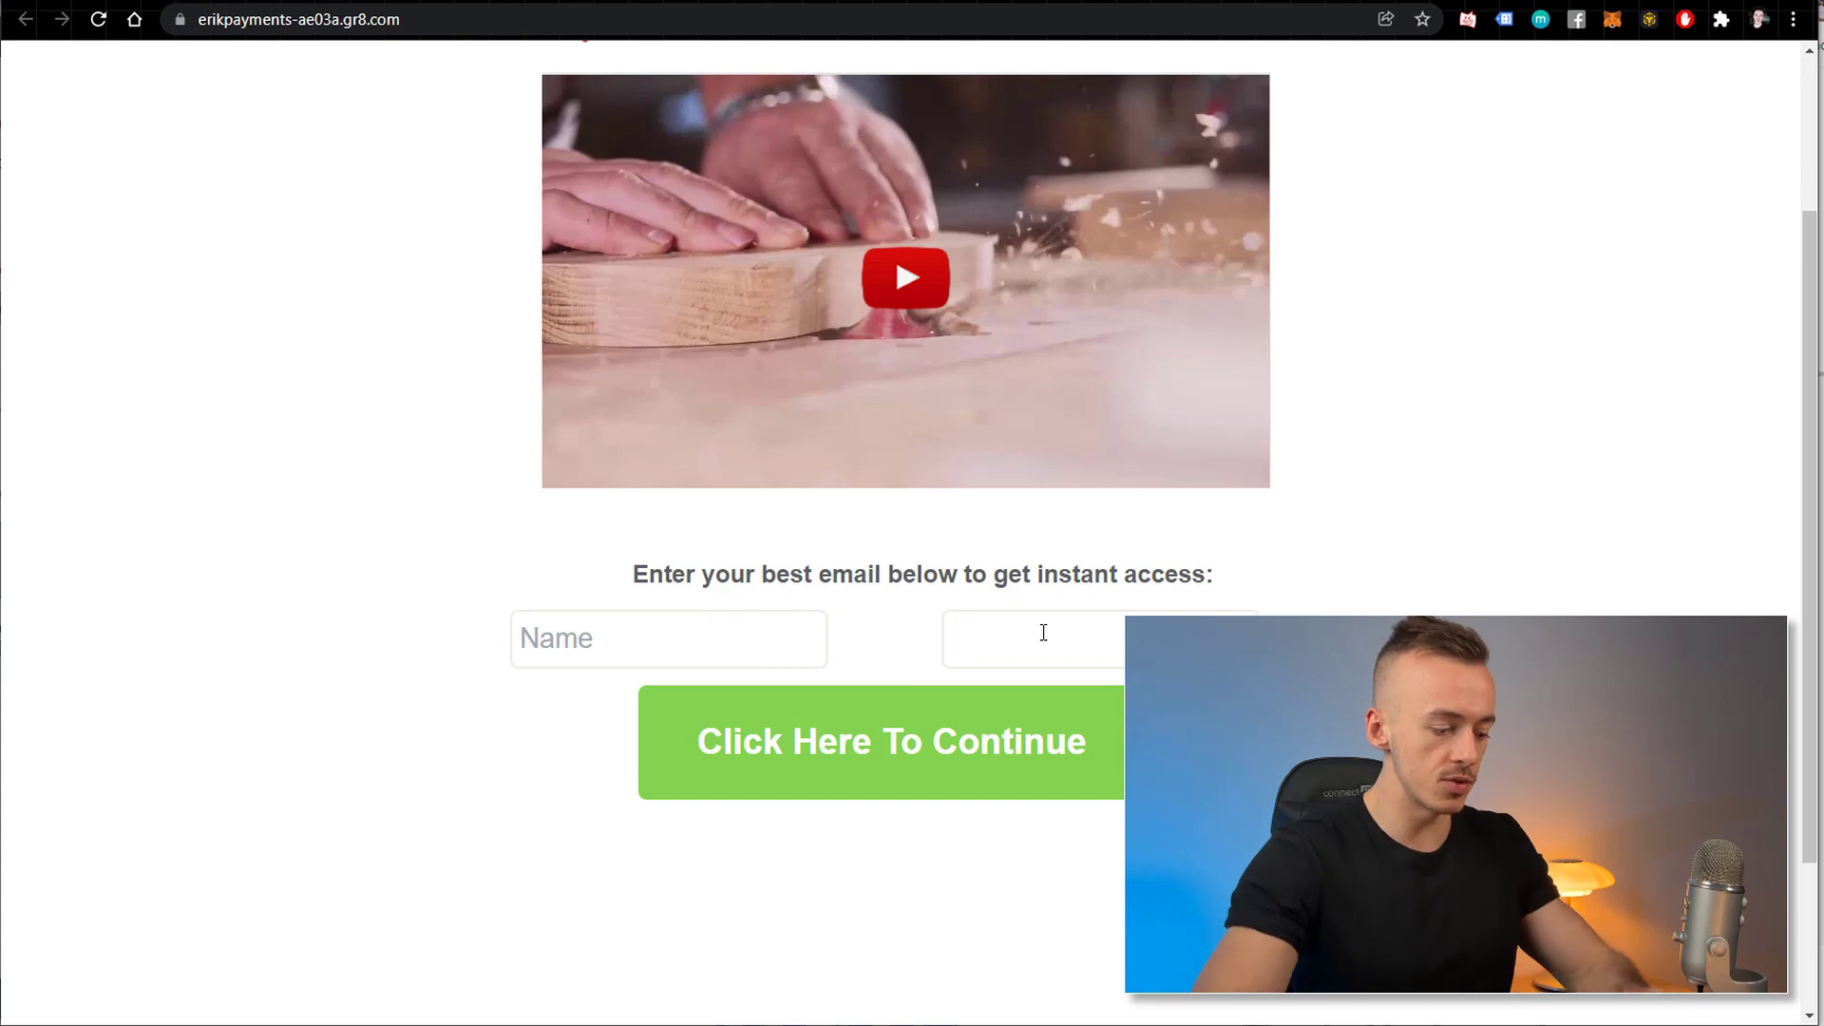
click(1043, 698)
click(1026, 764)
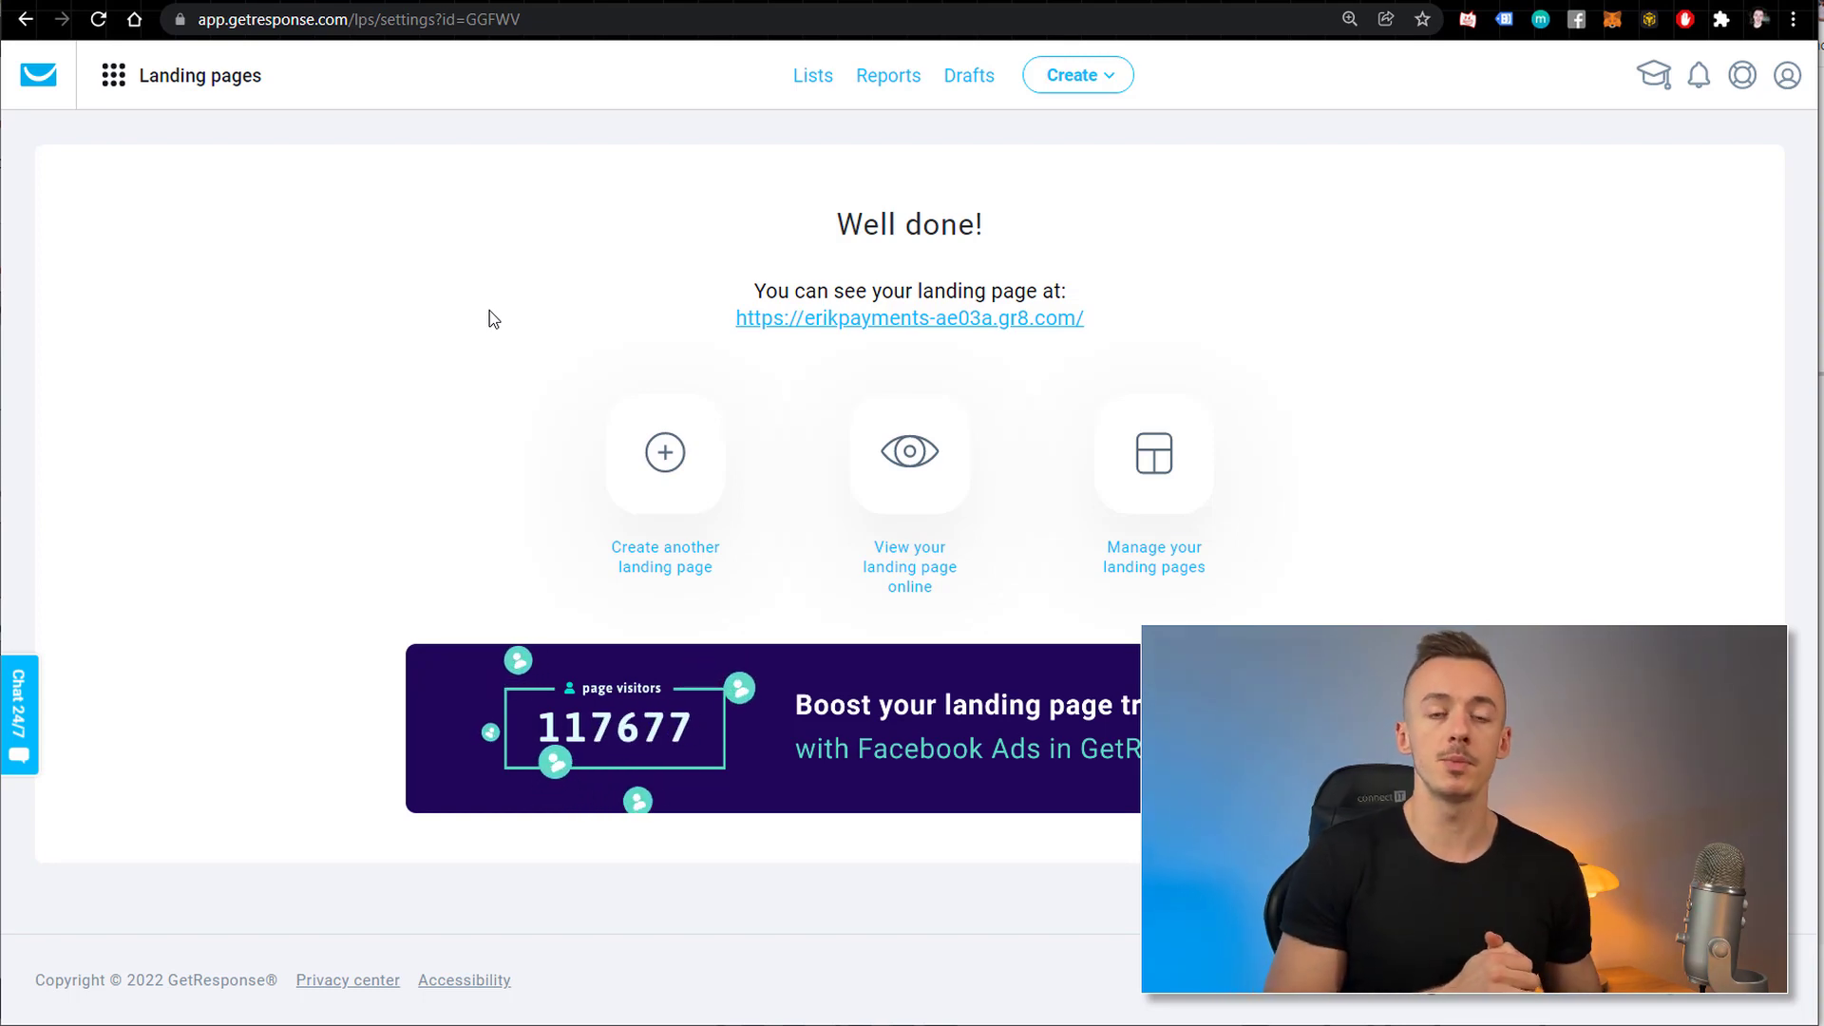
Filter the autoresponders to the INCG_woodworking list and create a new autoresponder with the new Email Creator.
click(147, 90)
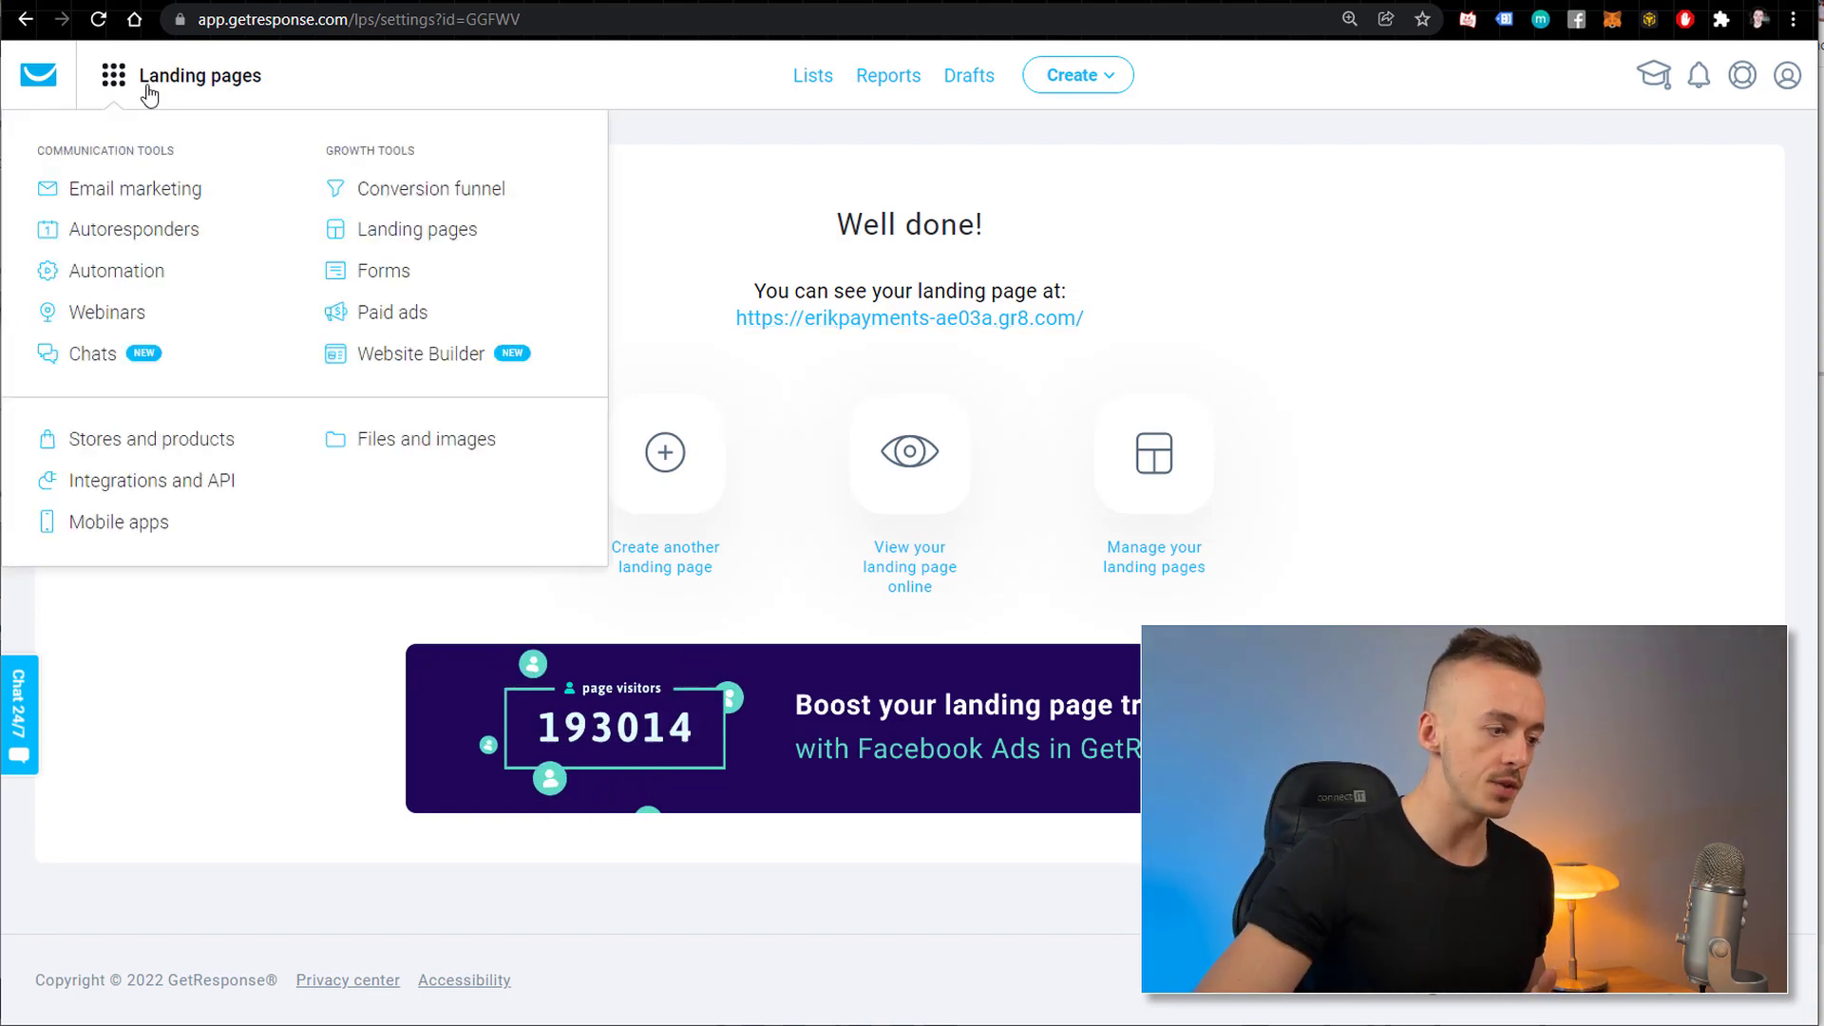
click(135, 234)
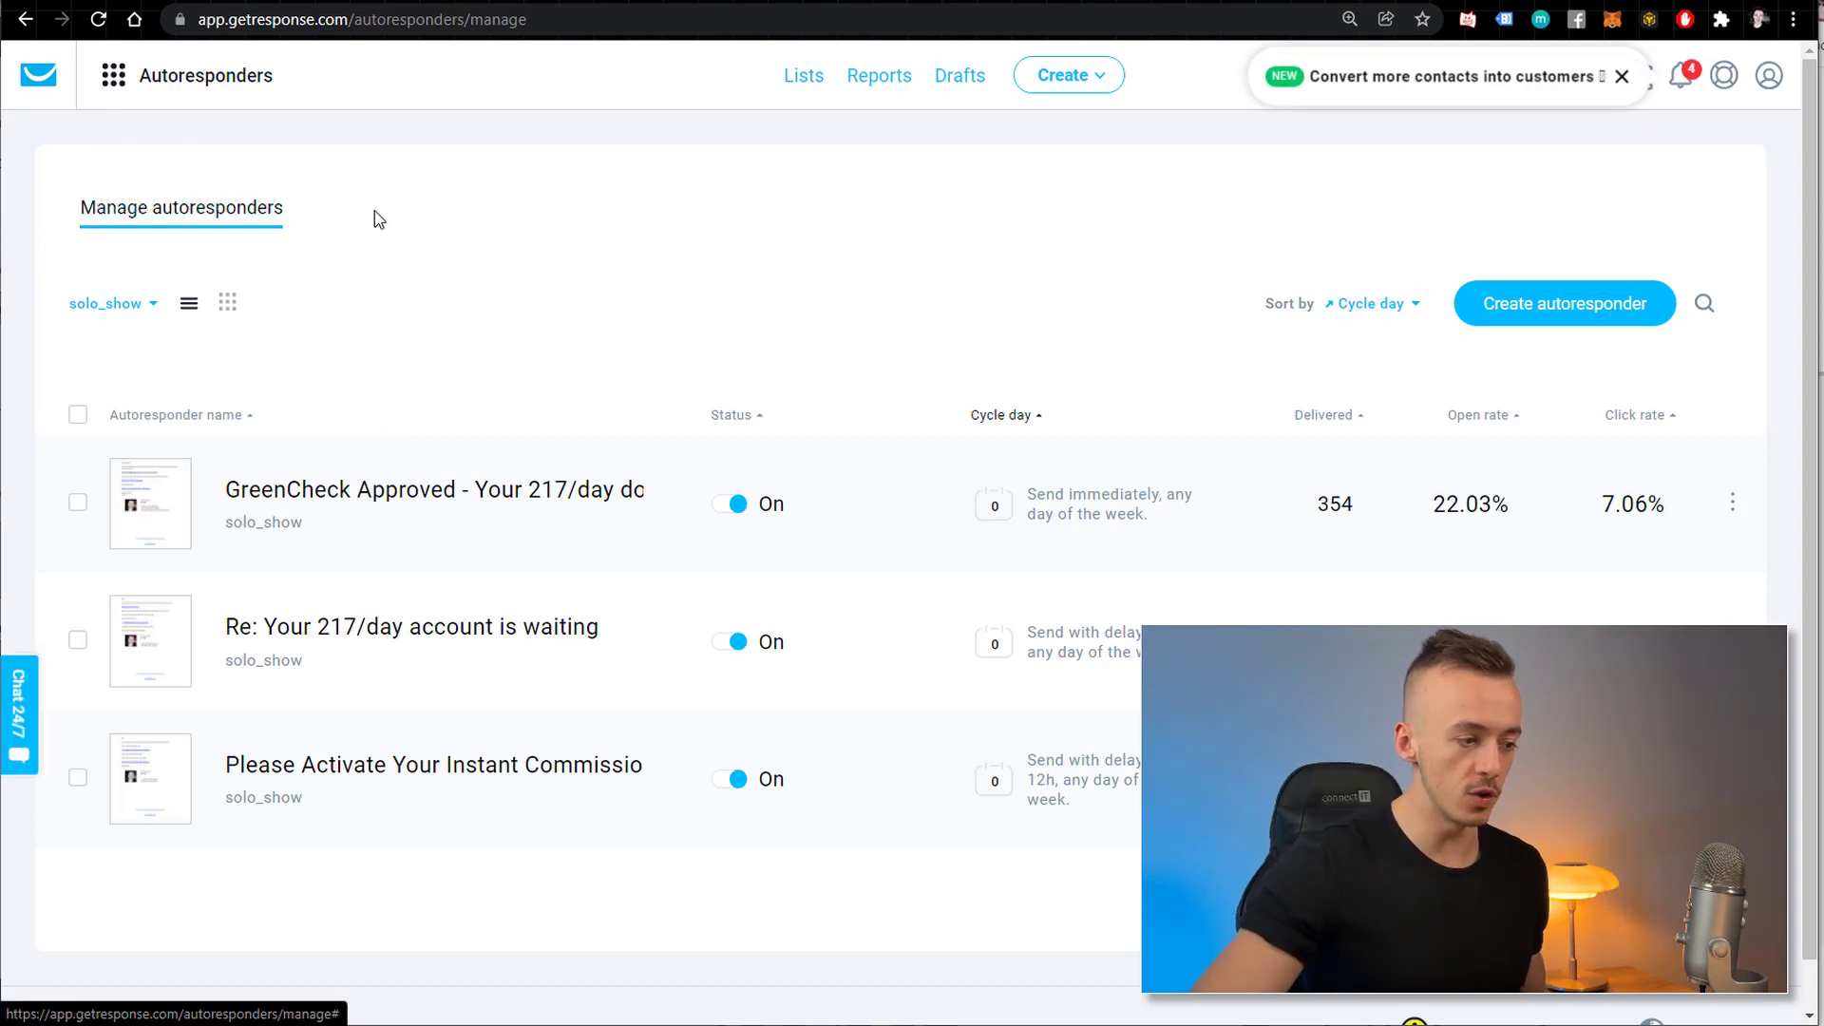
click(112, 309)
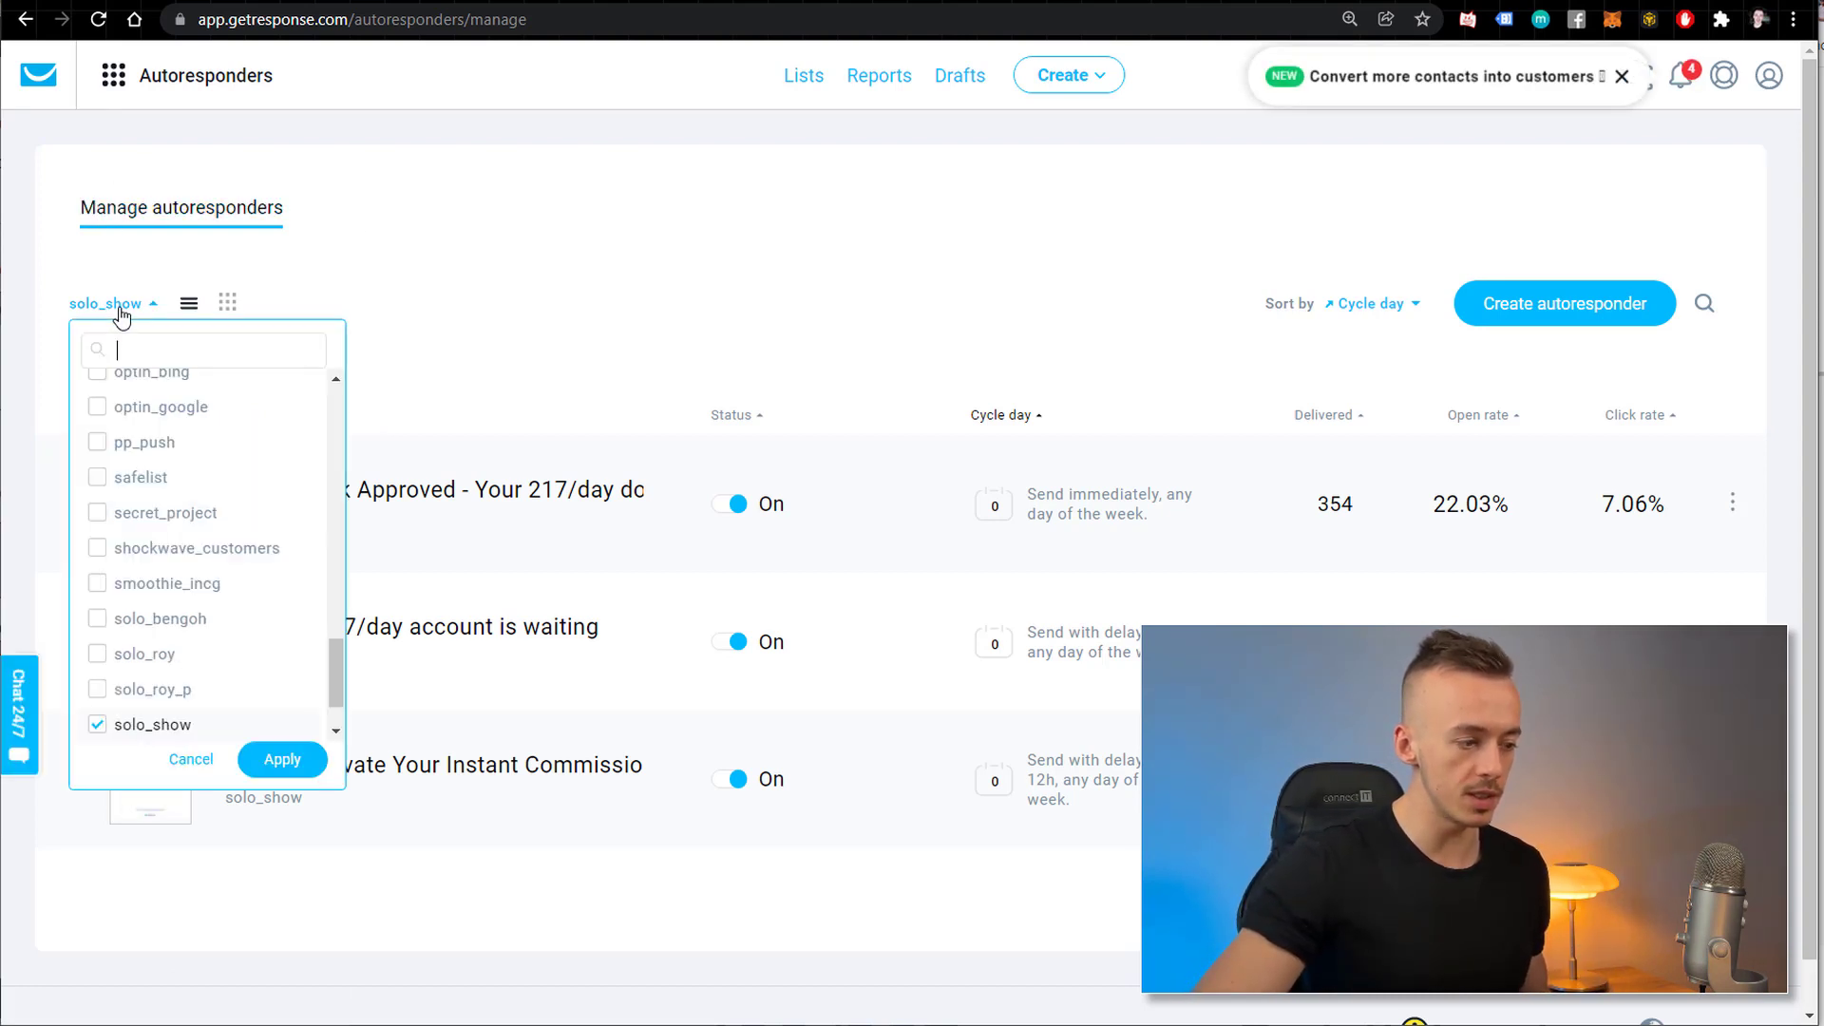
text(i)
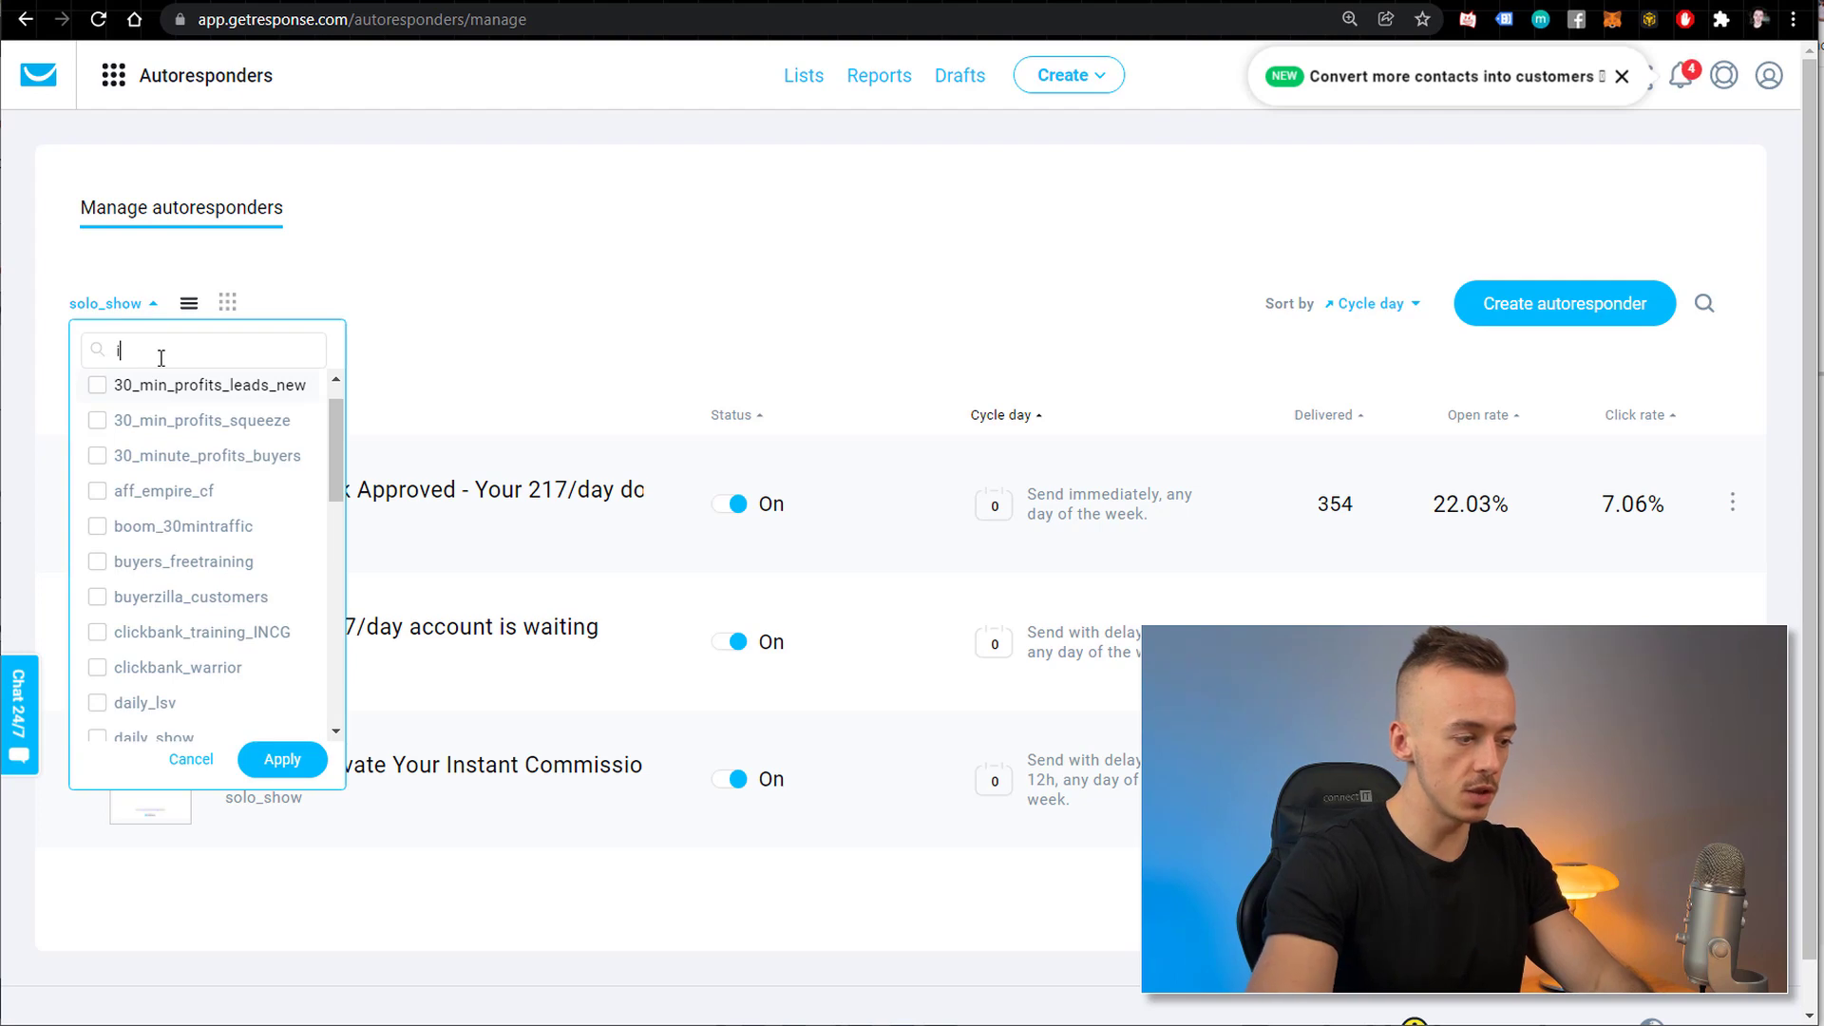
key(BackSpace)
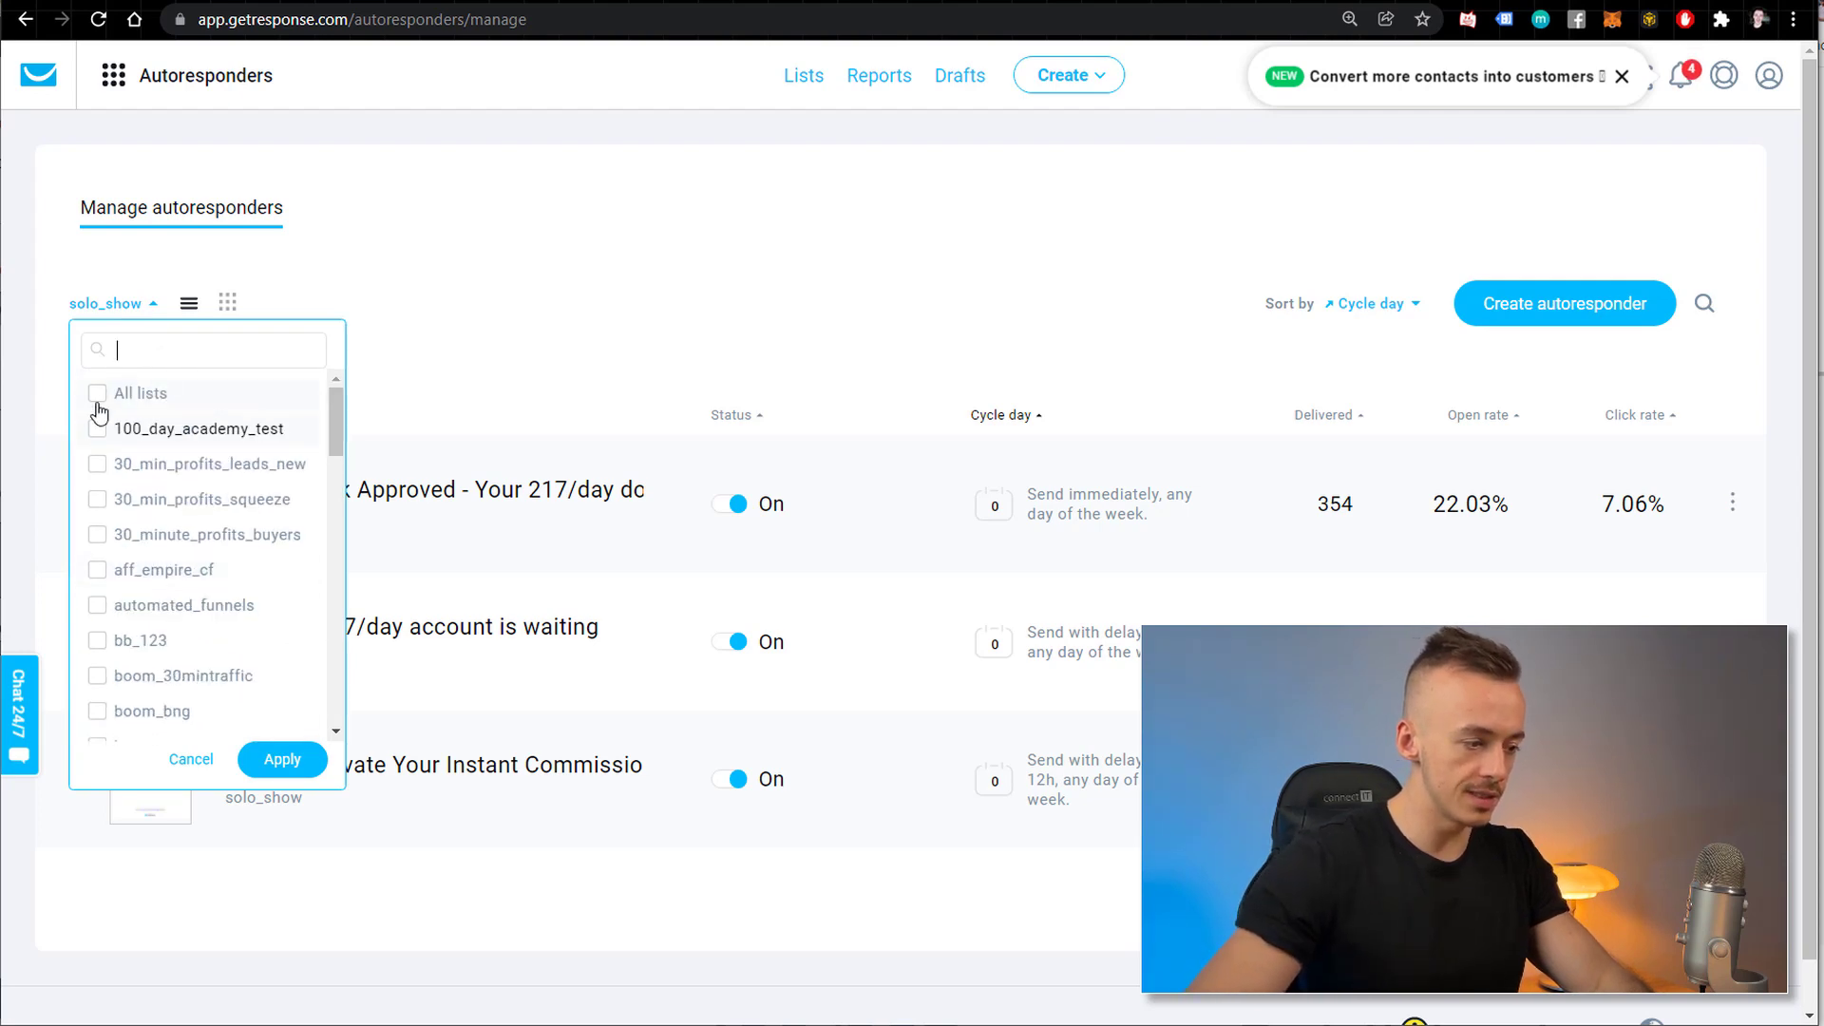
click(99, 397)
text(incg)
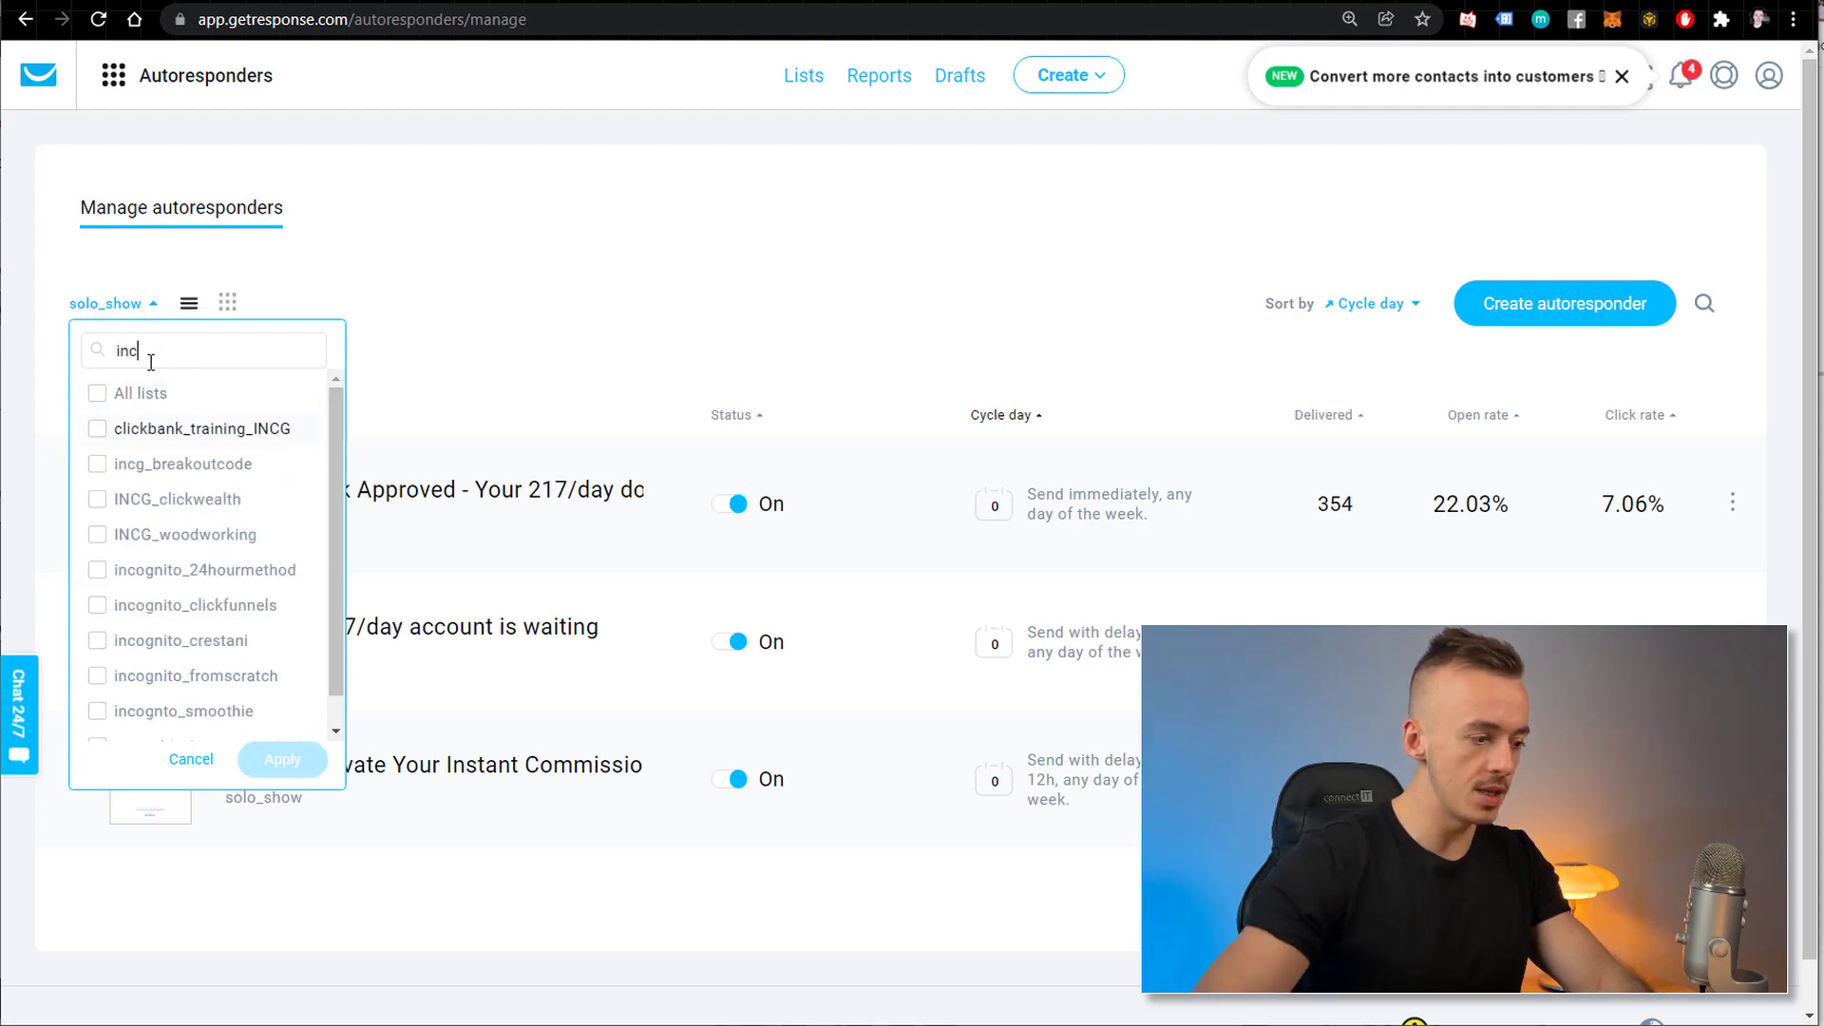
click(117, 537)
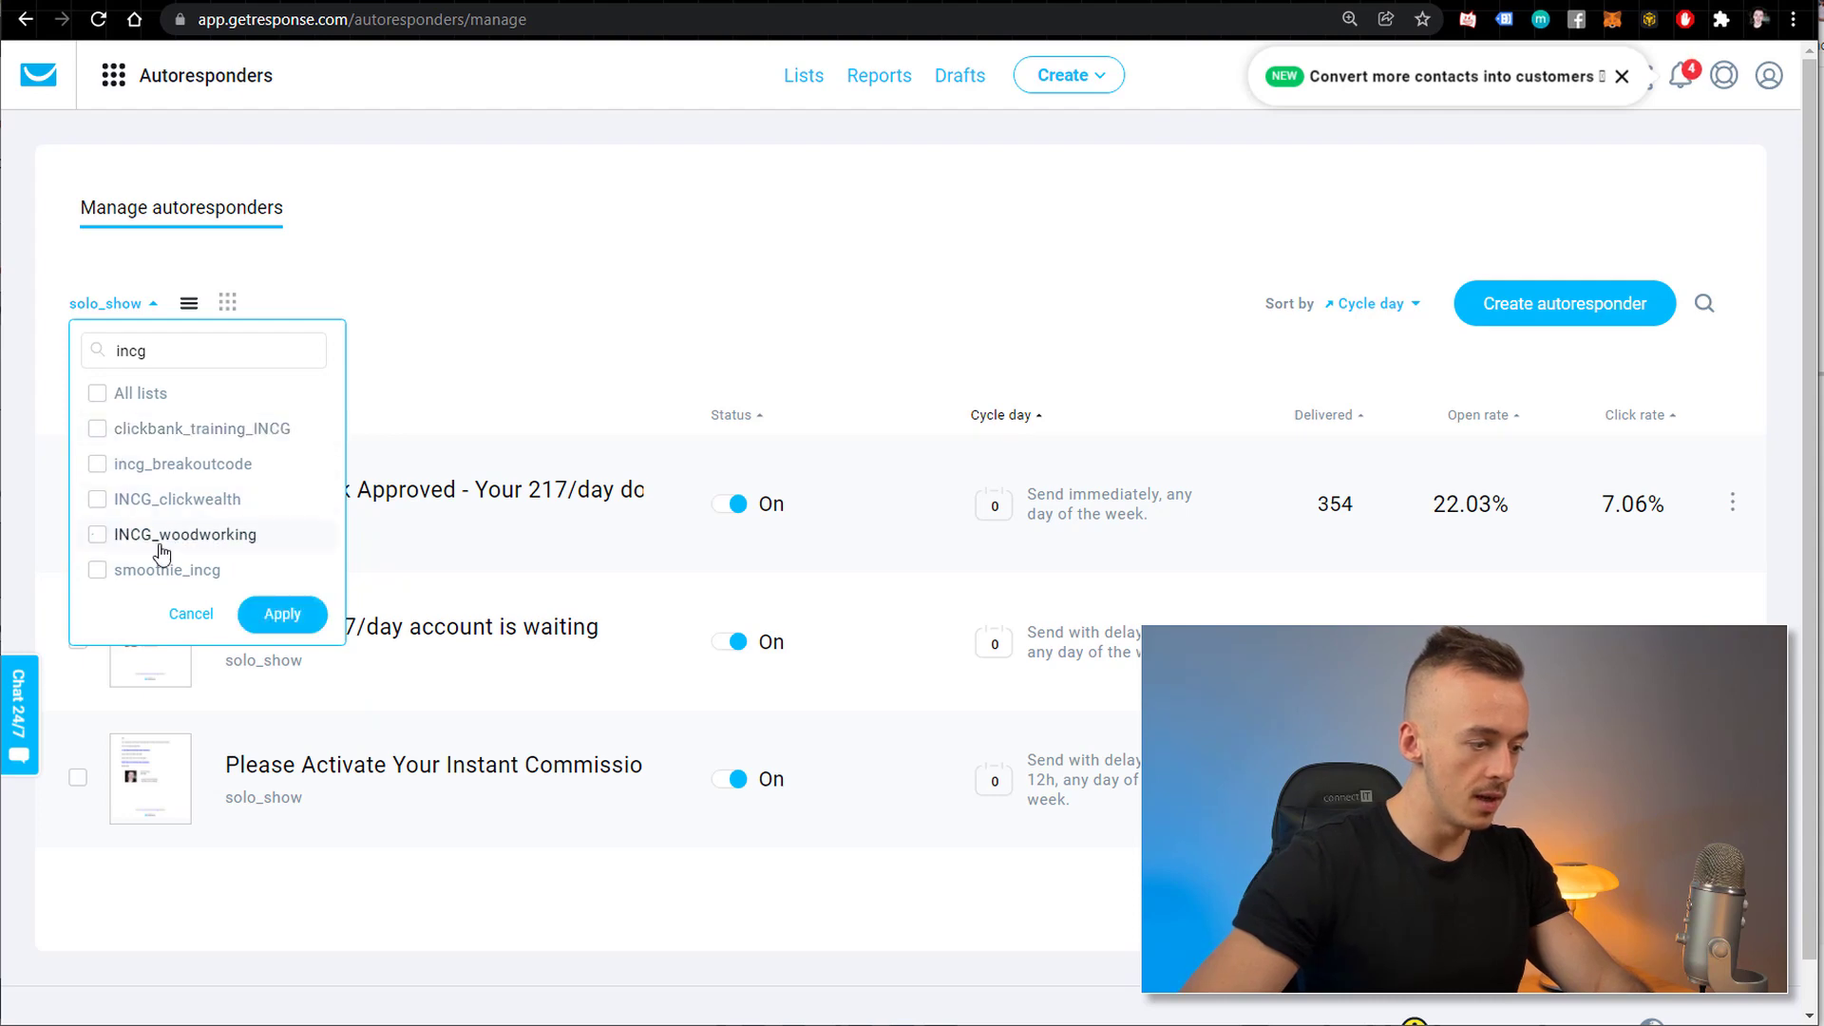
click(278, 618)
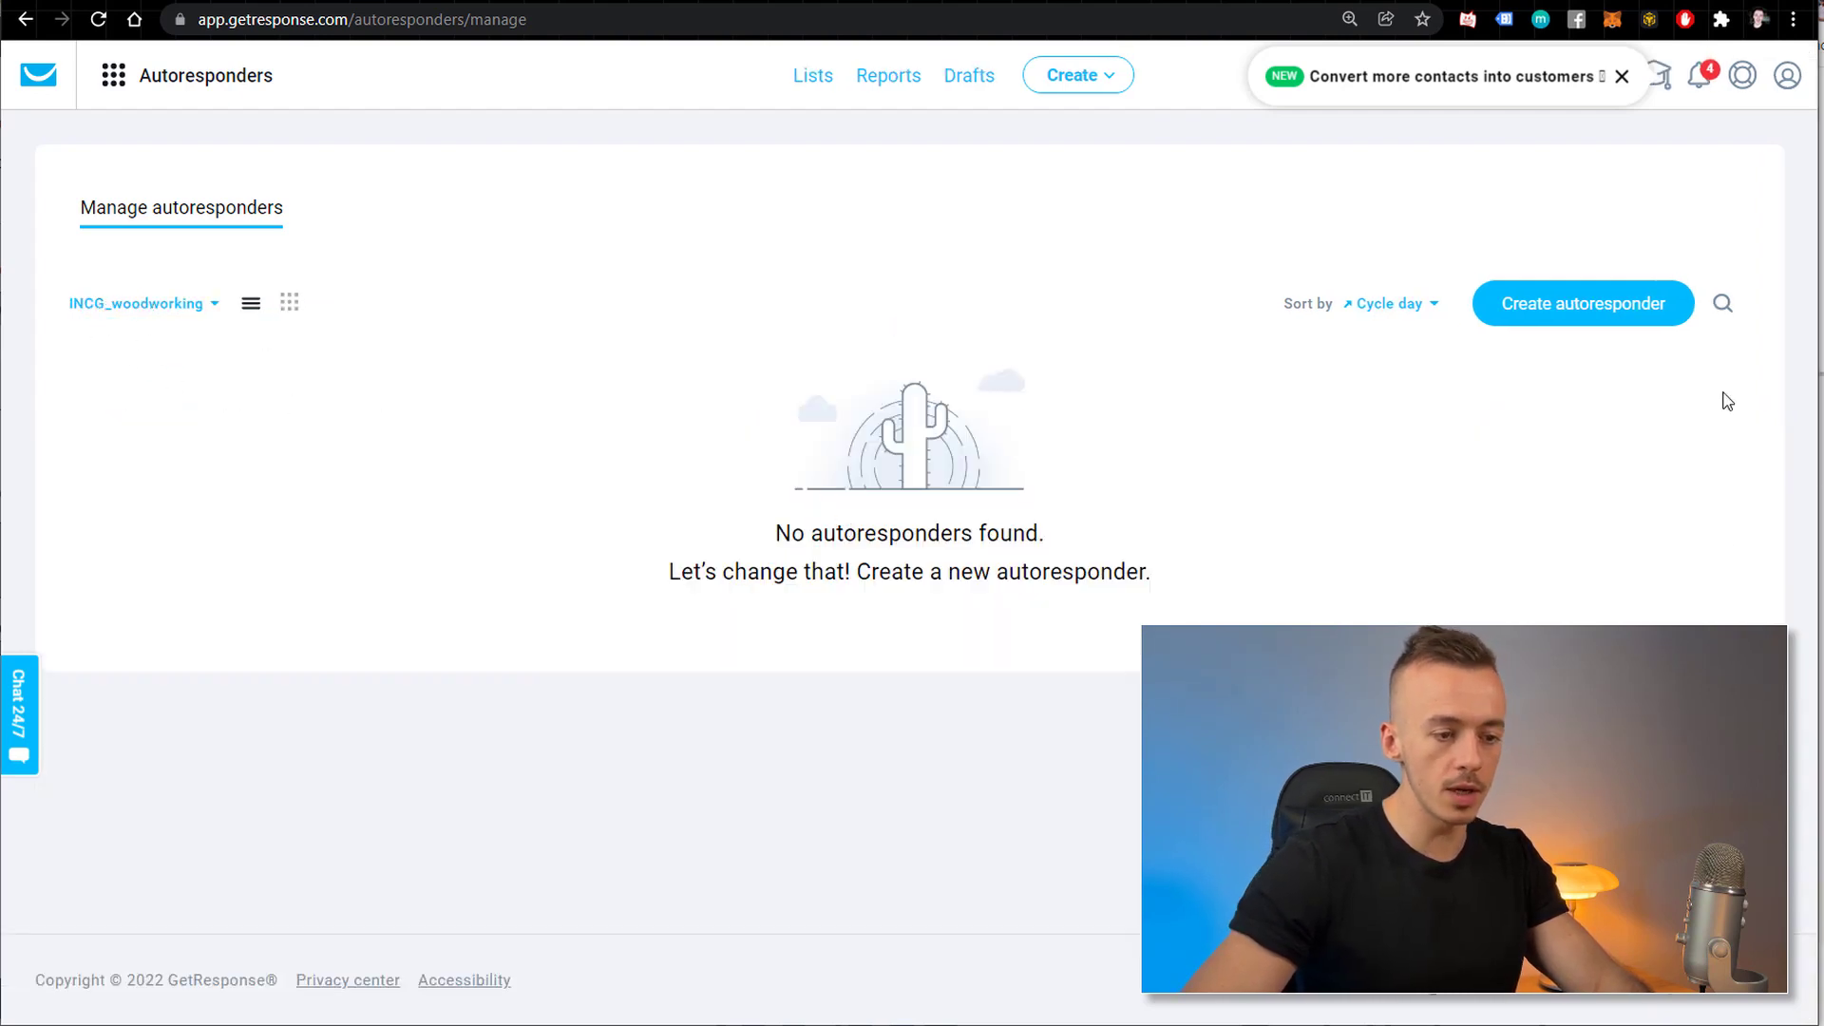
click(1589, 313)
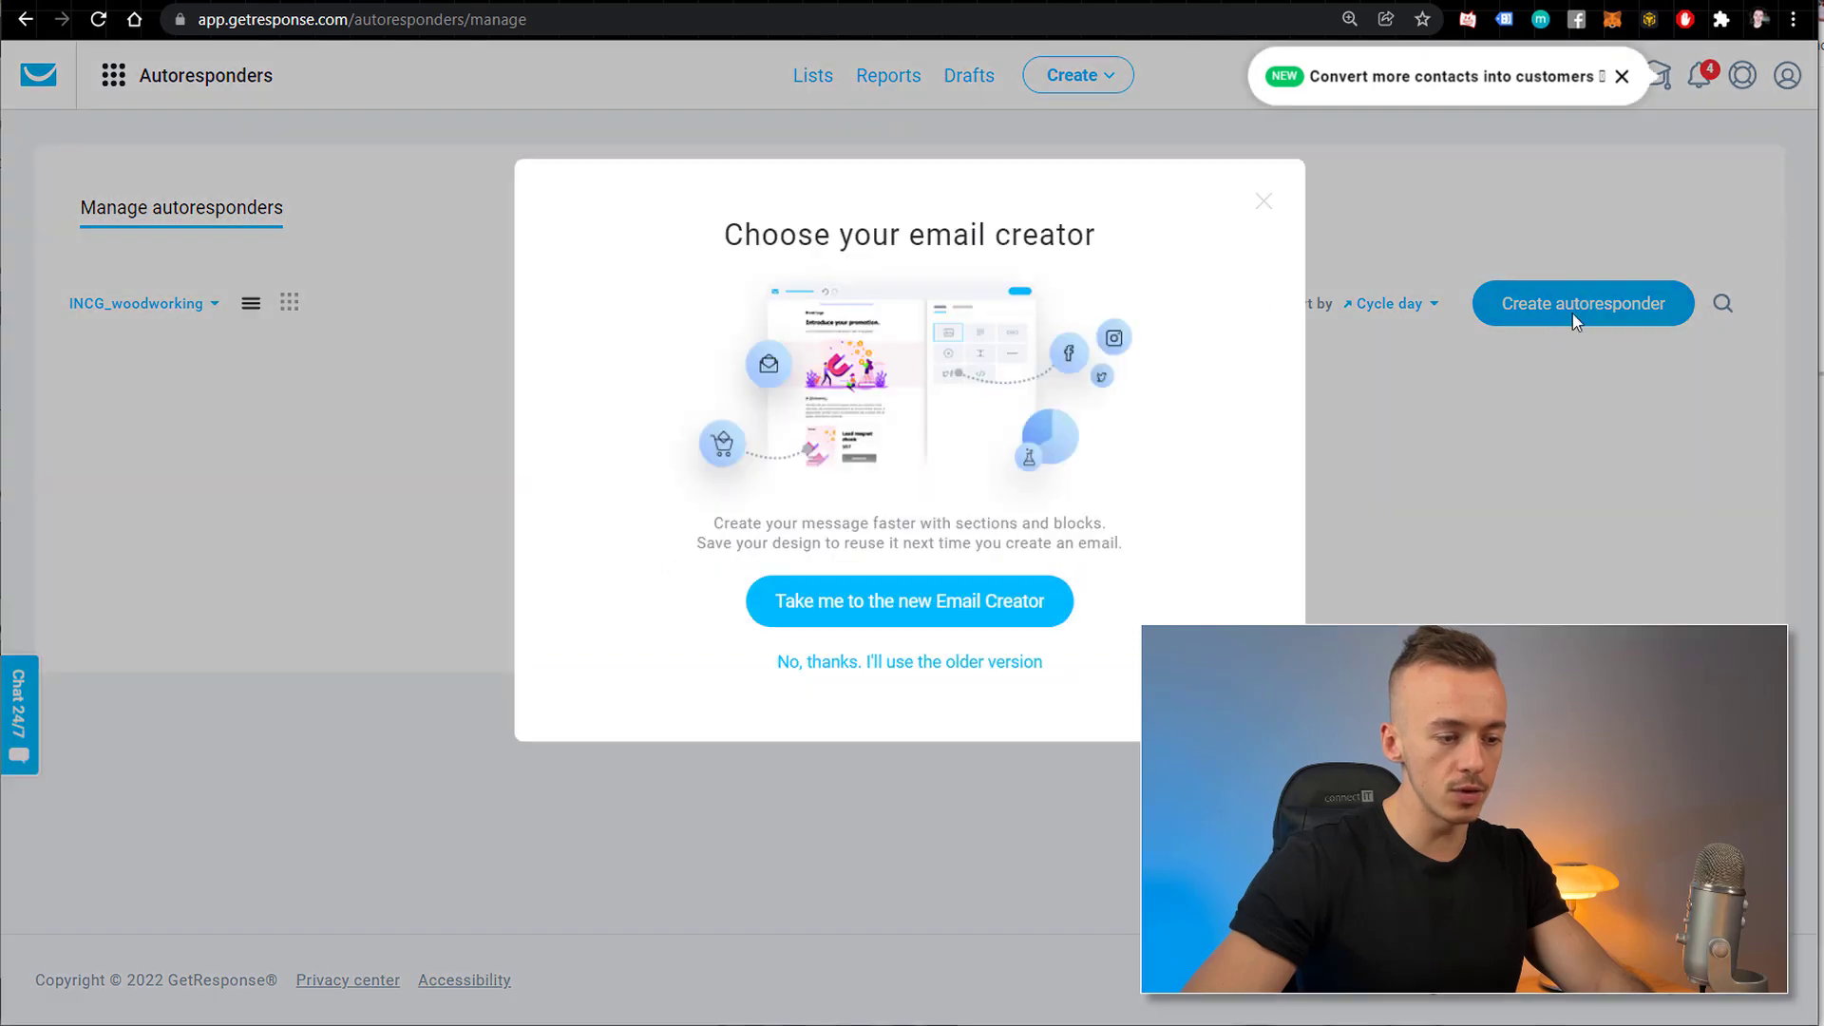
click(840, 618)
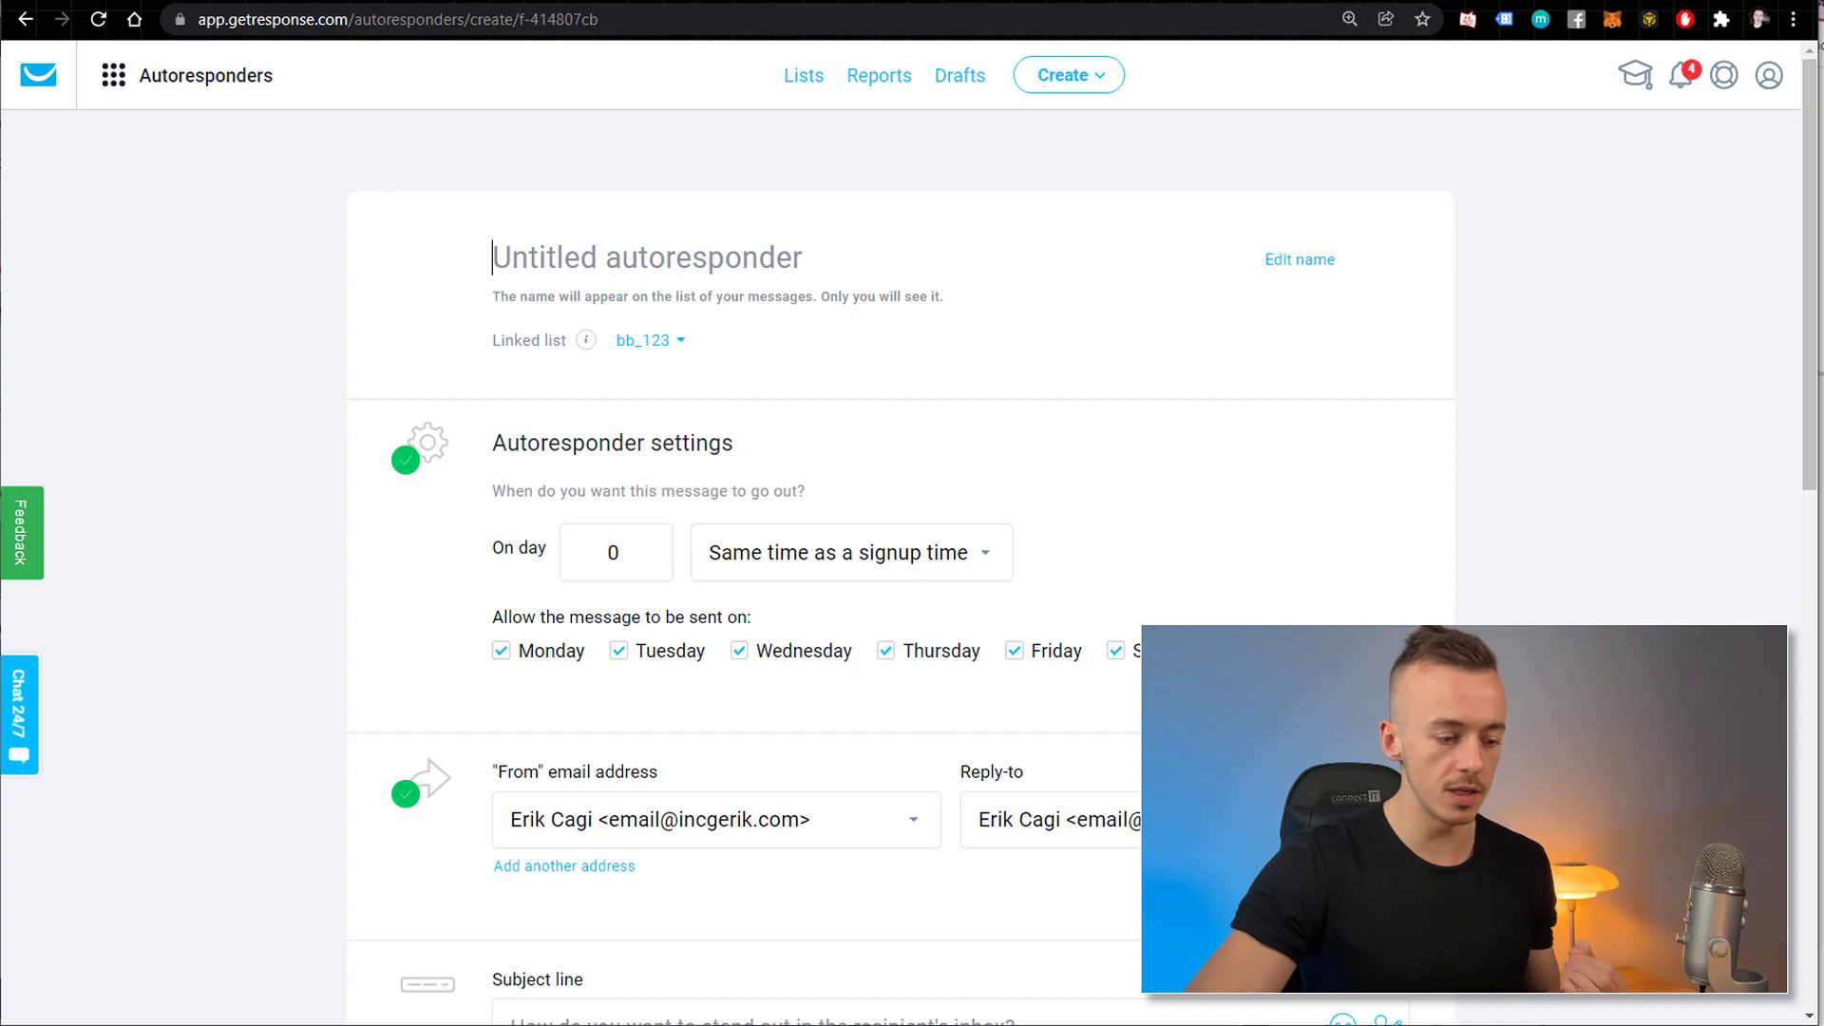
Switch to the TedsWoodworking affiliate resources page and review the subject lines and body of Email Templates #1 and #2.
mouse_move(941, 1024)
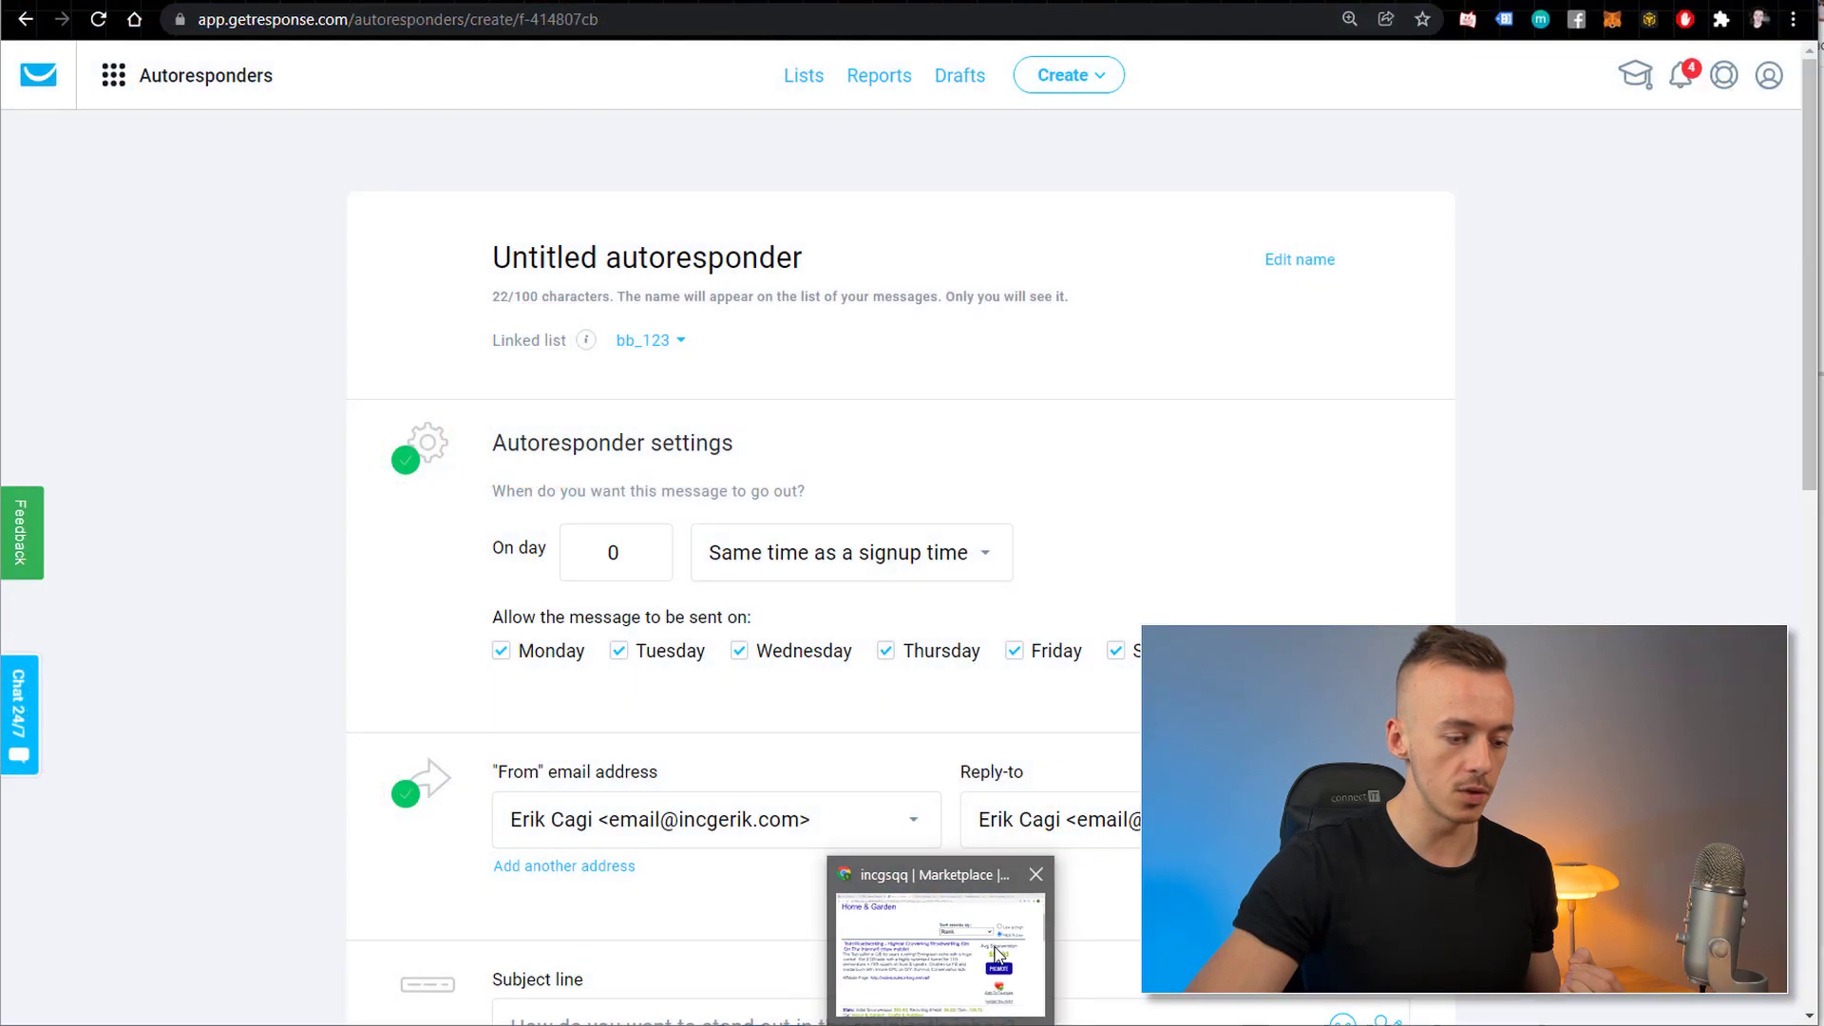
click(878, 869)
click(646, 691)
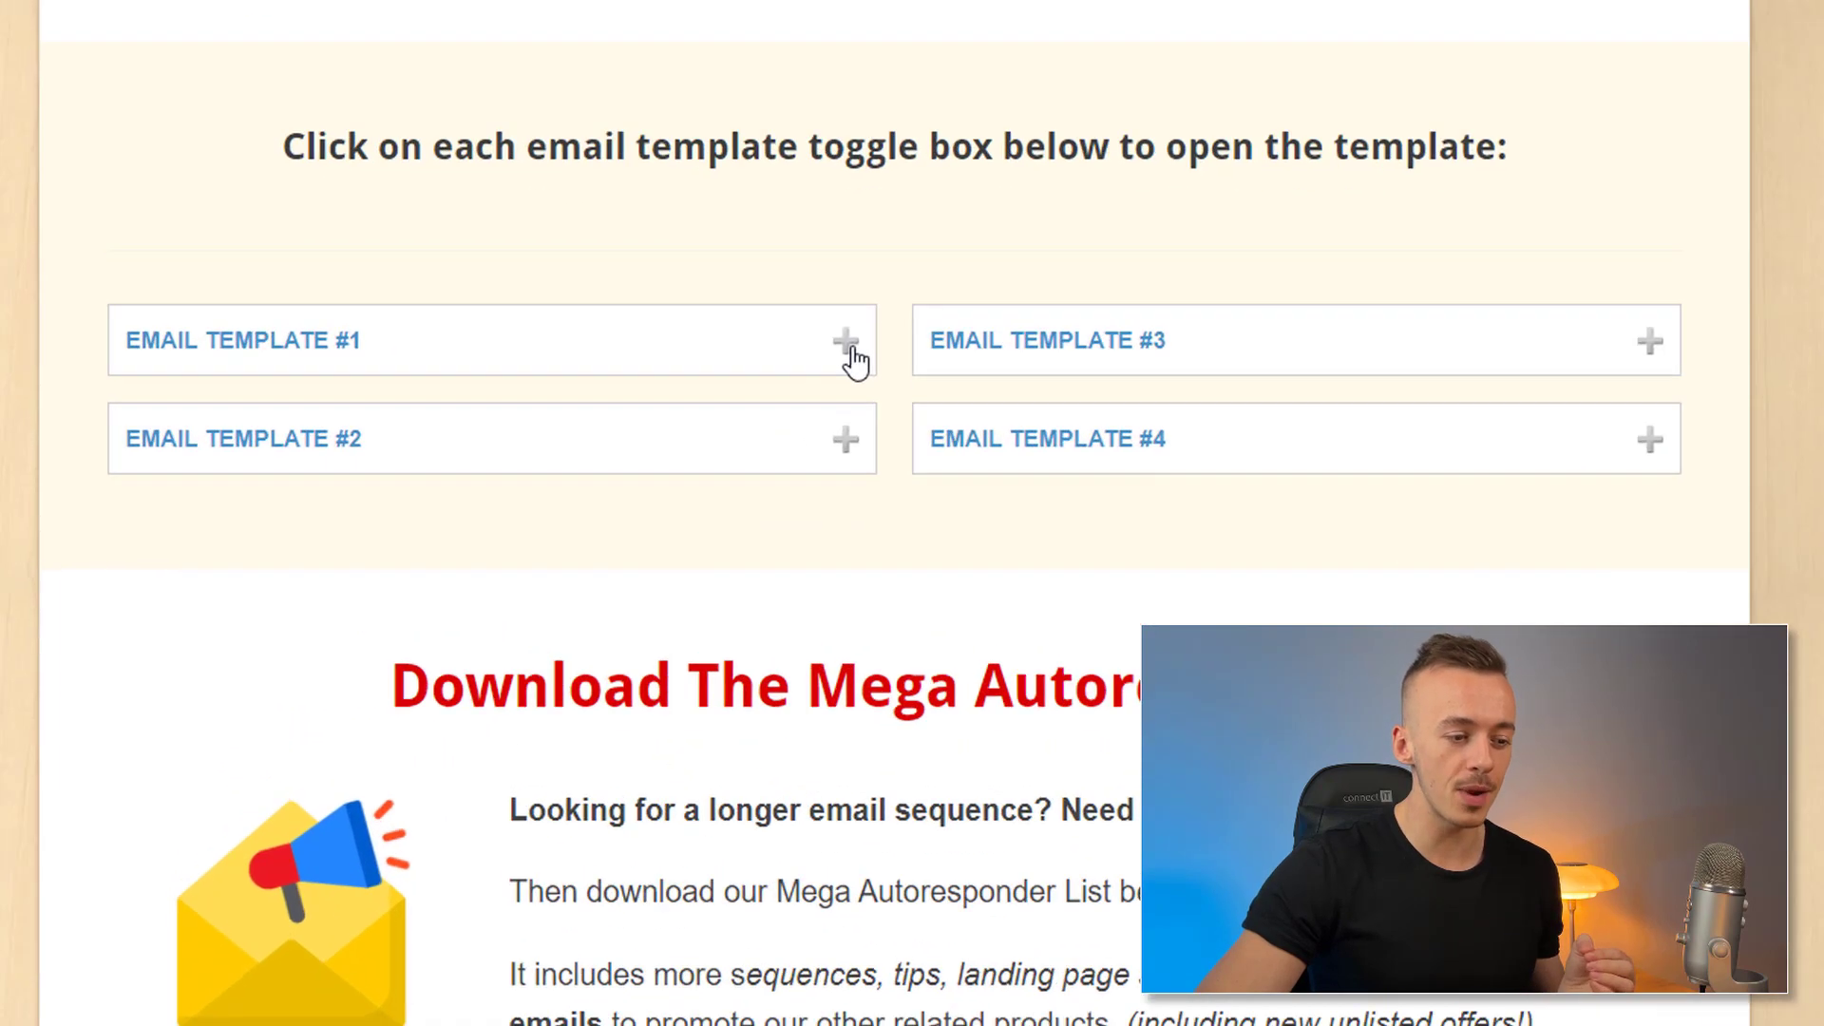
click(869, 407)
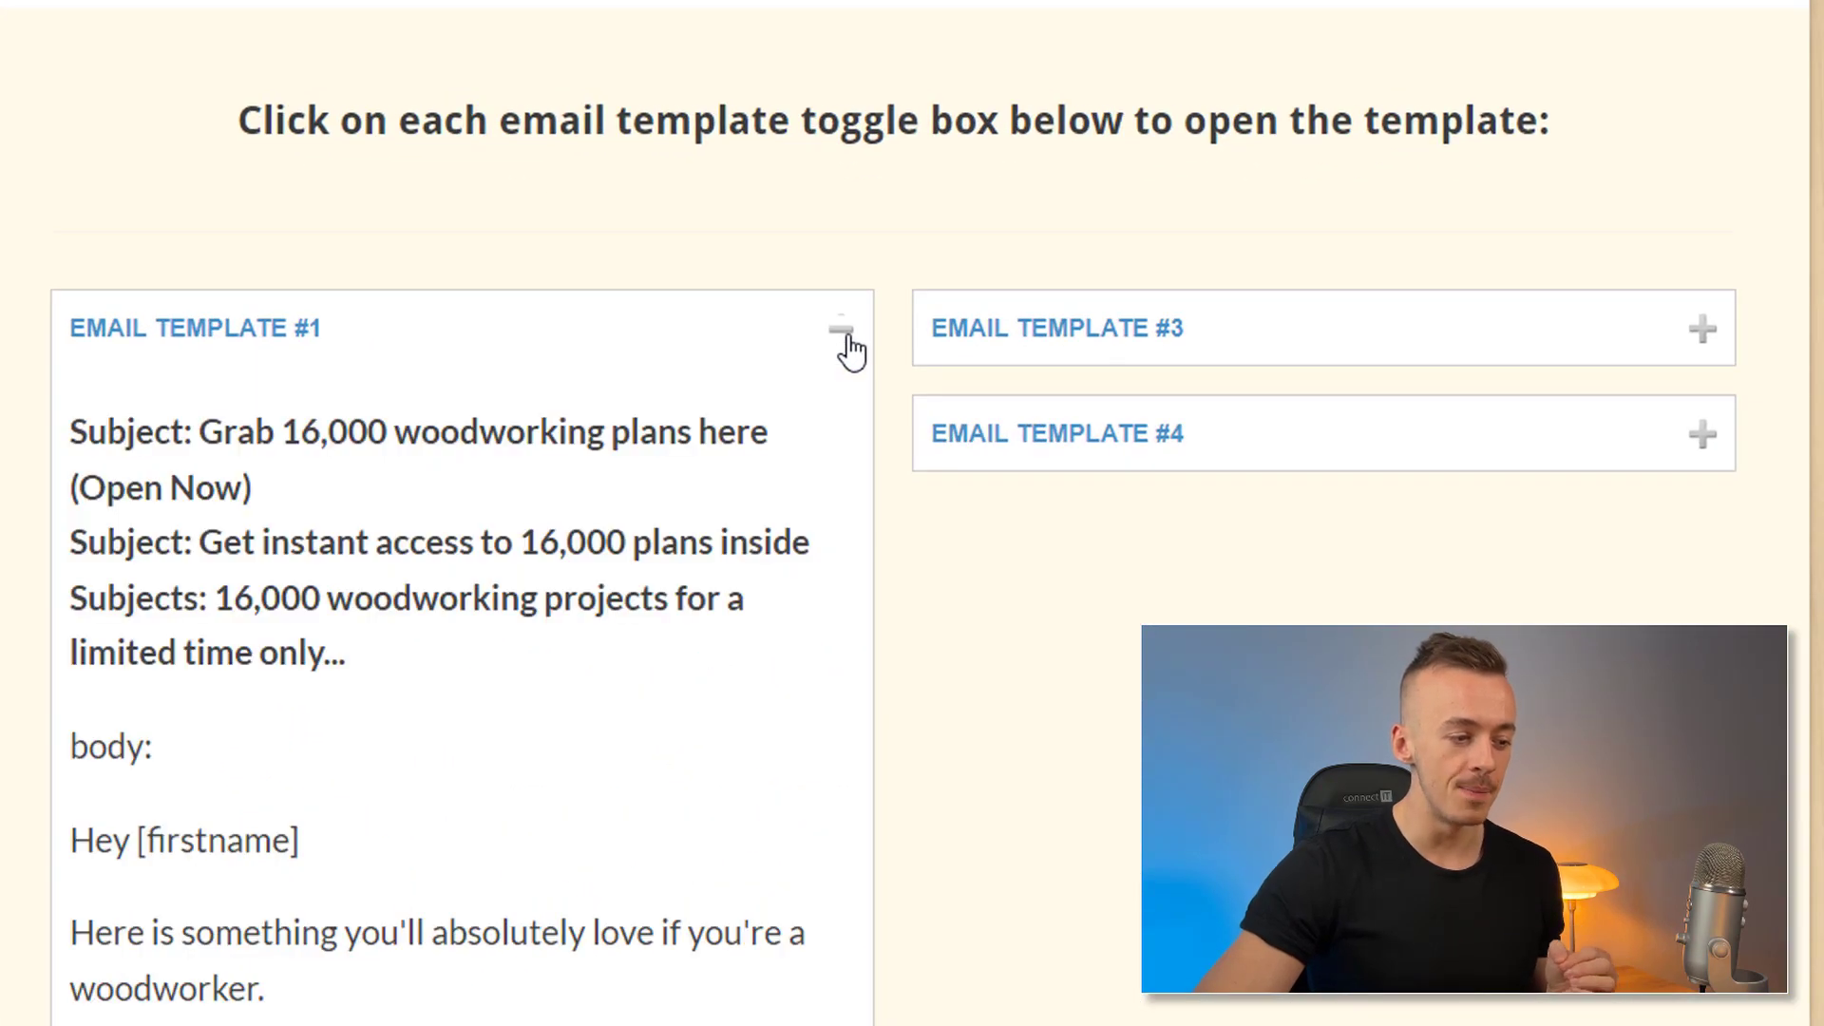
scroll(670, 237, down, 2)
click(865, 152)
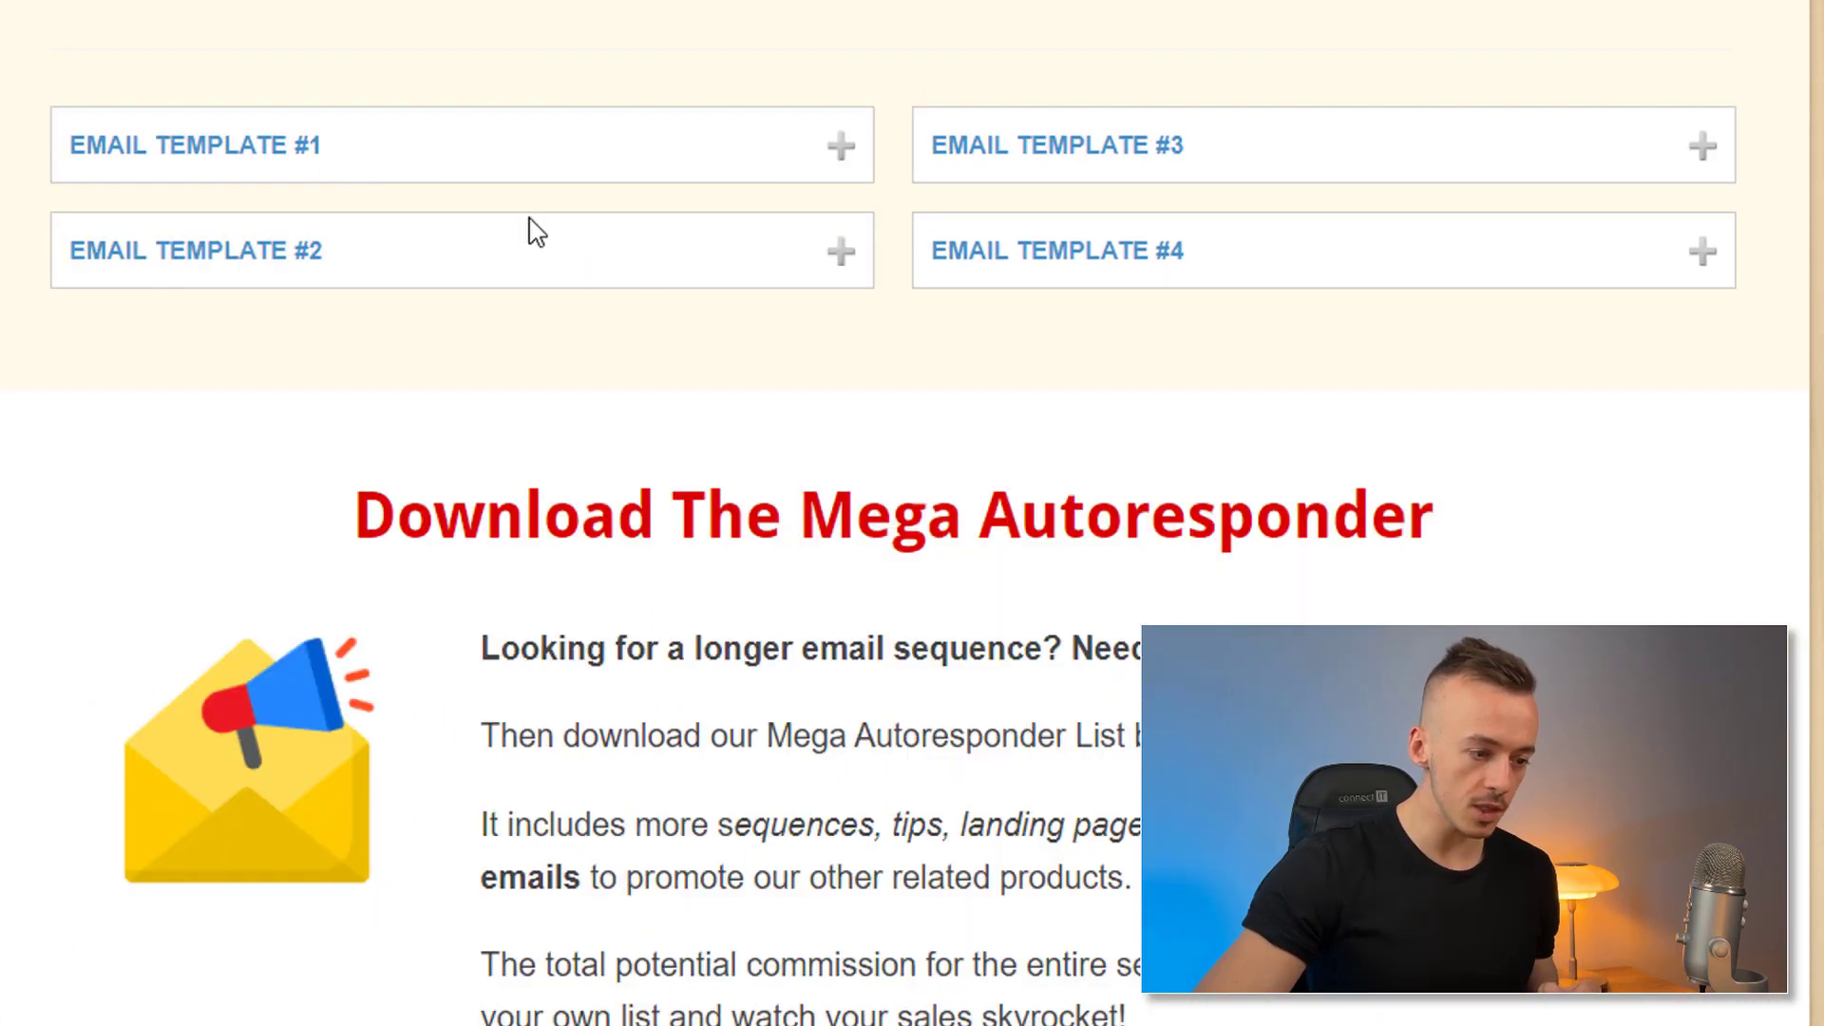
click(841, 252)
scroll(785, 322, down, 2)
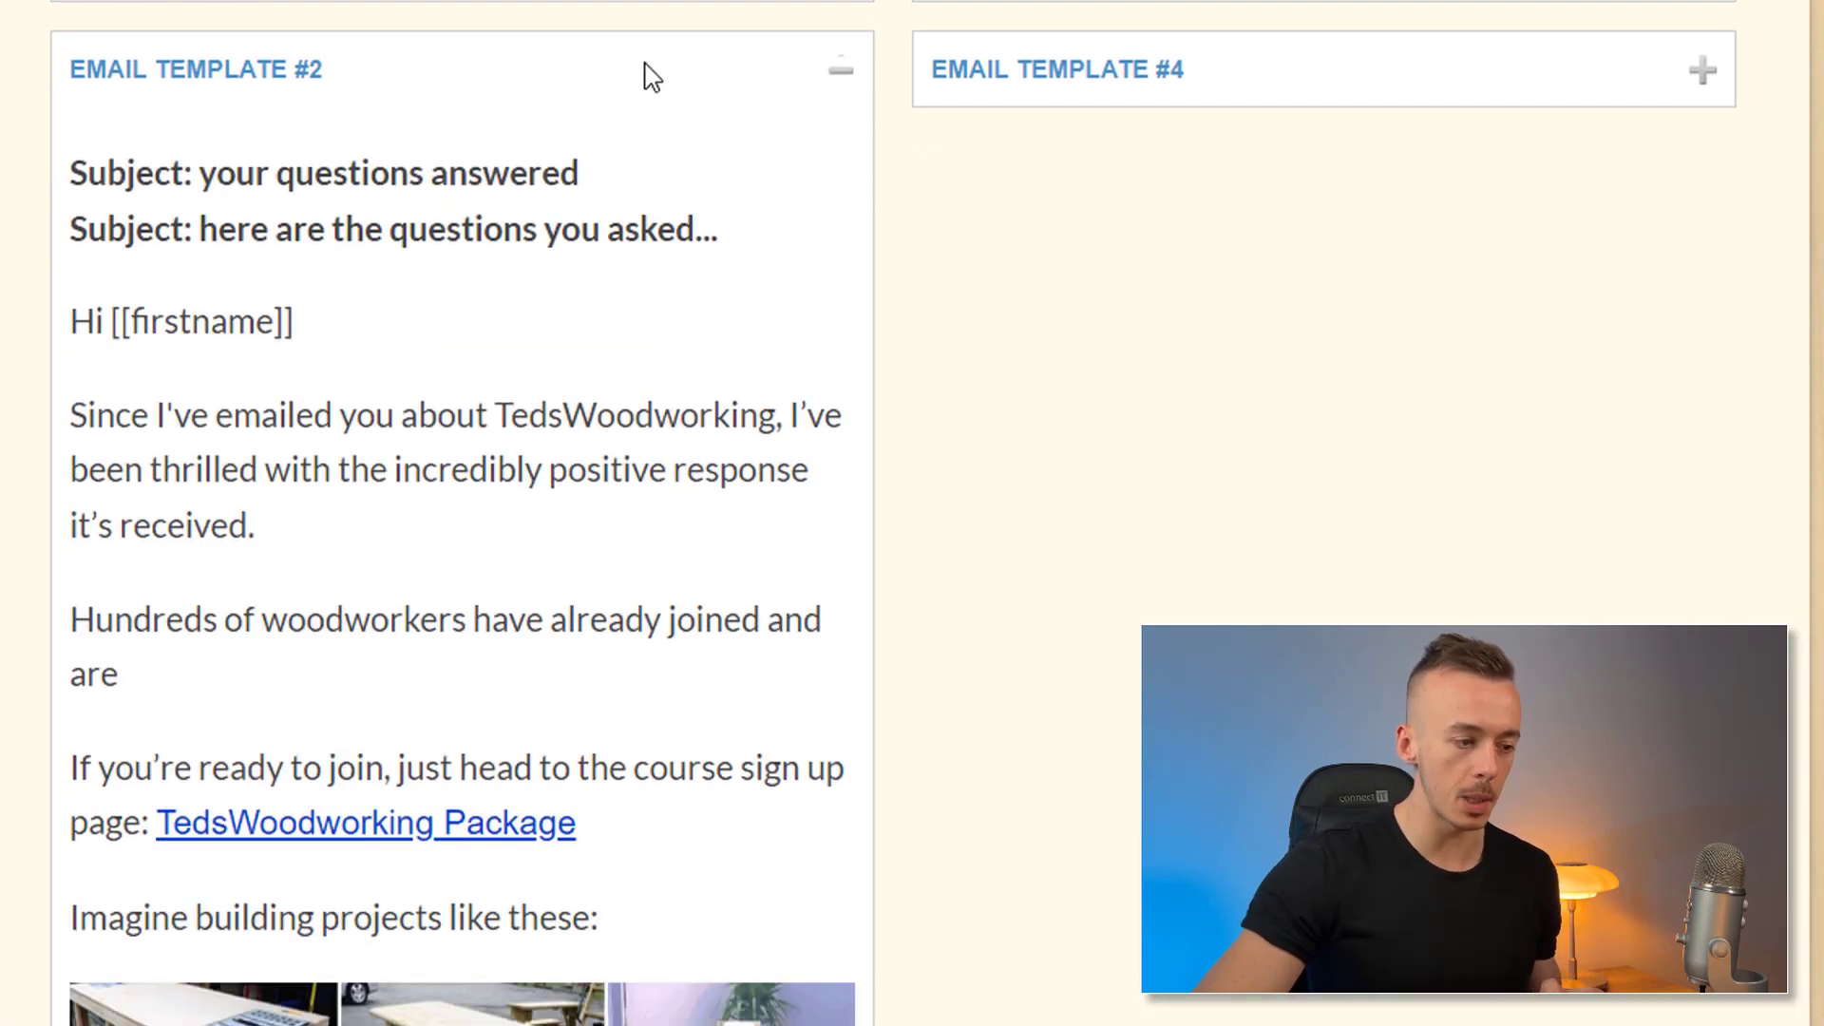
click(848, 2)
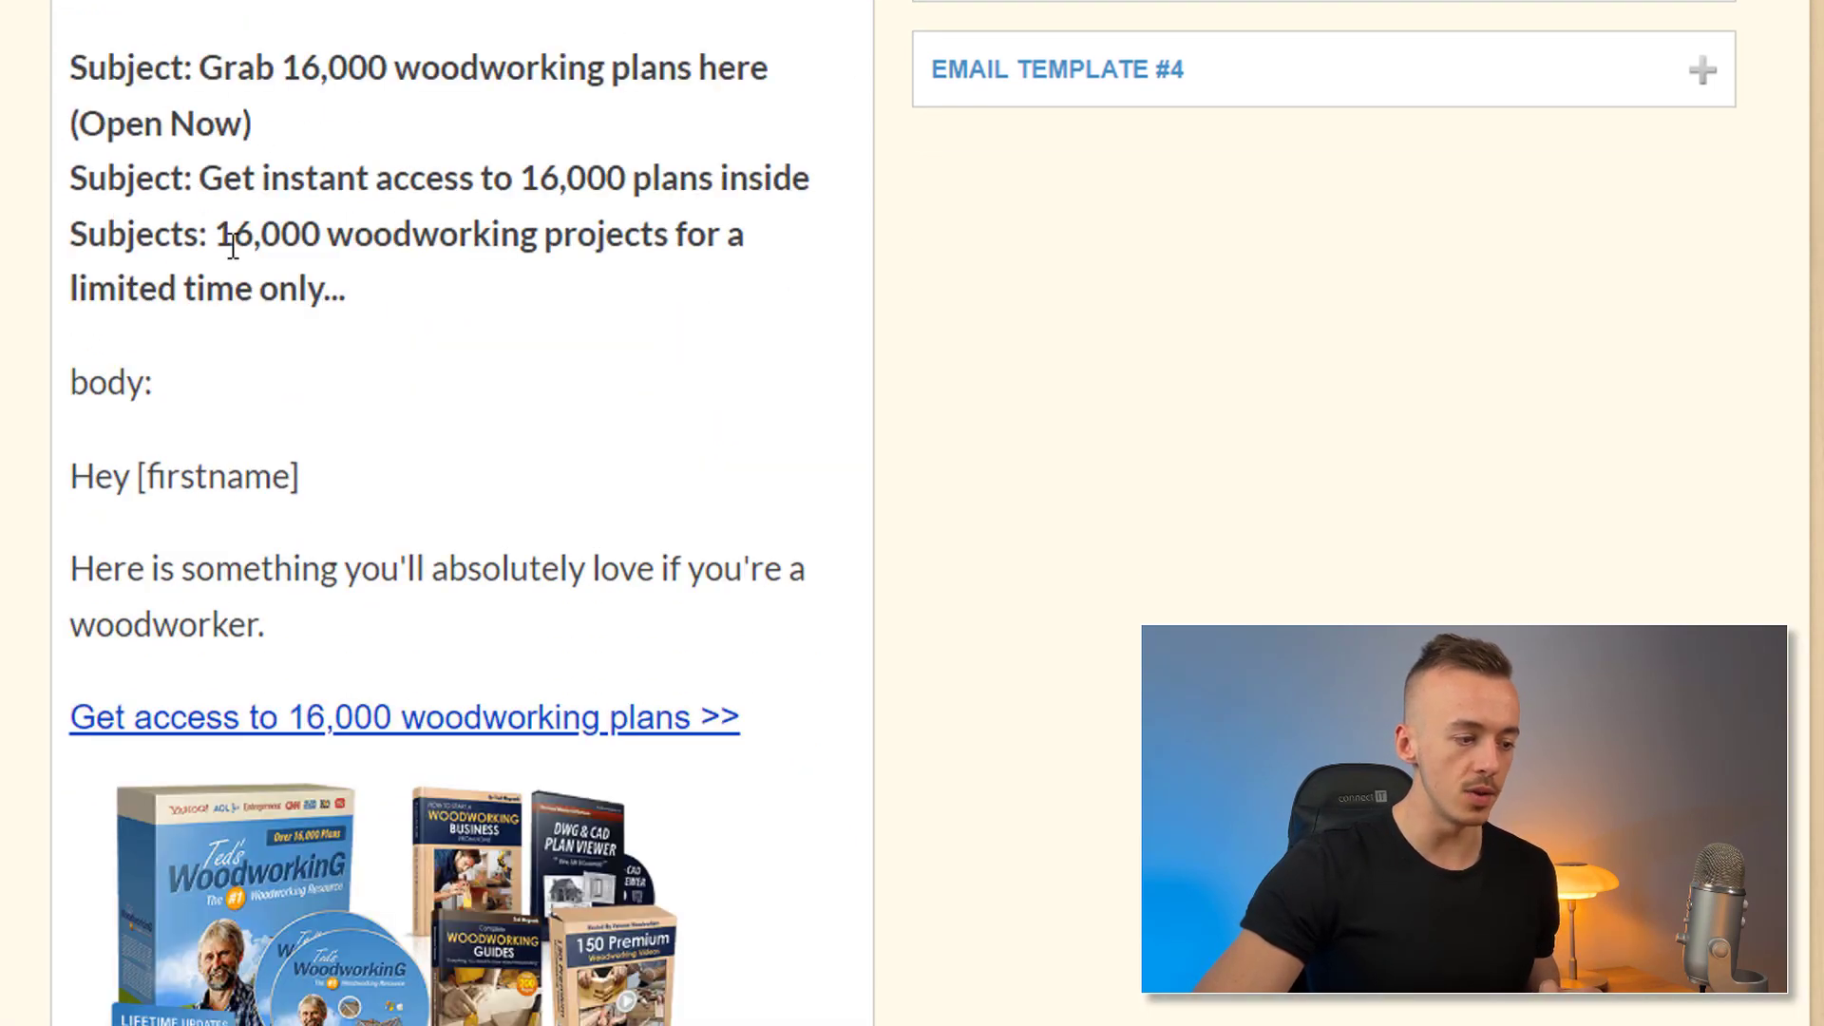
click(833, 10)
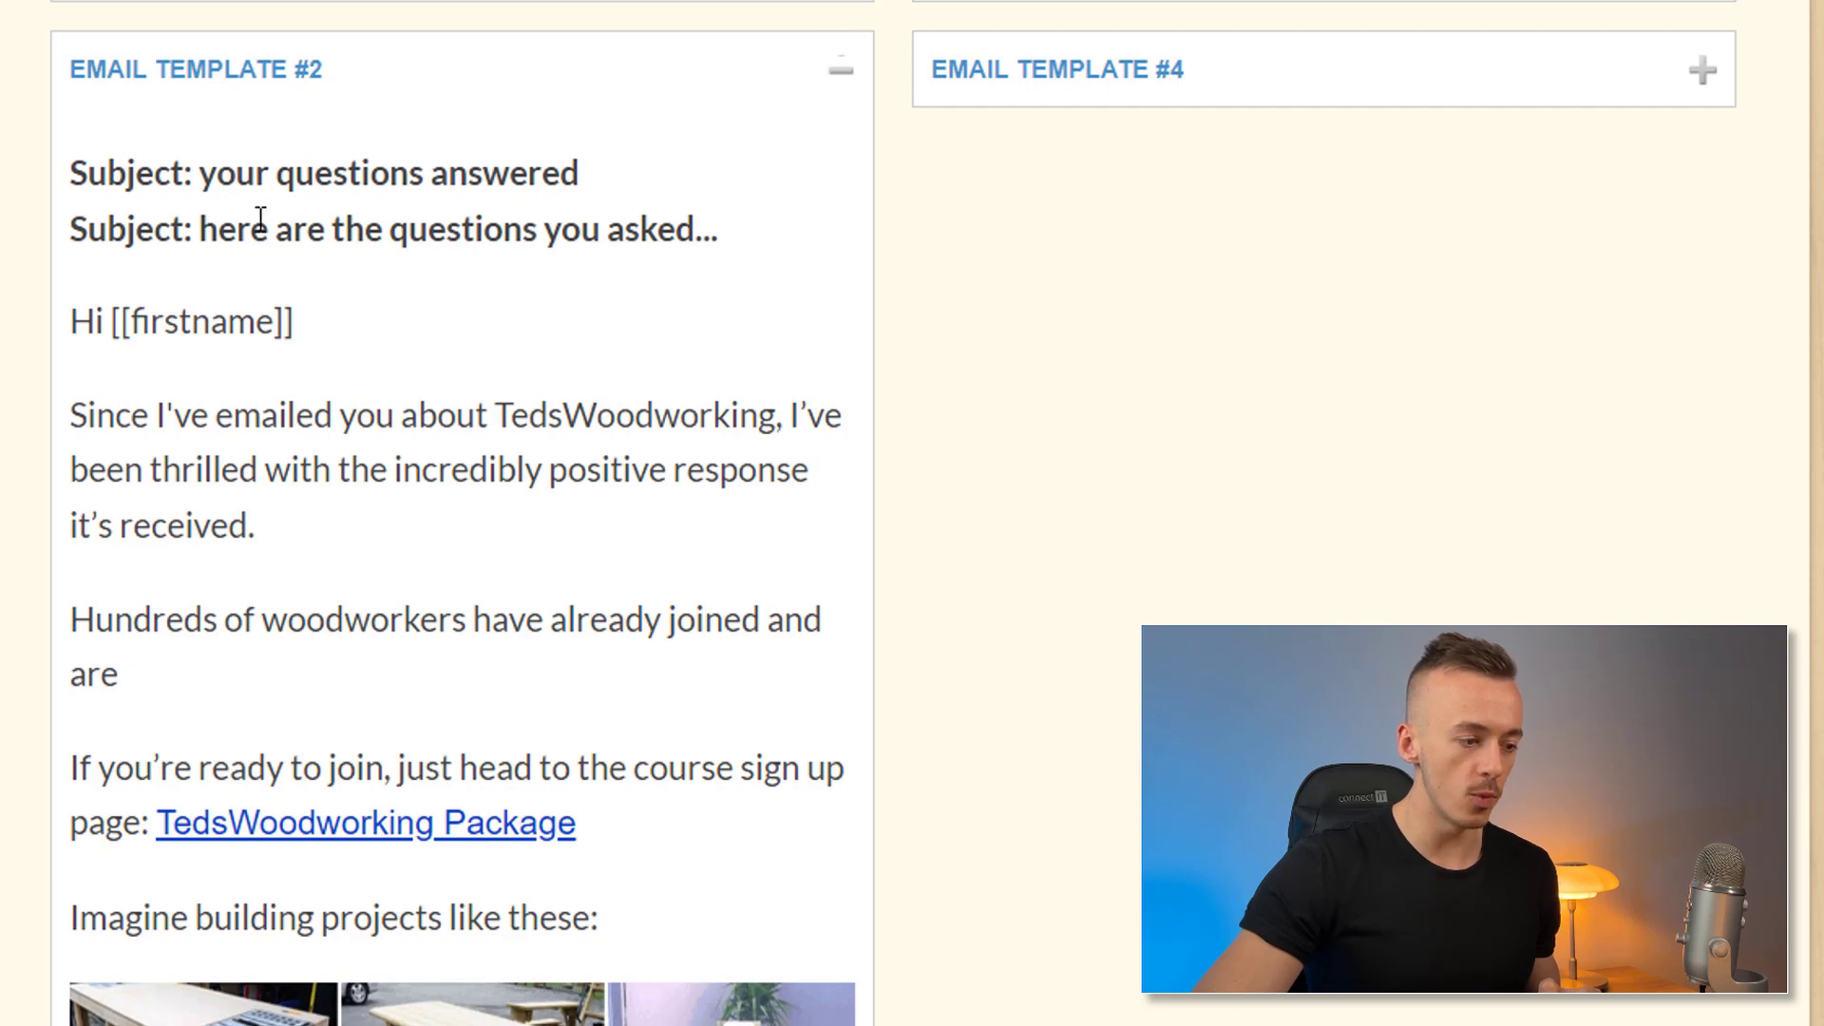
scroll(261, 217, up, 2)
click(842, 243)
Review the subject lines and body of Email Templates #3 and #4, collapsing each one when done.
click(1704, 138)
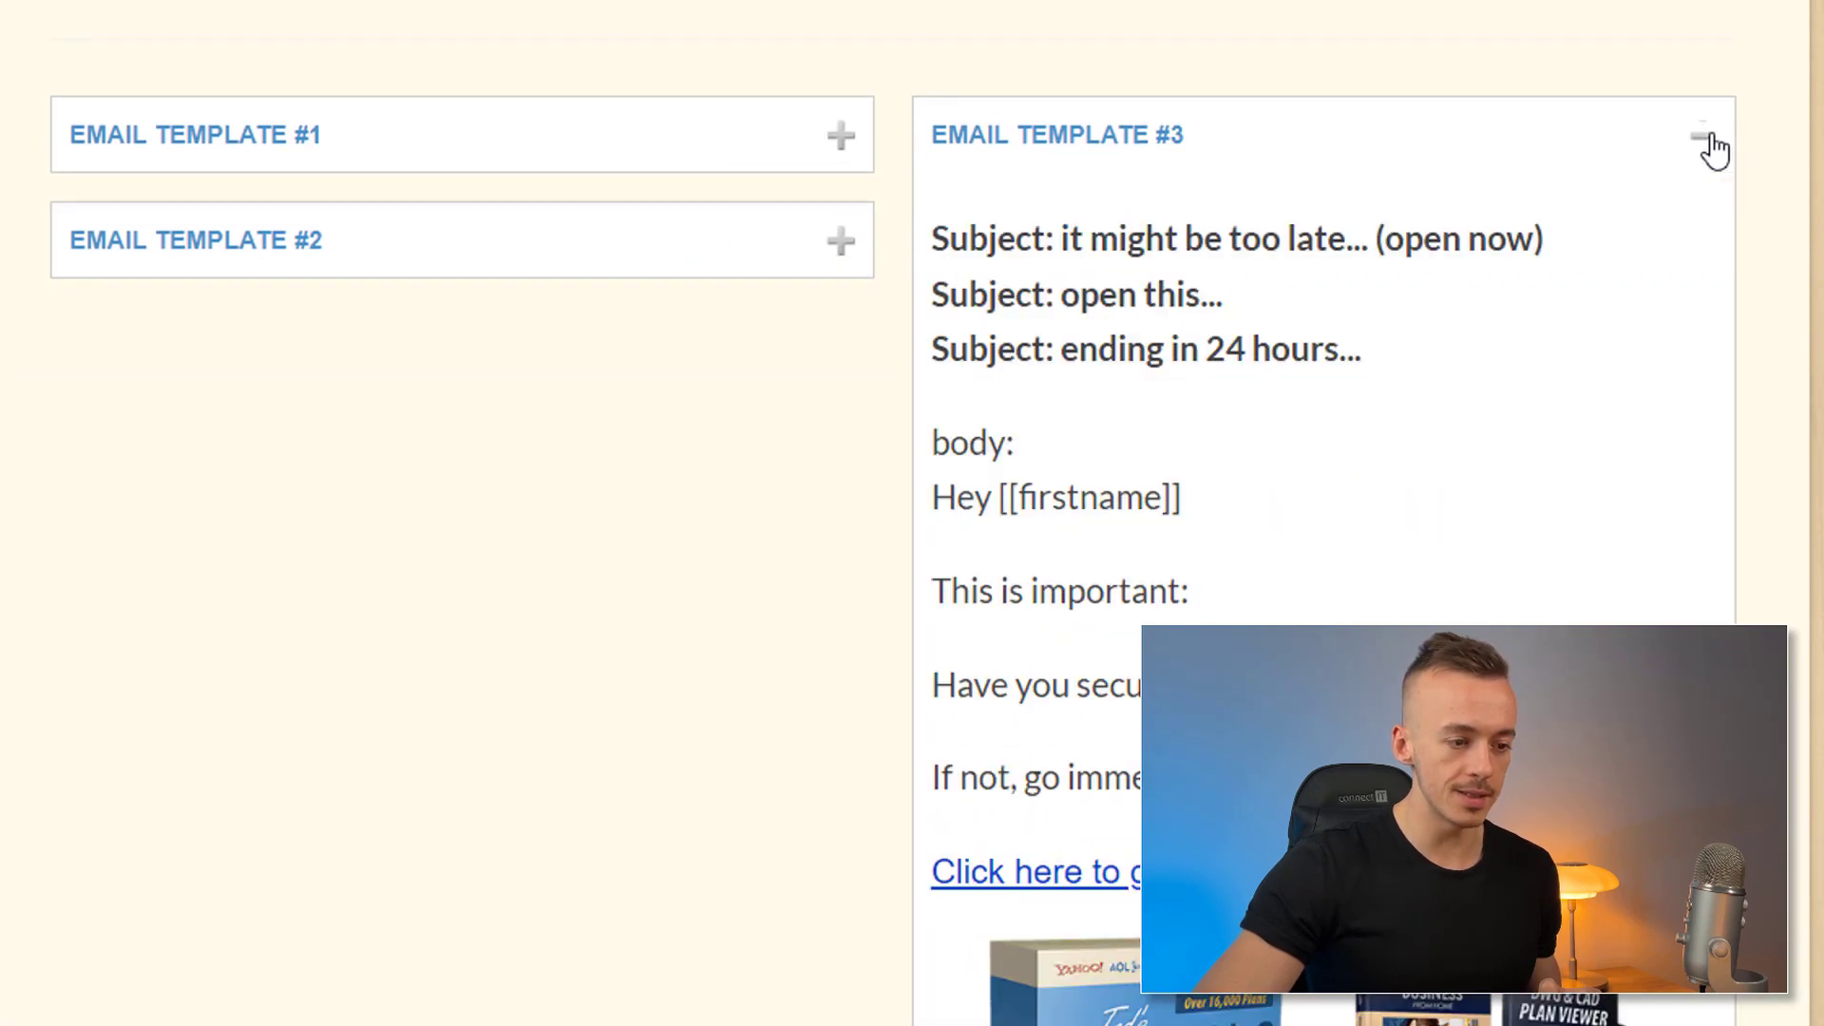
click(1704, 142)
click(1701, 244)
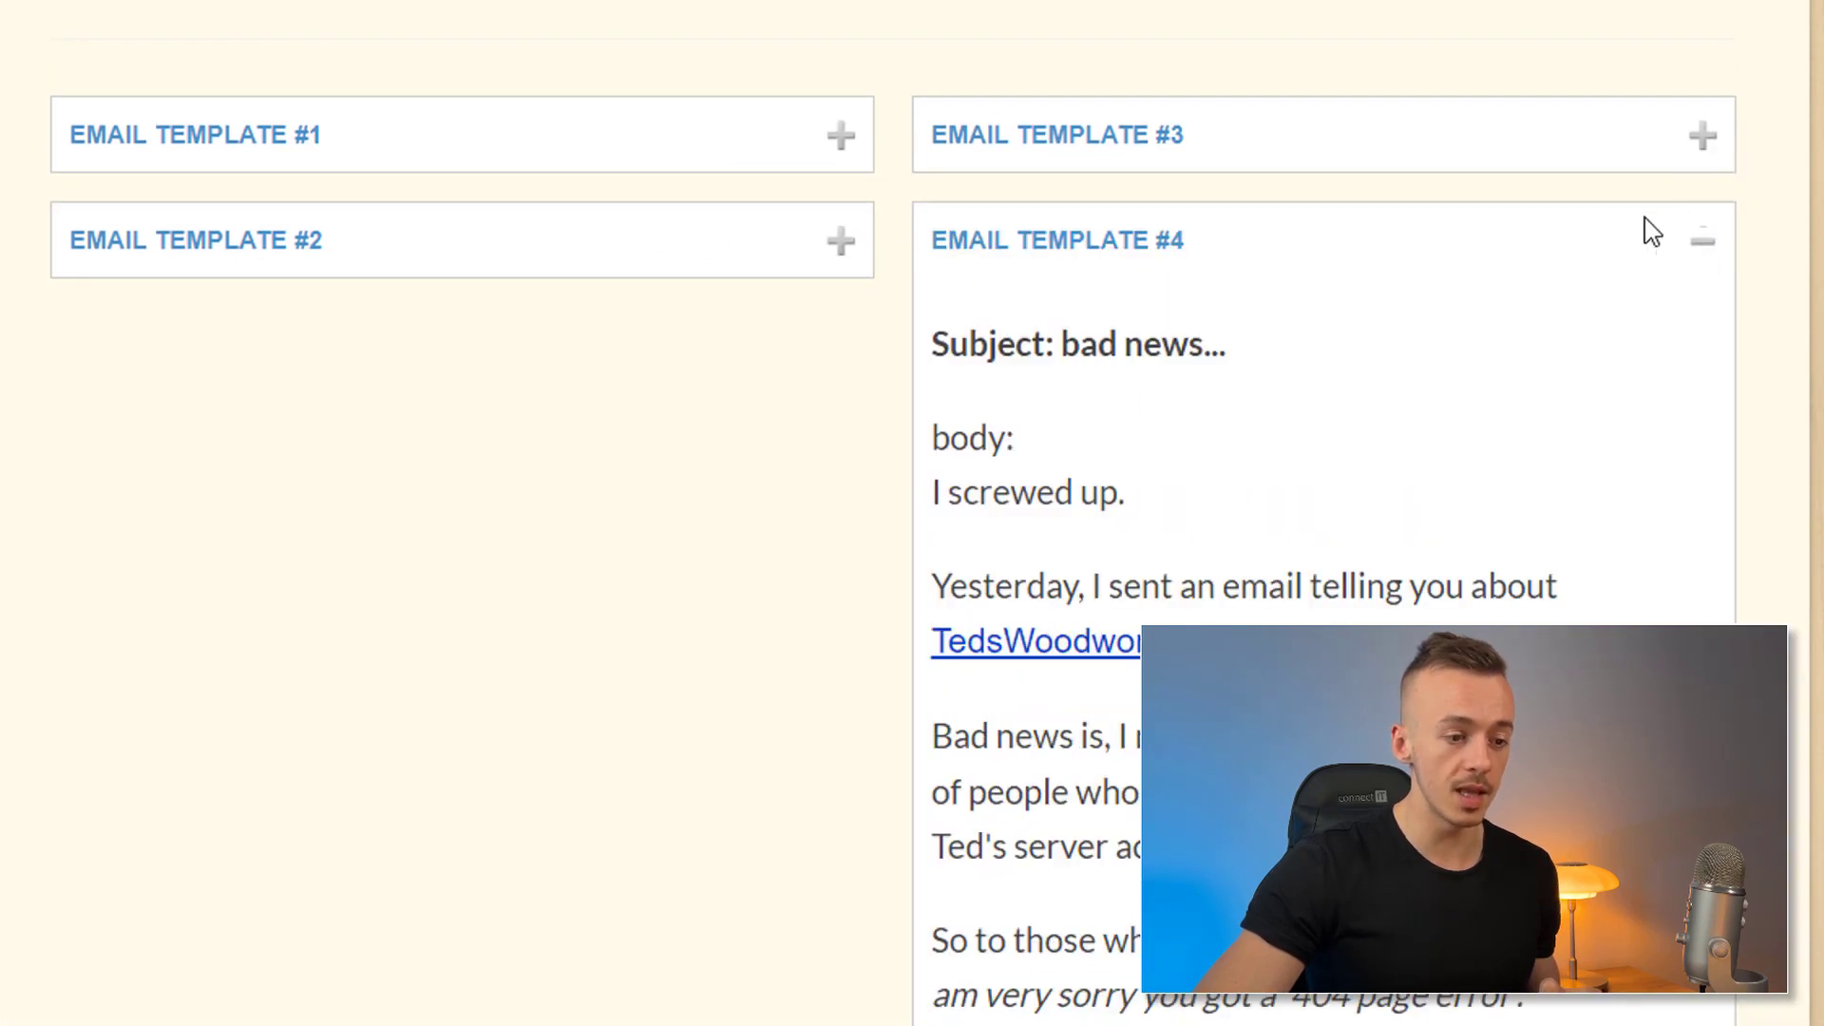
click(1706, 245)
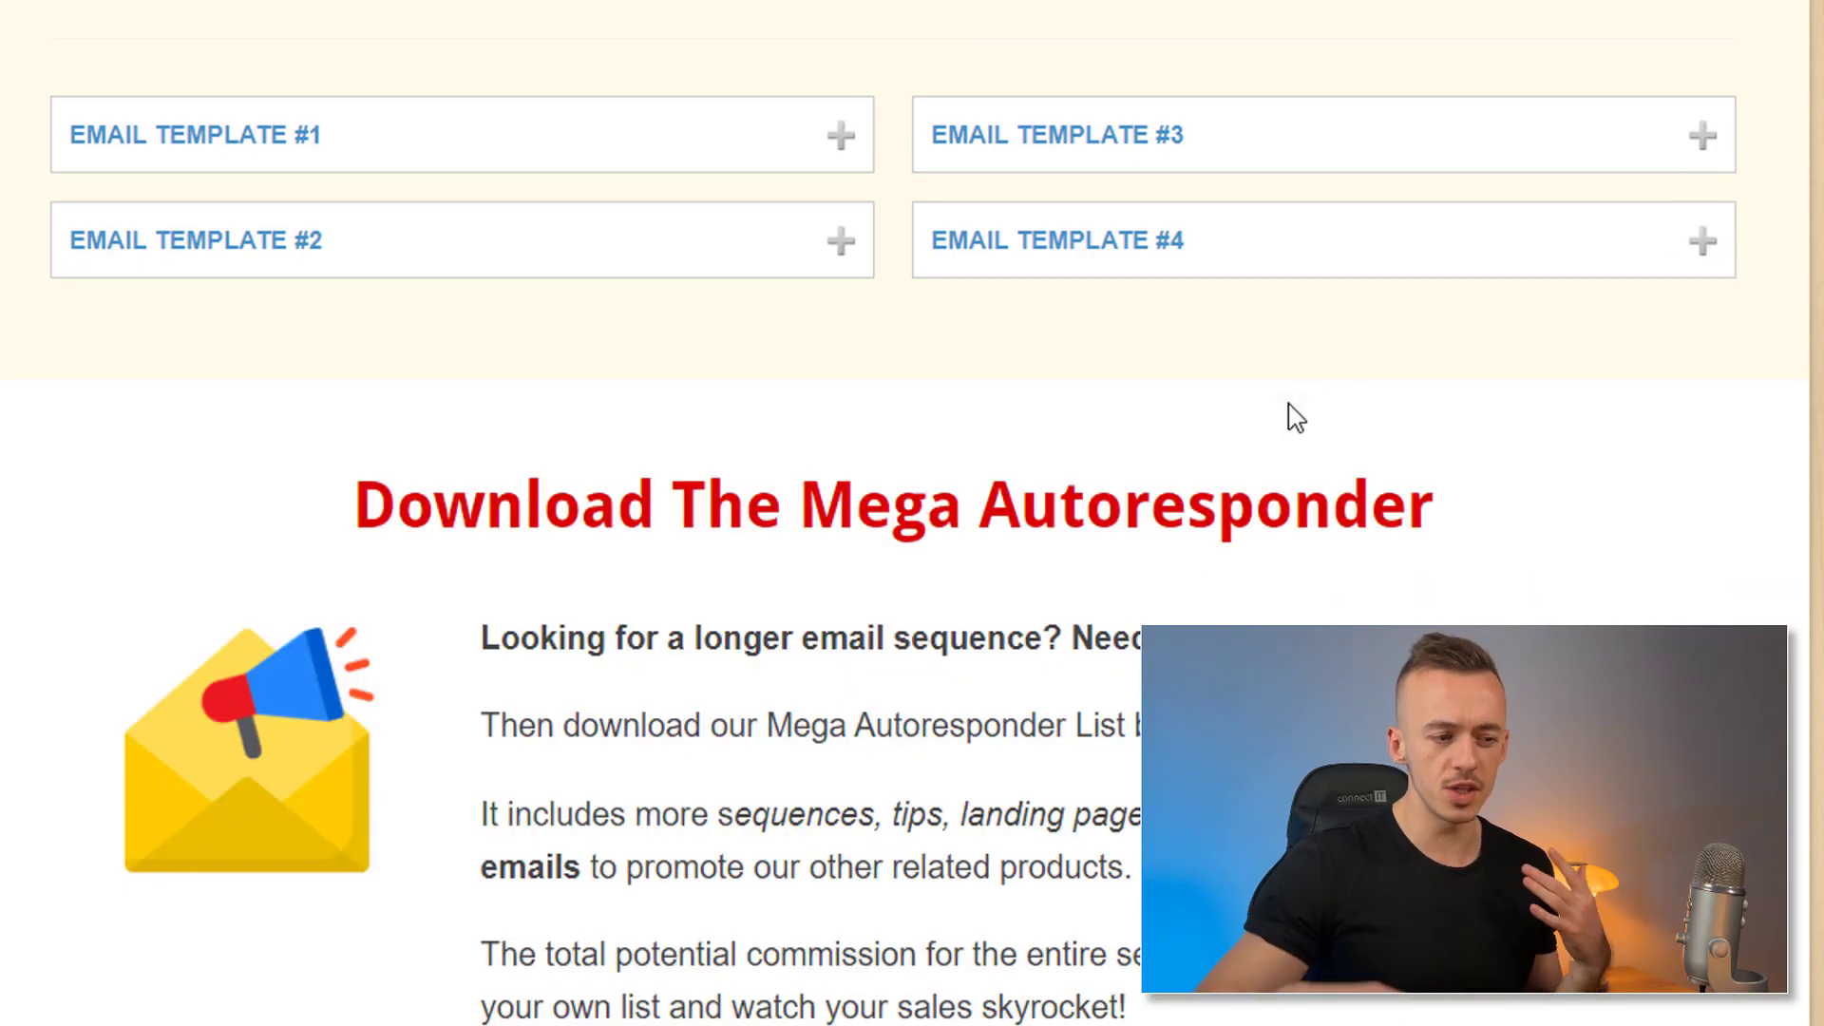
Copy the first subject line of Email Template #1 and name the autoresponder "Grab 16,000 woodworking plans here (Open Now)".
click(842, 137)
drag(205, 241, 251, 296)
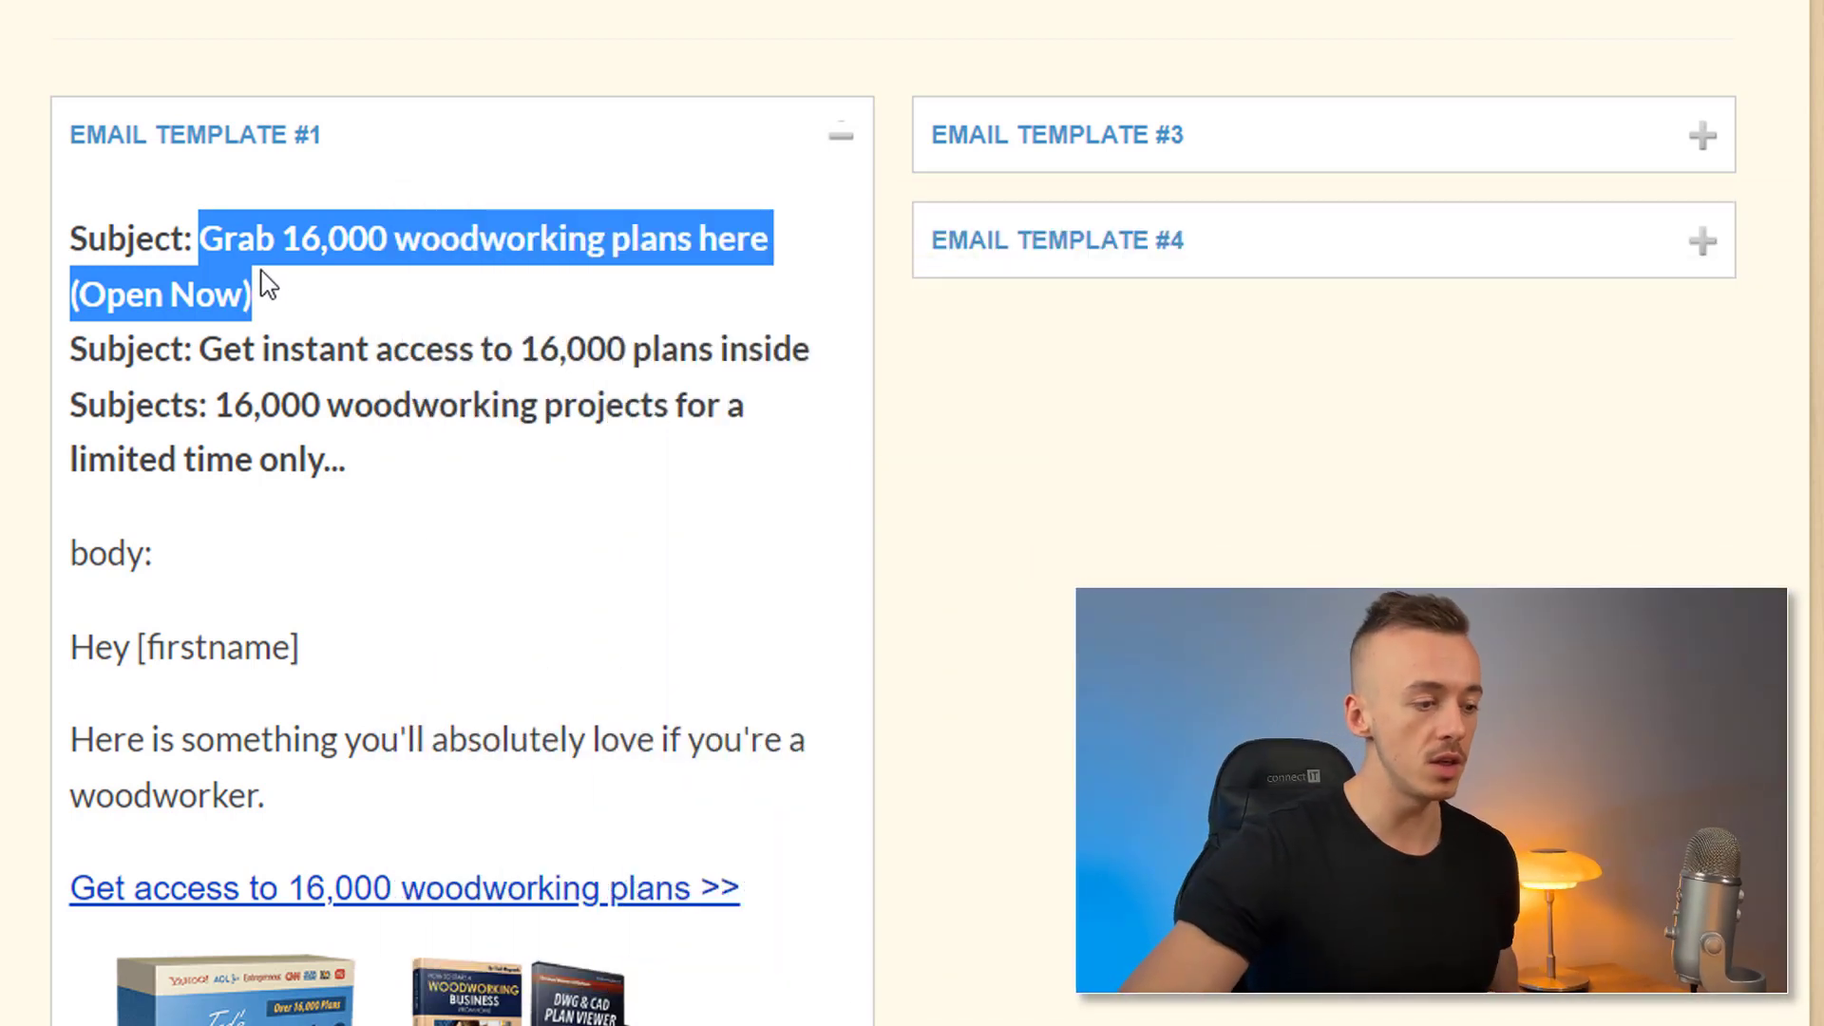
drag(201, 238, 271, 311)
key(ctrl+c)
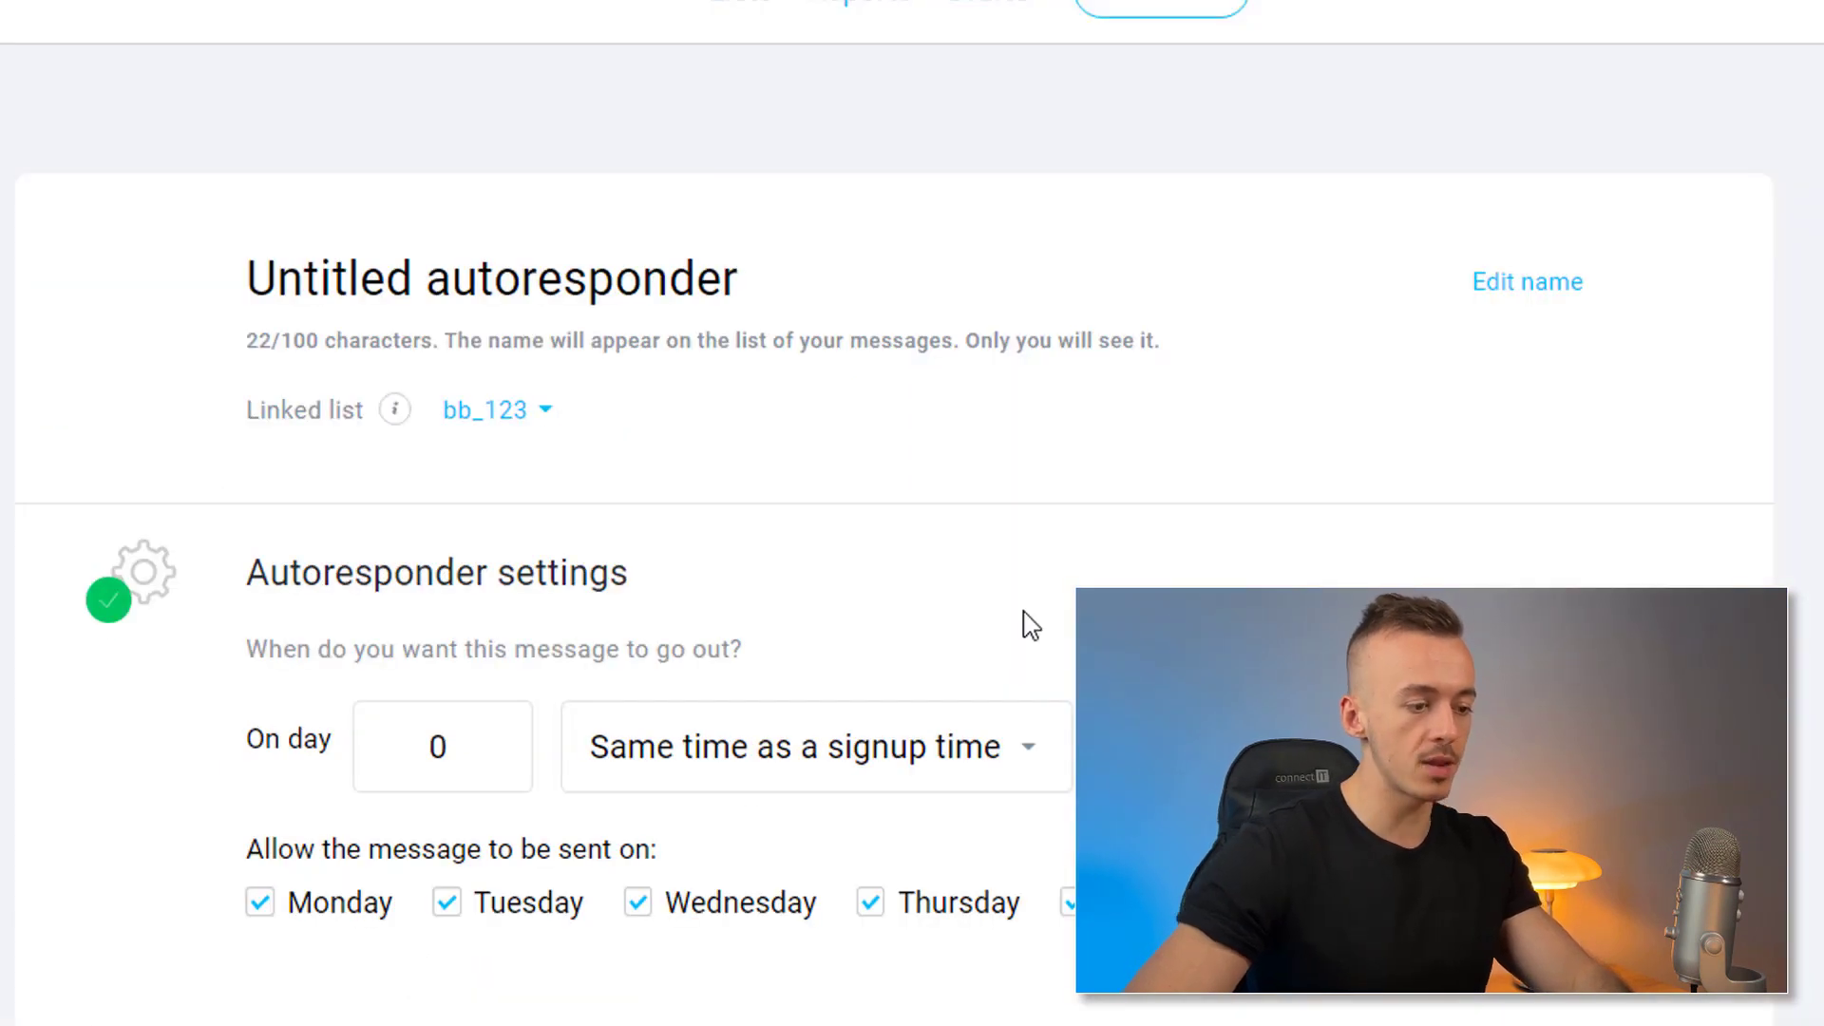
click(494, 279)
key(ctrl+v)
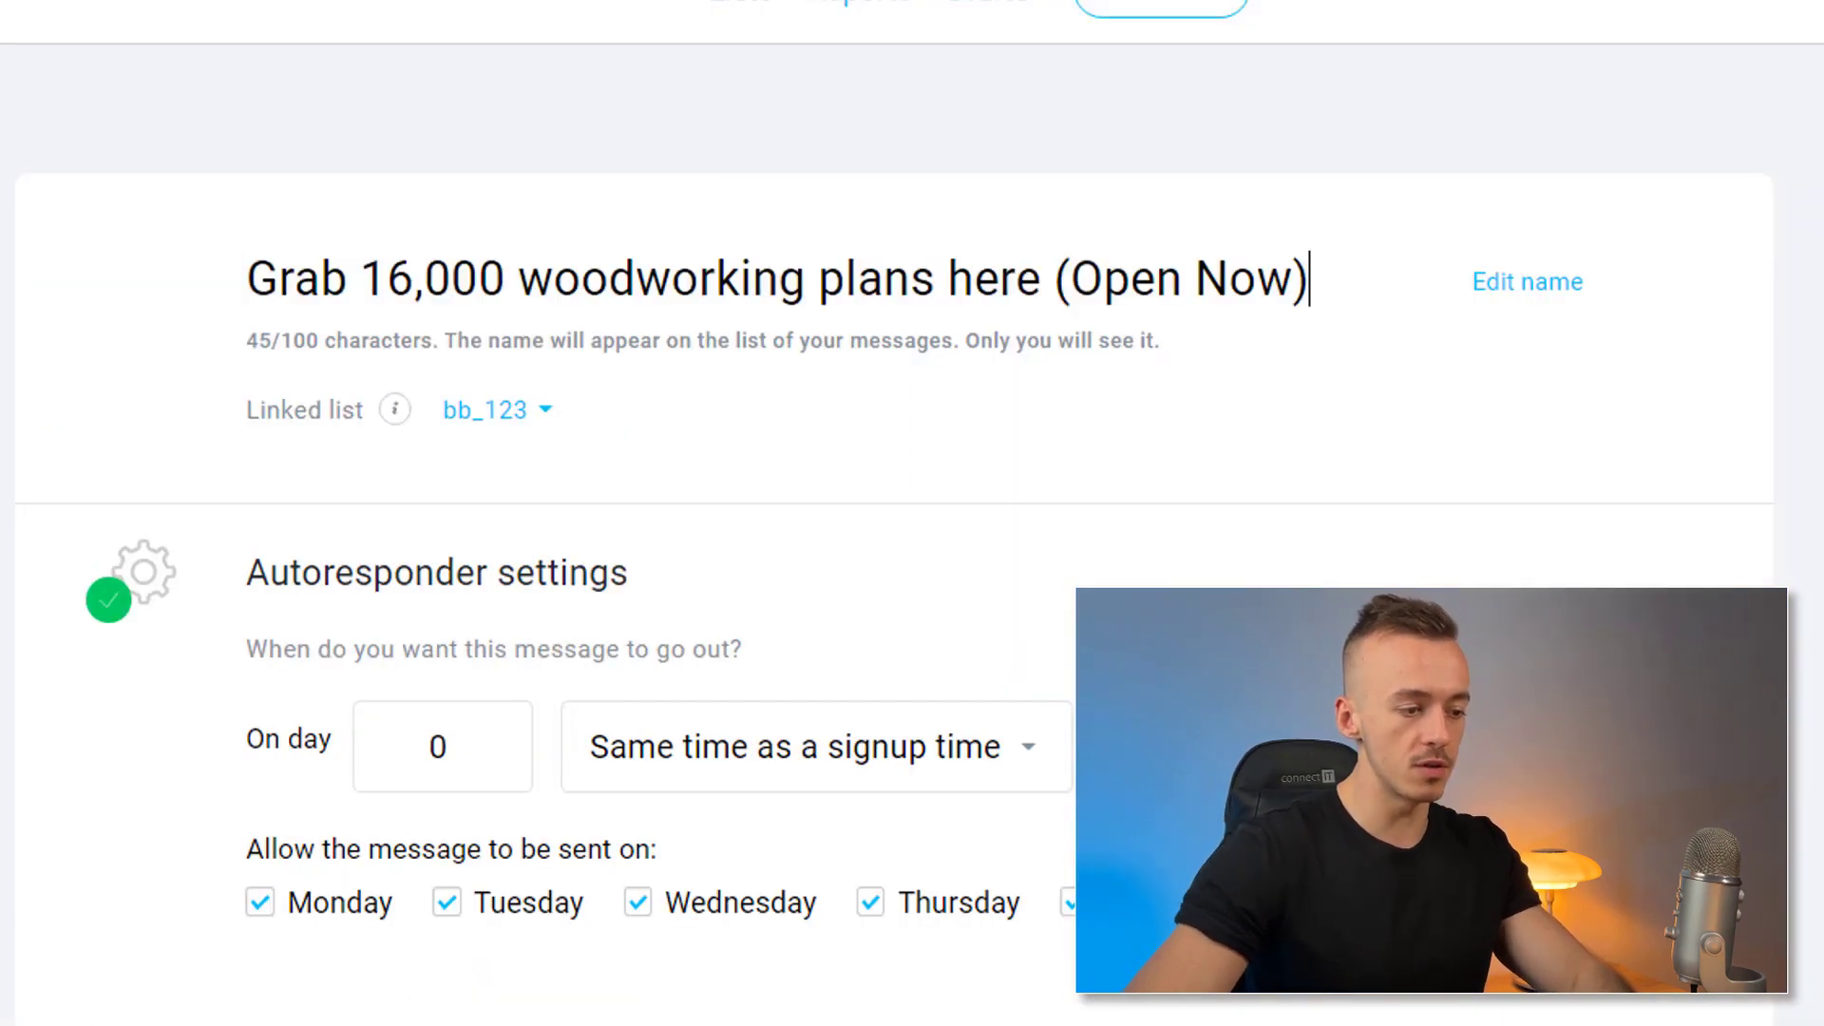
Link the autoresponder to the INCG_woodworking list and check its send-time settings.
click(547, 418)
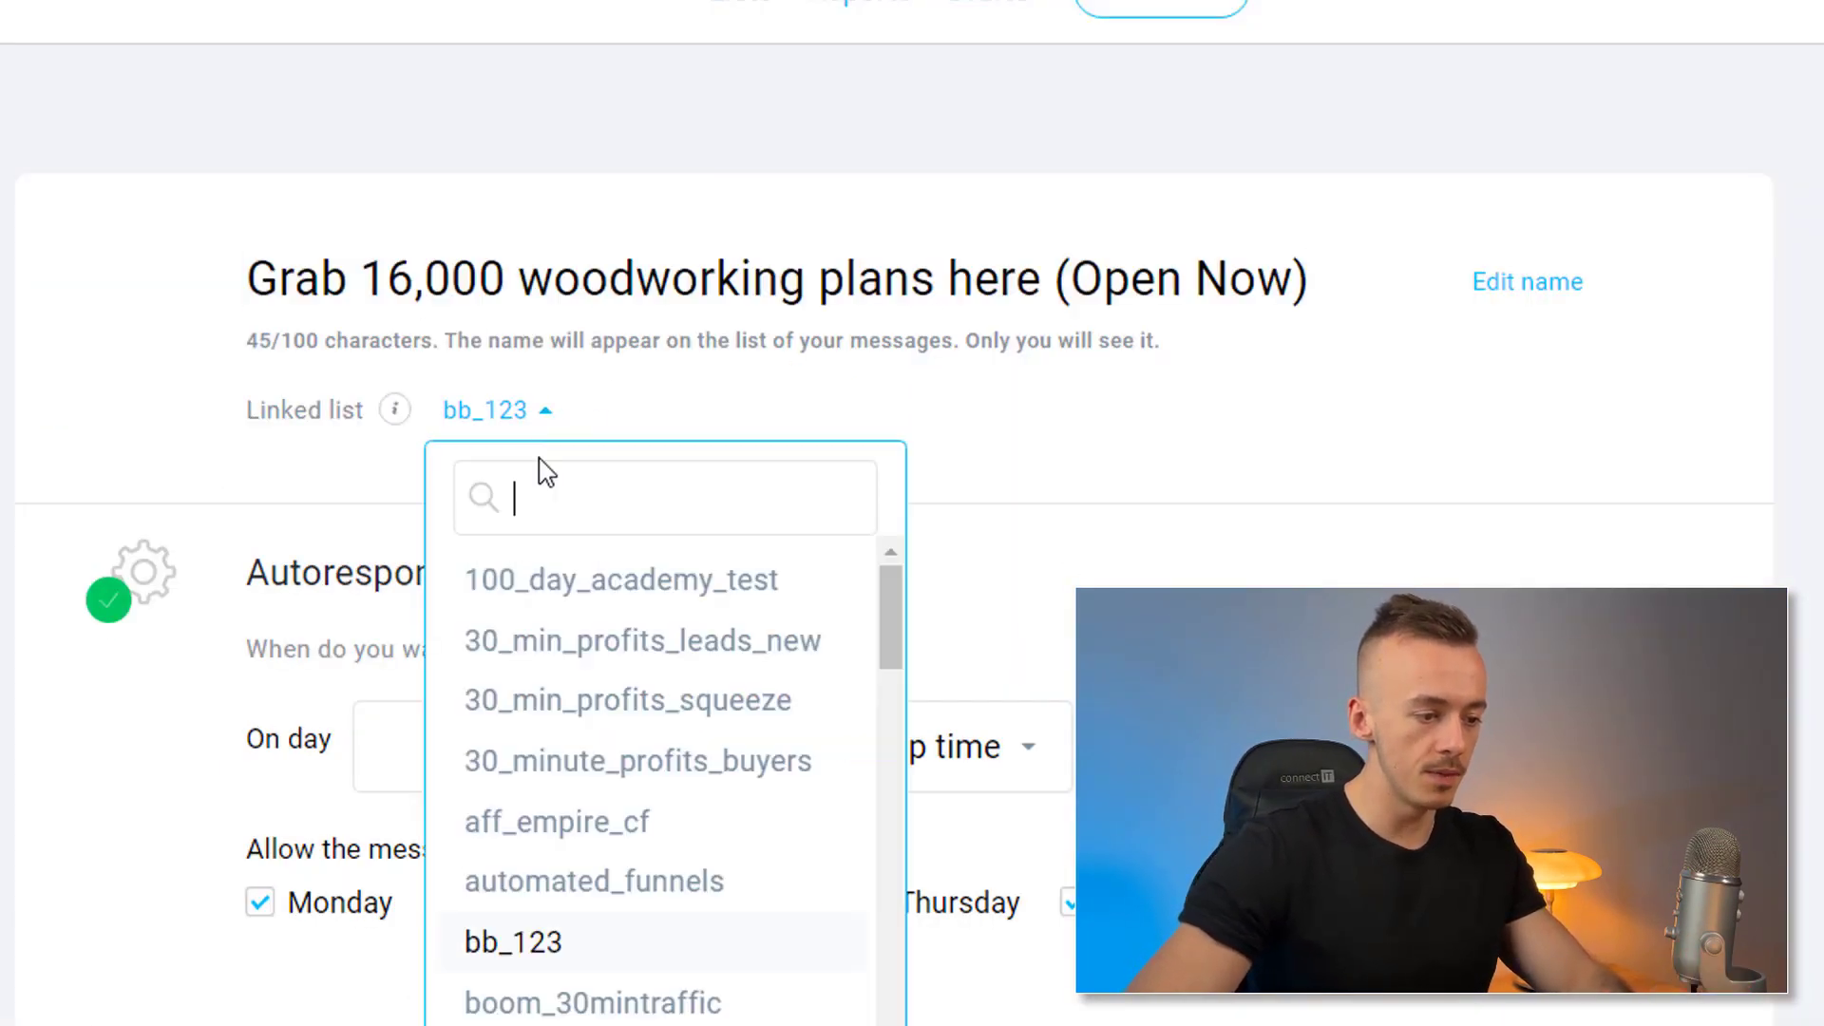
scroll(694, 765, down, 3)
text(incg)
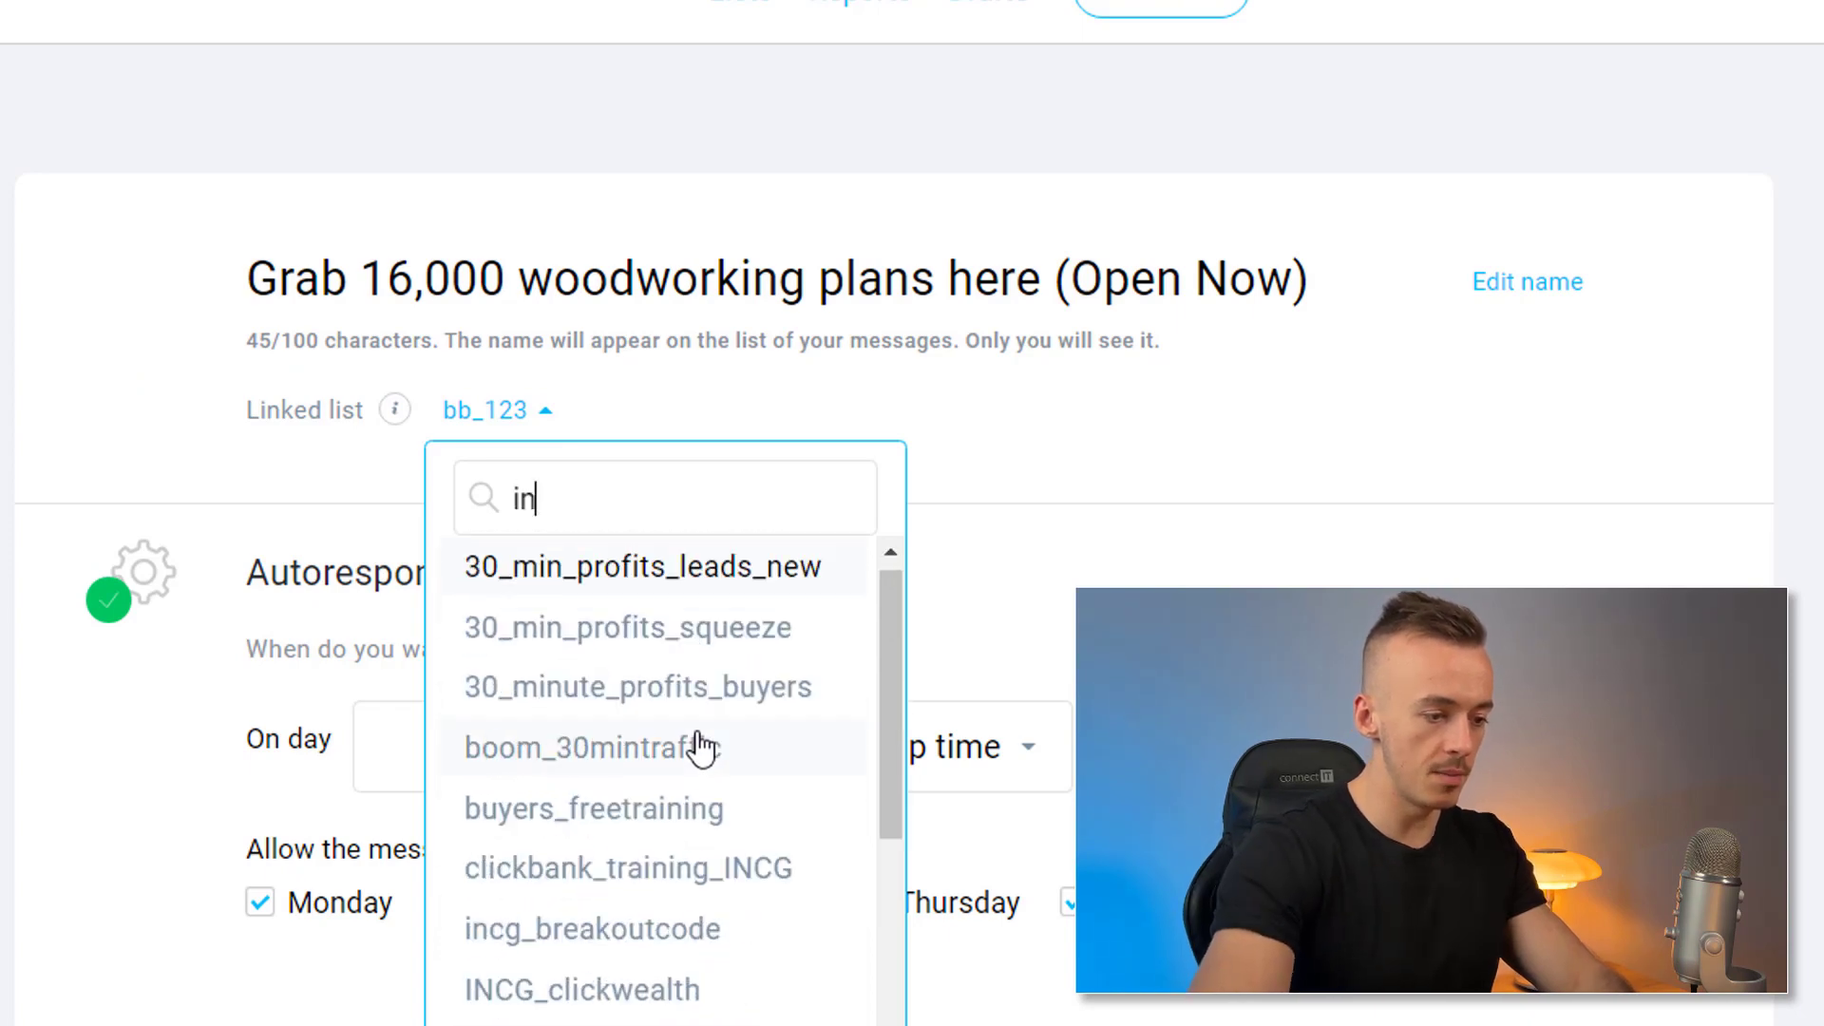
click(751, 757)
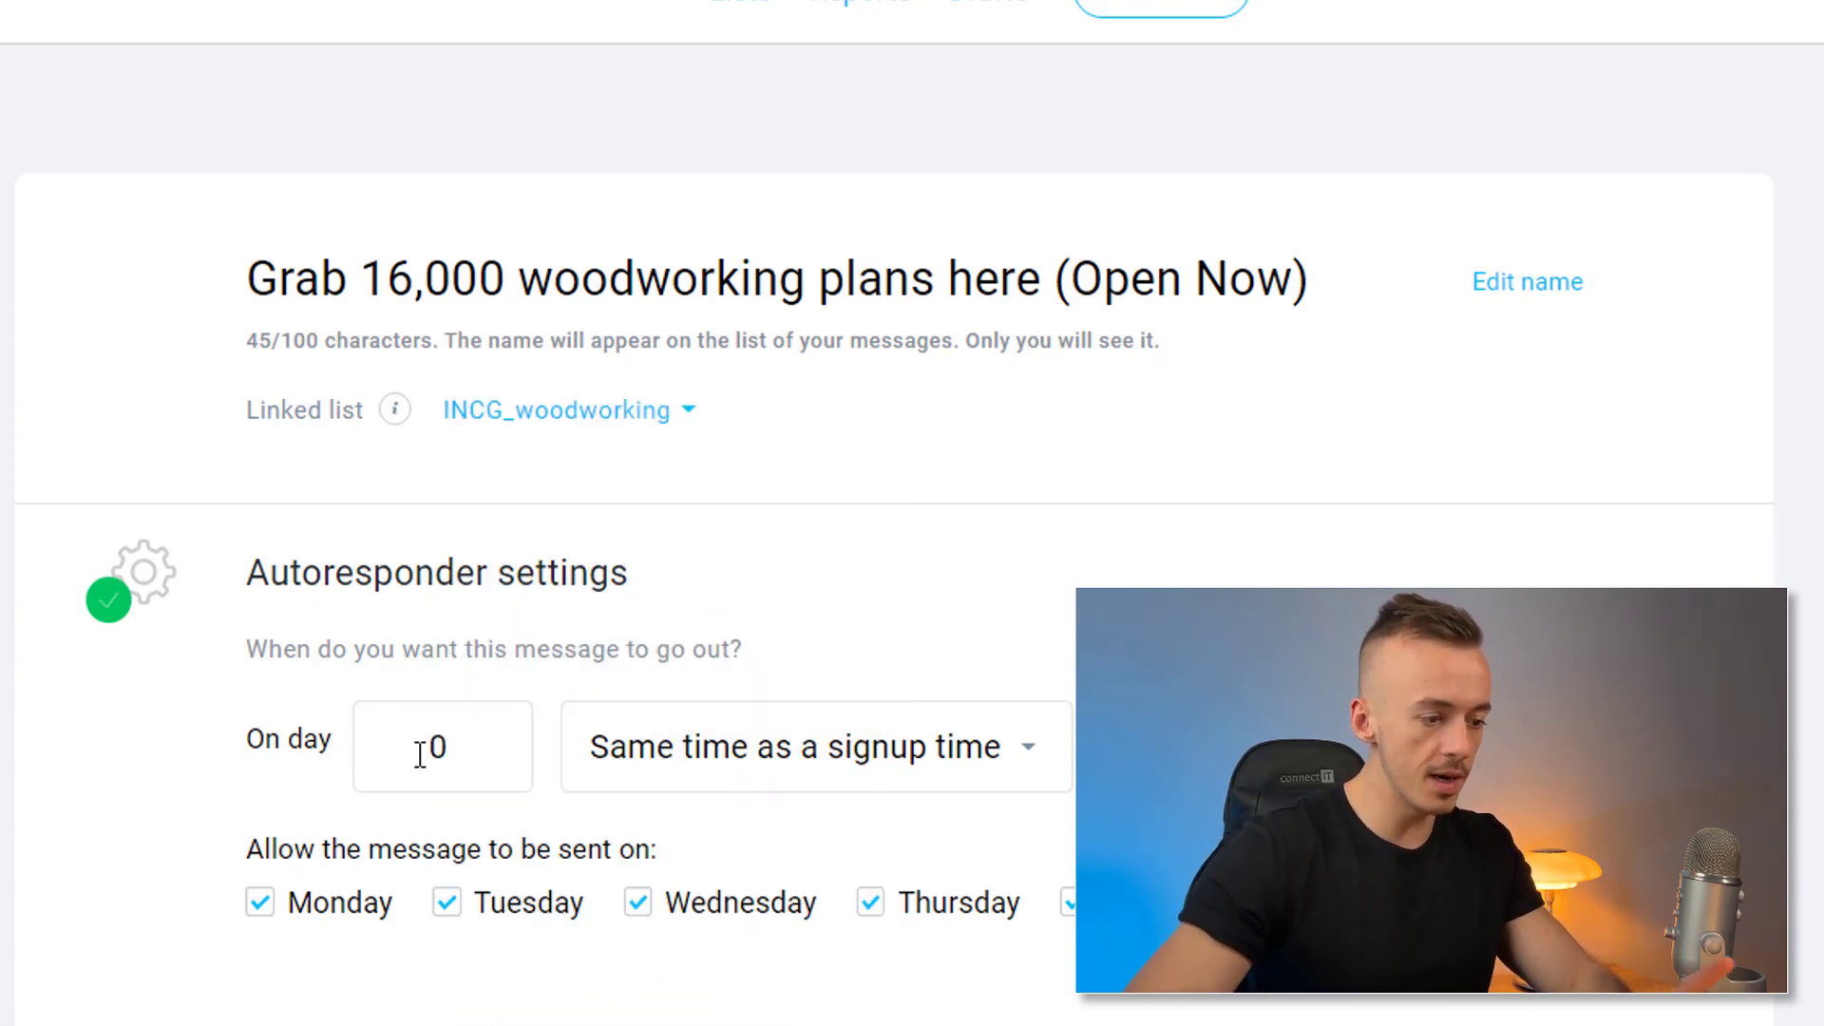
scroll(439, 642, down, 2)
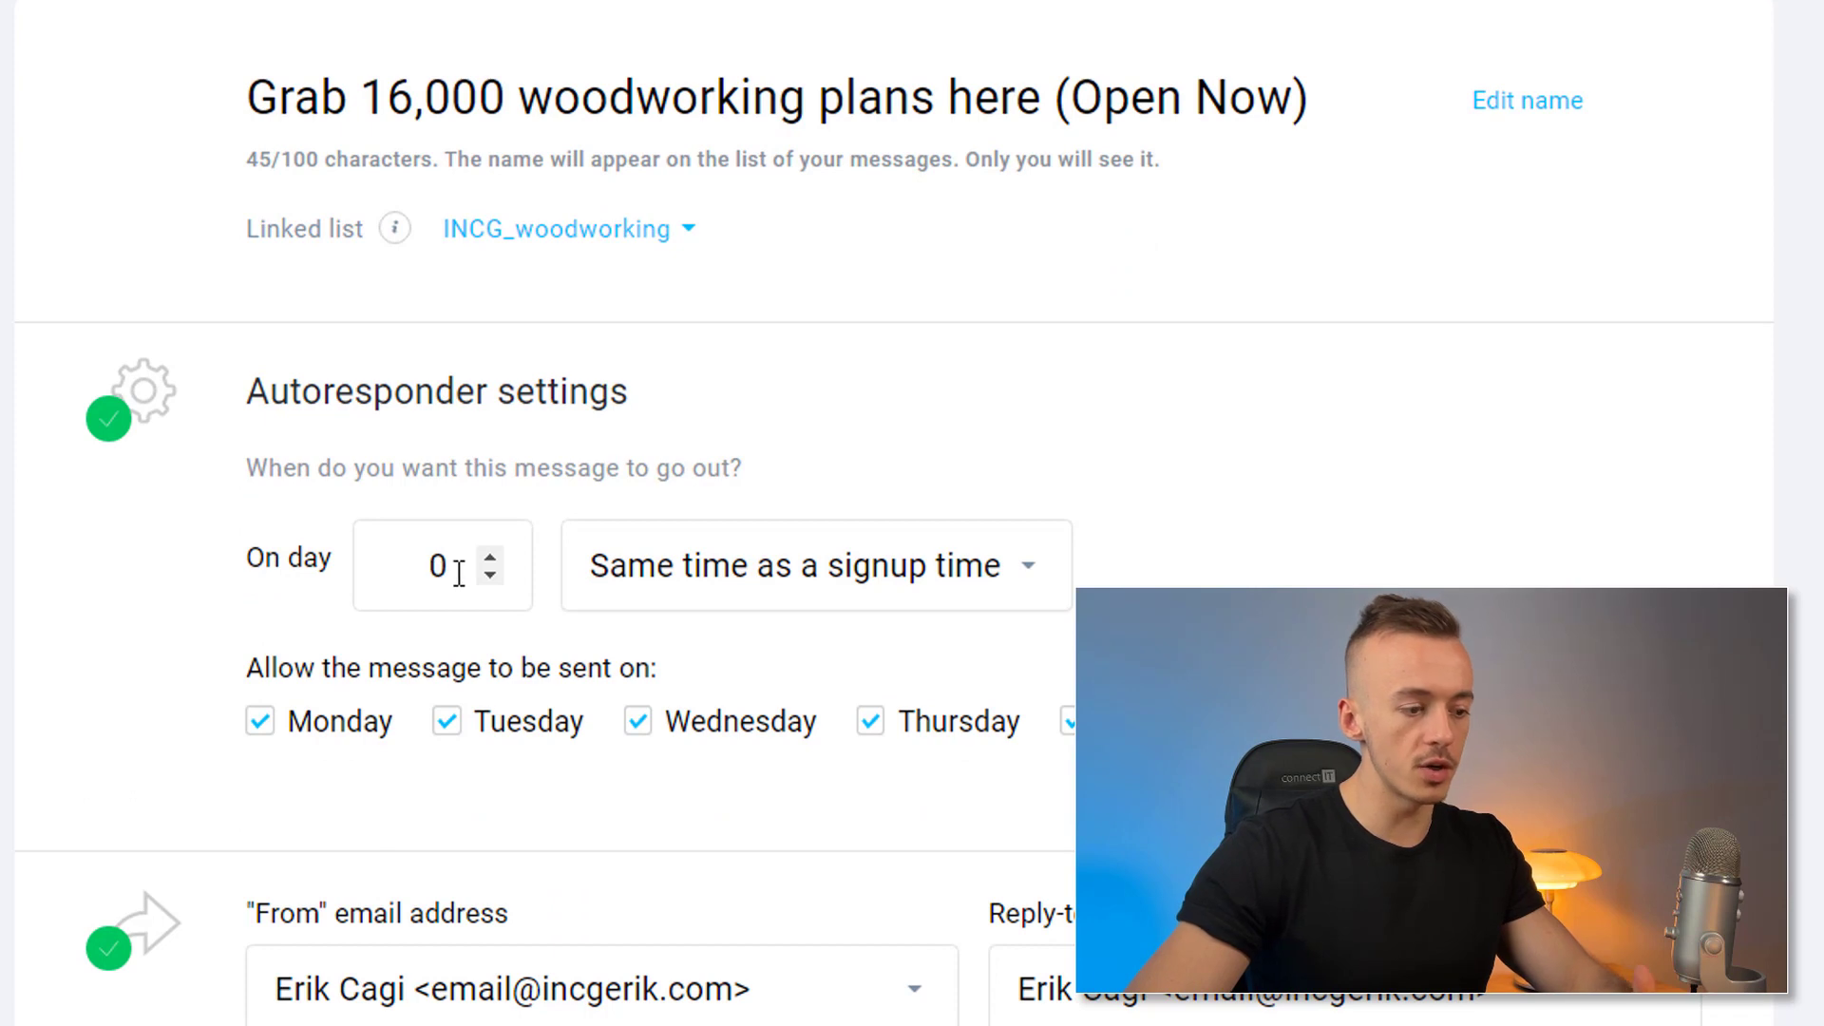
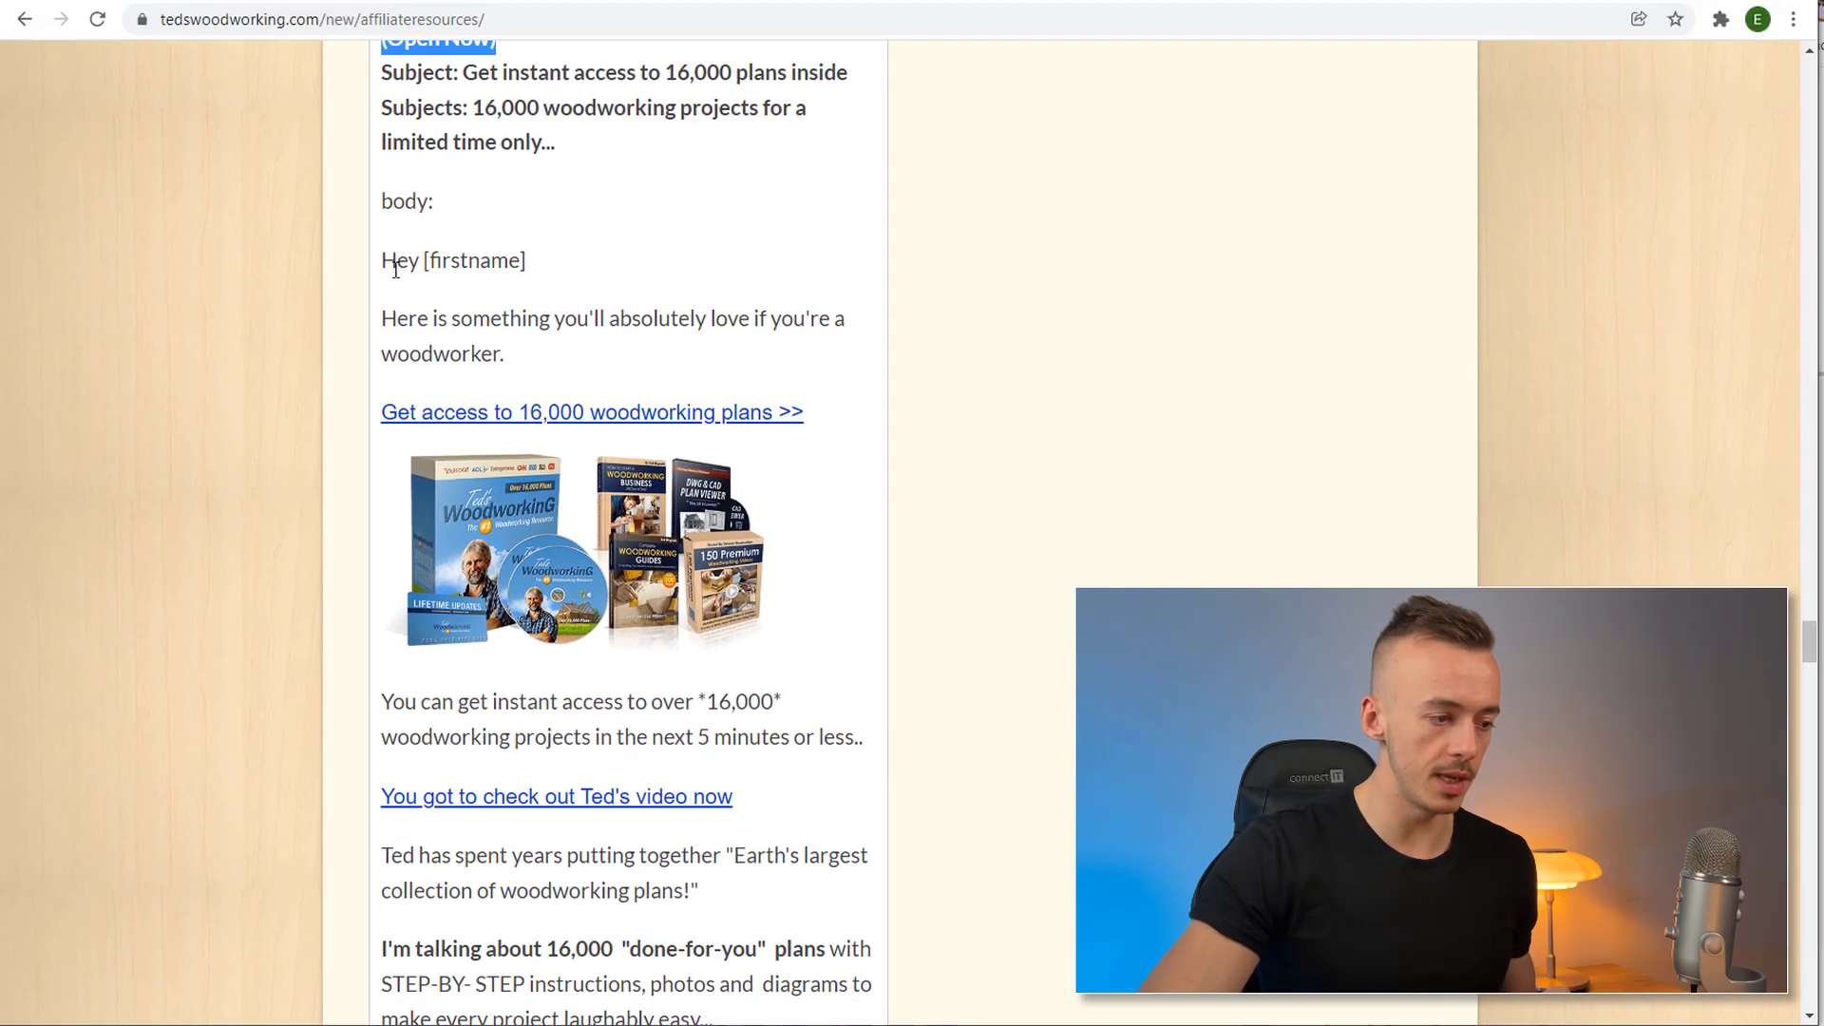
Copy the whole body text of Email Template #1, starting from "Hey [firstname]".
drag(383, 274, 680, 550)
scroll(623, 356, down, 4)
scroll(663, 541, down, 10)
scroll(646, 539, down, 8)
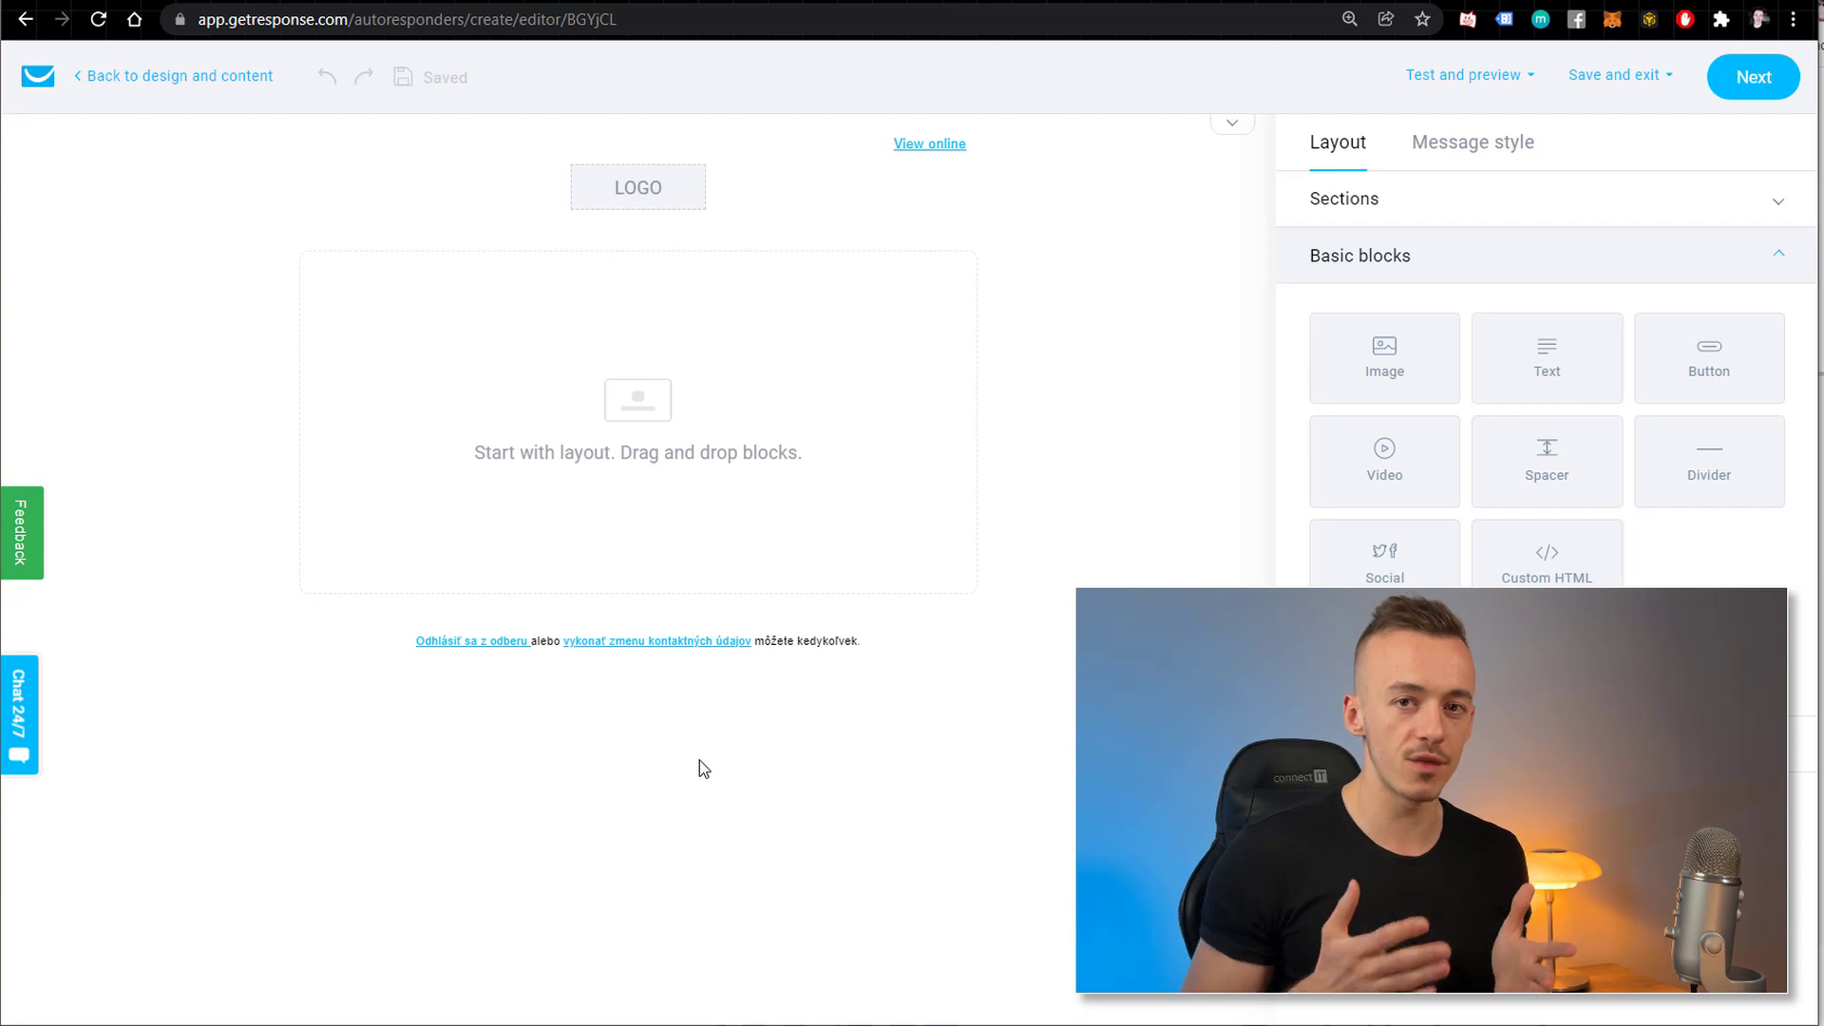
Turn off the "View online" link and the logo in the email's header.
click(669, 185)
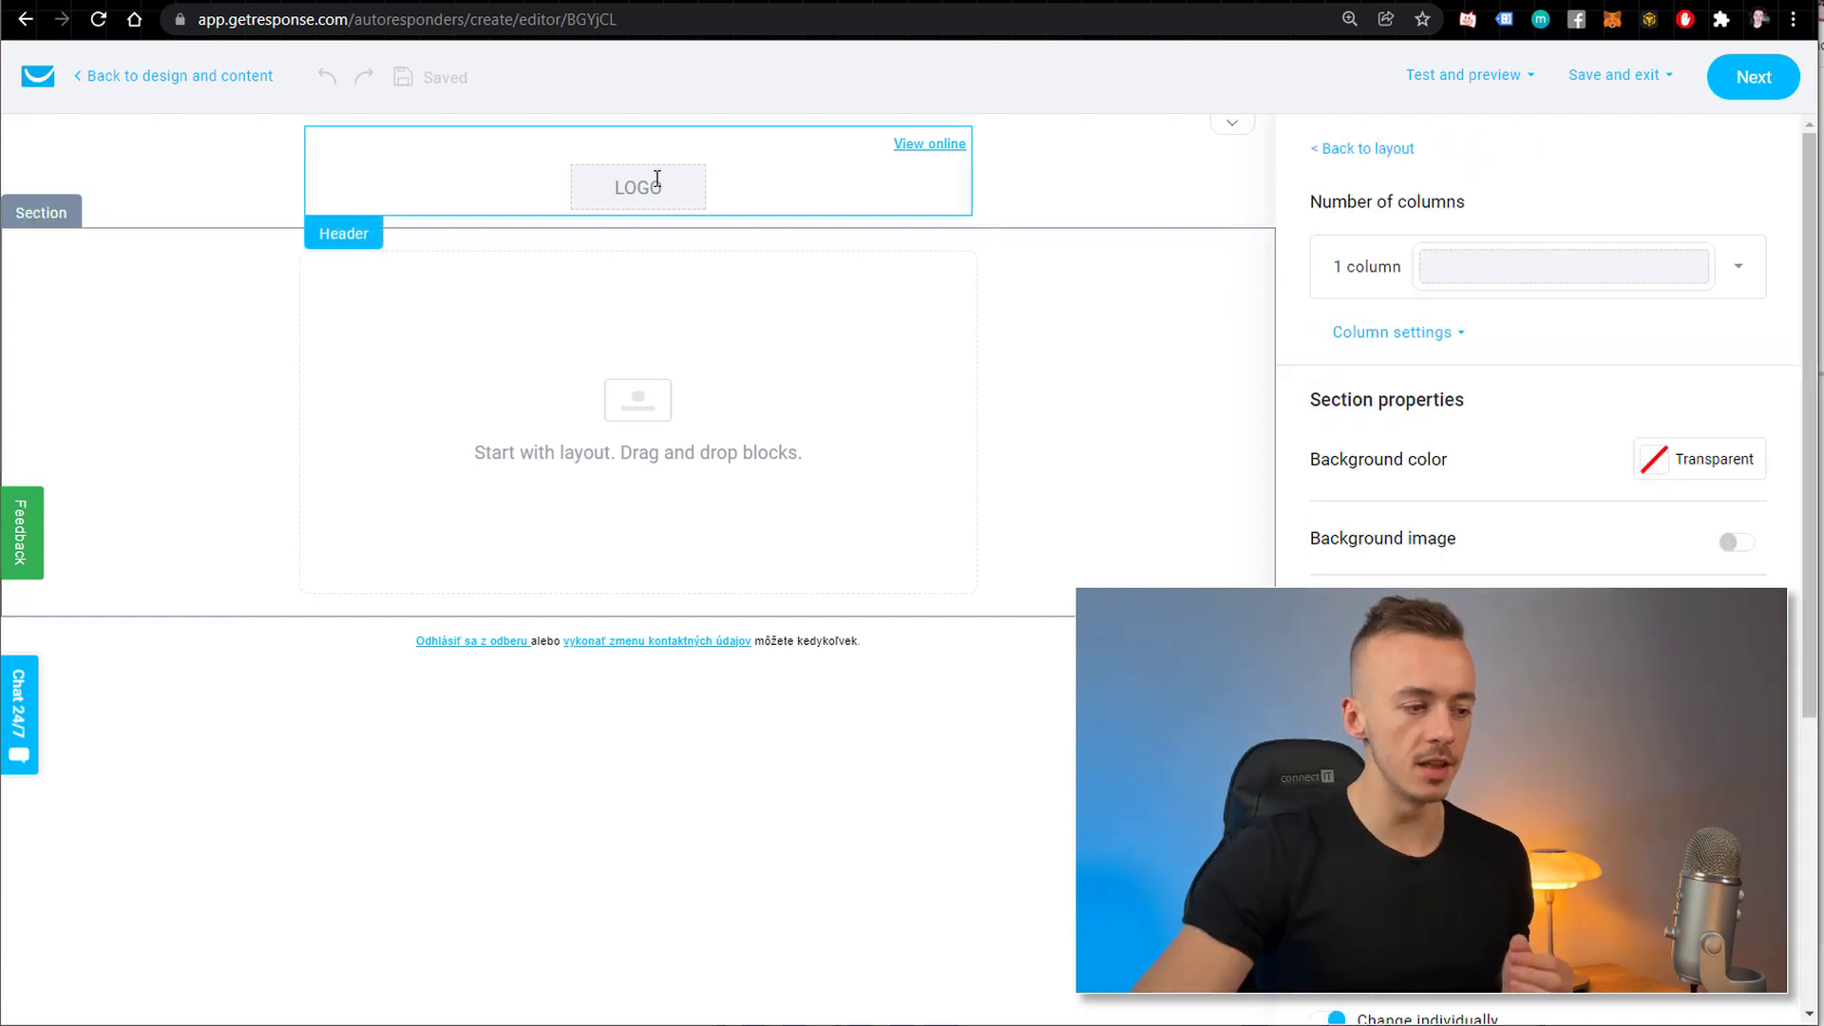
click(655, 181)
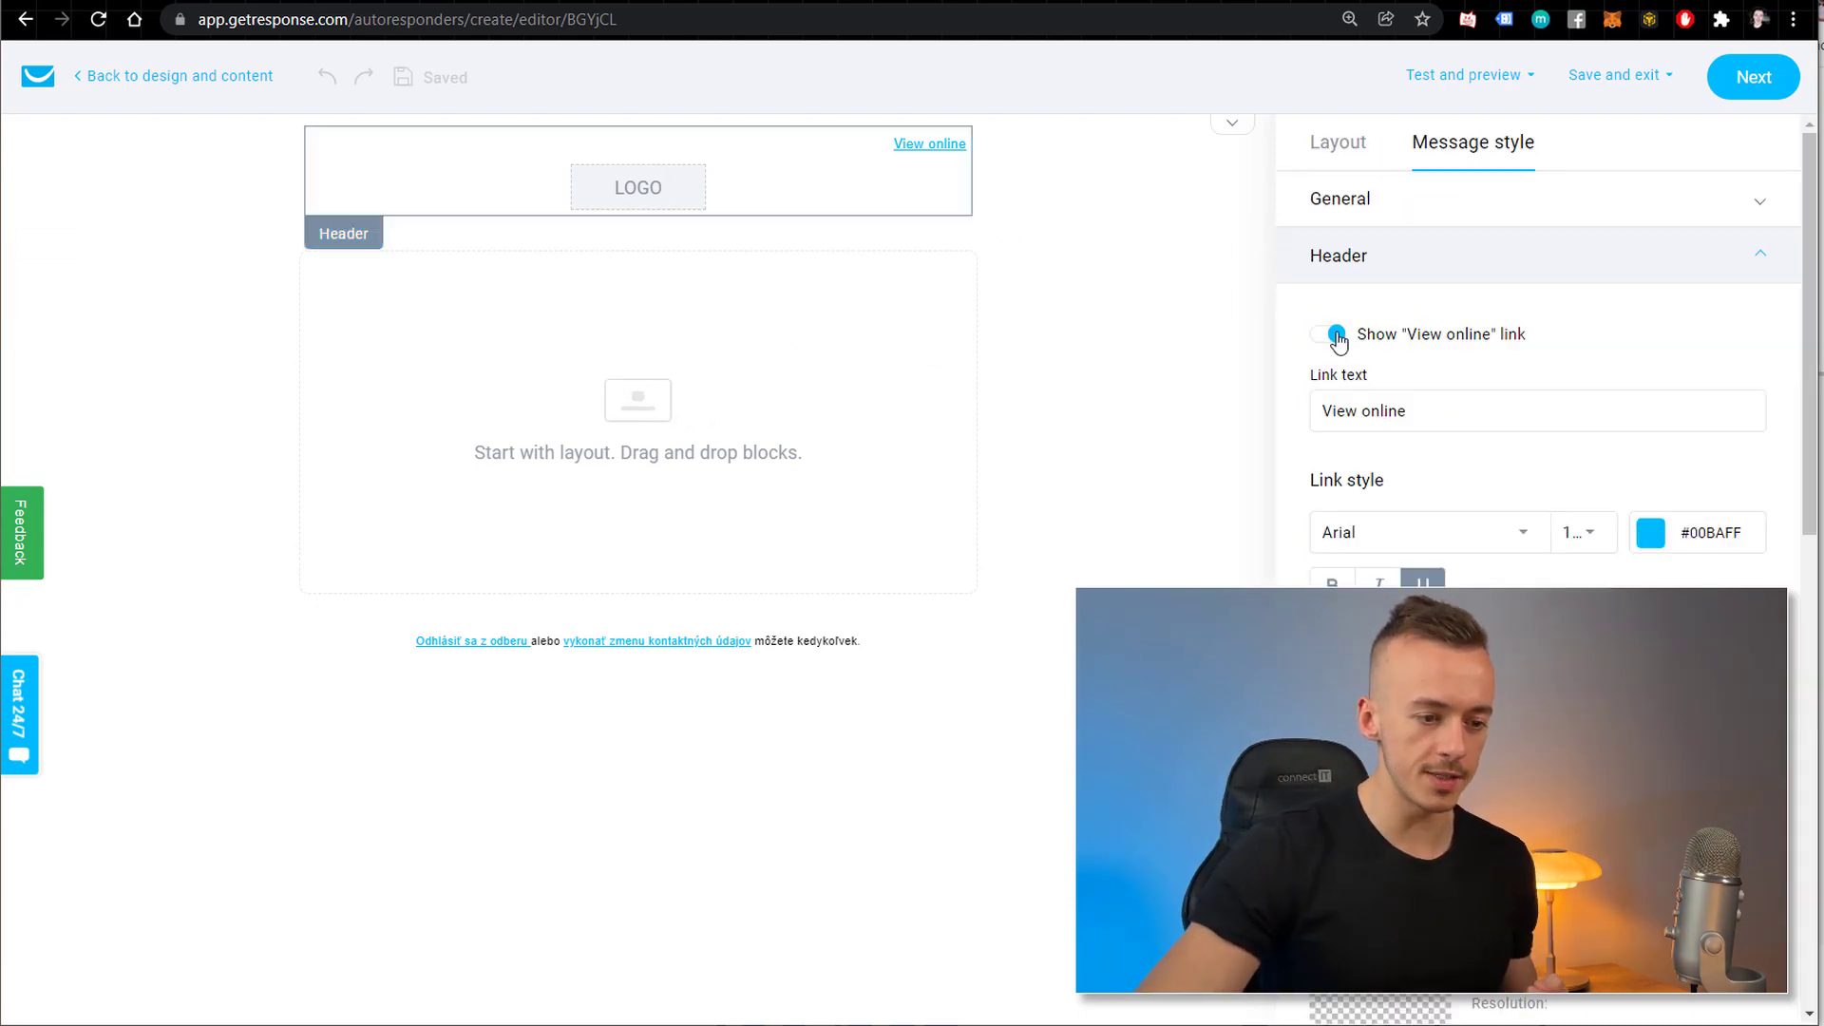
click(1335, 336)
click(1332, 380)
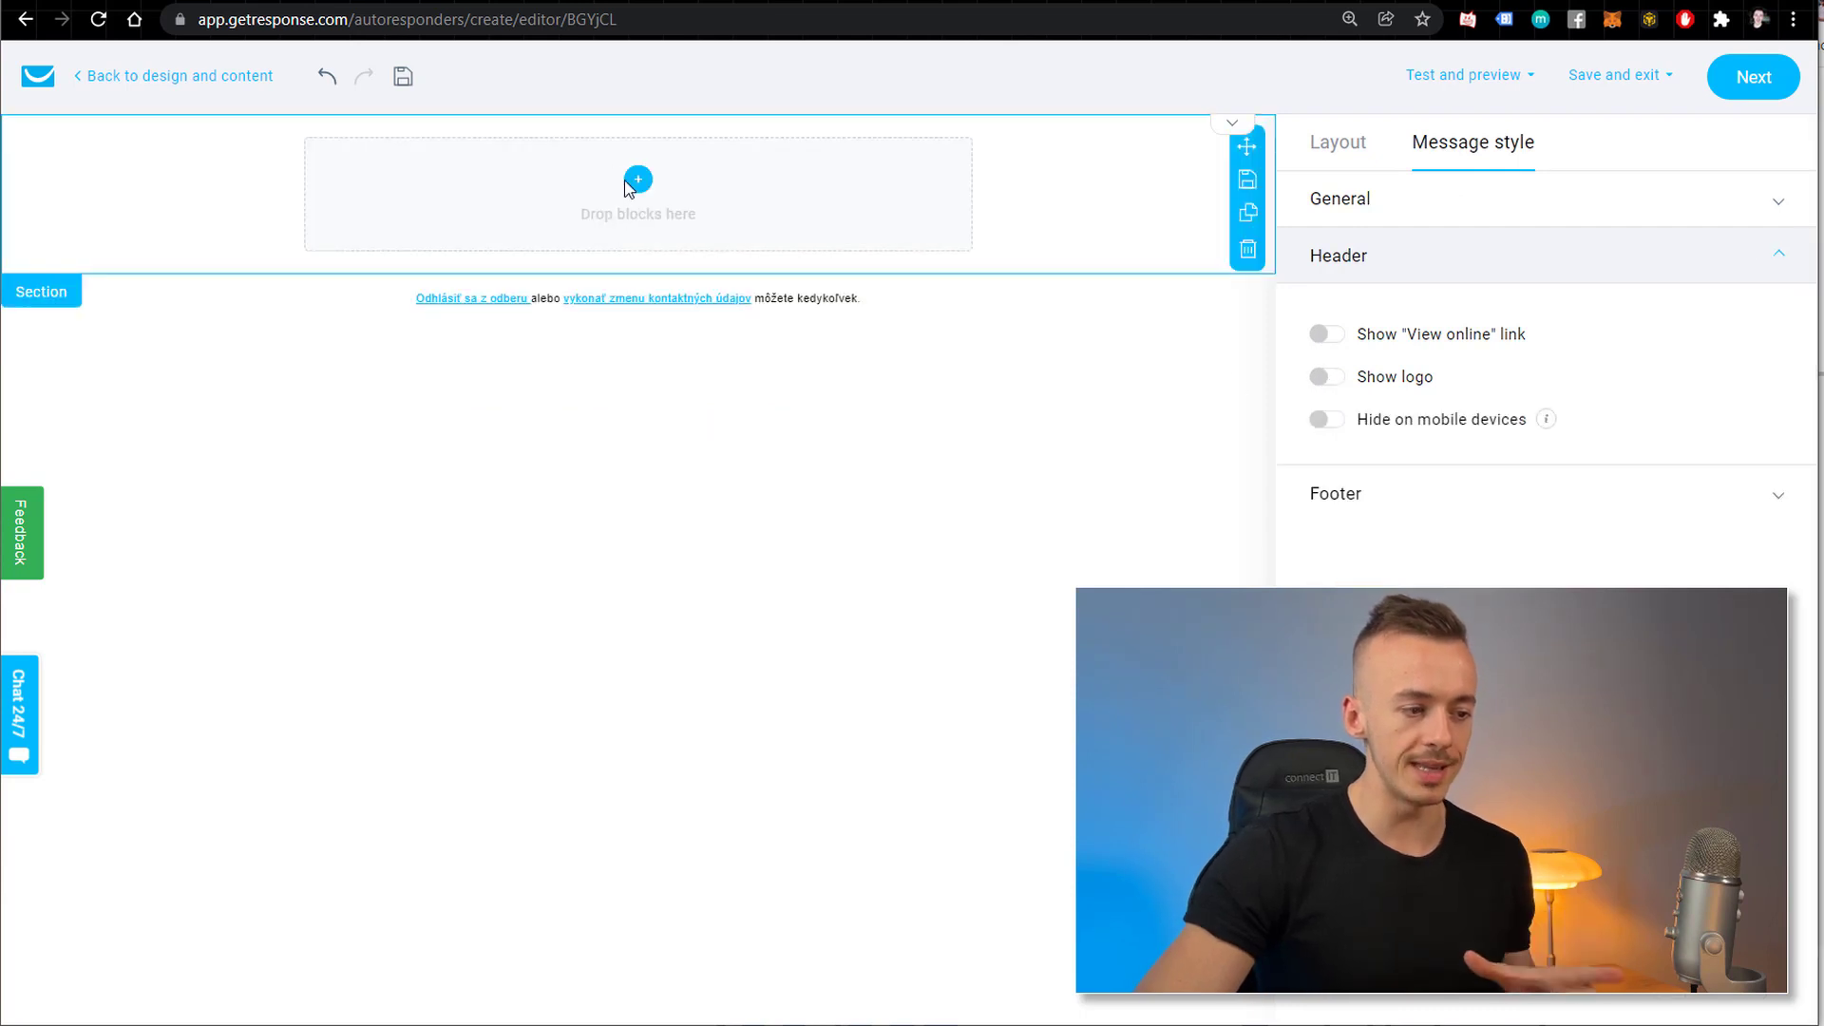
Add a text block to the empty section and paste the copied Email Template #1 body into it.
click(1353, 154)
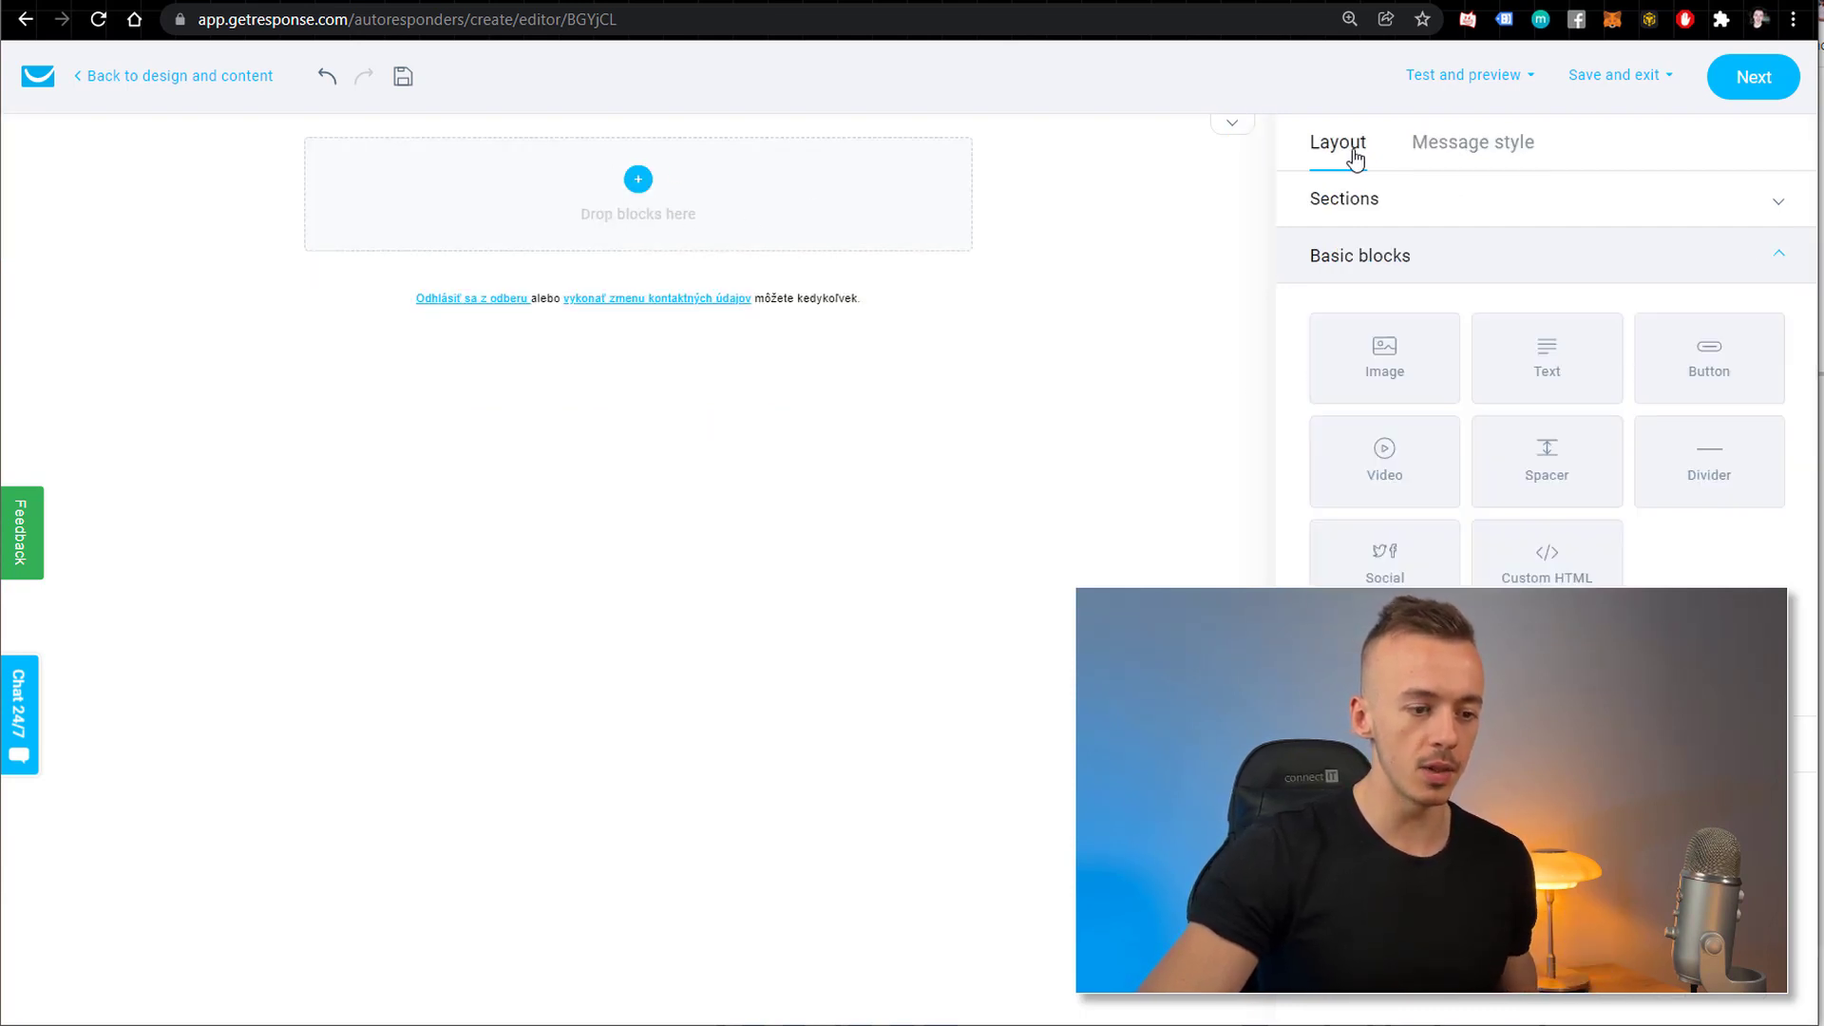
drag(1389, 351, 656, 230)
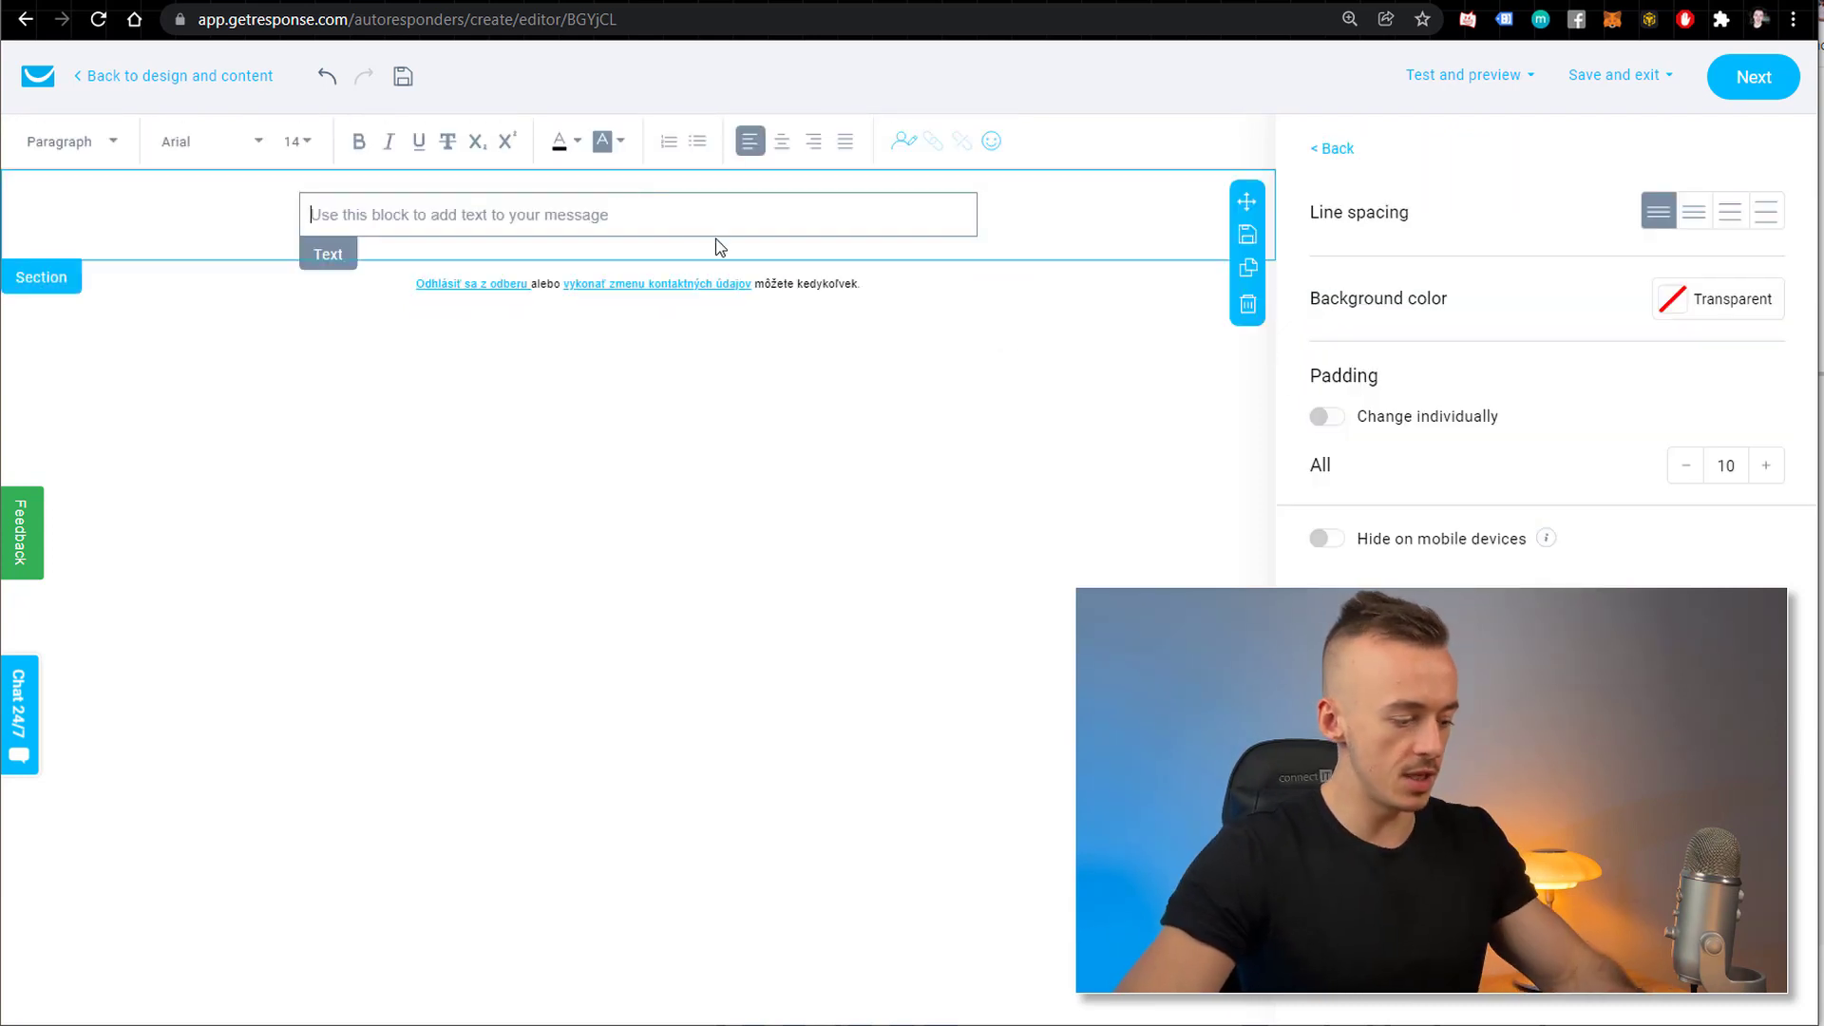
key(ctrl+v)
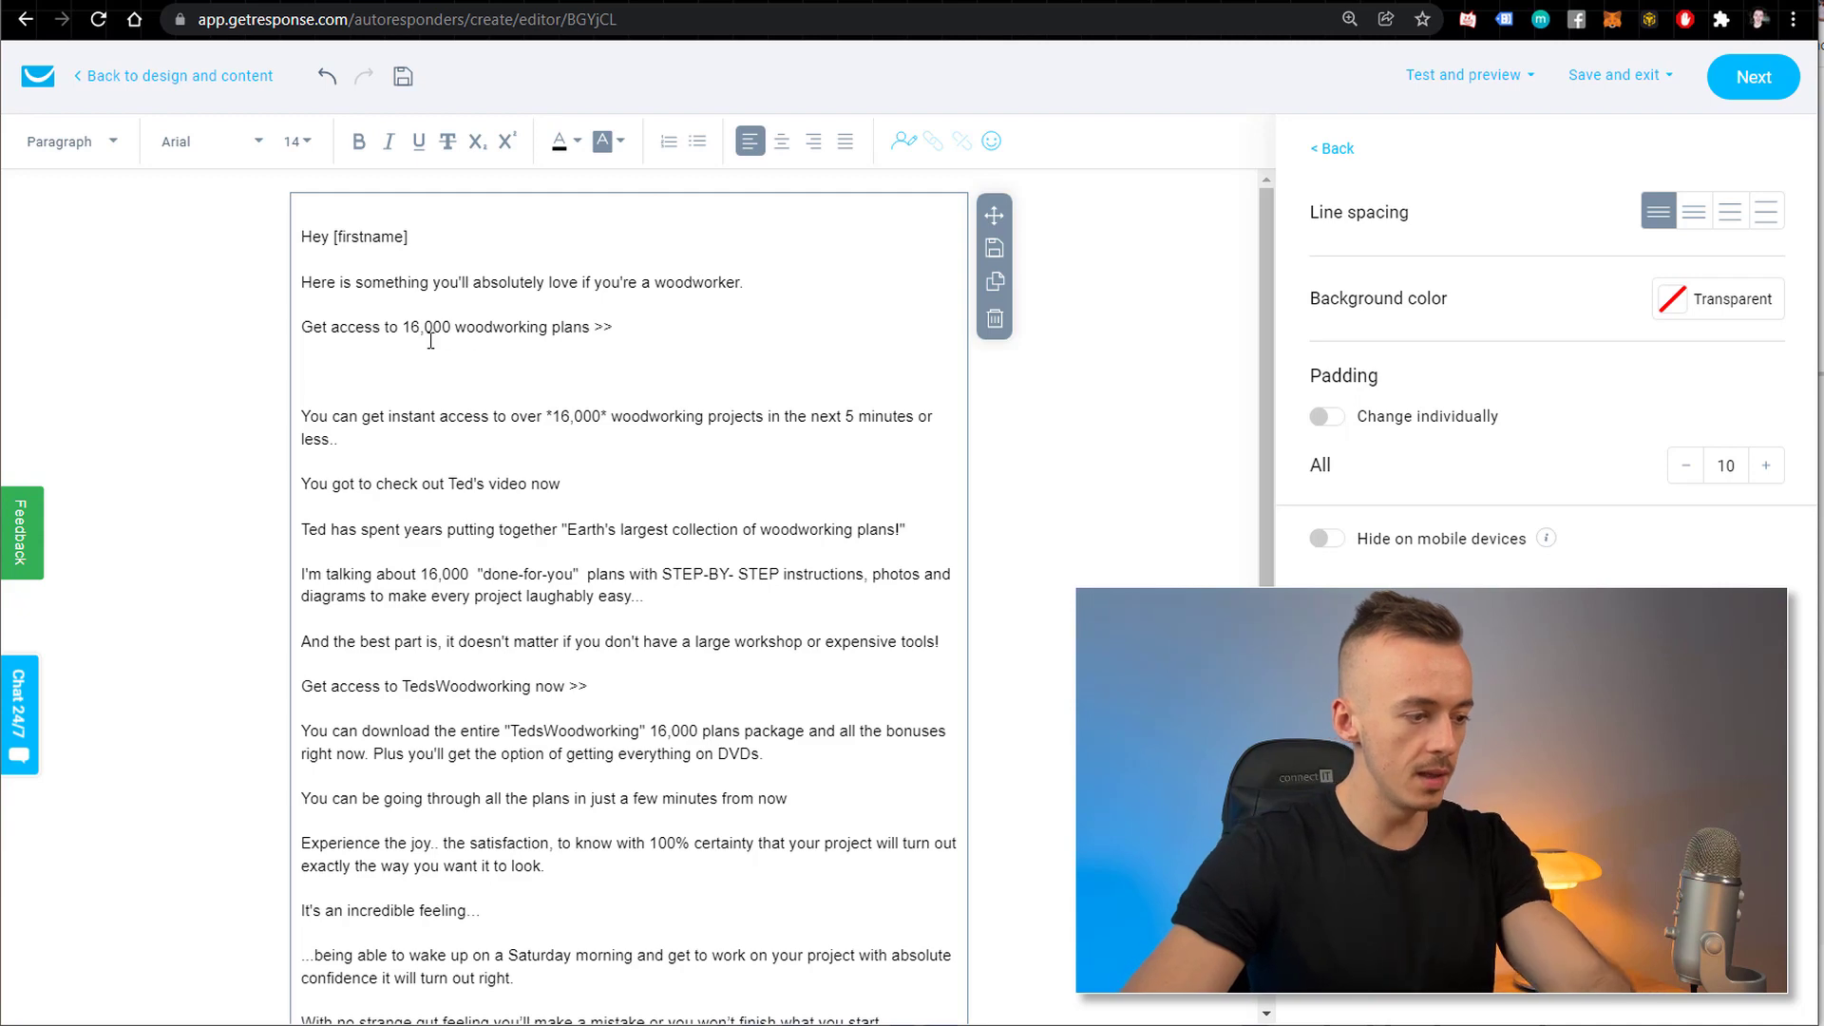
Remove the extra blank lines above the greeting and after "Get access to 16,000 woodworking plans >>" in the email body.
key(BackSpace)
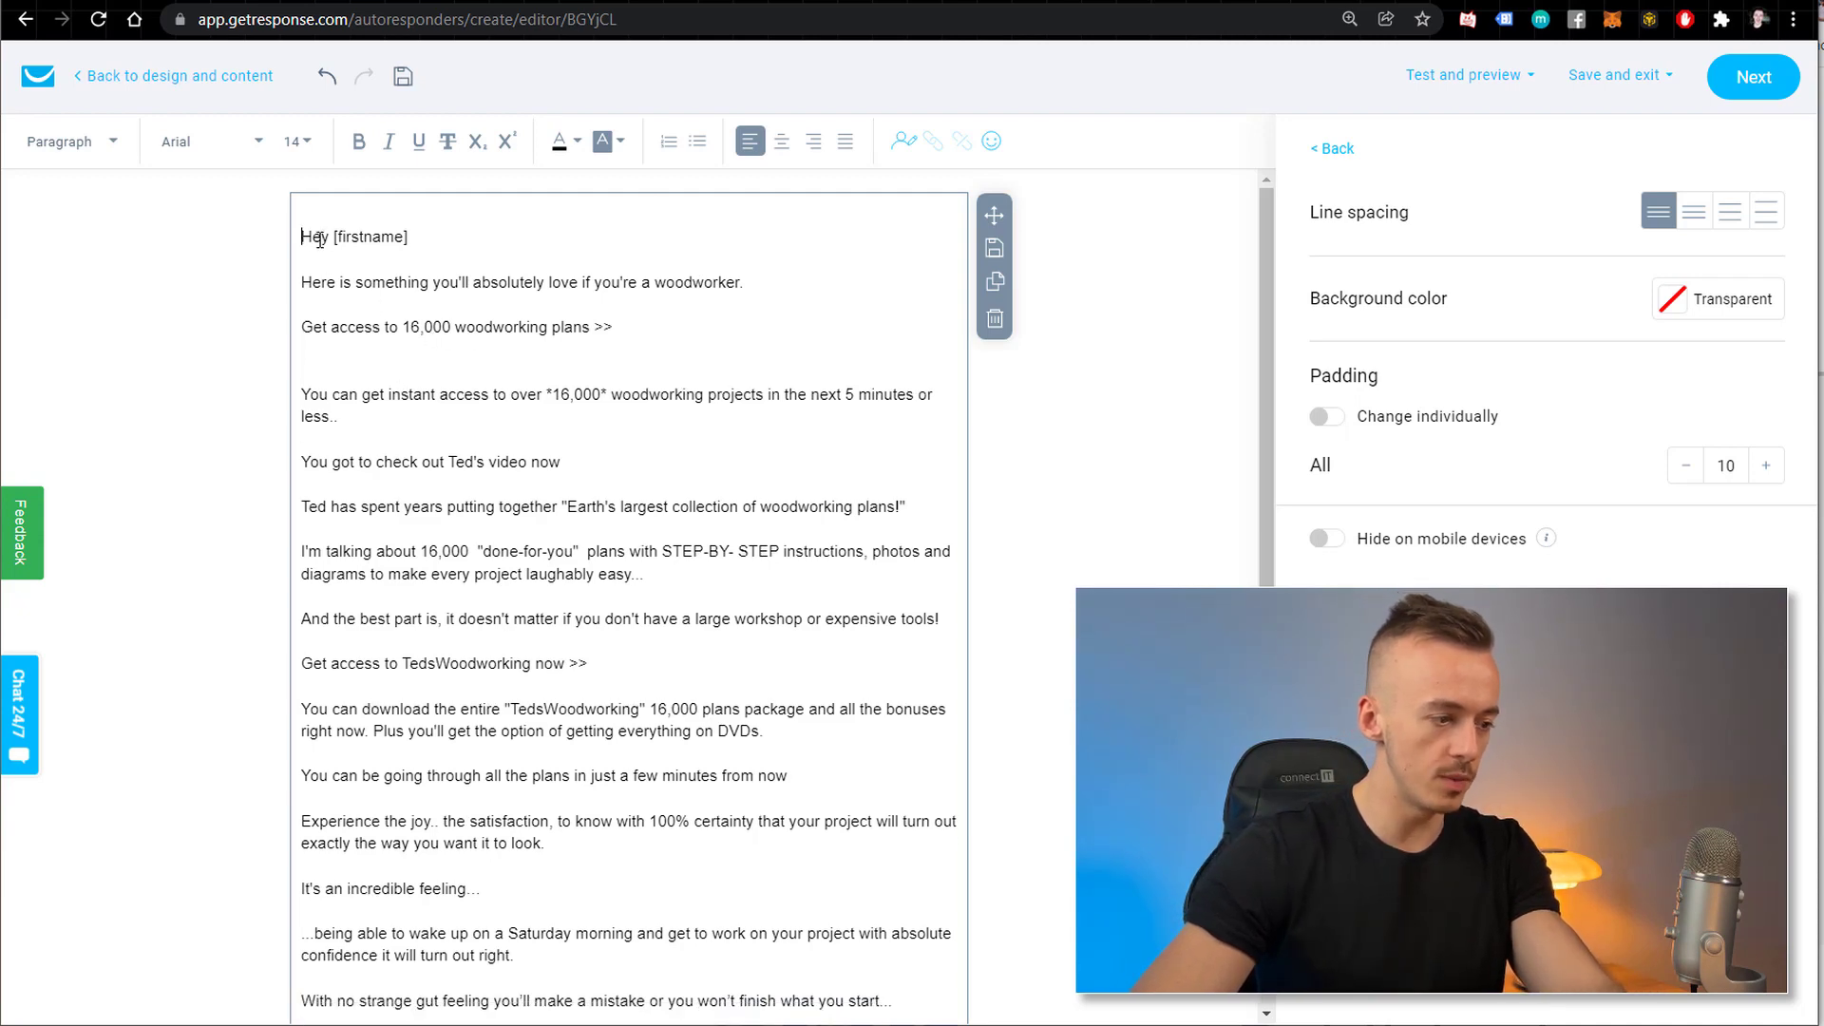
key(BackSpace)
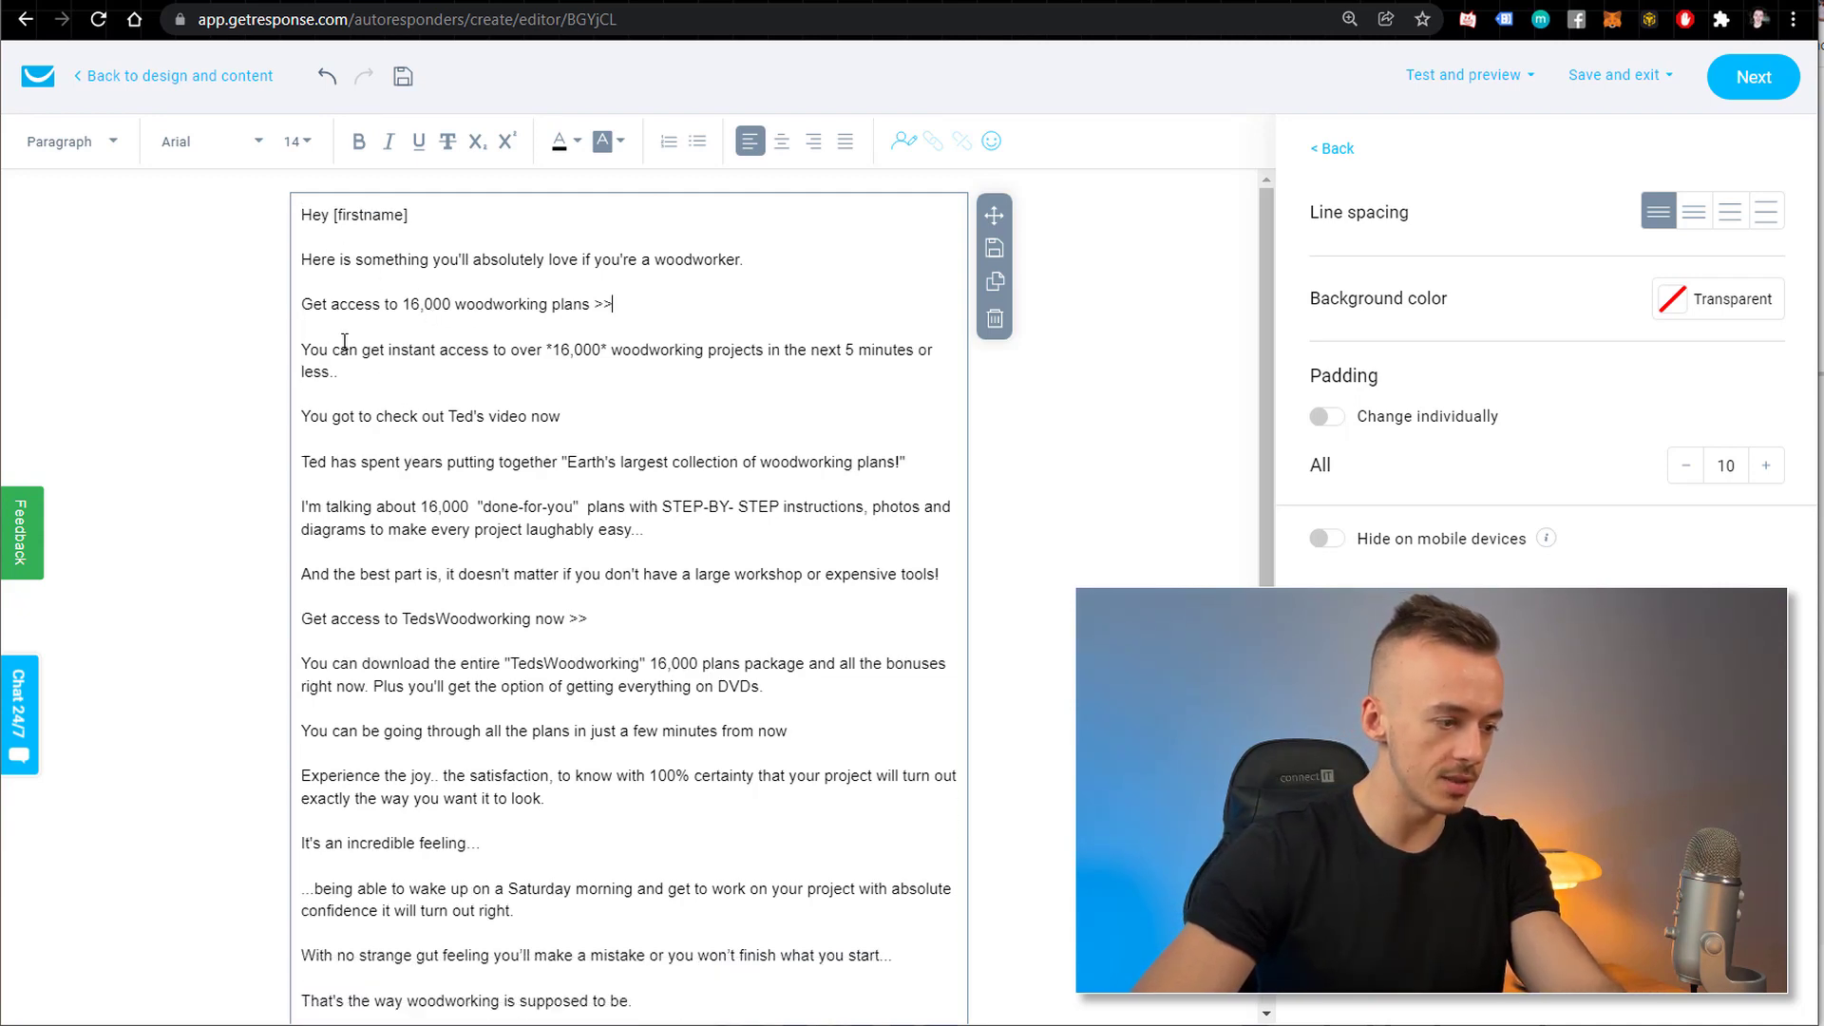
key(BackSpace)
Replace the "[firstname]" placeholder in the greeting with the firstname personalization field.
scroll(365, 380, down, 5)
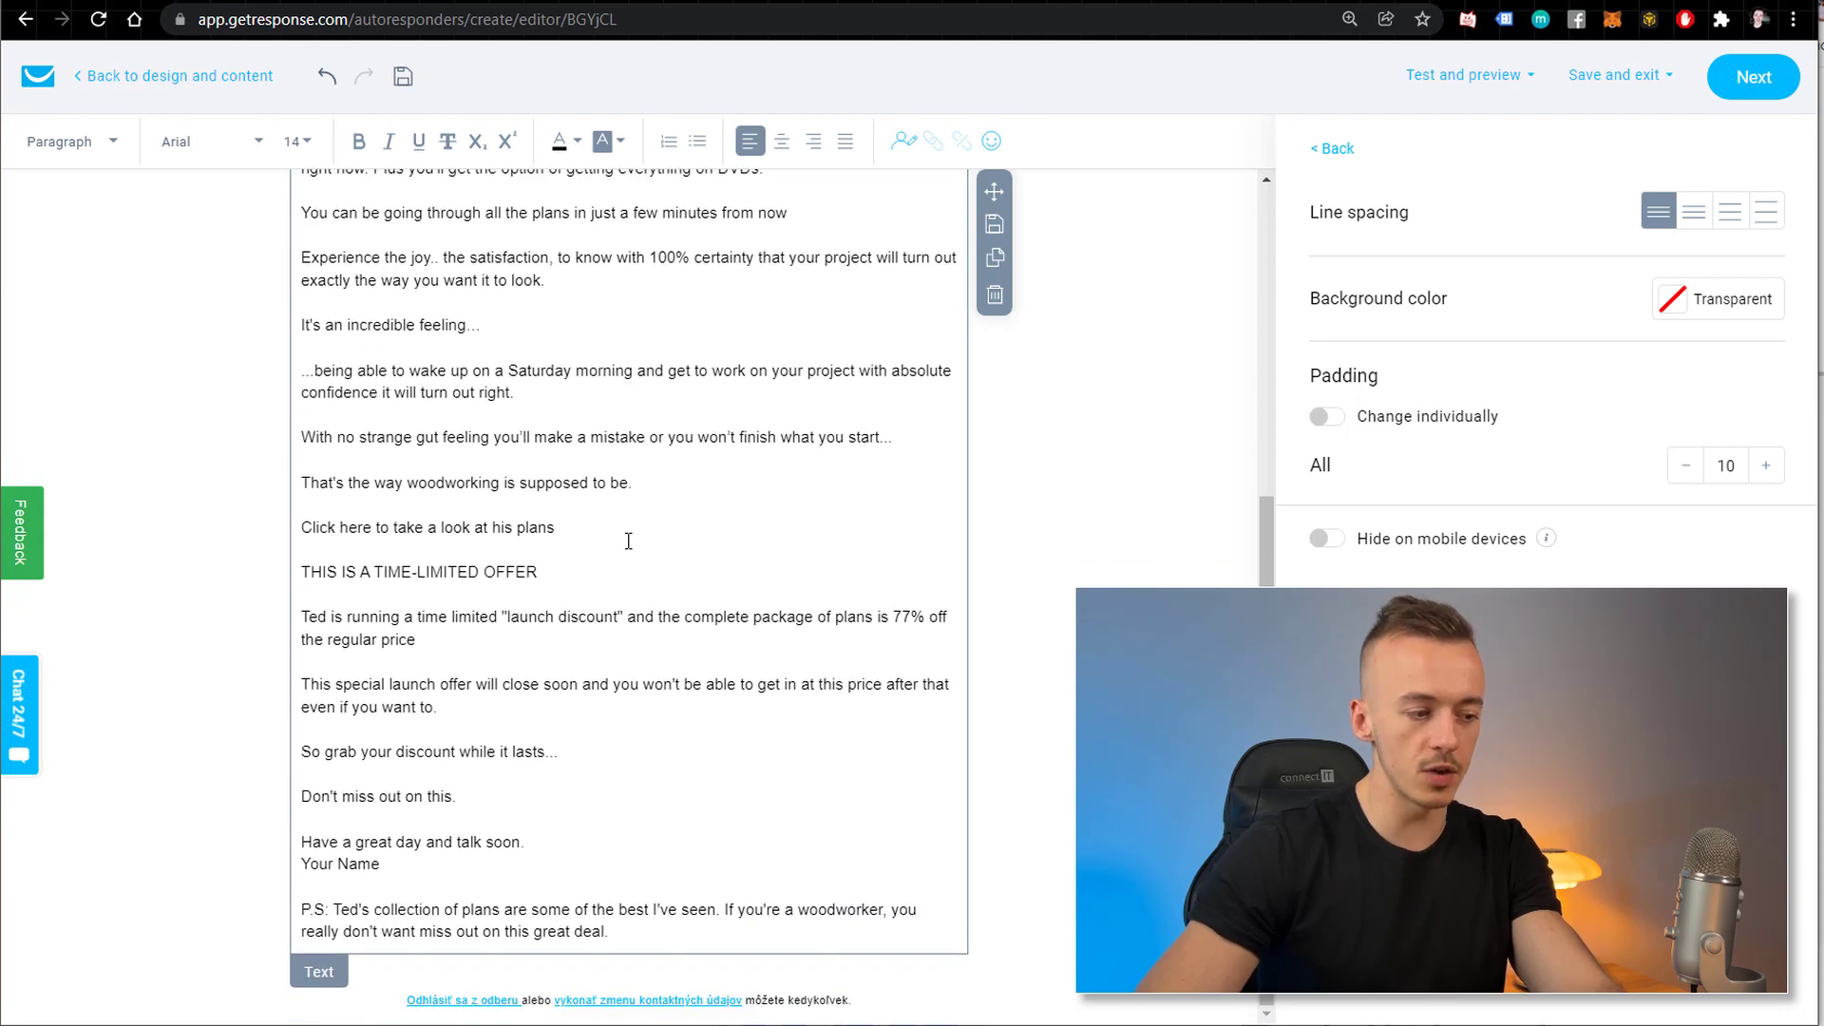
scroll(628, 542, up, 5)
scroll(630, 534, up, 1)
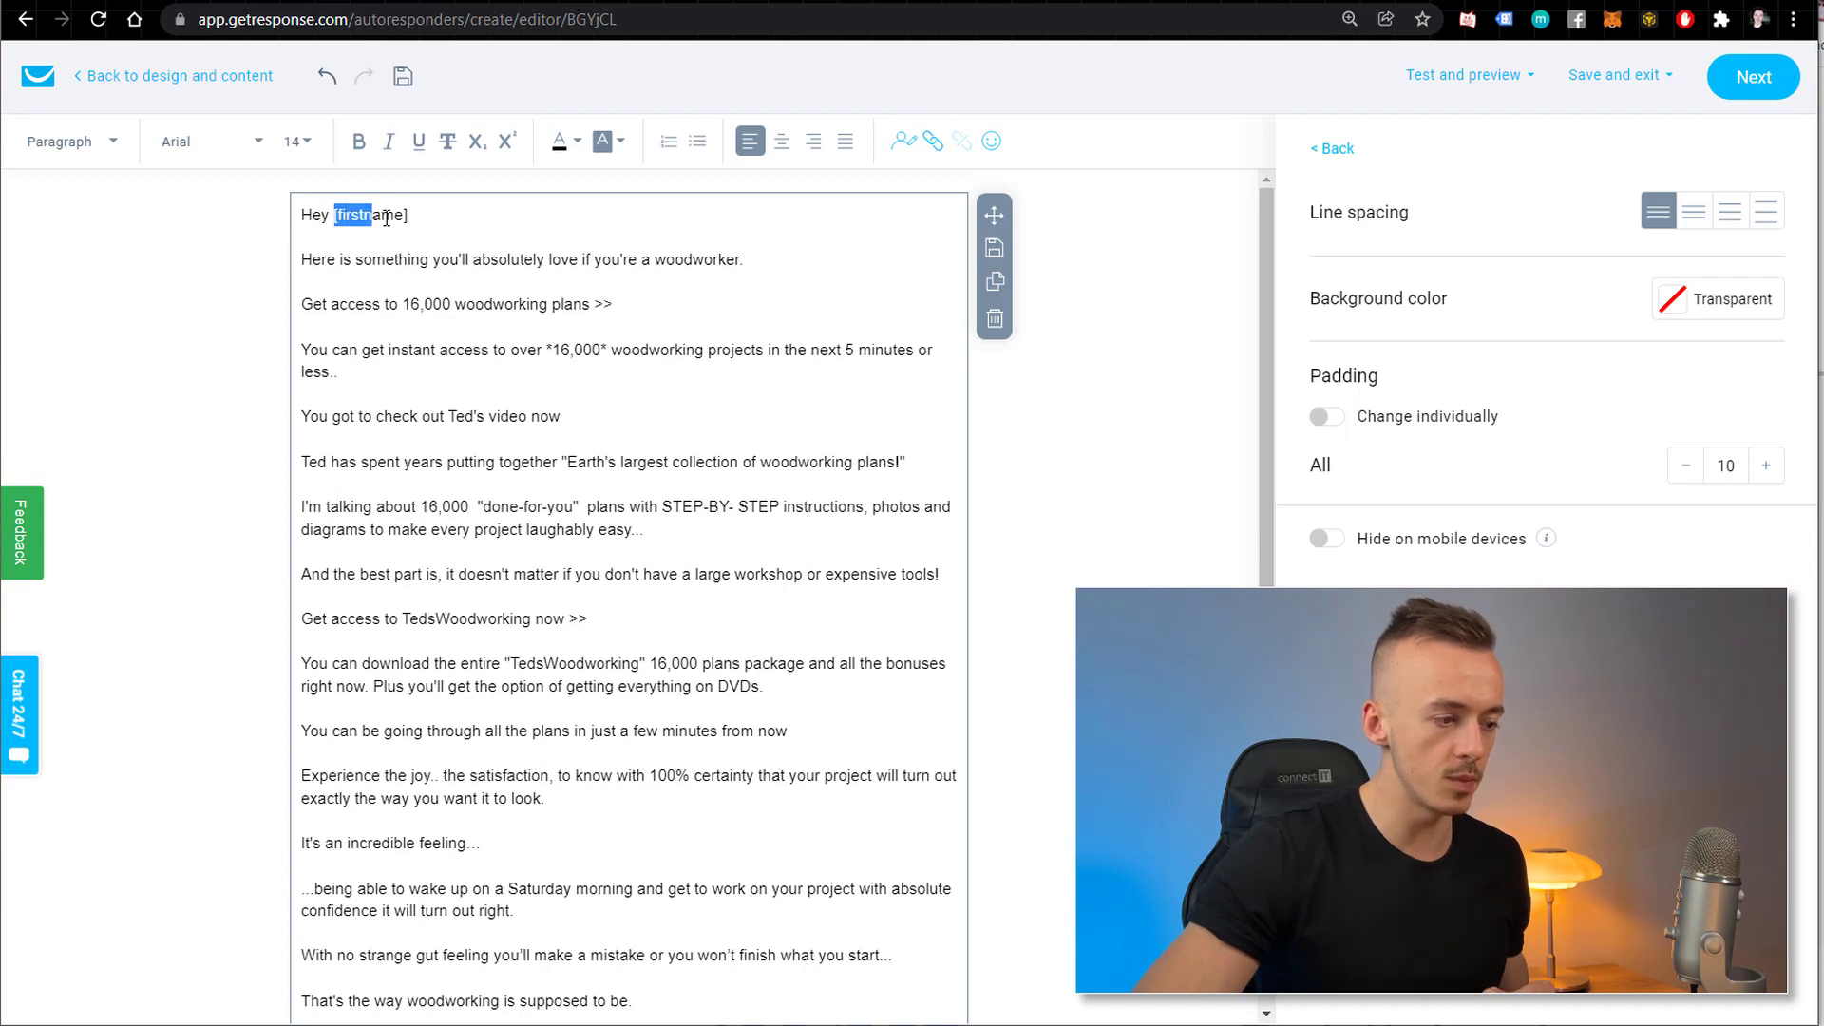
click(905, 143)
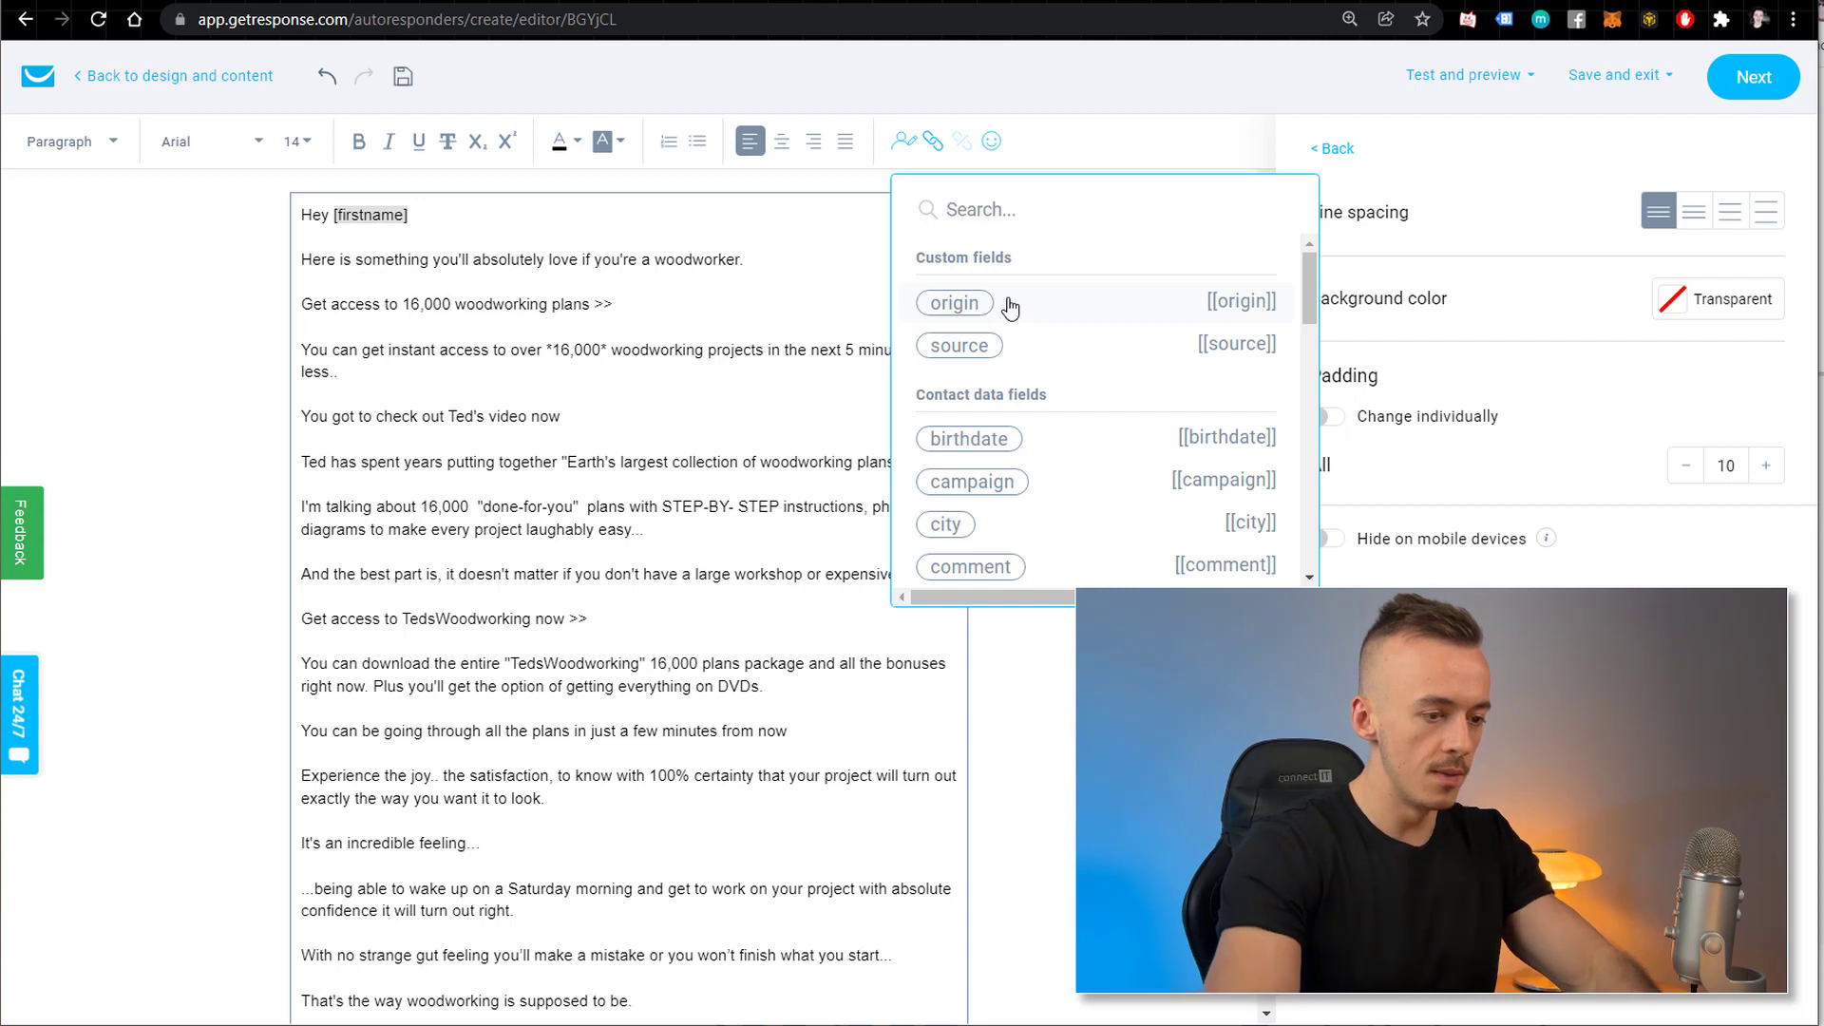
text(firs)
click(1009, 305)
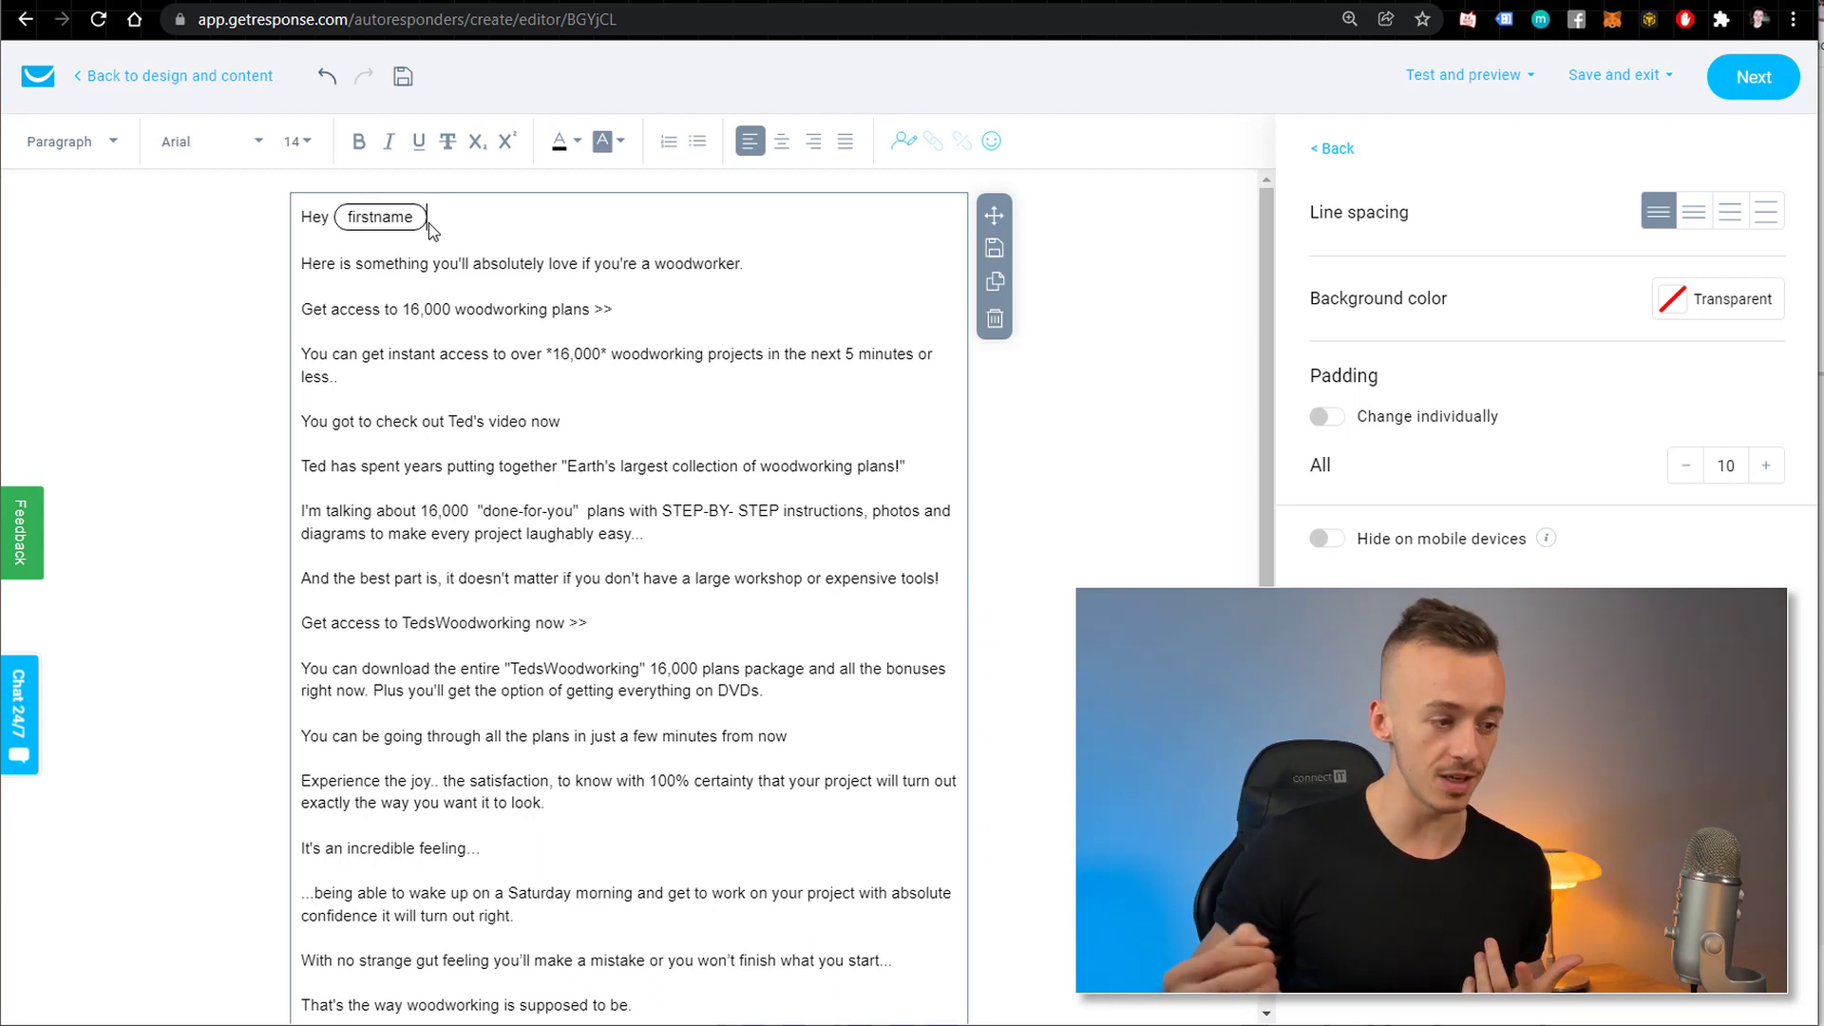
Switch to ClickBank, generate a default landing page HopLink with tracking ID "email", copy it, and close the generator.
key(alt+Tab)
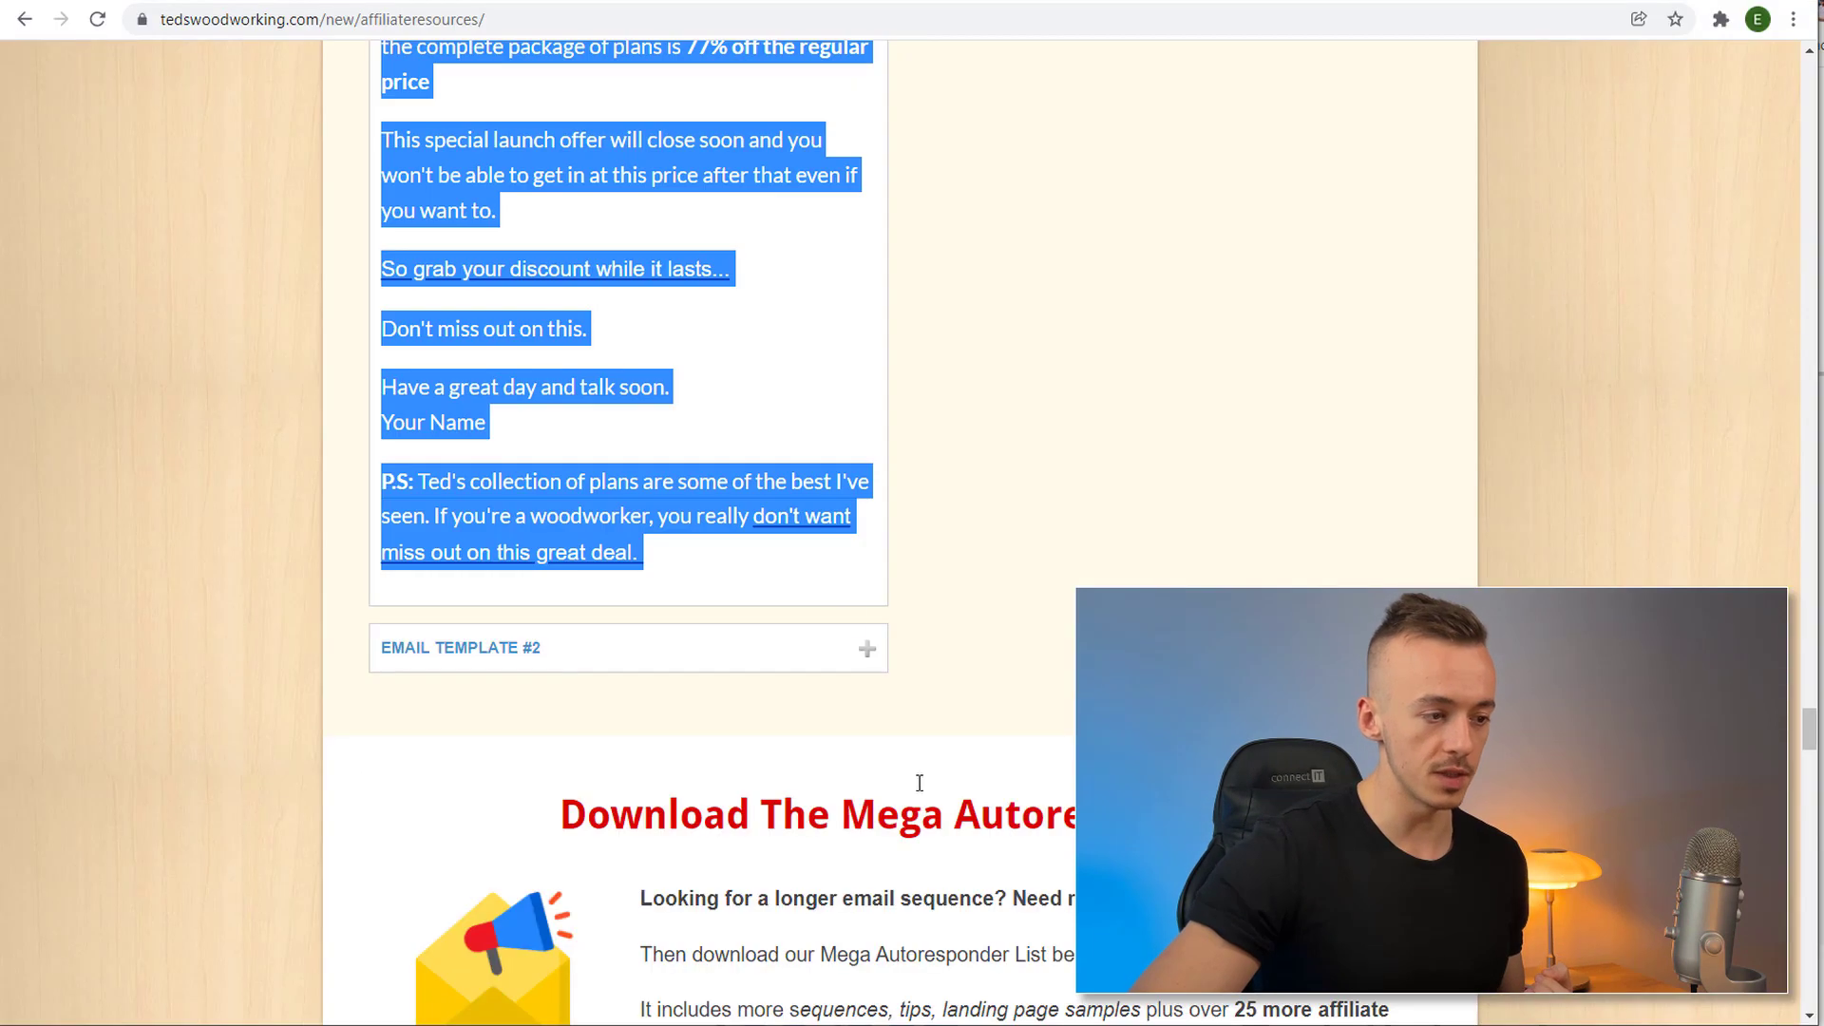
key(alt+Tab)
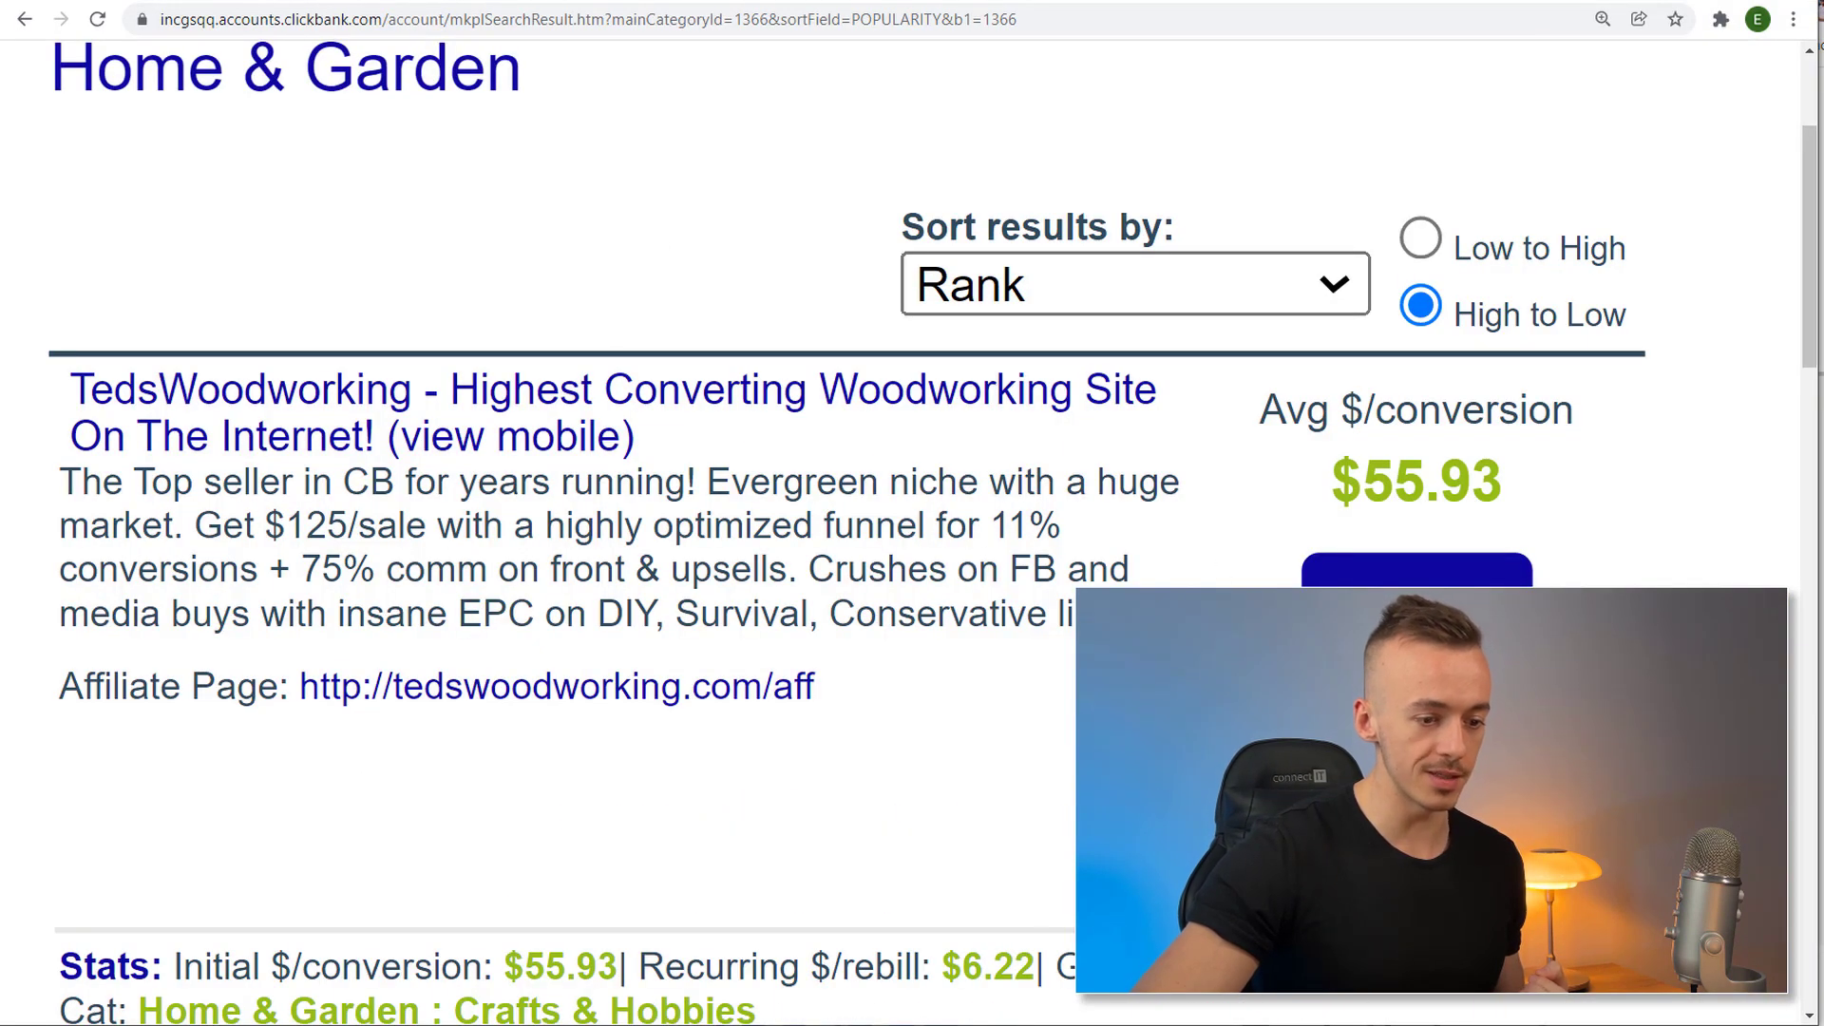
key(alt+Tab)
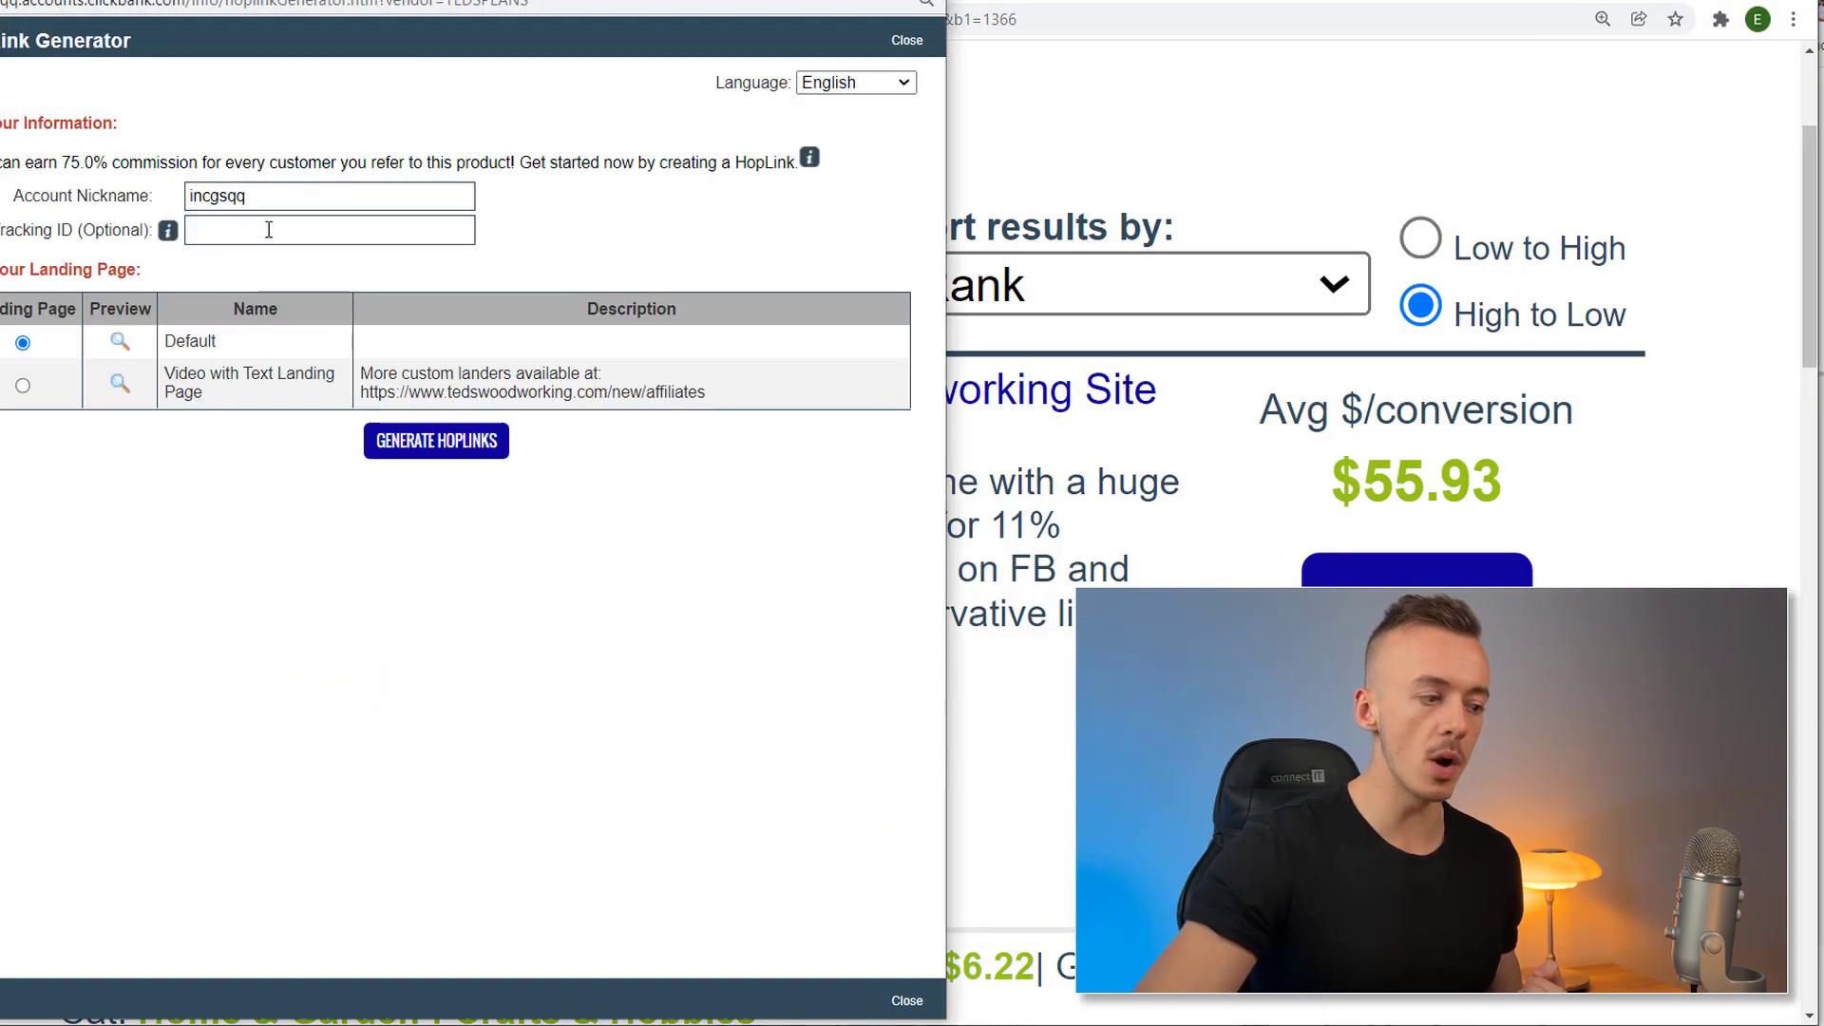
click(249, 235)
text(email)
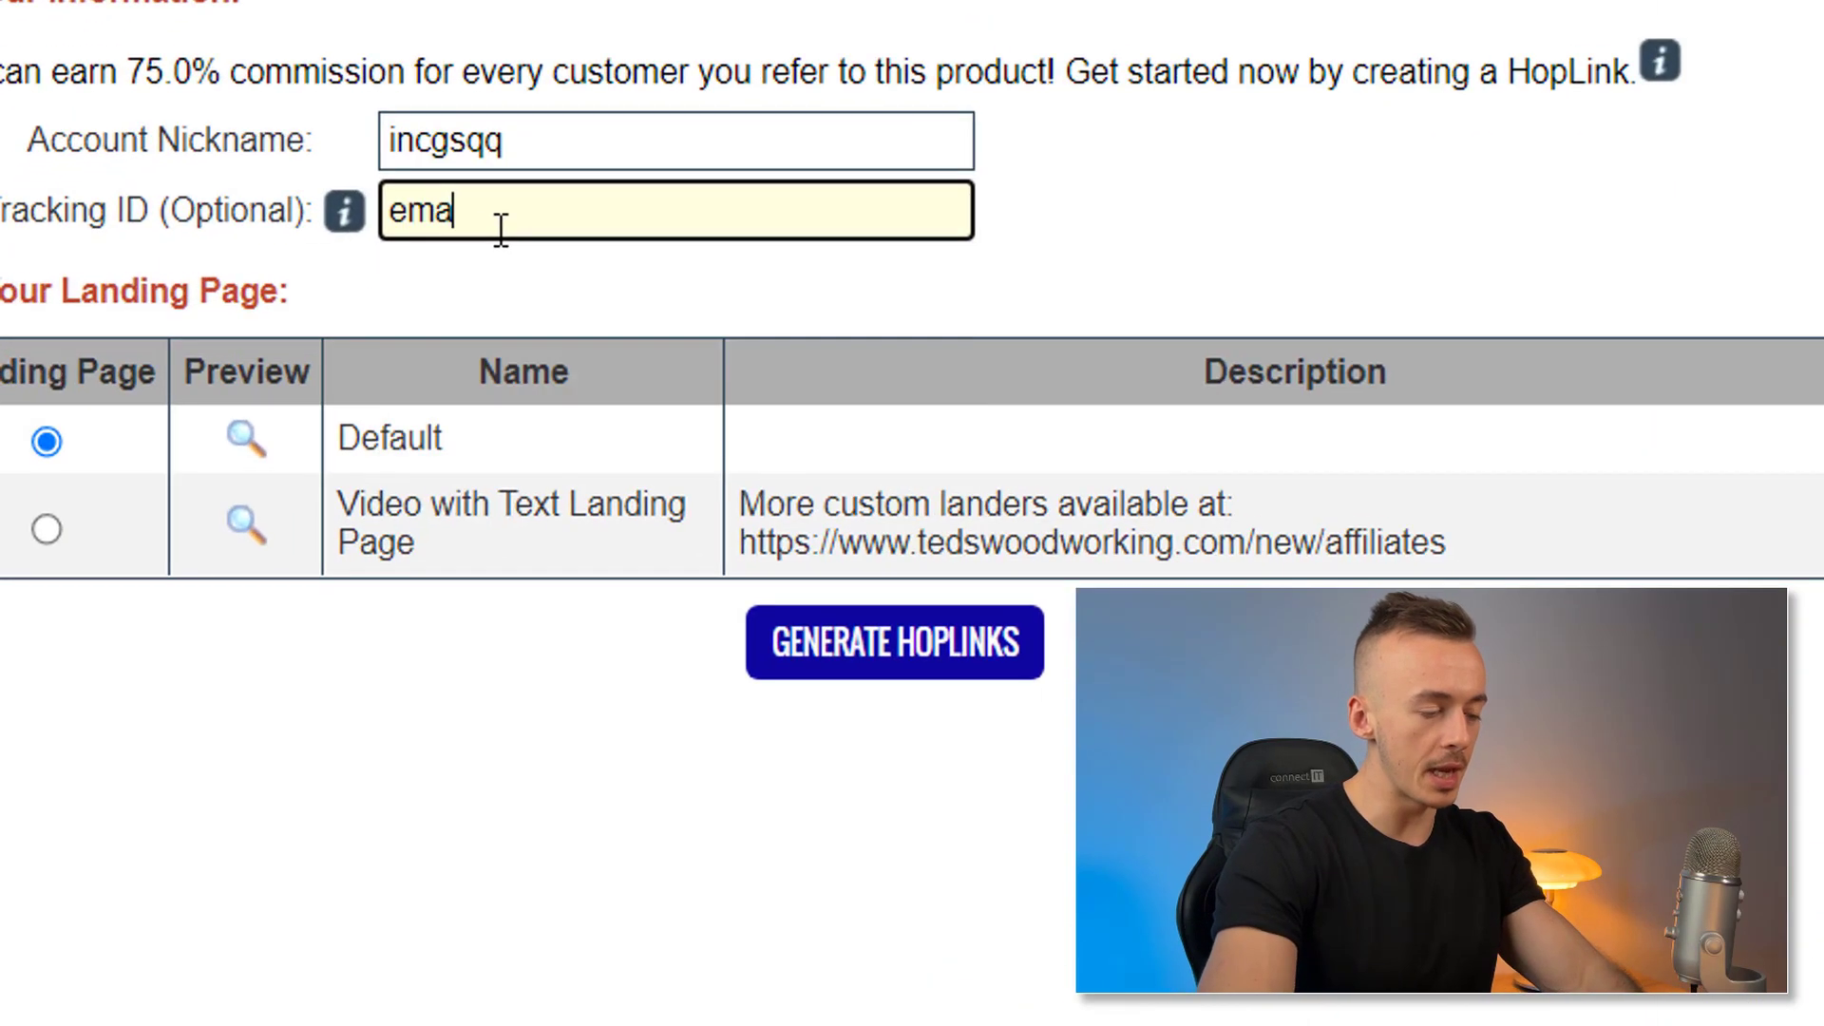
click(955, 656)
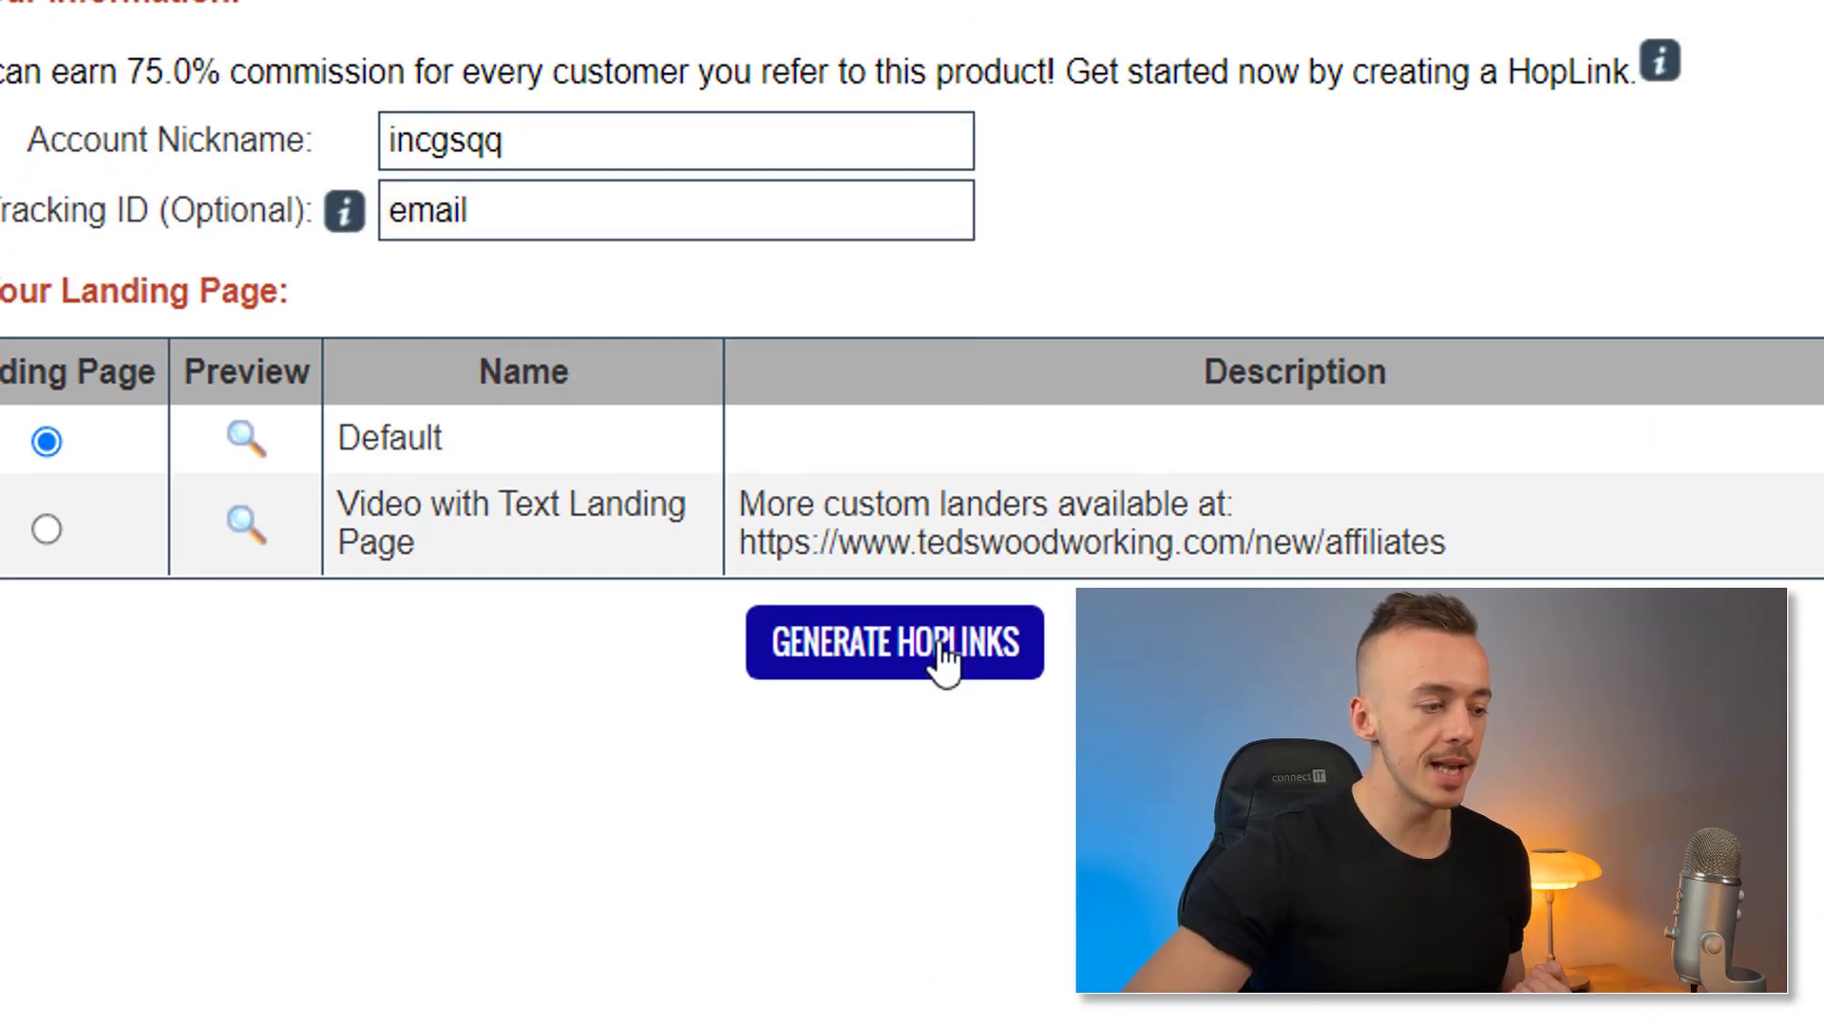
click(1714, 1009)
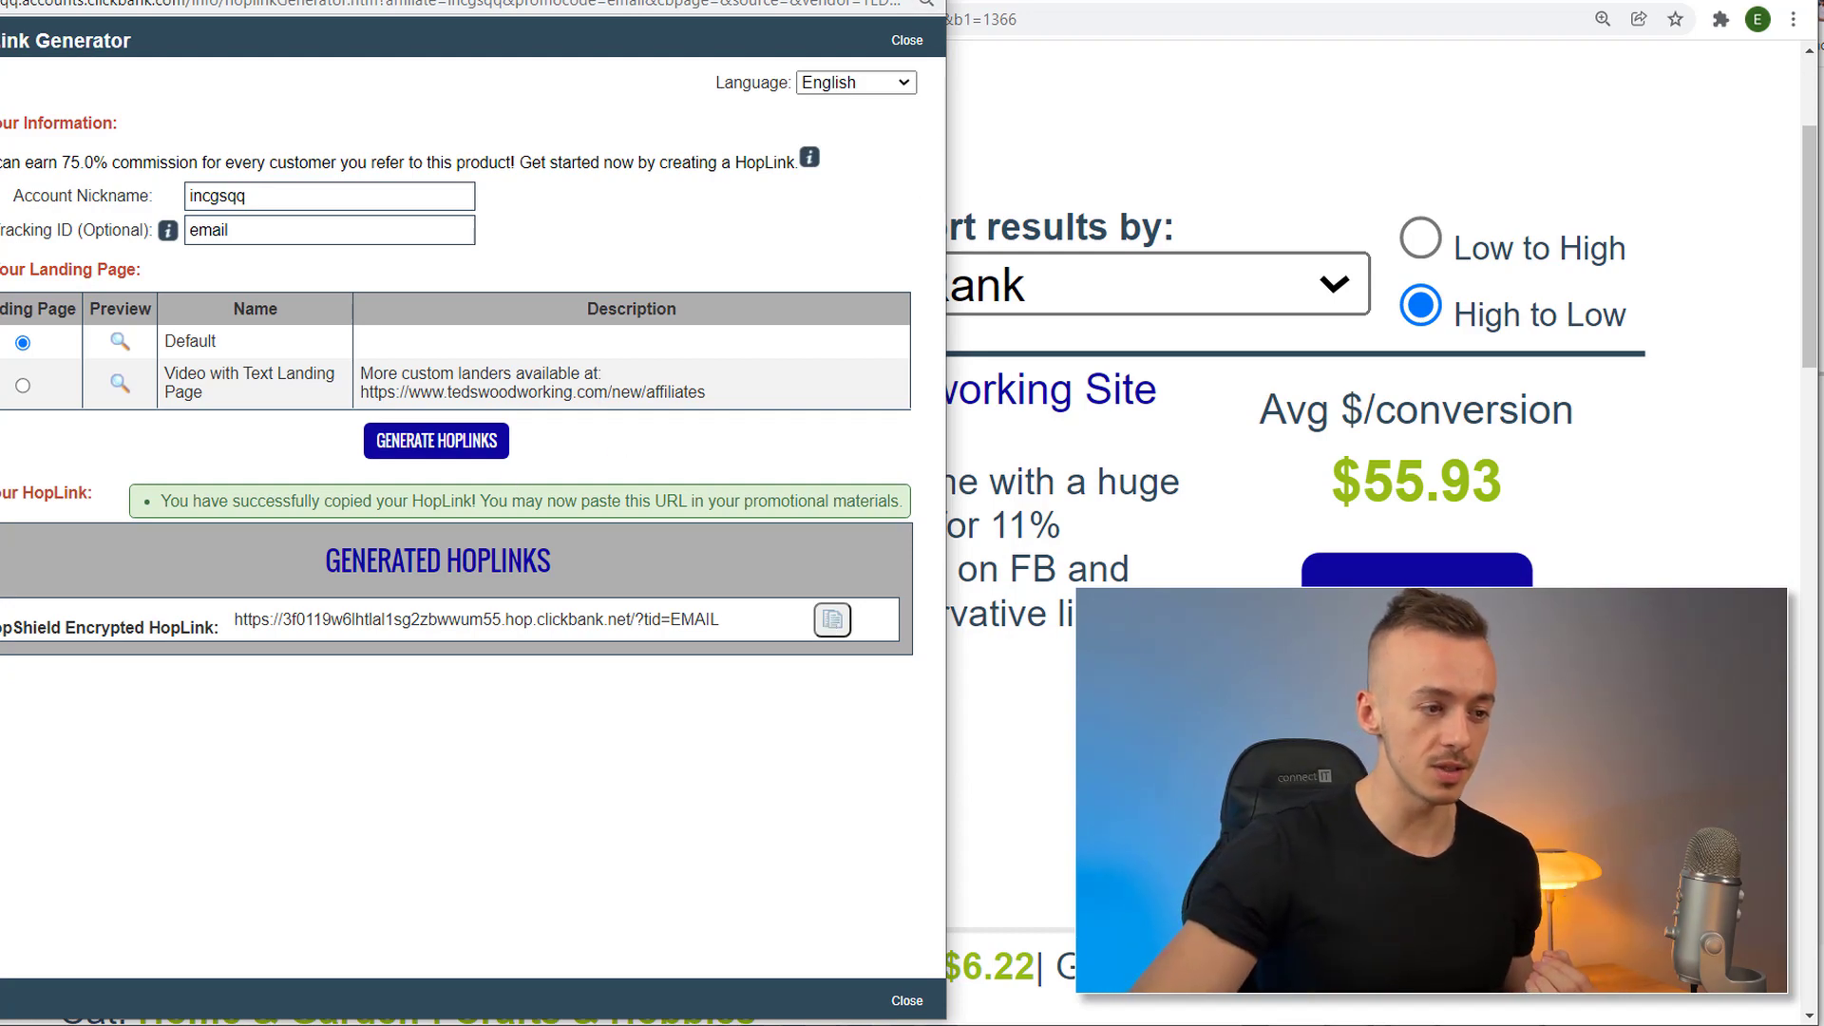
key(ctrl+w)
Check the linked lines in Email Template #1, and link "Get access to 16,000 woodworking plans >>" to the copied HopLink in bold in GetResponse.
key(ctrl+Tab)
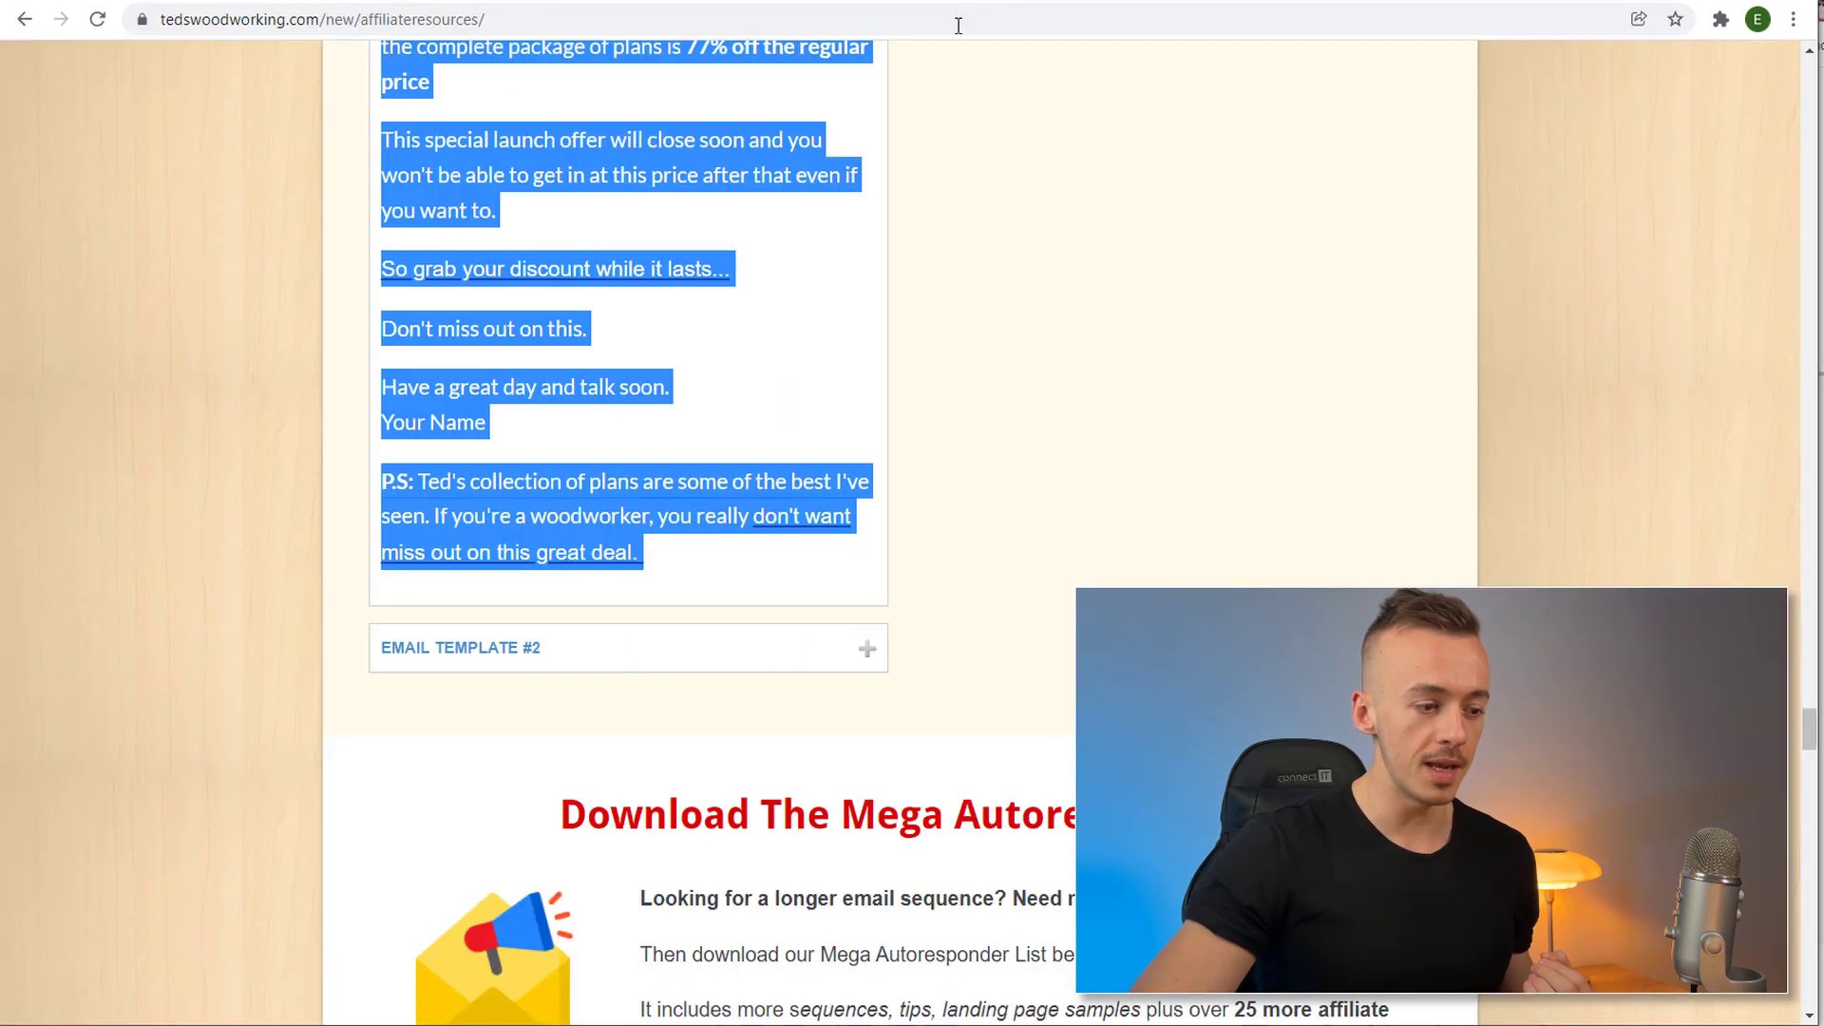
click(792, 330)
scroll(789, 460, up, 6)
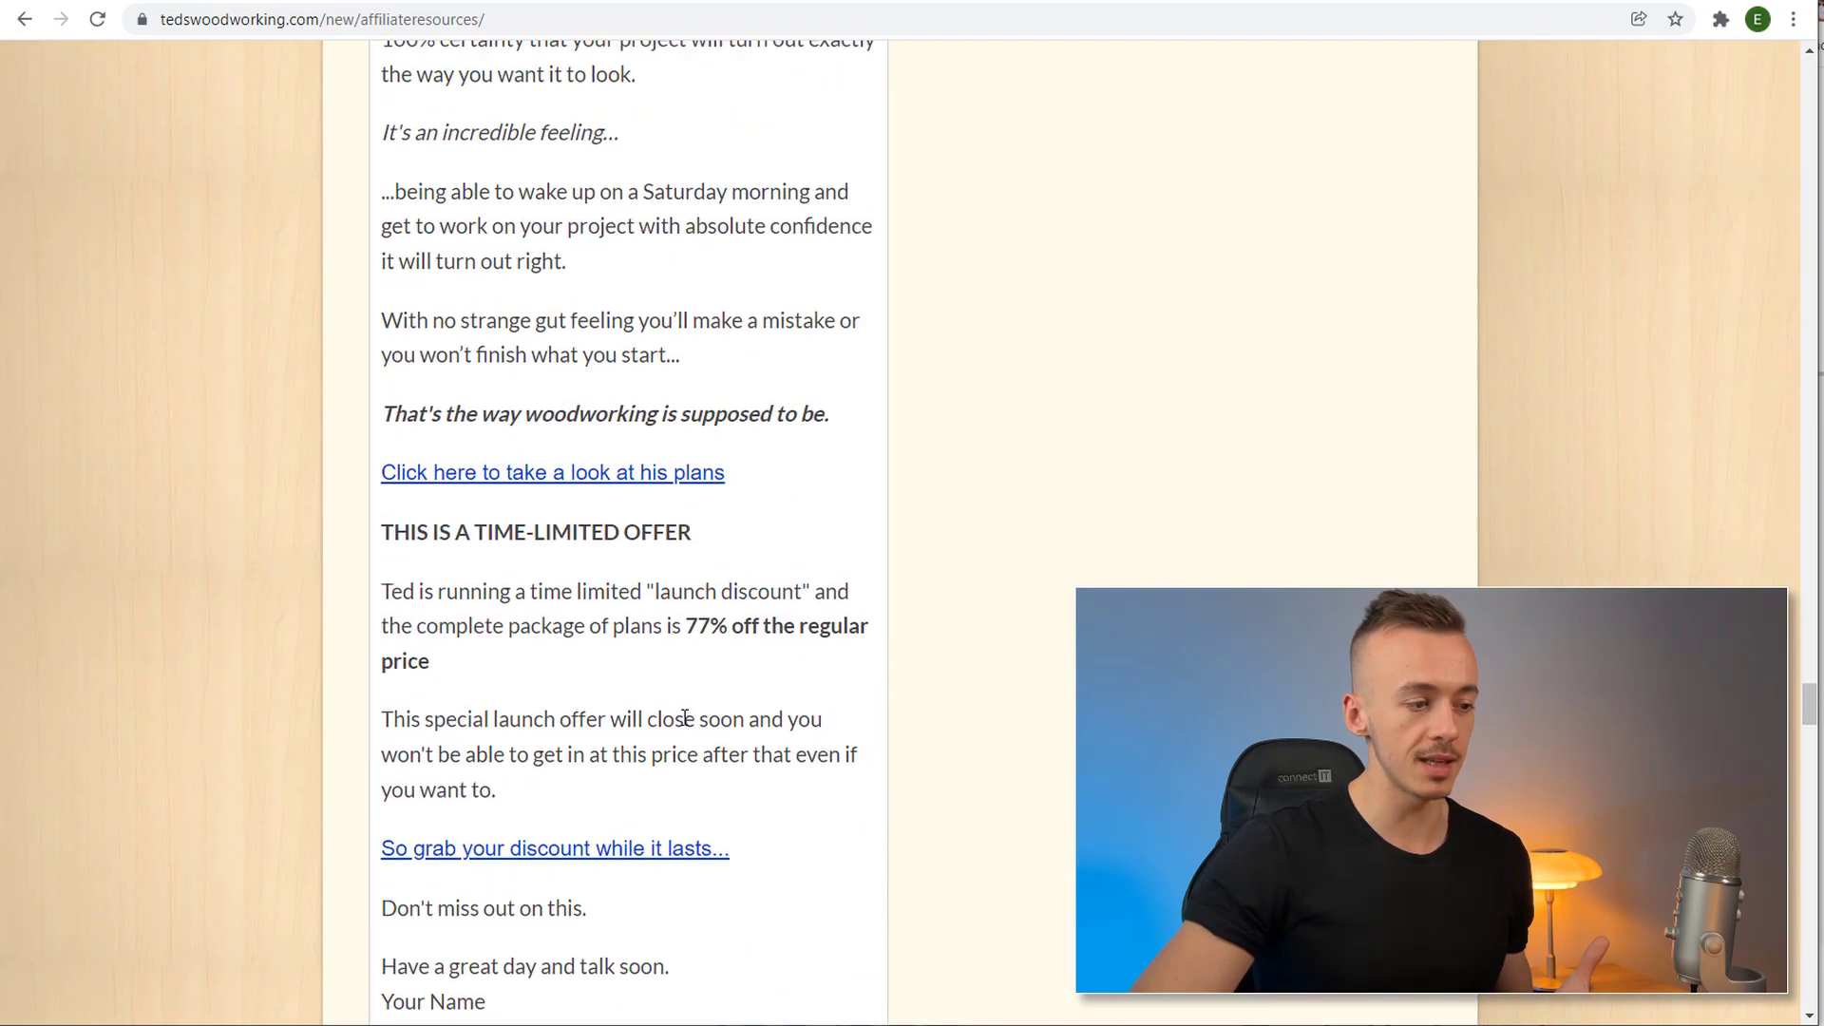
scroll(684, 718, up, 8)
key(alt+Tab)
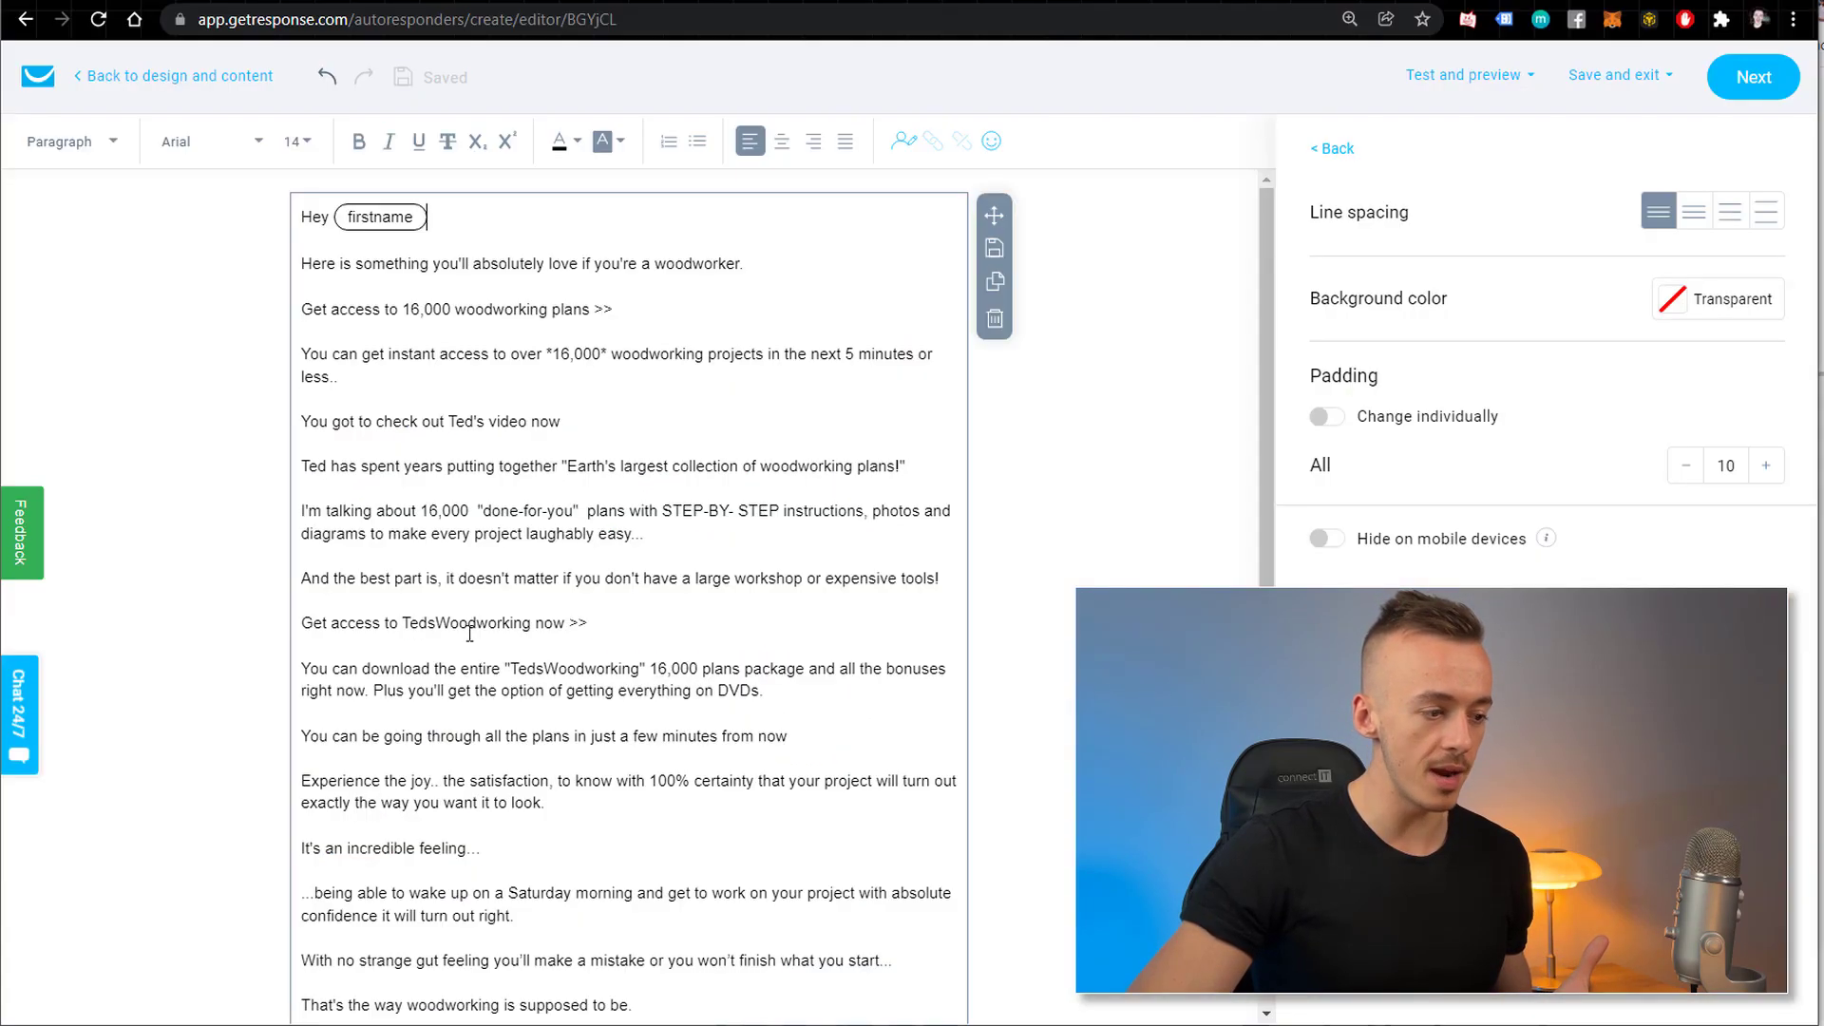
drag(474, 304, 303, 309)
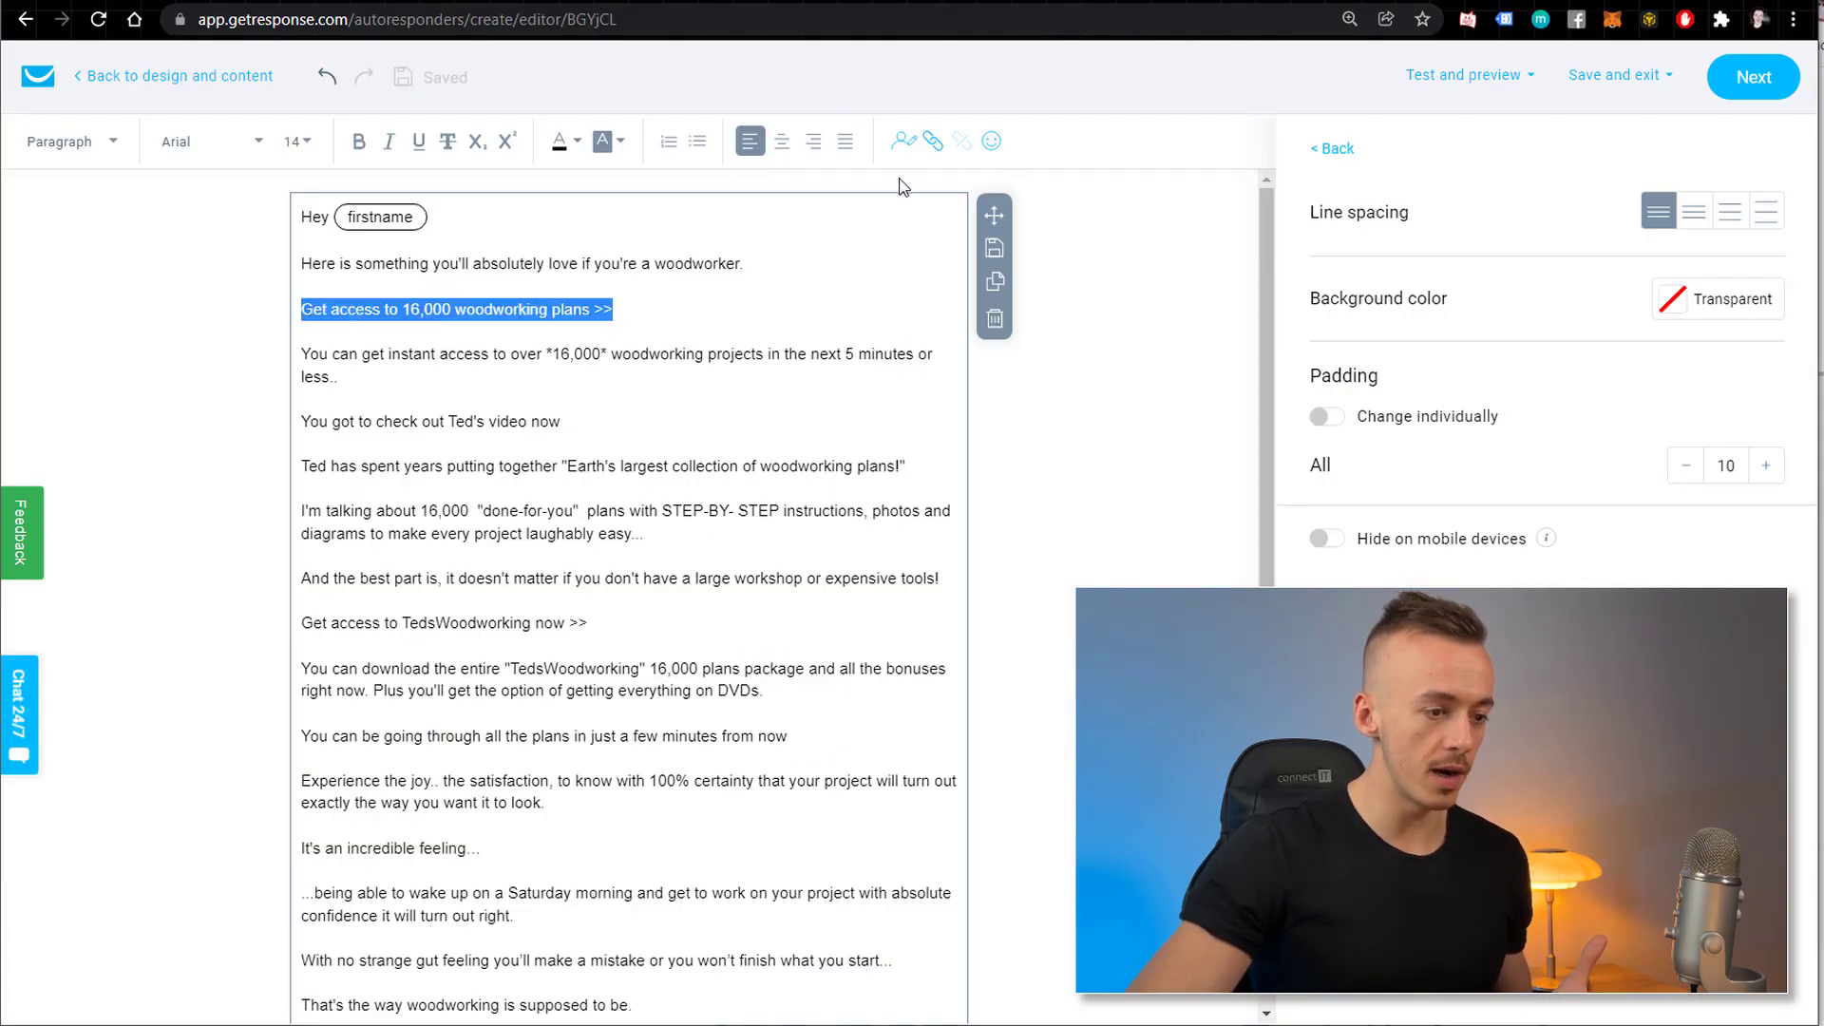
click(932, 142)
key(ctrl+v)
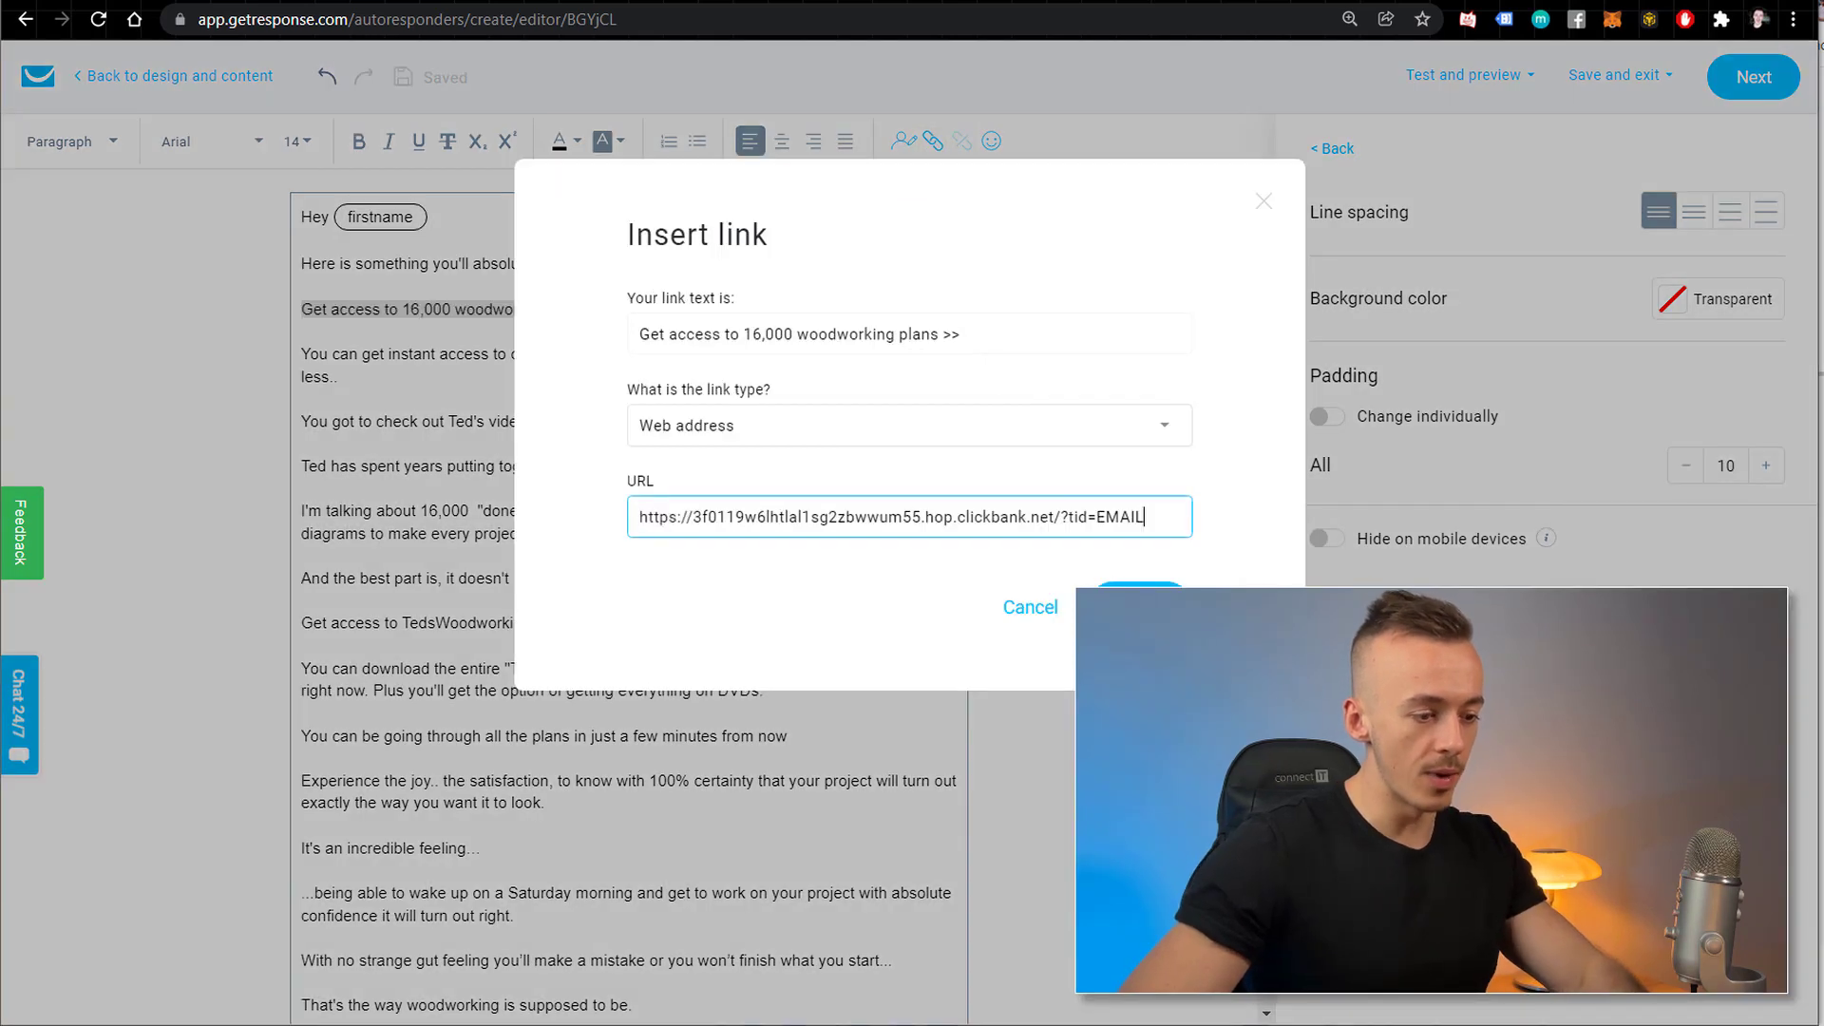
key(Return)
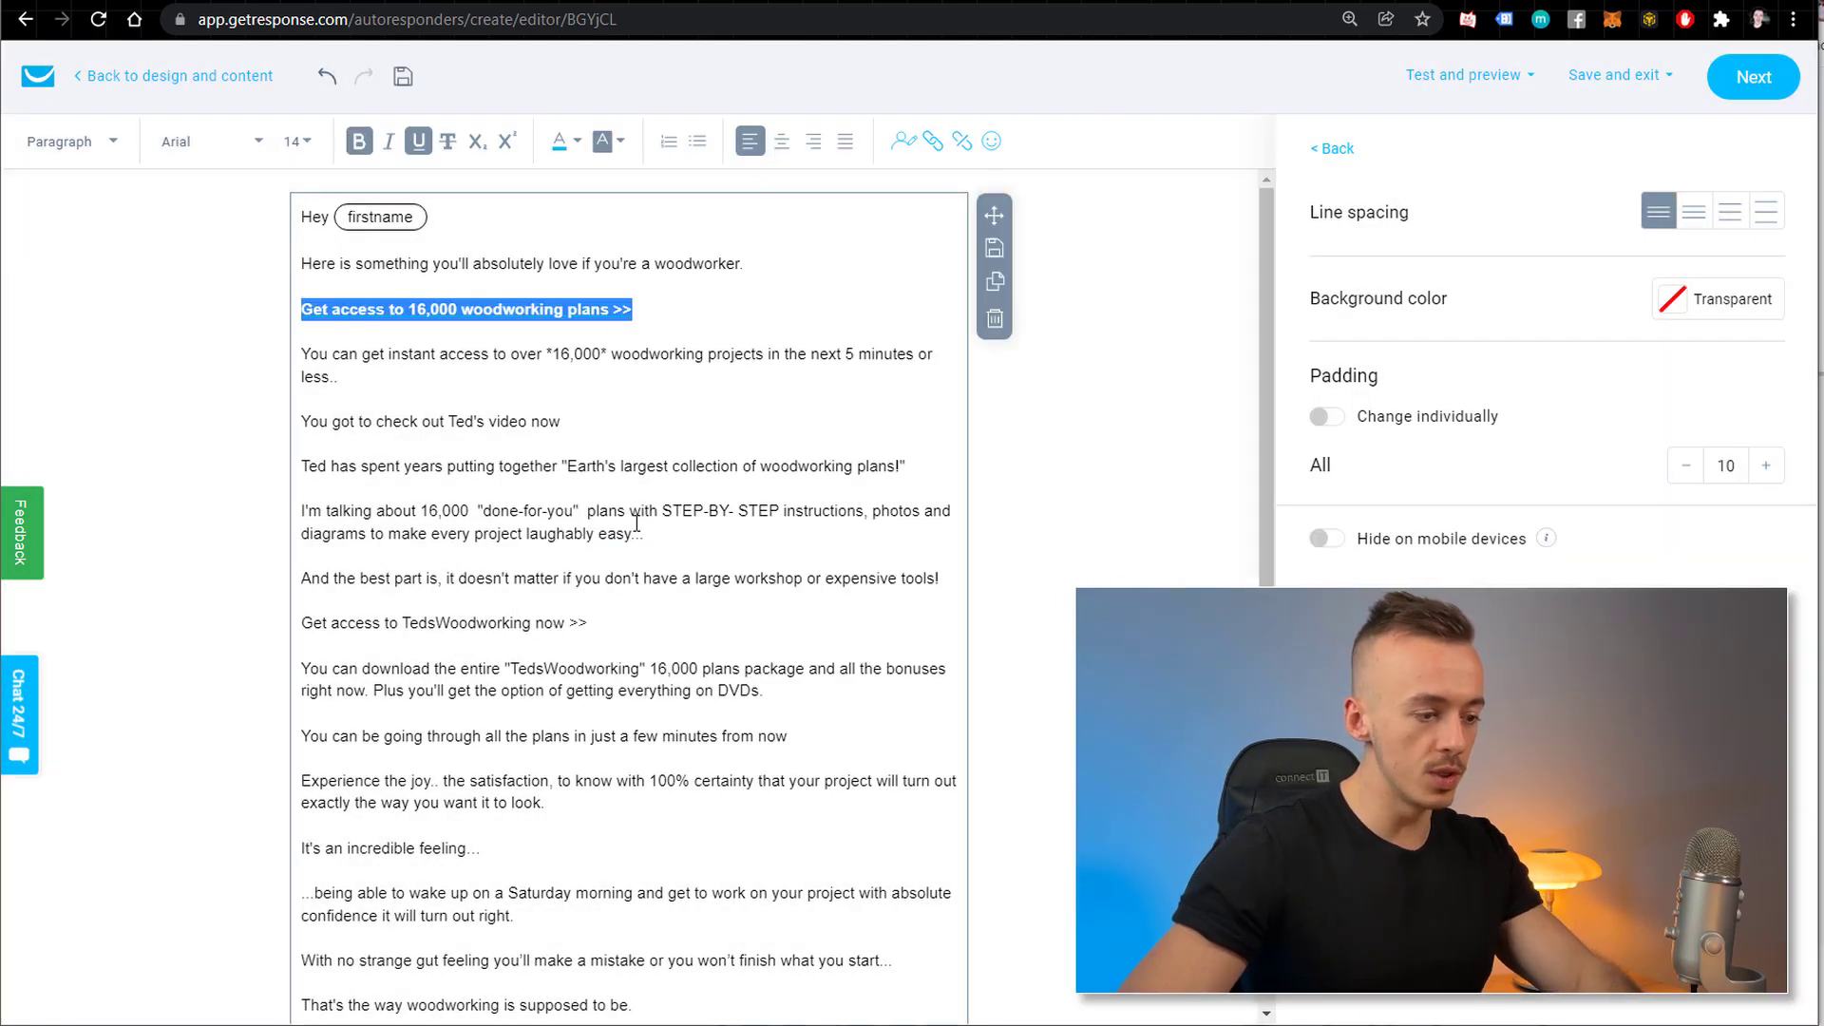
Link the line "Get access to TedsWoodworking now >>" to the copied HopLink and make it bold.
drag(596, 625, 303, 623)
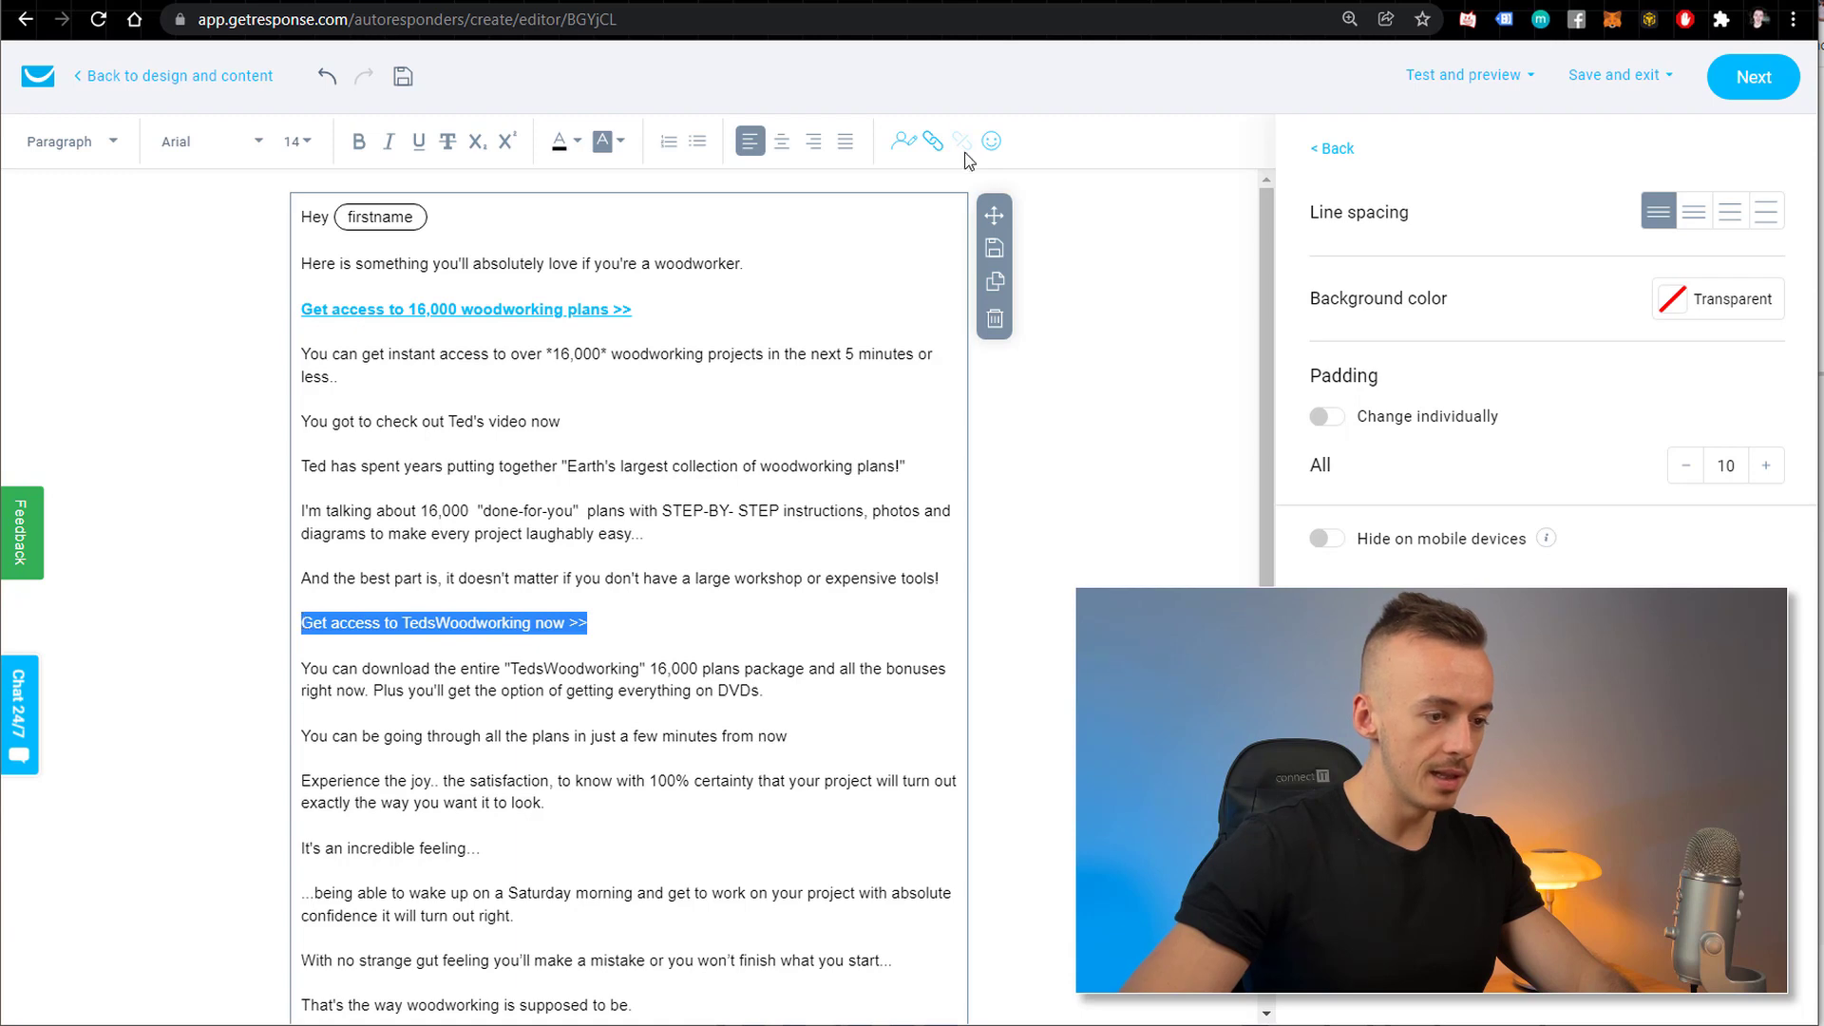
click(934, 142)
key(ctrl+v)
key(Return)
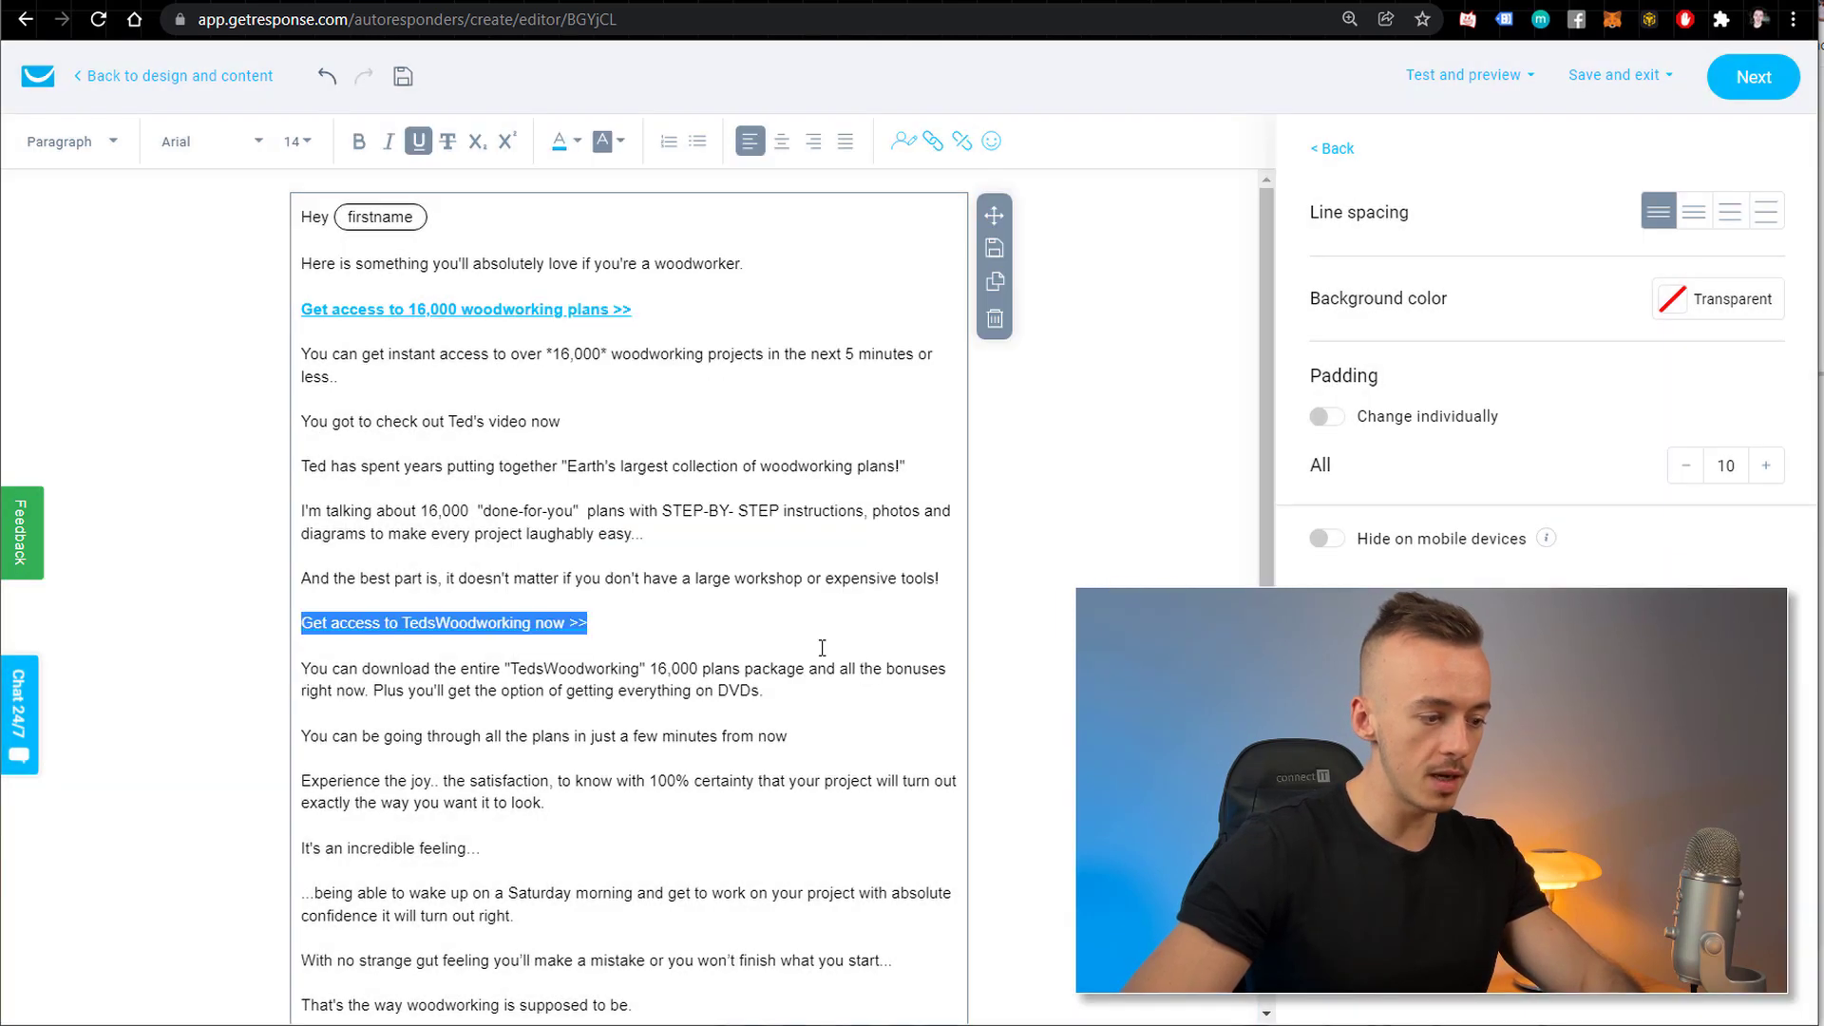
key(ctrl+b)
Link "Click here to take a look at his plans" and "So grab your discount while it lasts..." to the HopLink, both in bold.
scroll(822, 648, down, 4)
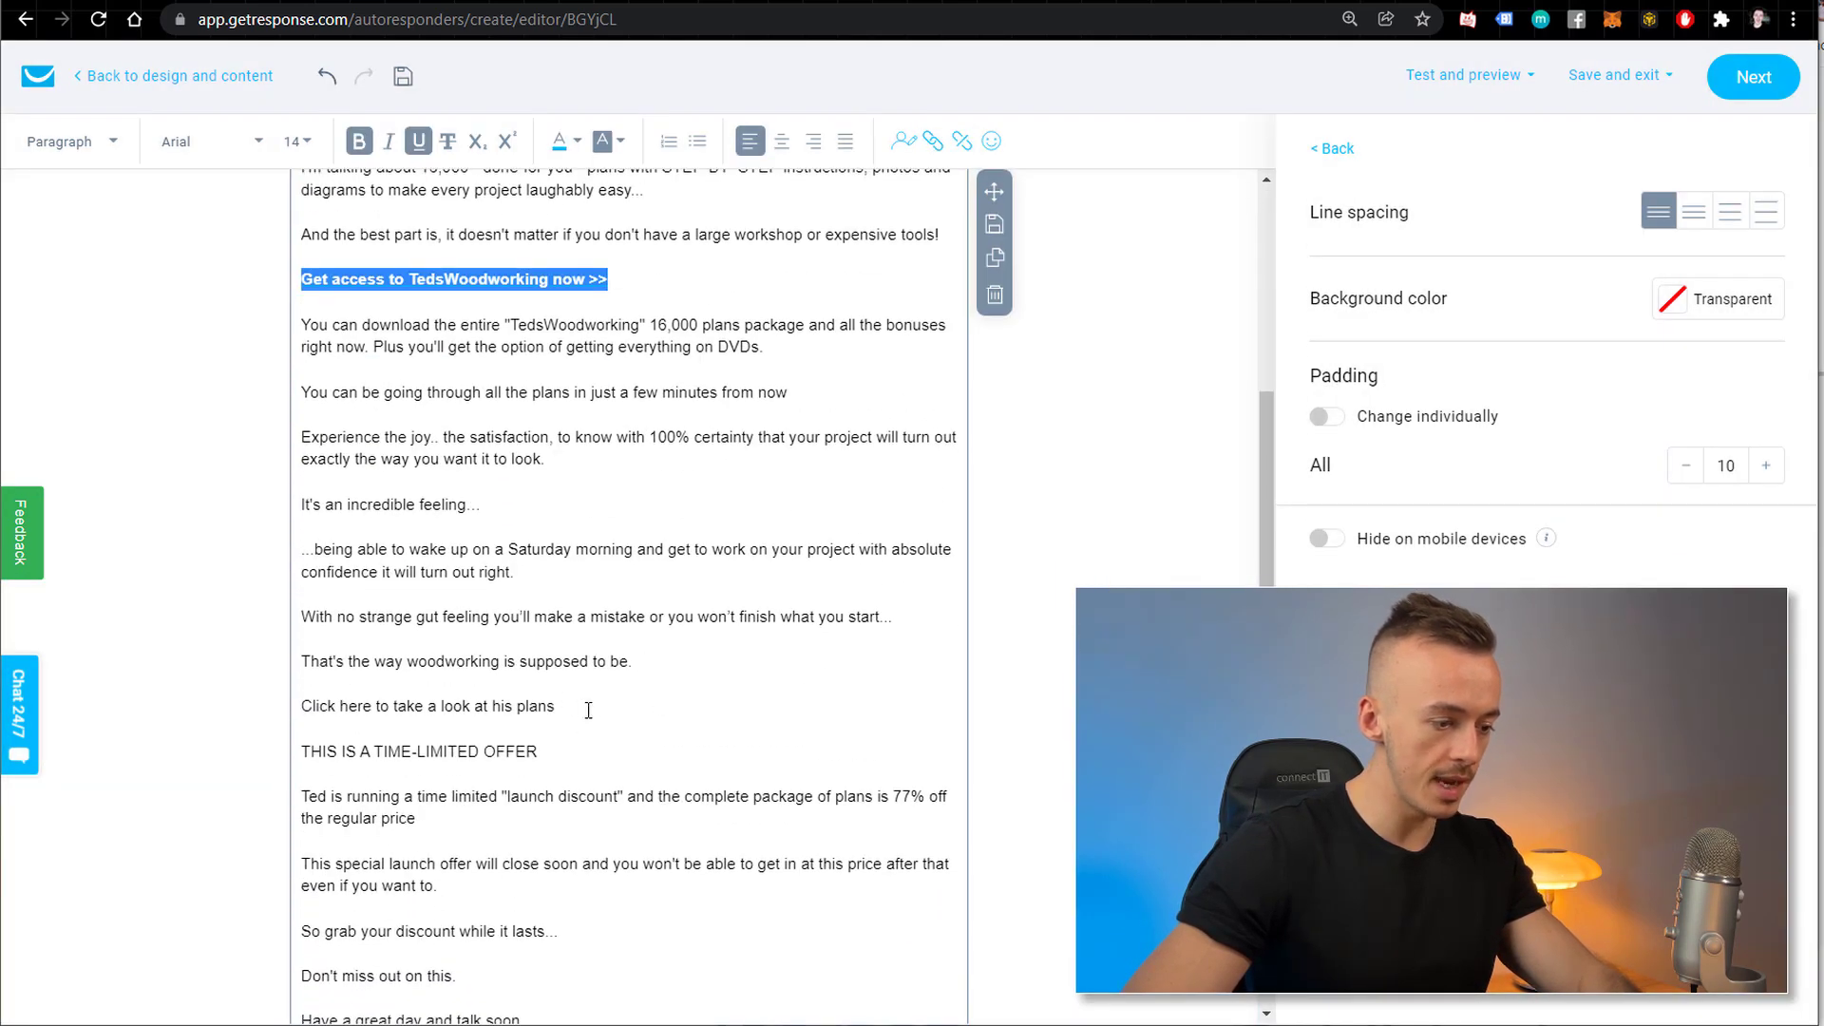
drag(588, 711, 442, 709)
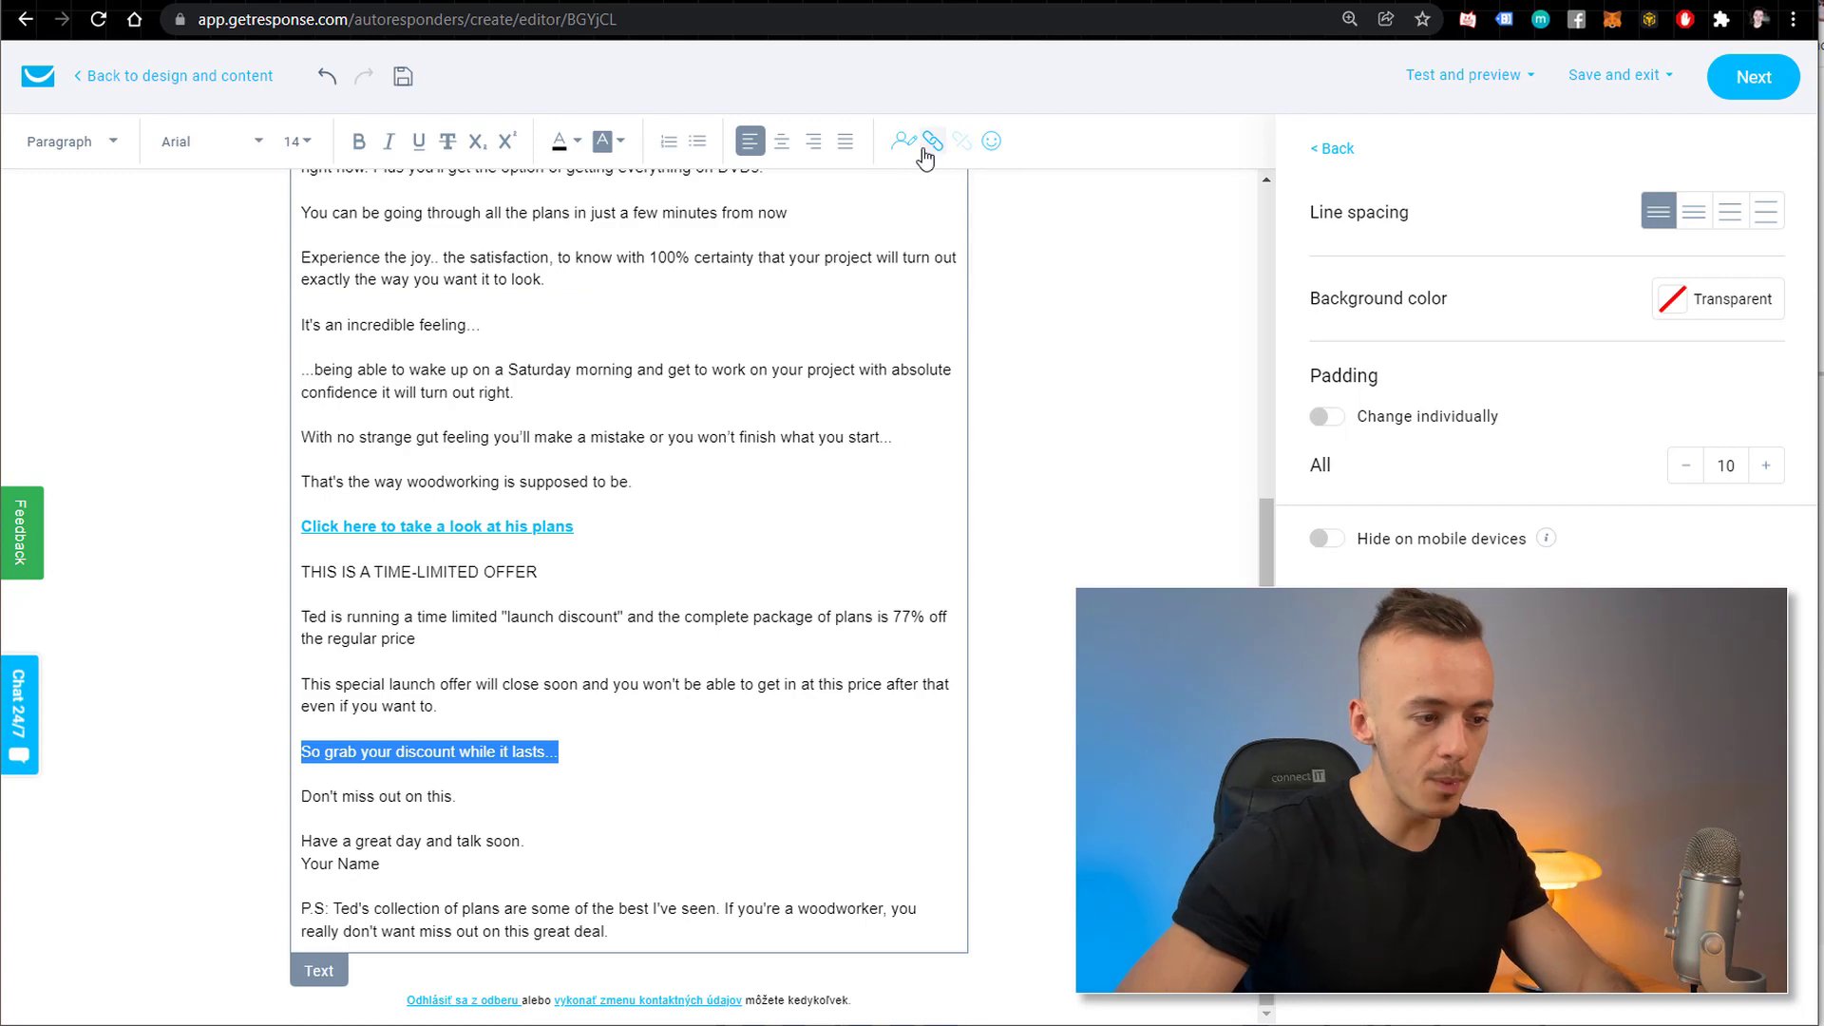
click(934, 142)
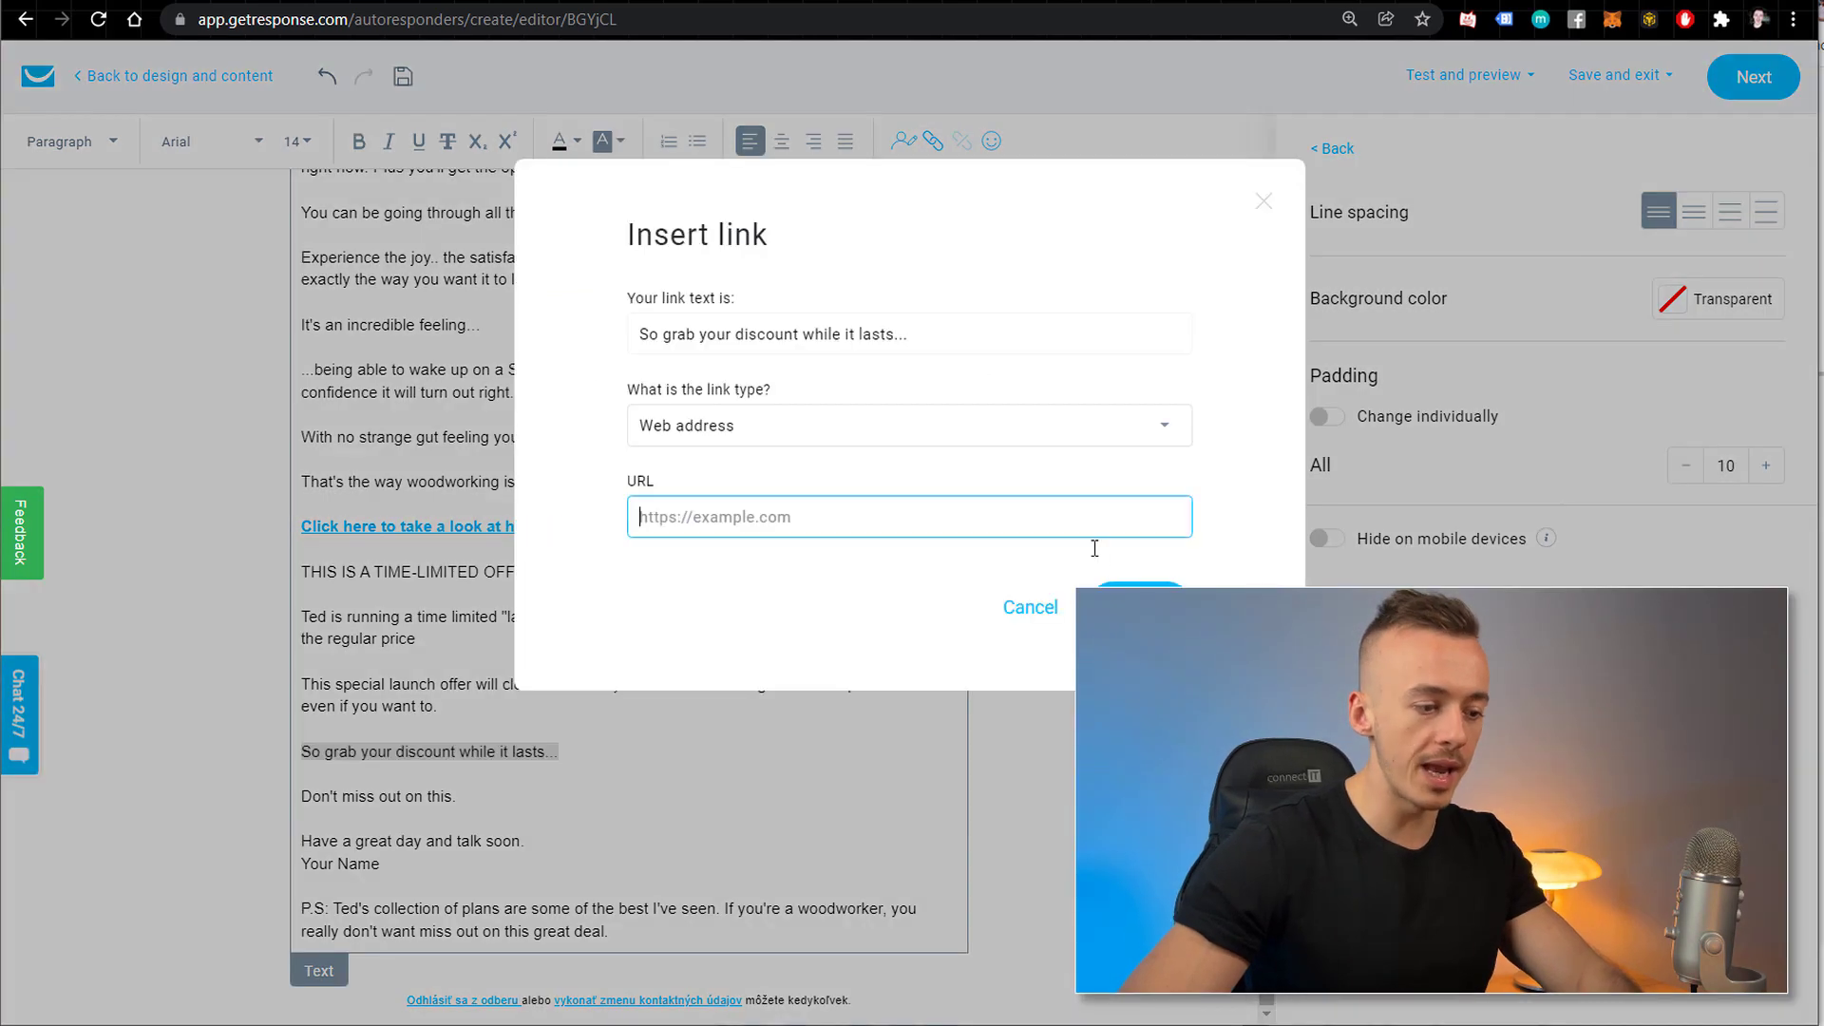
key(ctrl+v)
key(Return)
key(ctrl+b)
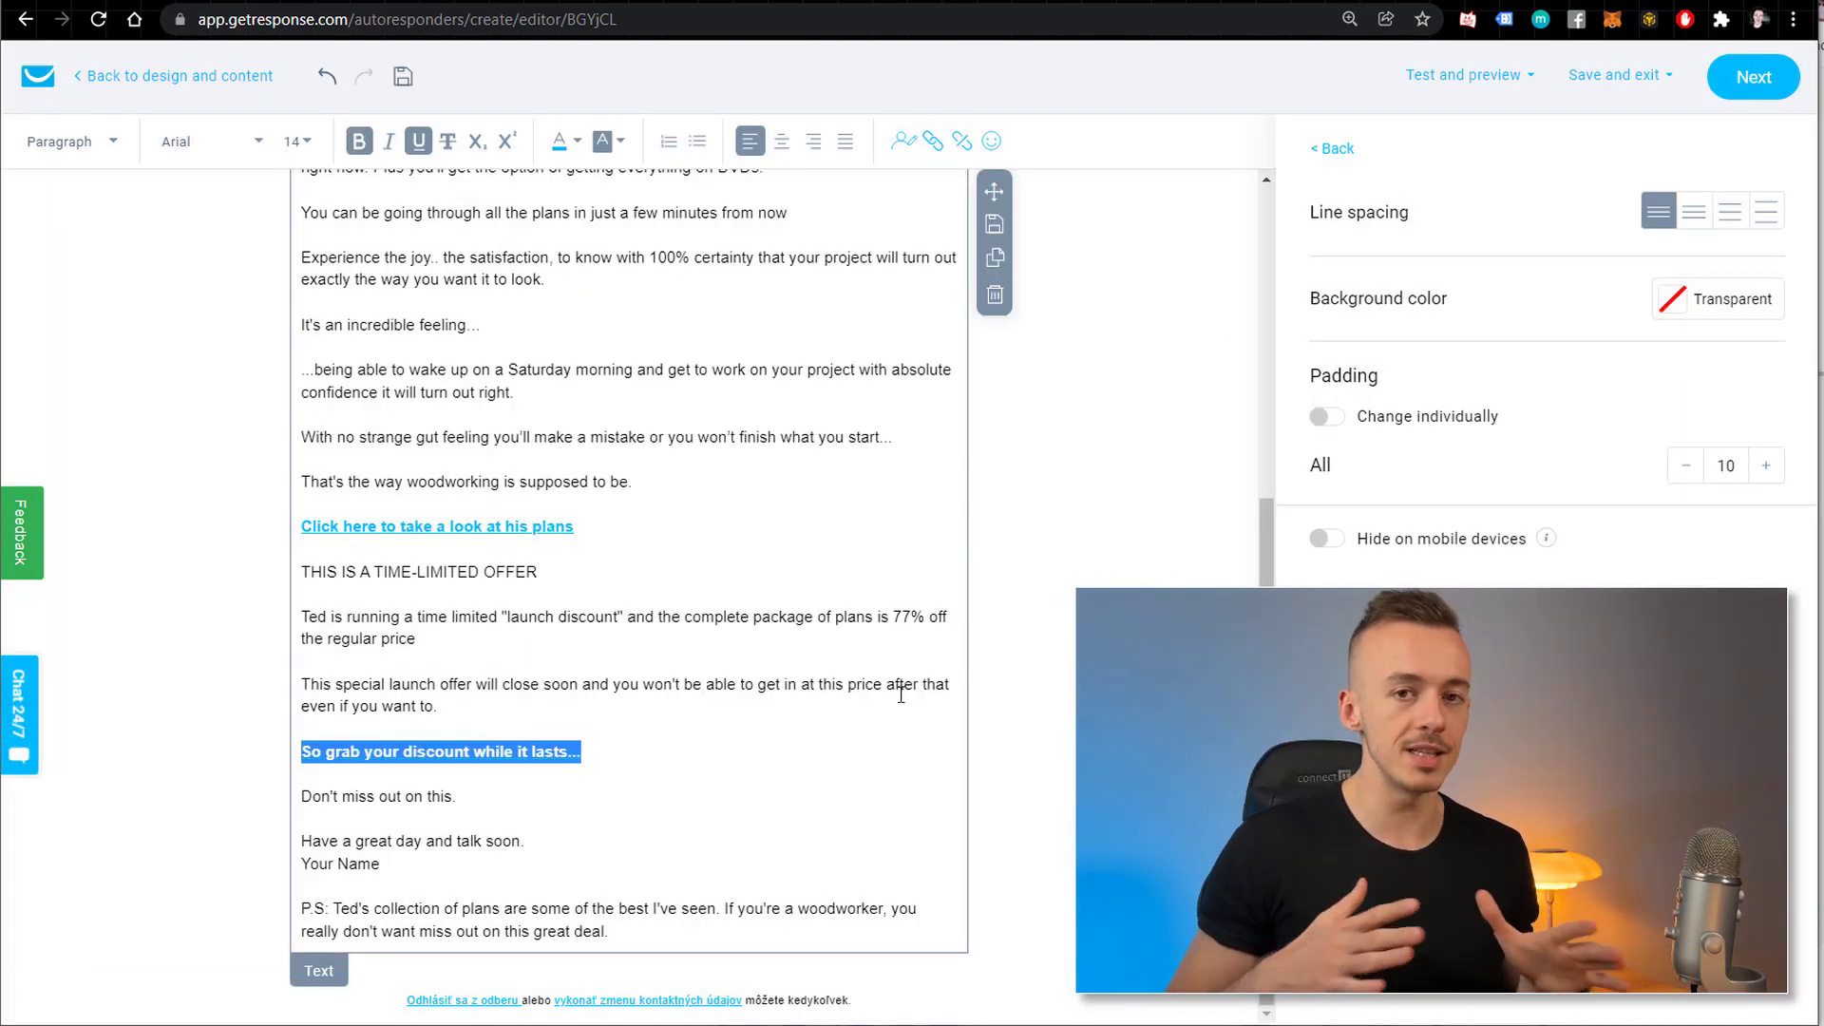
Link the last sentence of the P.S., starting "If you're a woodworker", to the HopLink and make it bold.
drag(753, 937, 728, 914)
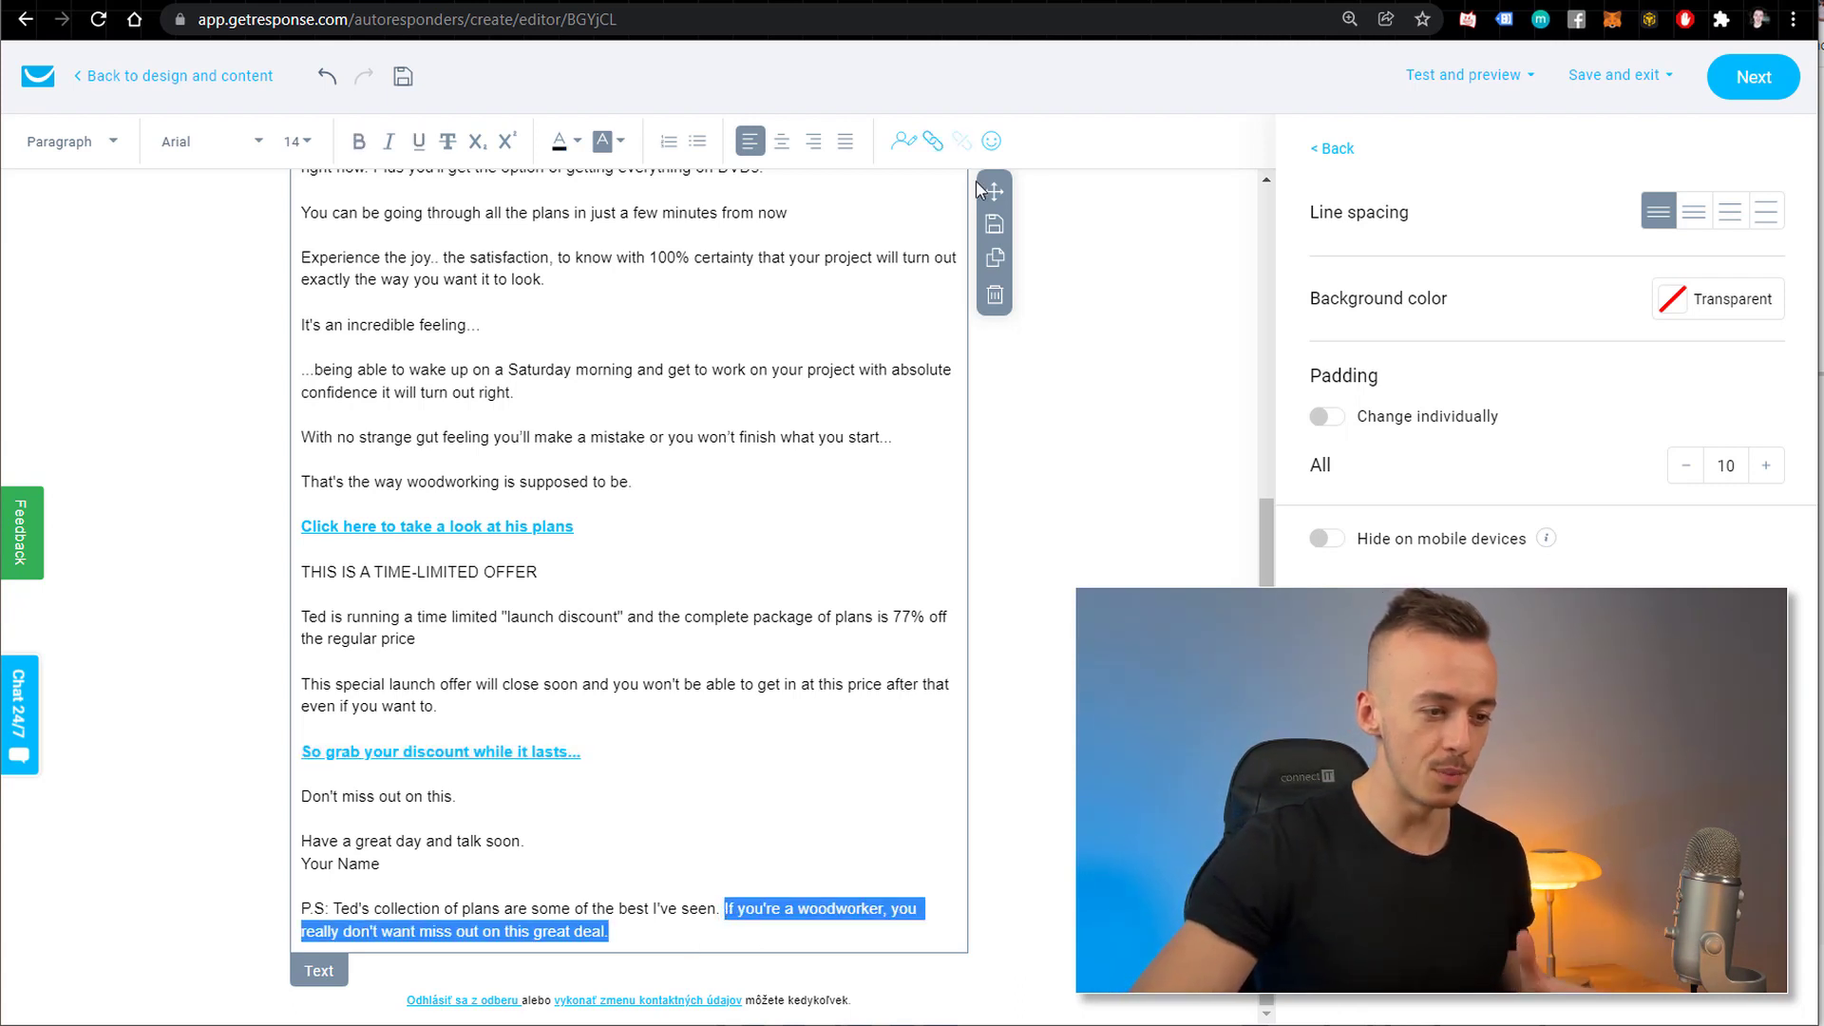
click(936, 143)
click(957, 513)
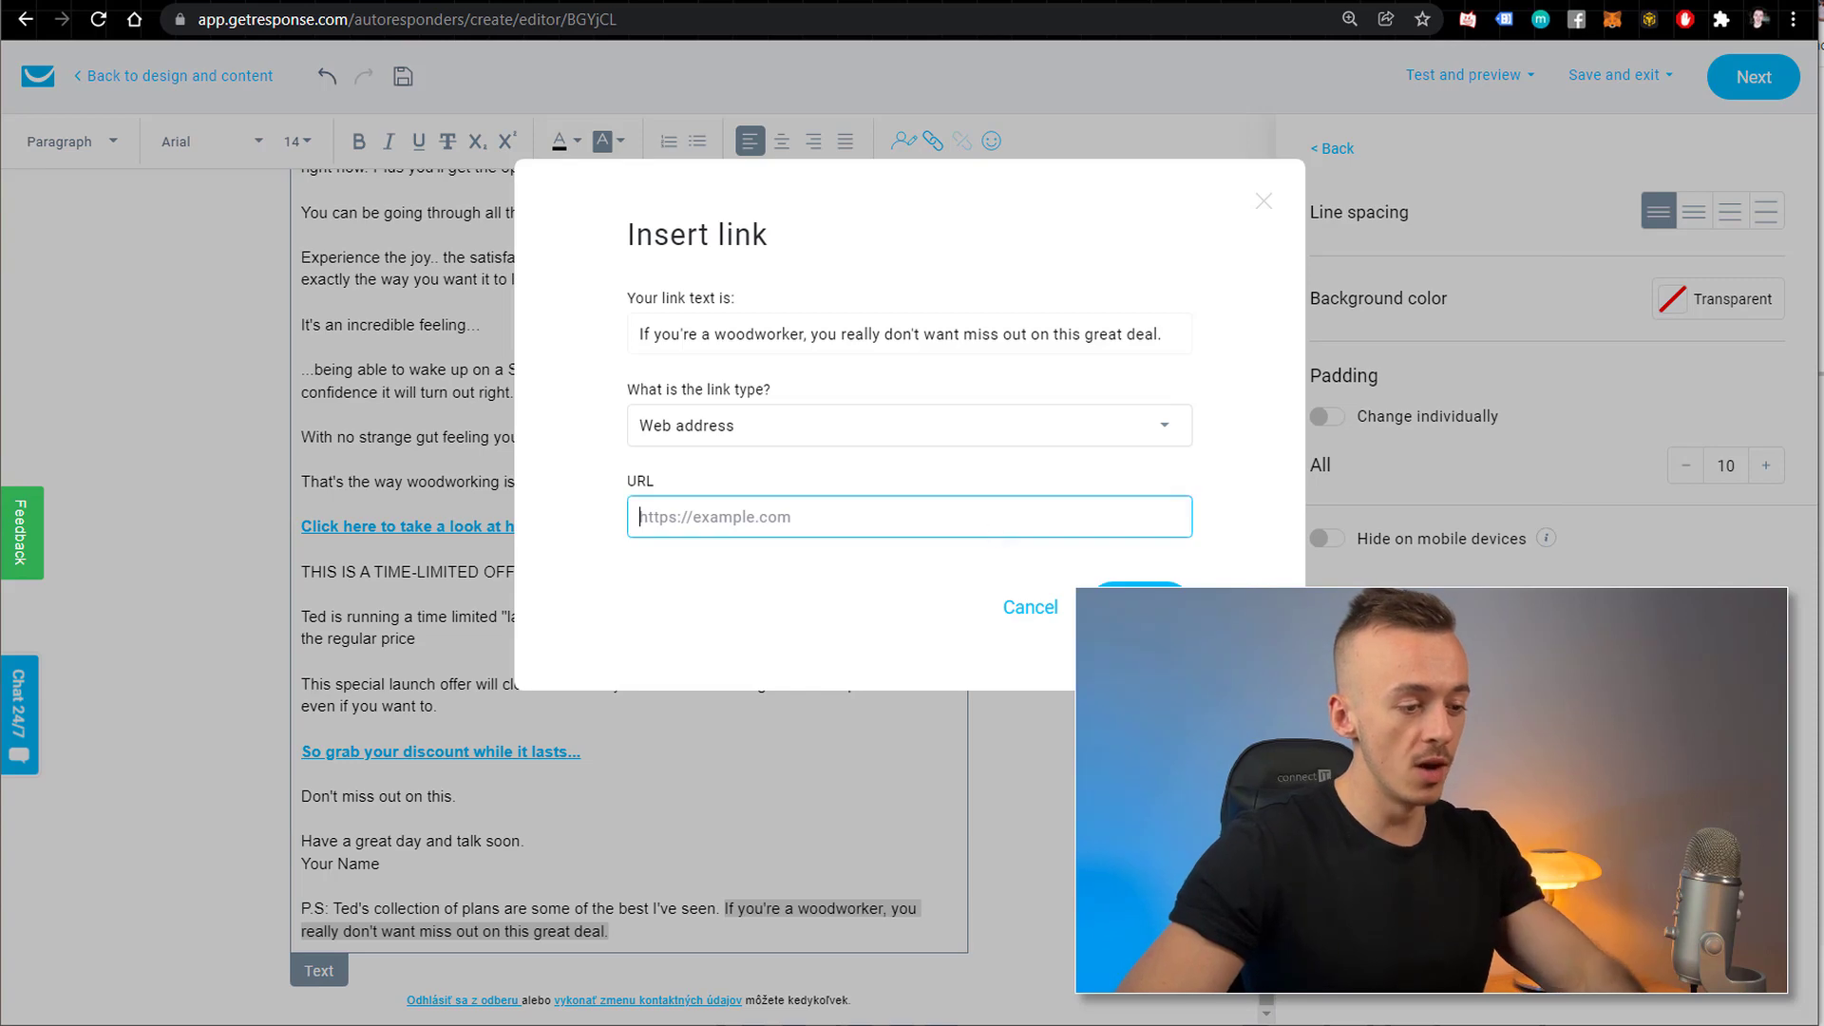
key(ctrl+v)
key(Return)
click(843, 773)
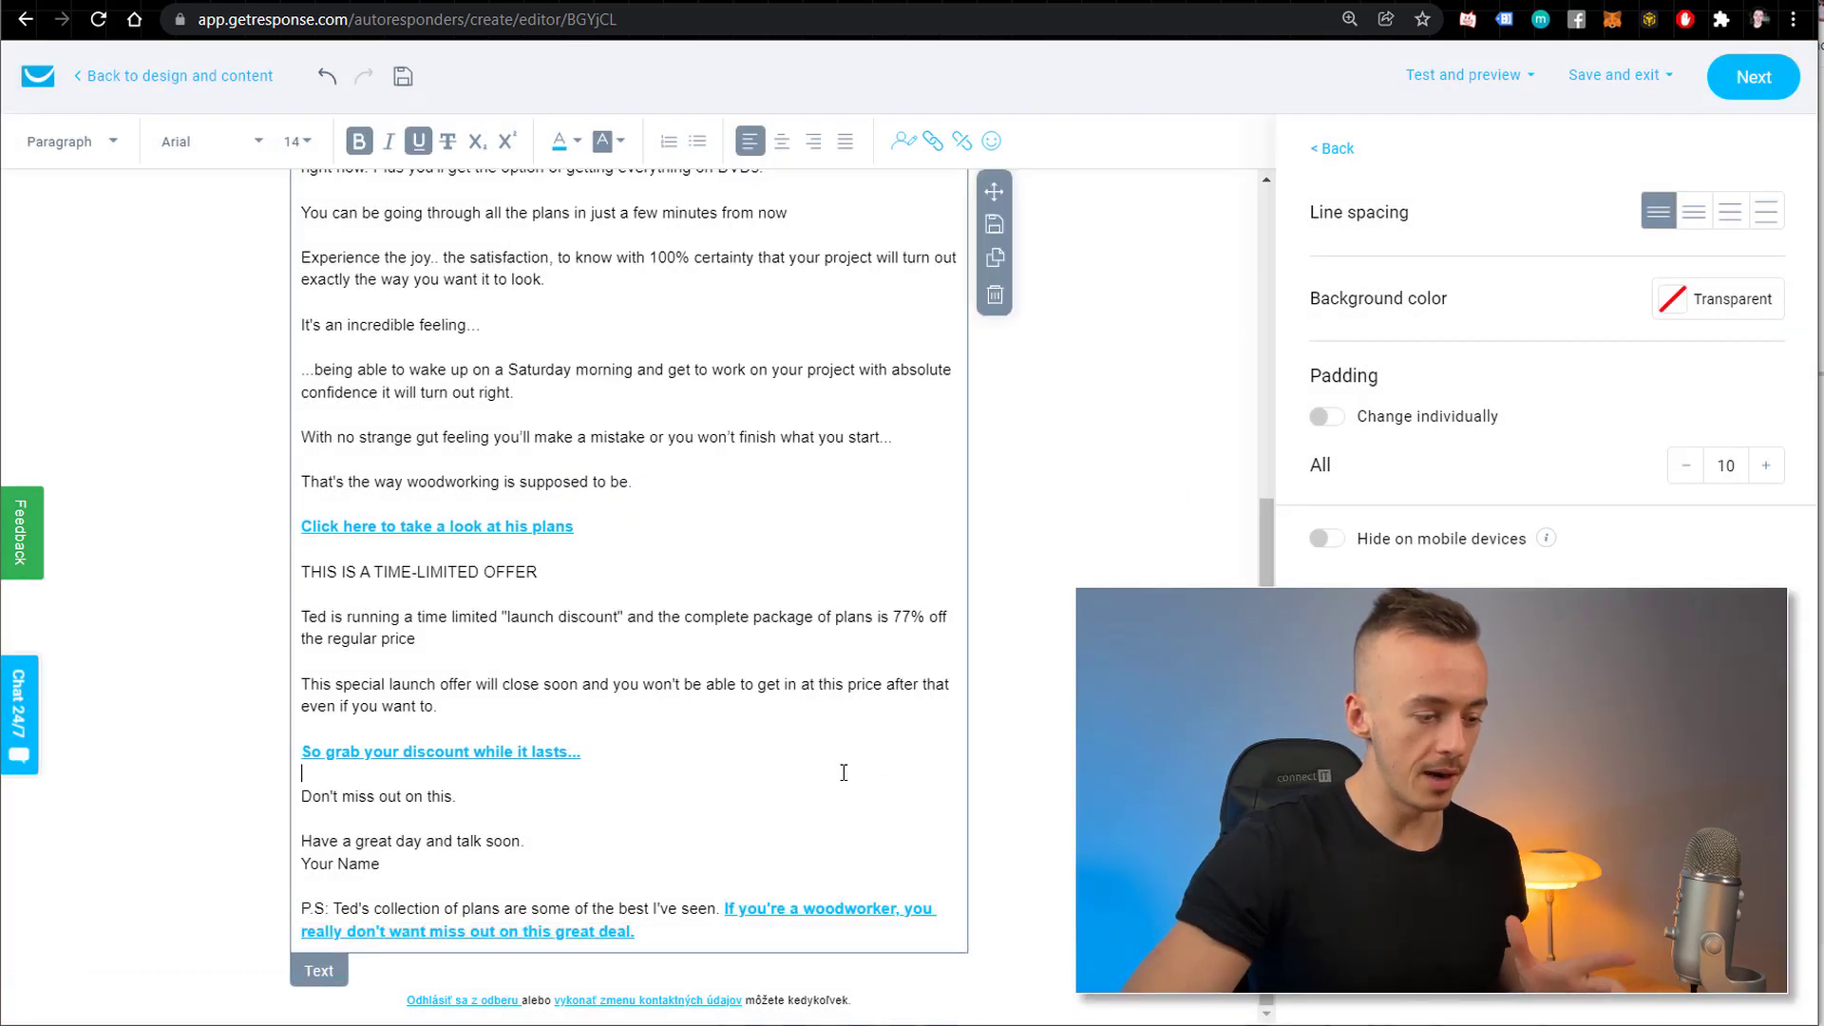
Review the email in the side-by-side desktop and mobile preview, close it, and proceed from the editor to the autoresponder settings.
scroll(843, 773, up, 5)
click(1064, 615)
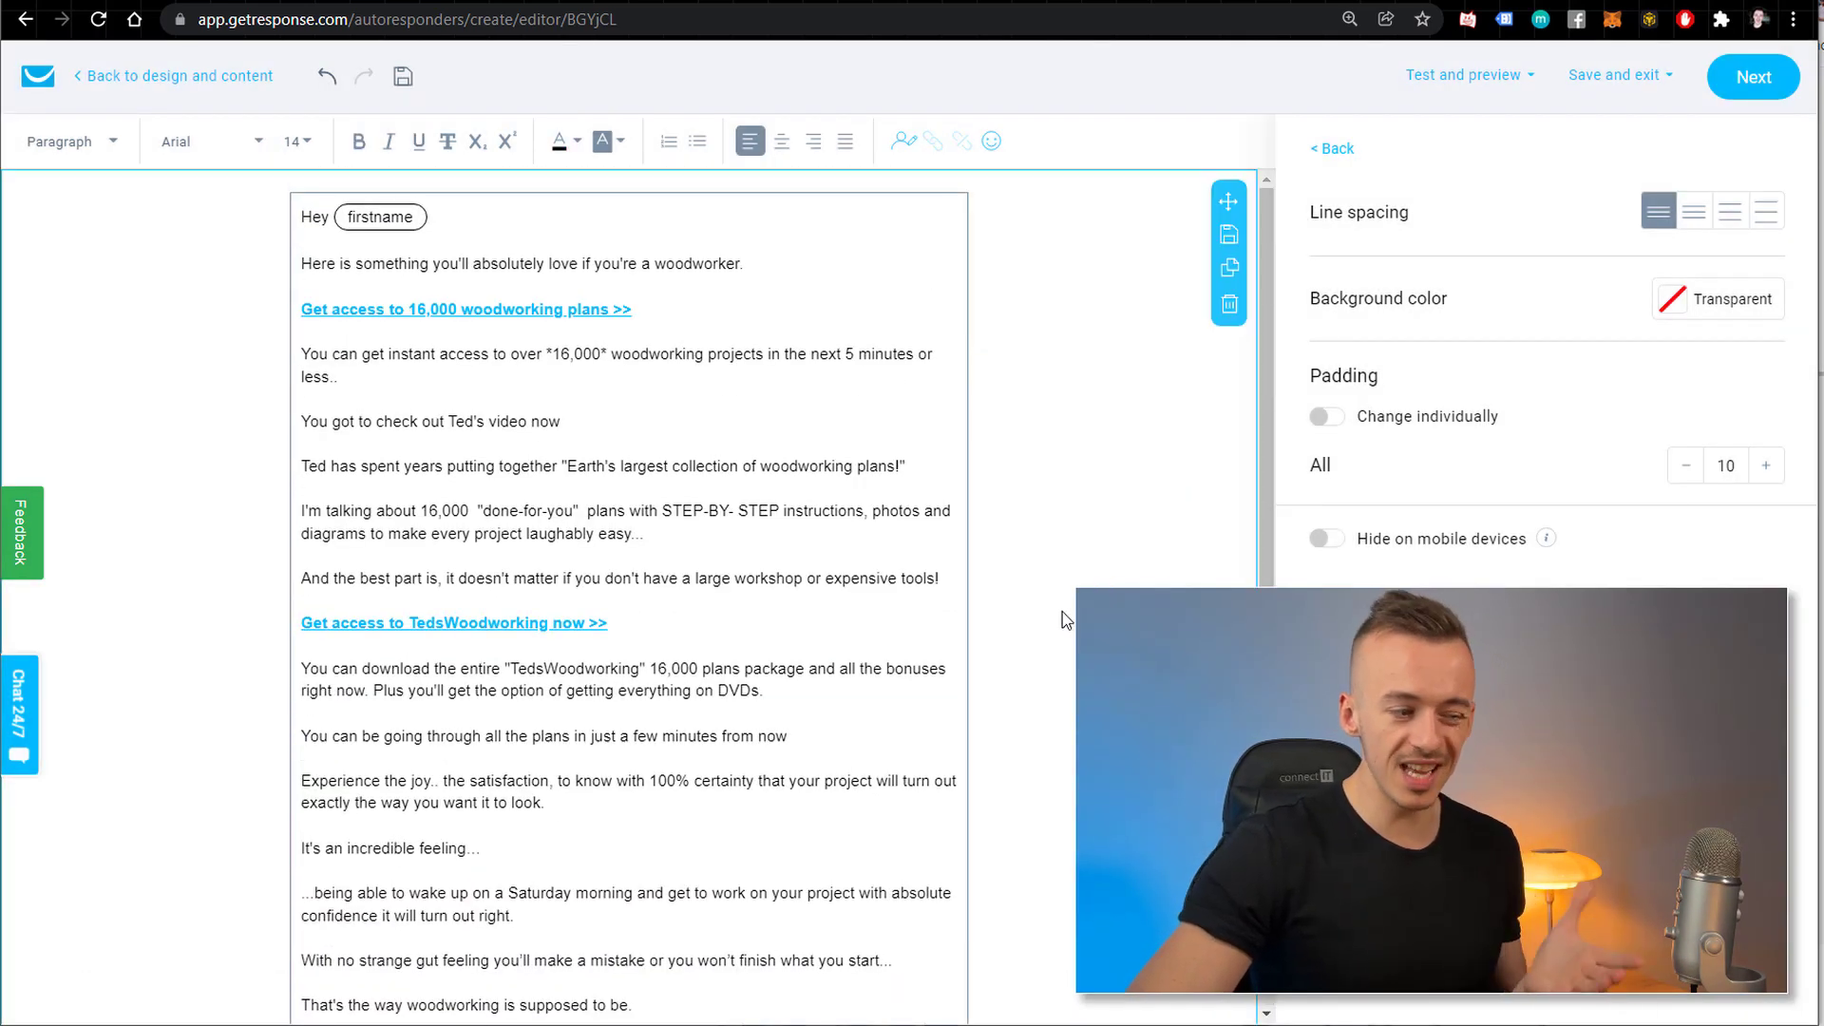
click(1490, 80)
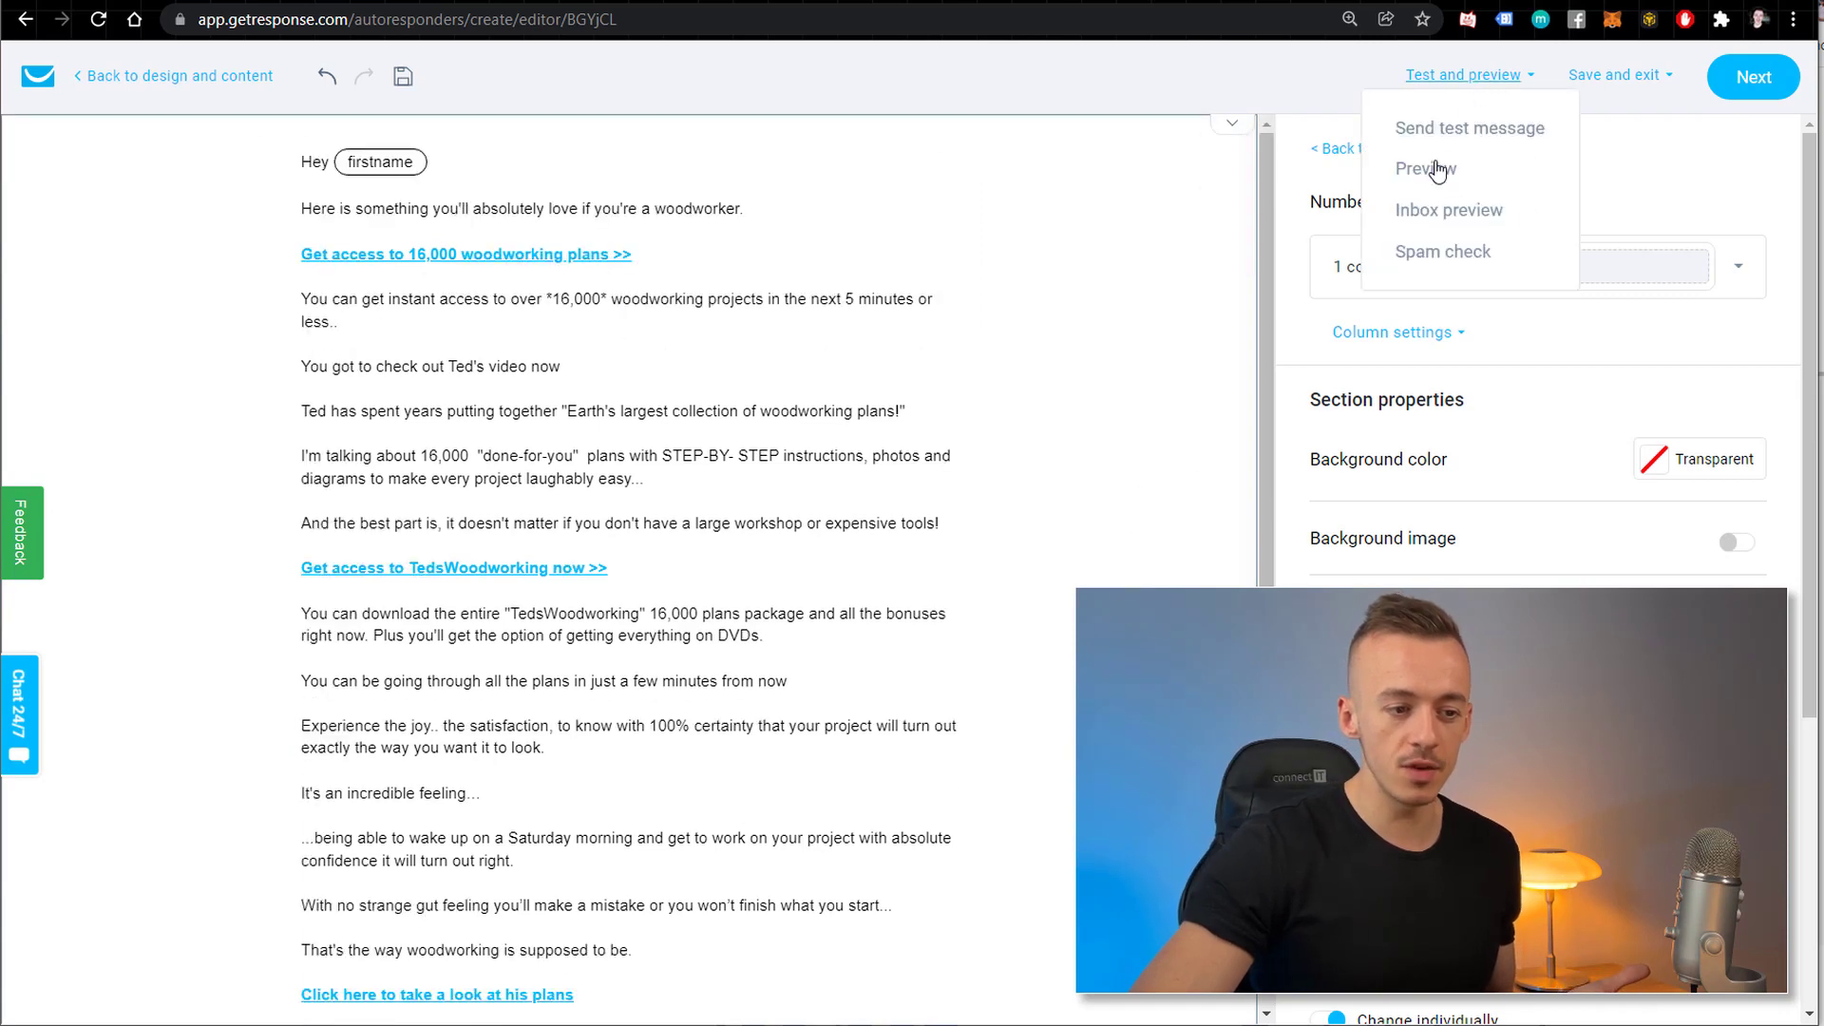
click(1428, 171)
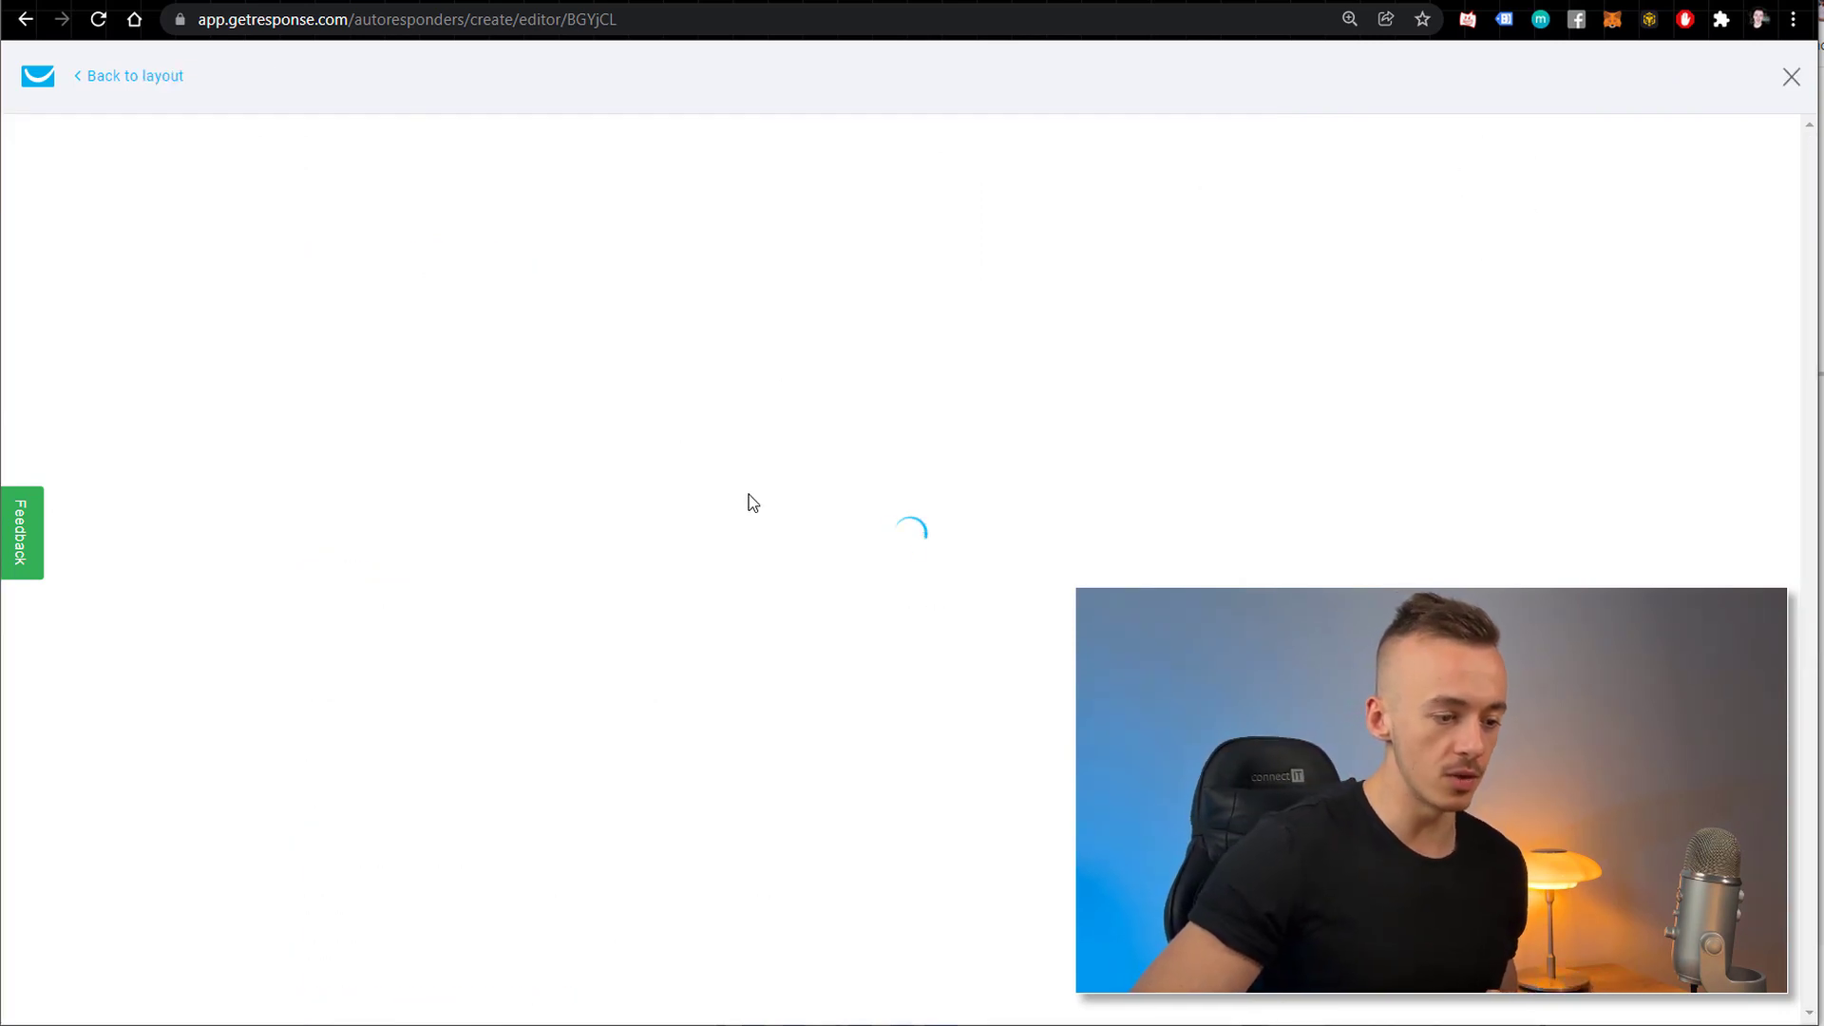
click(1099, 185)
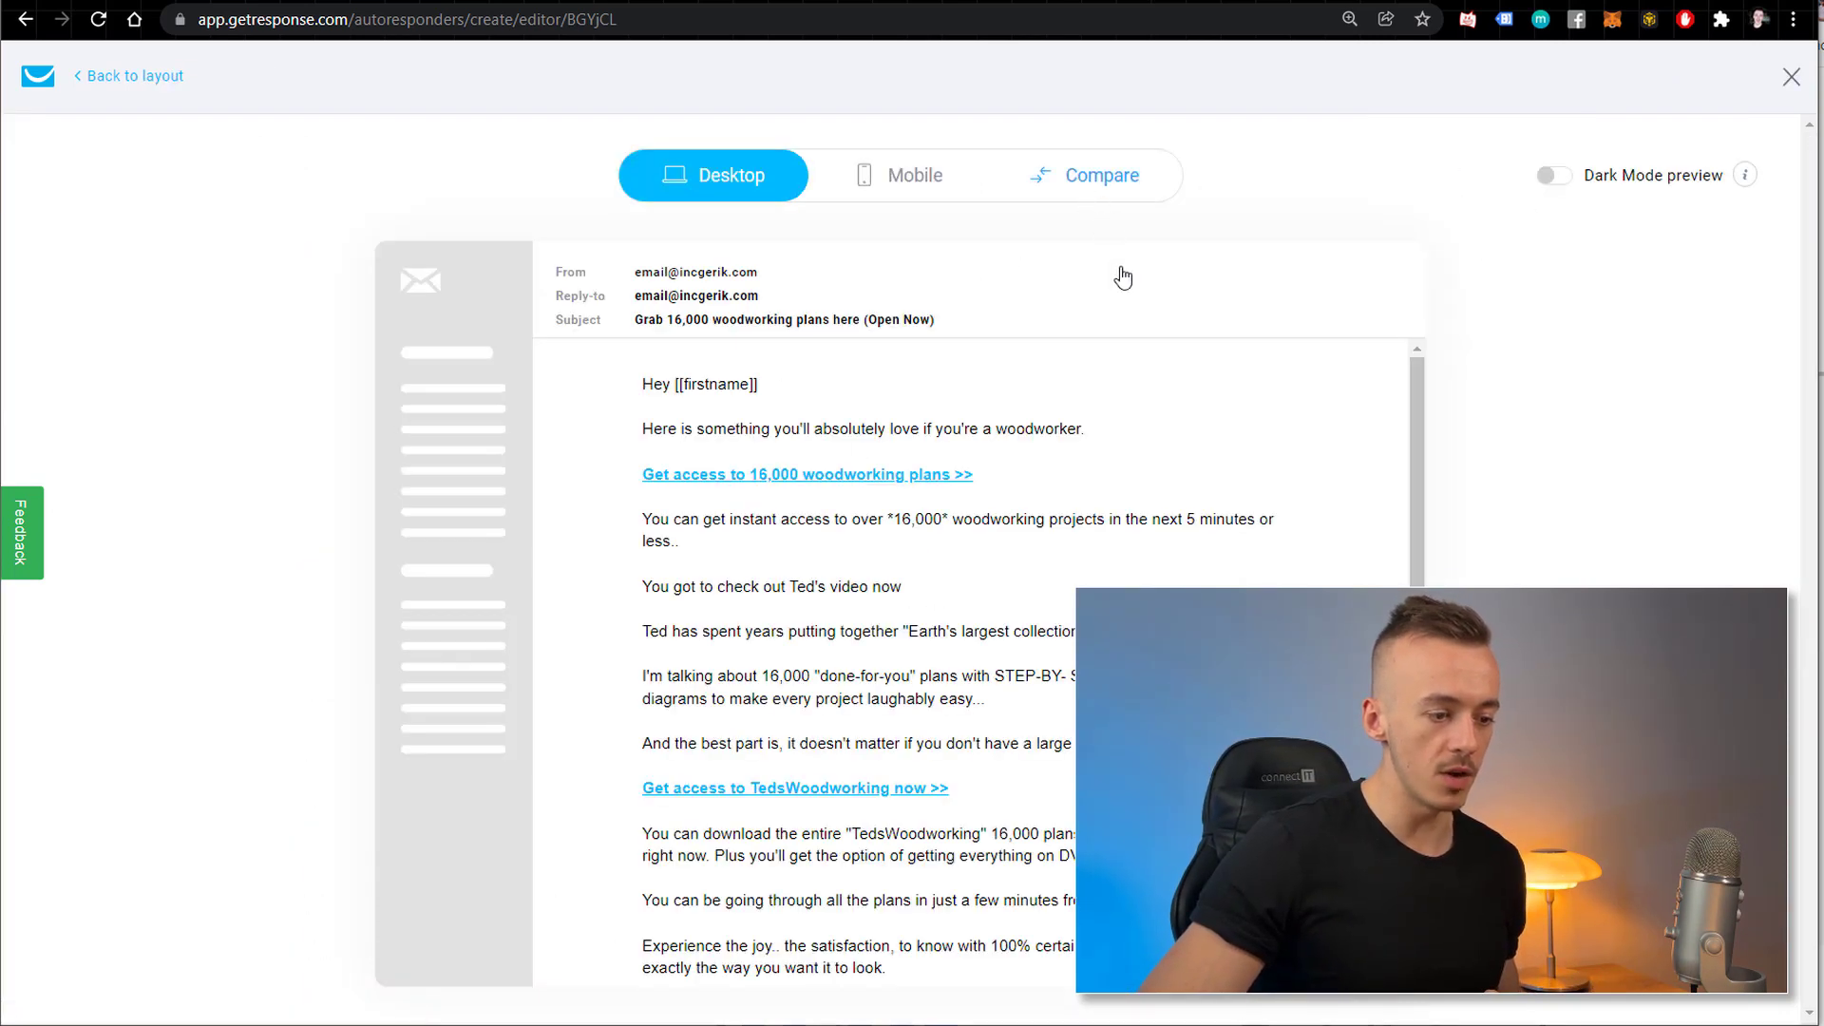
scroll(1427, 452, down, 5)
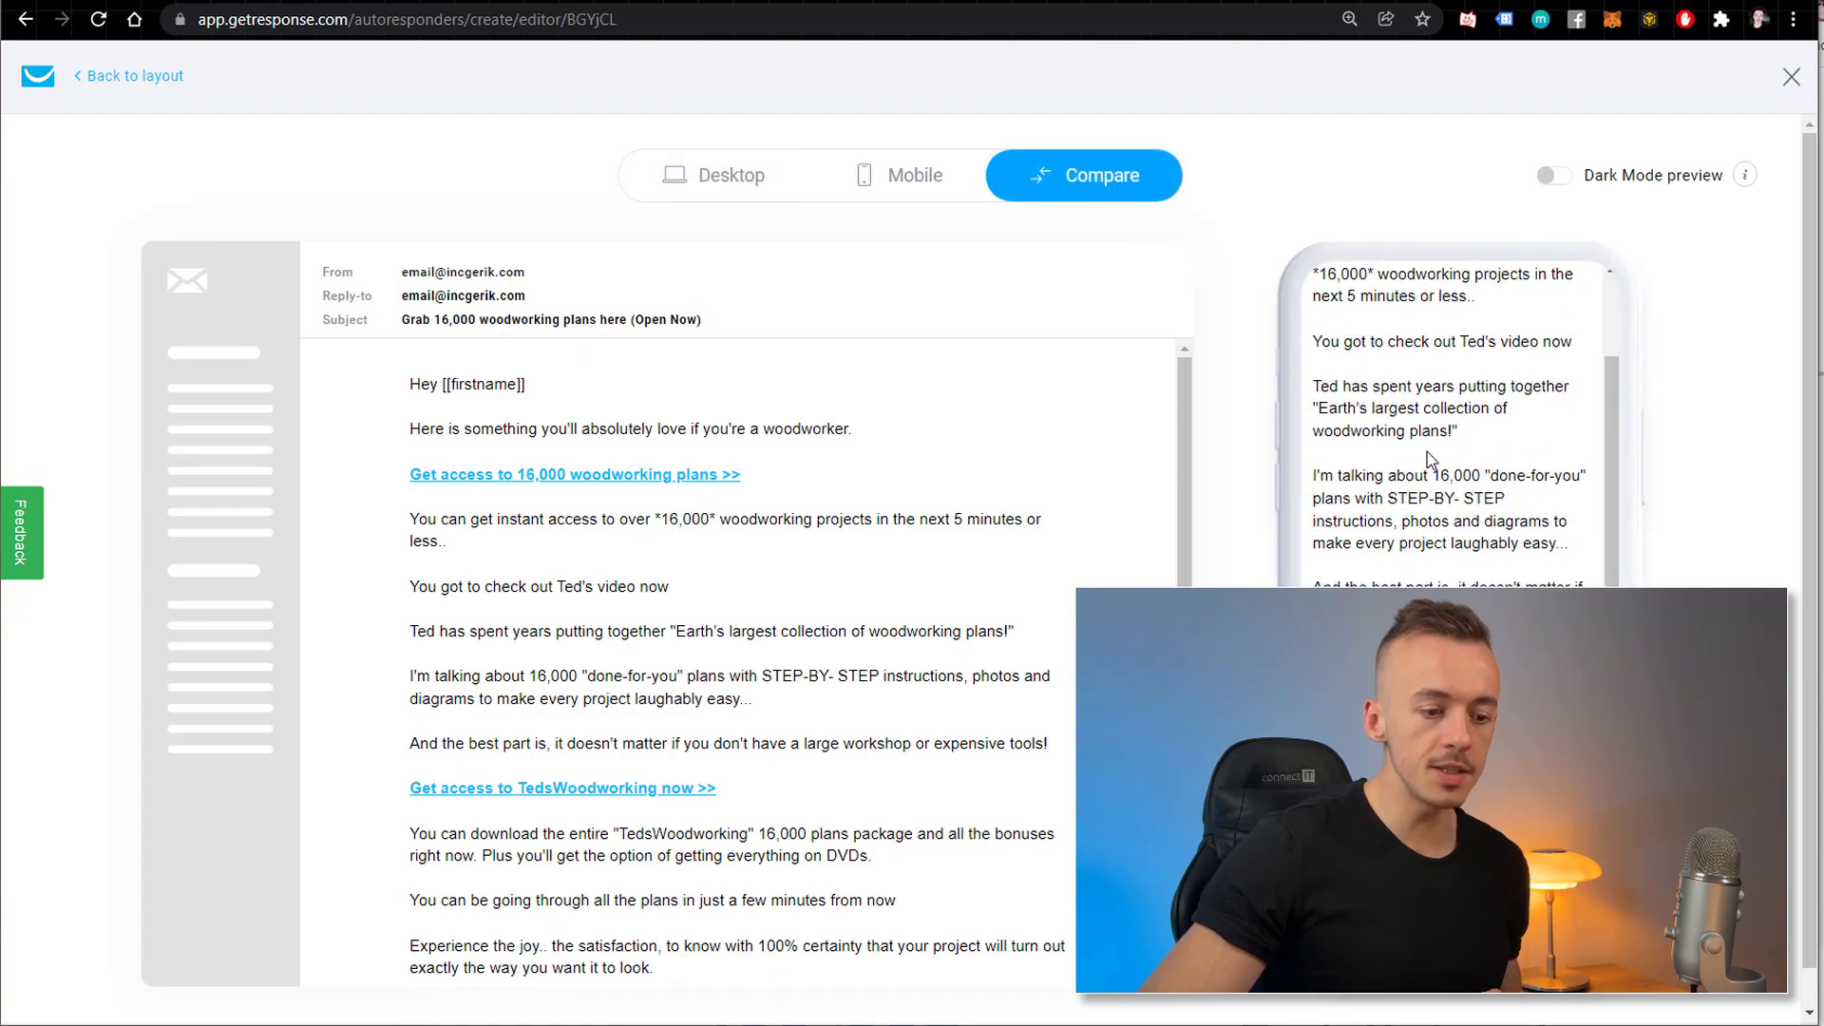
scroll(1427, 466, down, 3)
scroll(855, 589, down, 10)
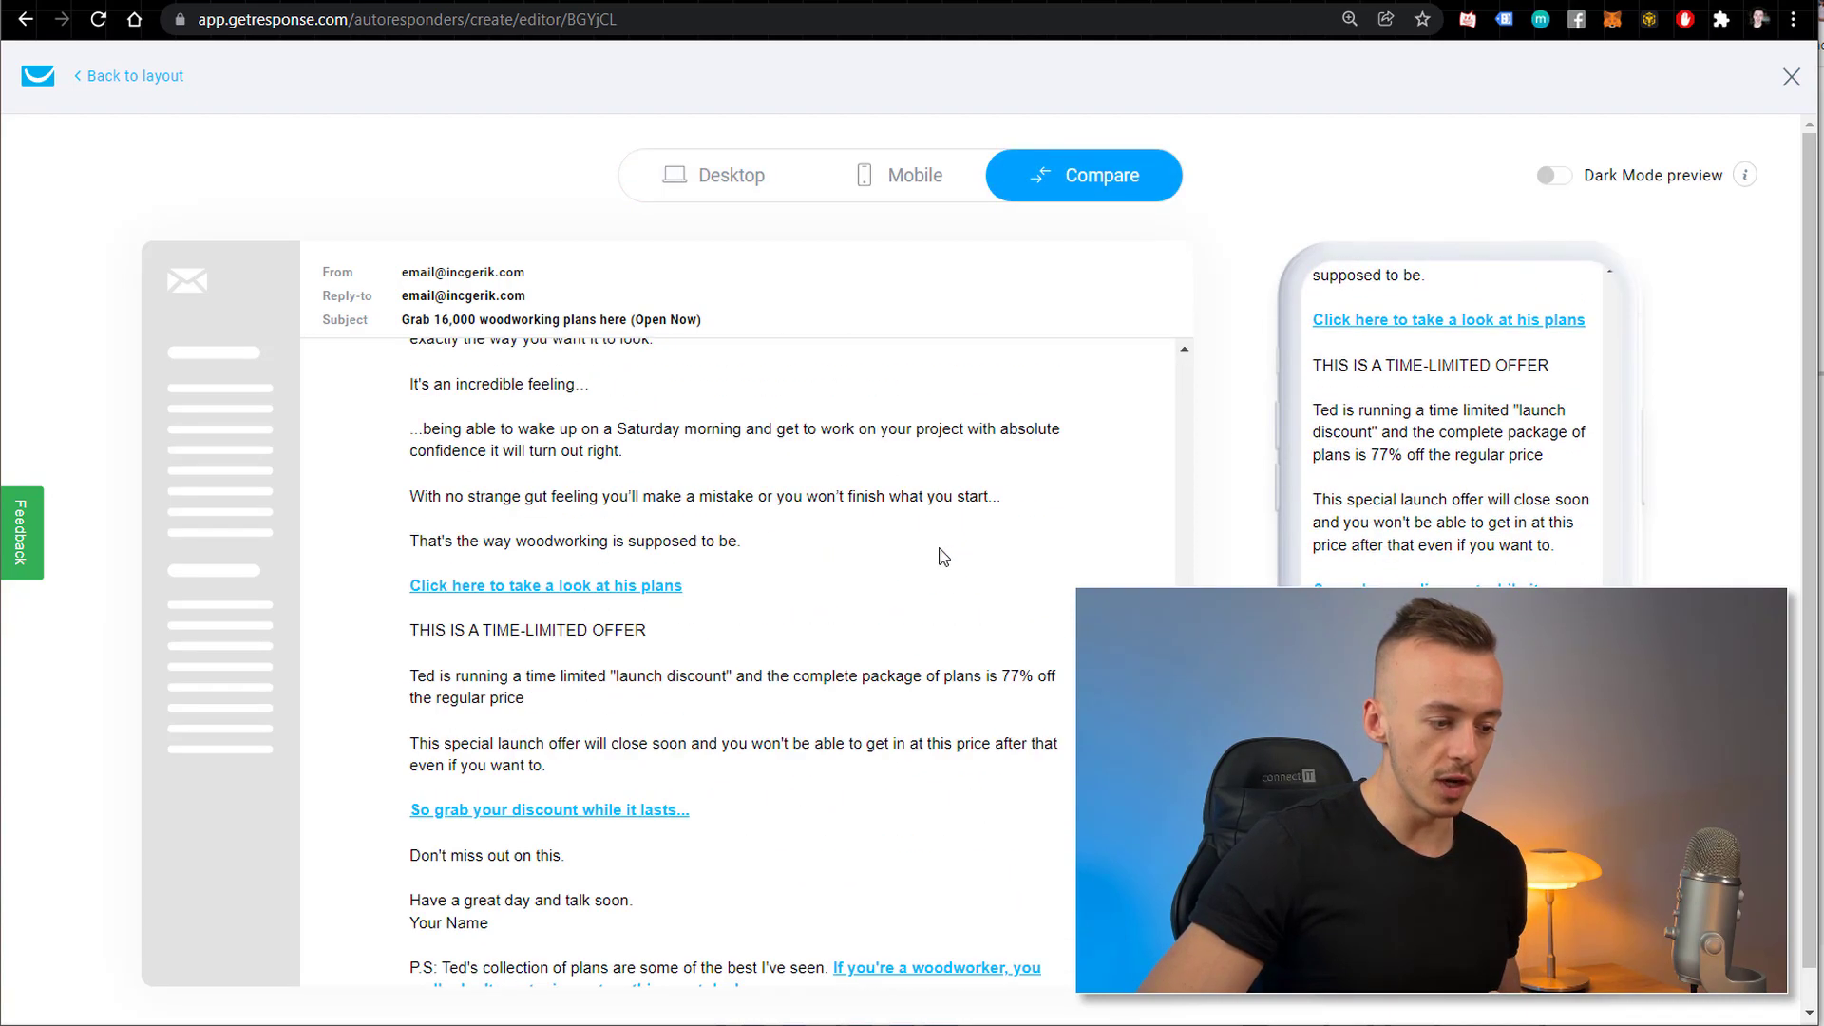
scroll(813, 665, up, 15)
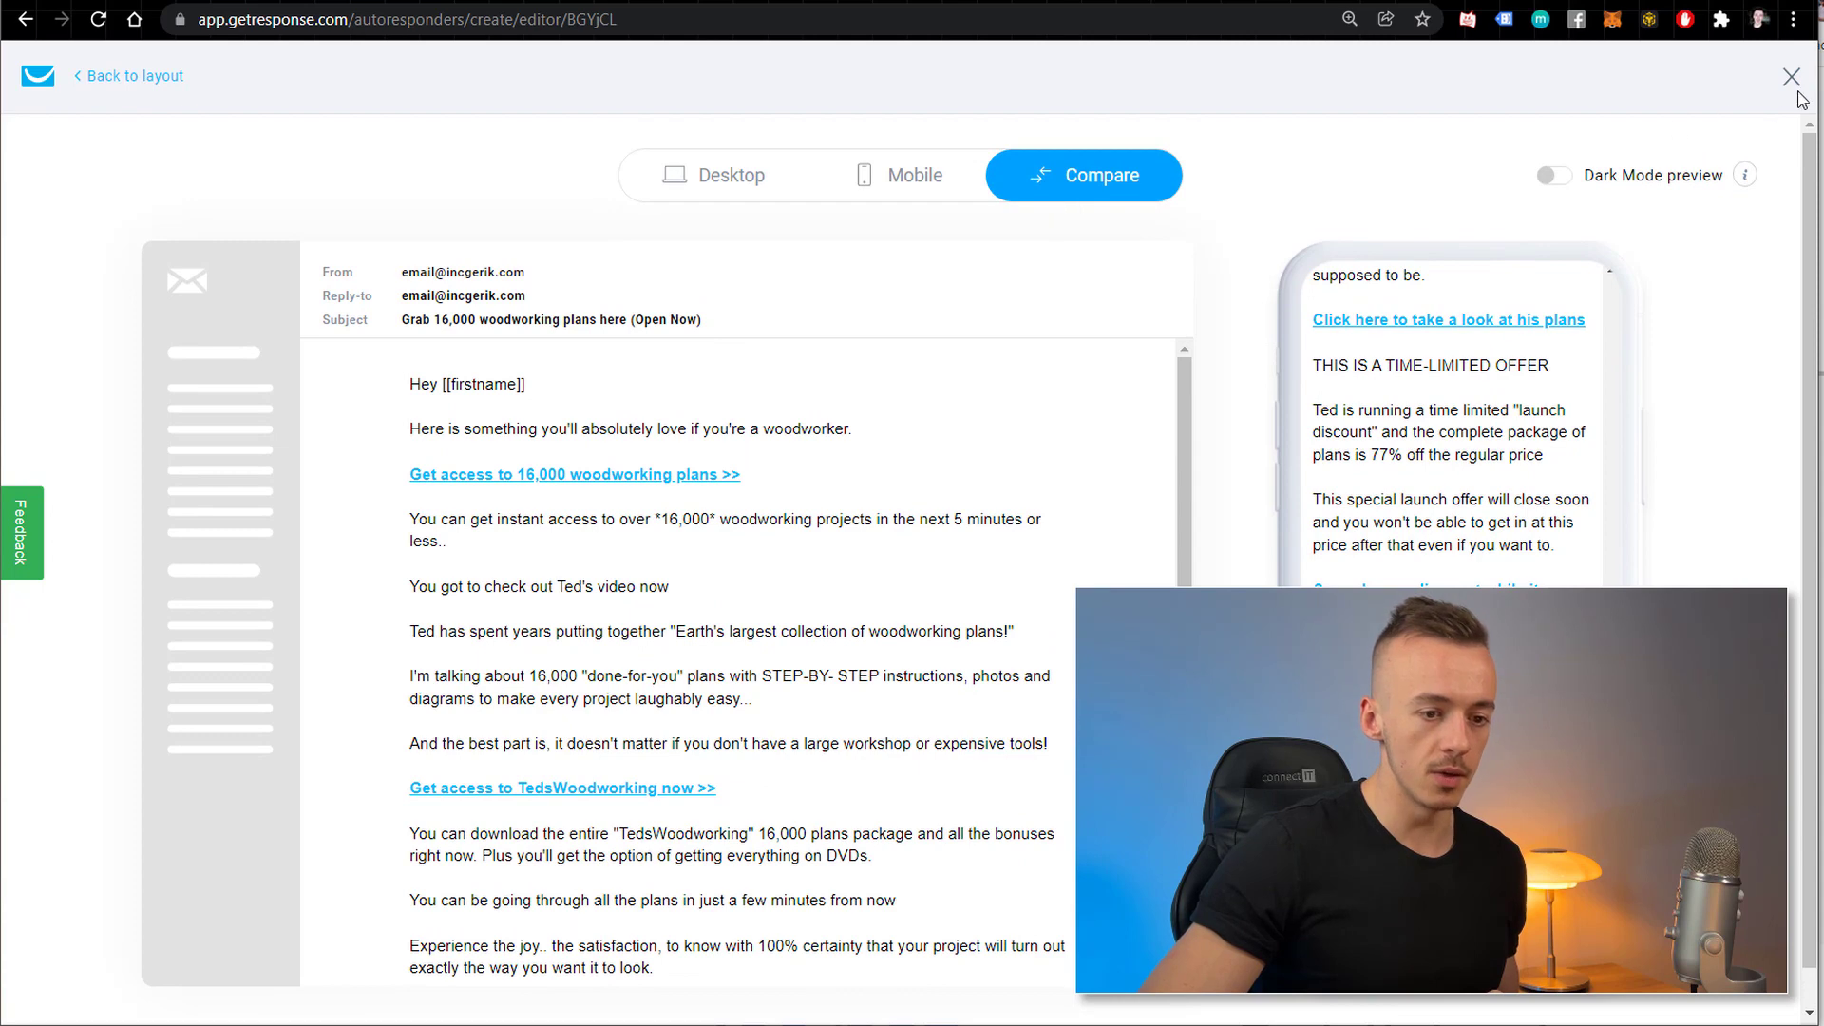
click(1797, 92)
click(1766, 87)
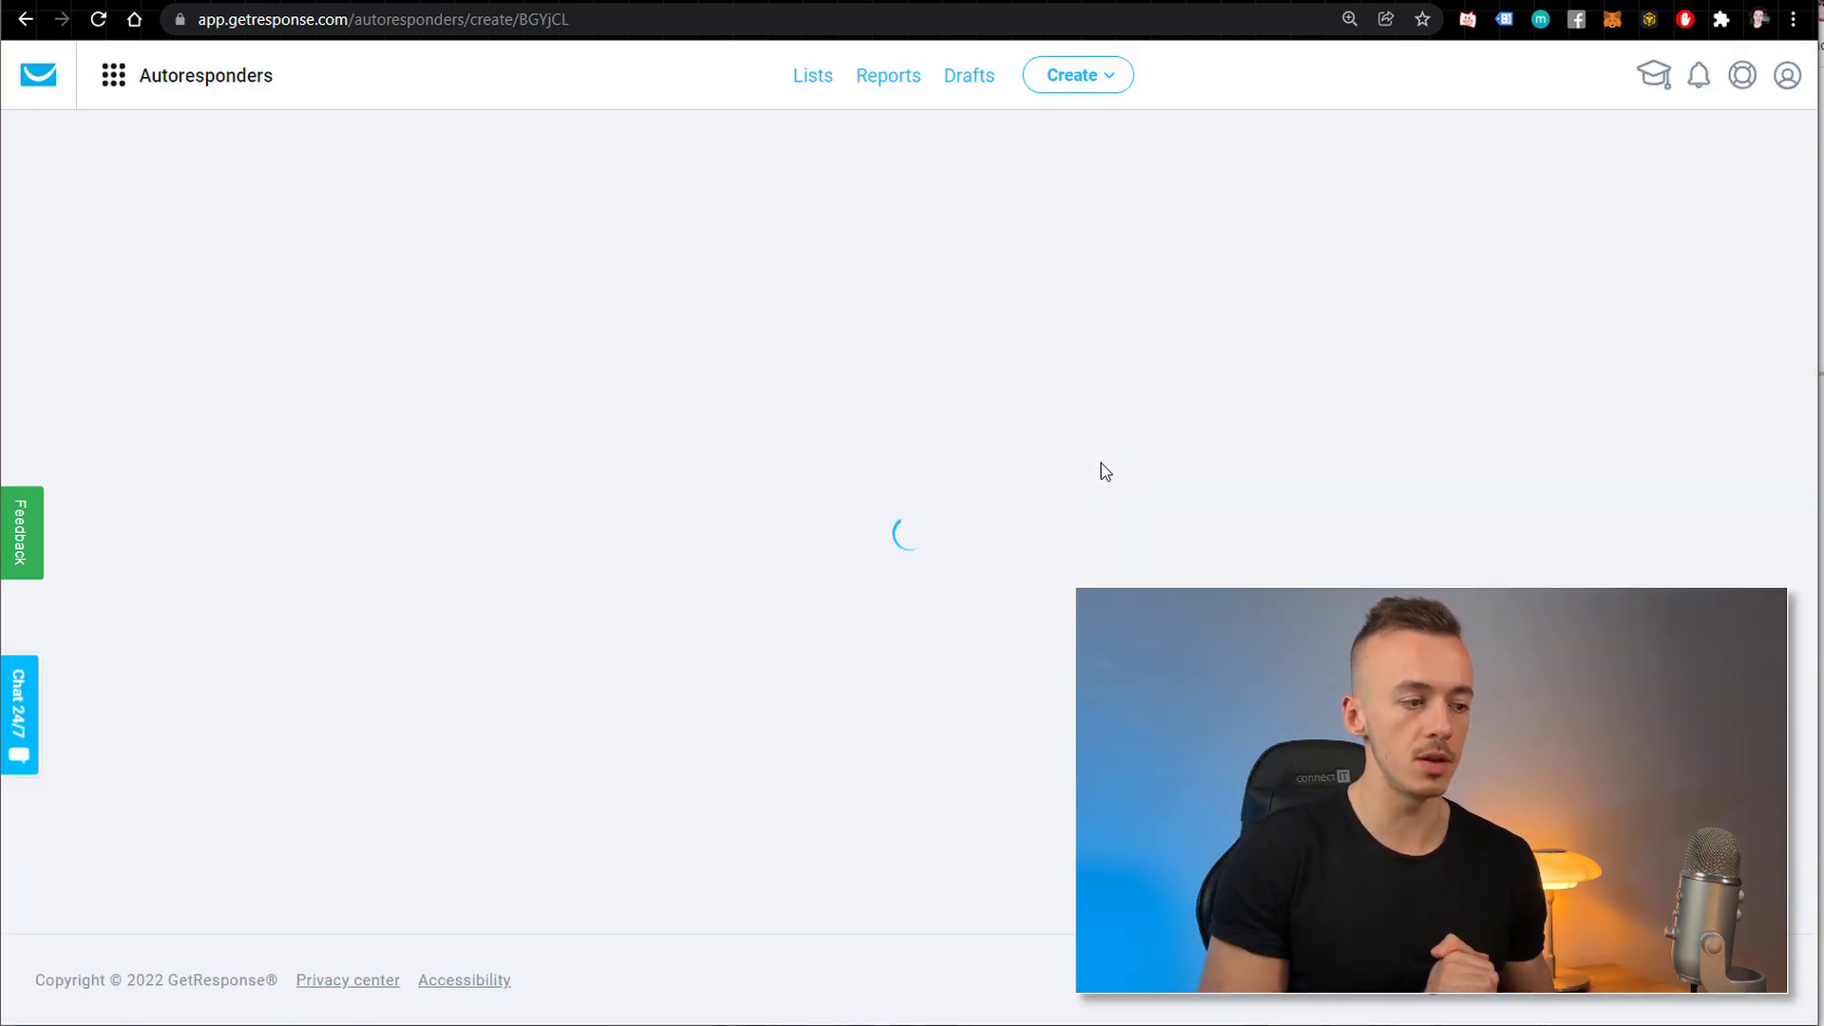
Check the autoresponder's settings, switch to the TedsWoodworking affiliate resources page in the browser, and collapse Email Template #1.
scroll(1111, 475, down, 10)
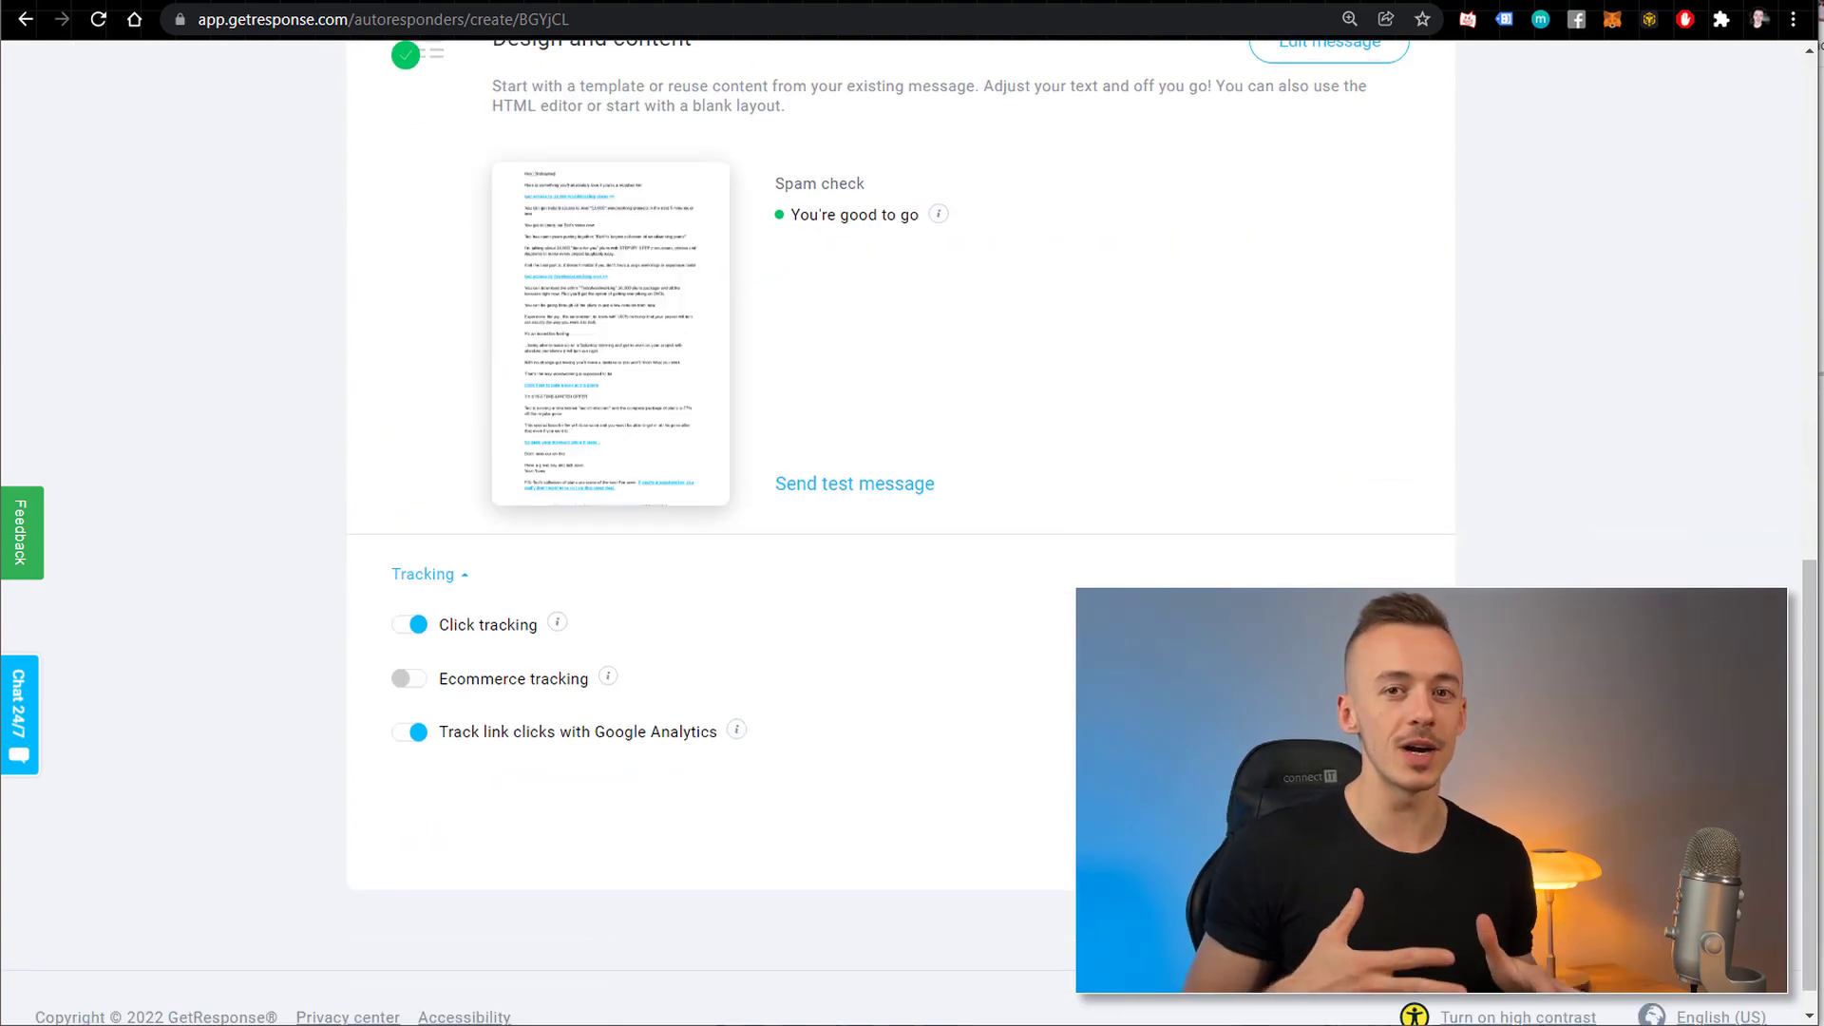
key(alt+Tab)
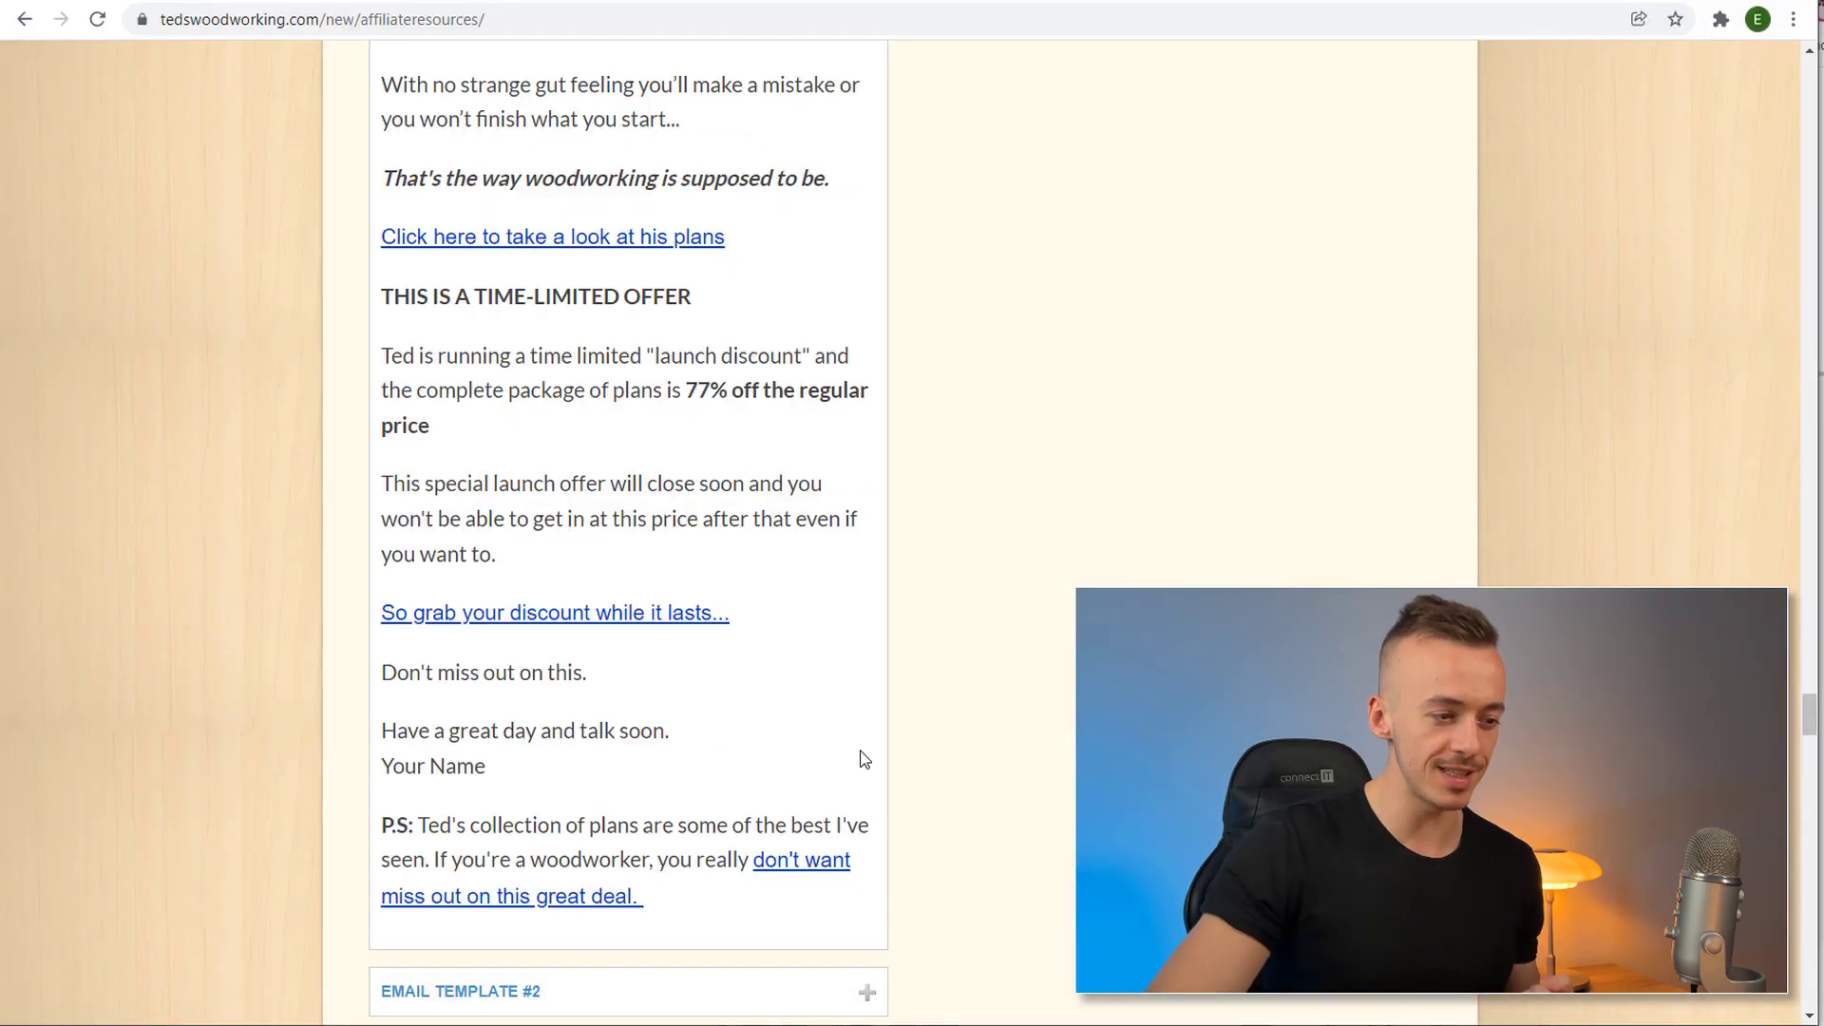
scroll(855, 750, up, 15)
scroll(790, 613, up, 7)
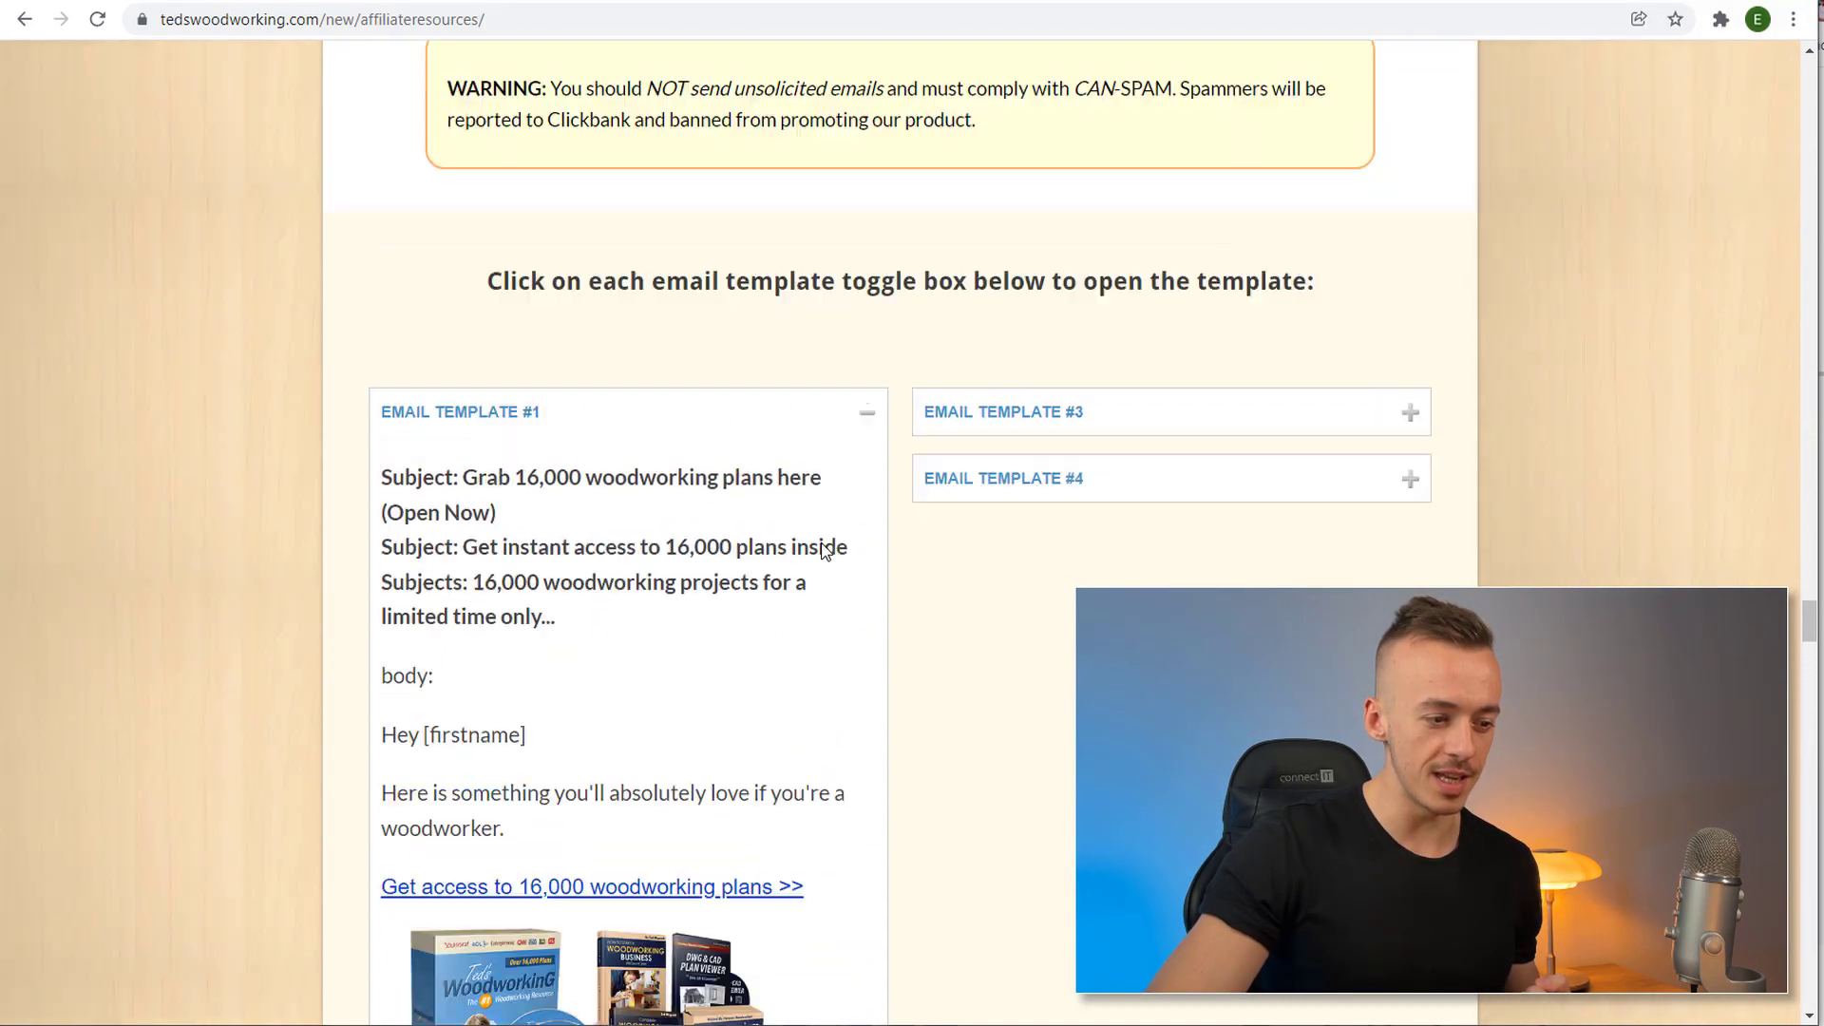
click(868, 629)
scroll(640, 529, down, 2)
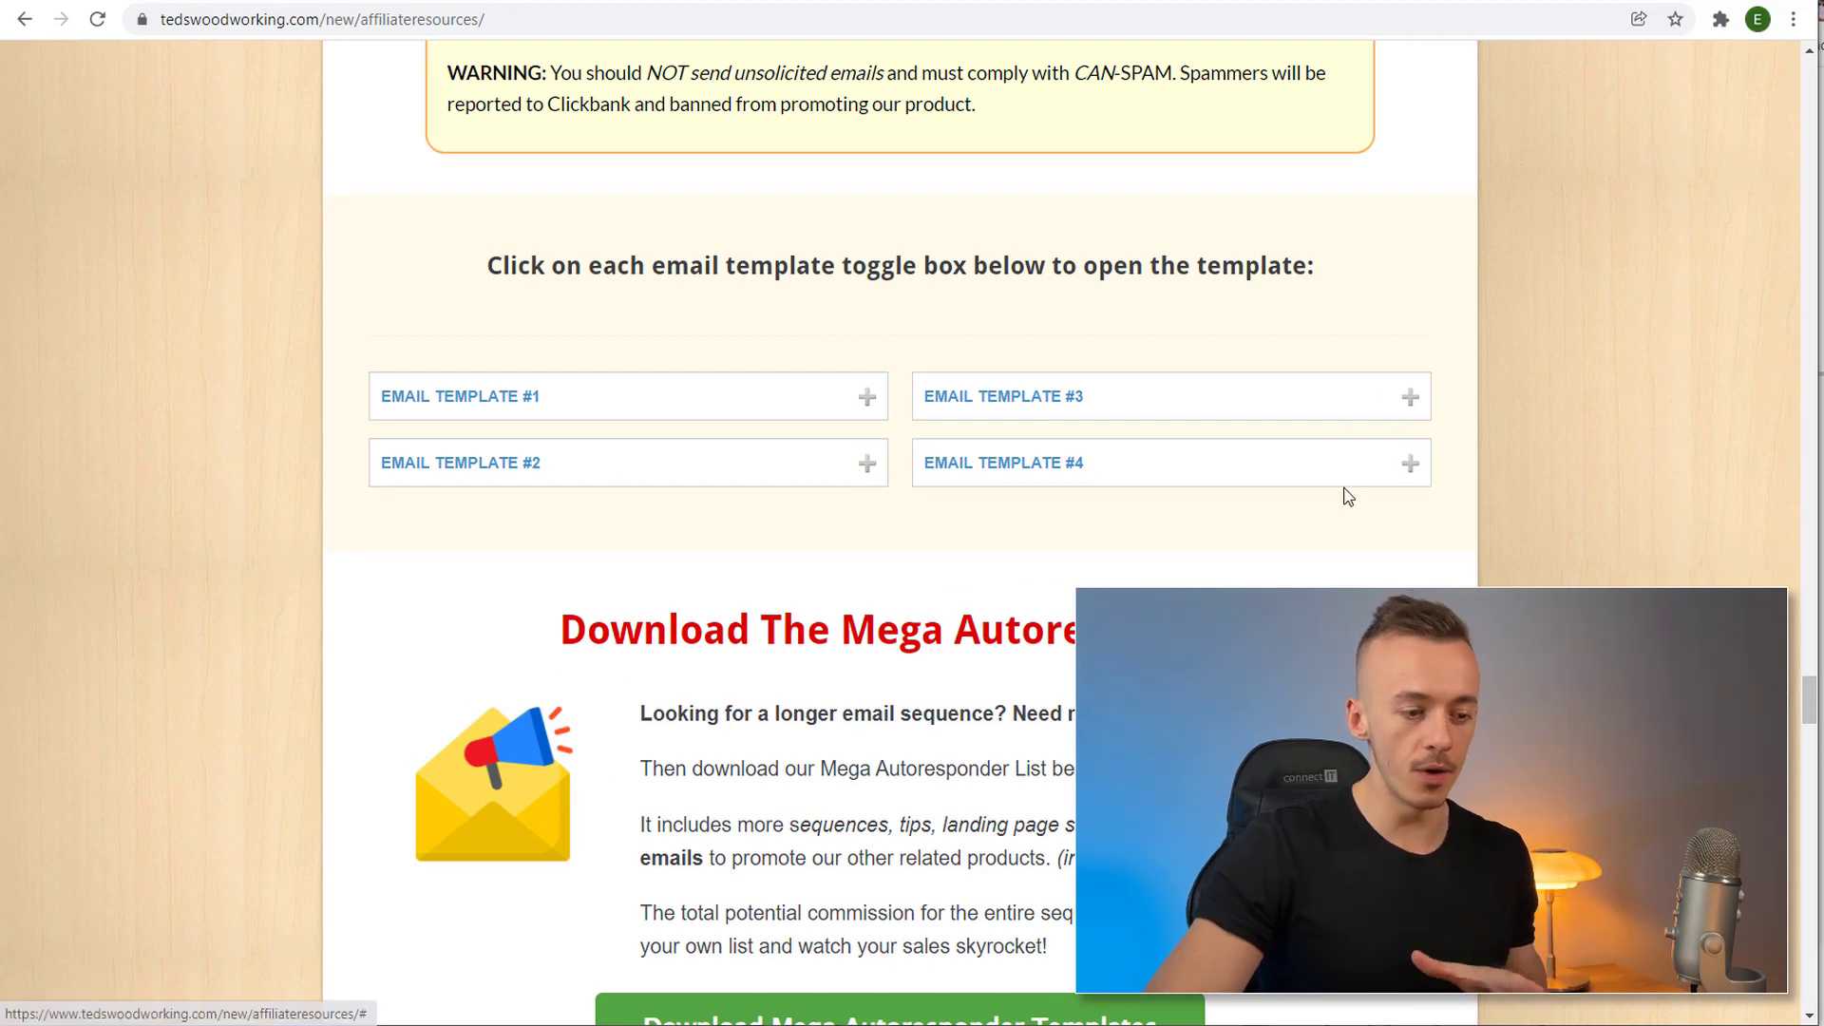
Look through the subject lines and opening text of the vendor's Email Templates #1 to #4.
click(830, 408)
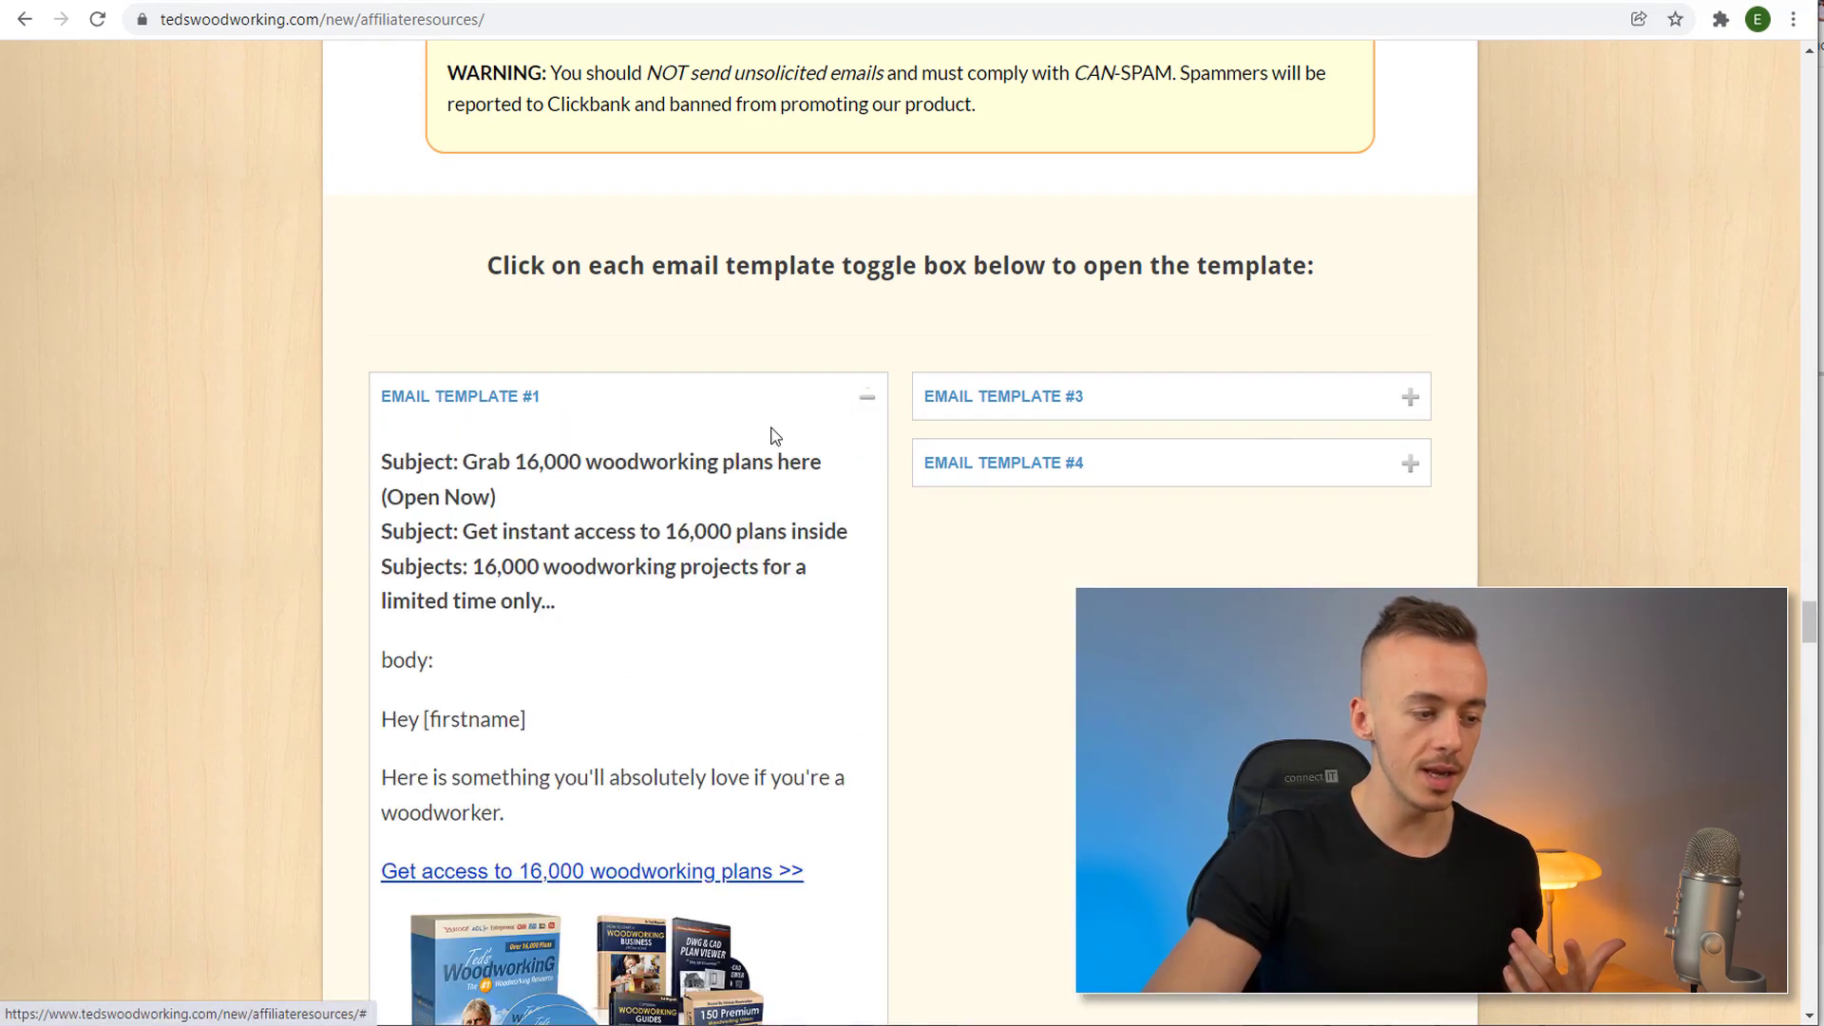
click(871, 407)
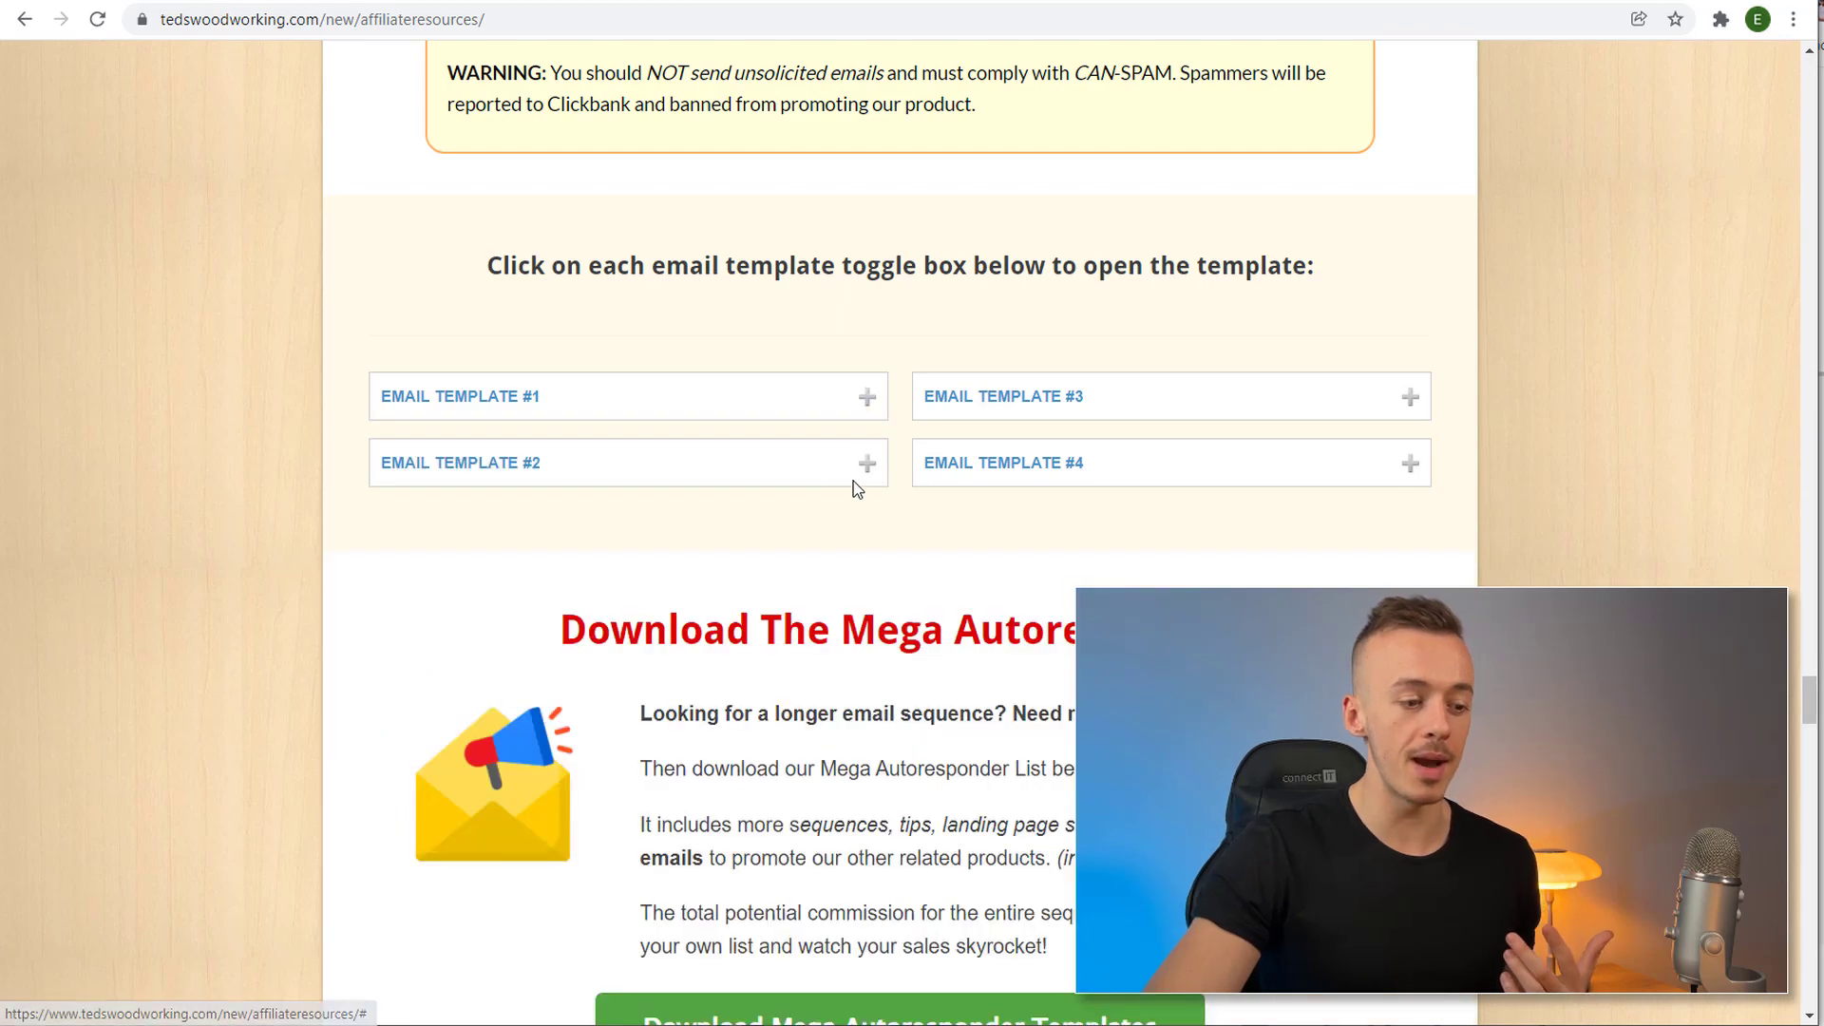
click(861, 467)
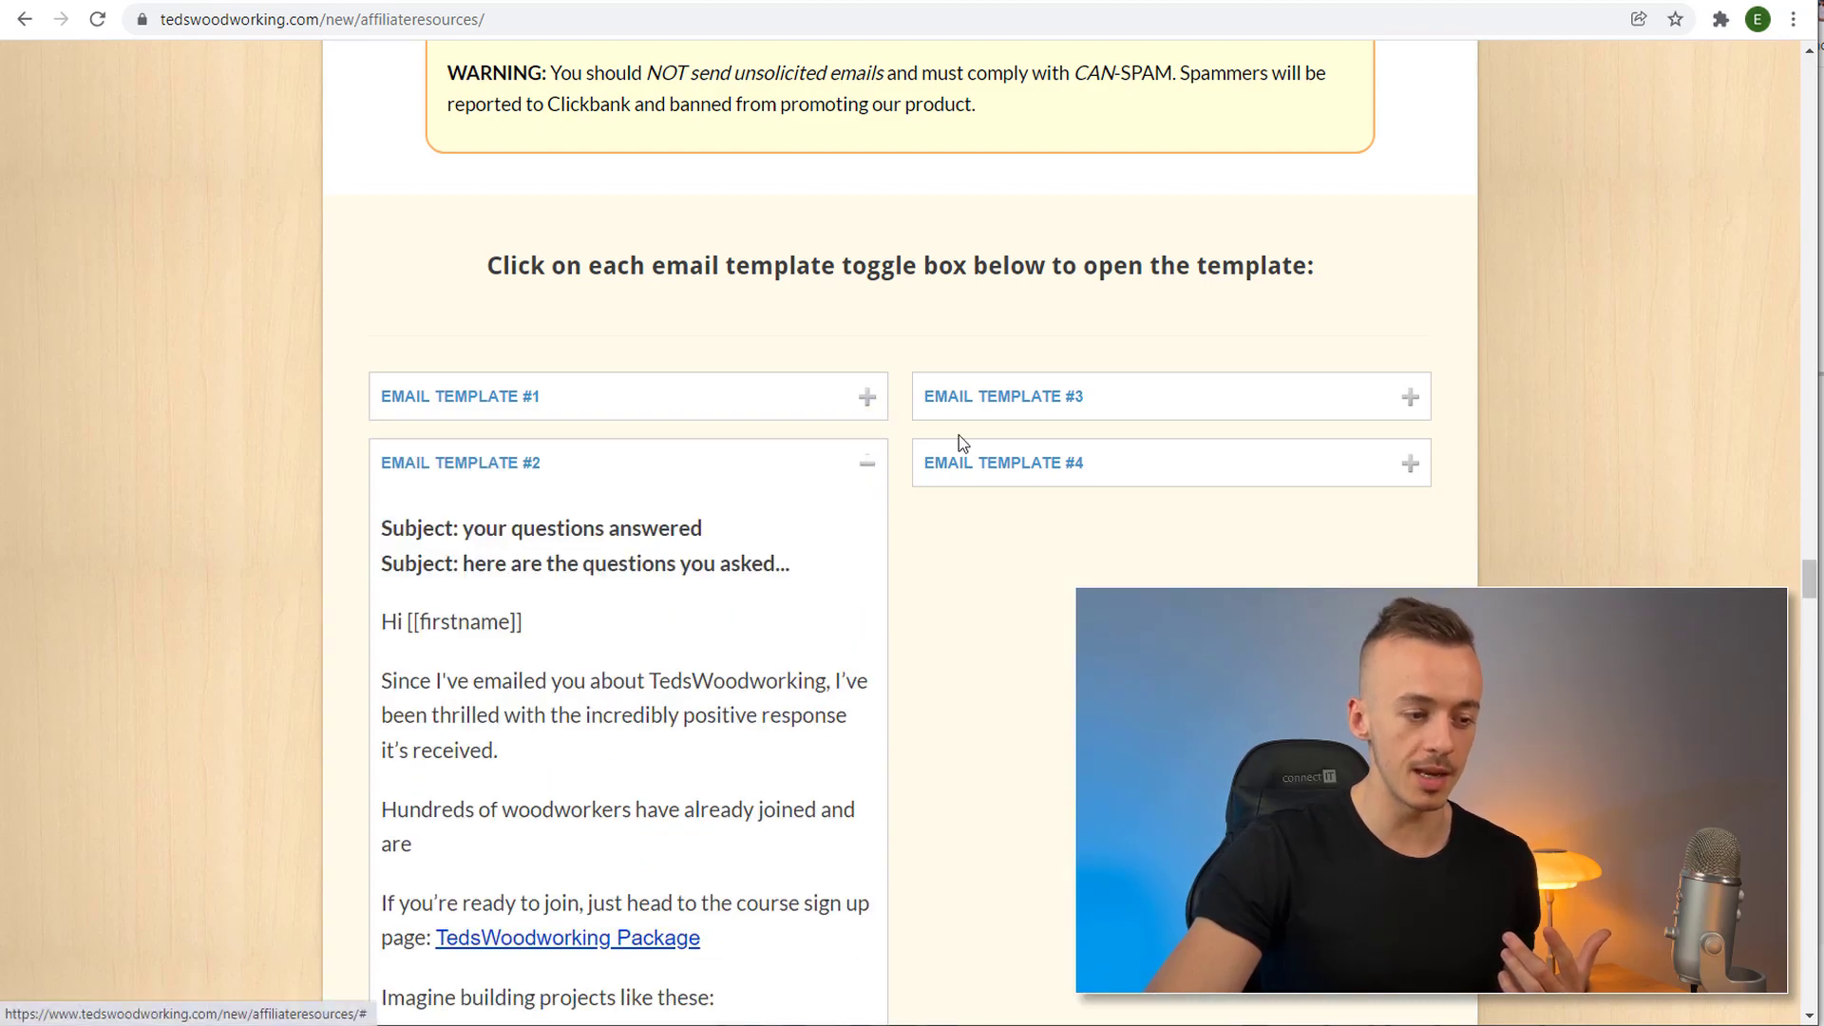
click(998, 409)
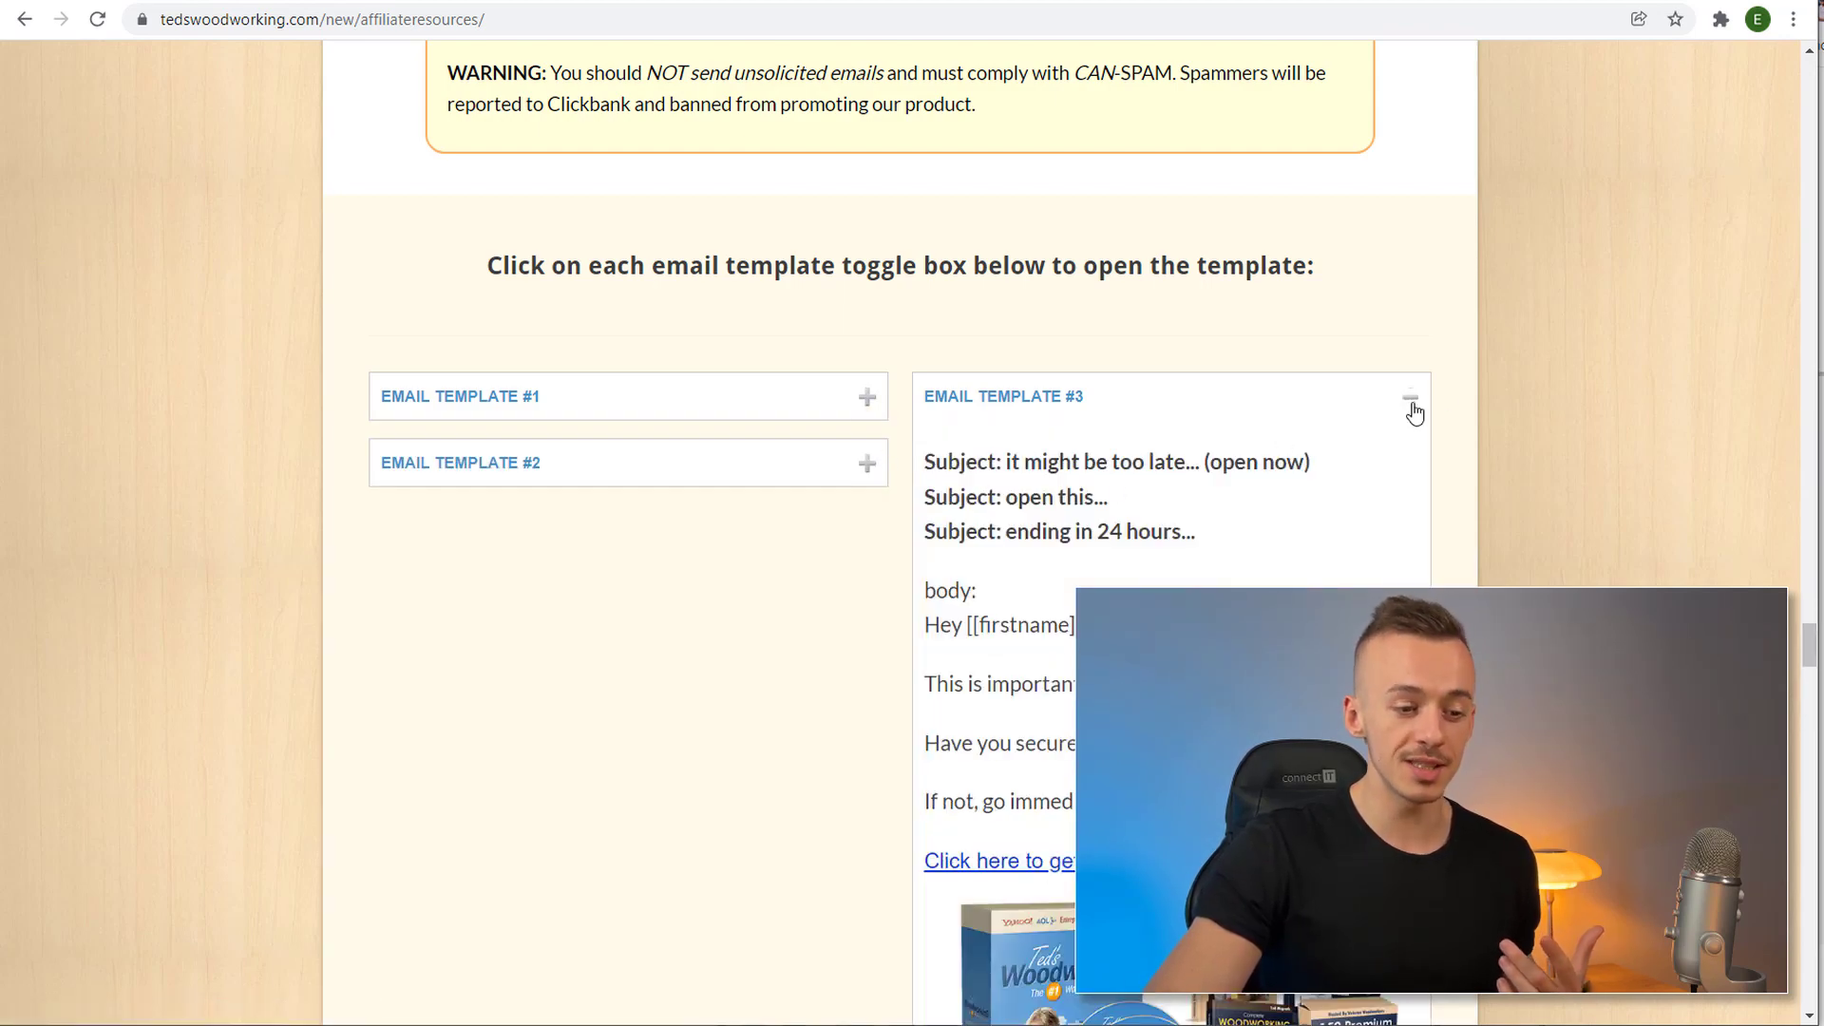
click(1413, 408)
click(1407, 465)
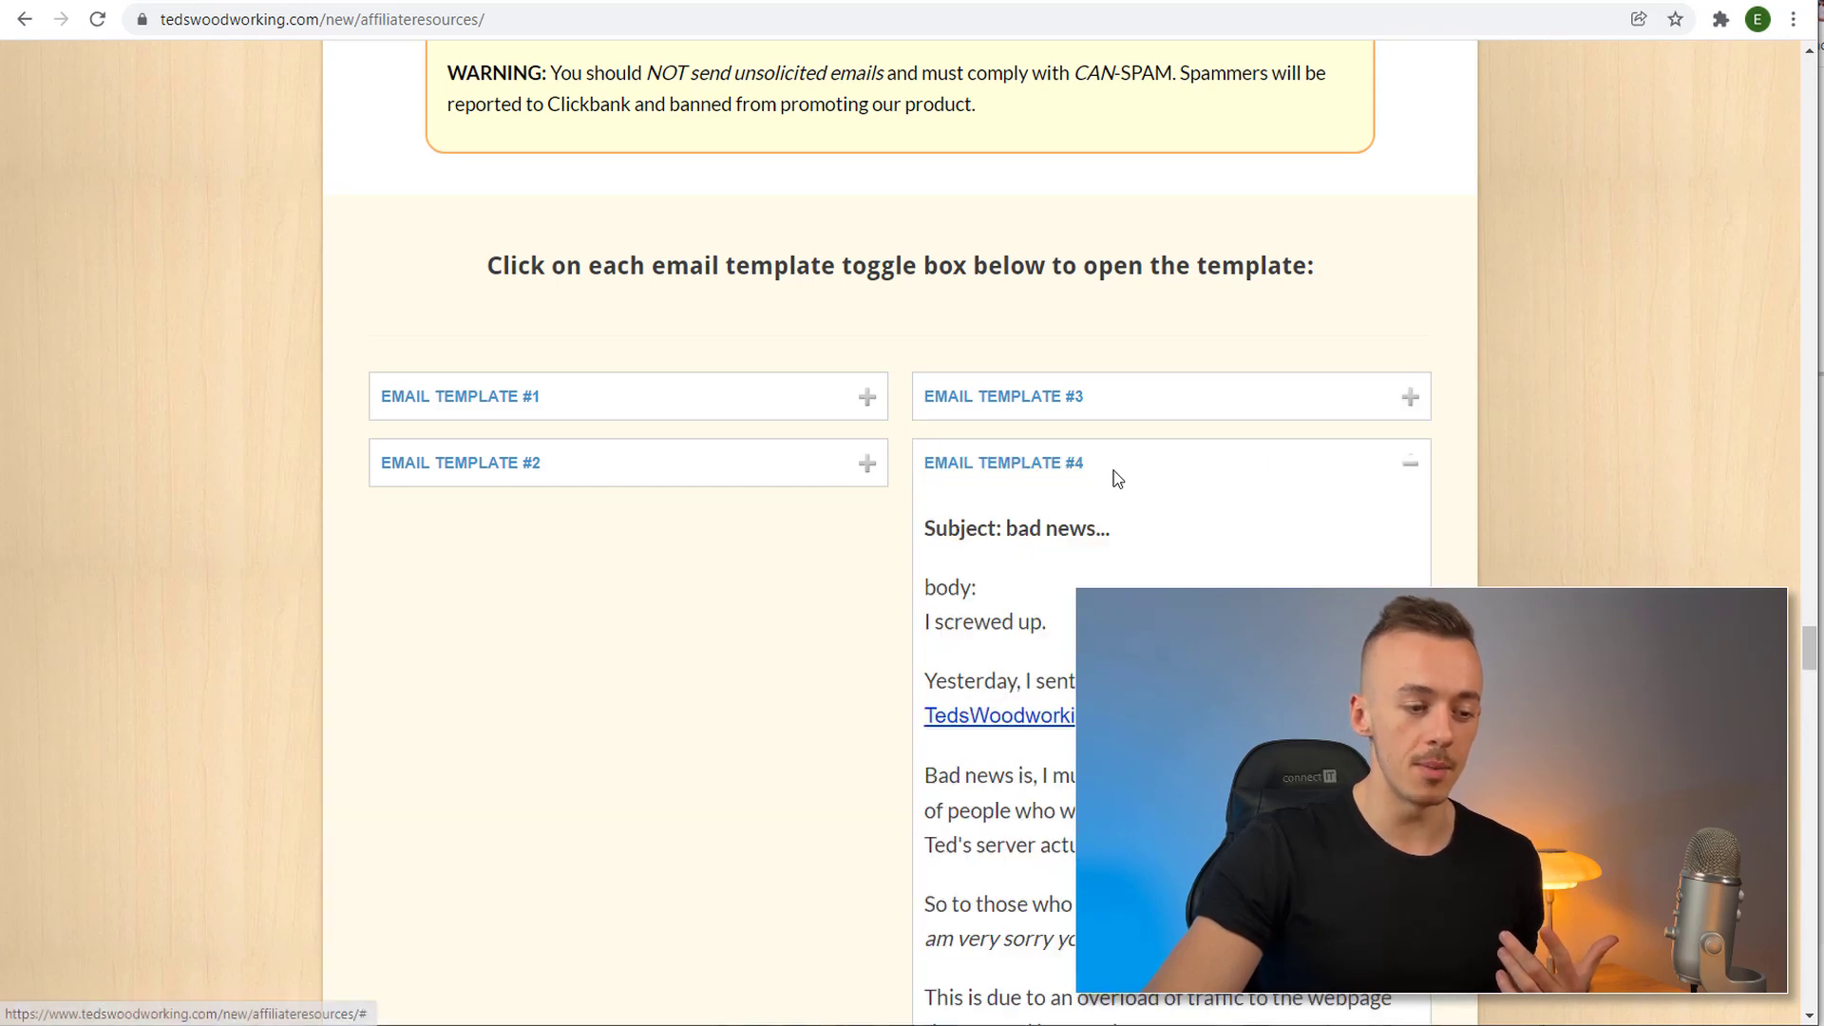
click(868, 406)
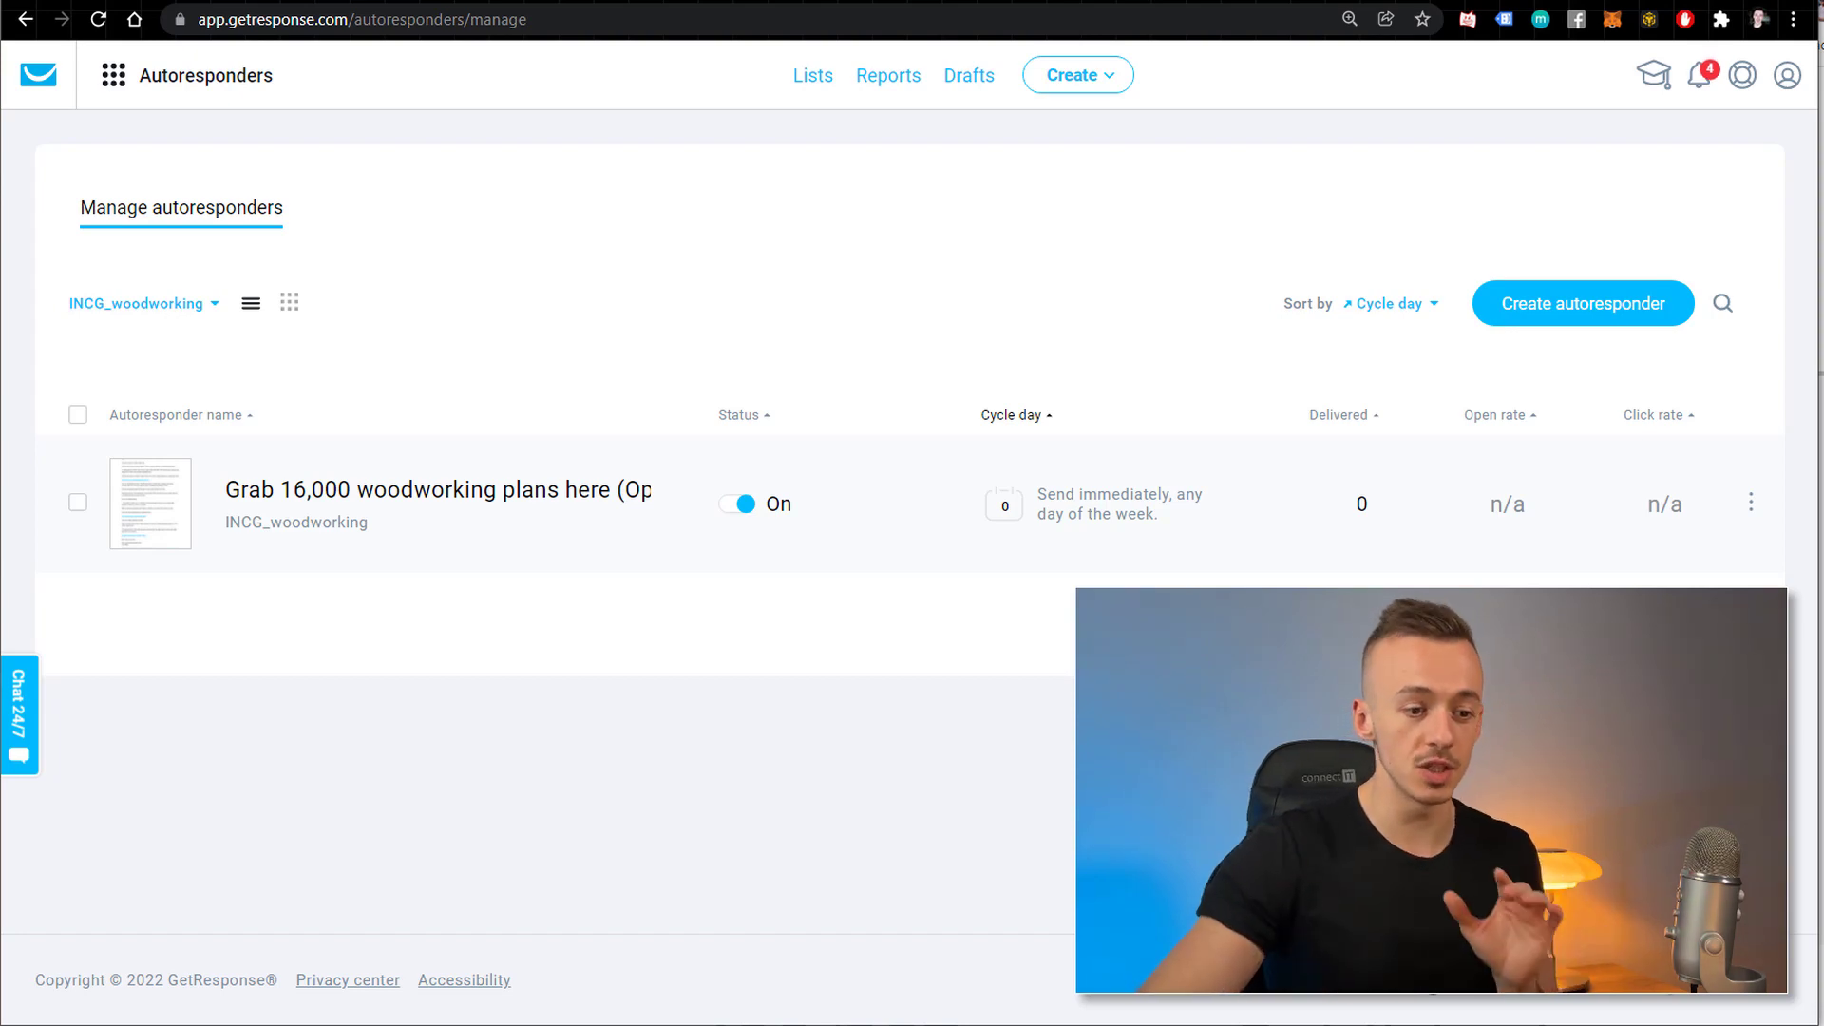
Create another autoresponder with the new Email Creator and choose its linked list by searching for "incg".
click(1583, 309)
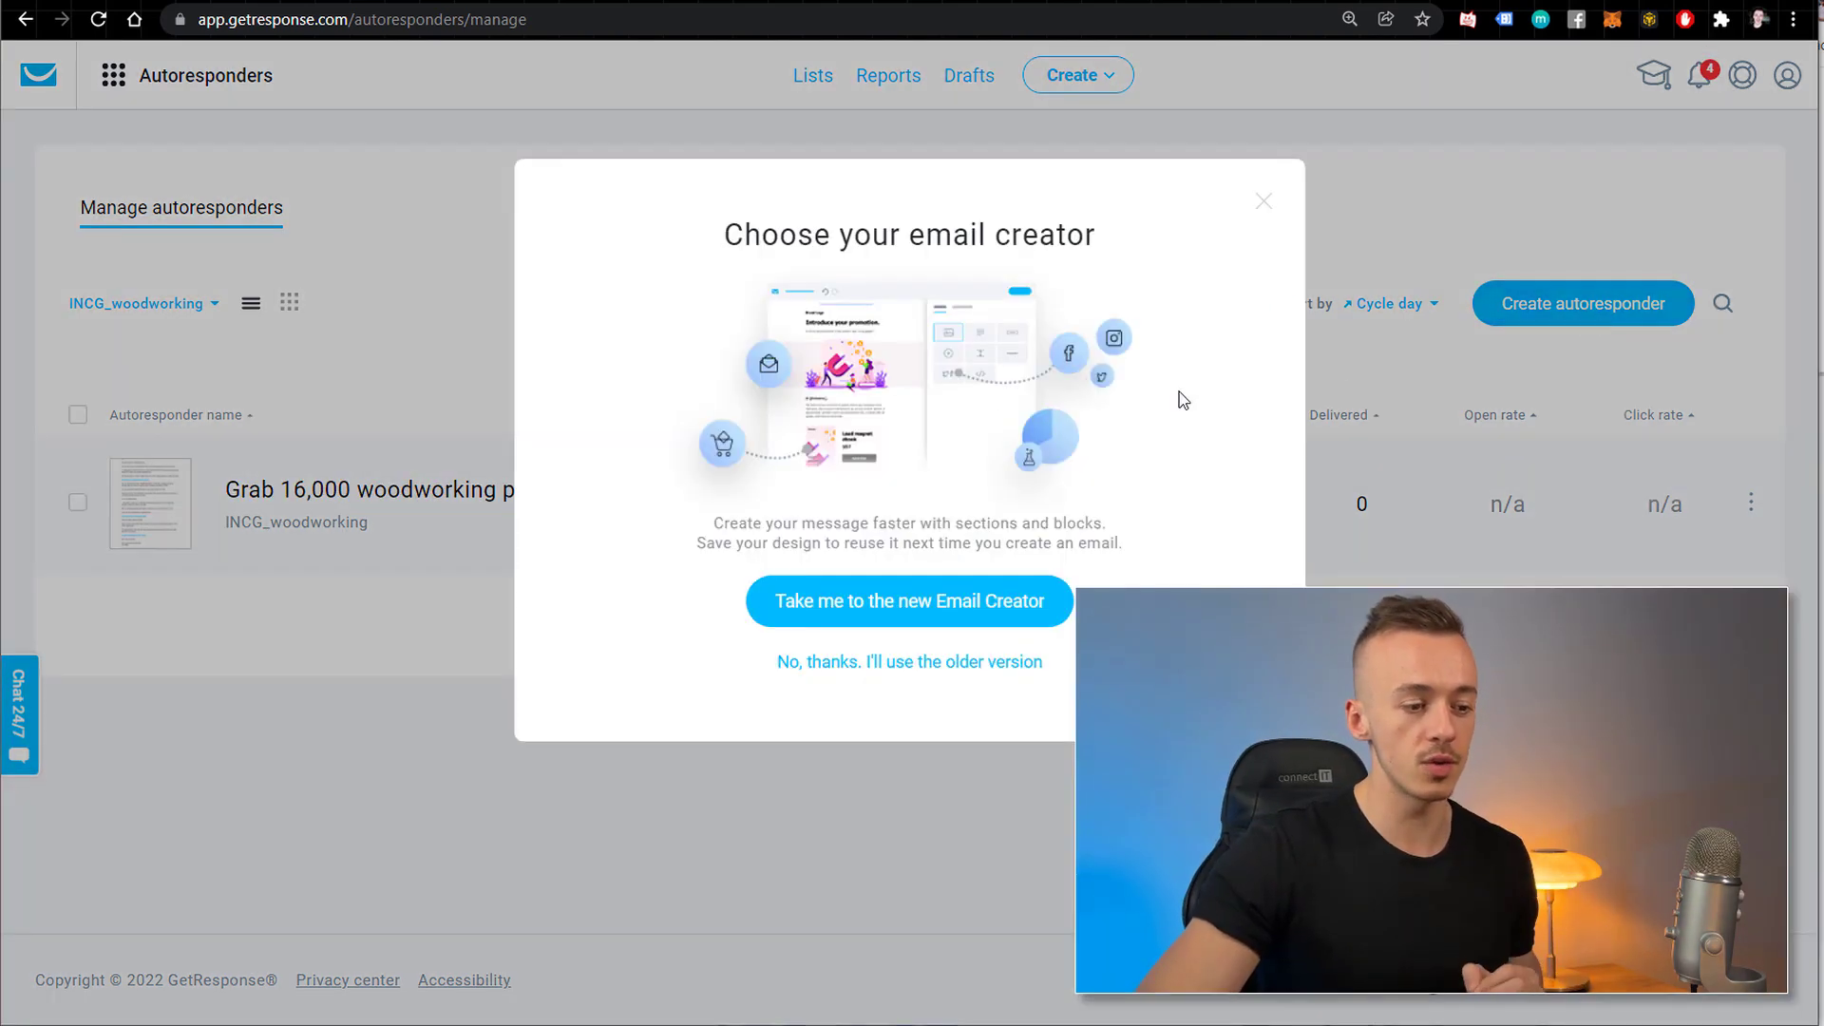
click(935, 604)
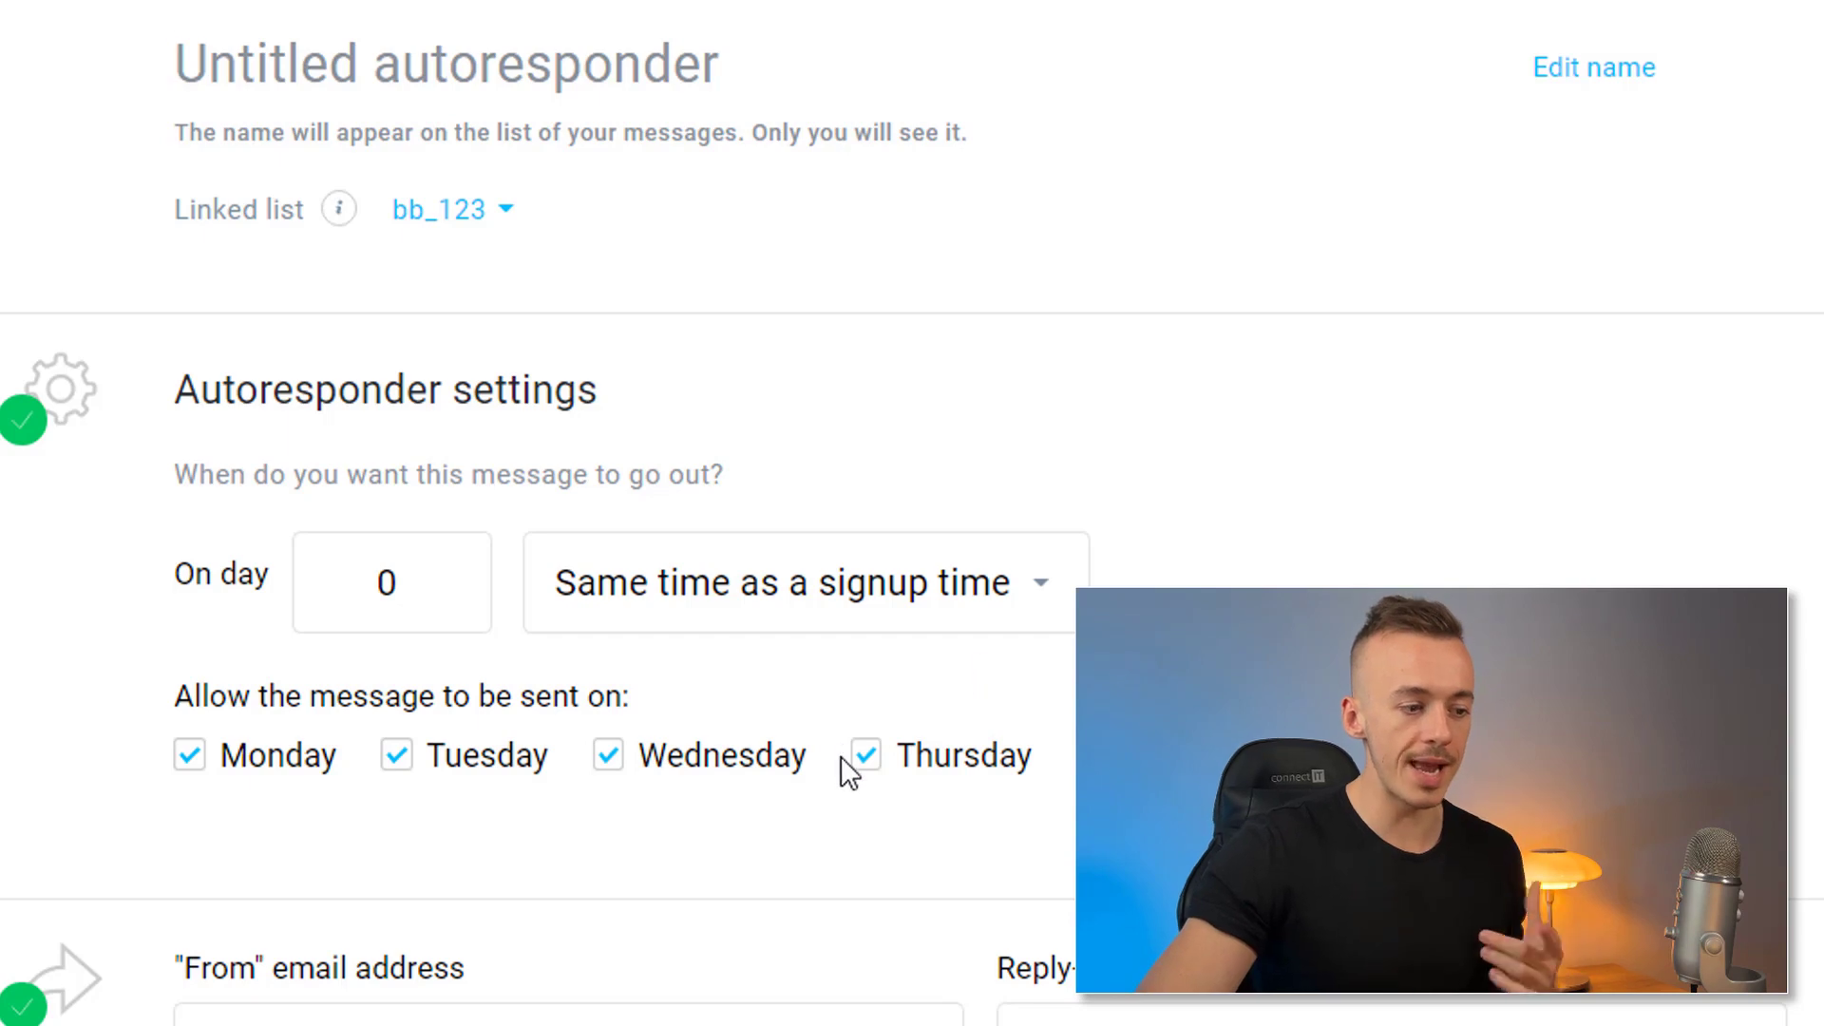
click(421, 217)
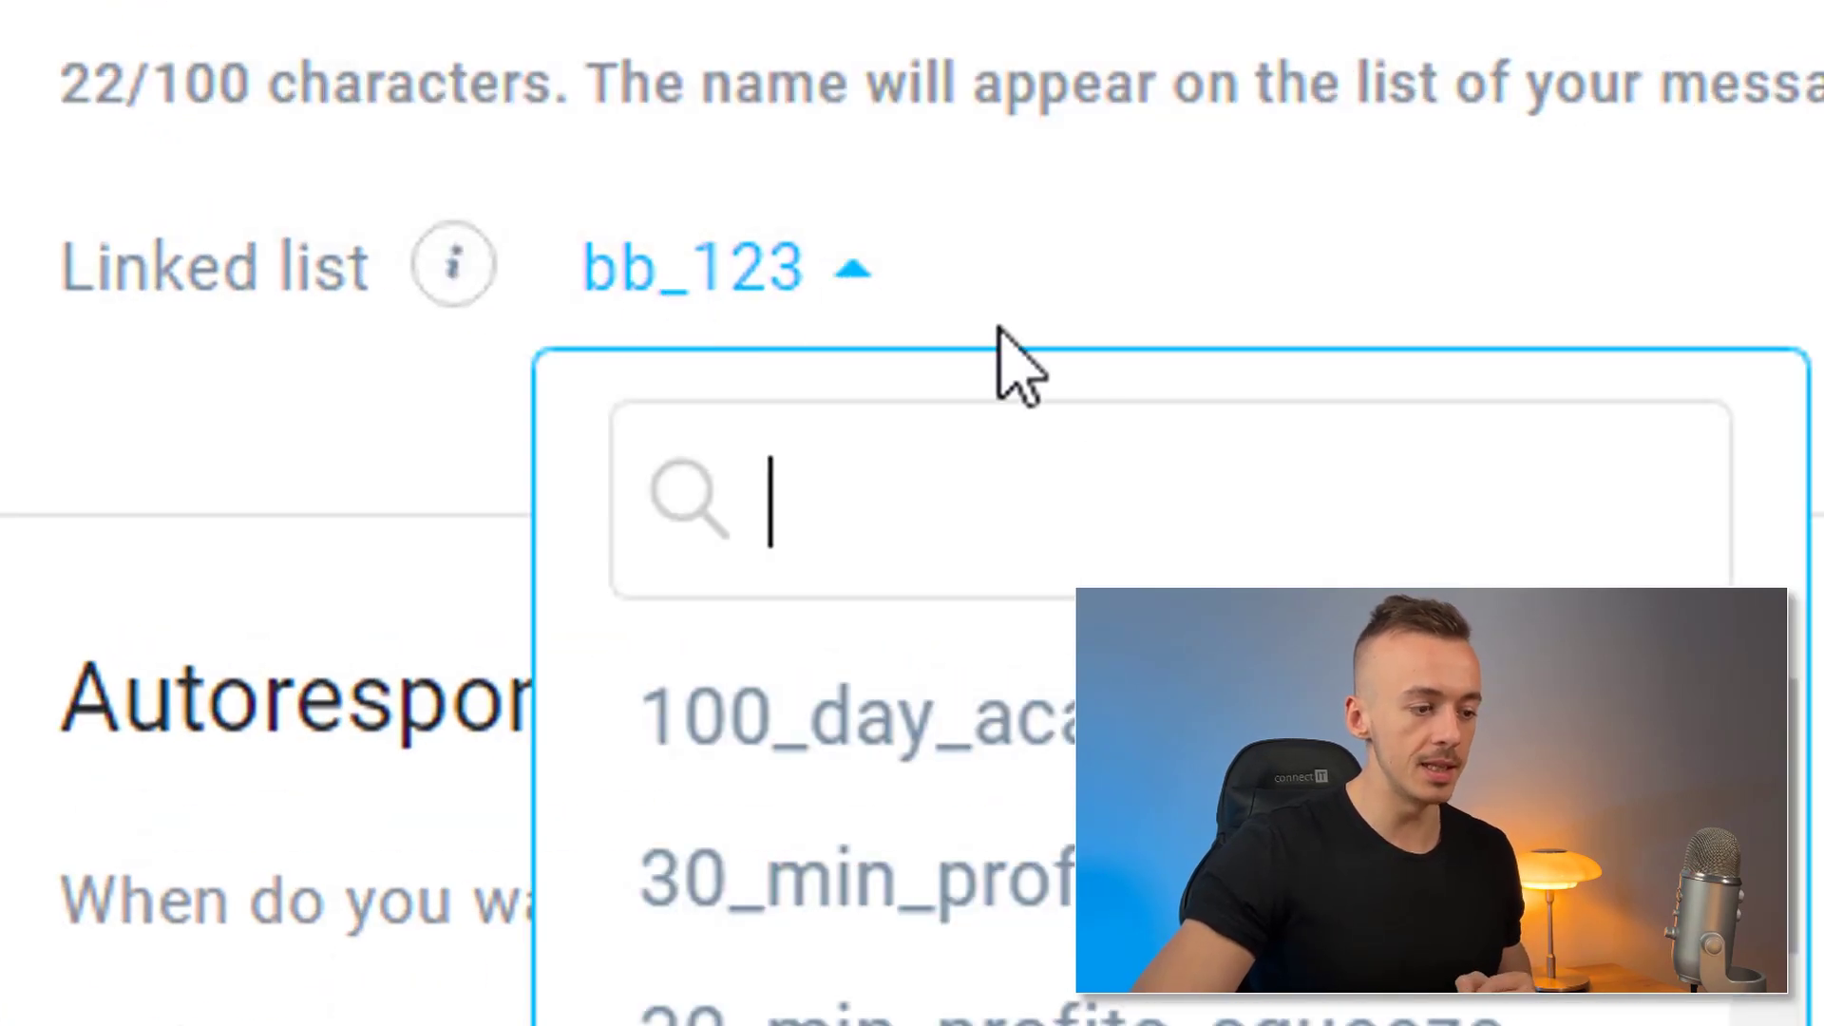
text(incg)
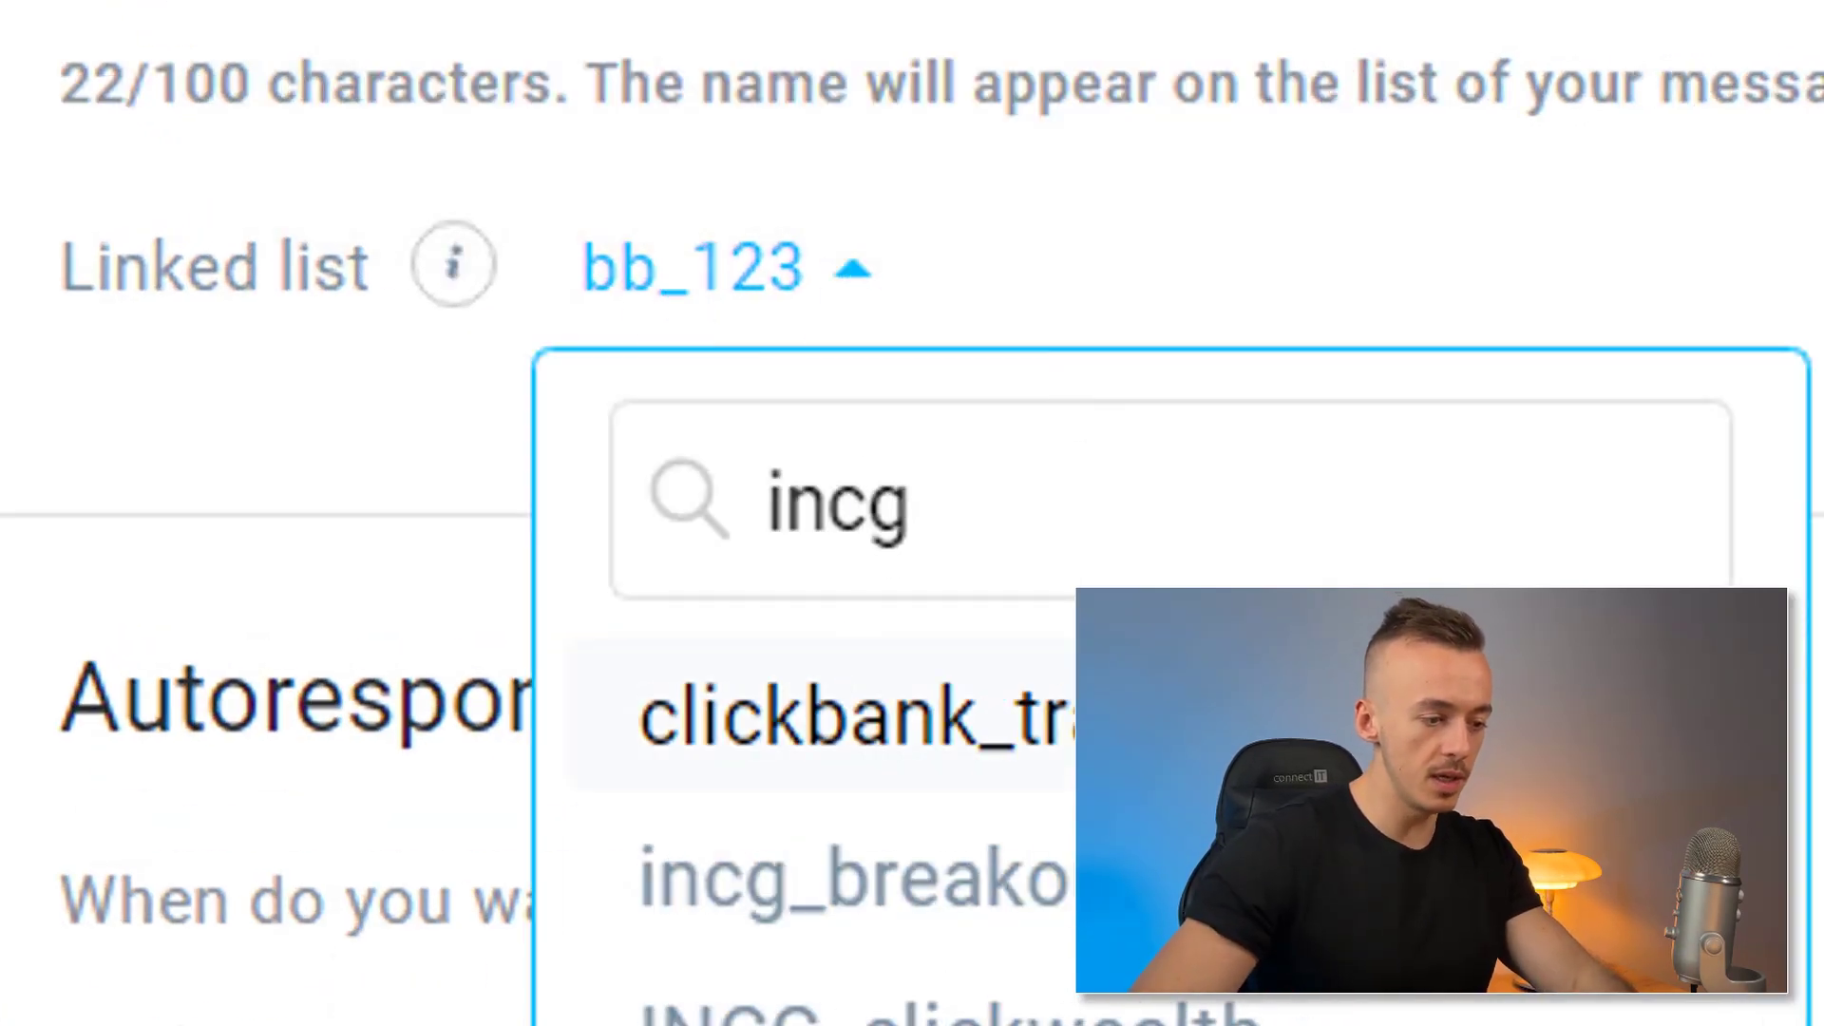
click(855, 1012)
scroll(265, 846, down, 5)
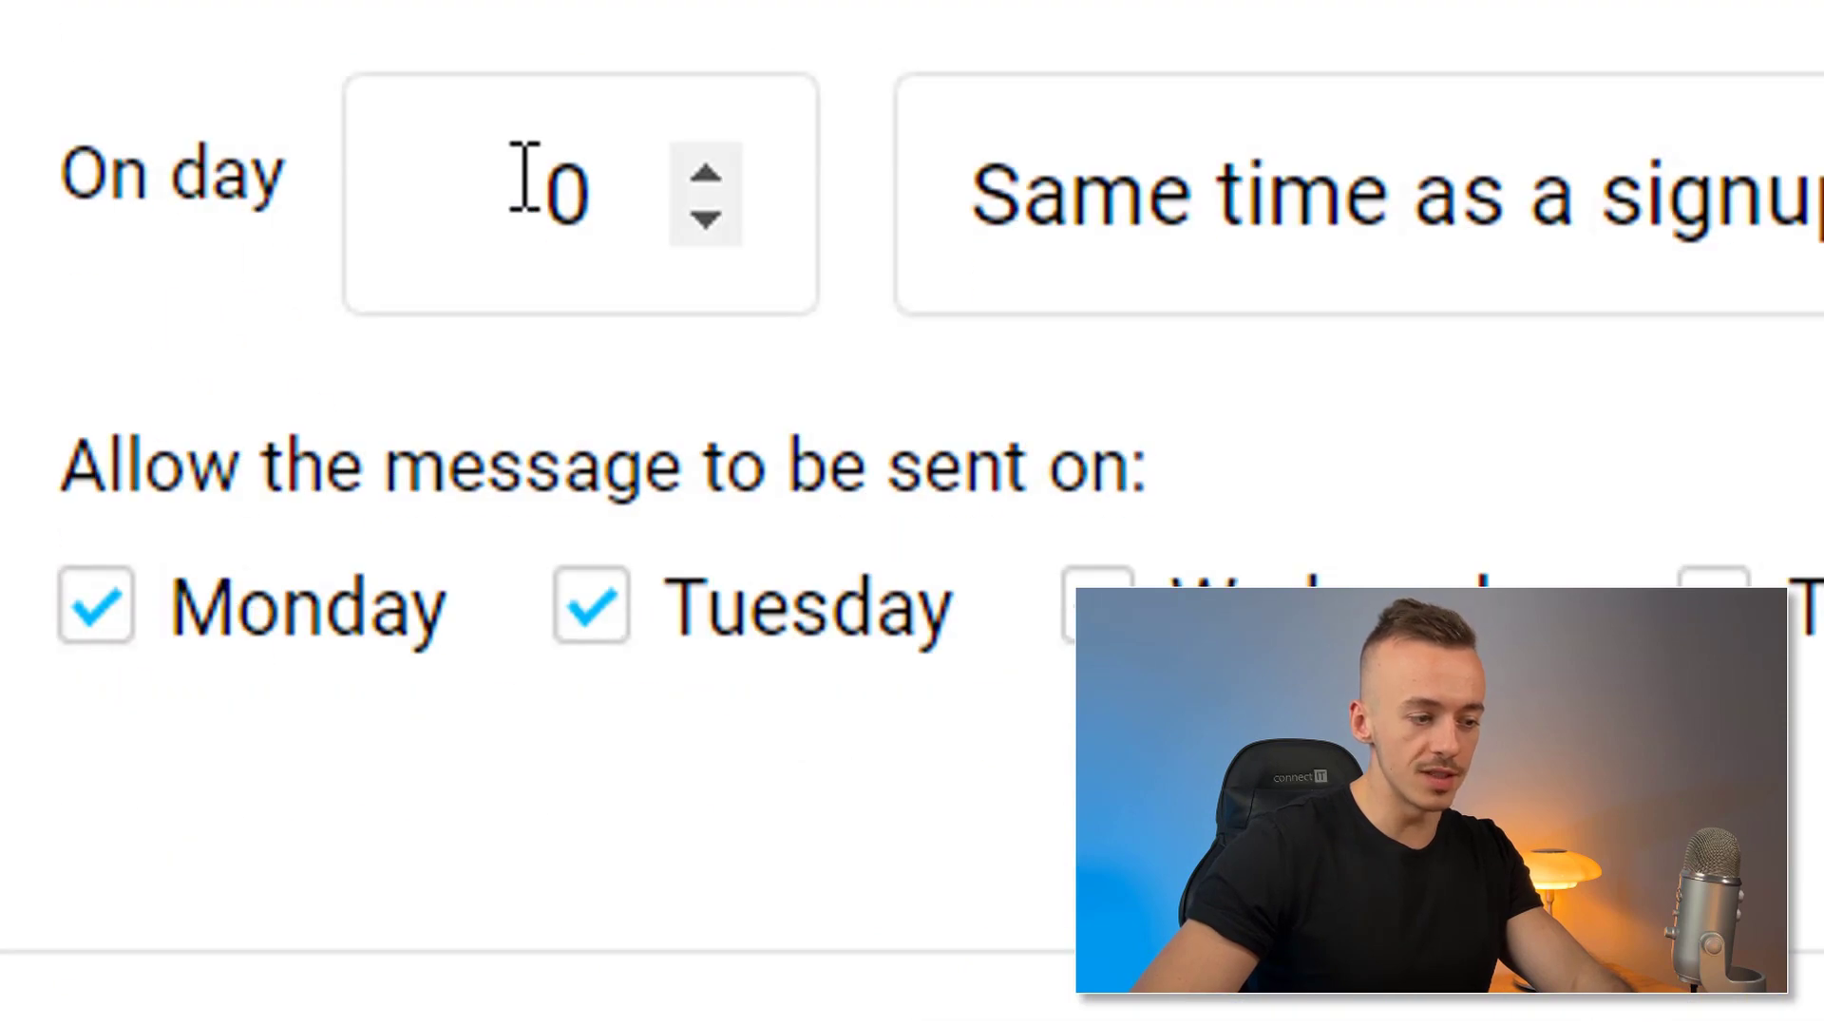
Delay the new autoresponder's sending to at least day 3, at the same time as signup.
click(703, 174)
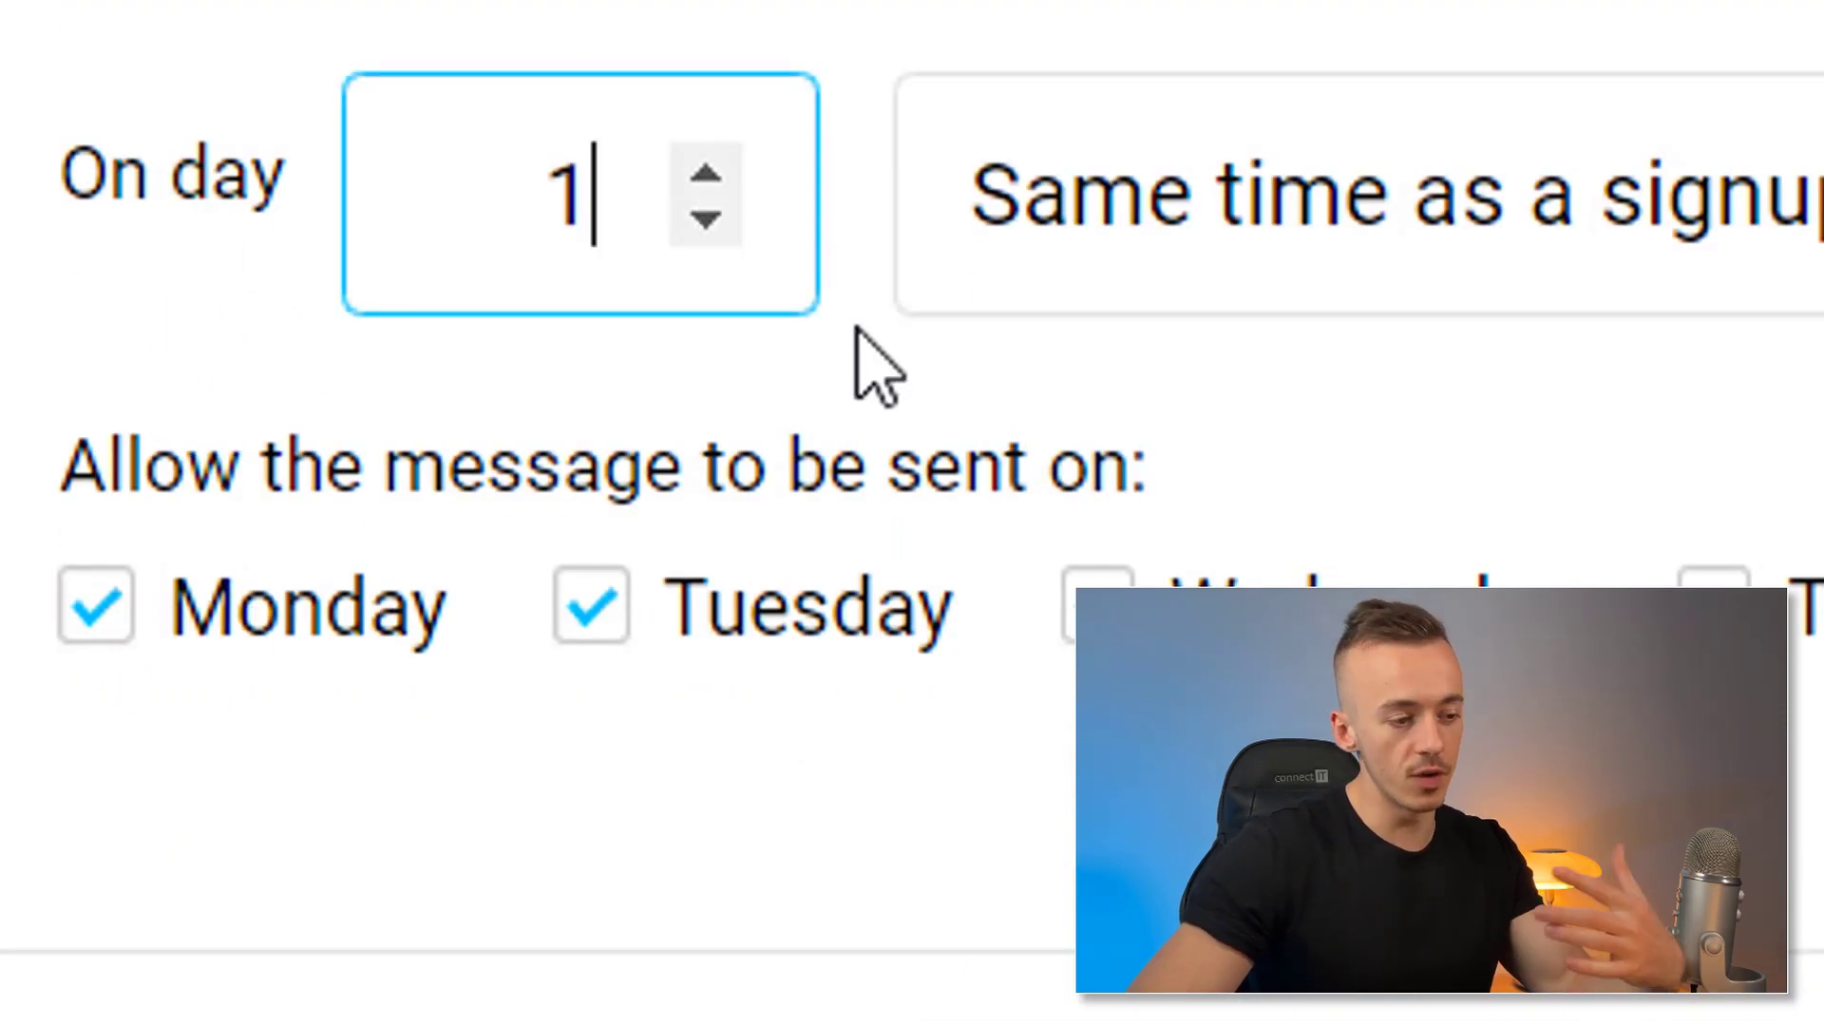
click(727, 183)
click(719, 181)
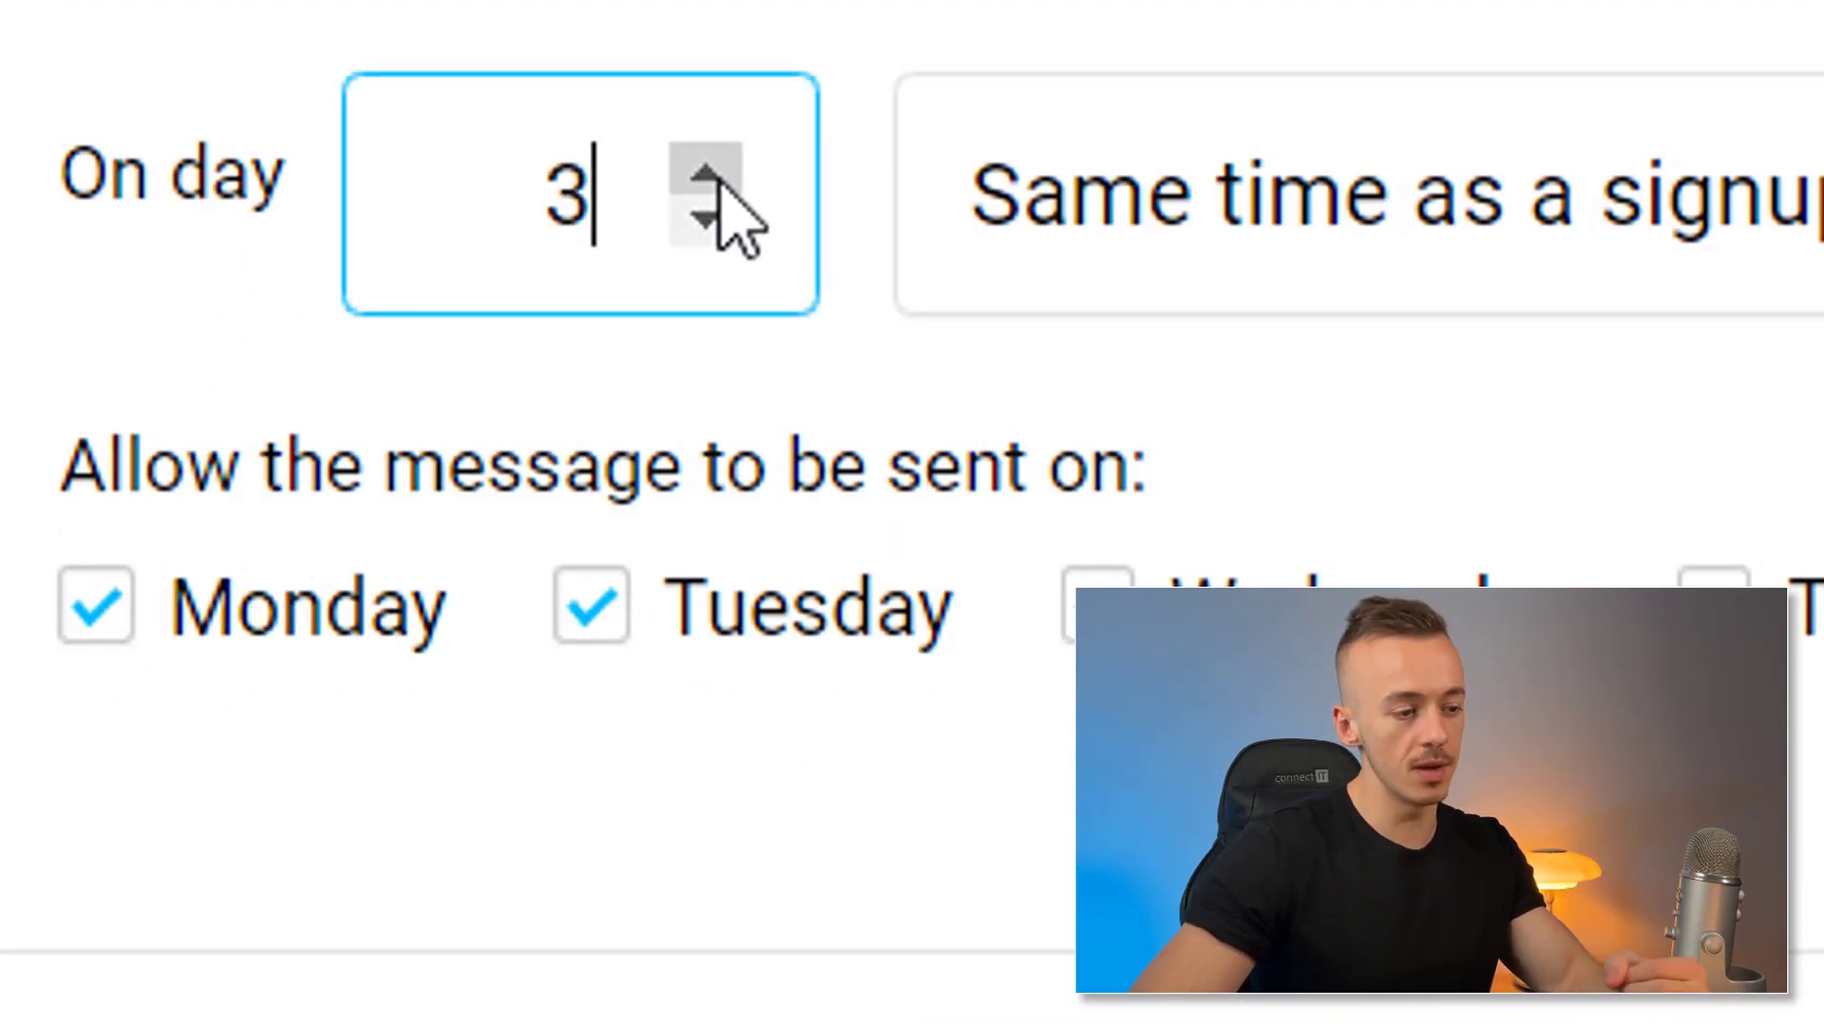
click(719, 181)
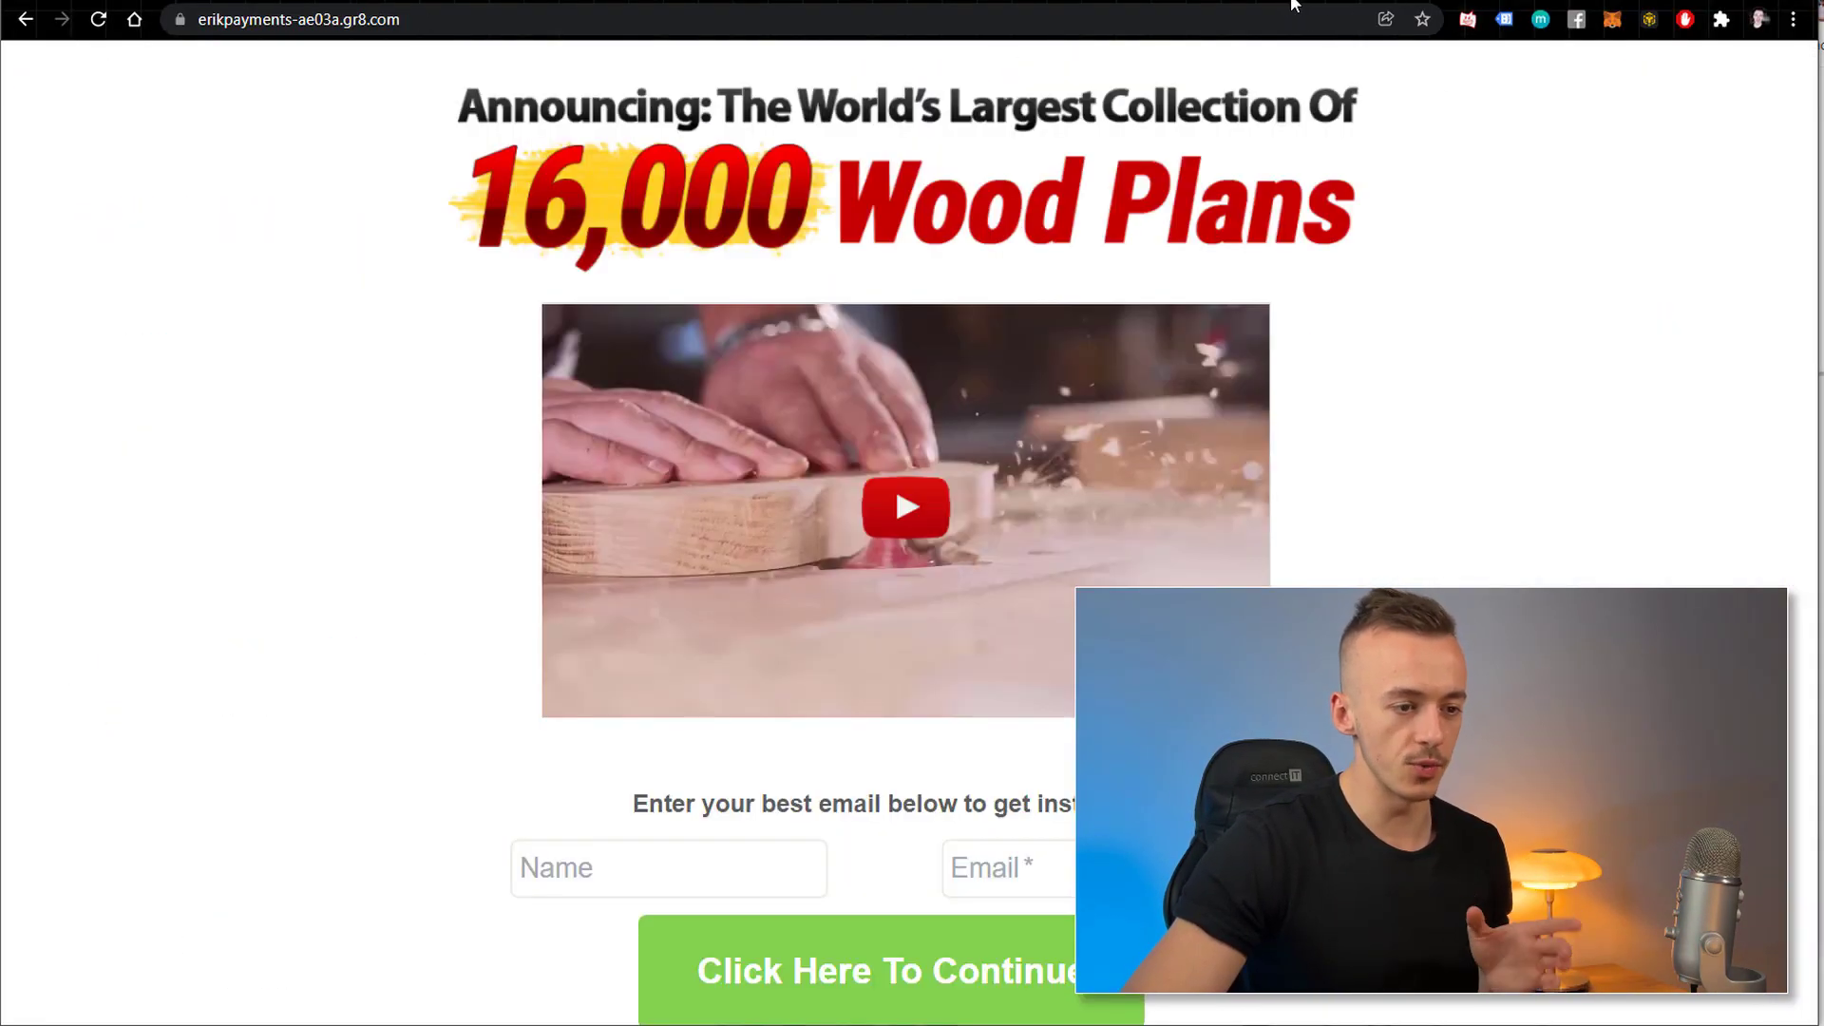
Copy the published woodworking opt-in page's URL and create a shortened bit.ly link for it in Bitly.
click(1252, 23)
key(ctrl+c)
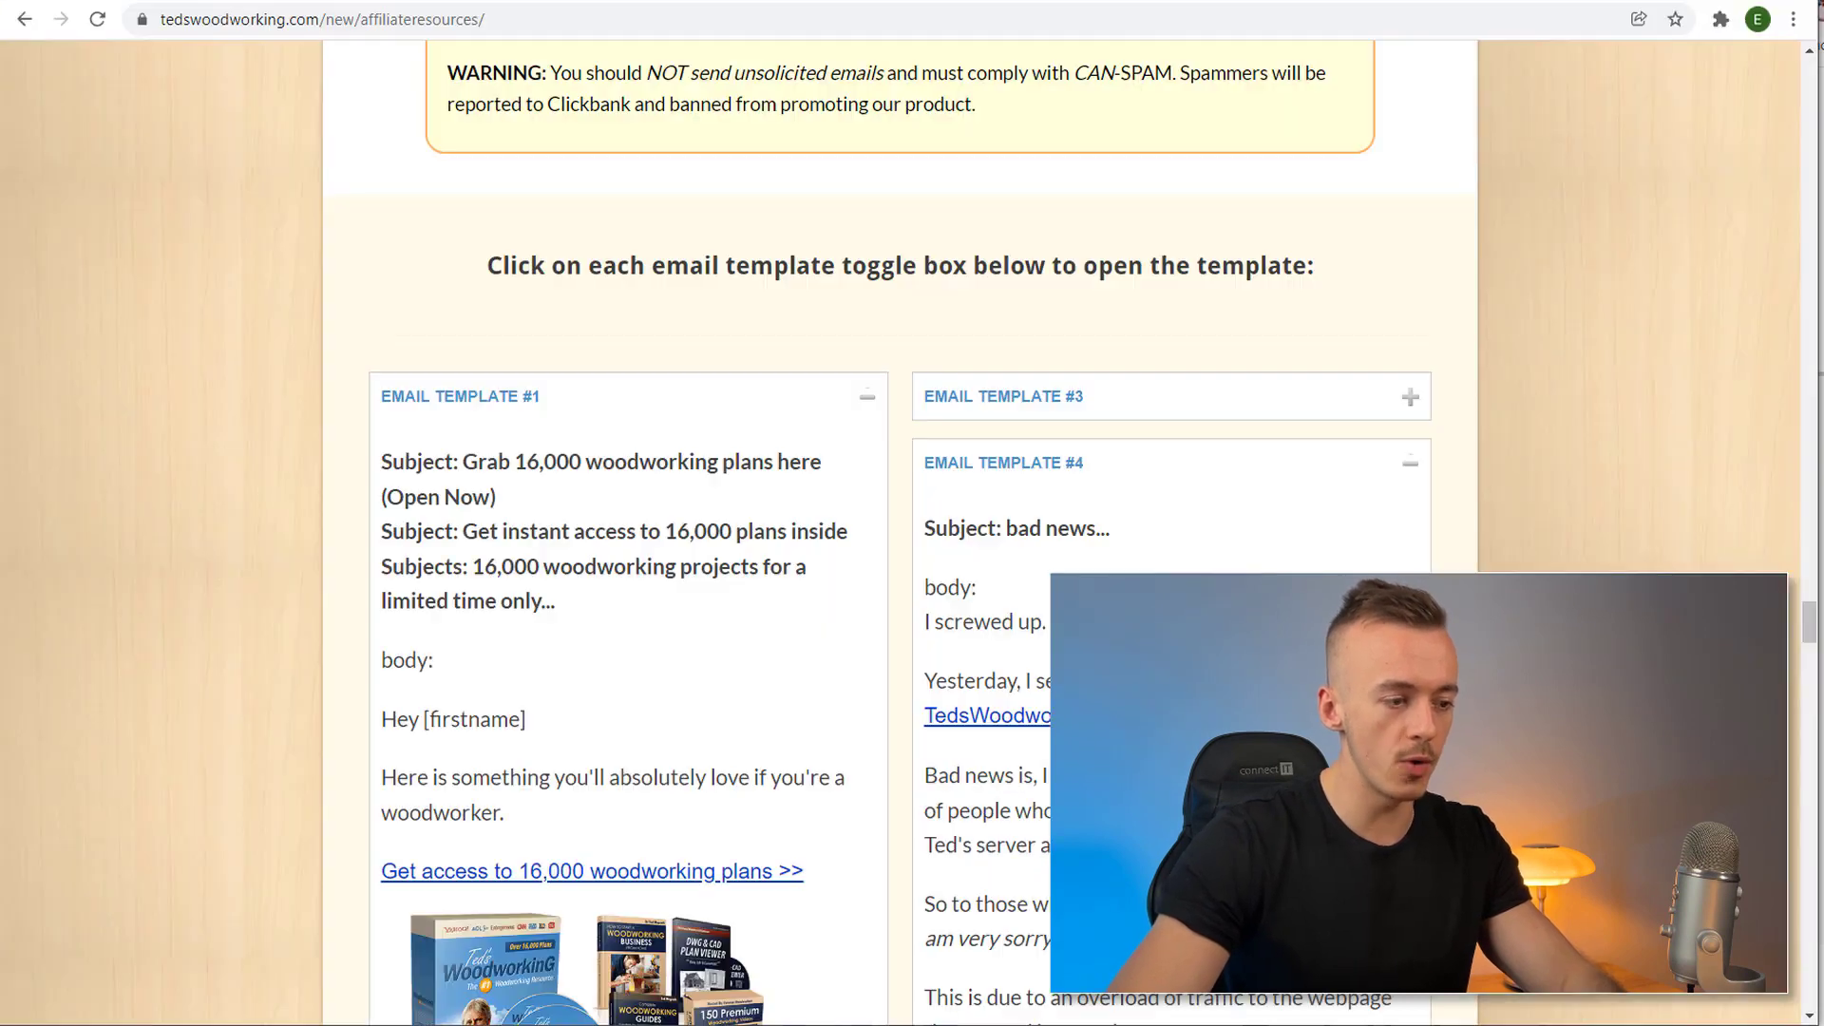
key(ctrl+t)
text(bit.l)
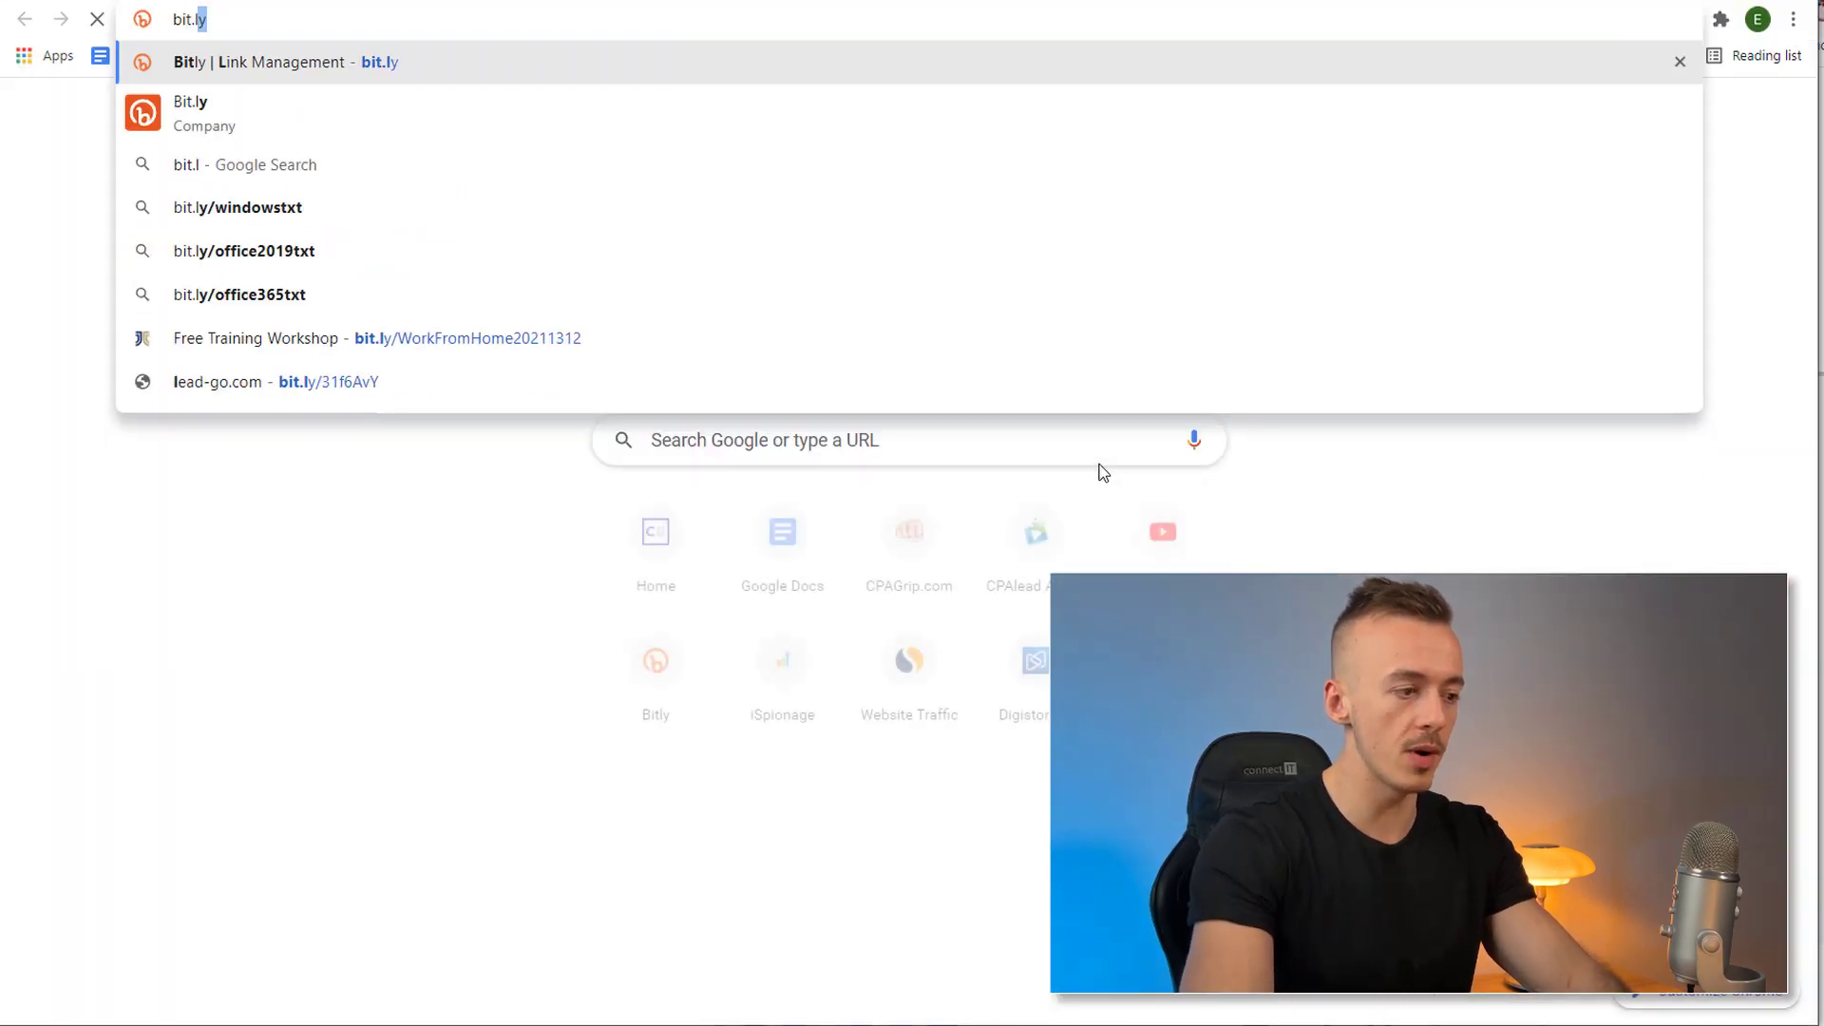
key(Return)
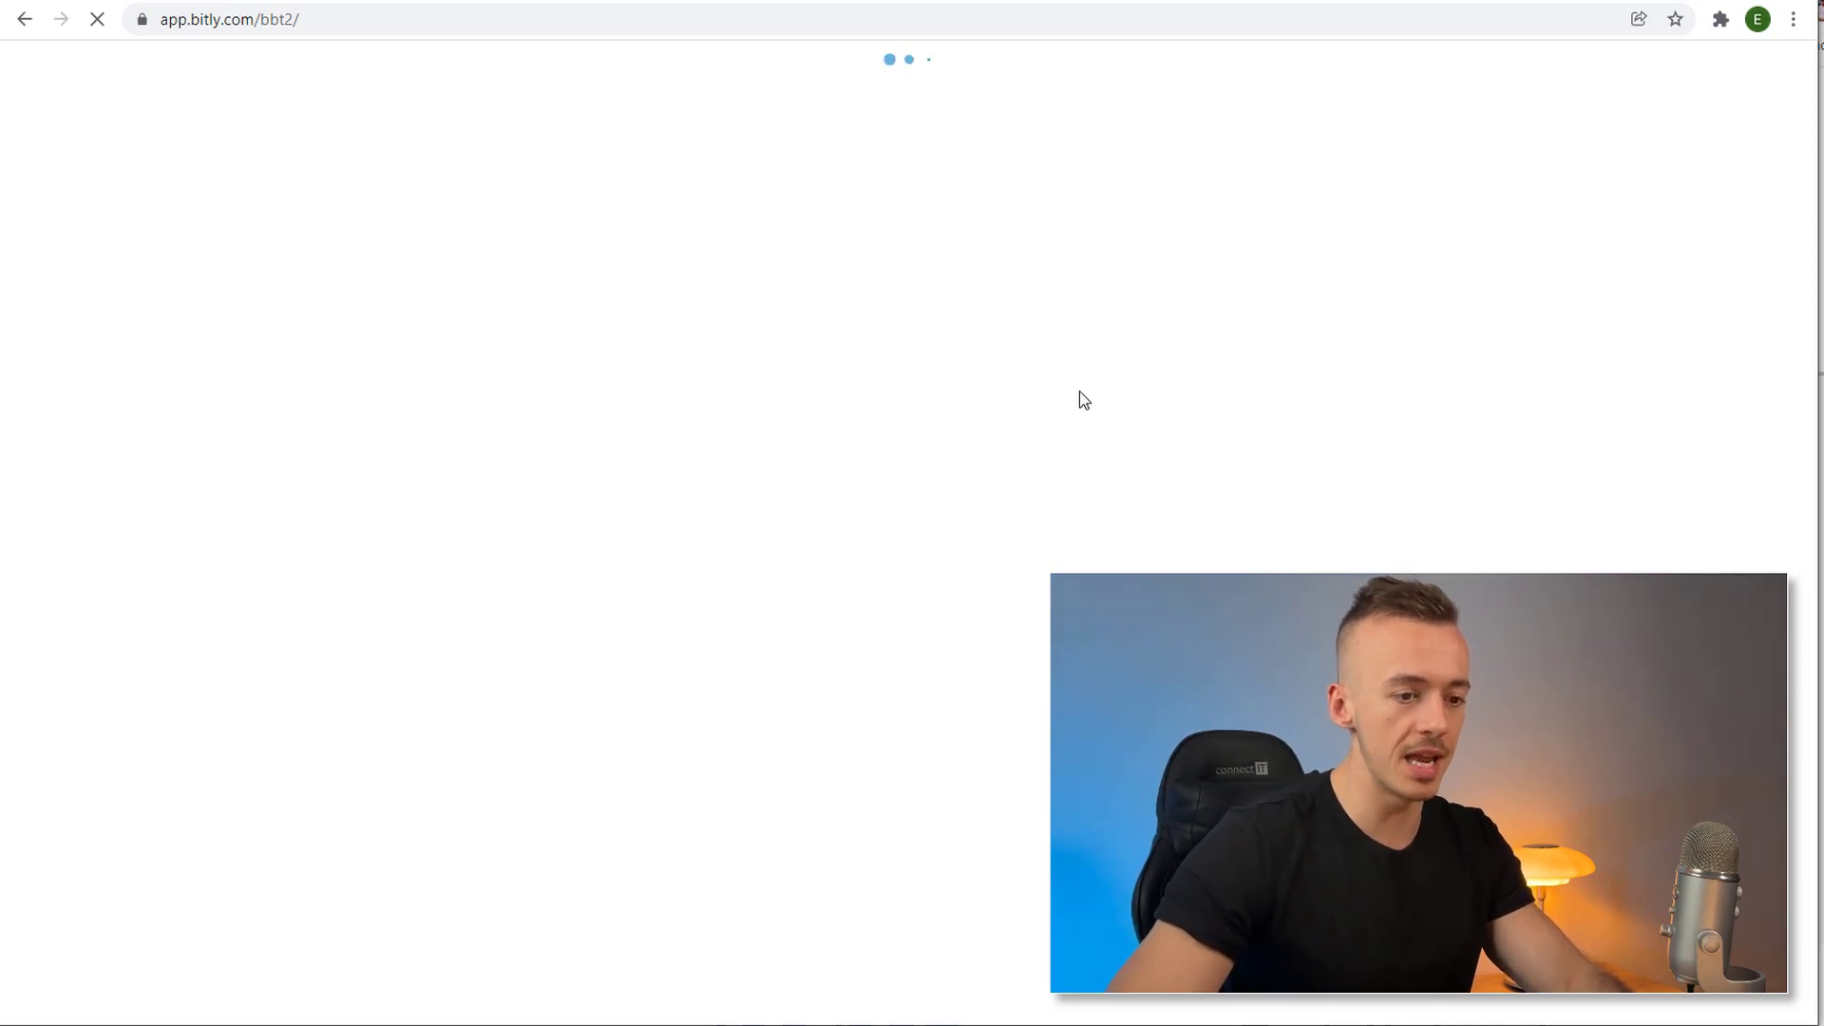
click(1404, 81)
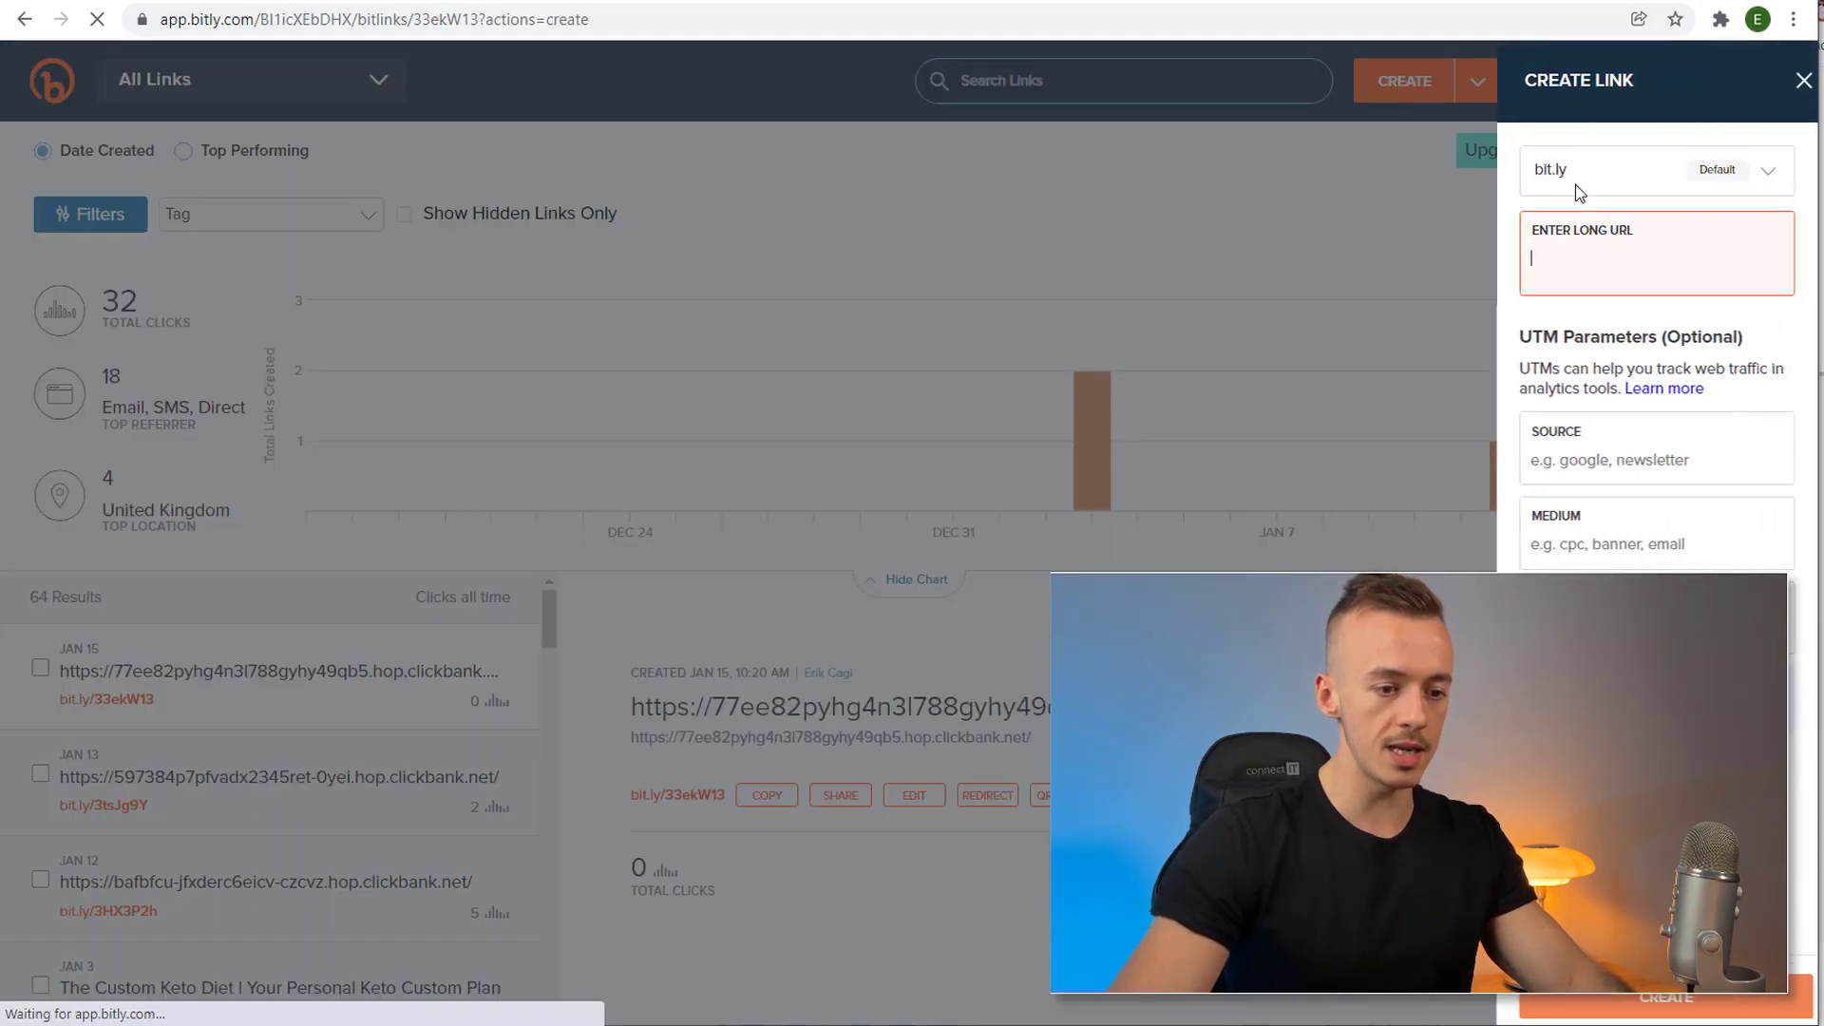
key(ctrl+v)
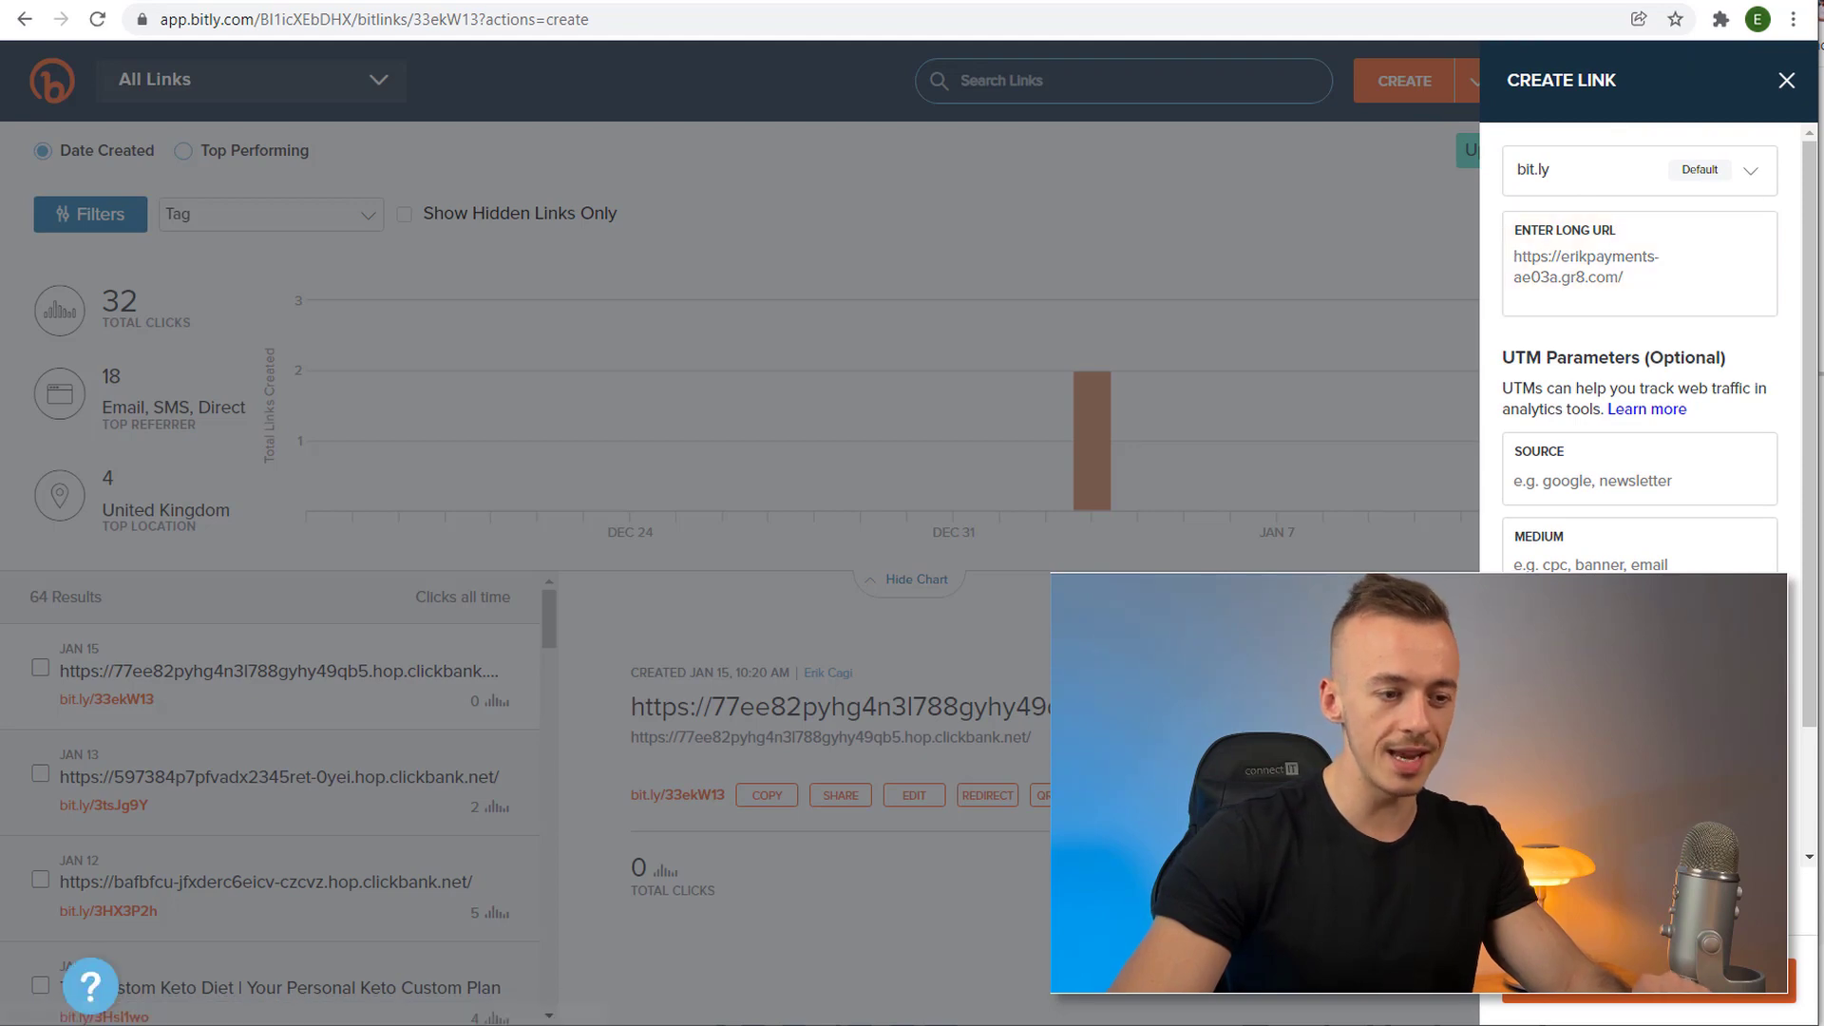
key(Return)
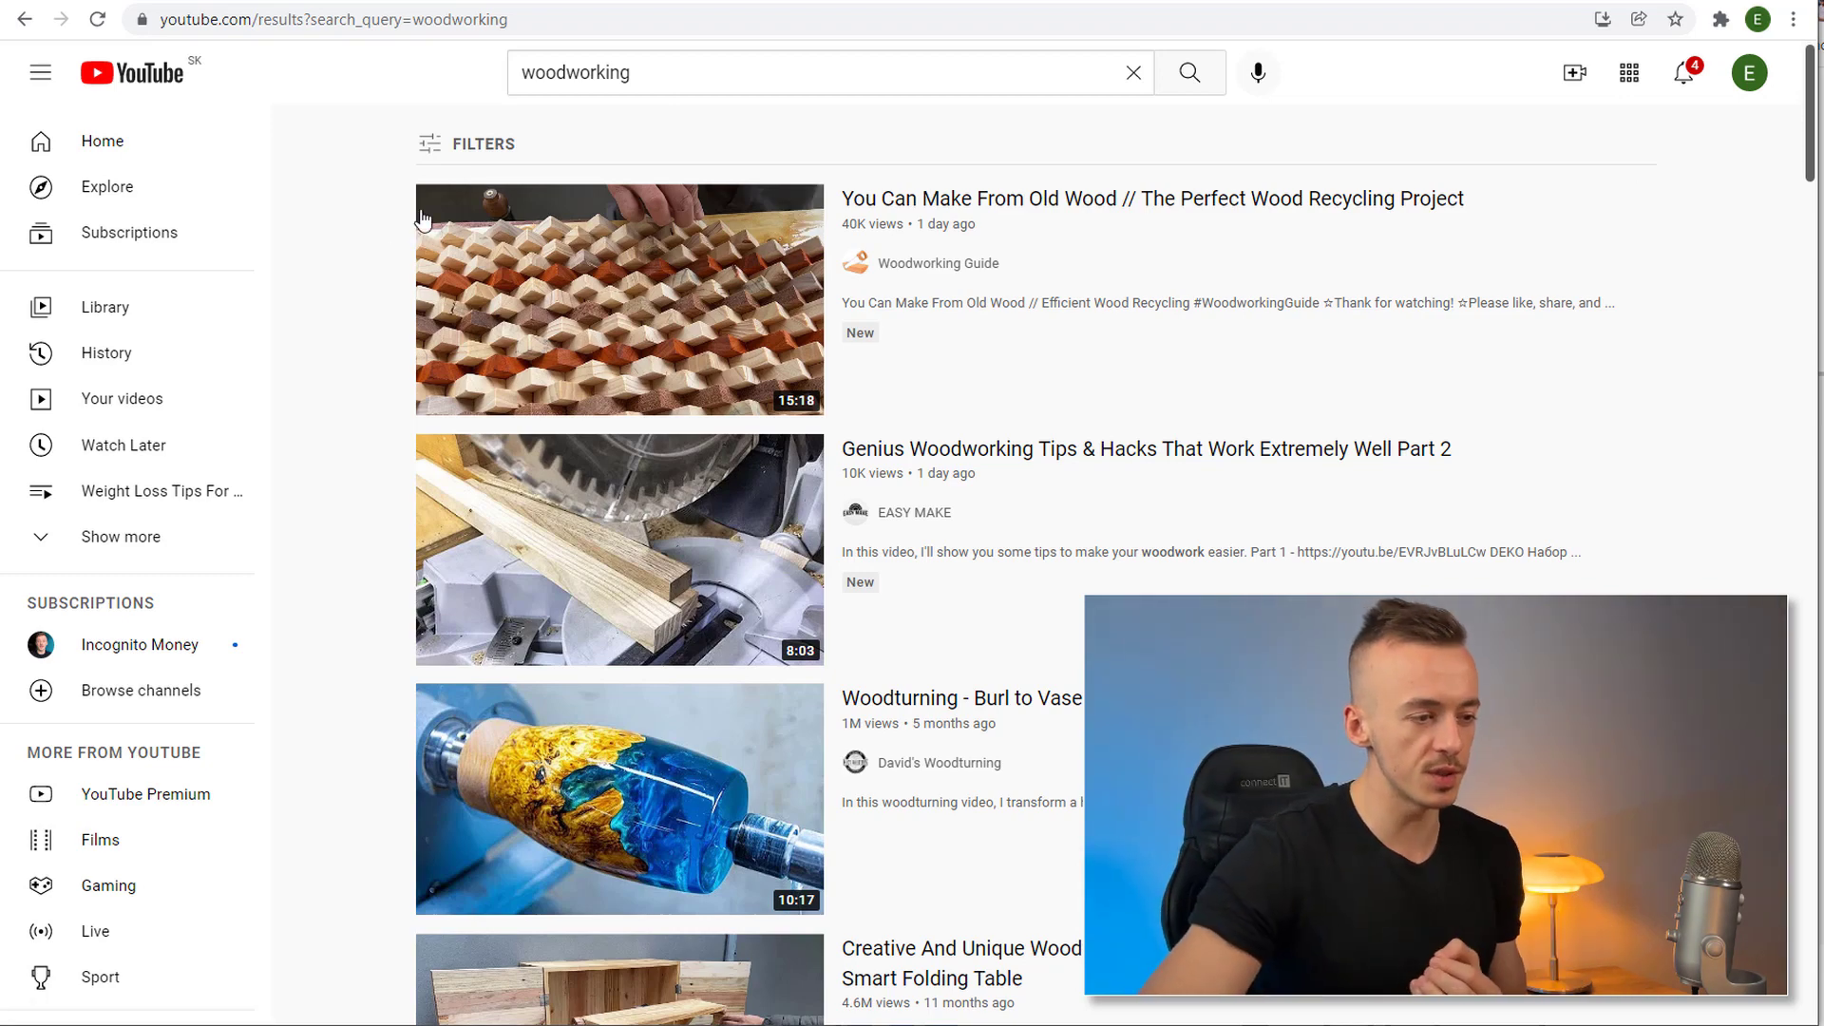
Filter the YouTube results for "woodworking" to videos under 4 minutes uploaded this month, sorted by view count.
click(480, 148)
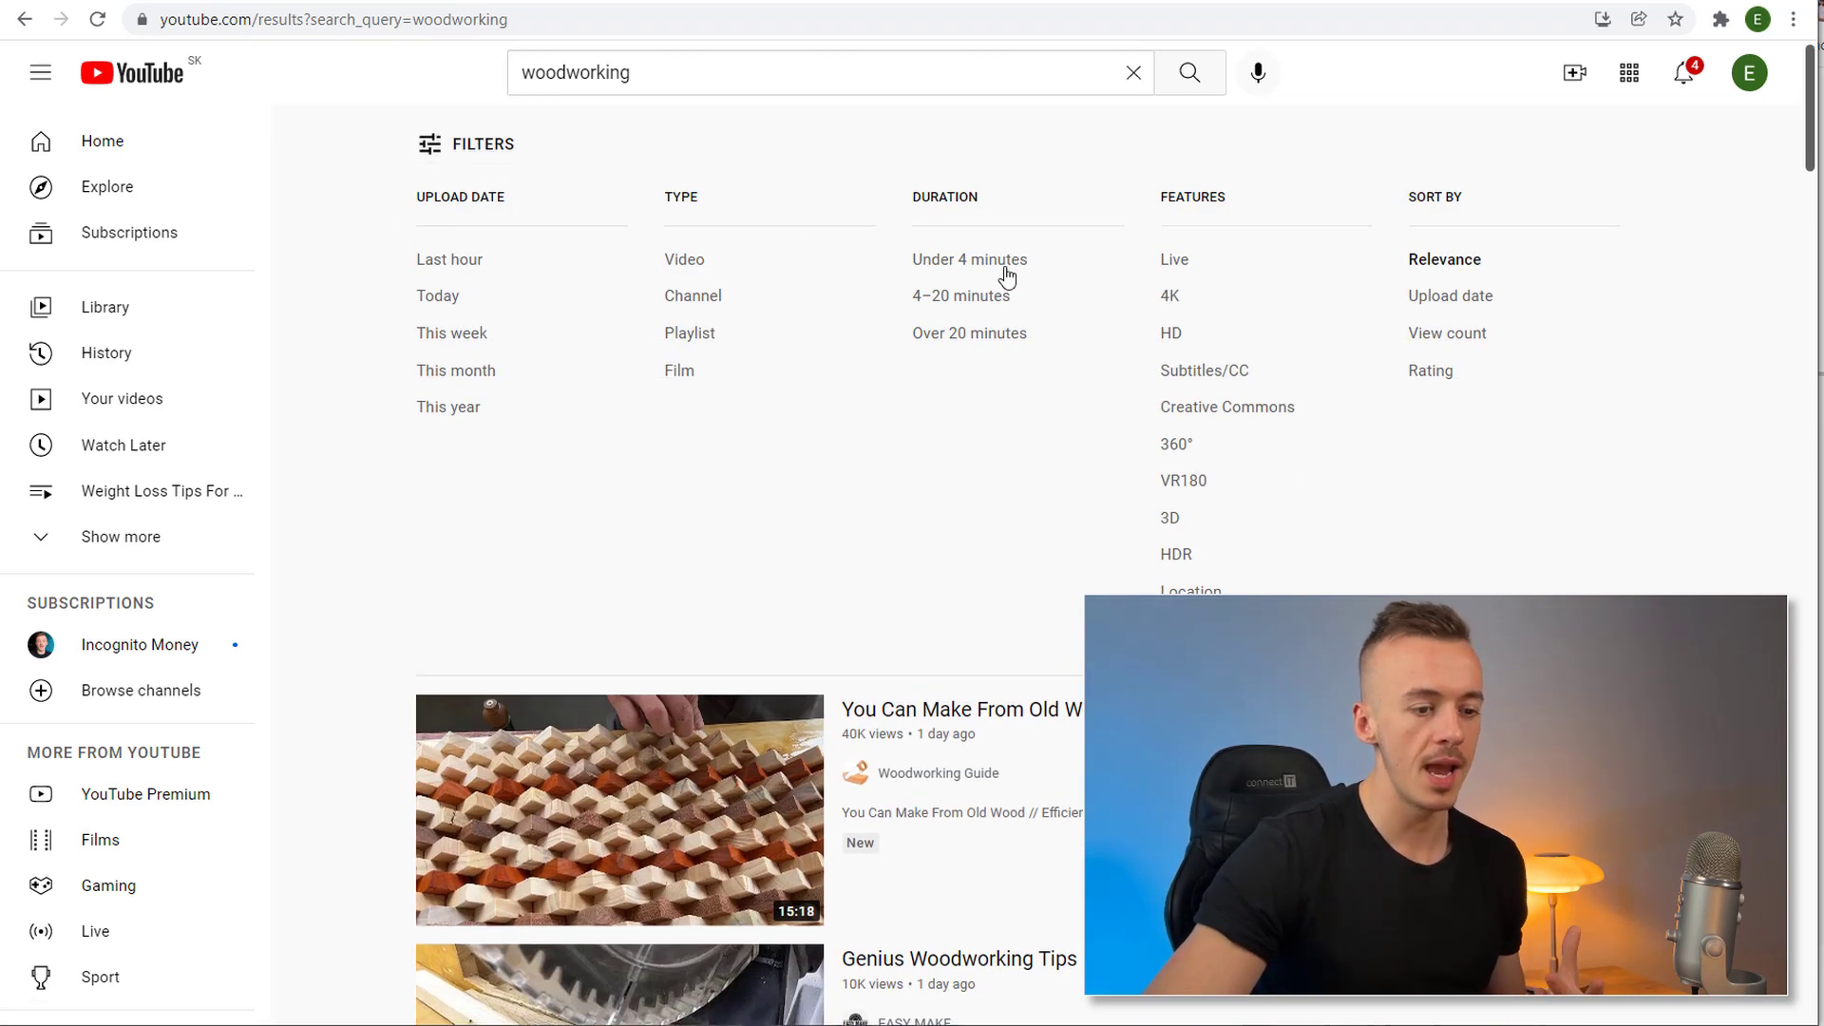
click(1448, 333)
click(440, 147)
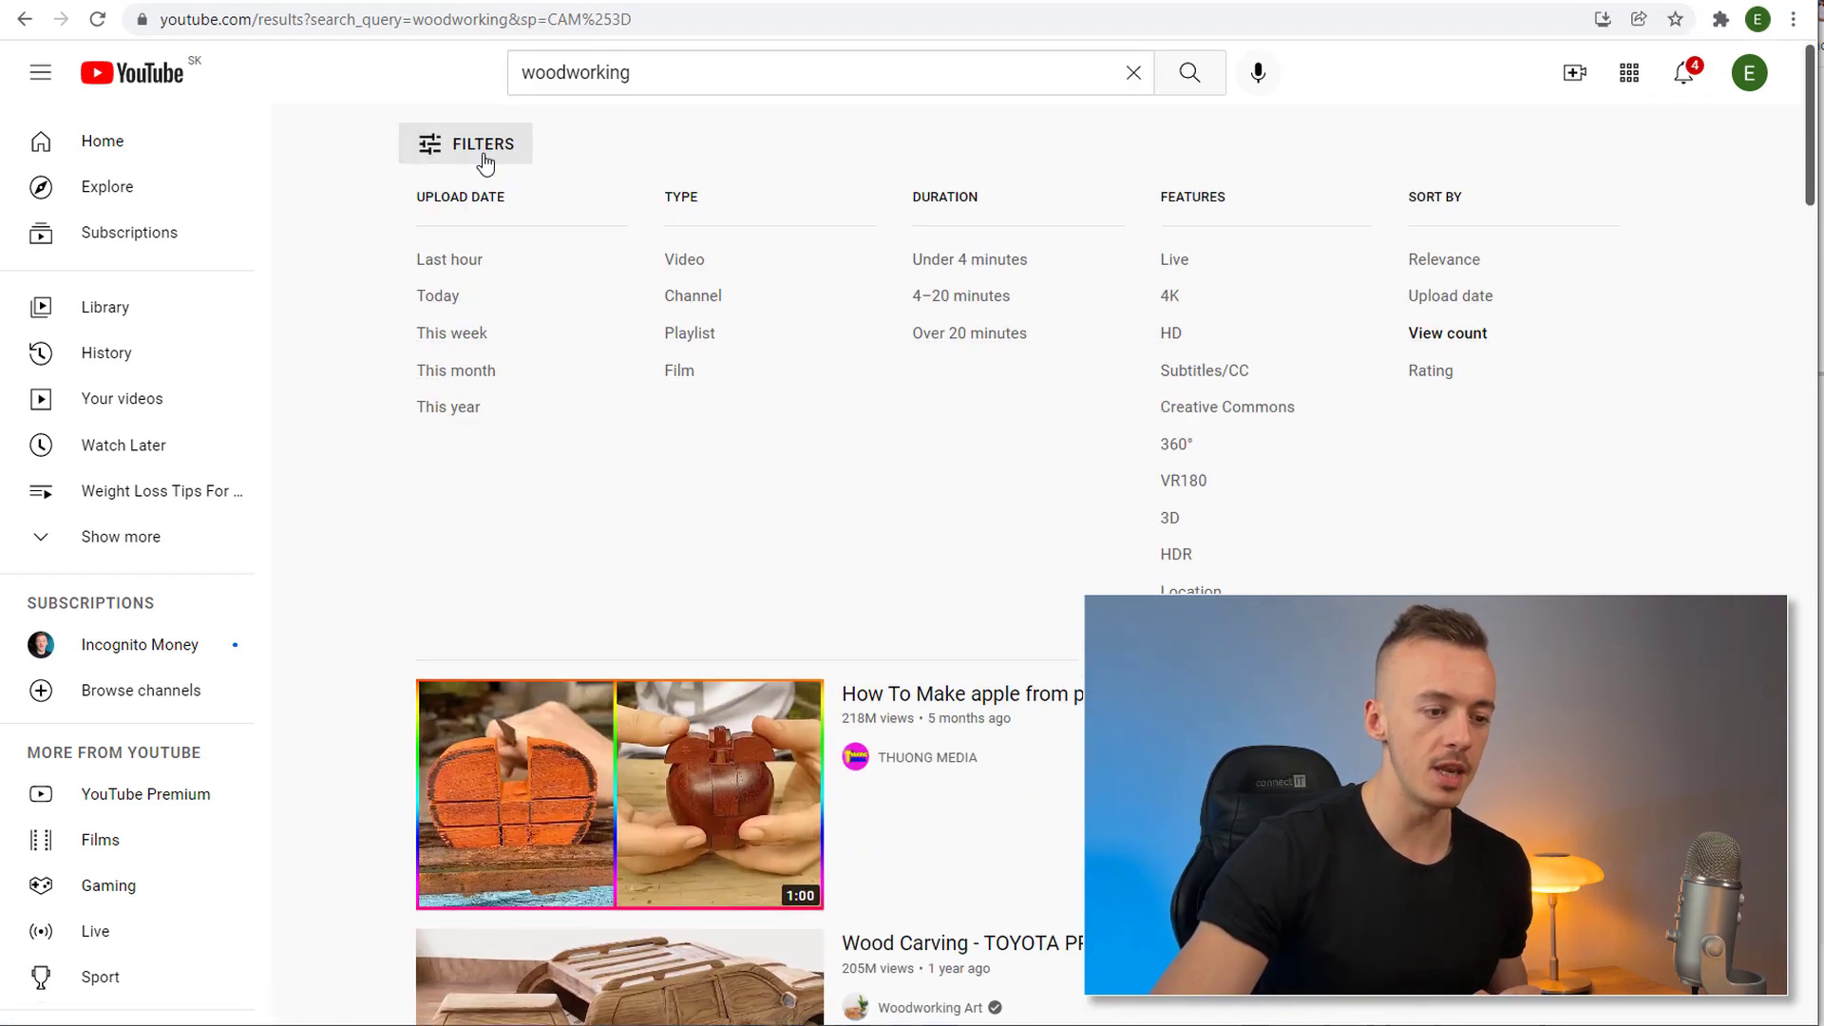
click(1013, 273)
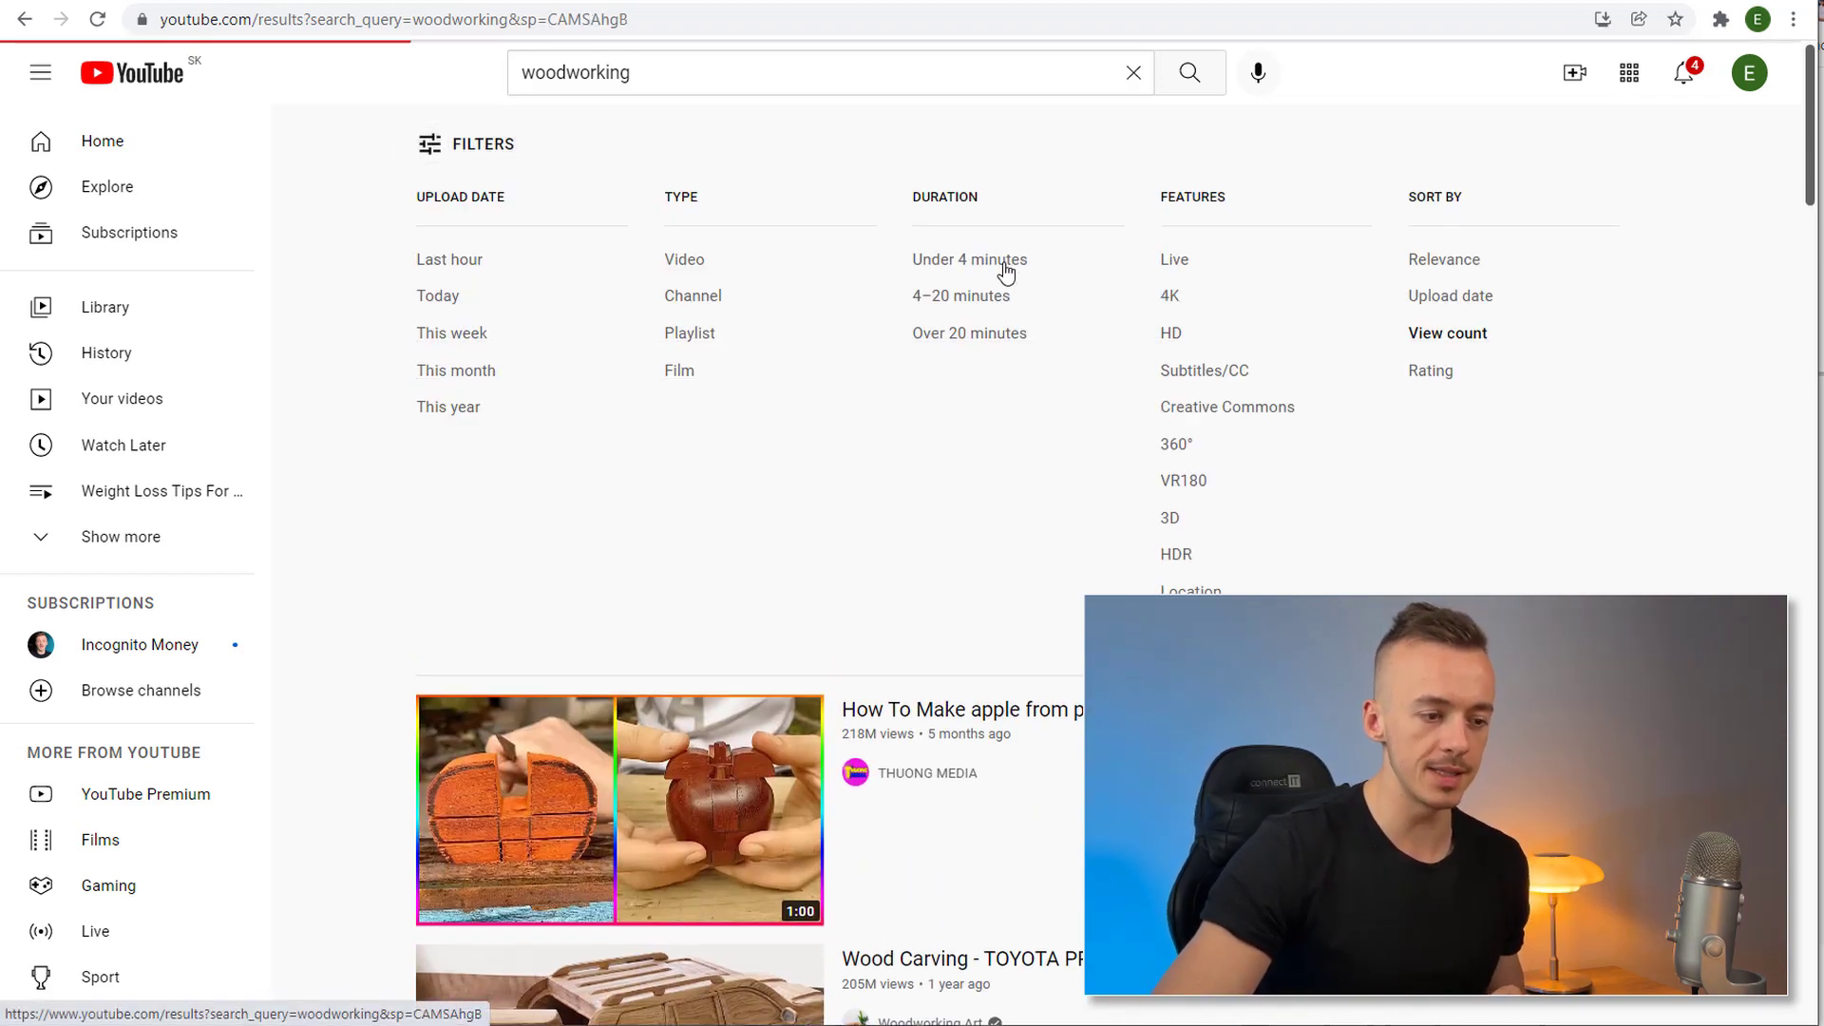
click(485, 152)
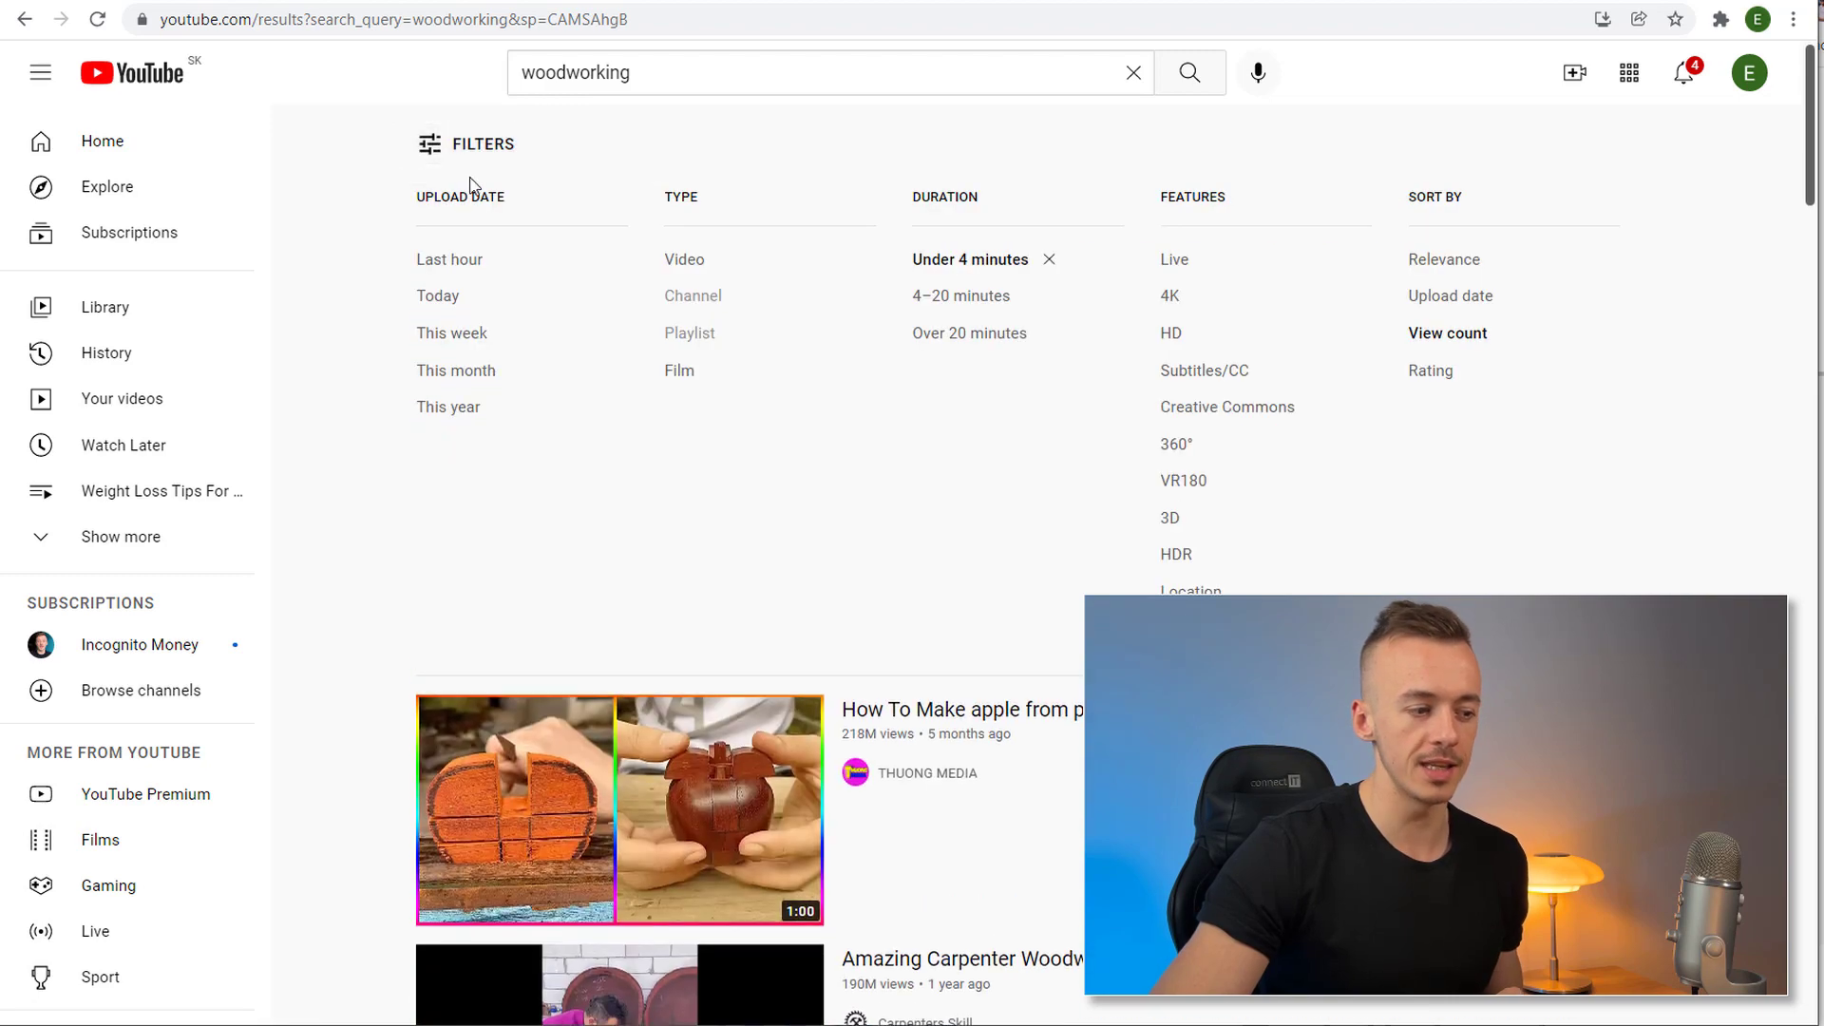
click(450, 380)
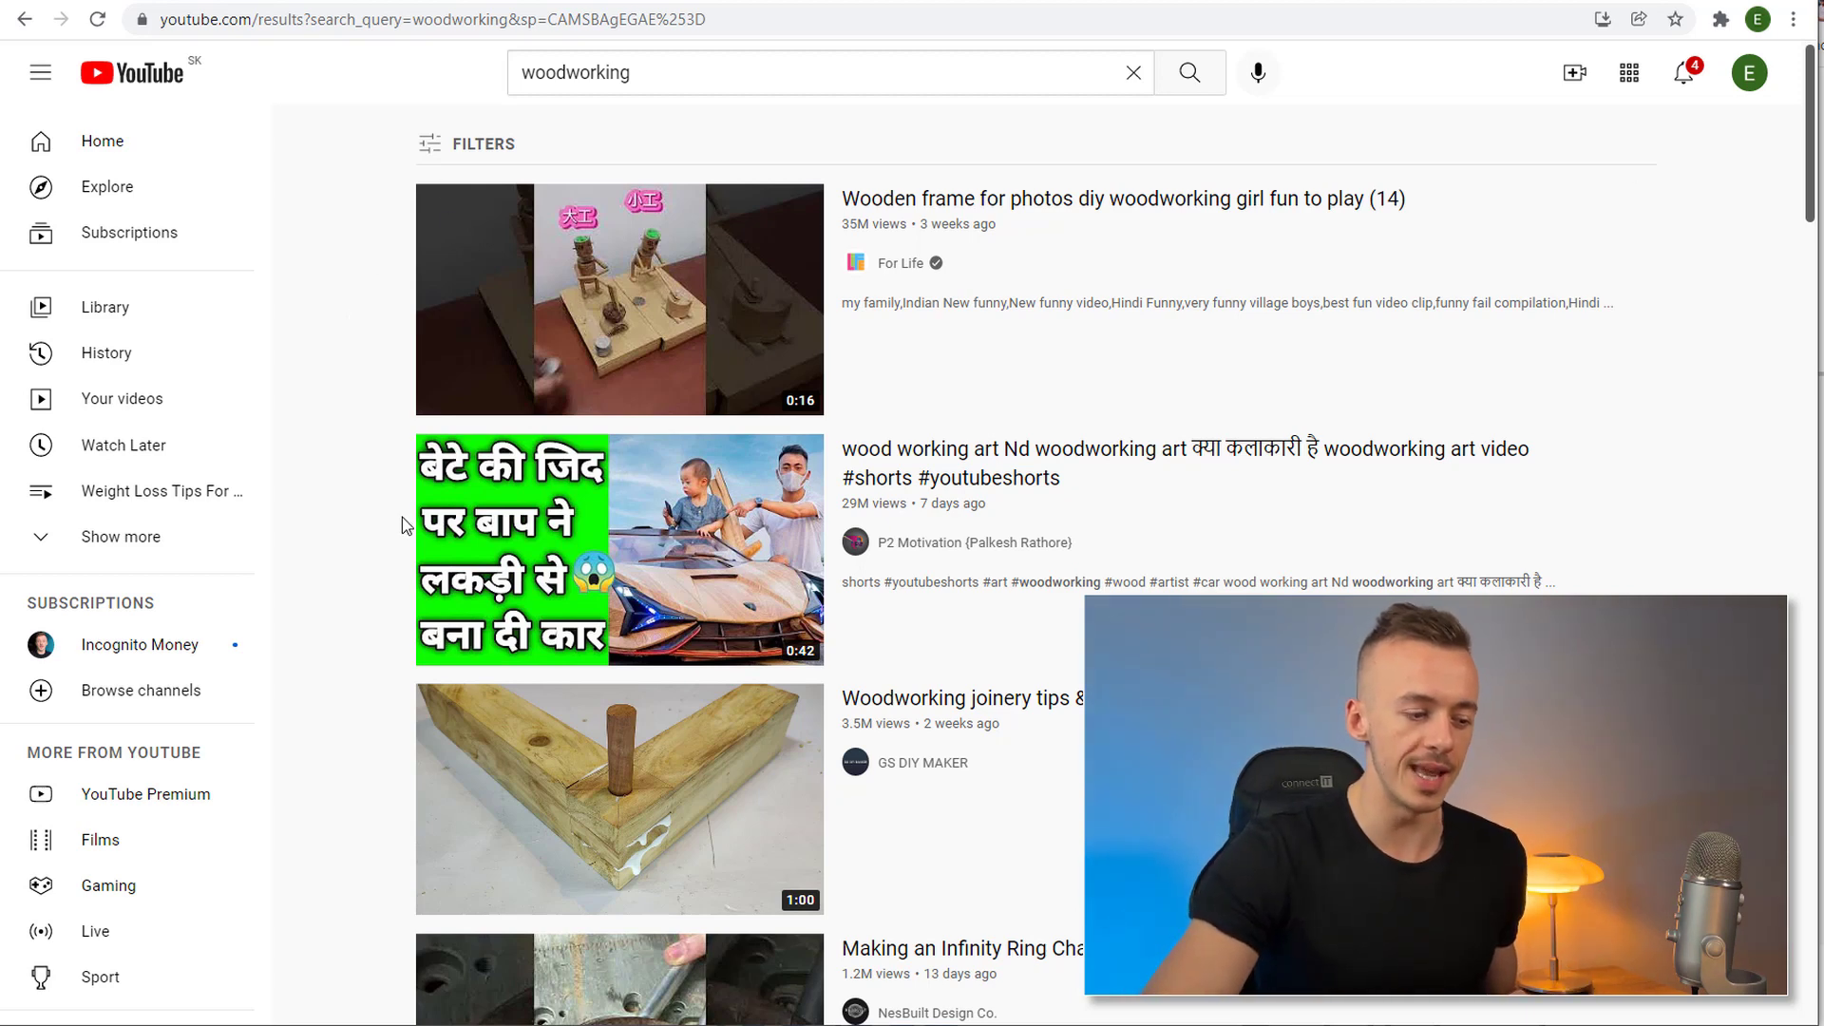
Compare views and upload dates of the filtered woodworking videos and open "different wooden joint #wood #woodworking #joint".
scroll(402, 520, down, 3)
mouse_move(558, 713)
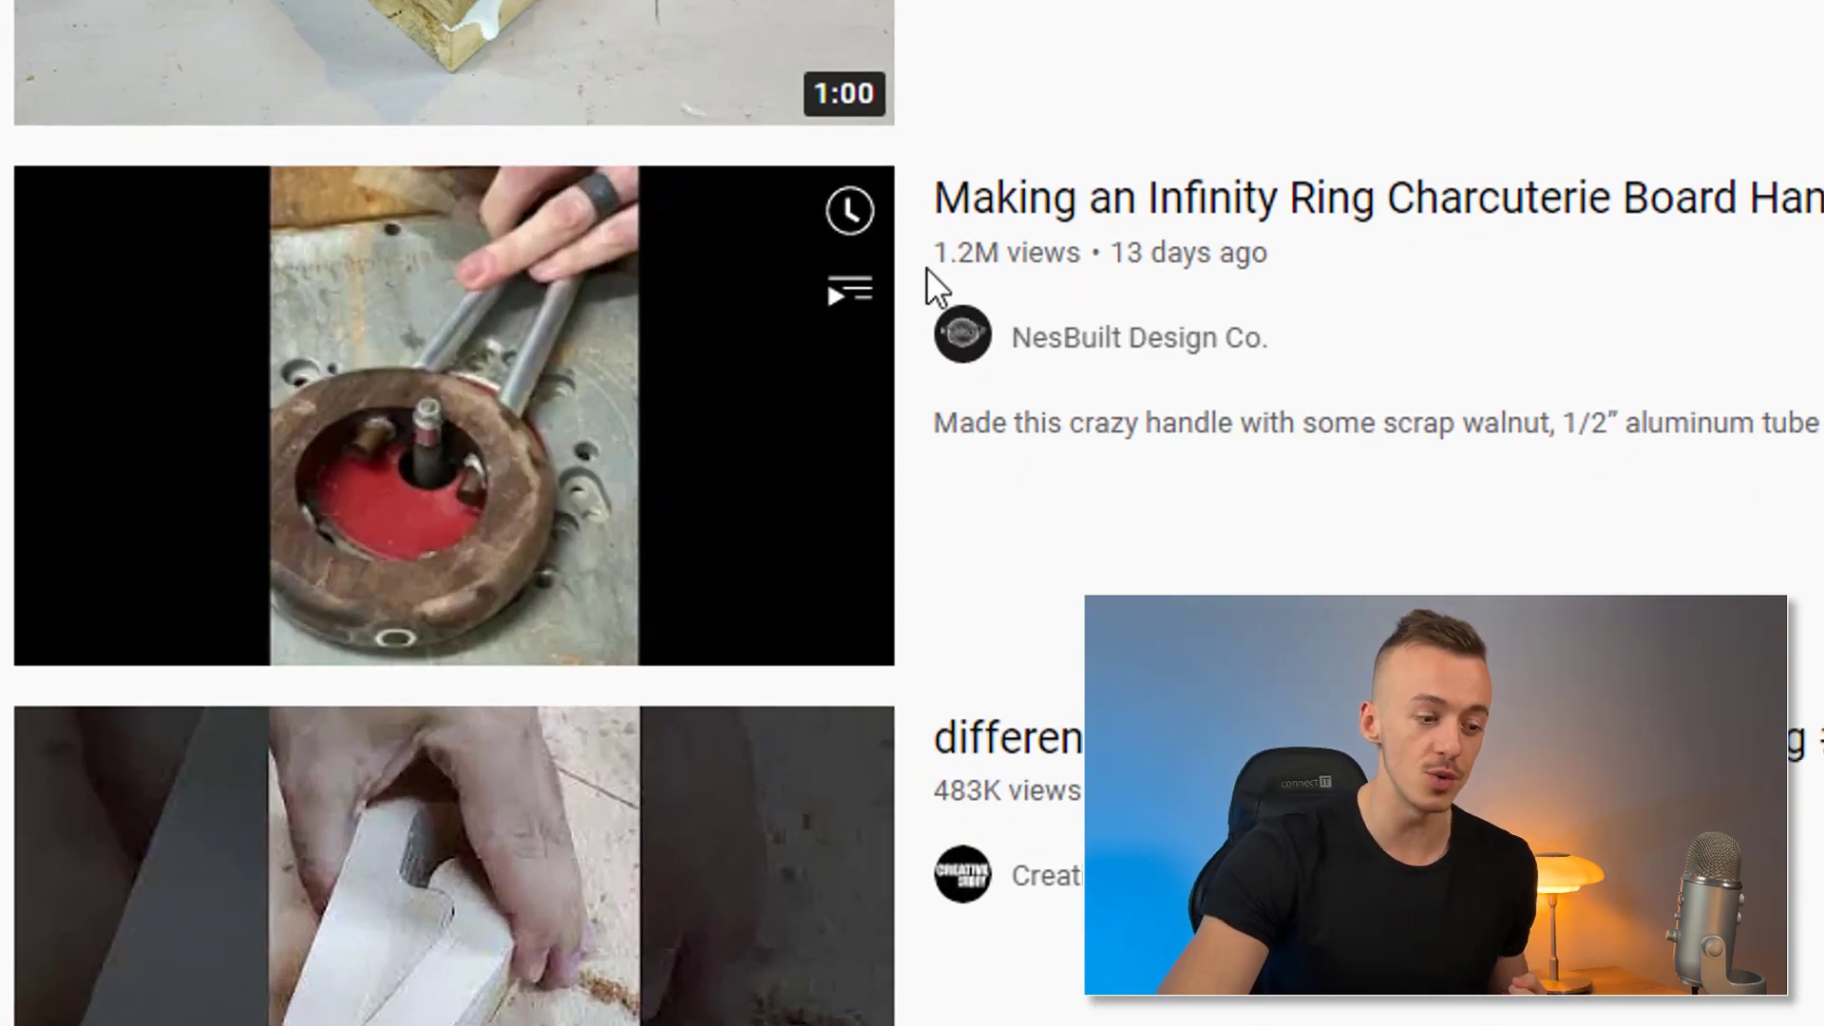
scroll(297, 419, down, 3)
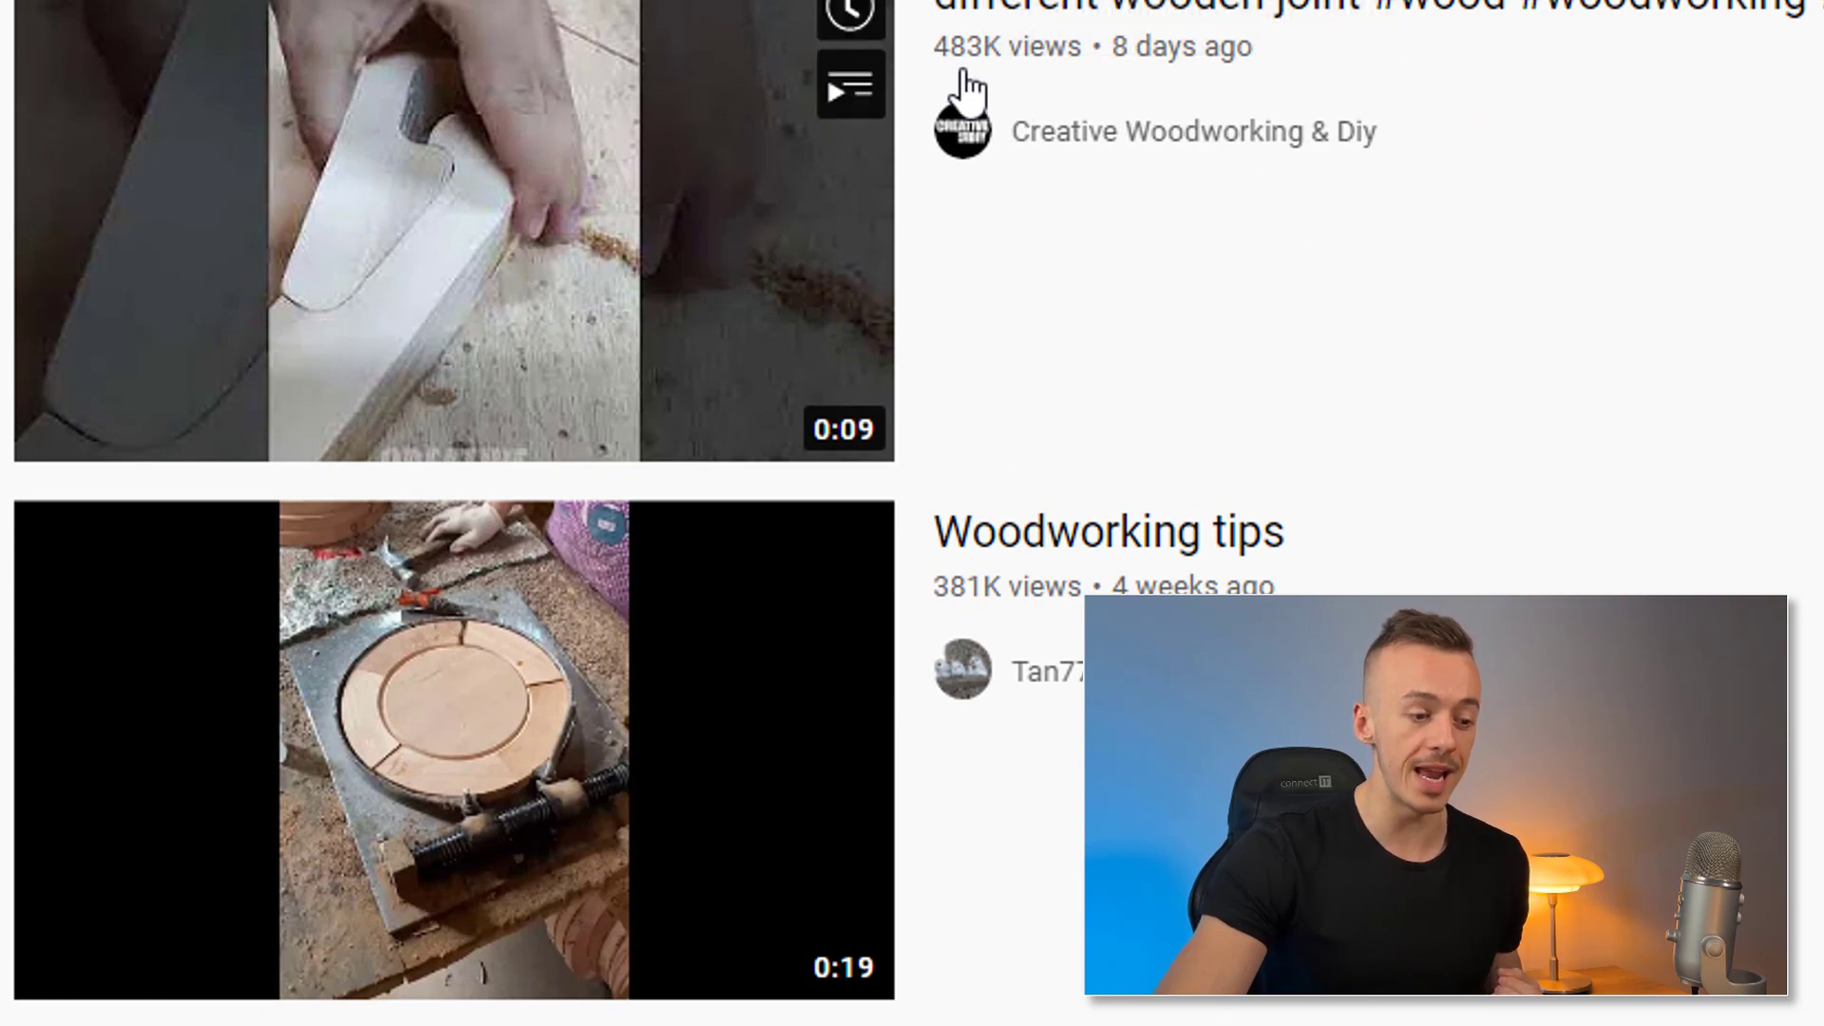
scroll(375, 468, down, 3)
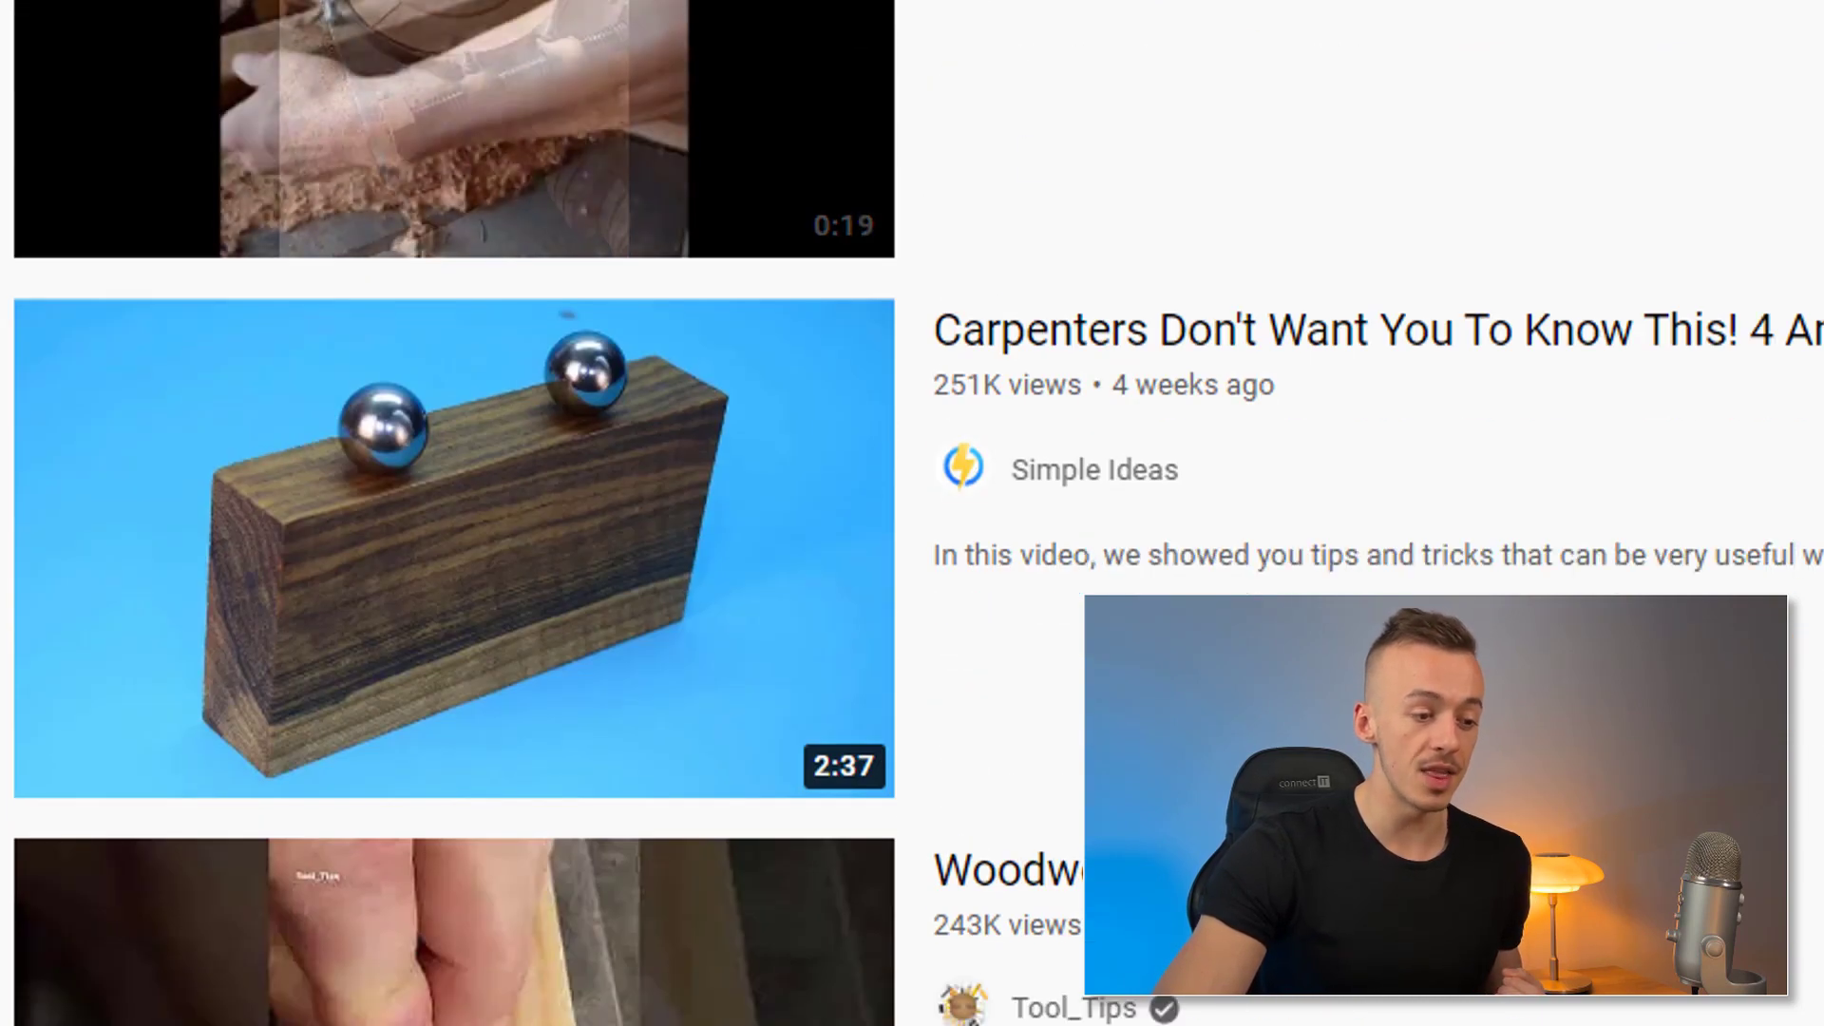
scroll(969, 190, up, 1)
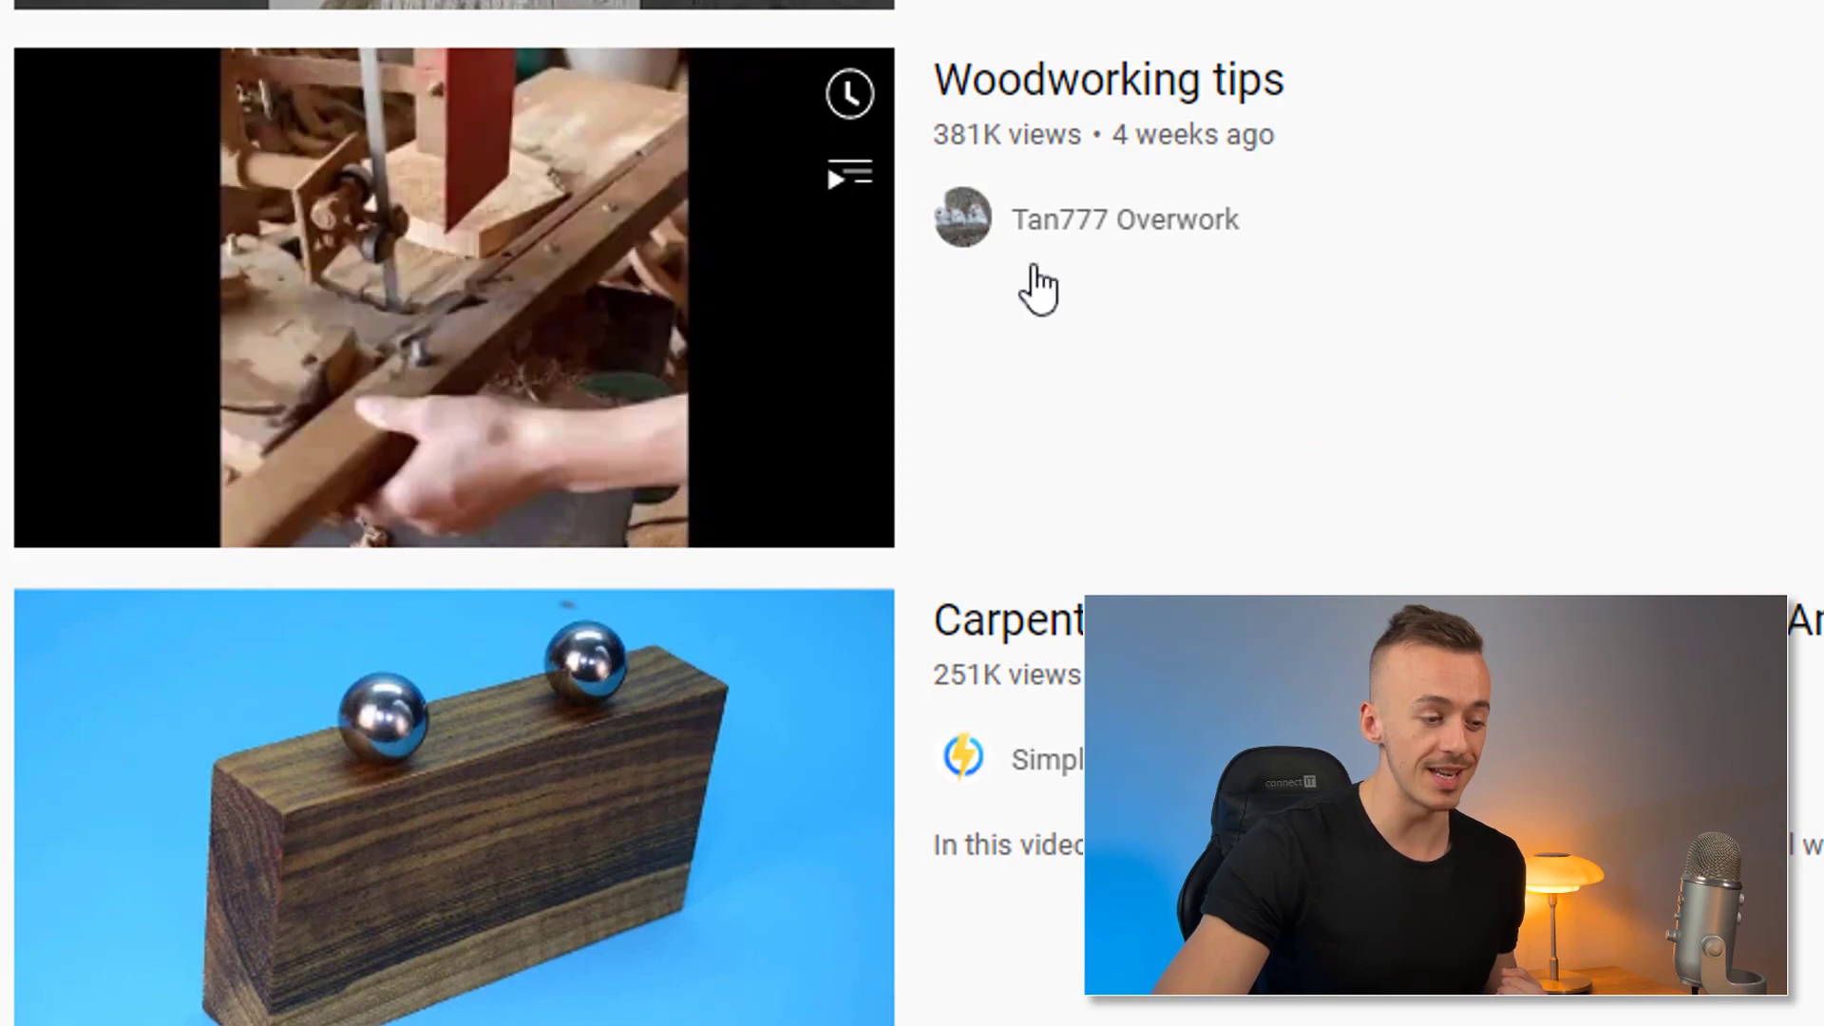
scroll(1039, 285, up, 1)
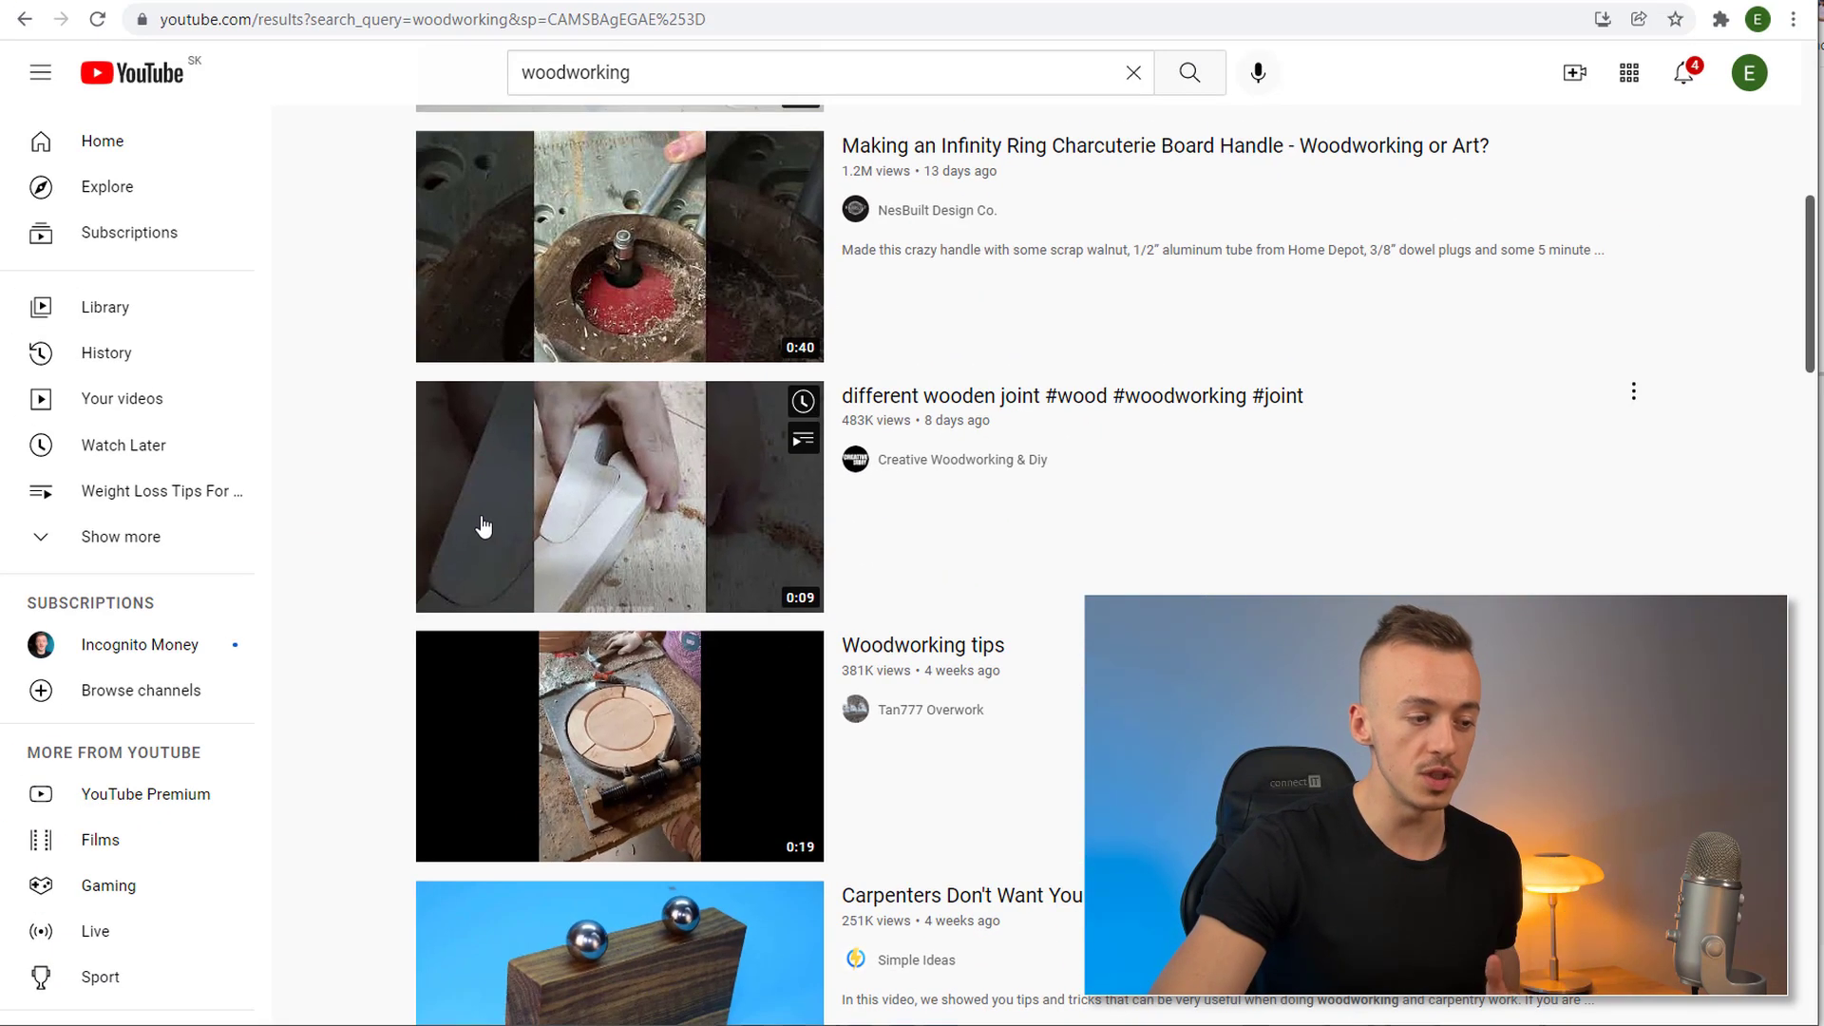
click(551, 521)
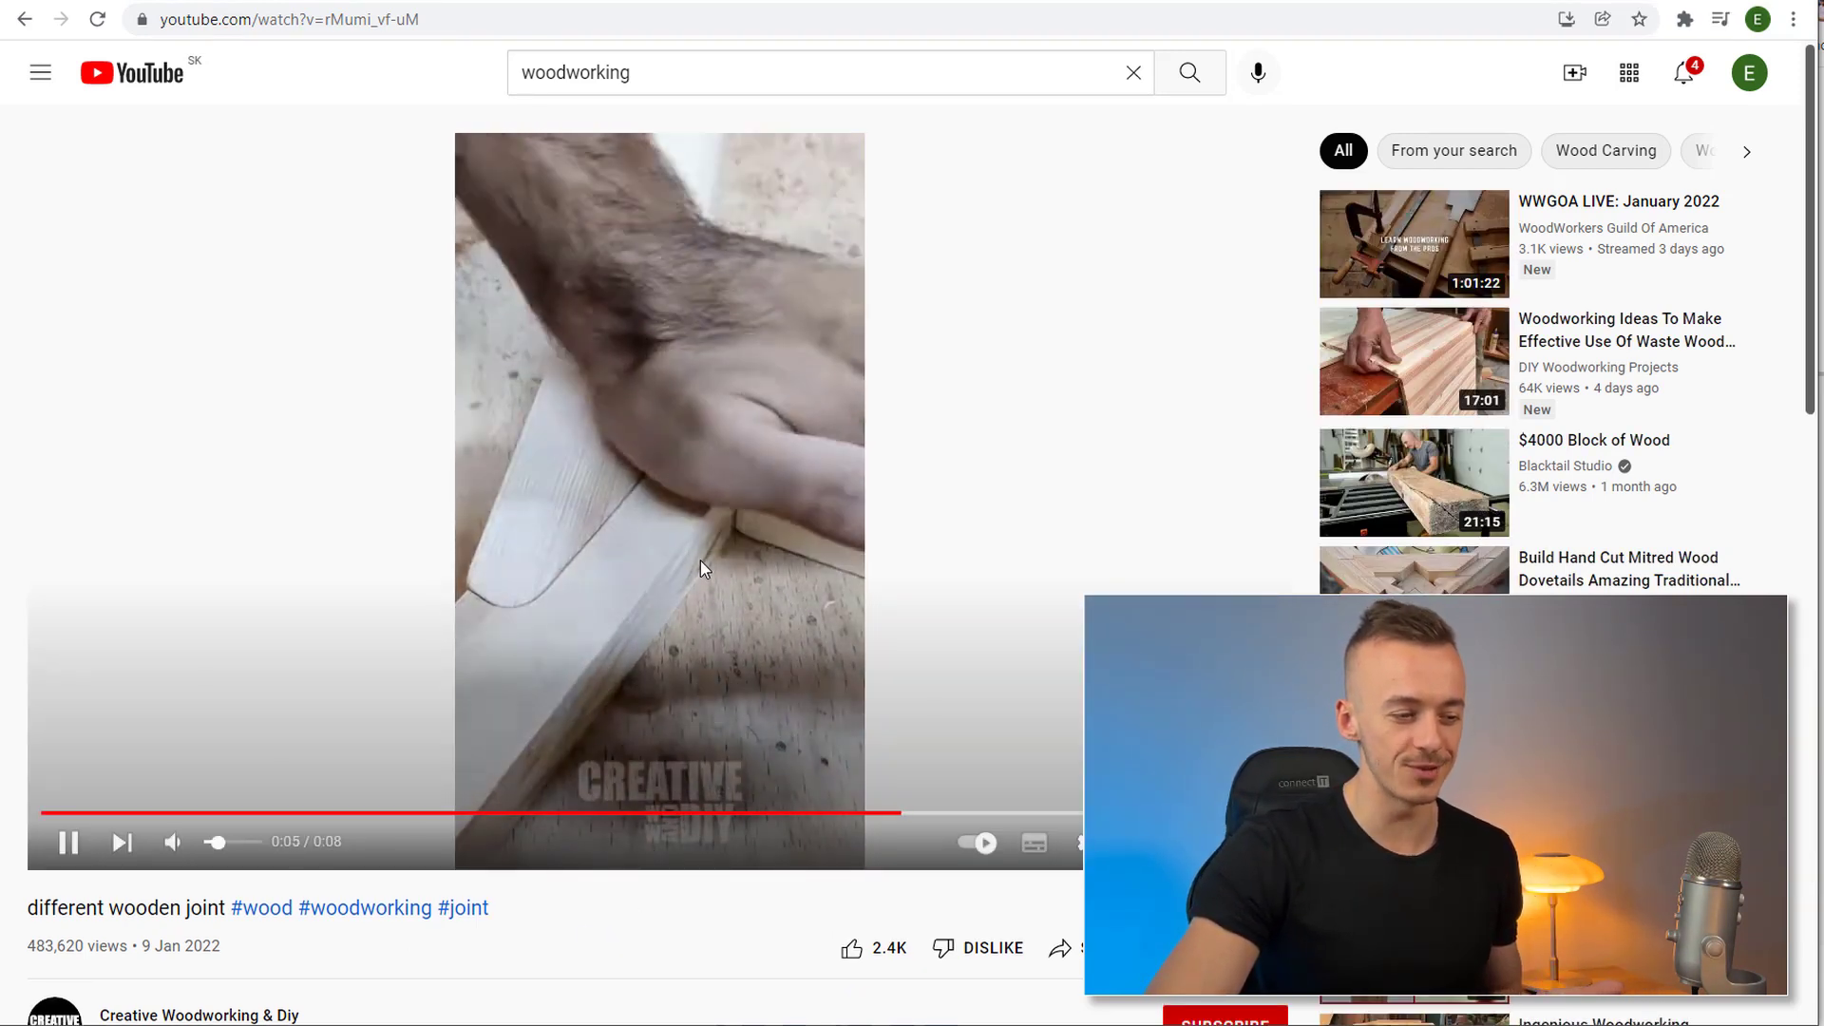
Copy the wooden joint video's YouTube URL and download the video as a 480p MP4 through Y2Mate.
click(727, 407)
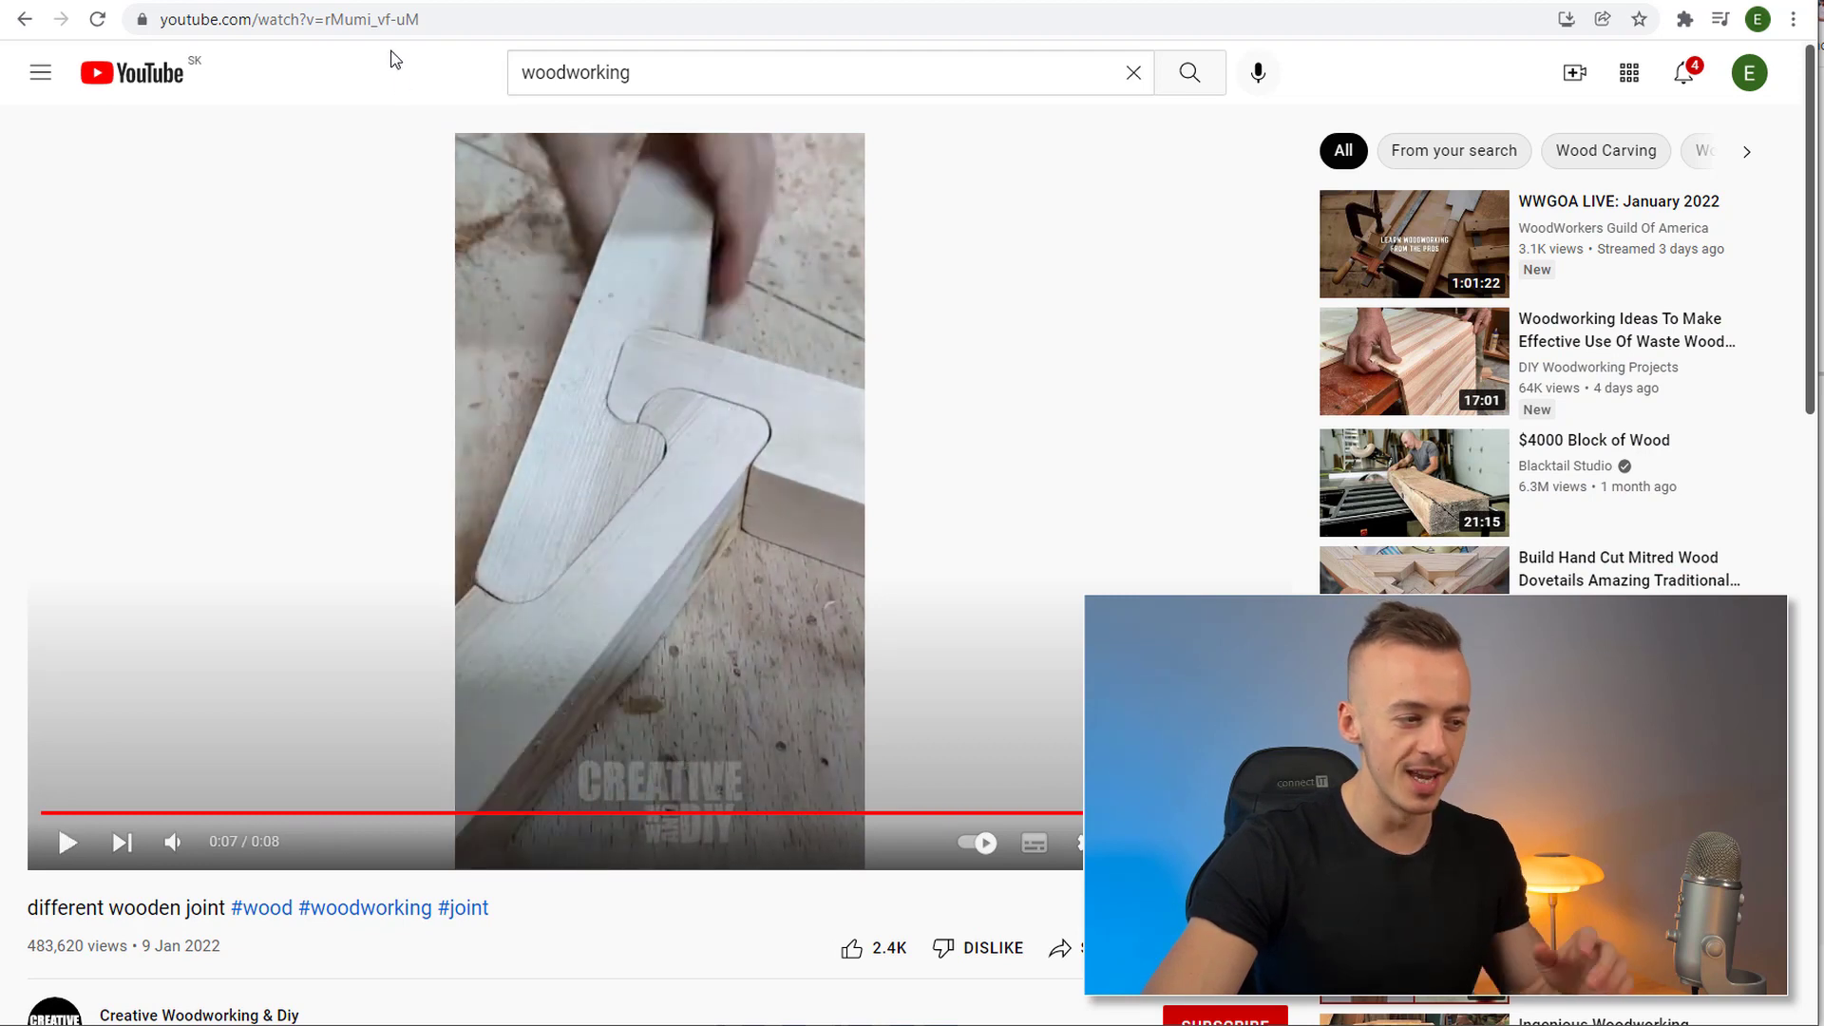
click(393, 22)
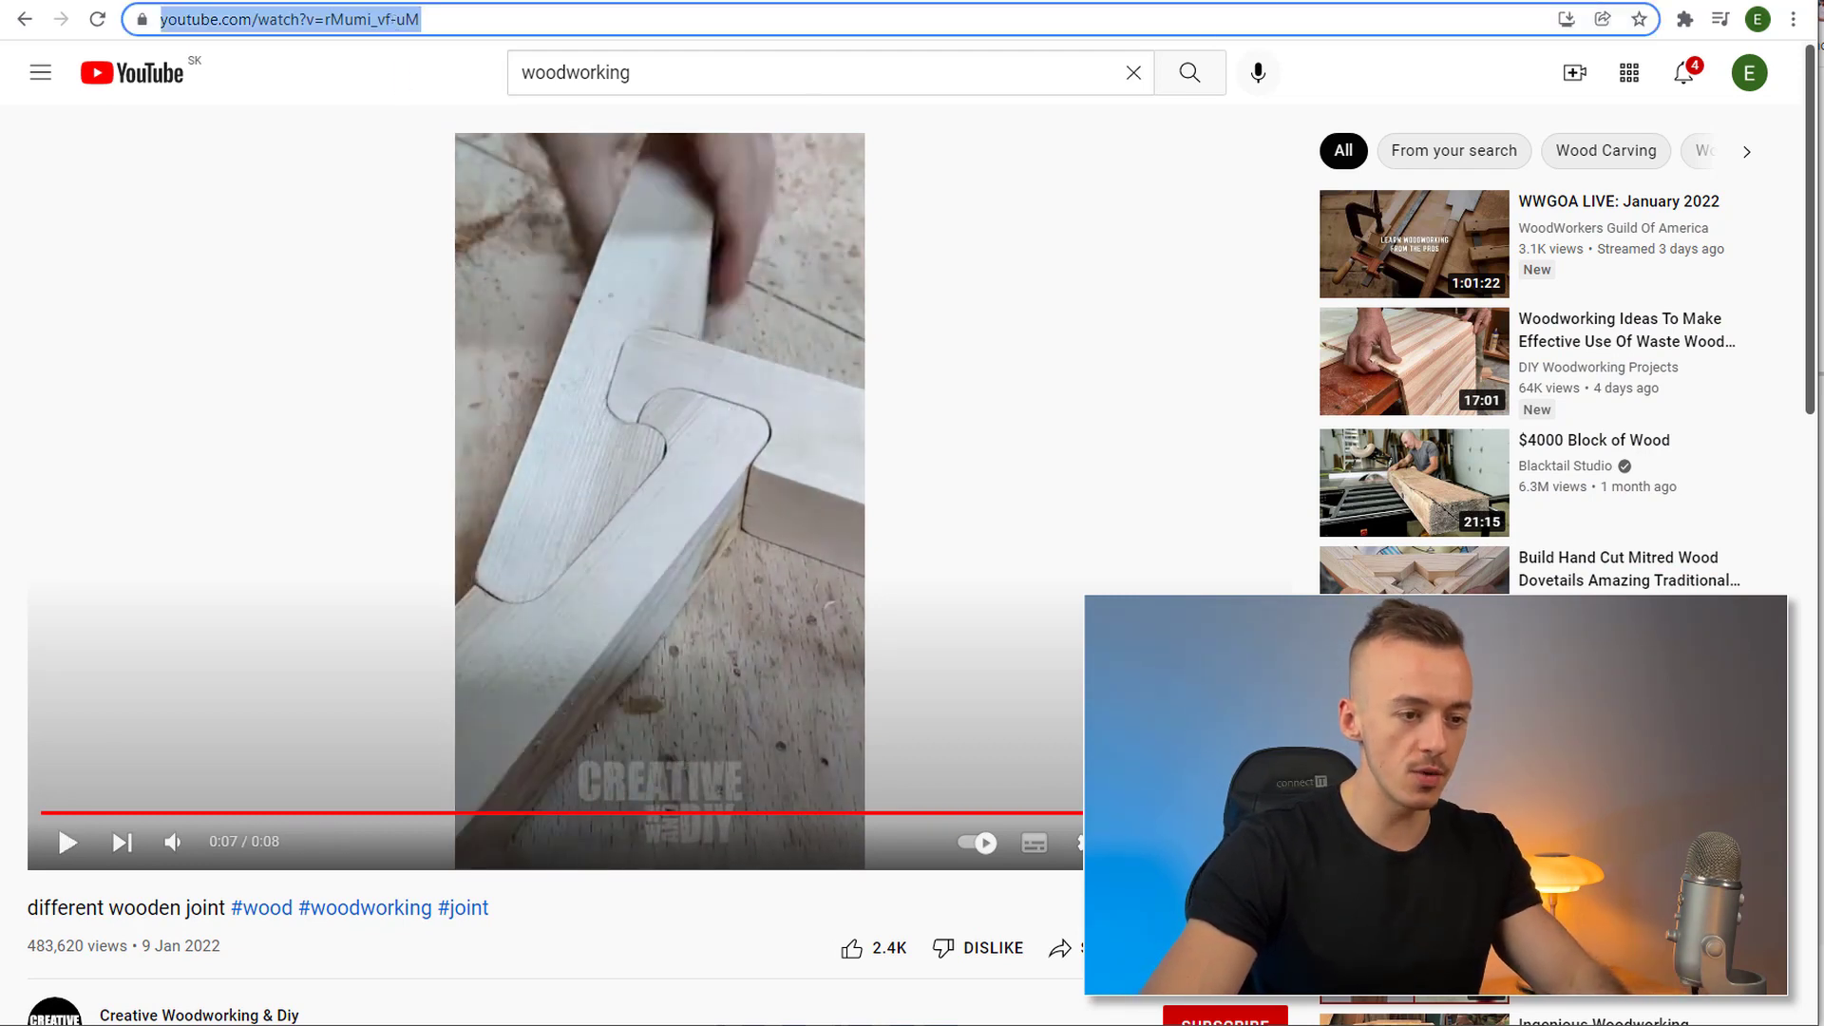
key(ctrl+Tab)
click(597, 328)
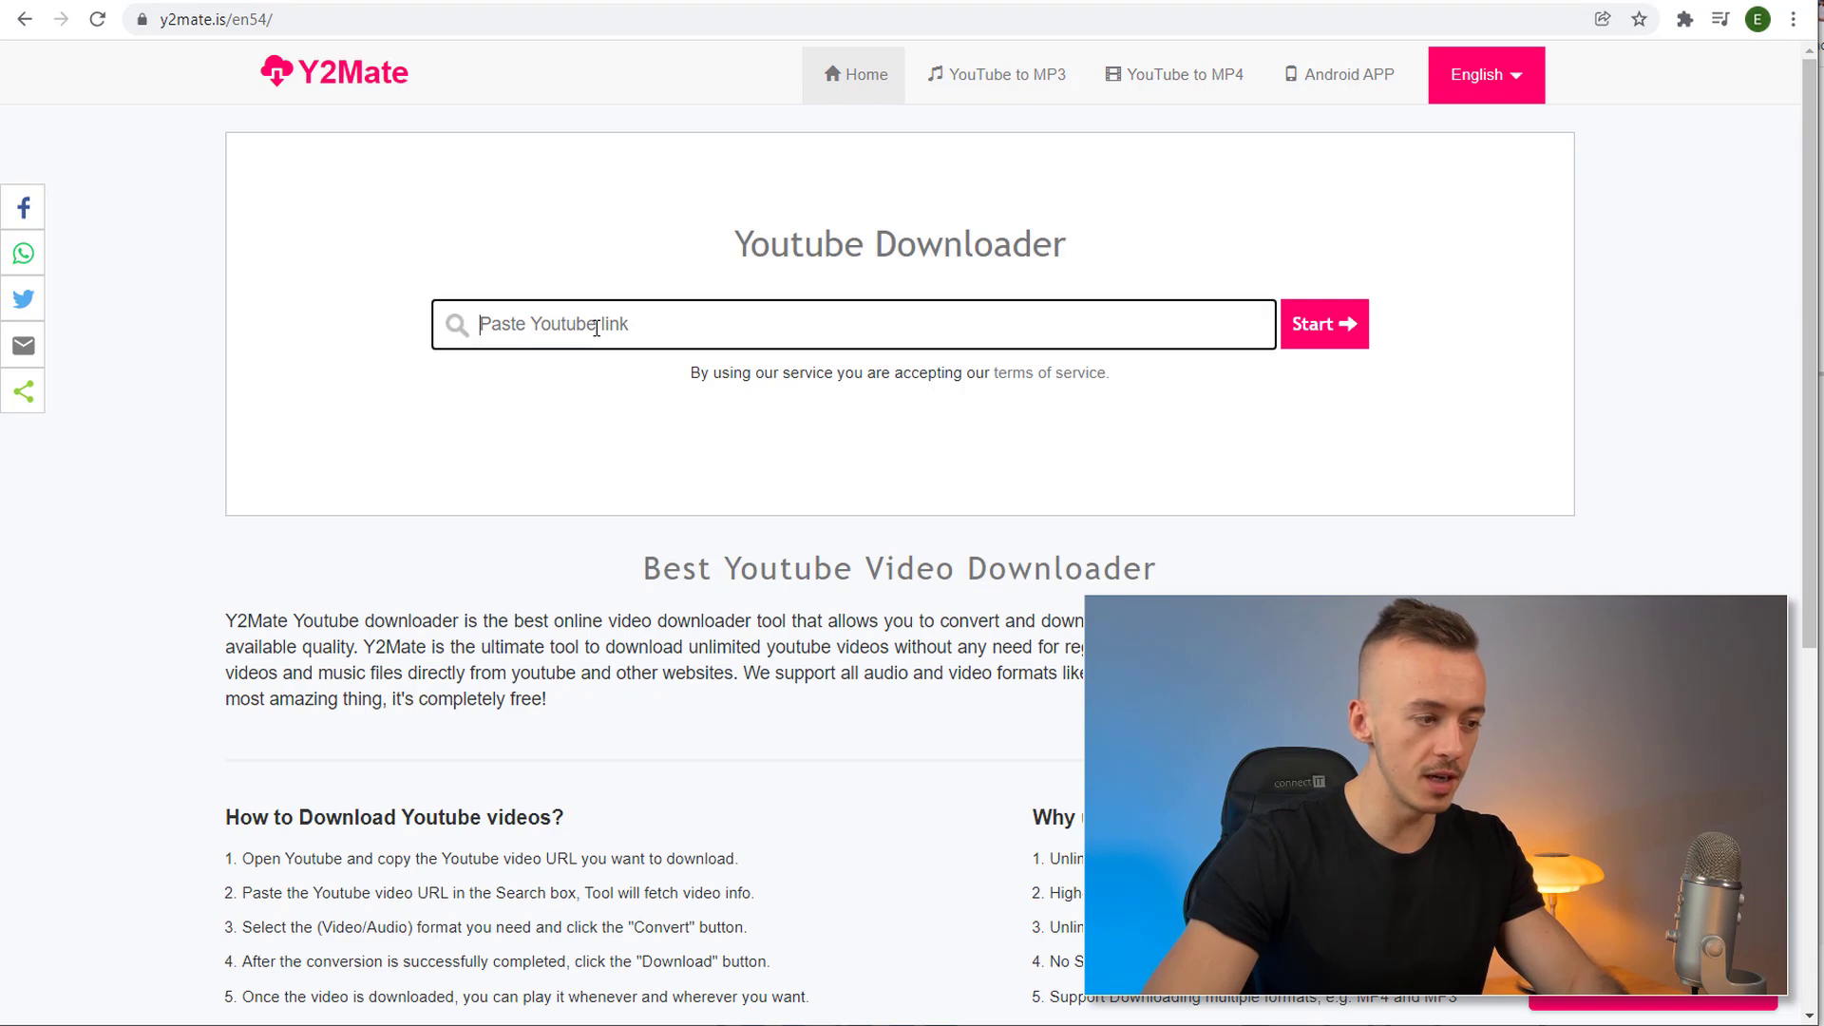
key(ctrl+v)
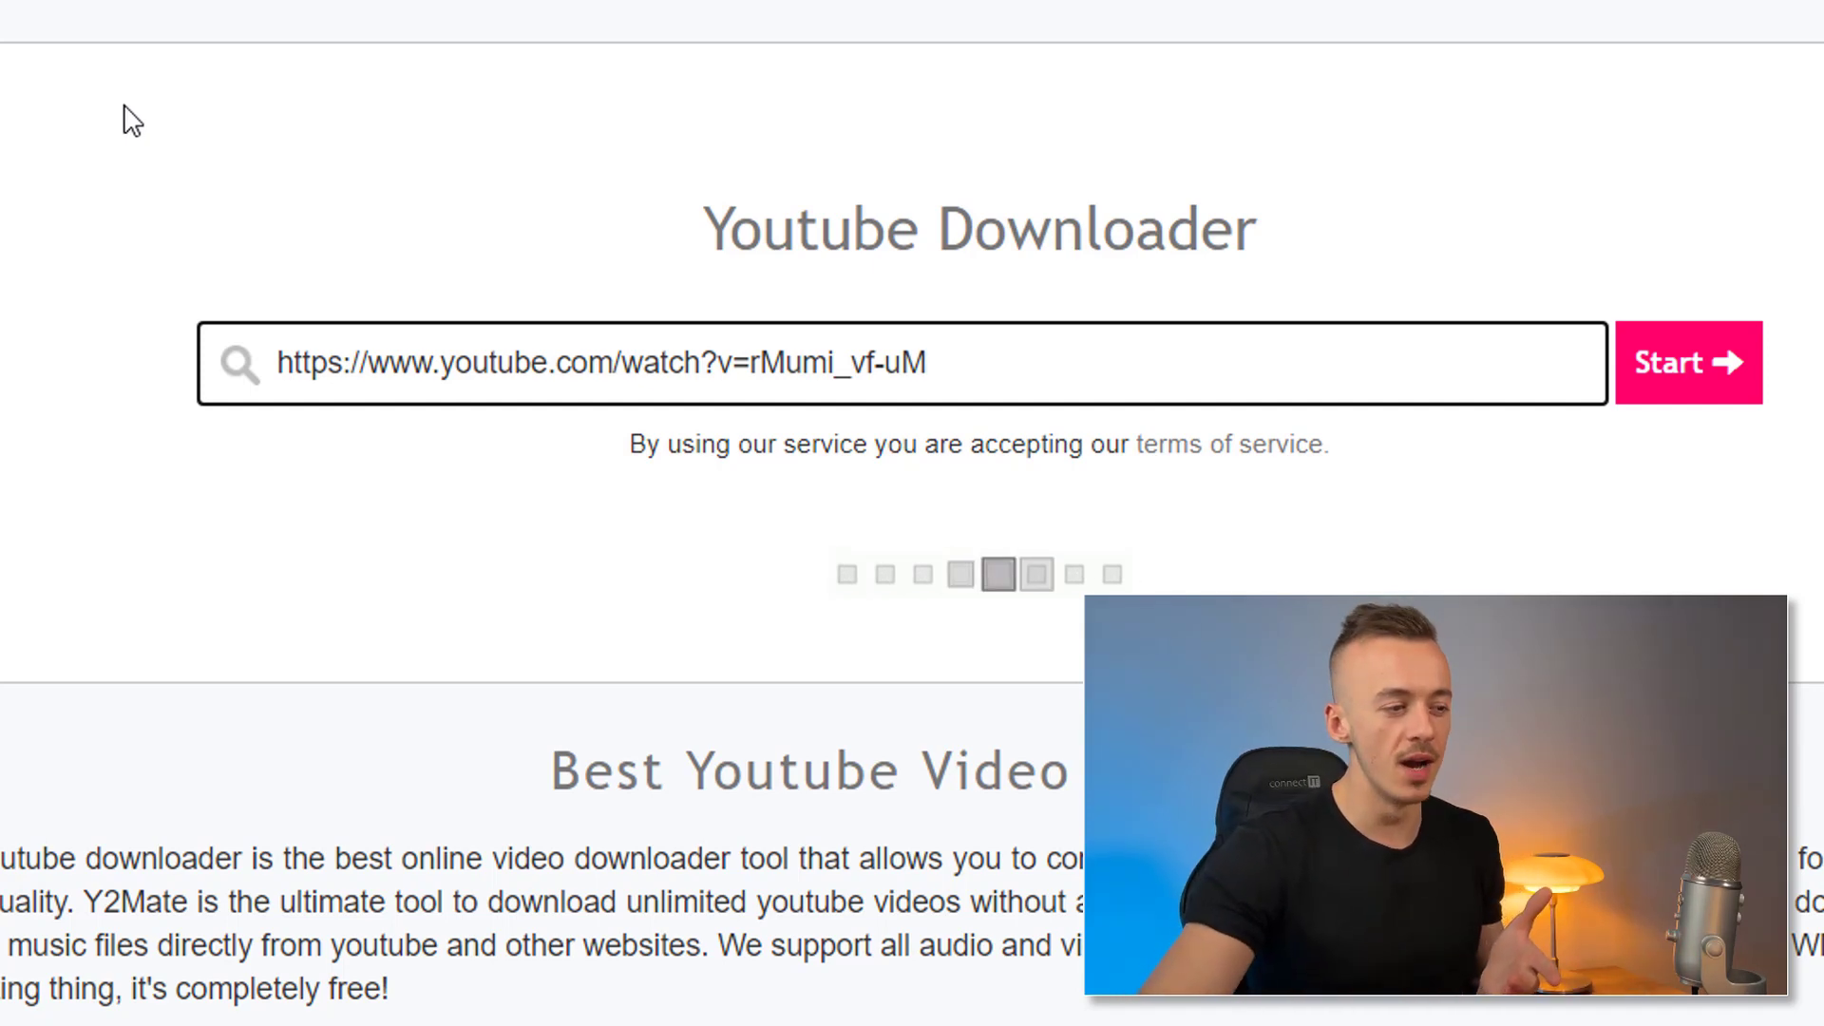
click(1716, 362)
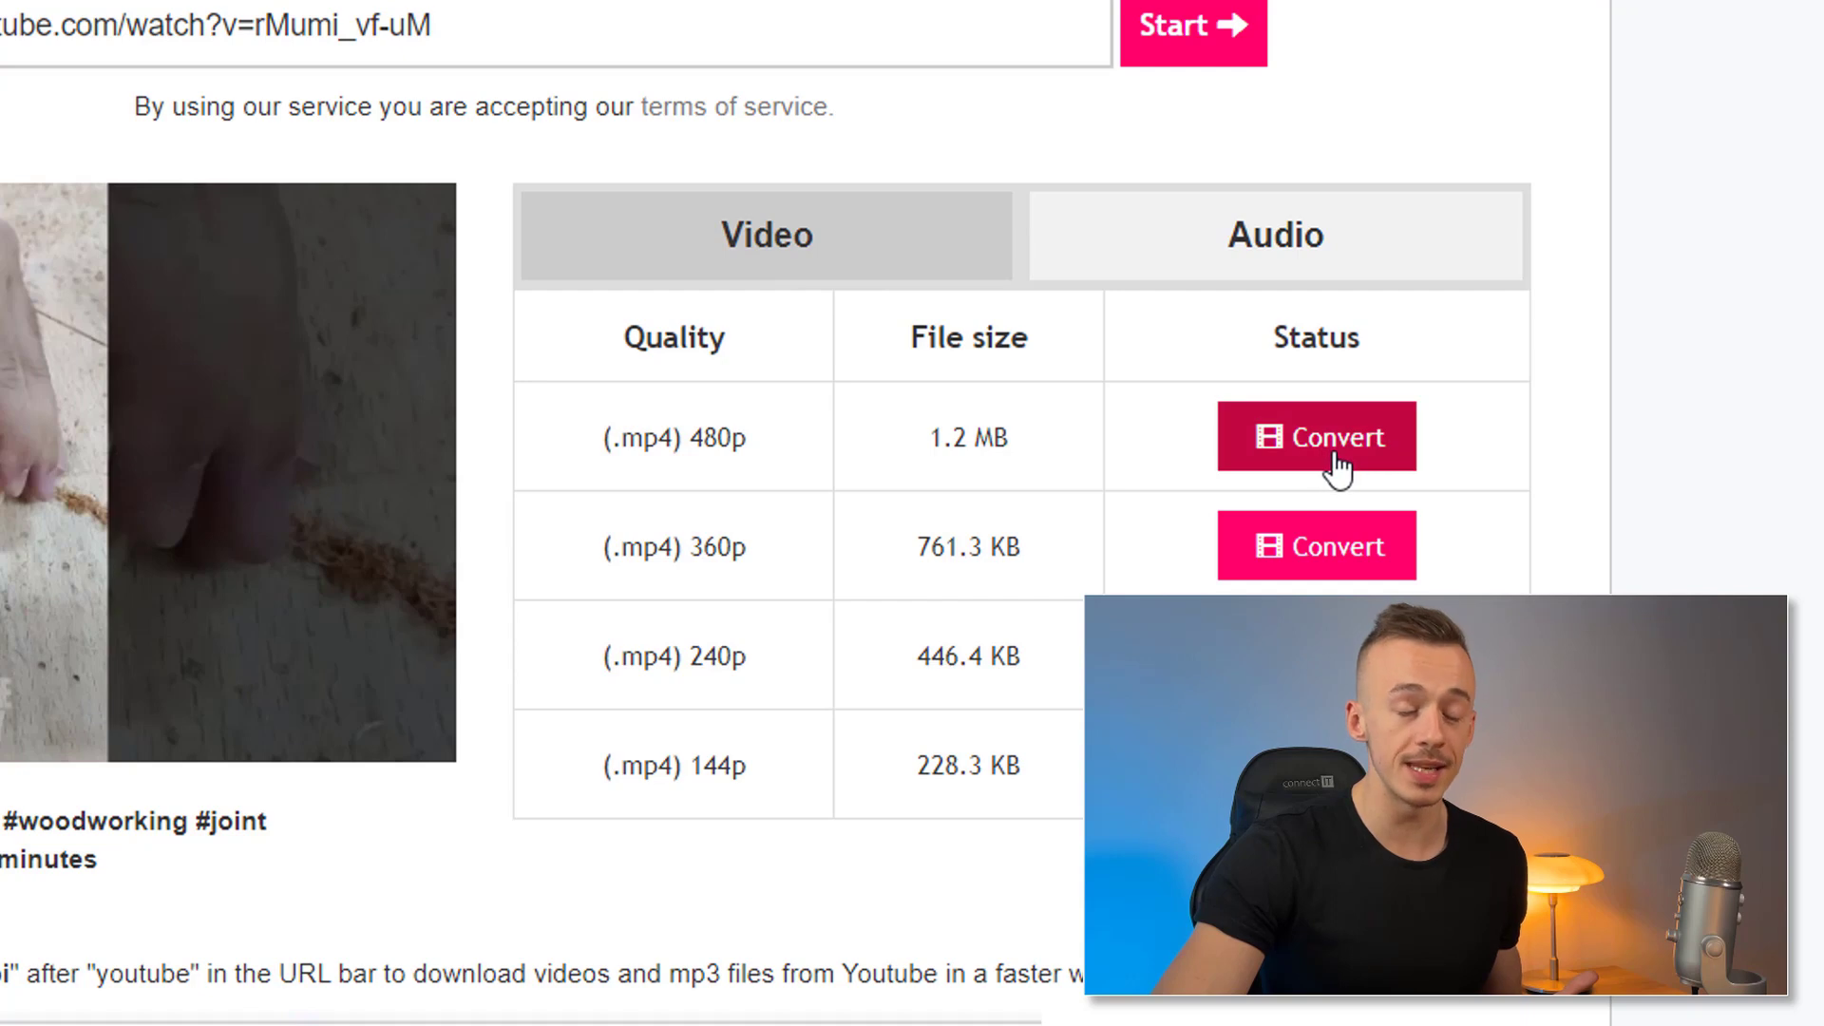
click(1287, 463)
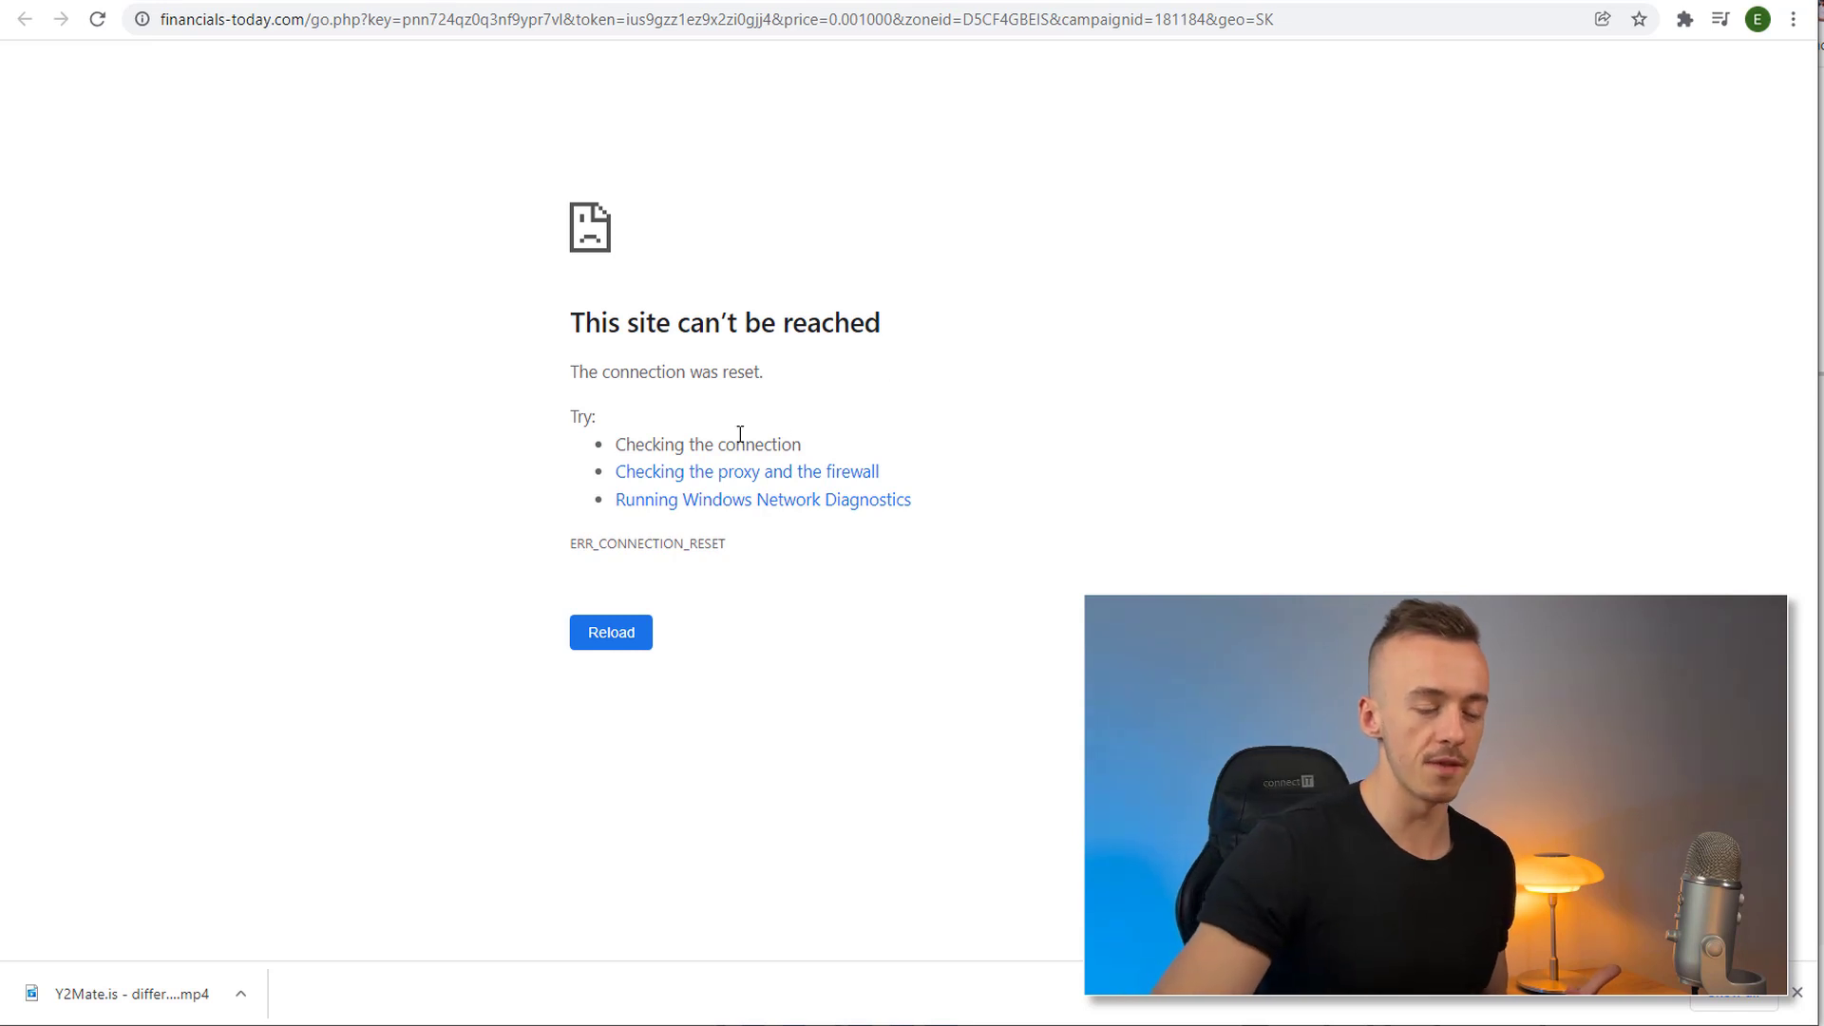
Switch to the TikTok profile and open the form for uploading a video.
click(1088, 3)
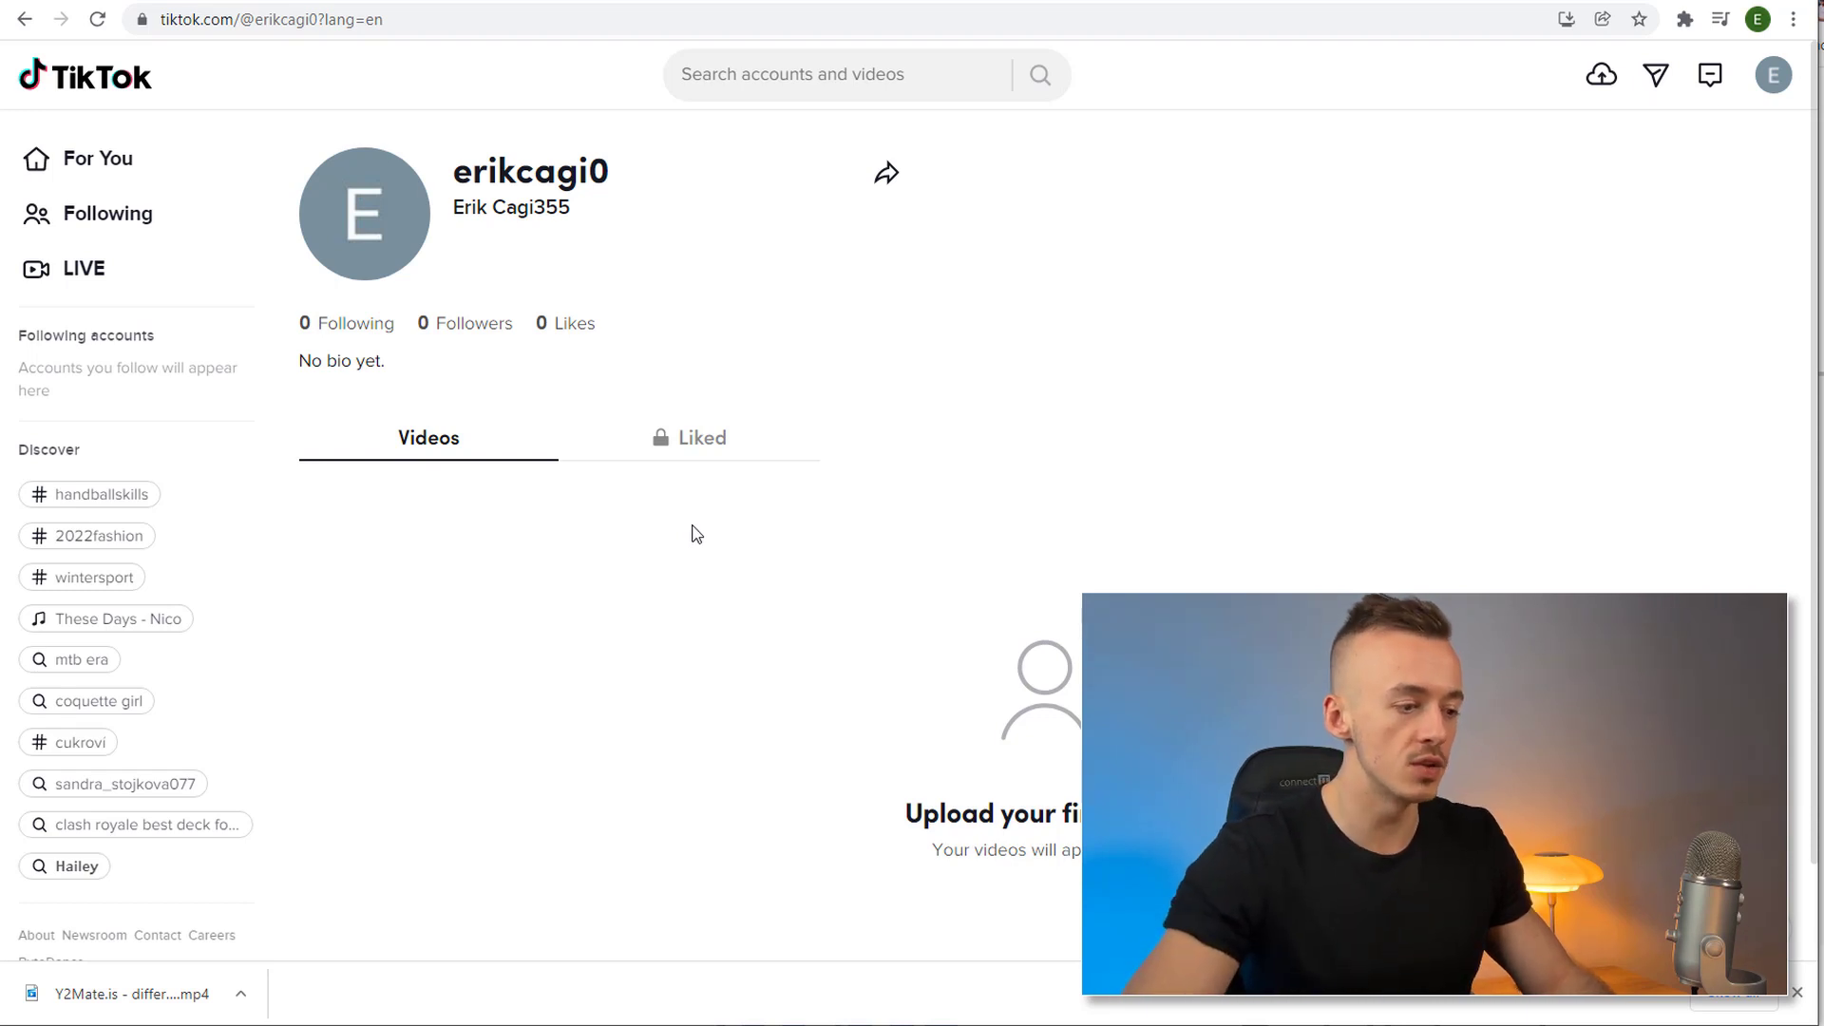
key(ctrl+plus)
key(ctrl+plus)
key(ctrl+plus)
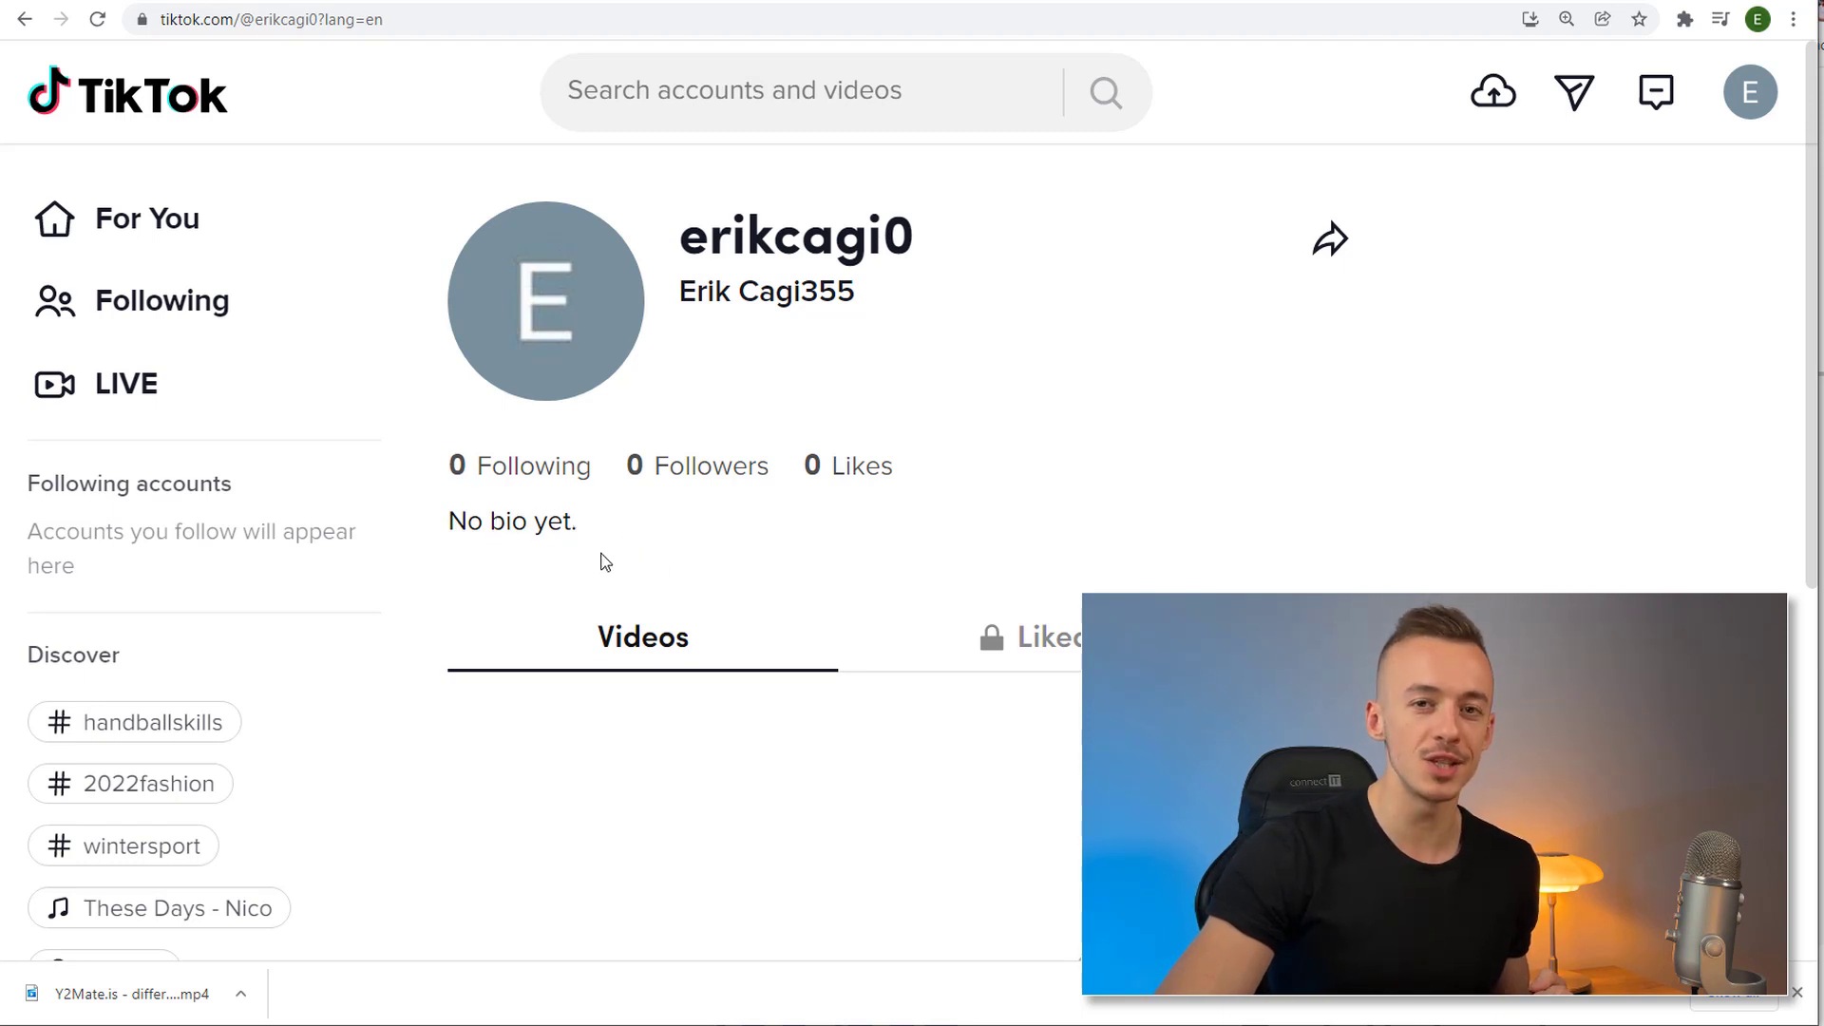
click(1495, 94)
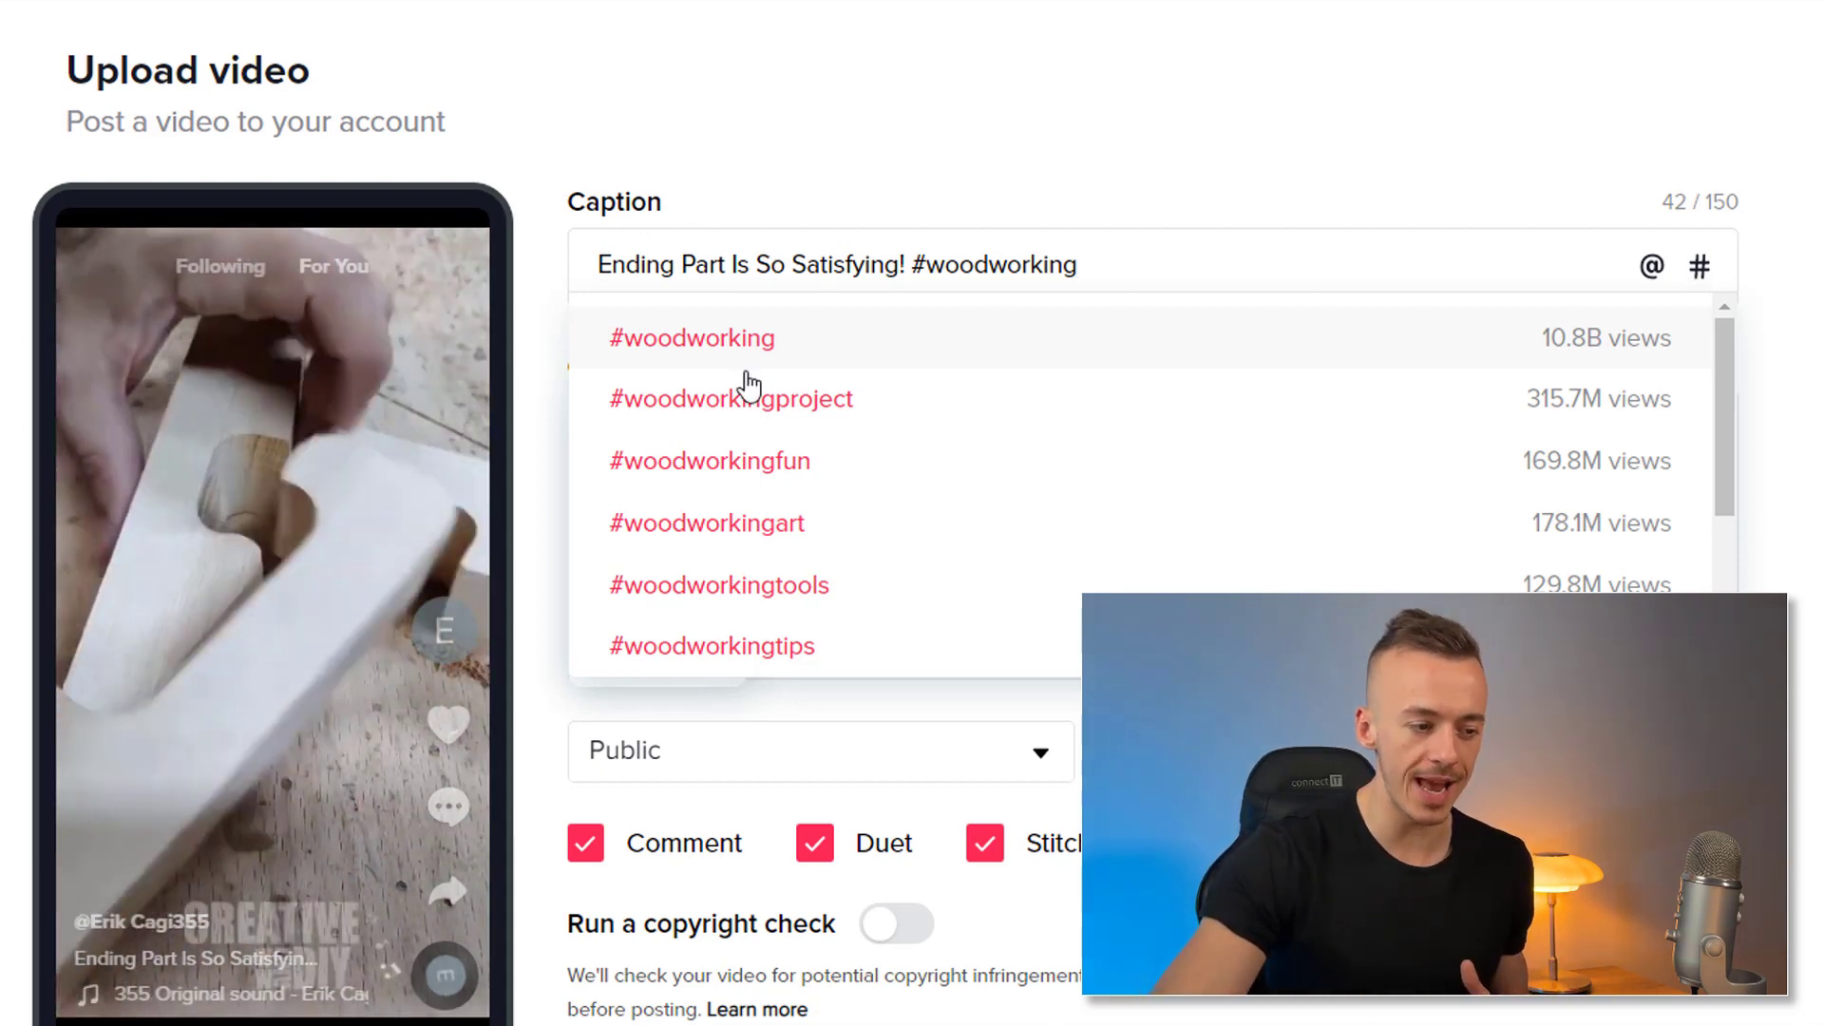
Complete the caption "Ending Part Is So Satisfying!" with the hashtags #woodworking, #woodworkingproject and #woodworkingfun.
click(692, 334)
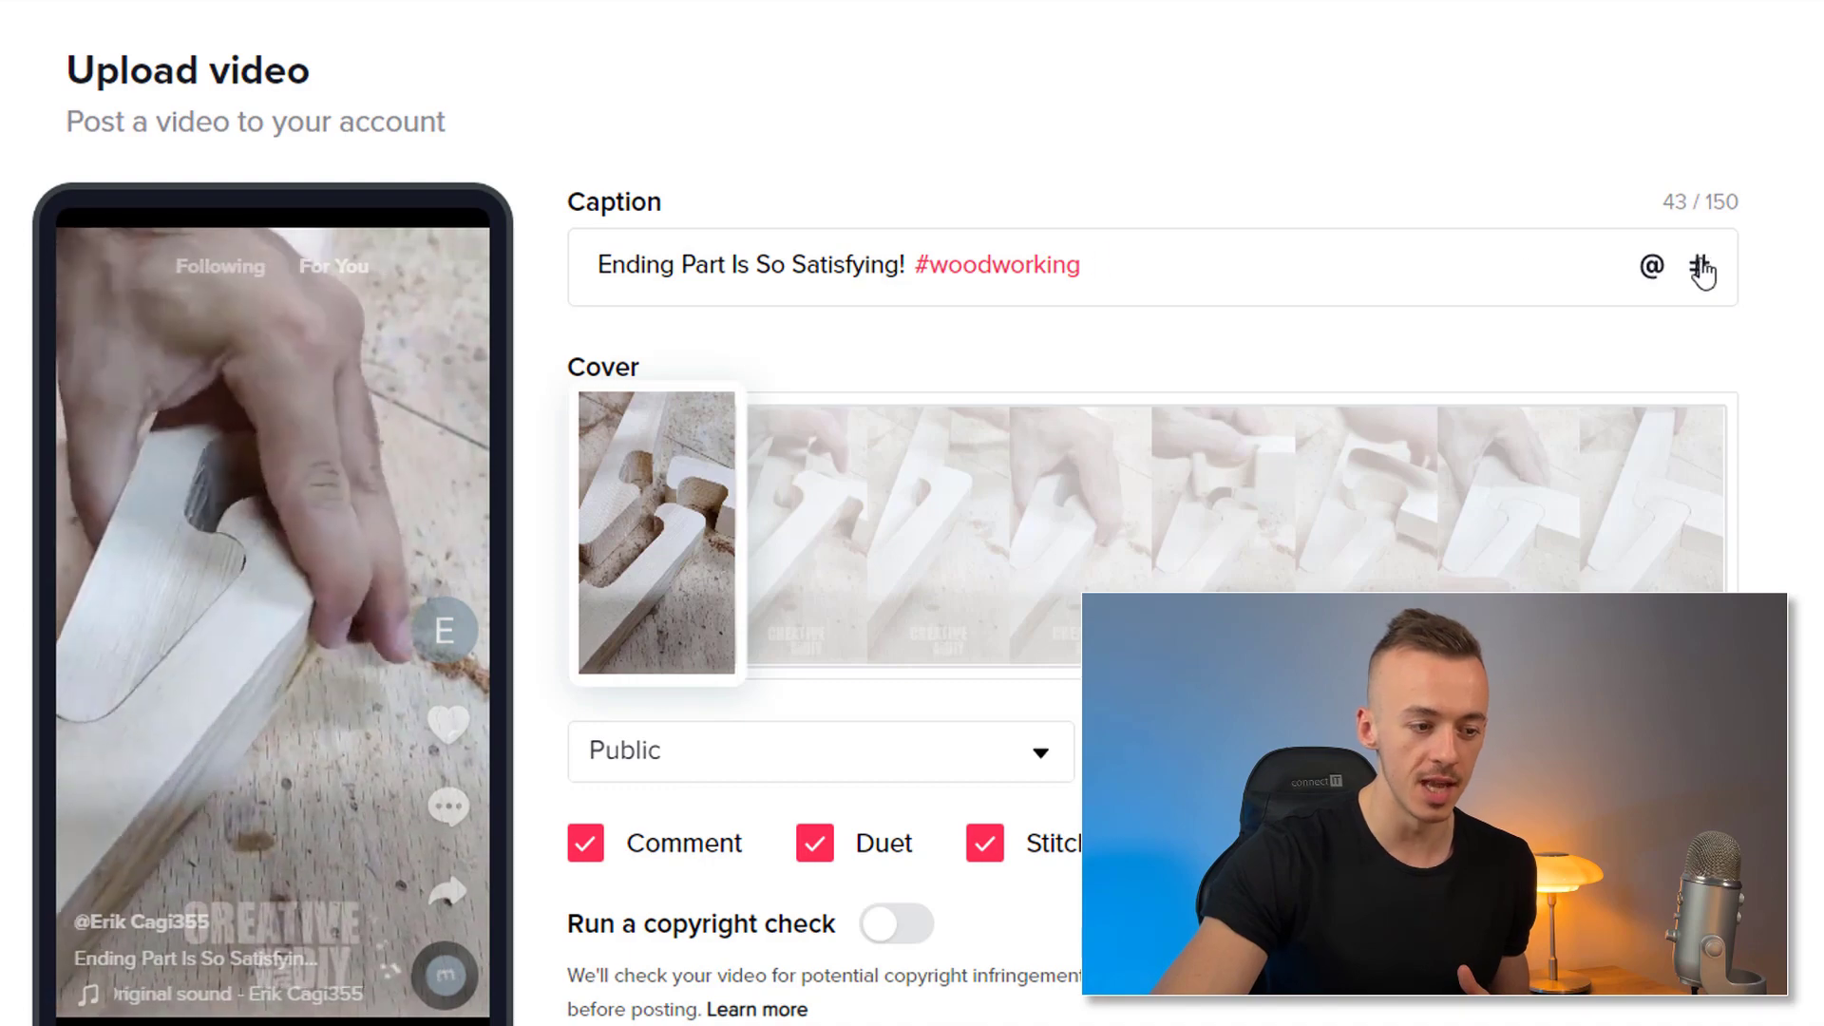
click(1699, 269)
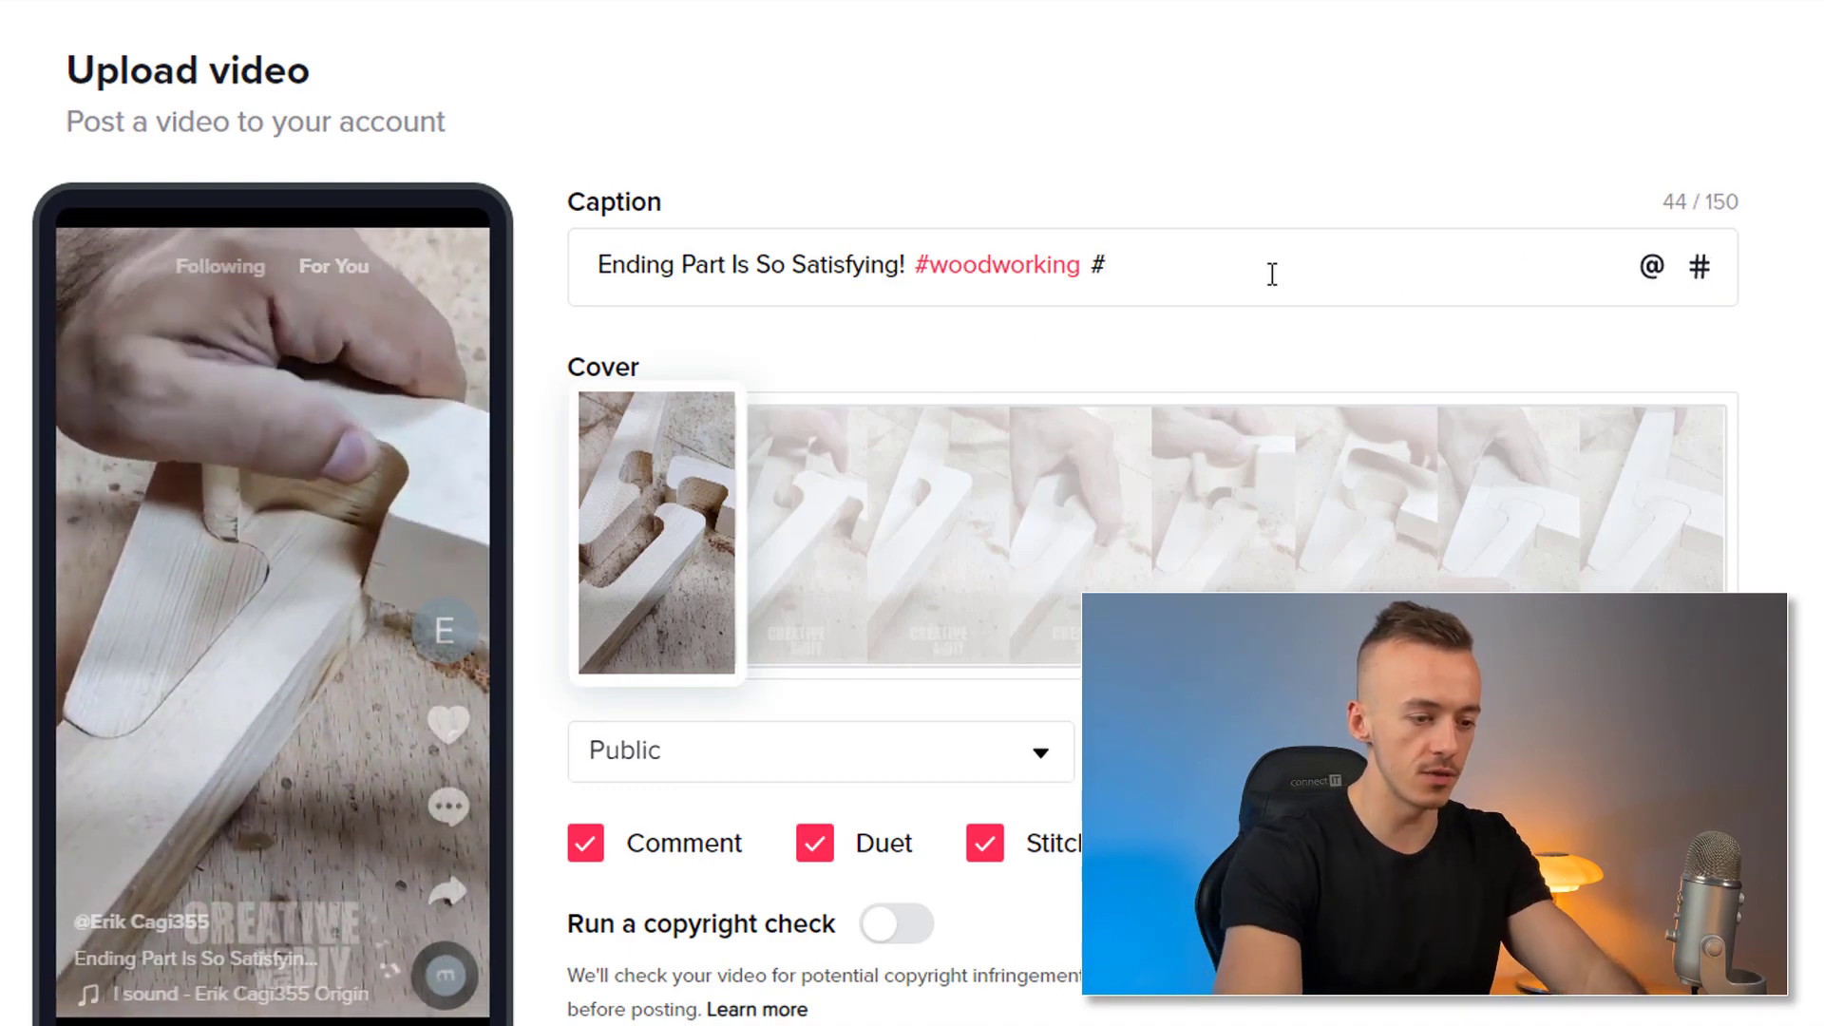
text(woodwro)
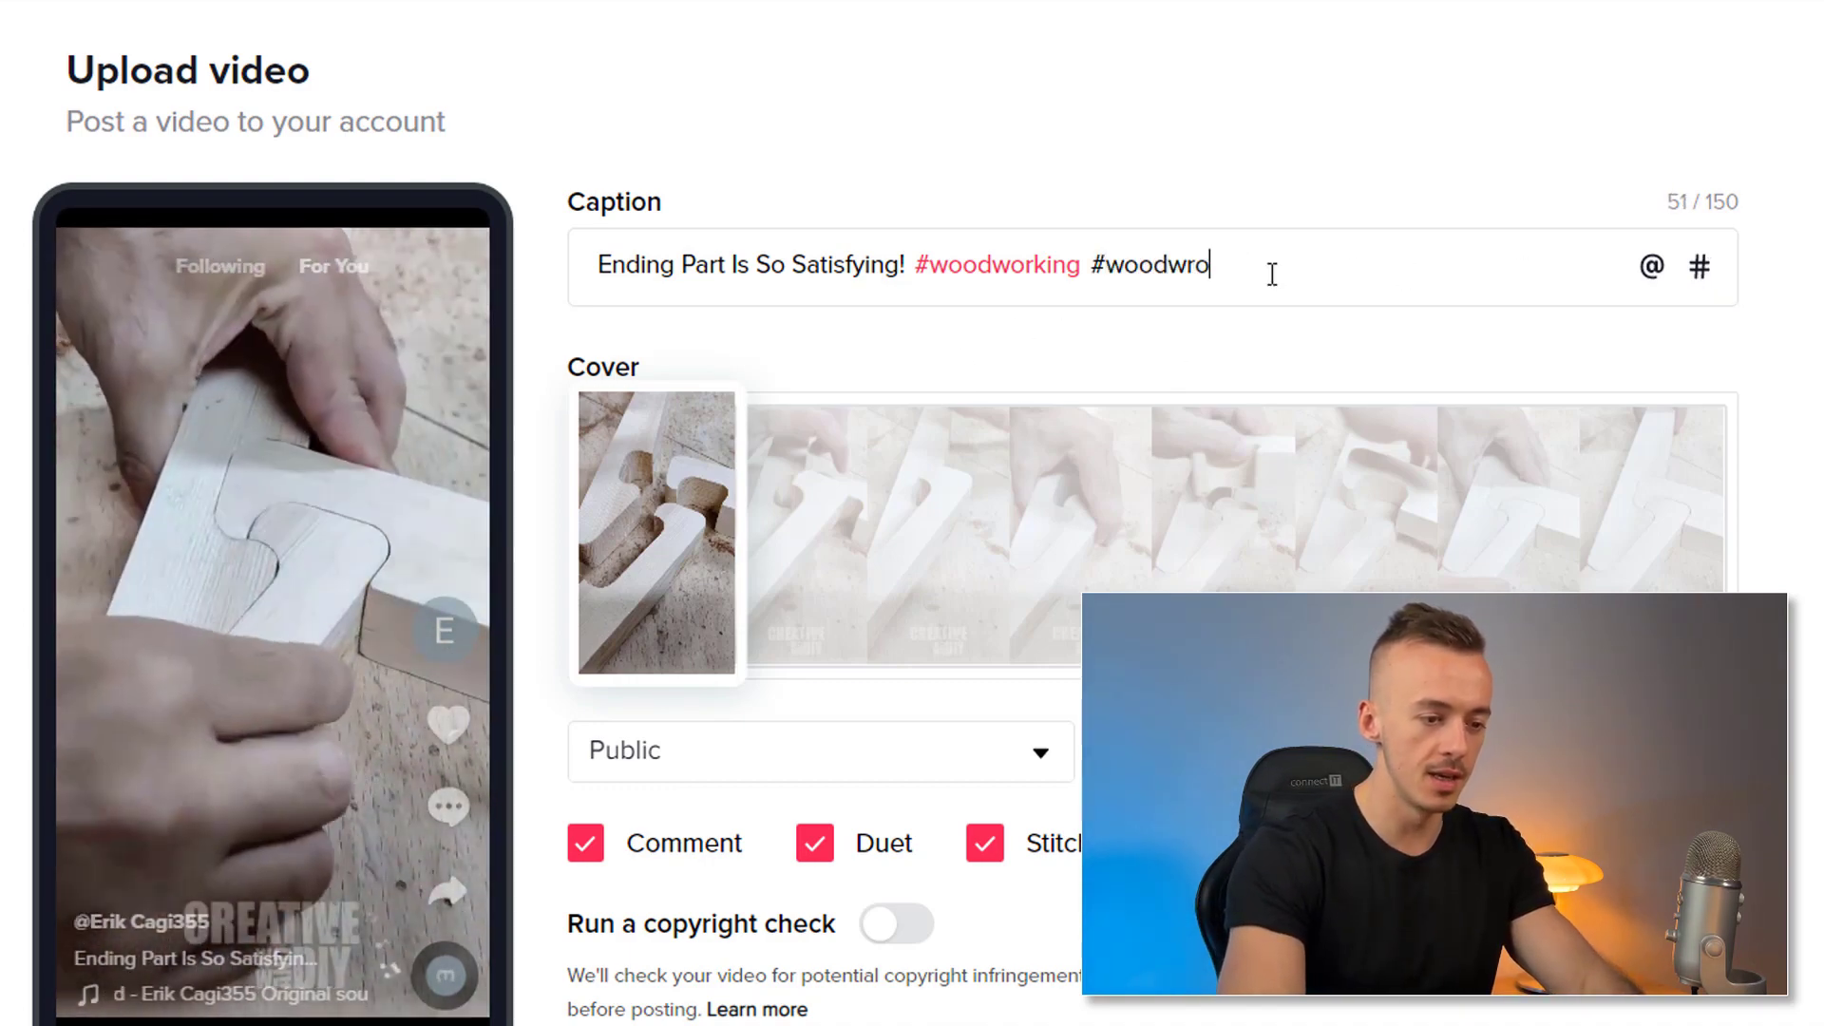
text(korking)
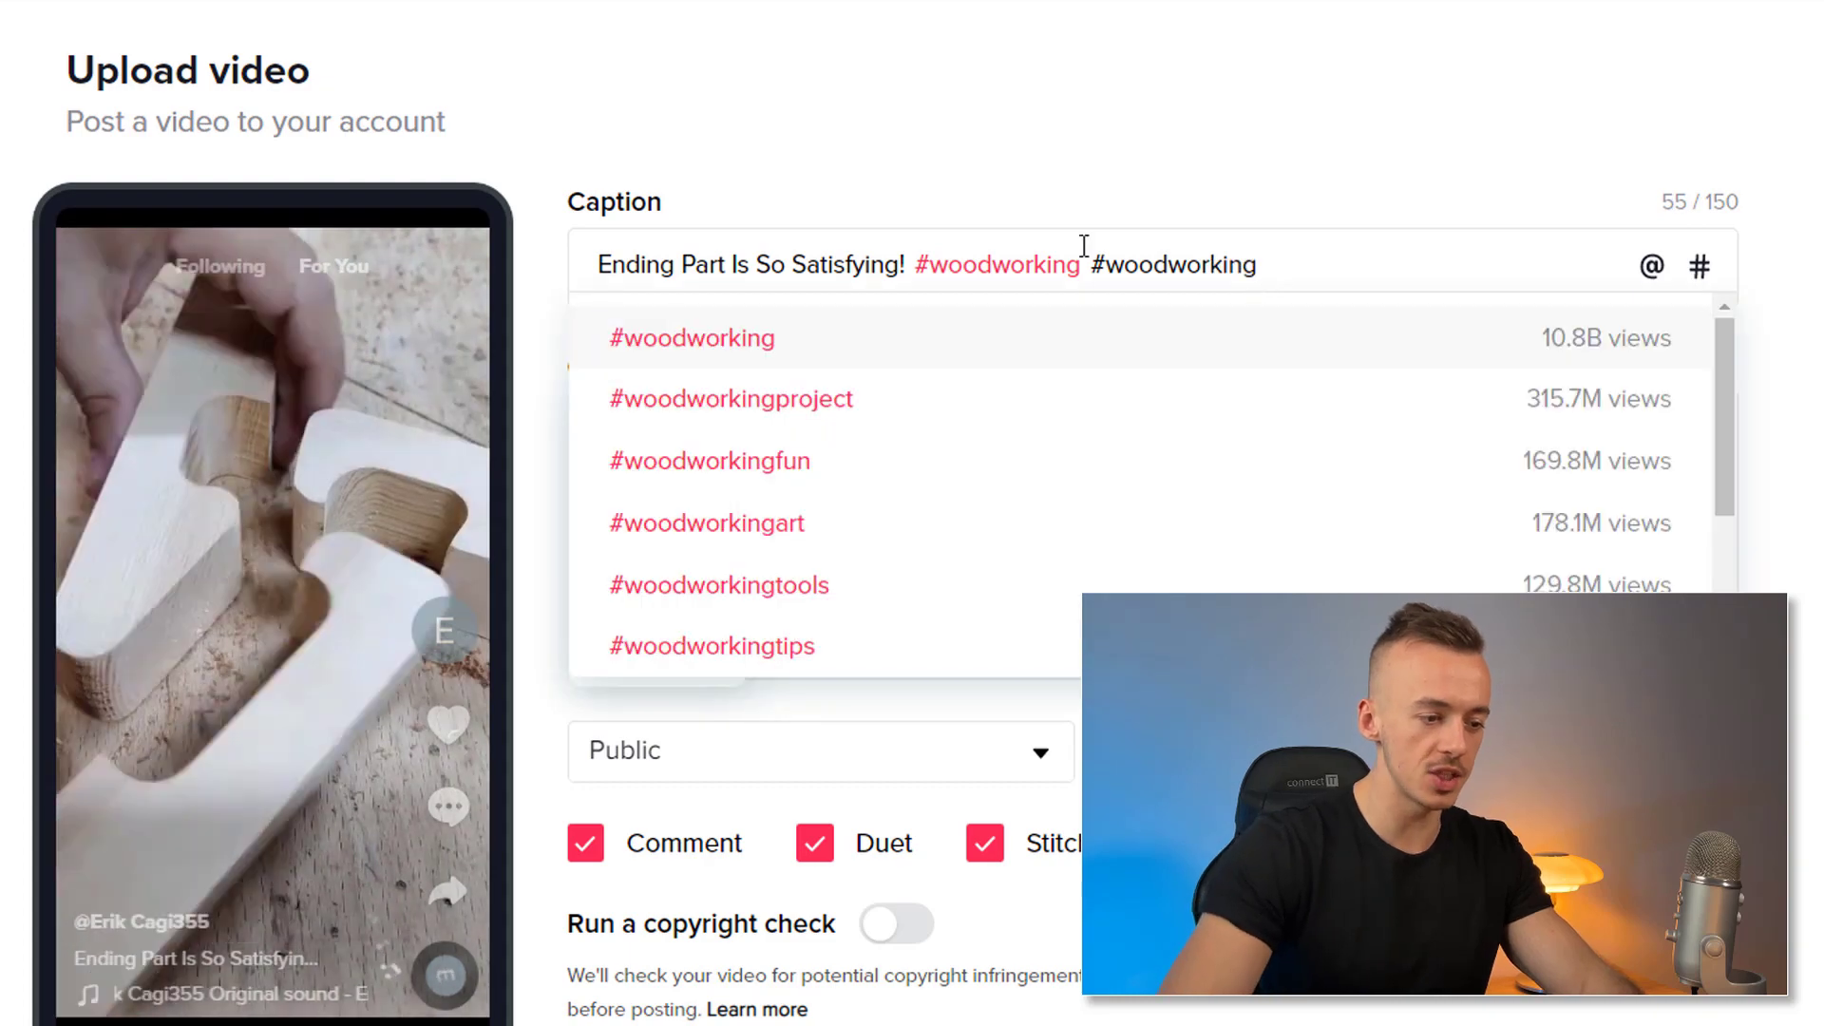
click(774, 400)
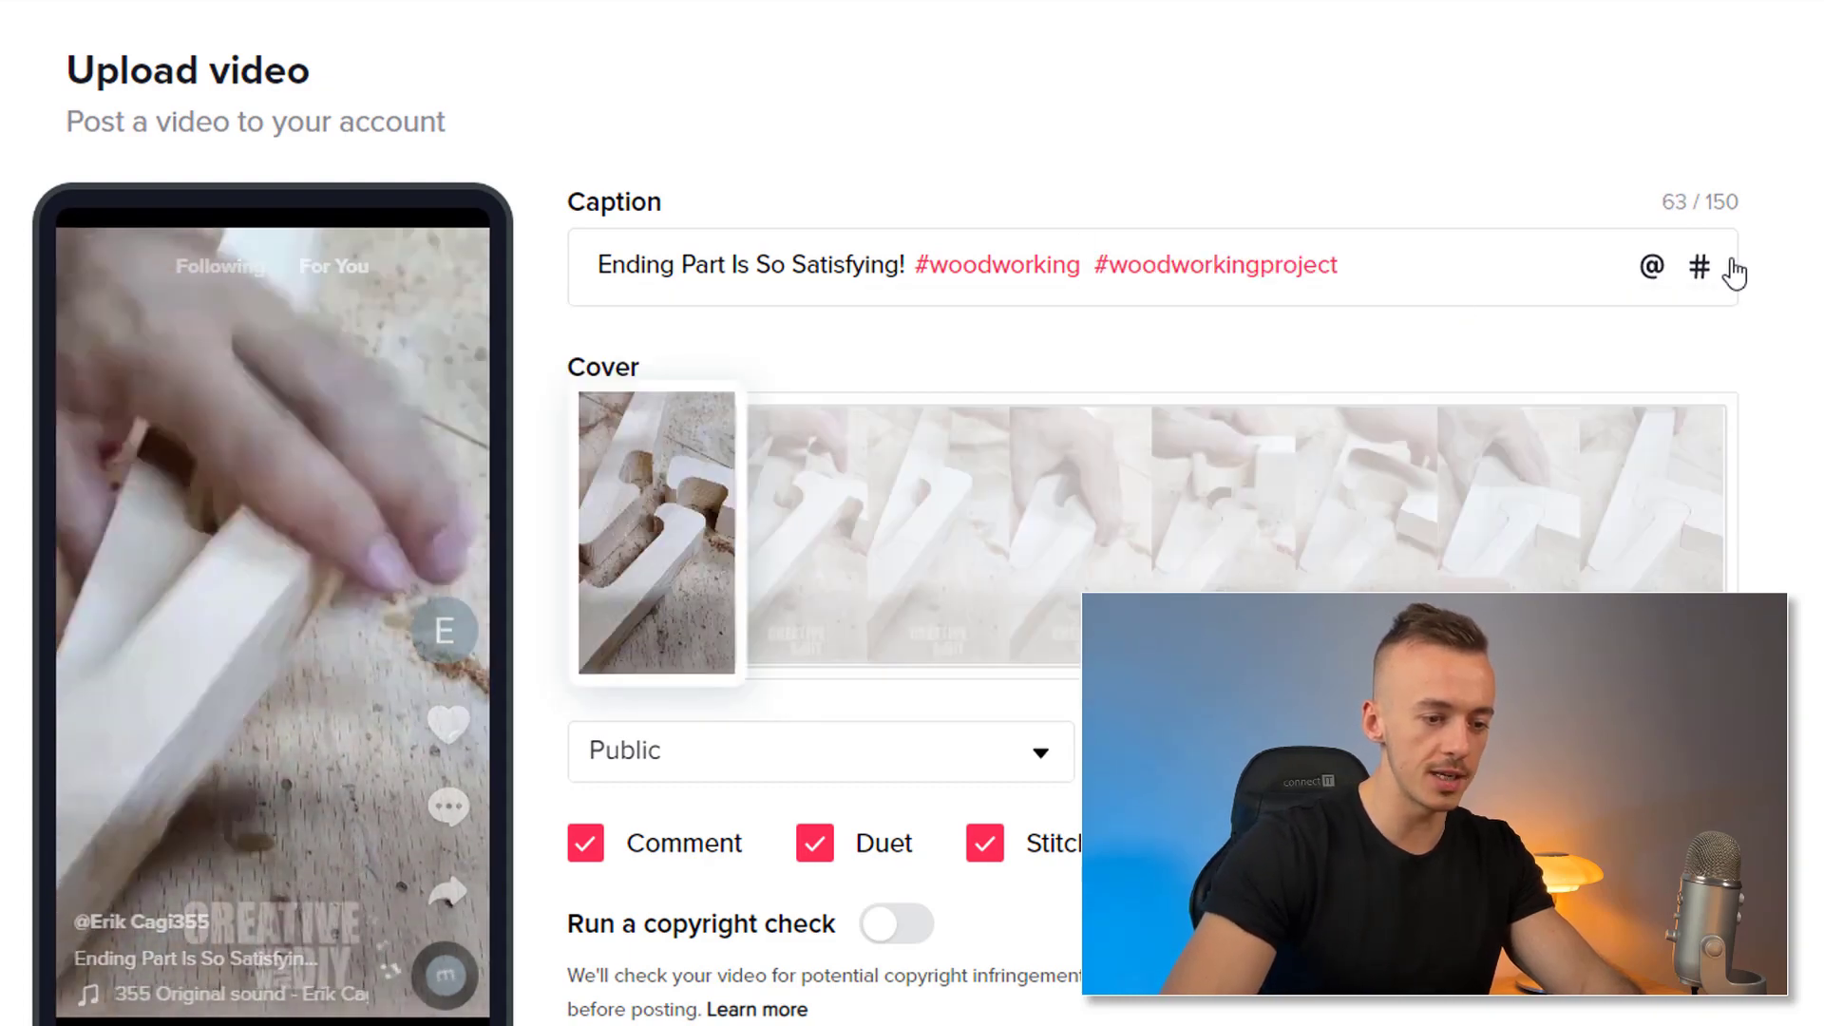
text(wood)
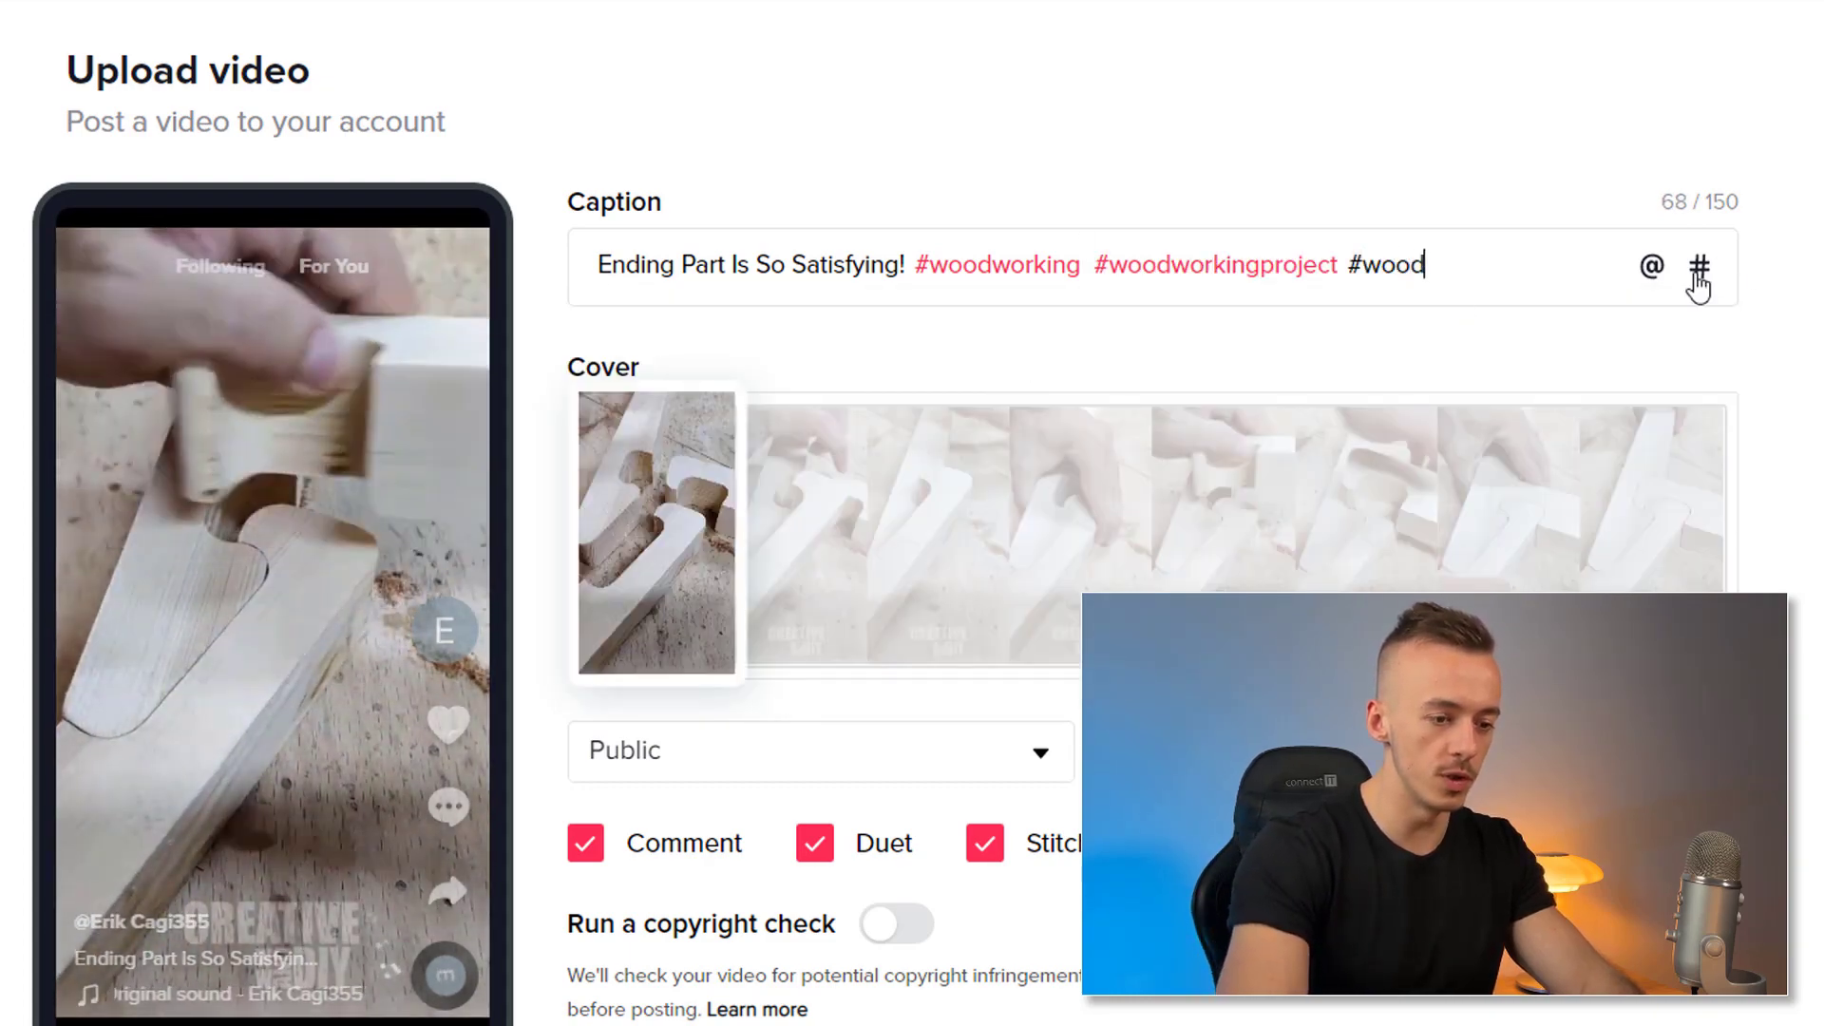
text(working)
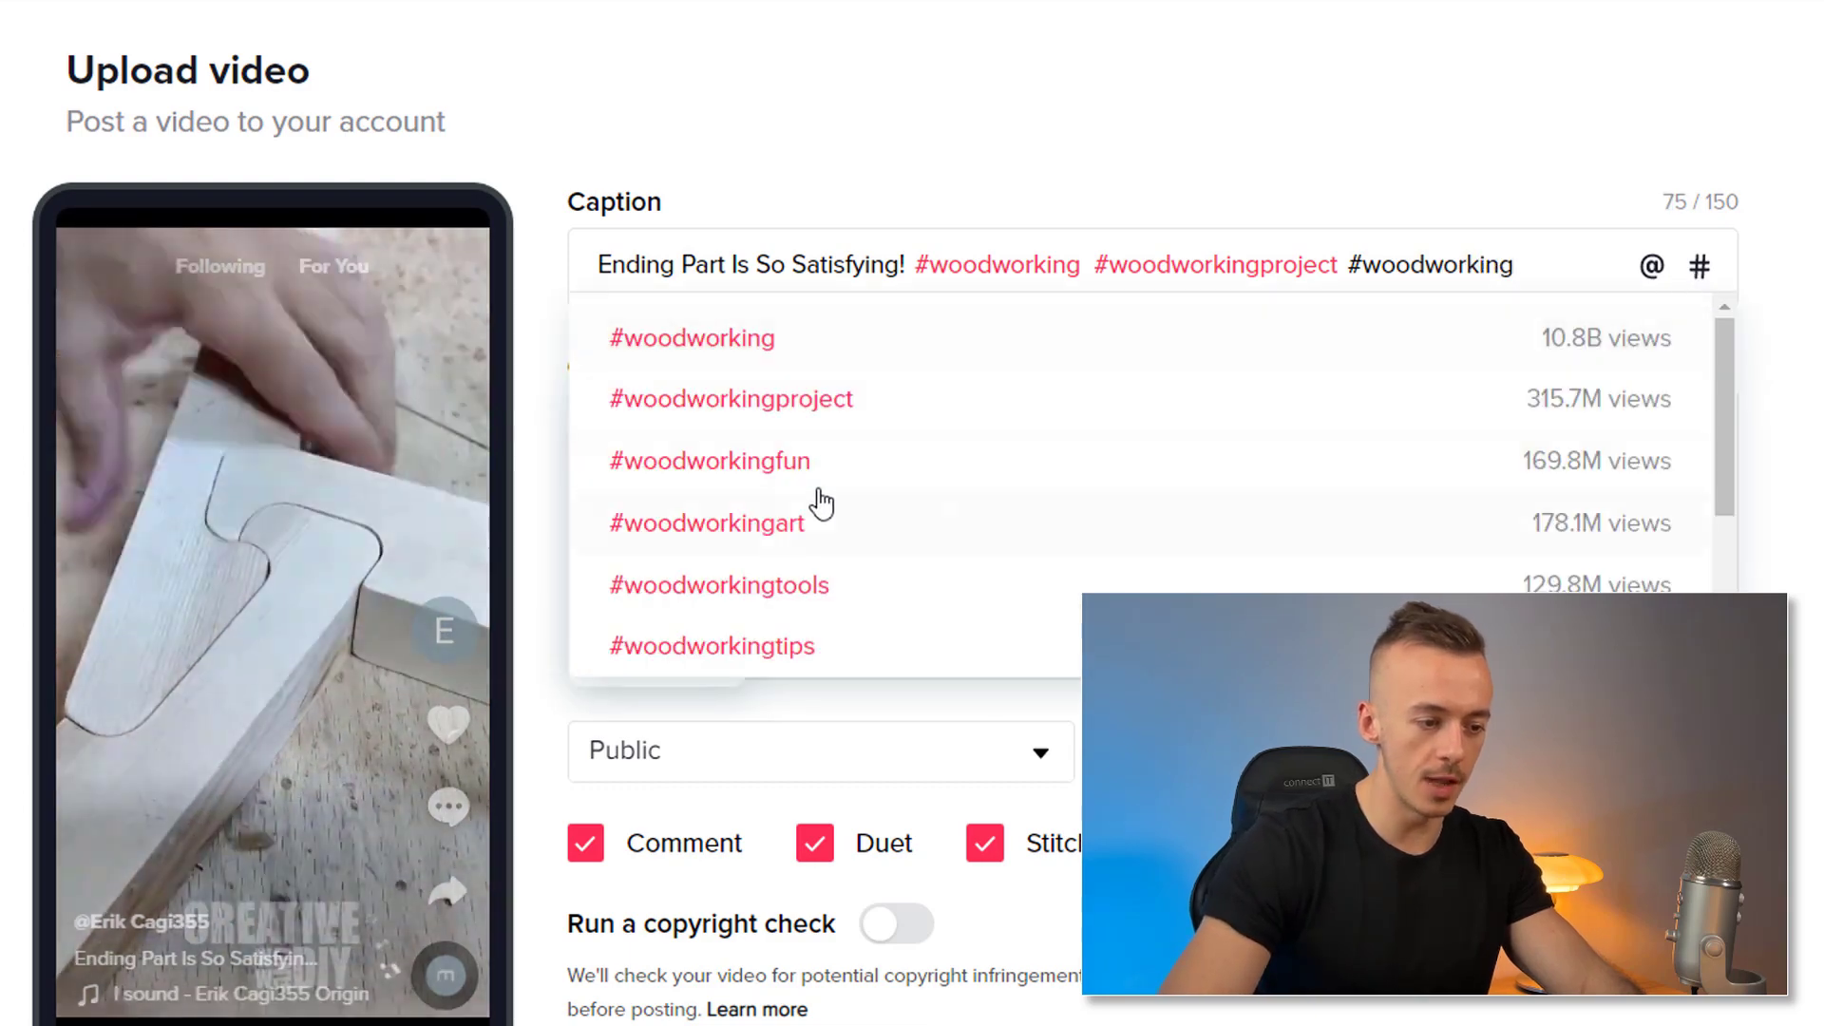
click(750, 462)
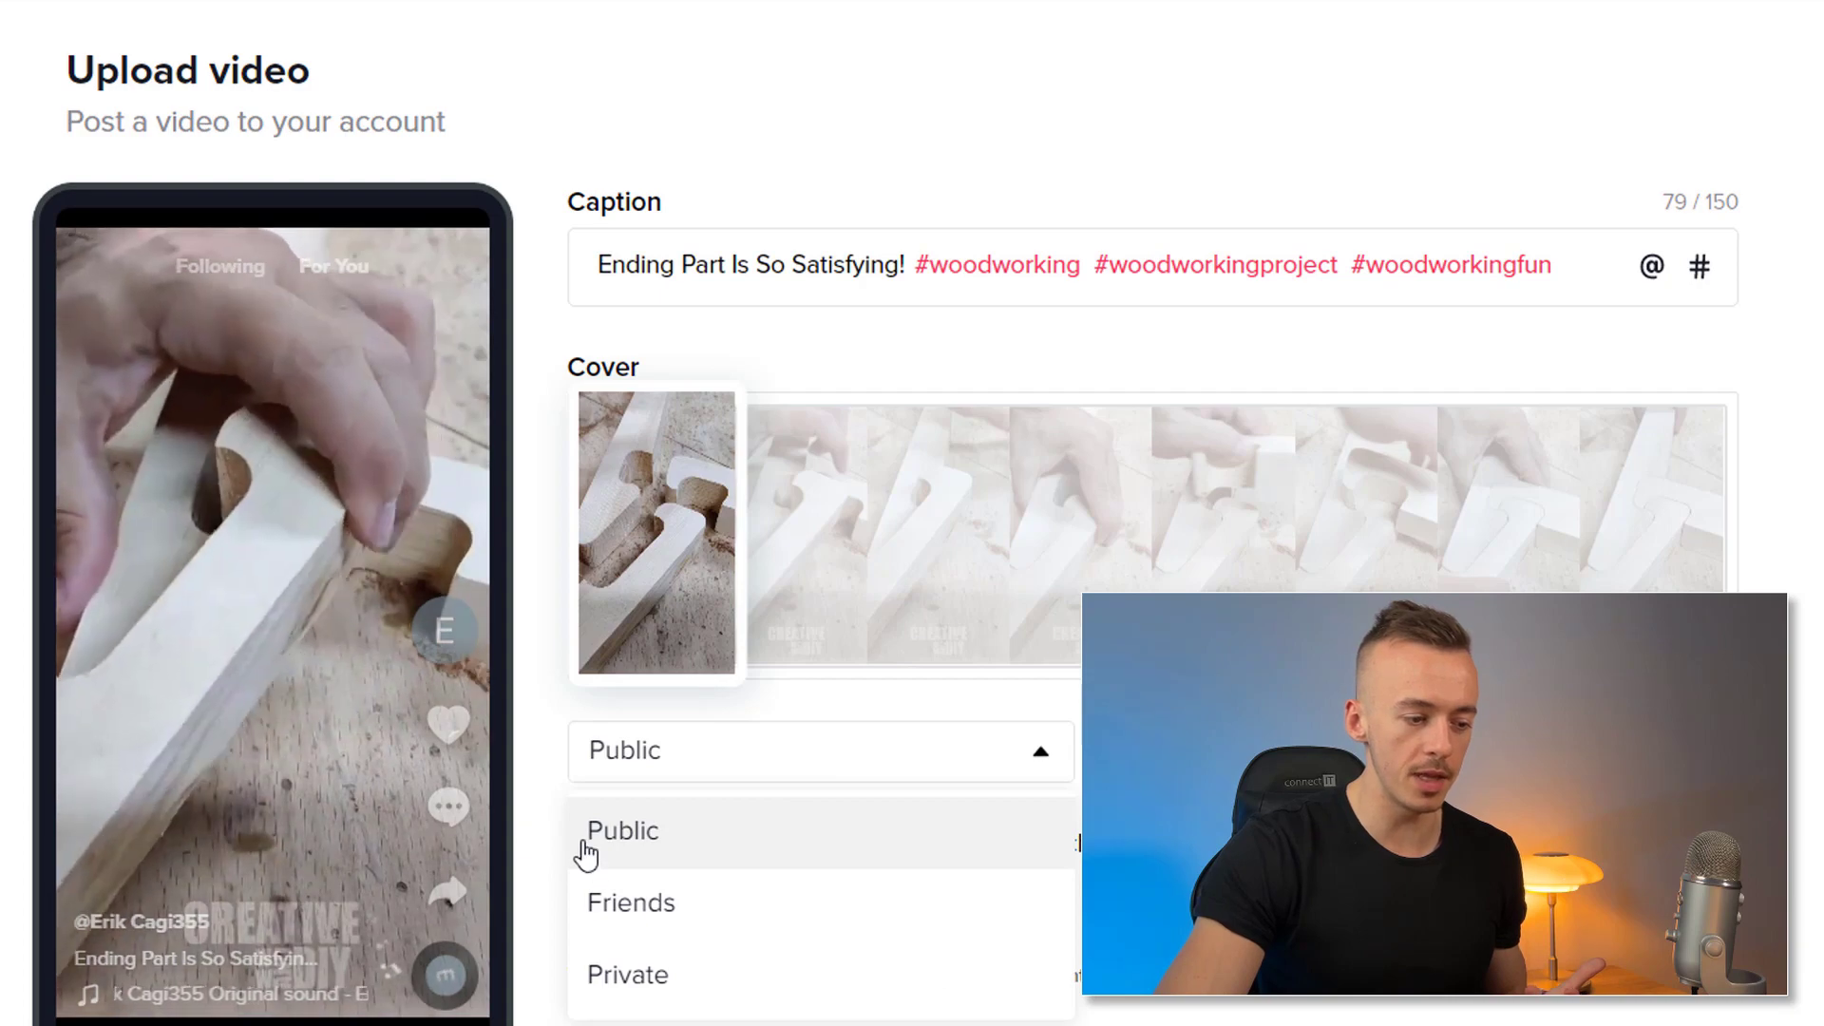
Set the video's visibility to Public and post it to the TikTok account.
click(582, 841)
scroll(835, 481, down, 3)
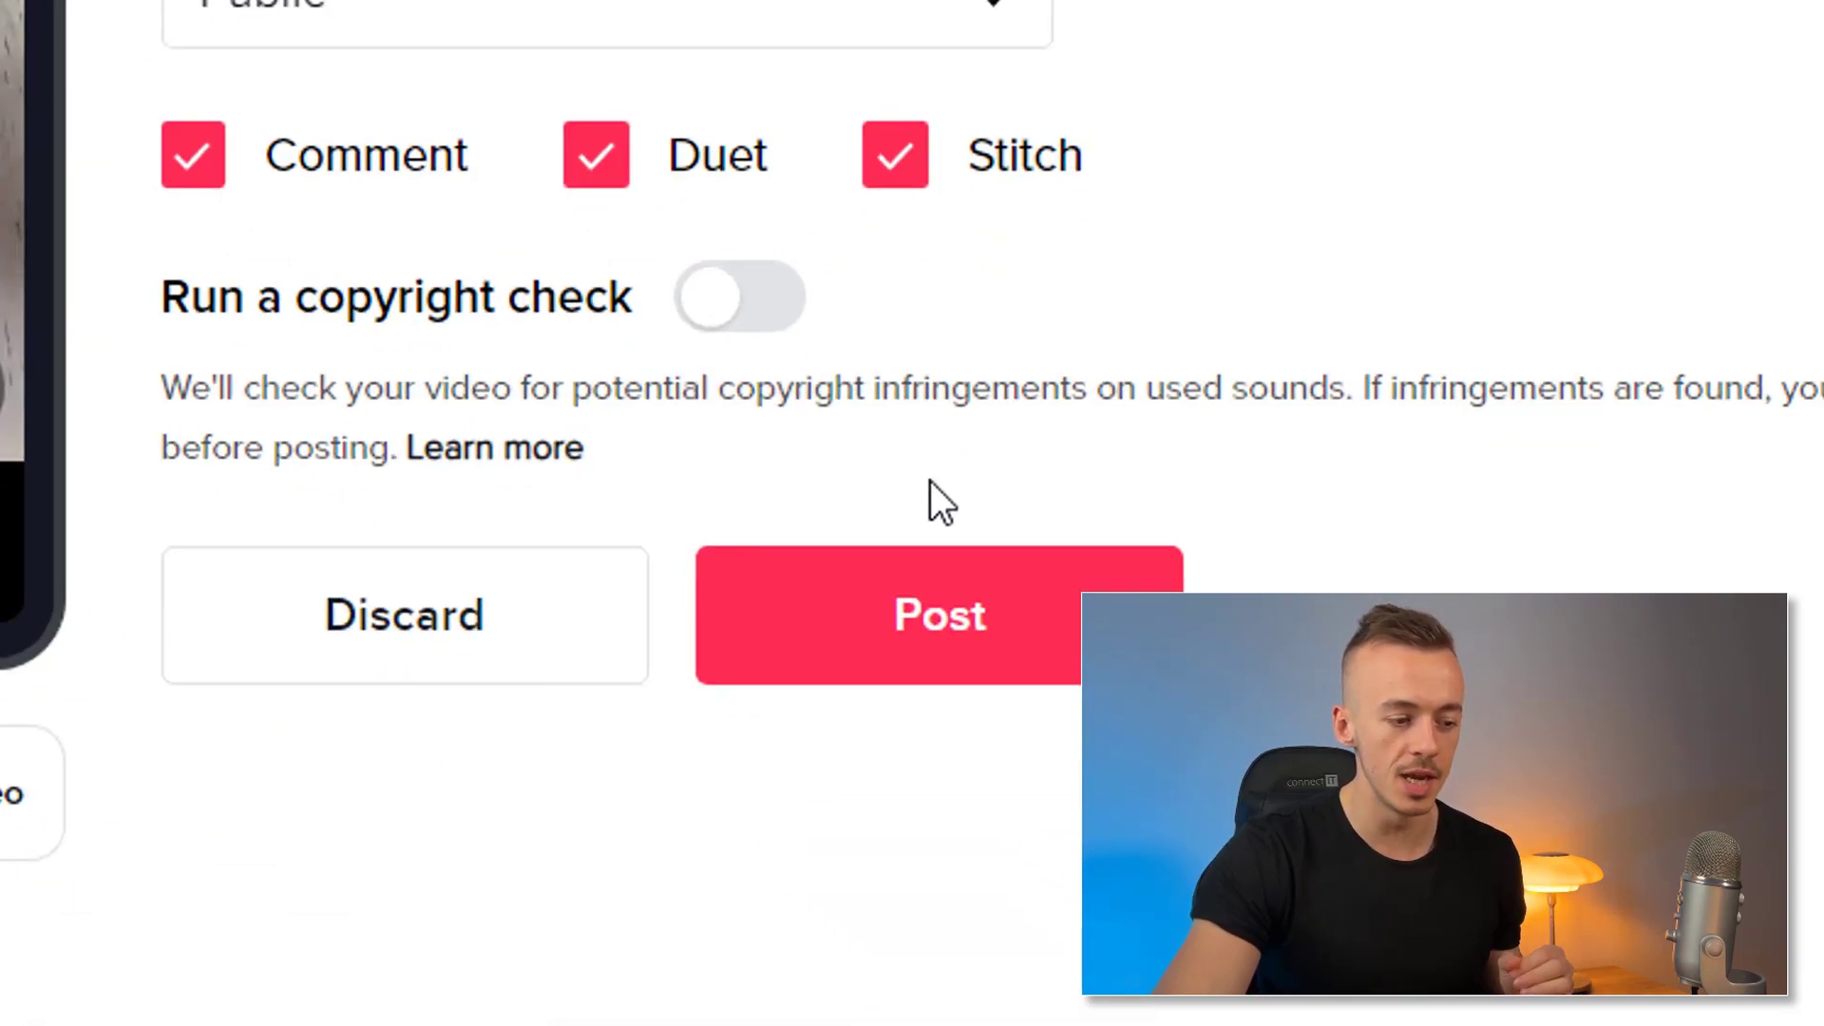
click(936, 657)
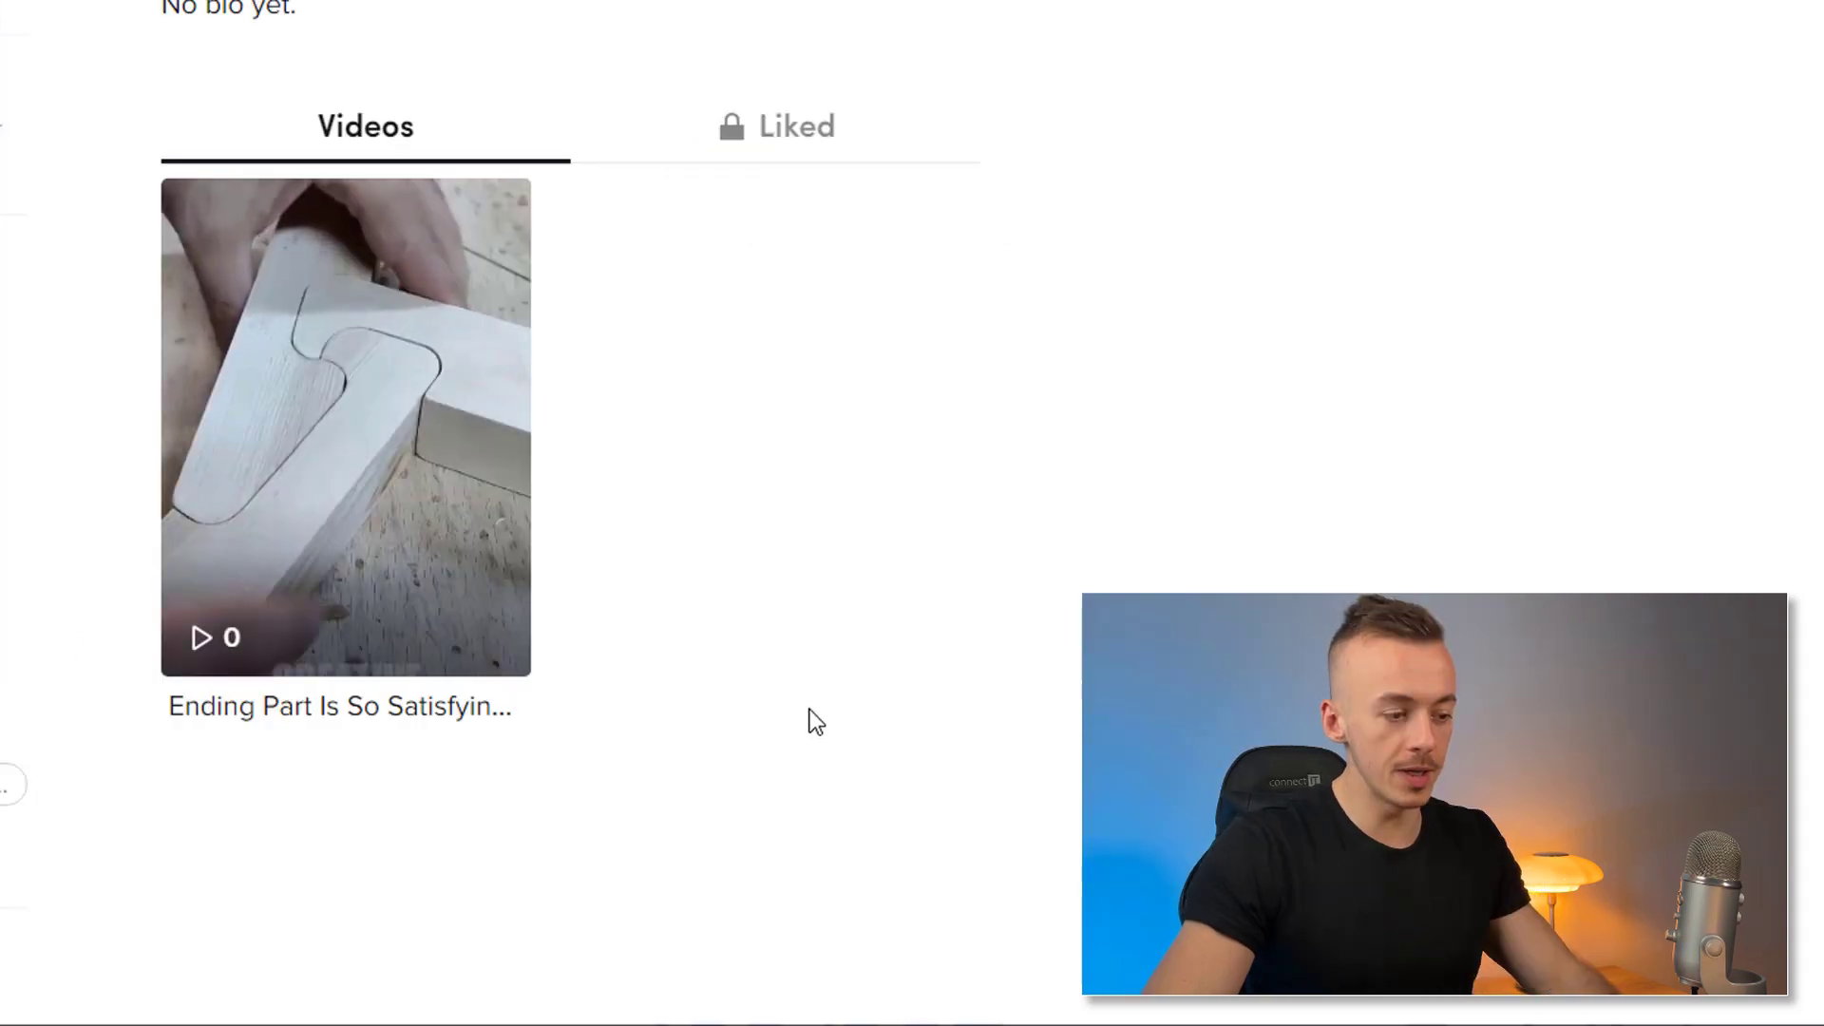
scroll(1050, 615, down, 1)
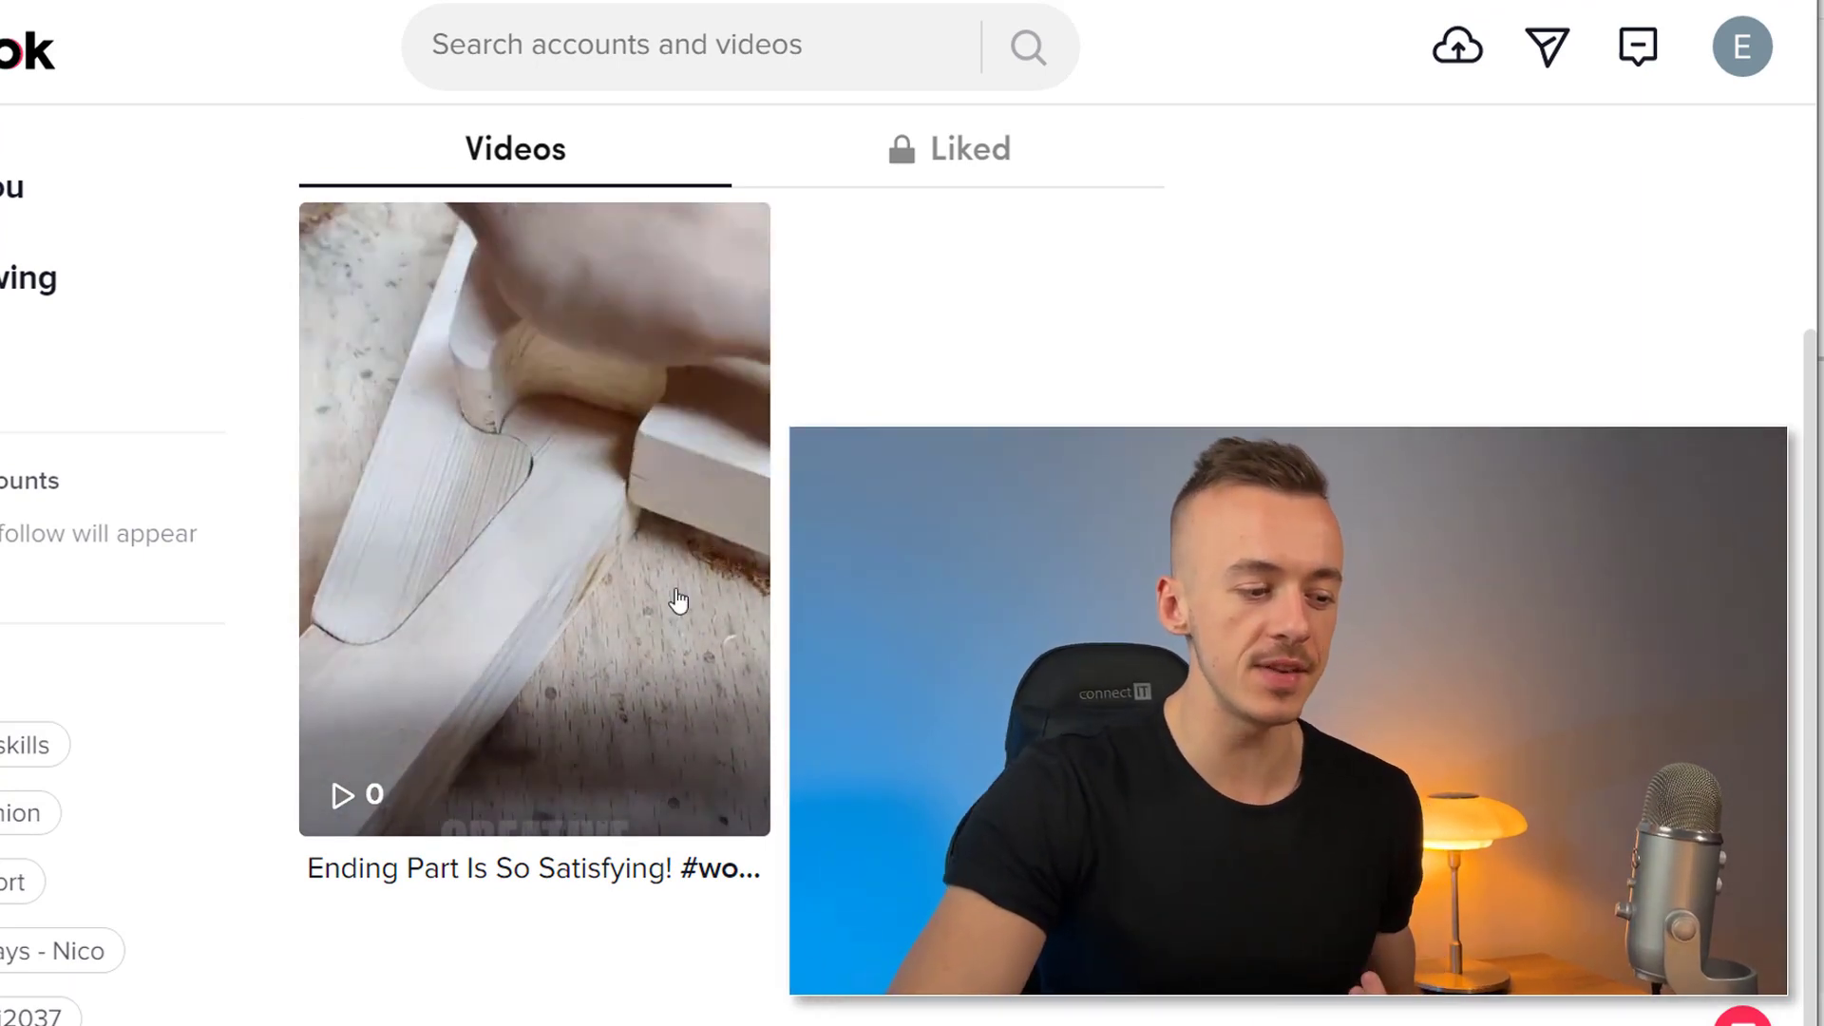
scroll(548, 608, up, 1)
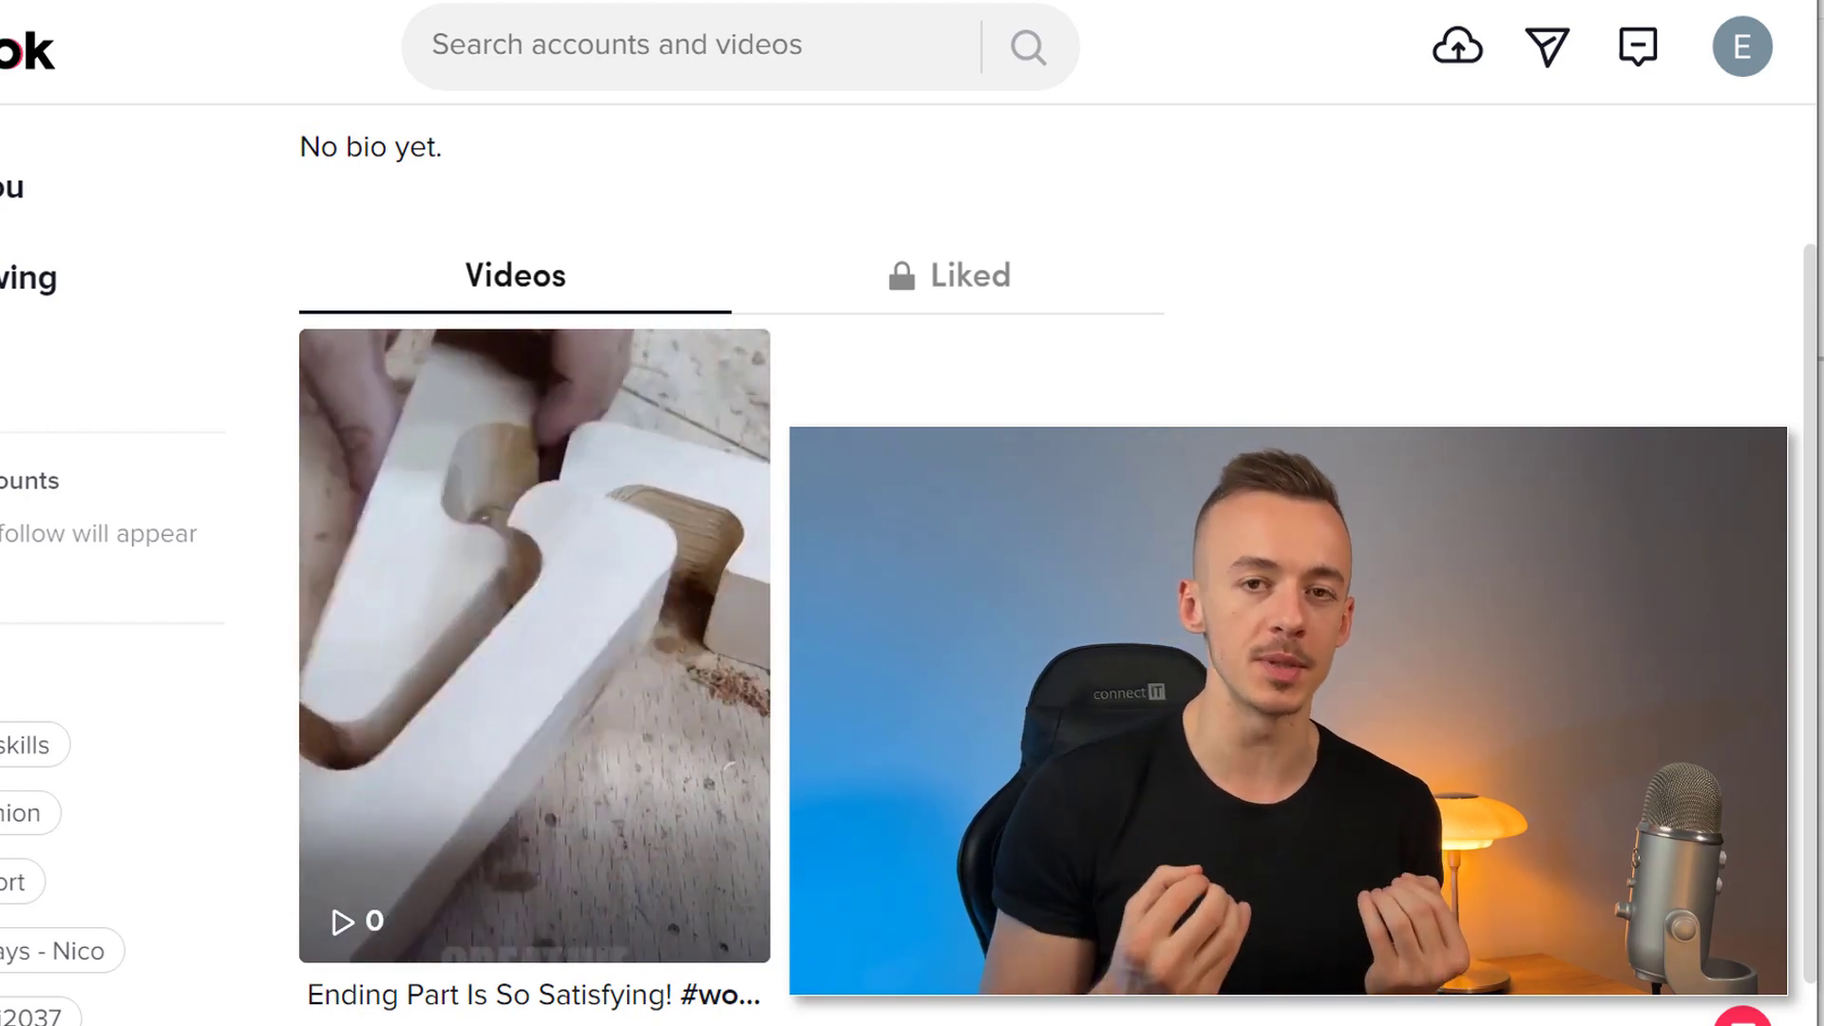
scroll(548, 608, up, 3)
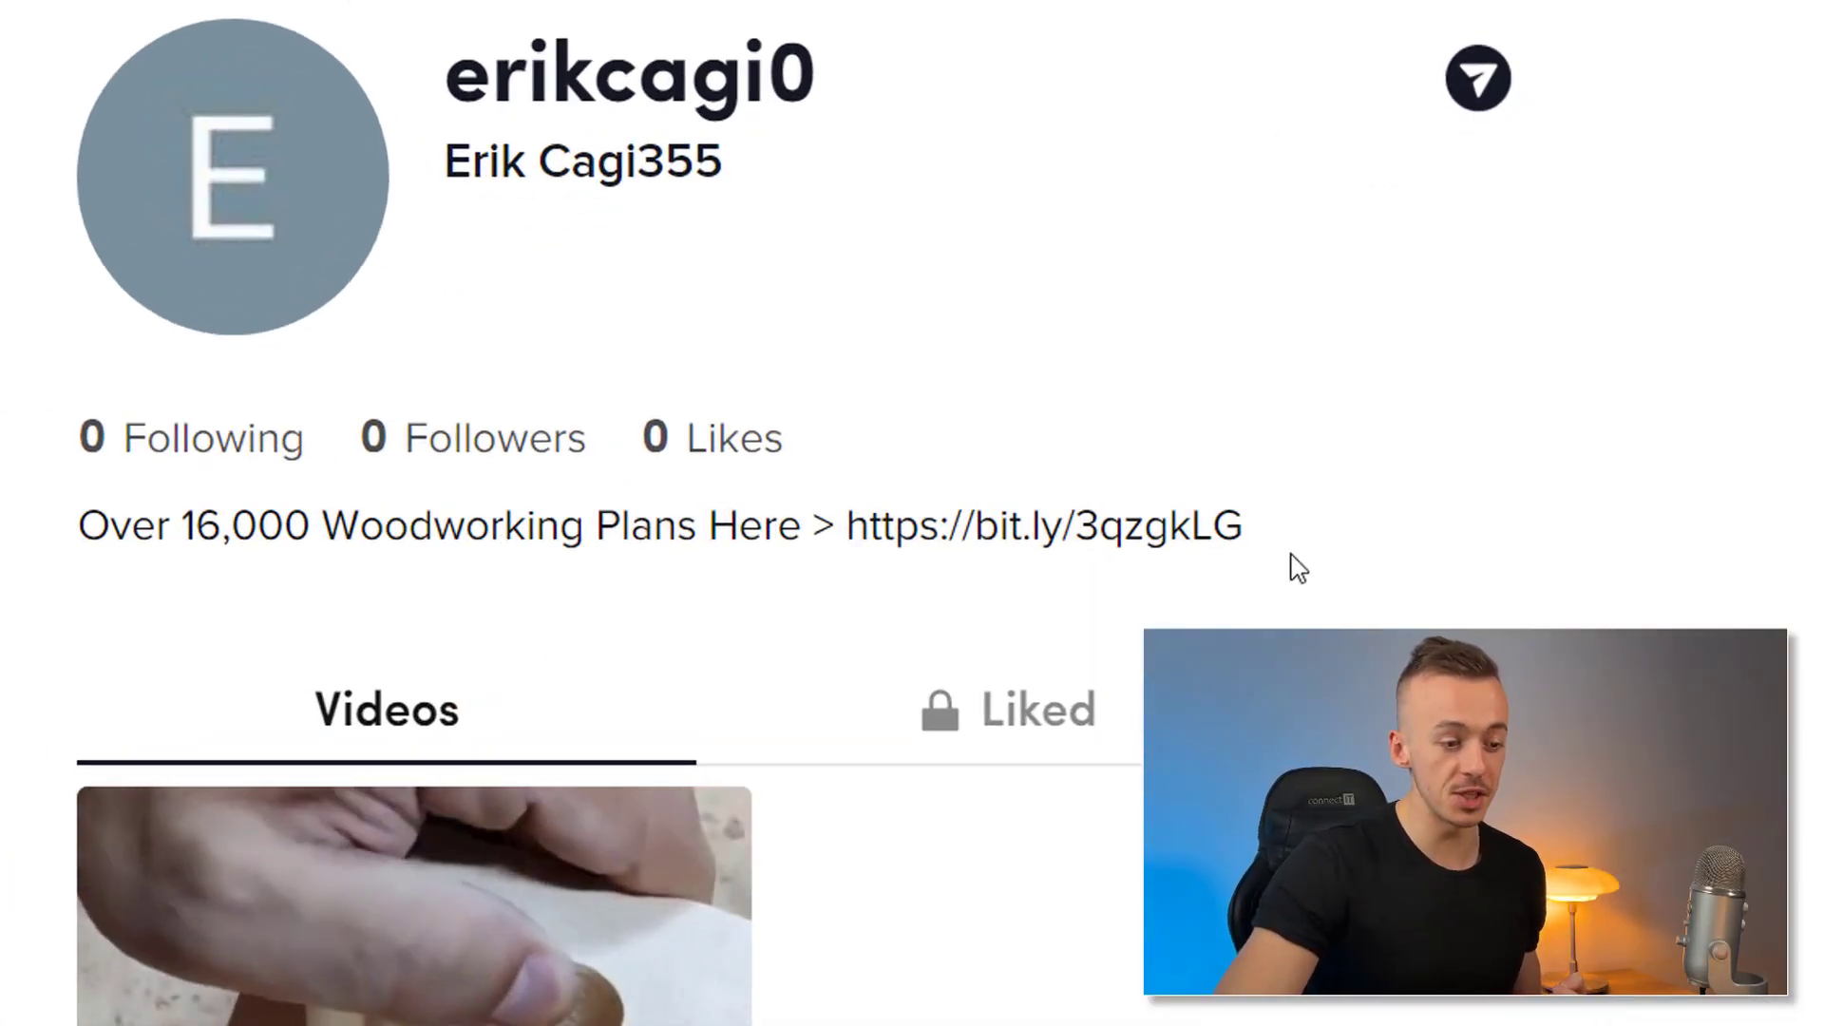
click(1181, 714)
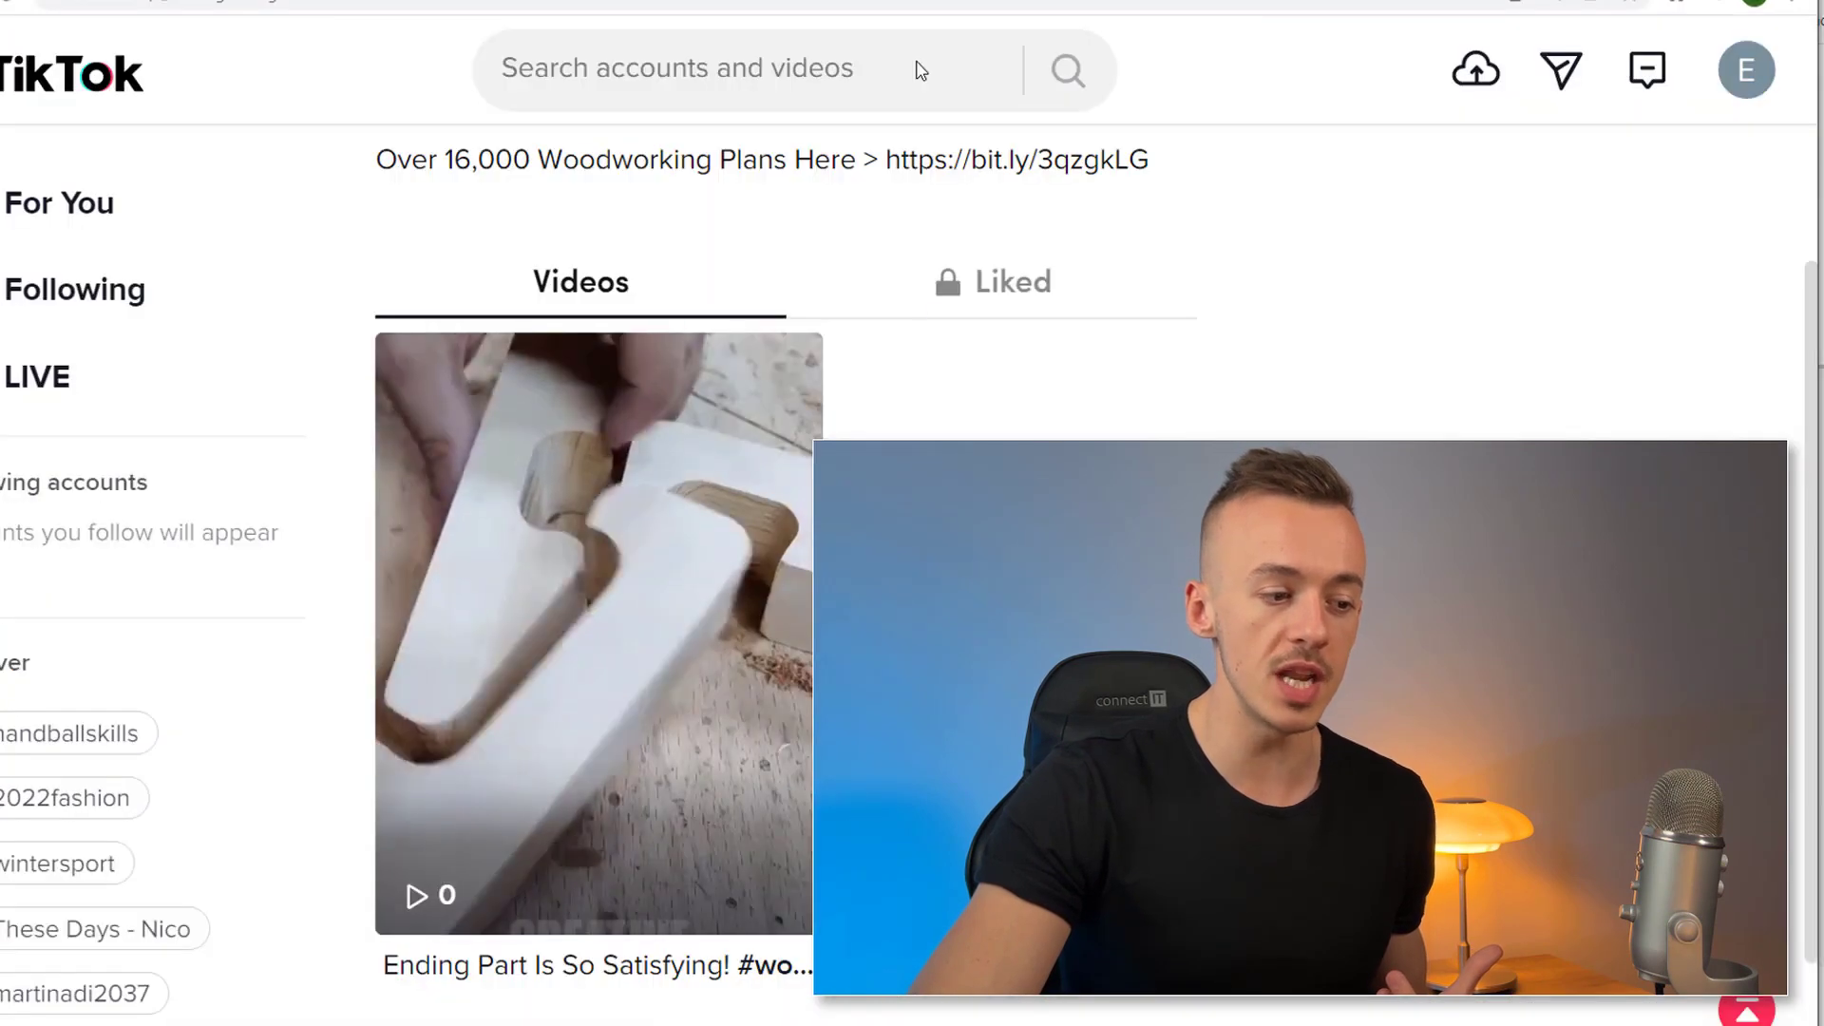
Switch to the ClickBank marketplace and look through the Home & Garden offers and the category list for other products to promote.
scroll(608, 570, up, 3)
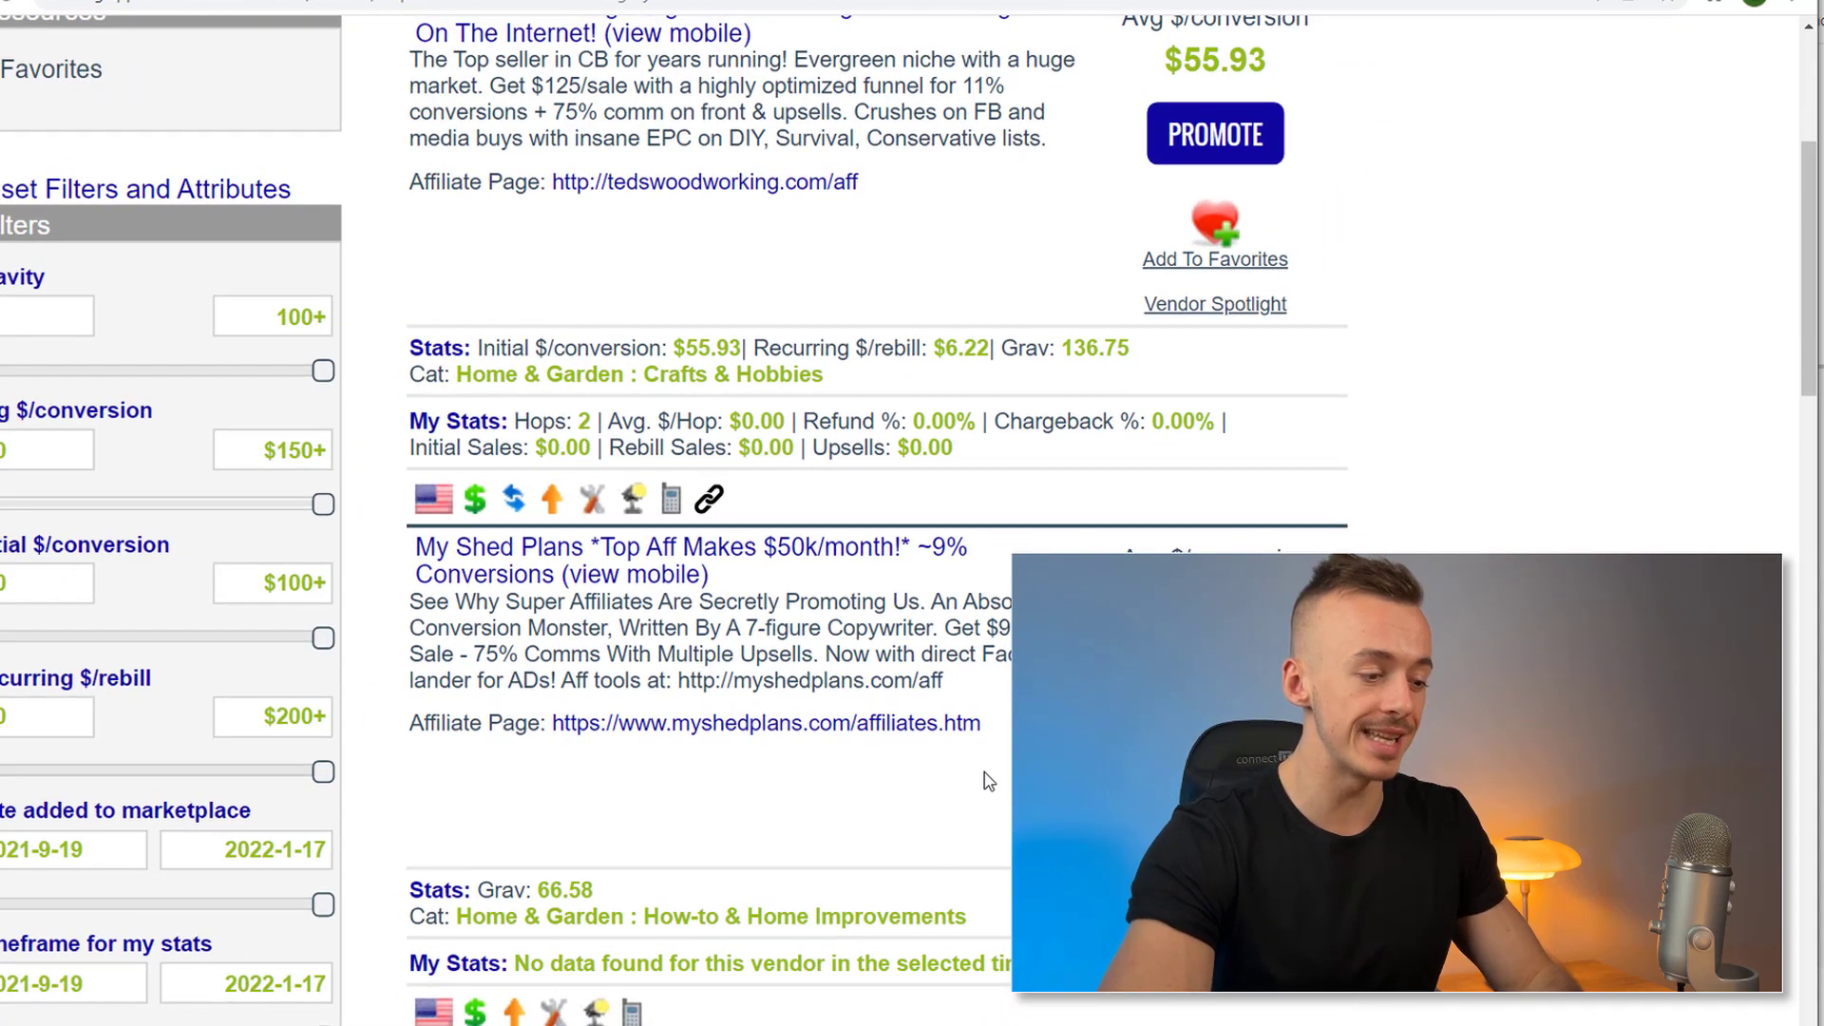
scroll(988, 781, down, 10)
scroll(988, 781, down, 5)
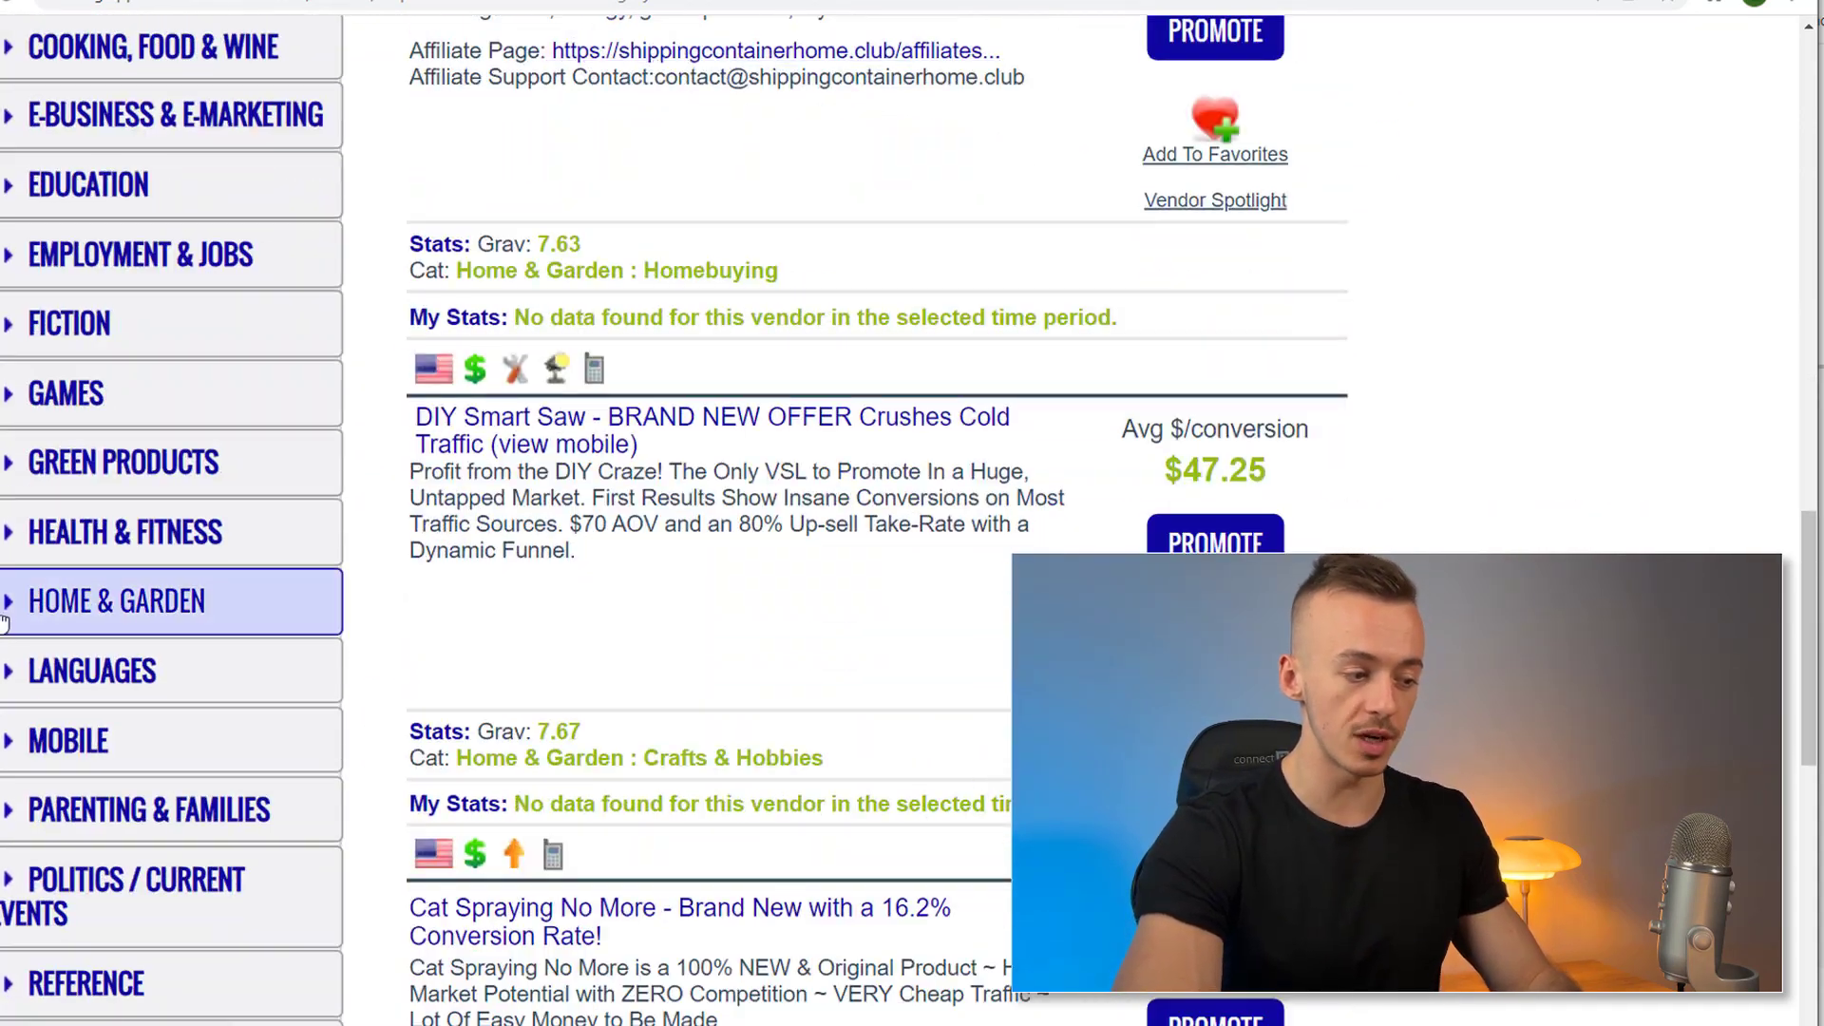
scroll(570, 681, up, 10)
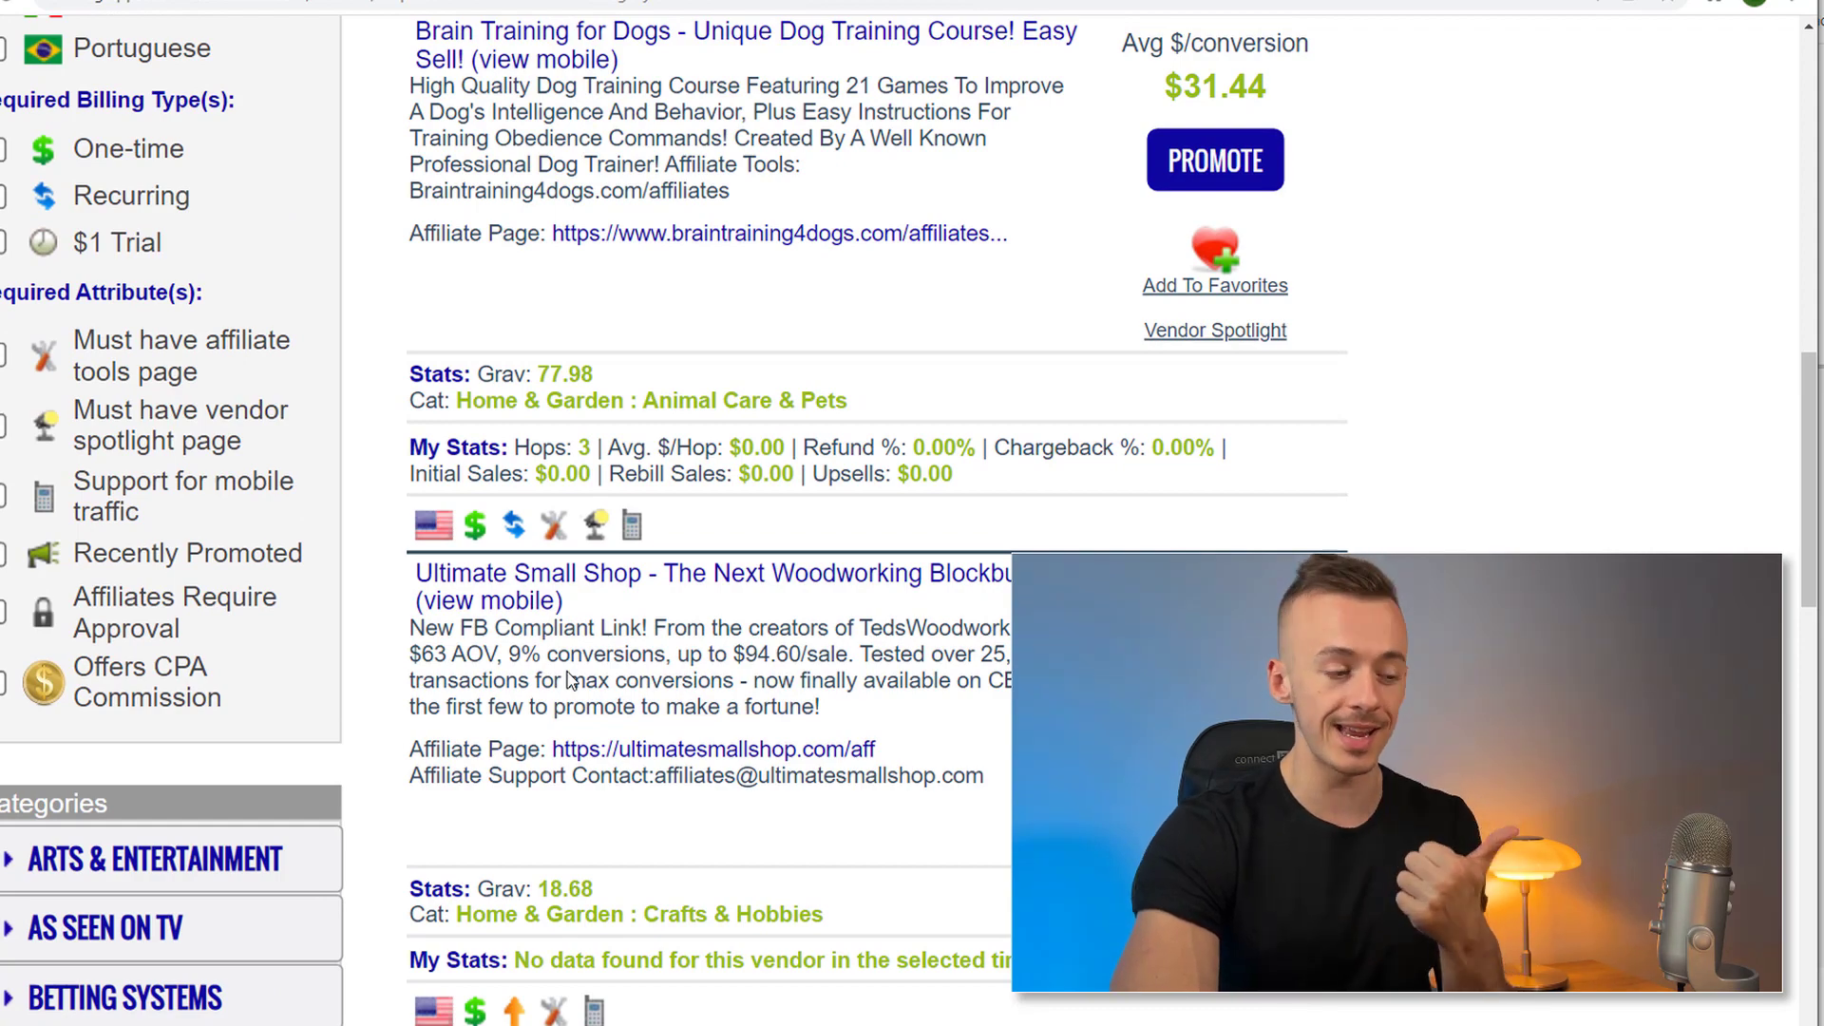
scroll(570, 681, down, 5)
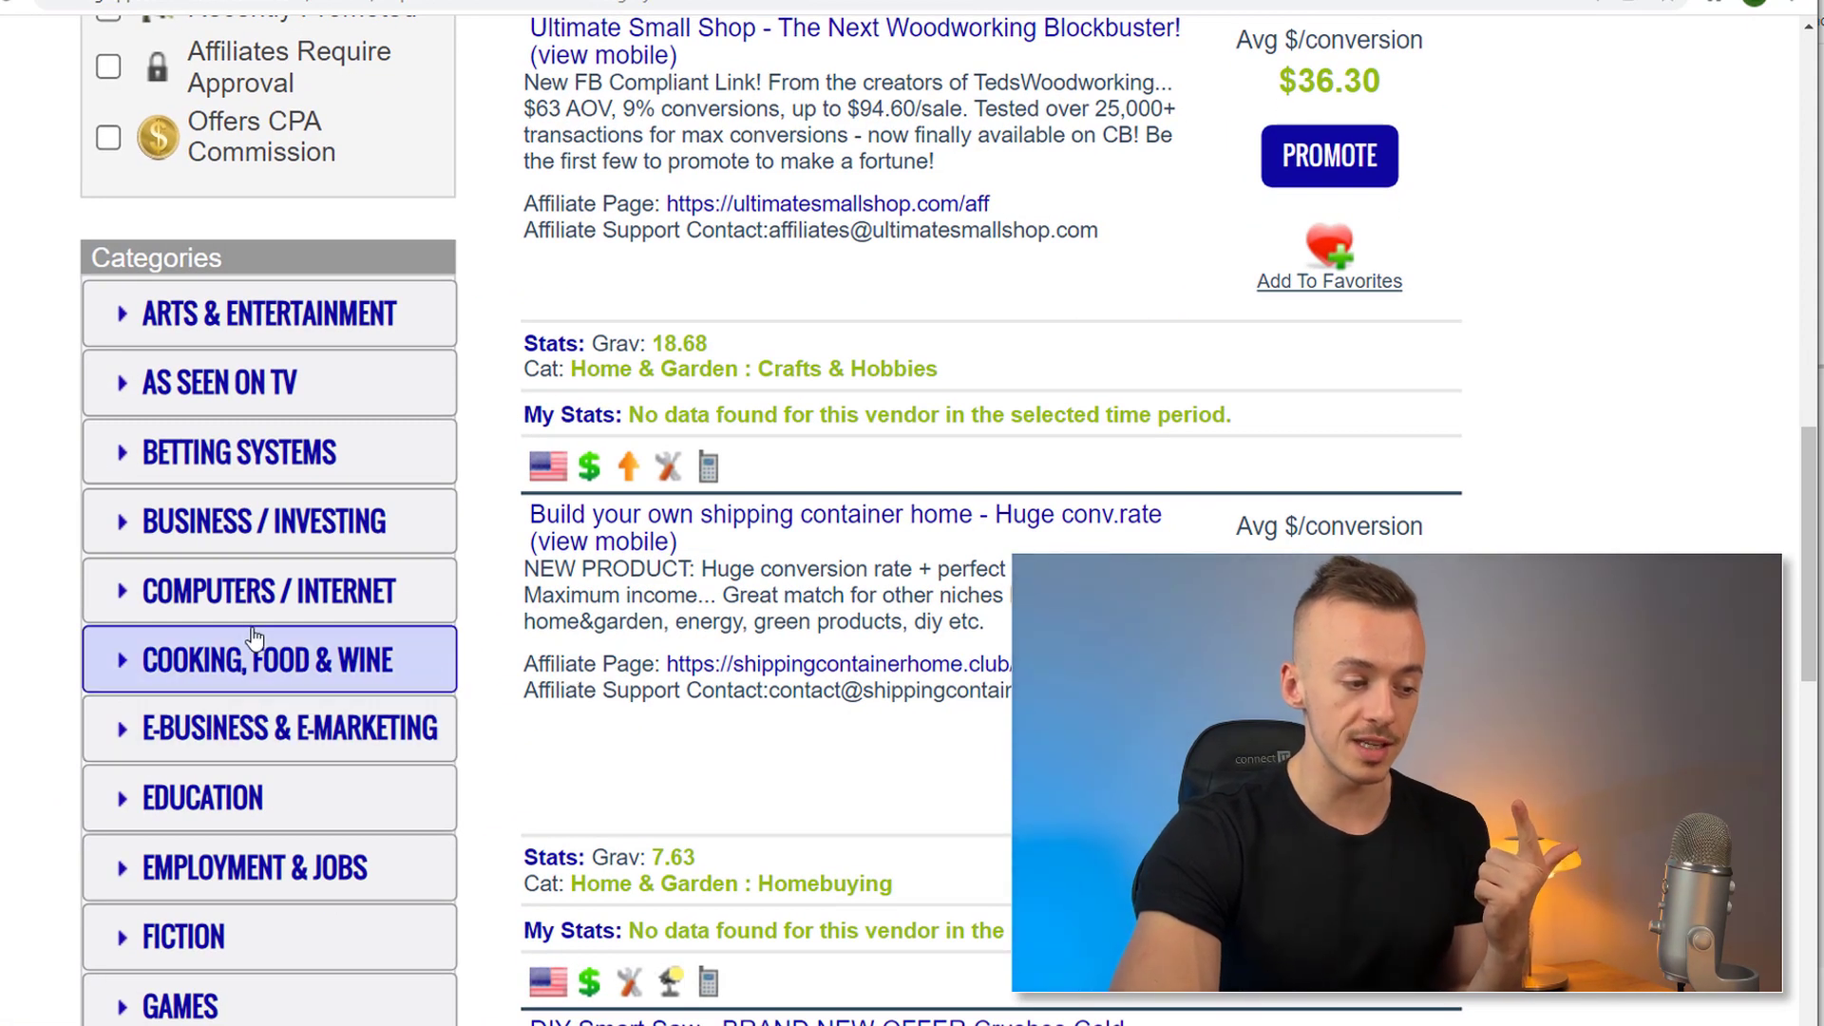